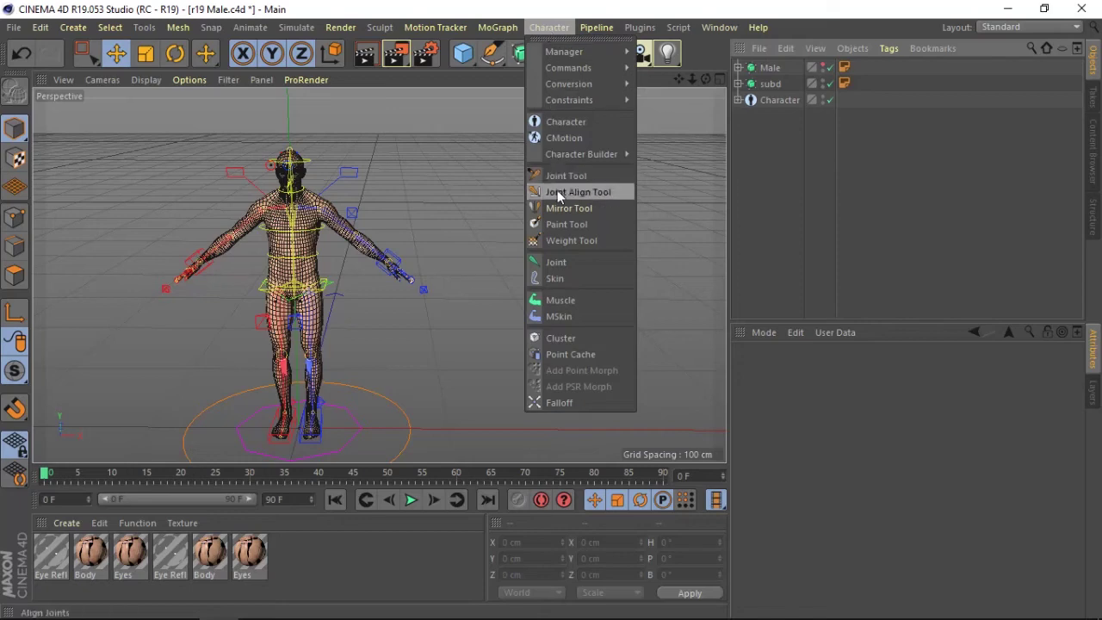
- Dock the Weight Manager under the Object Manager and select Body's Weight tag under subd
left_click(704, 58)
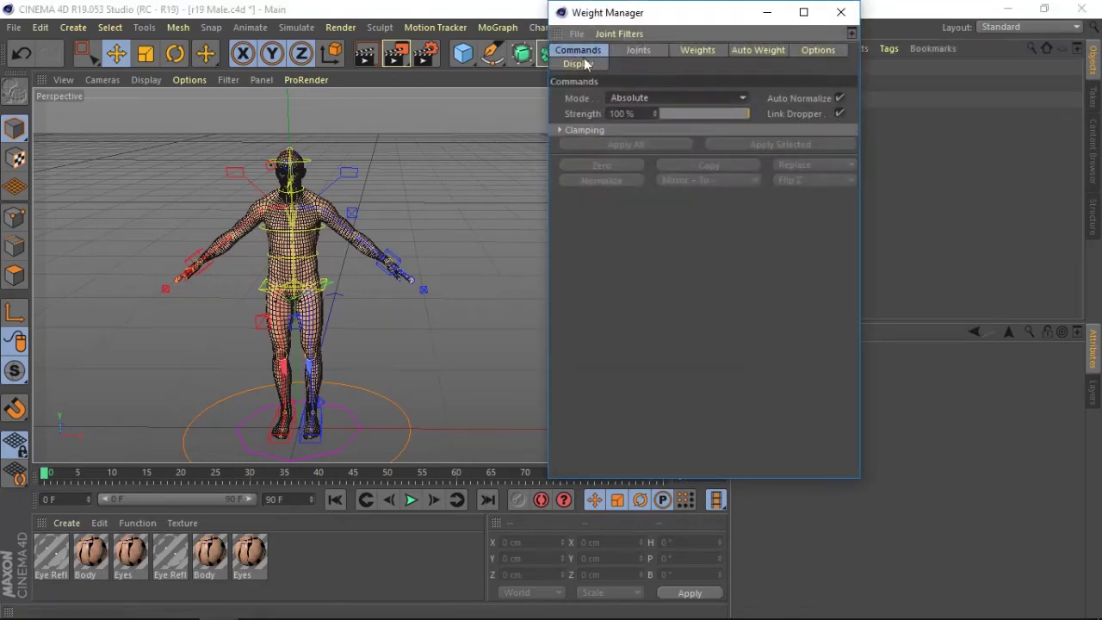
left_click_drag(929, 286, 927, 288)
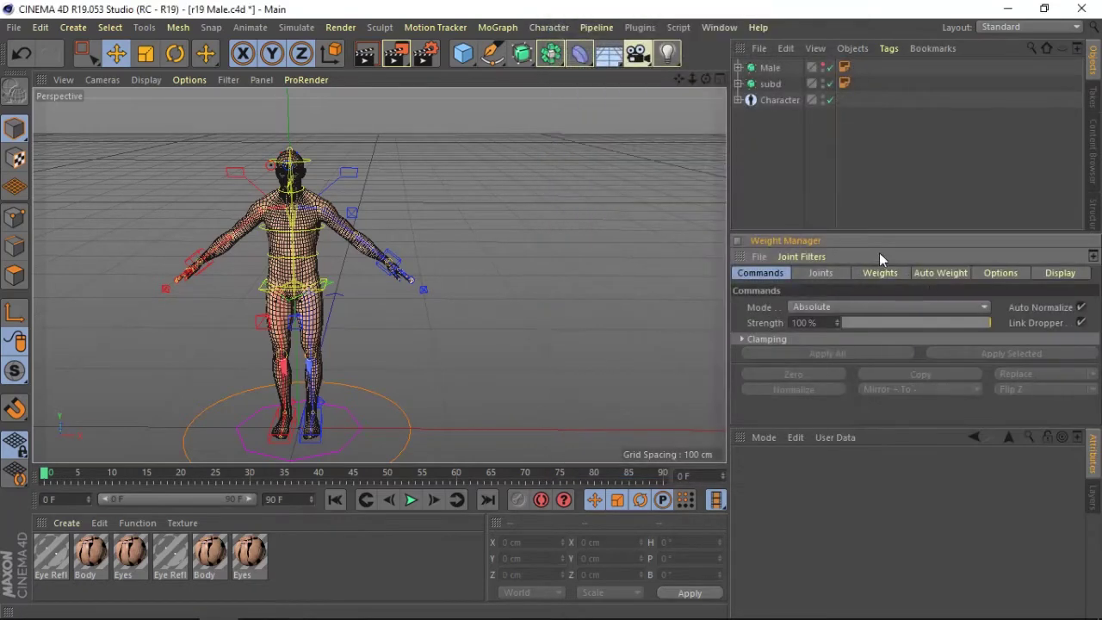
left_click_drag(874, 231, 868, 178)
left_click(738, 84)
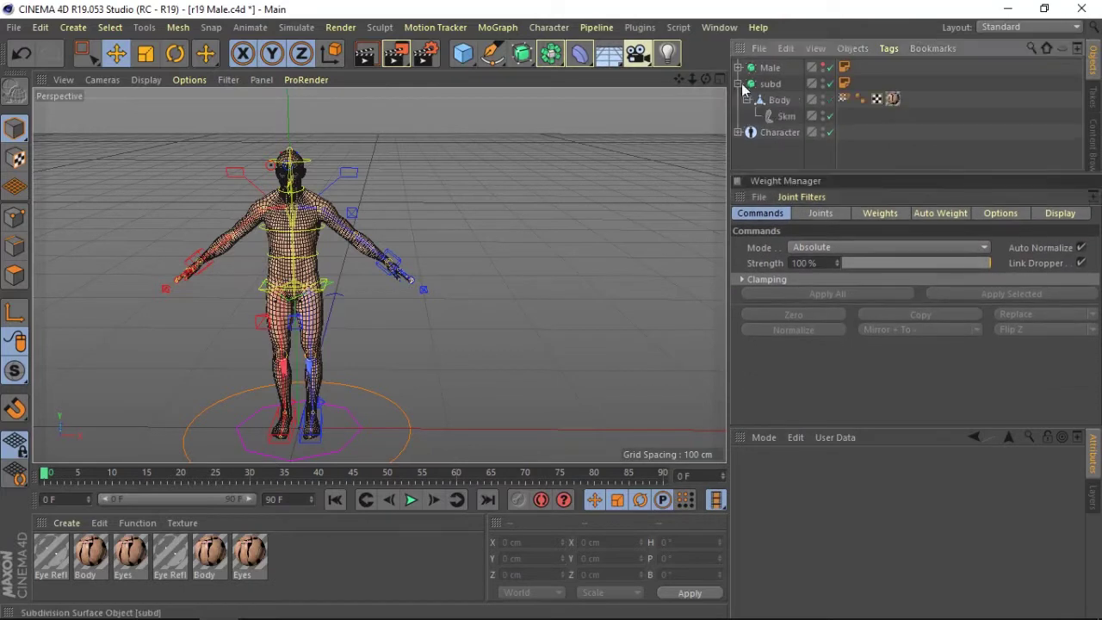
left_click(844, 98)
- Select the BD_Spine_02_jnt joint in the Joints list and activate the Weight Tool
left_click(823, 213)
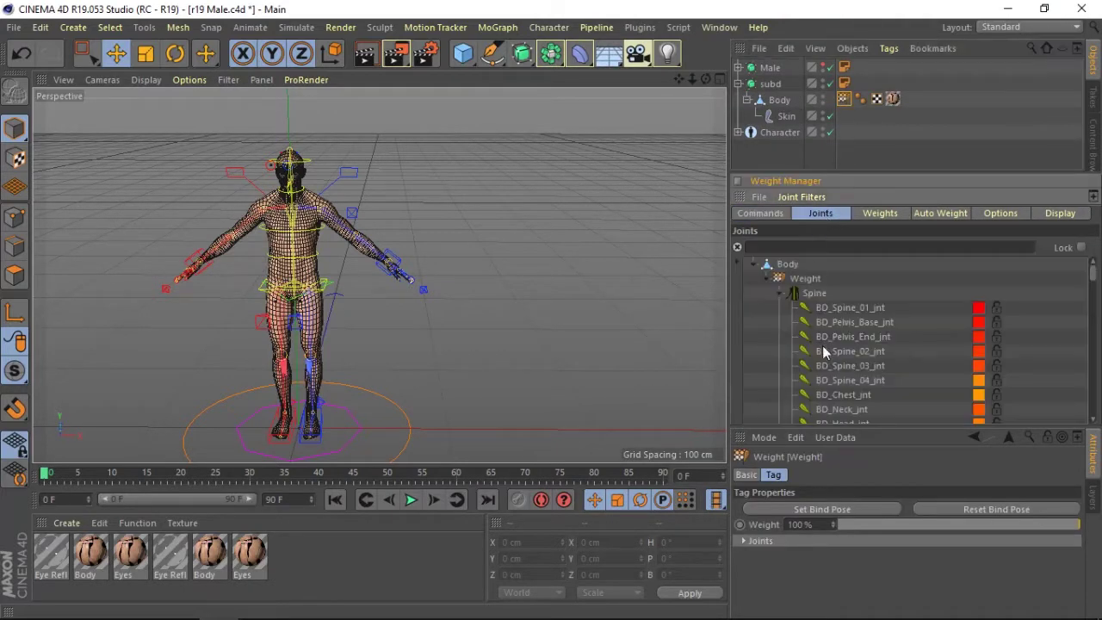
left_click(848, 351)
double_click(845, 97)
left_click_drag(706, 78, 829, 104)
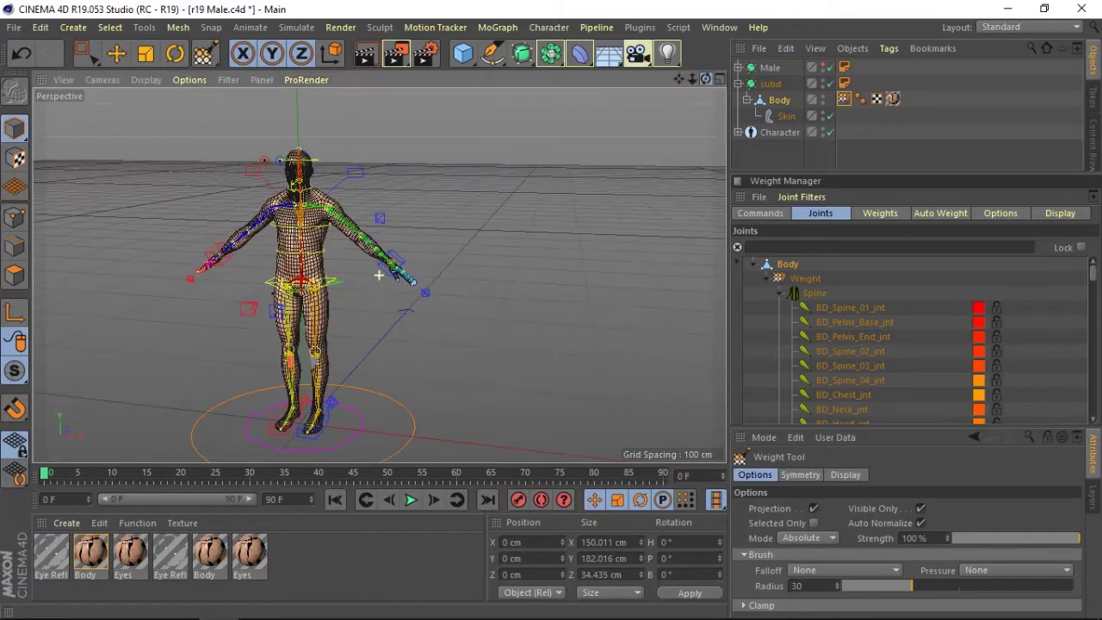
- Disable the subd object, return to the Move tool and reselect Body's Weight tag
left_click(831, 84)
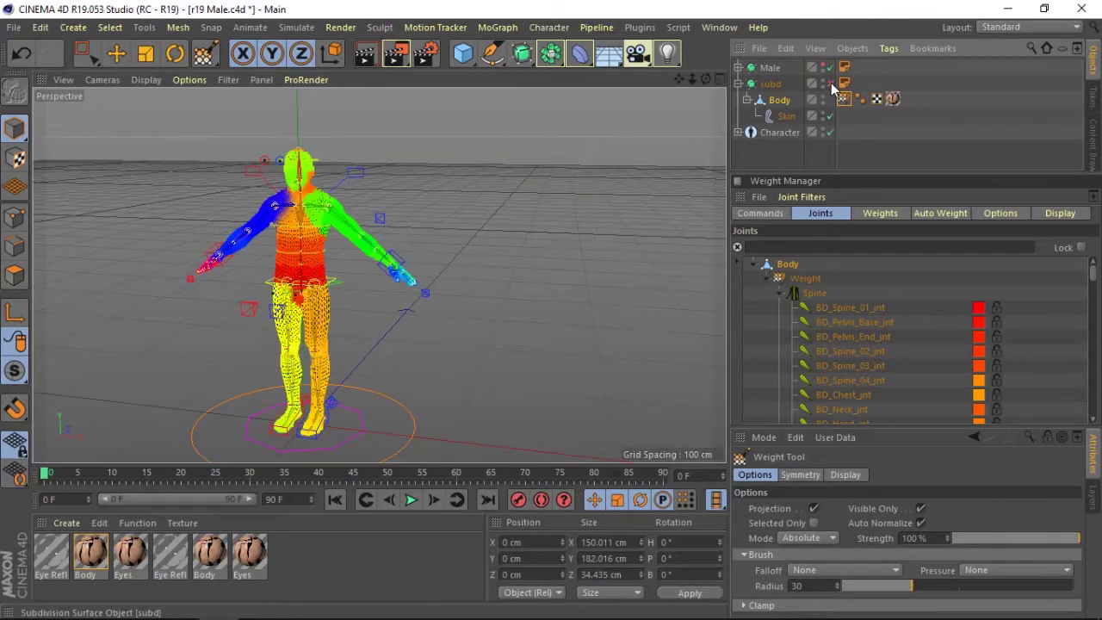
scroll(379, 276, "up", 3)
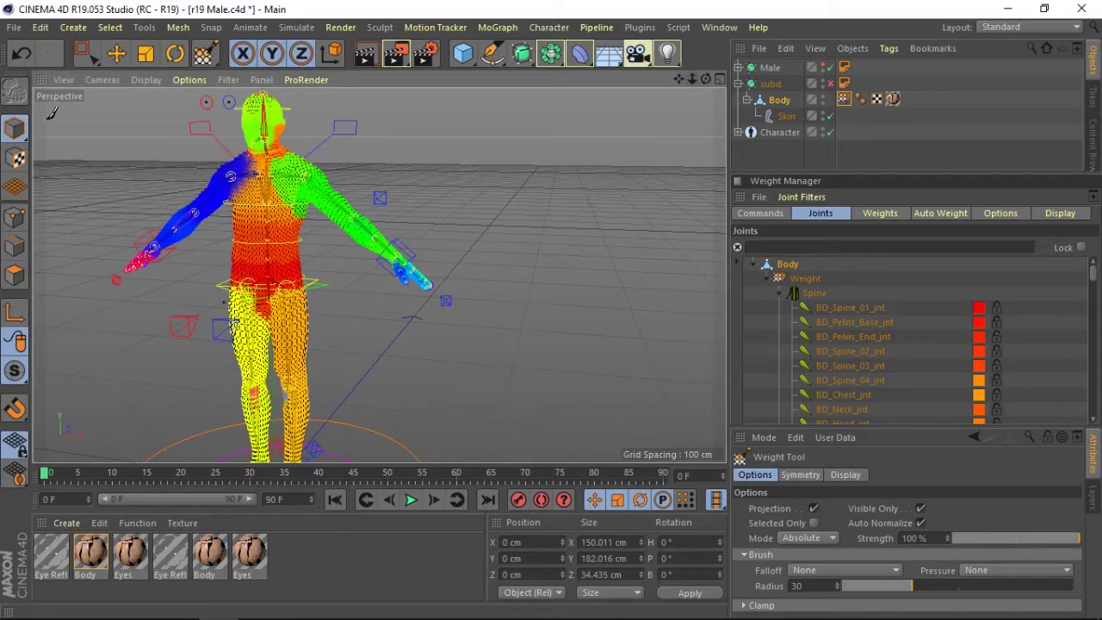
key("e")
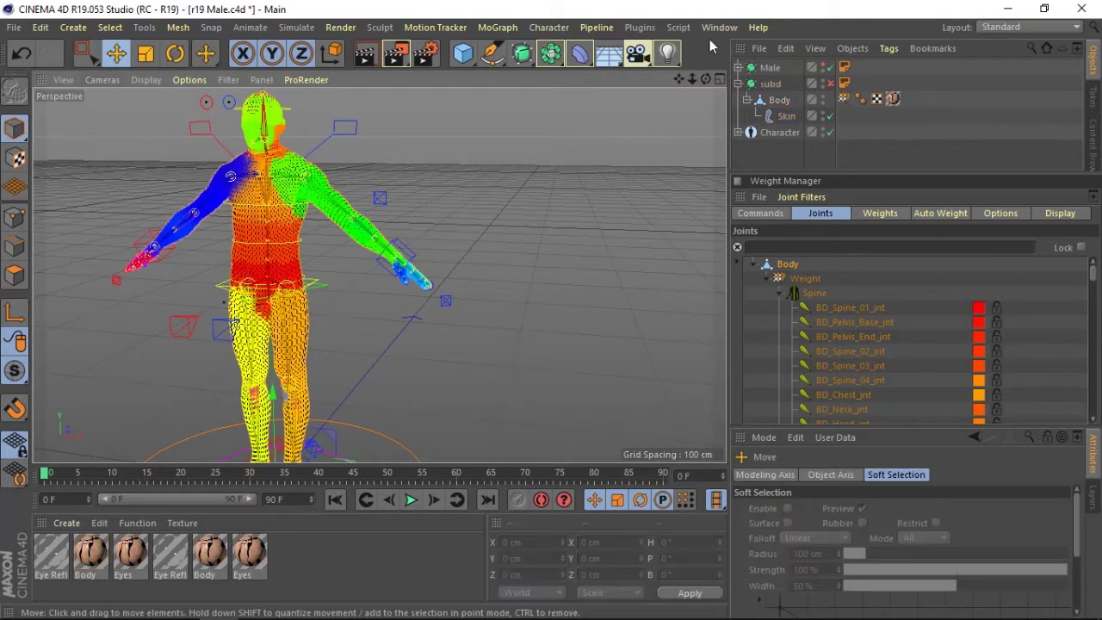
left_click(671, 99)
mouse_move(696, 83)
left_mouse_down()
mouse_move(724, 86)
mouse_move(775, 129)
left_mouse_up()
left_click(844, 99)
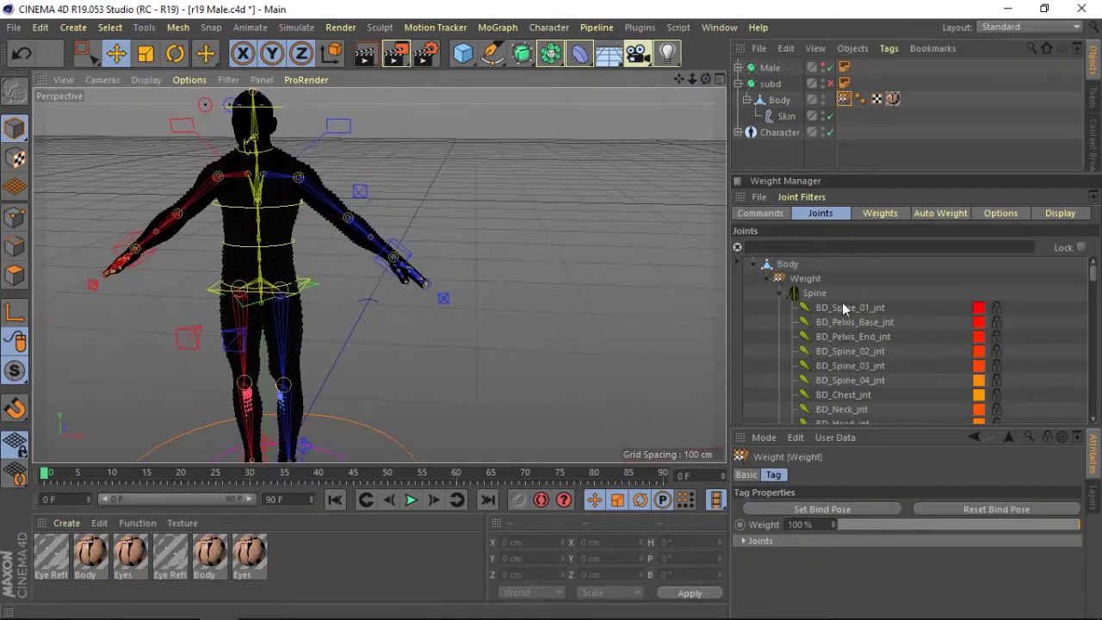
- Preview the BD_Spine_02_jnt and BD_Chest_jnt weights, then collapse the Spine group
left_click(850, 350)
left_click(840, 395)
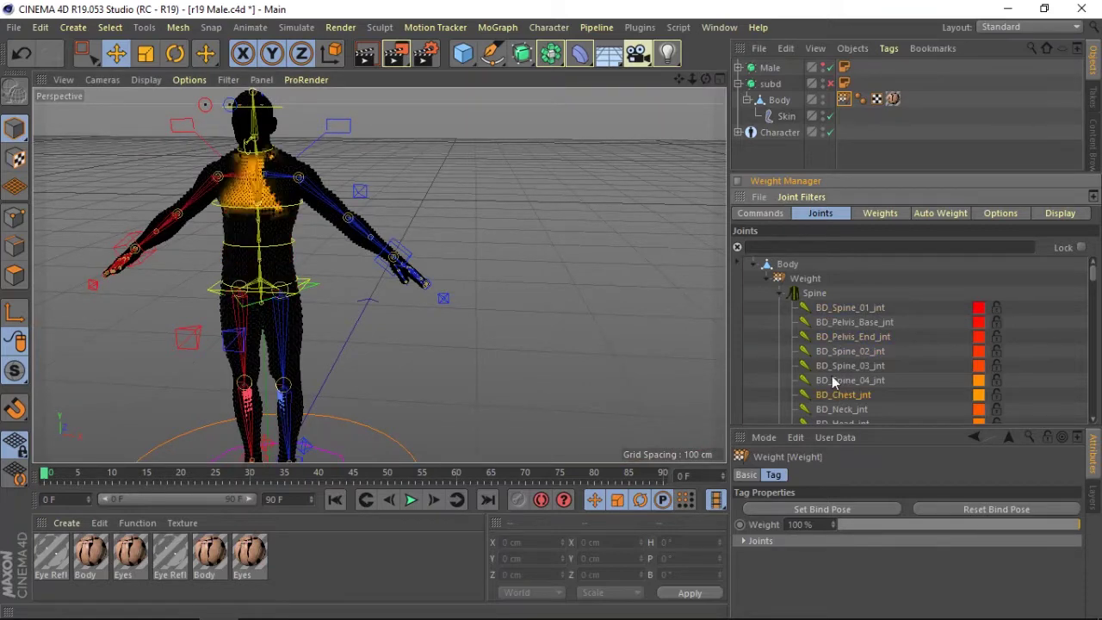
left_click(810, 294)
left_click(785, 294)
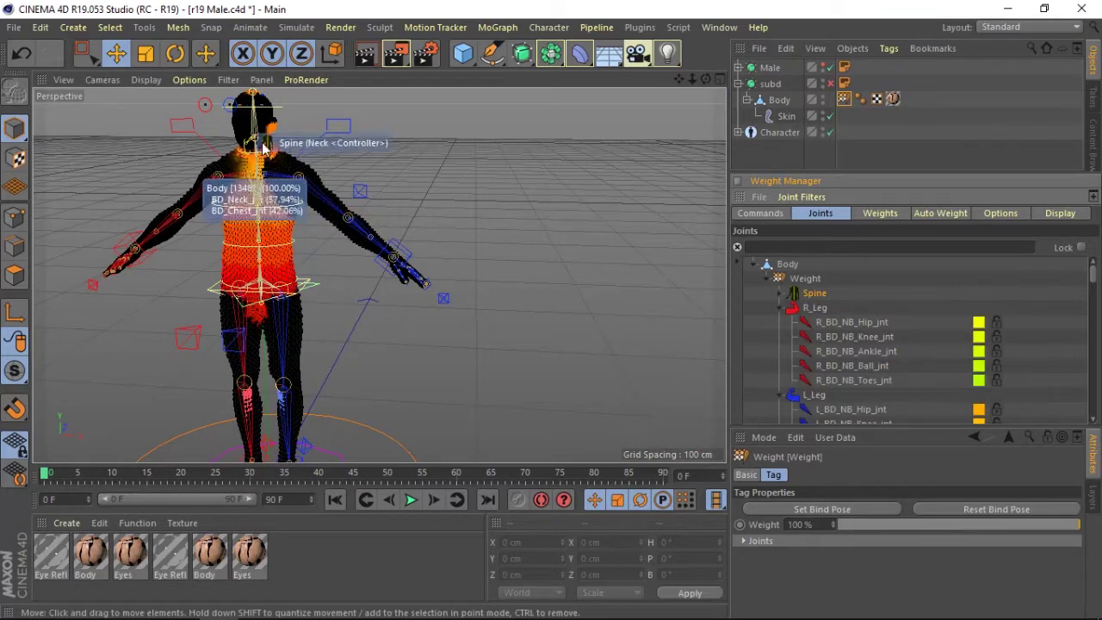
left_click_drag(706, 81, 758, 95)
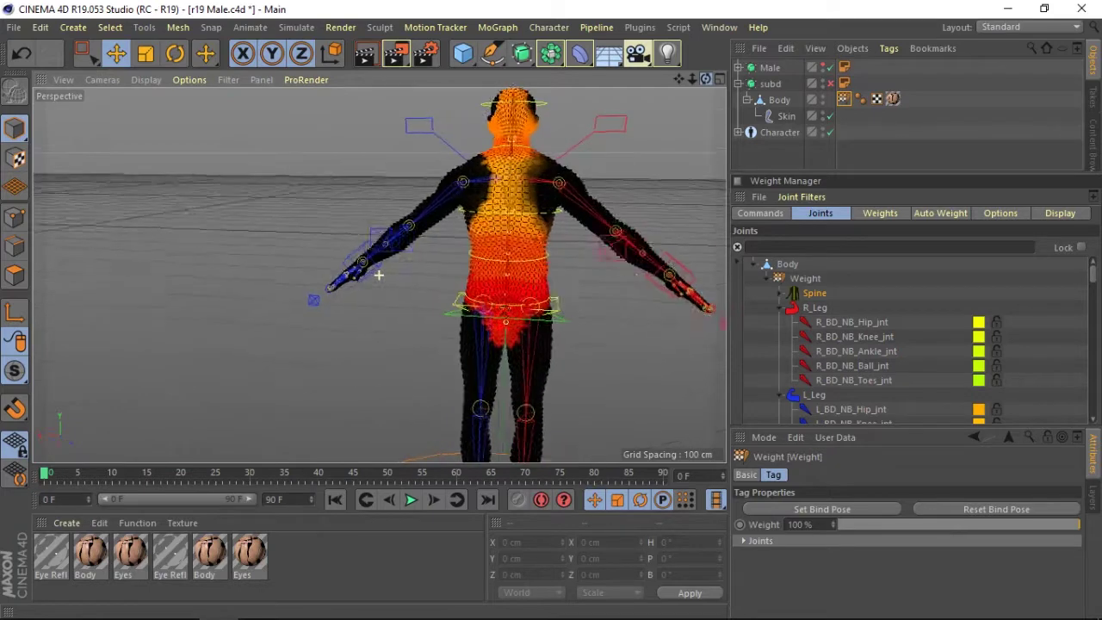
left_click_drag(379, 275, 379, 274, "alt")
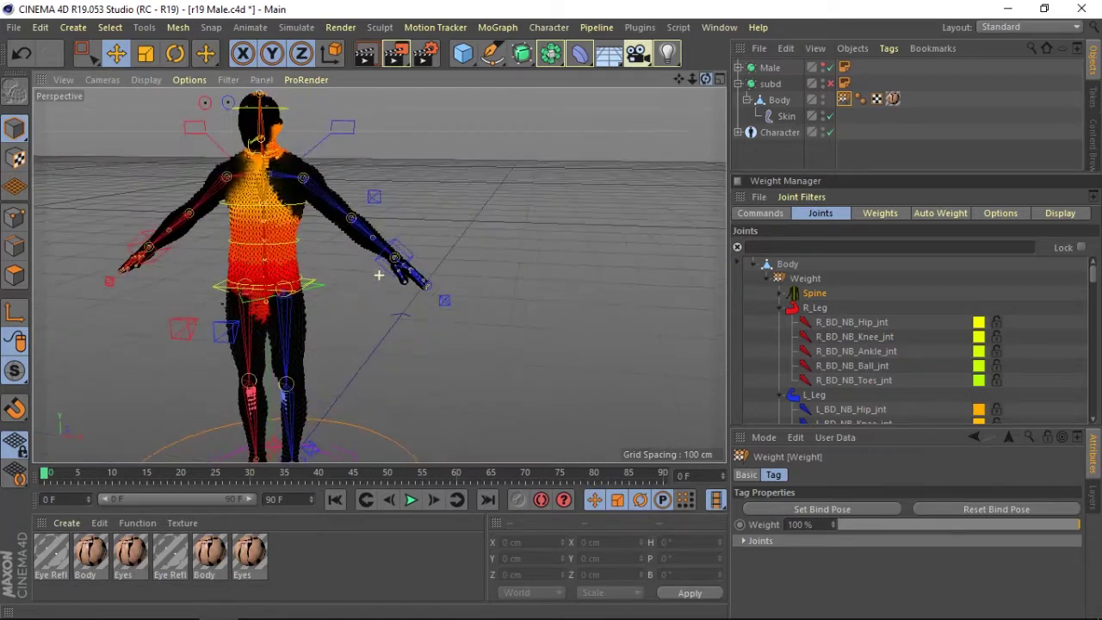
- Collapse the R_Leg, L_Leg, R_Arm, R_Hand and R_IK_Digit 1-3 joint groups
left_click(779, 307)
left_click(778, 322)
left_click(778, 336)
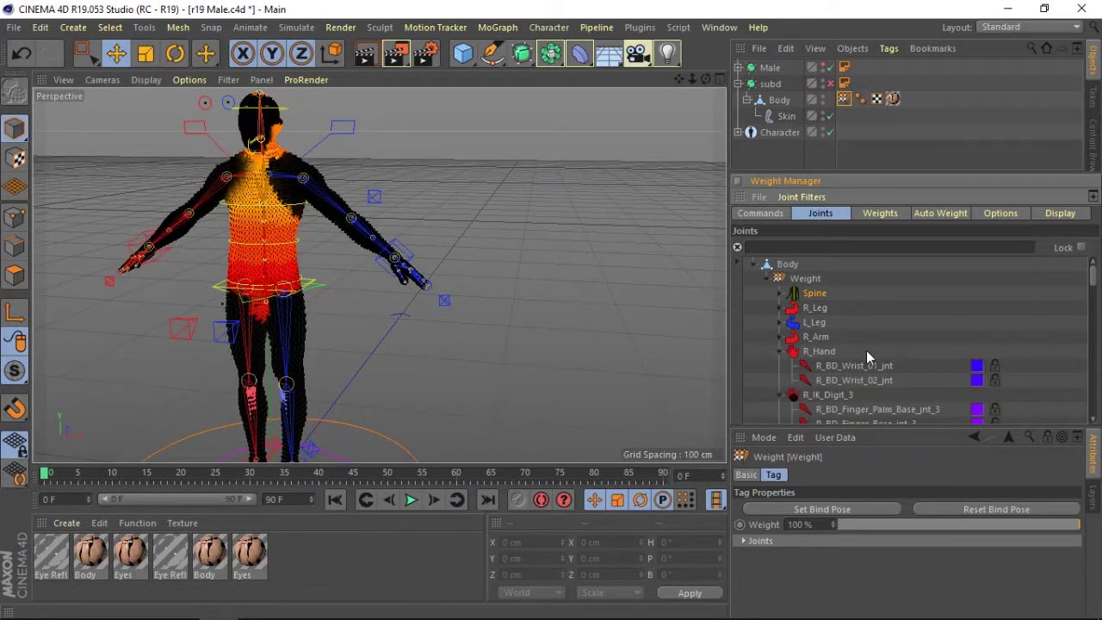
left_click(780, 352)
left_click_drag(679, 80, 687, 80)
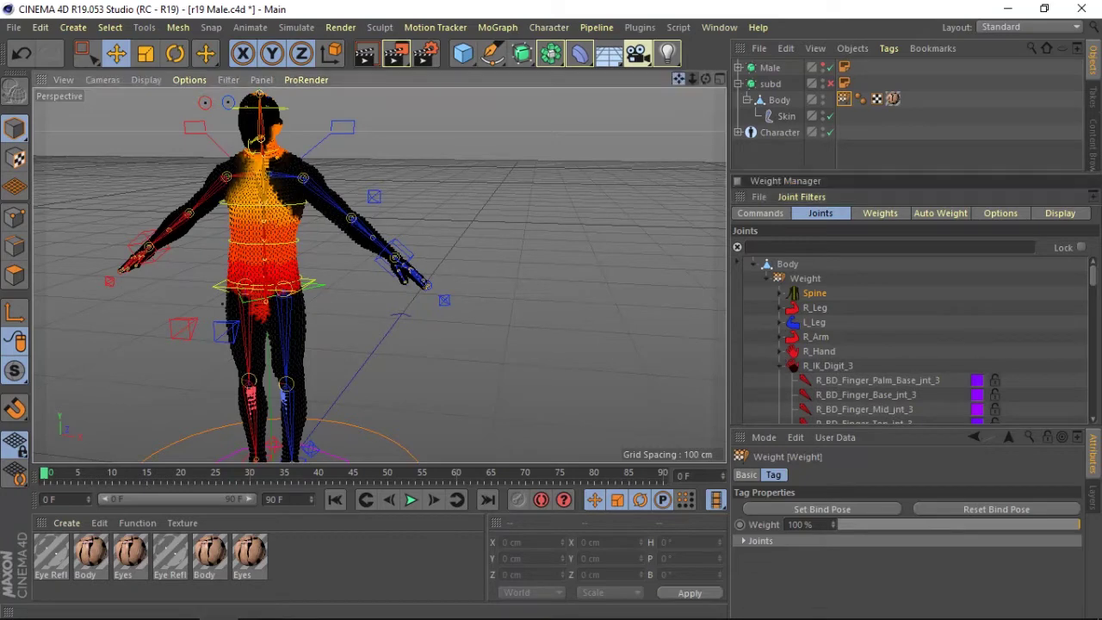
left_click(792, 366)
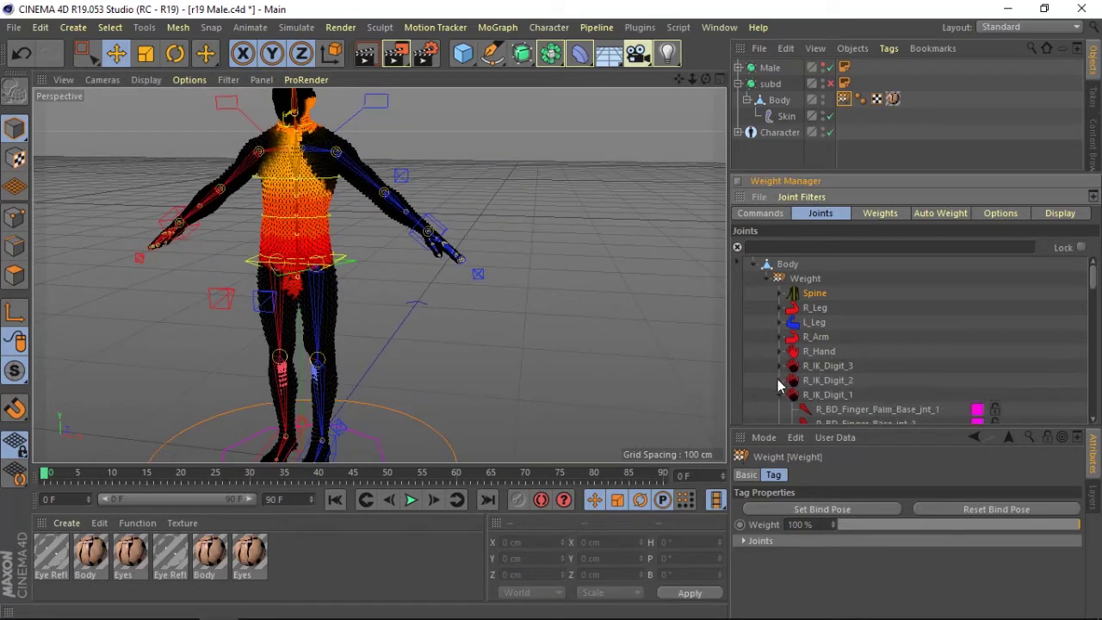
left_click(792, 381)
left_click(793, 395)
- Collapse R_IK_Thumb, select R_Arm through R_IK_Thumb, and show the weight Commands
left_click_drag(1094, 285, 1094, 304)
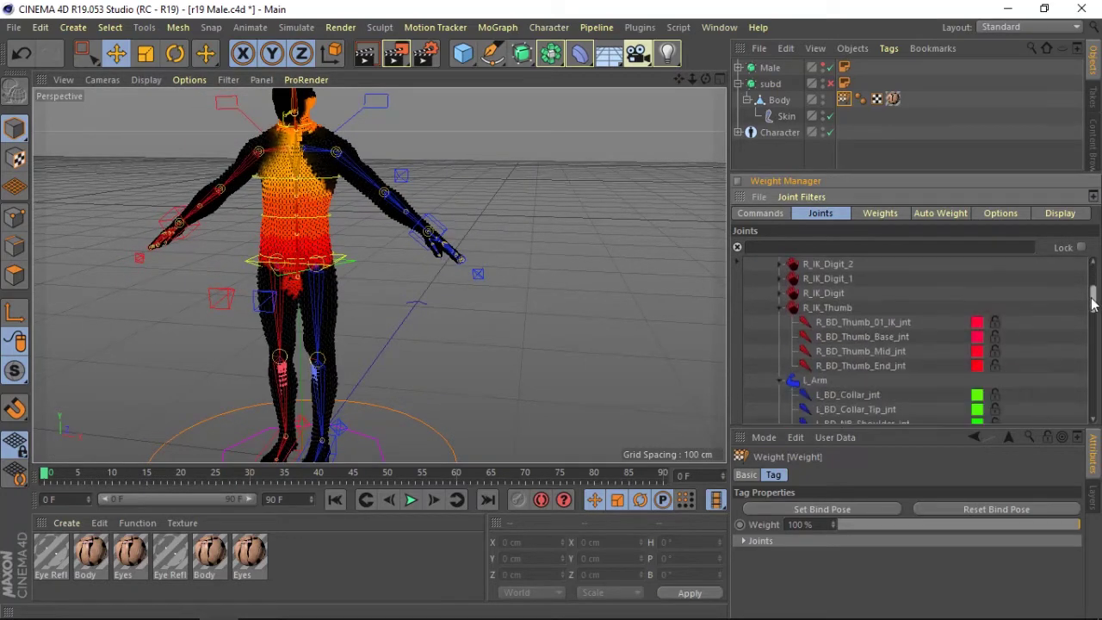
left_click(780, 310)
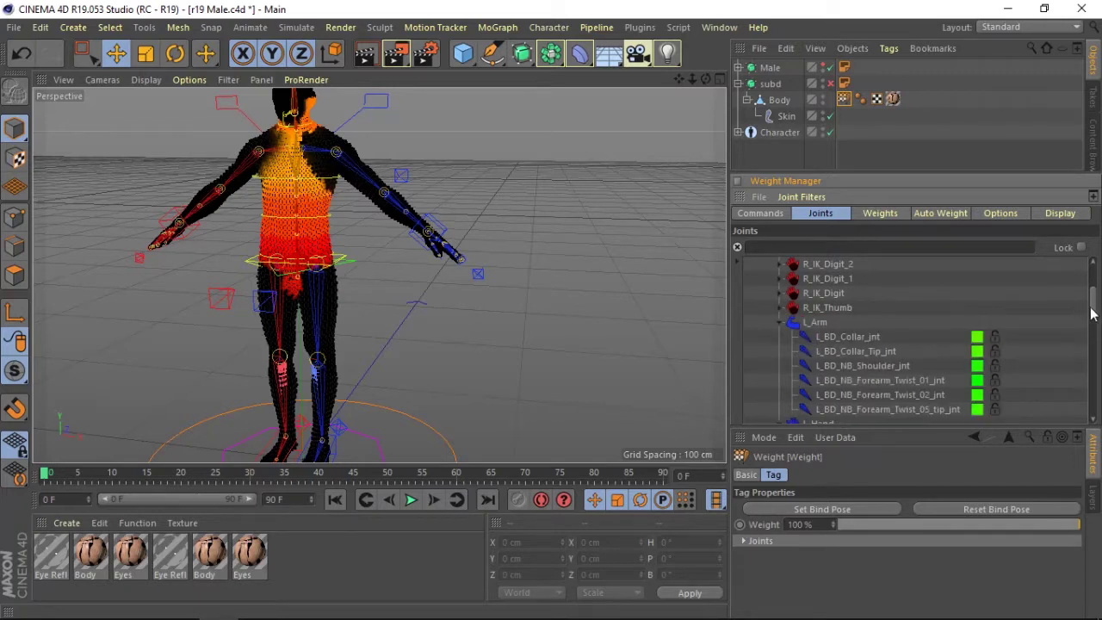
left_click_drag(1092, 314, 1095, 295)
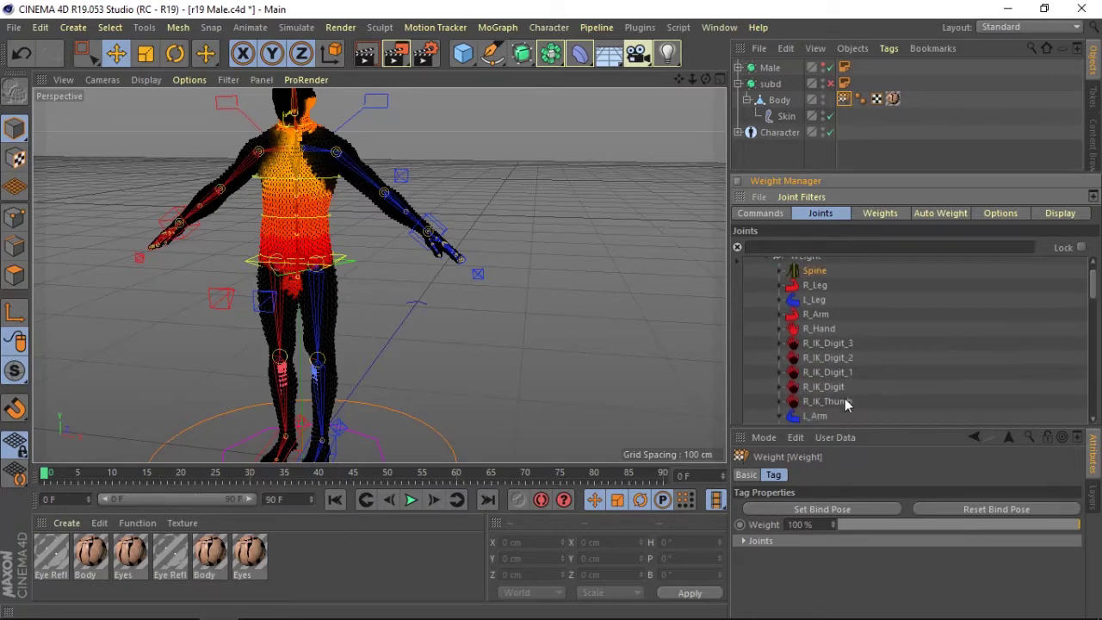
left_click_drag(824, 407, 814, 317)
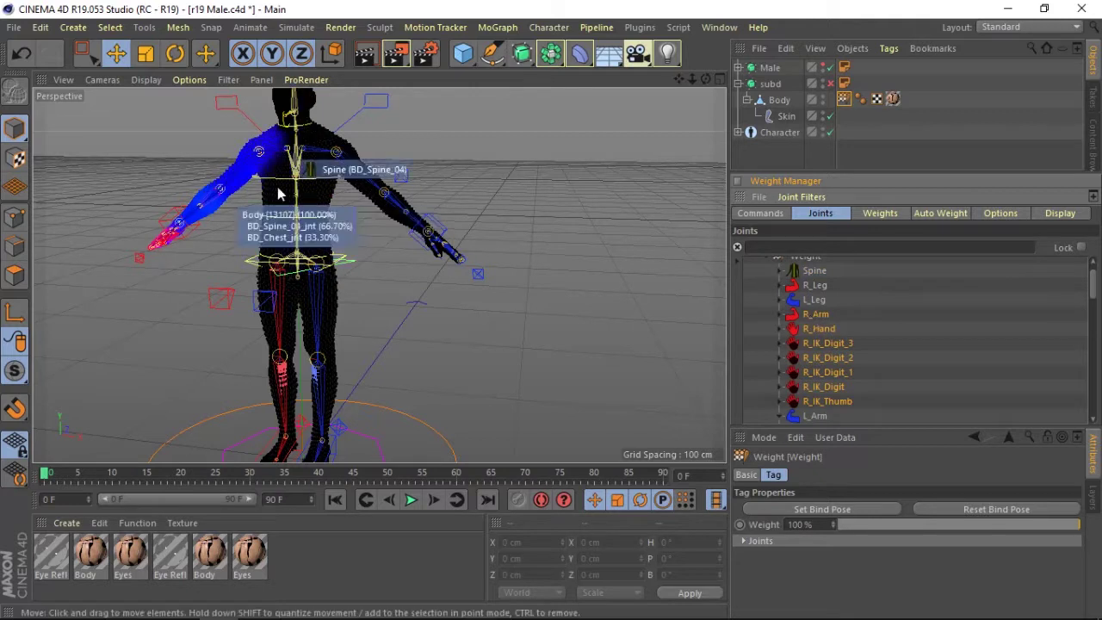
left_click(761, 213)
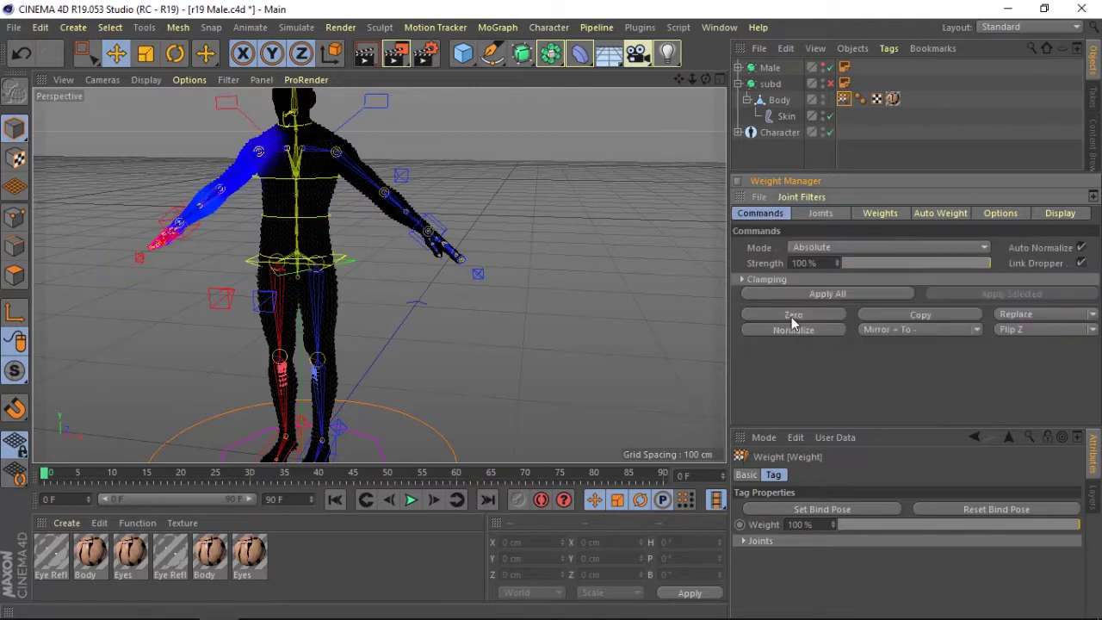
- Zero the weights of the right arm and hand joints, then the R_Leg group
left_click(792, 315)
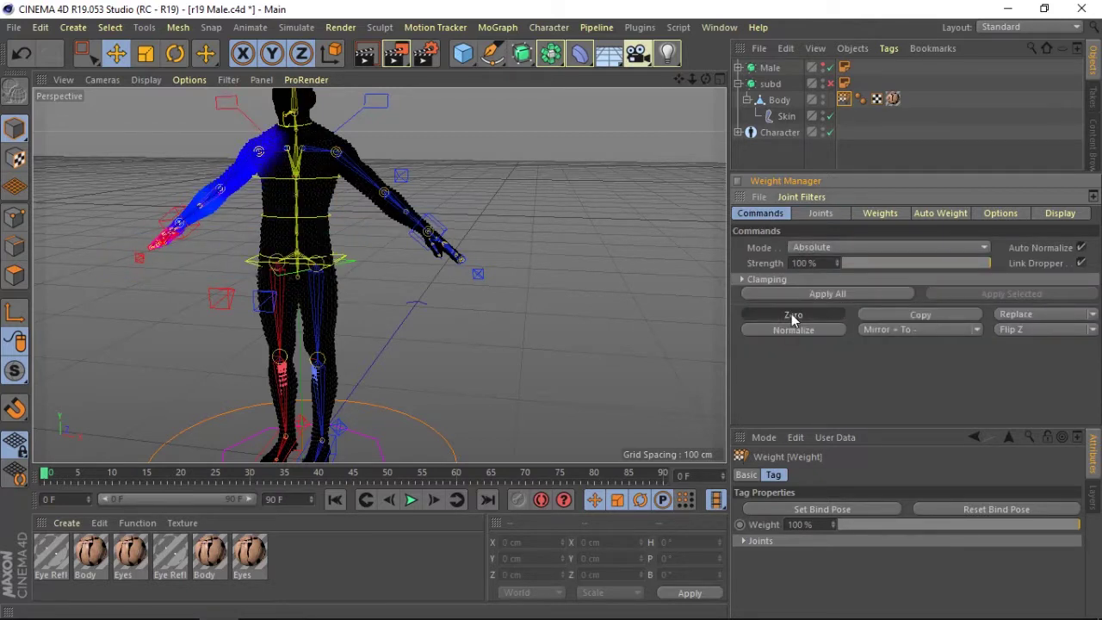
left_click(818, 214)
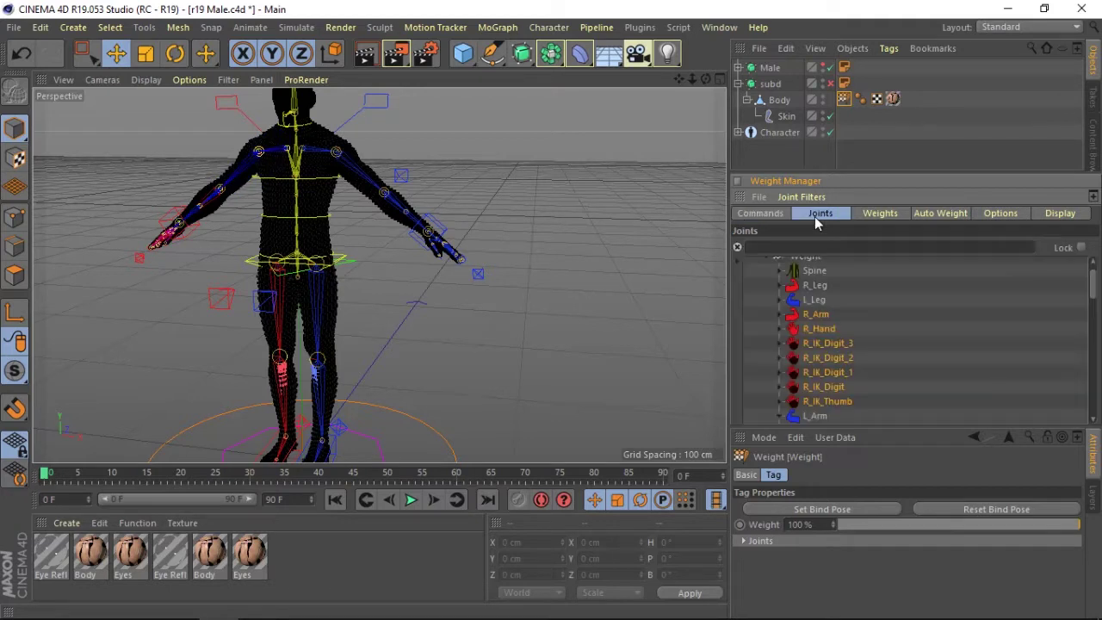
left_click(812, 287)
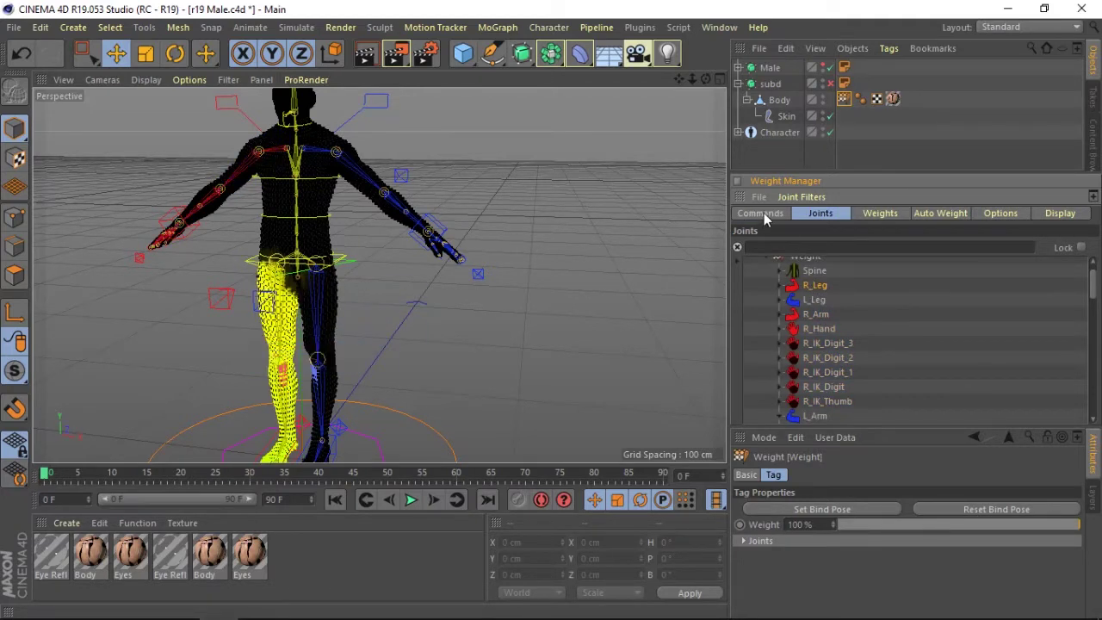
left_click(764, 213)
left_click(780, 316)
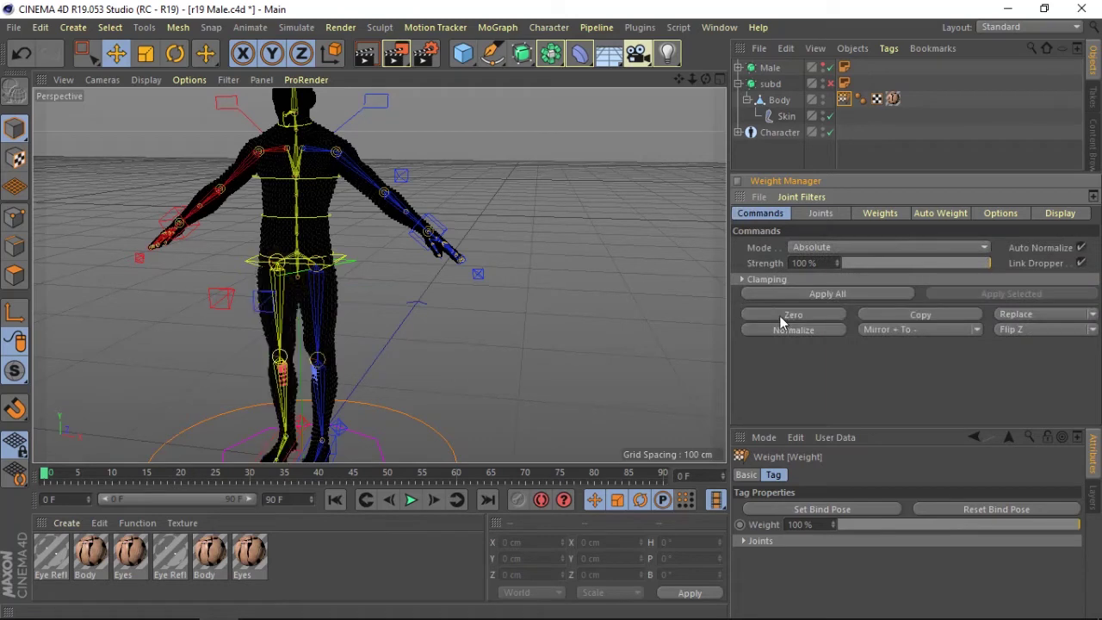
- Expand and select the Spine joint group to display its weights on the torso
left_click(822, 215)
left_click(796, 274)
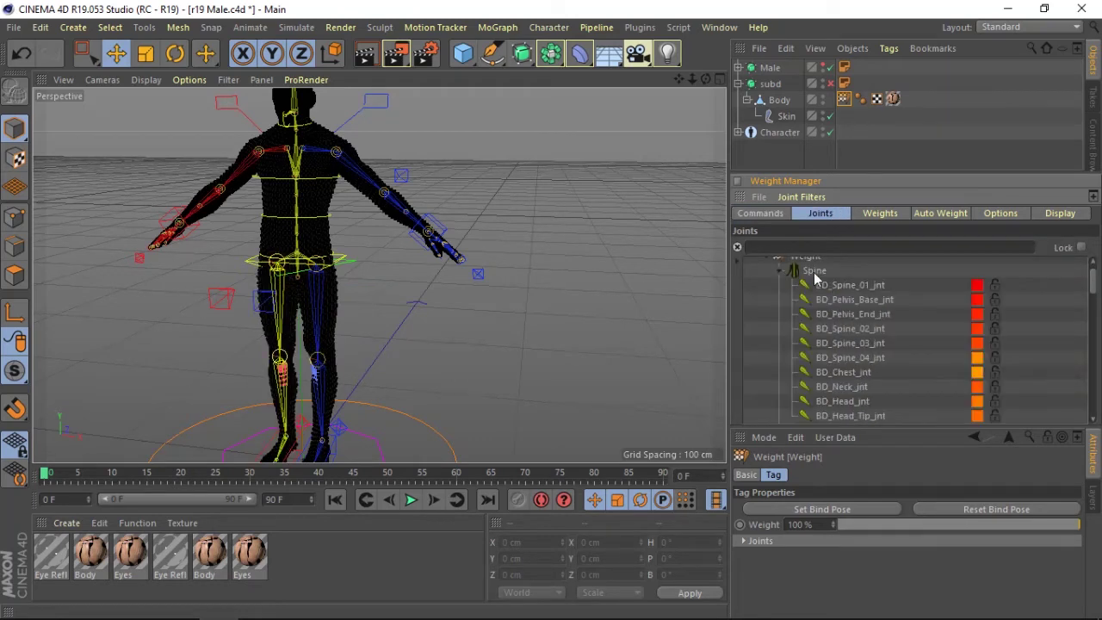
left_click(815, 272)
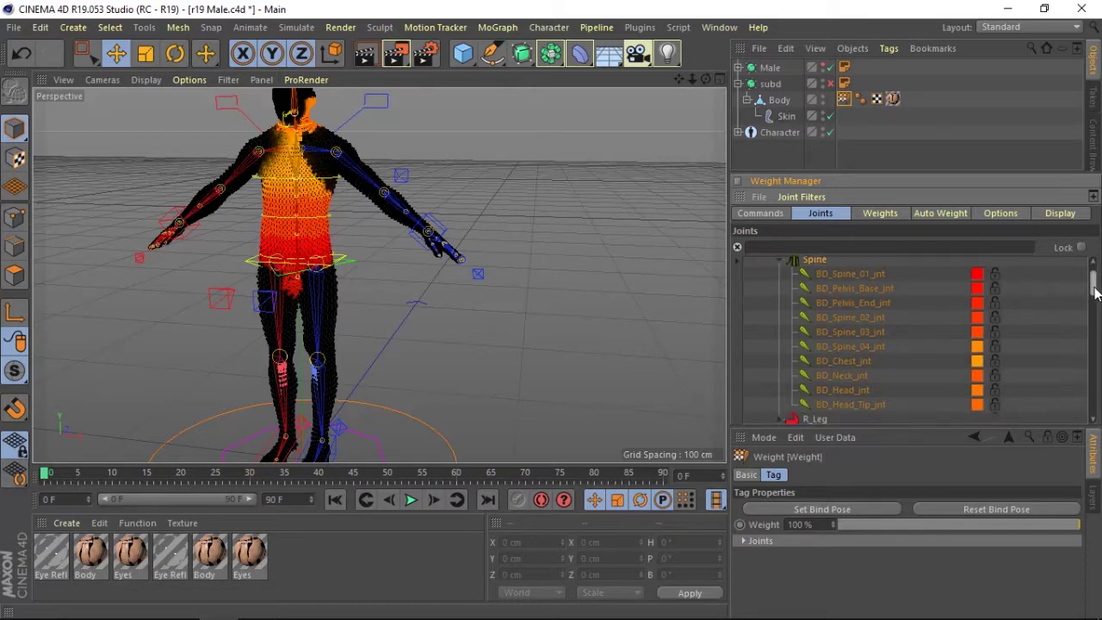
left_click_drag(1094, 293, 1094, 269)
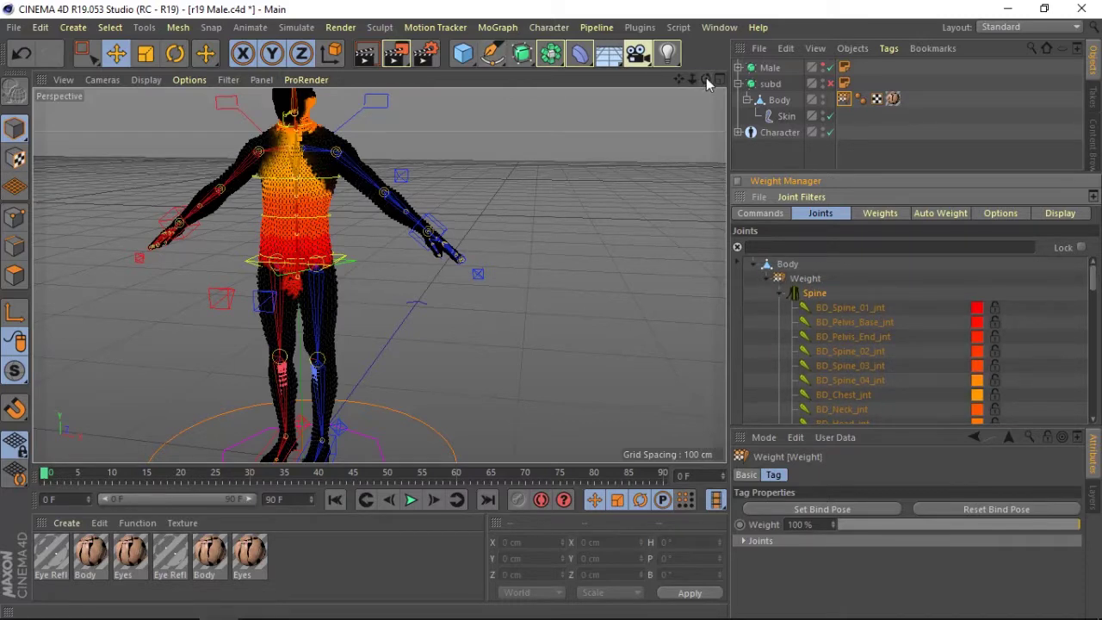
- Disable the subd object to hide the body mesh and reveal the skeleton
left_click_drag(706, 78, 696, 86)
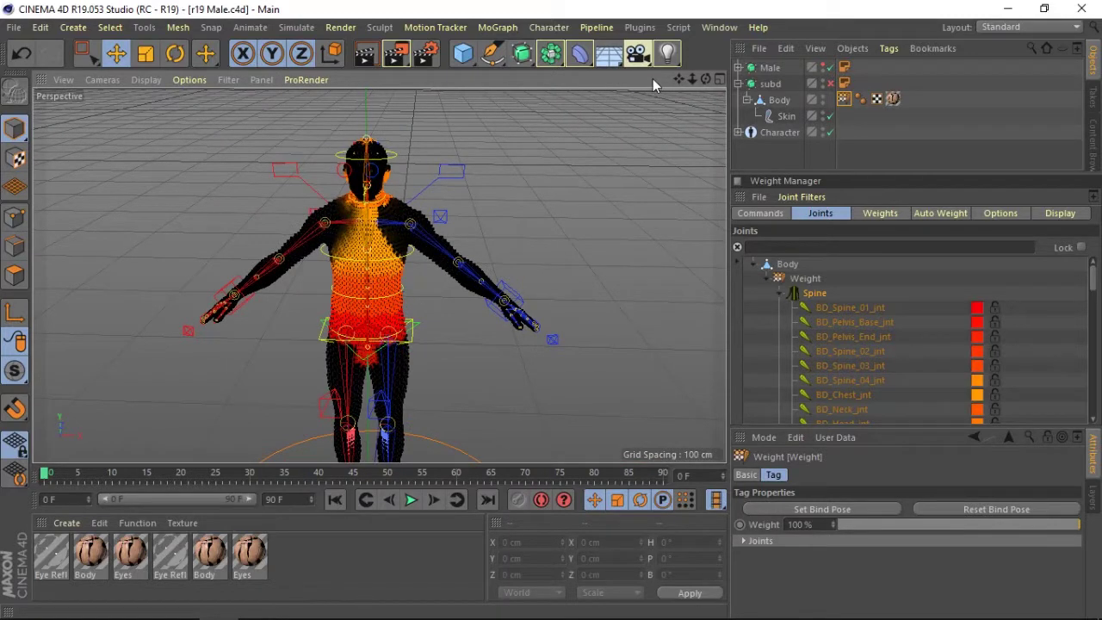
left_click(563, 411)
left_click_drag(707, 79, 686, 79)
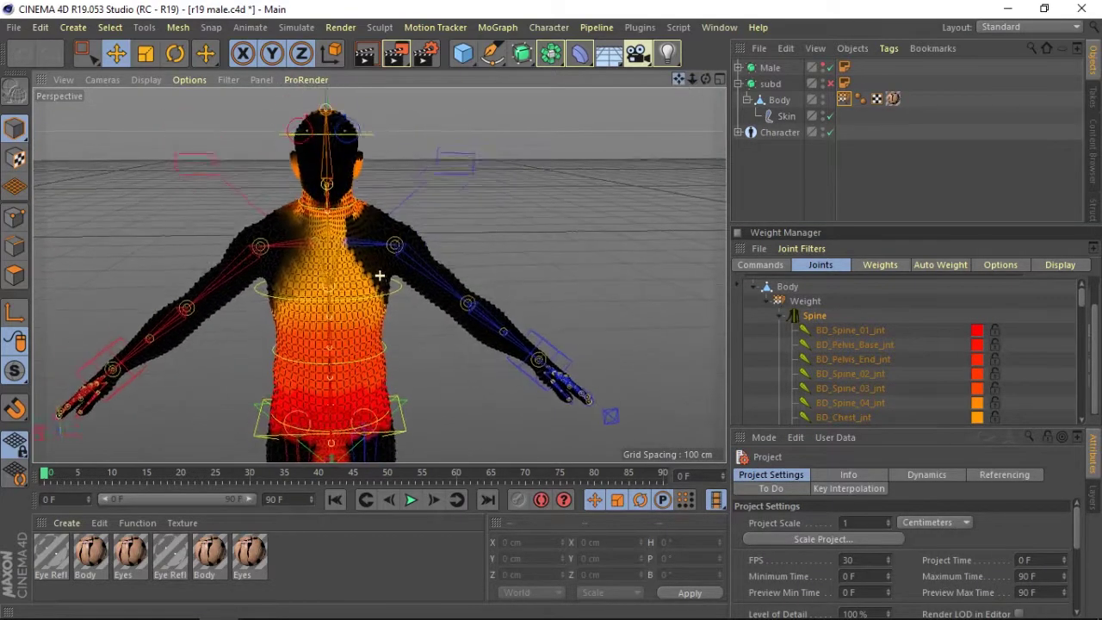
left_click_drag(771, 83, 770, 78)
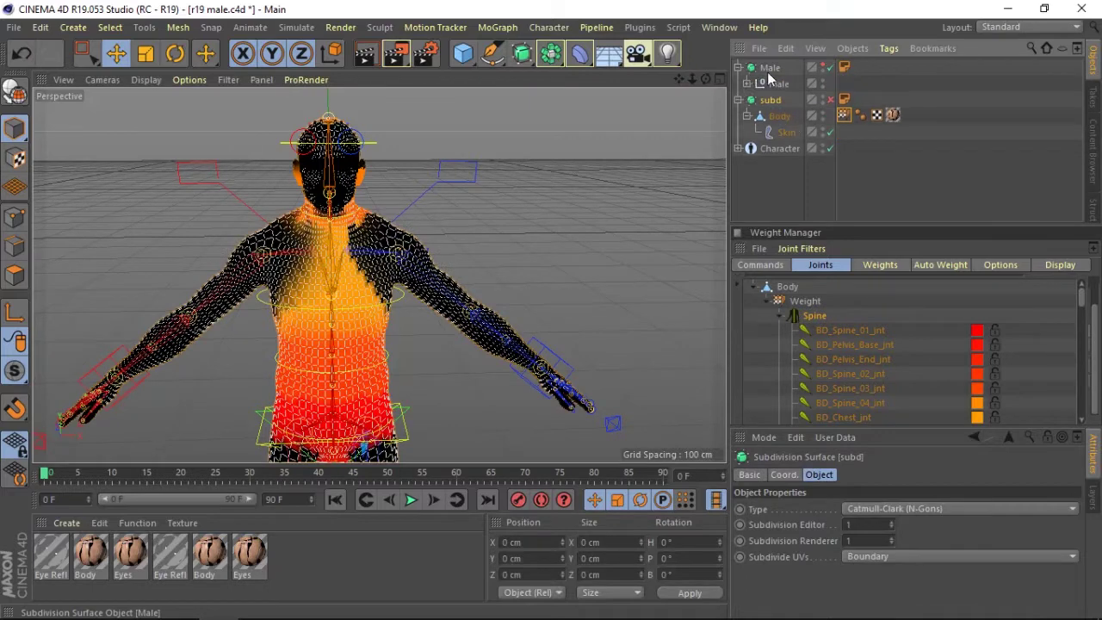
left_click(829, 100)
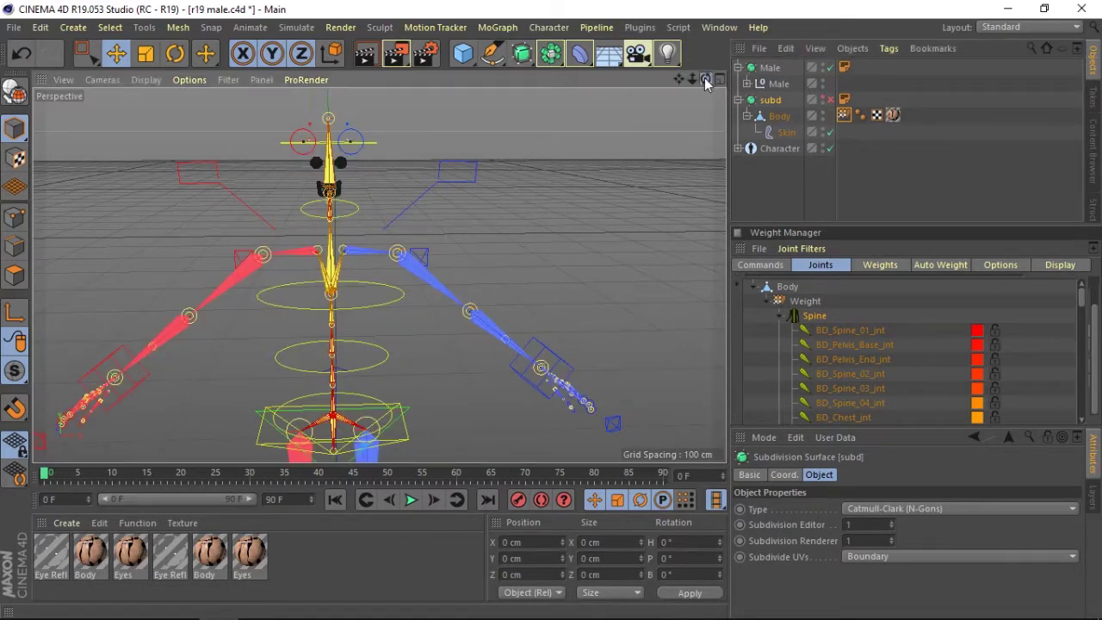
left_click_drag(706, 80, 655, 94)
left_click_drag(379, 275, 379, 275)
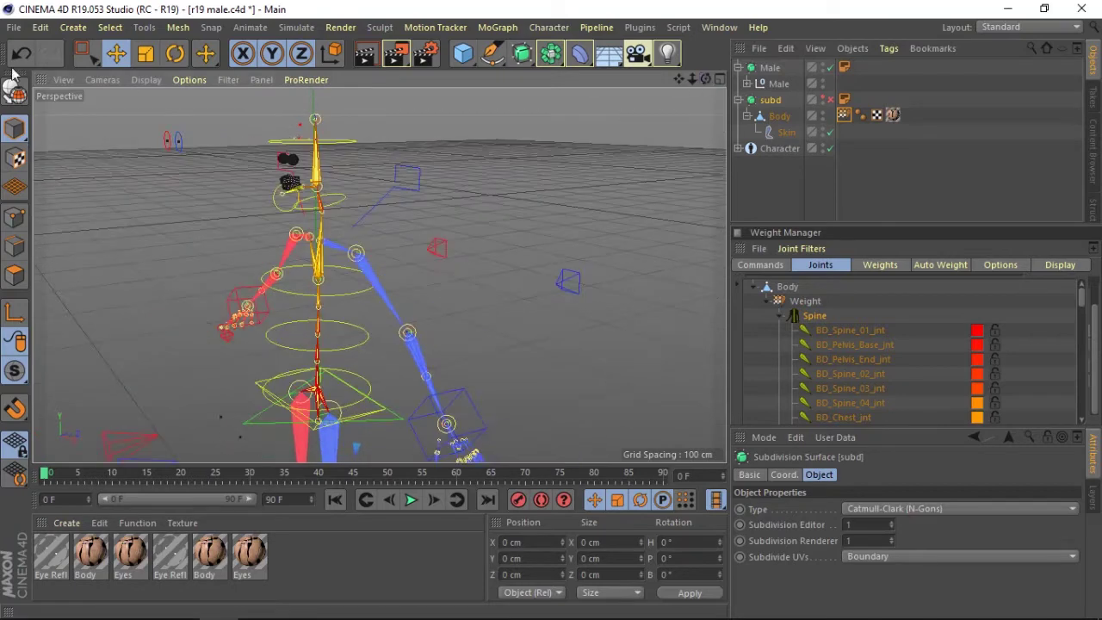
- Collapse Body in the Weight Manager, select Character and switch it to Adjust mode
left_click(116, 53)
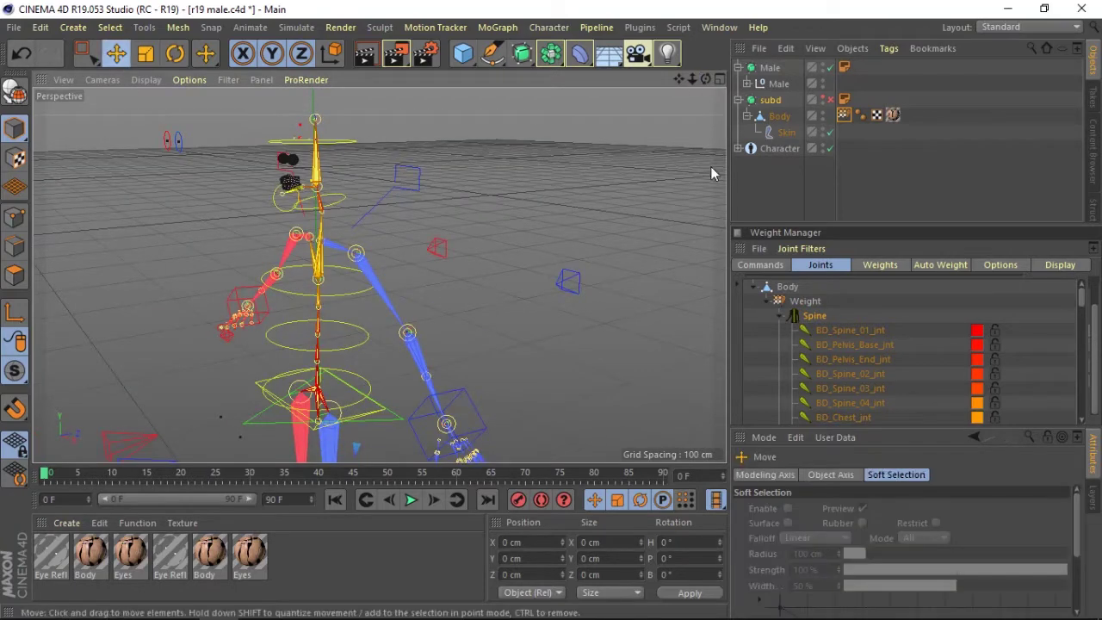
left_click(762, 290)
left_click_drag(809, 422, 808, 362)
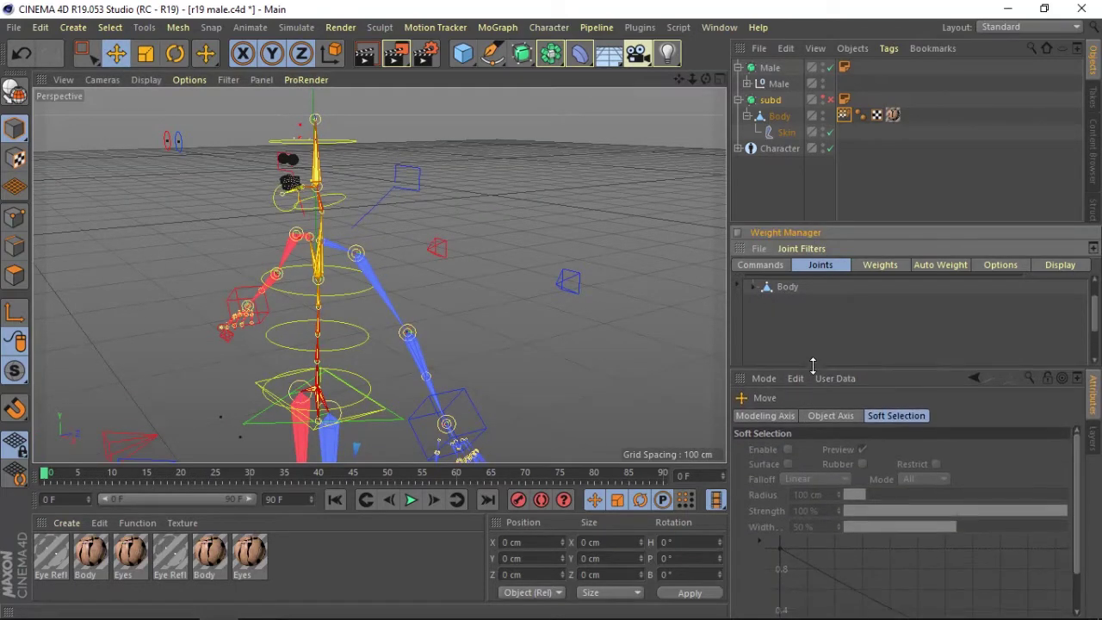
left_click(779, 149)
left_click(791, 449)
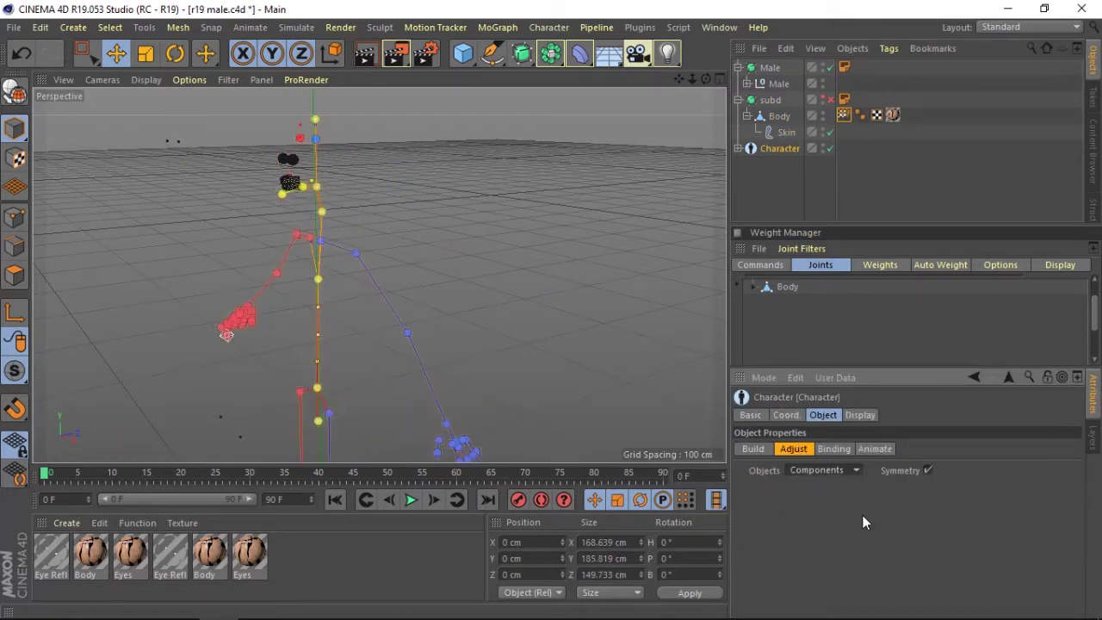
- In the four-view layout, zoom the top view onto the eye and rotate its joint slightly
left_click(724, 78)
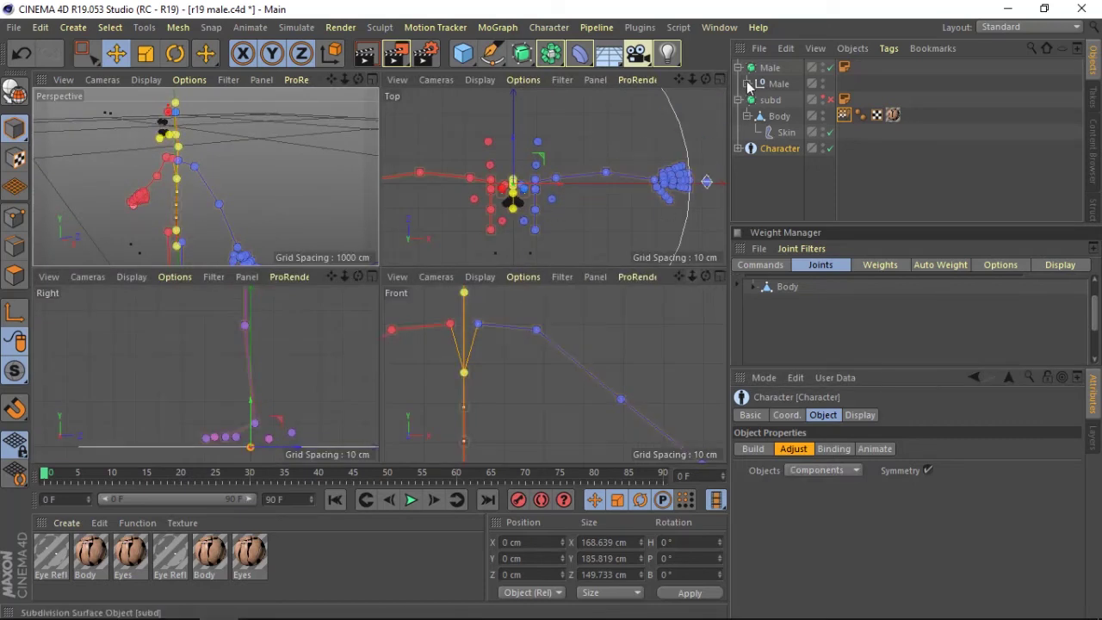
mouse_move(691, 79)
left_mouse_down()
mouse_move(554, 176)
mouse_move(551, 244)
left_mouse_up()
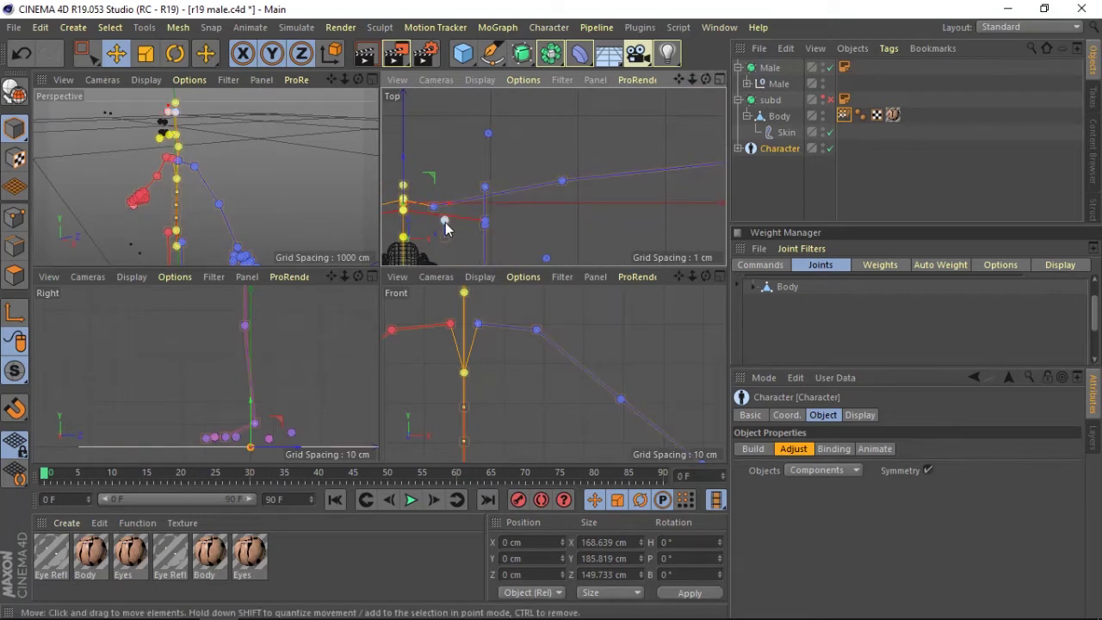
left_click_drag(679, 78, 554, 176)
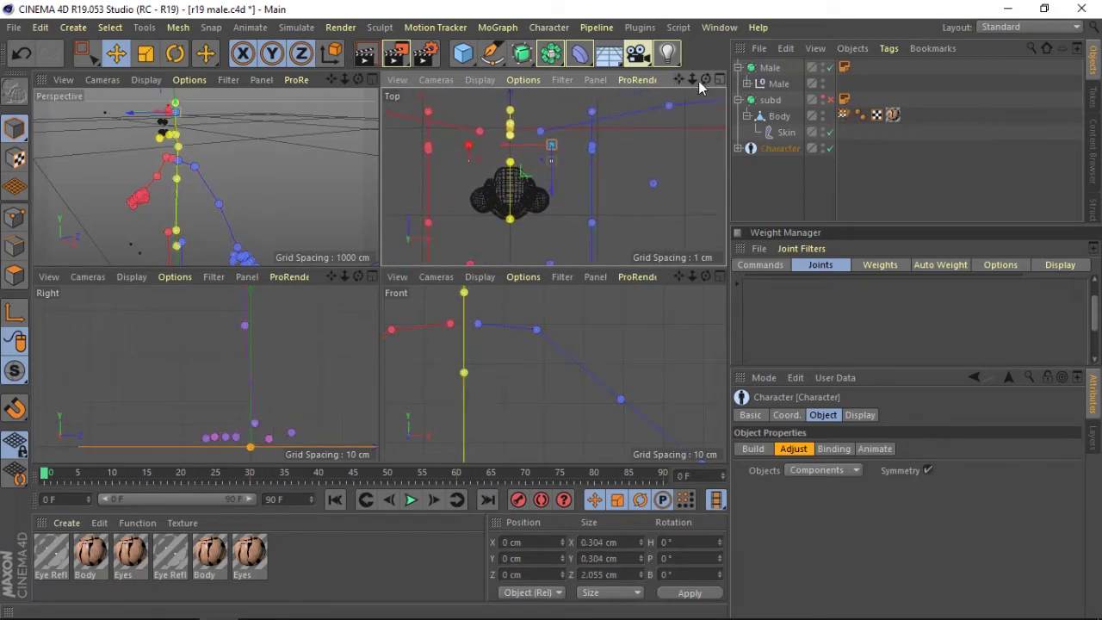
mouse_move(693, 78)
left_mouse_down()
mouse_move(568, 119)
mouse_move(484, 260)
left_mouse_up()
left_click_drag(693, 77, 554, 177)
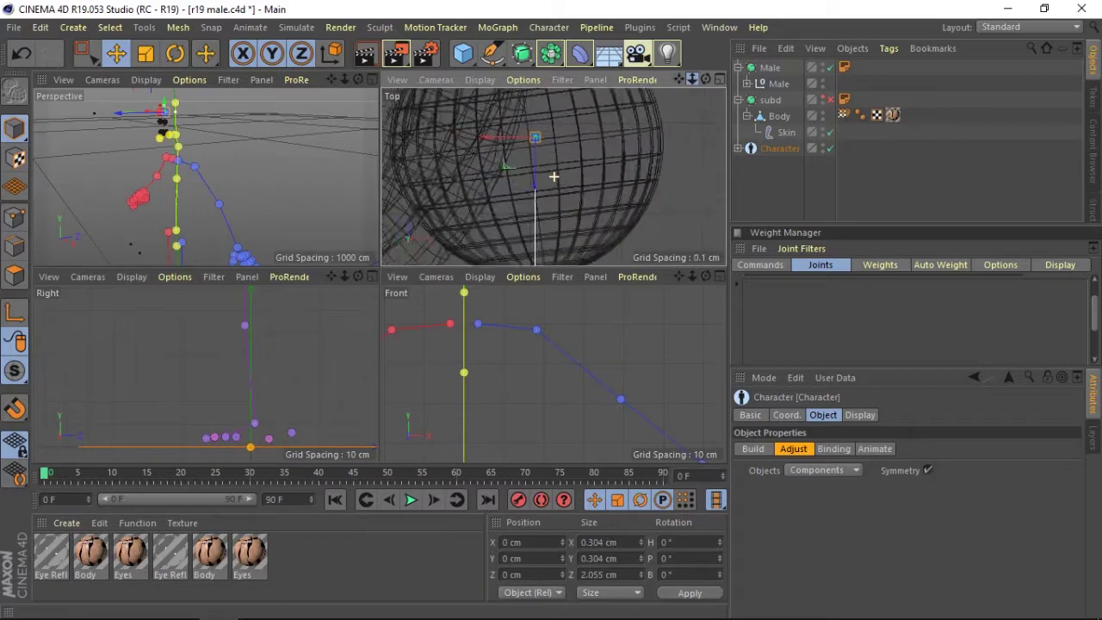
left_click_drag(553, 176, 514, 197)
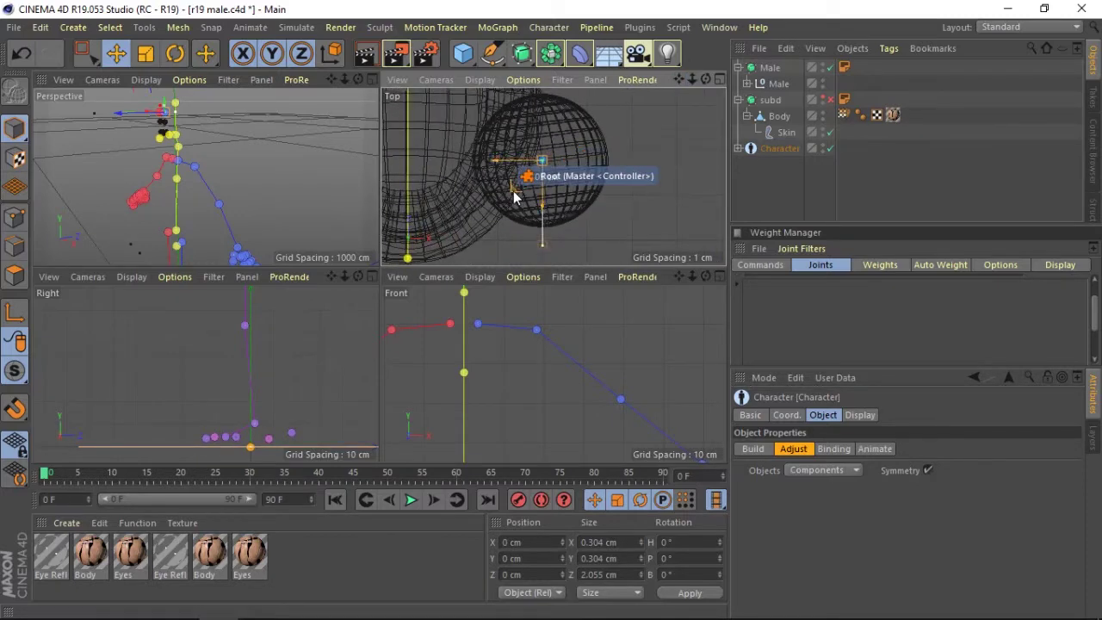
left_click(175, 53)
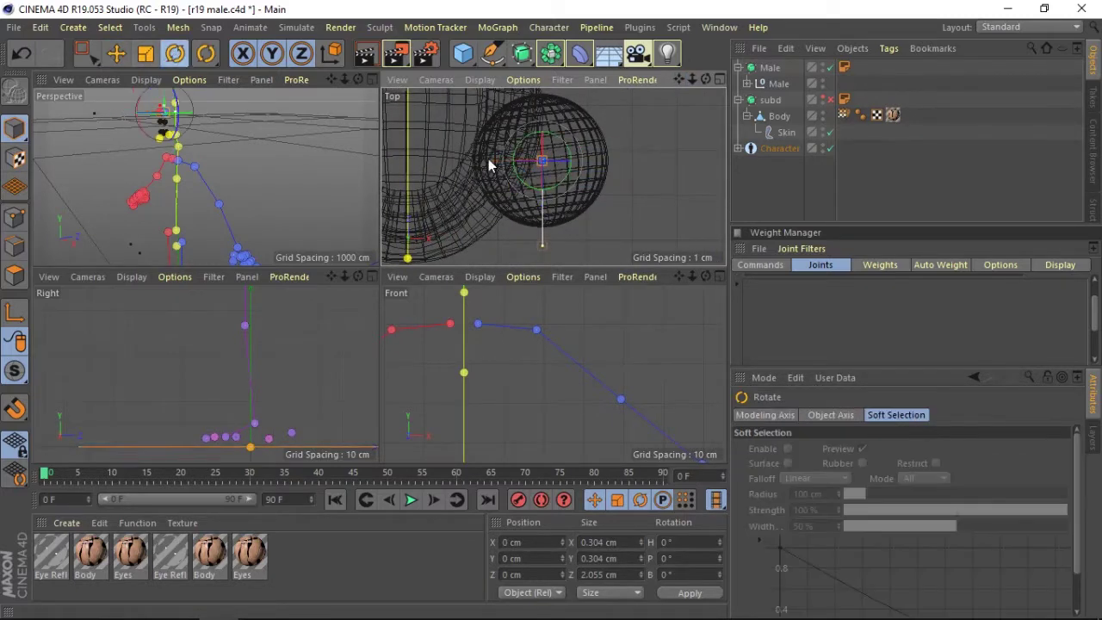
left_click_drag(557, 185, 560, 191)
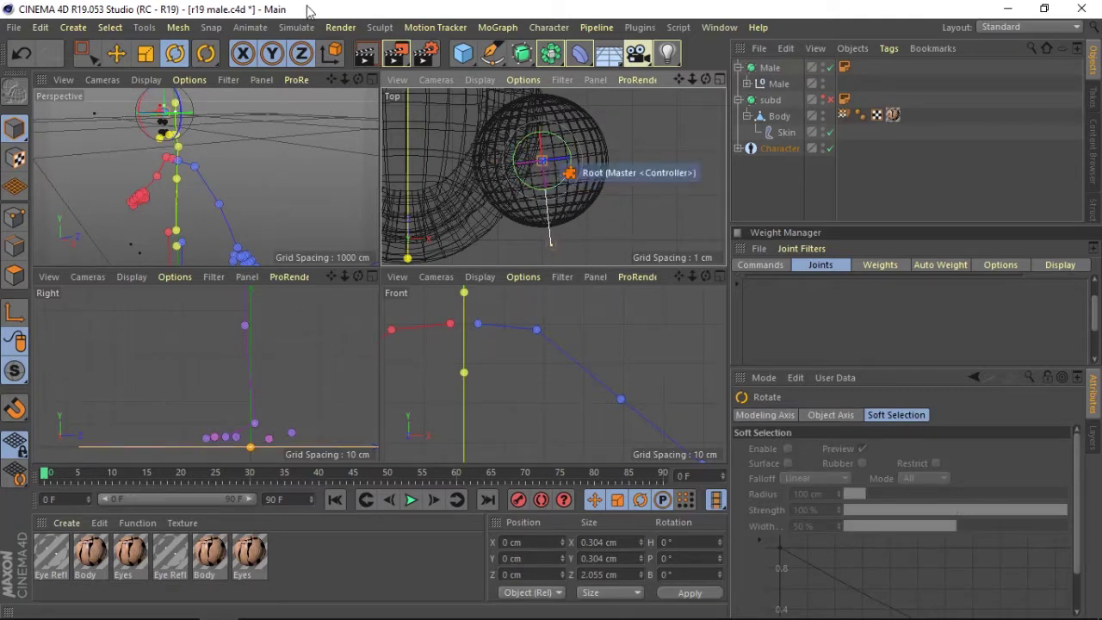
key("e")
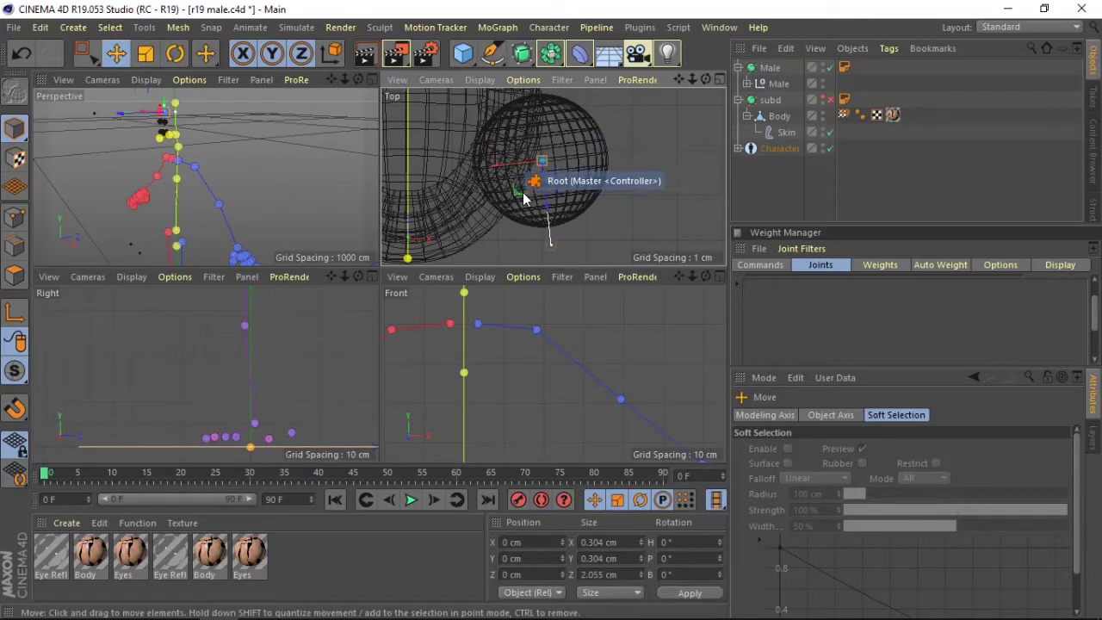
- In the maximised top view, nudge the L_Eye joint and rotate it about 3.9°
left_click(720, 79)
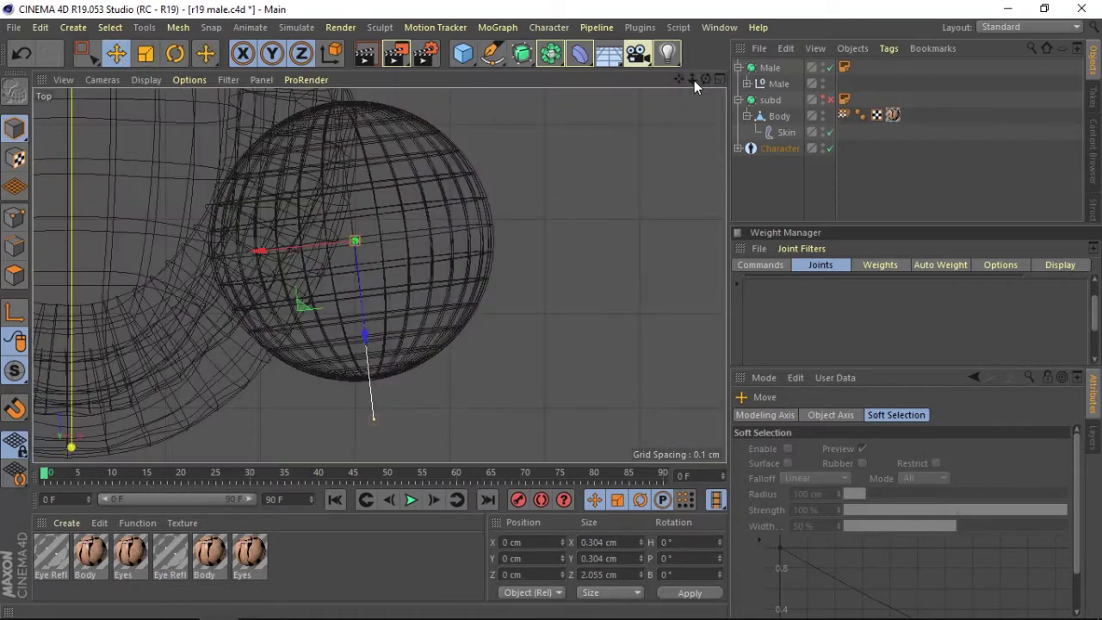
left_click_drag(693, 80, 672, 82)
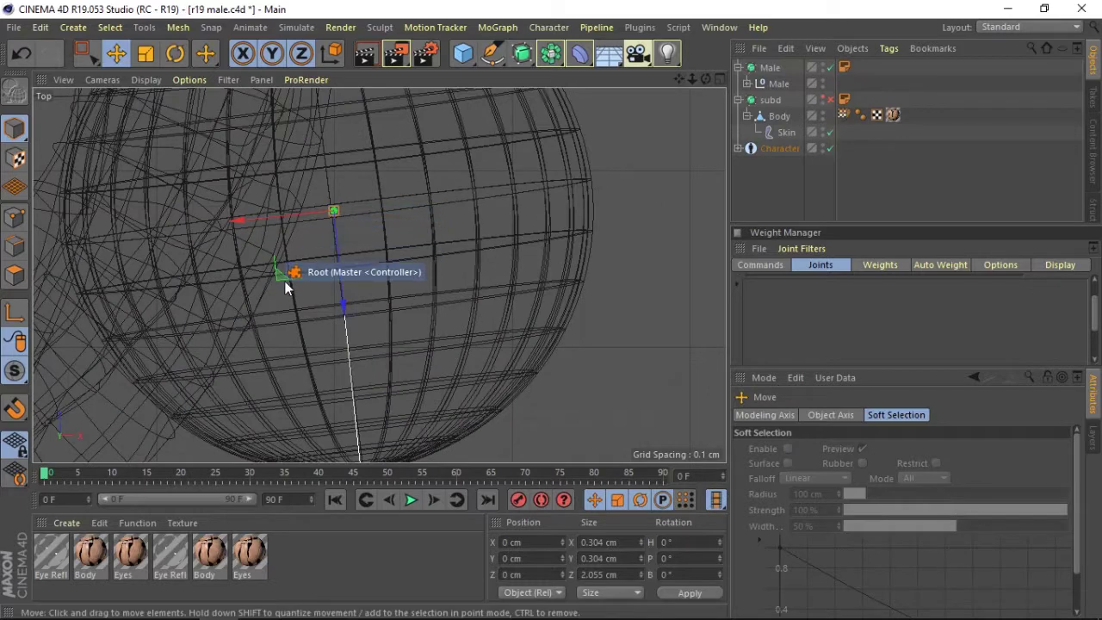
left_click_drag(281, 274, 280, 274)
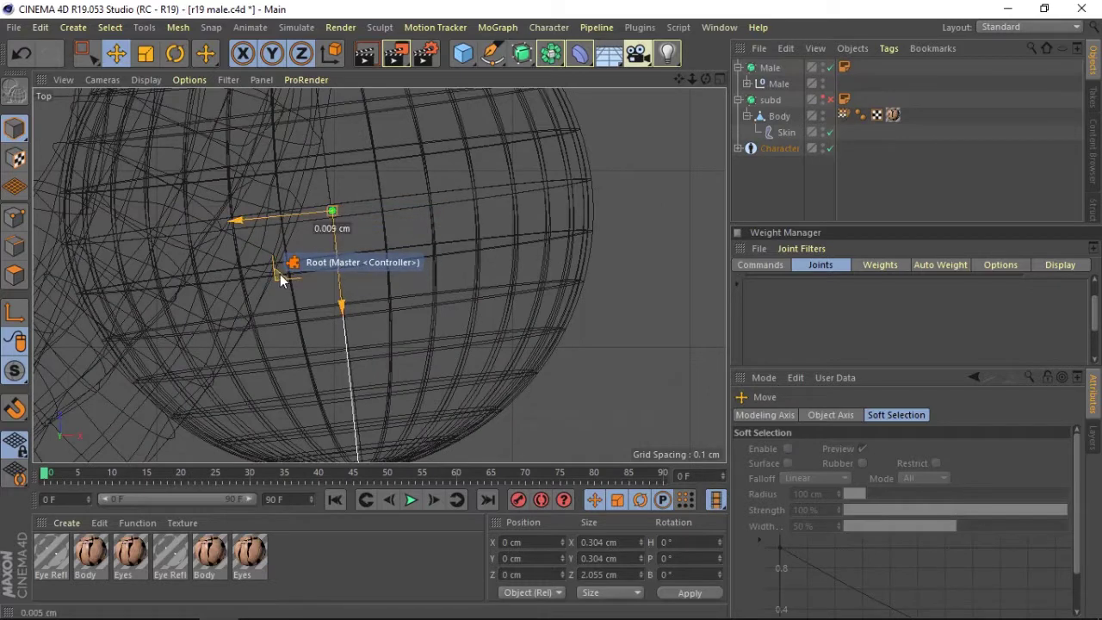
key("r")
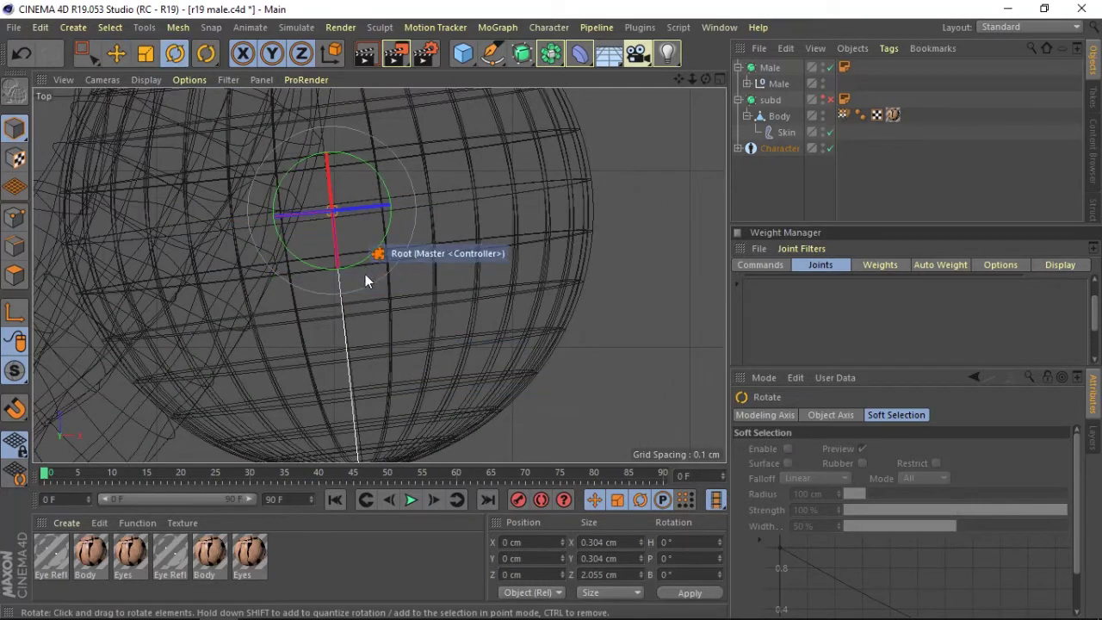
left_click_drag(360, 266, 465, 430)
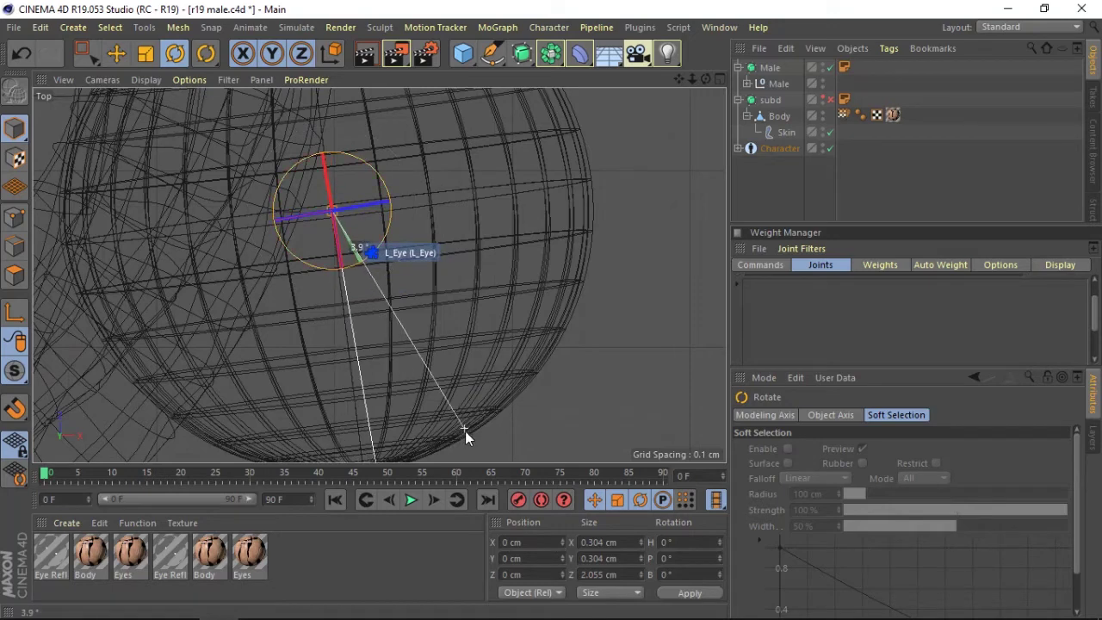
left_click_drag(466, 431, 460, 447)
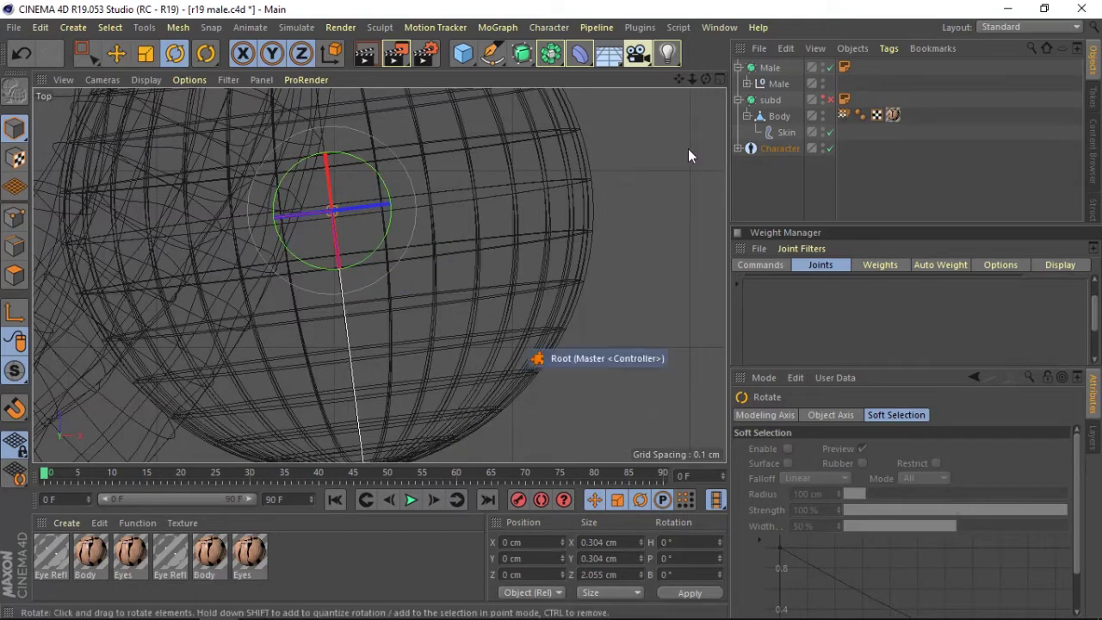
left_click(715, 79)
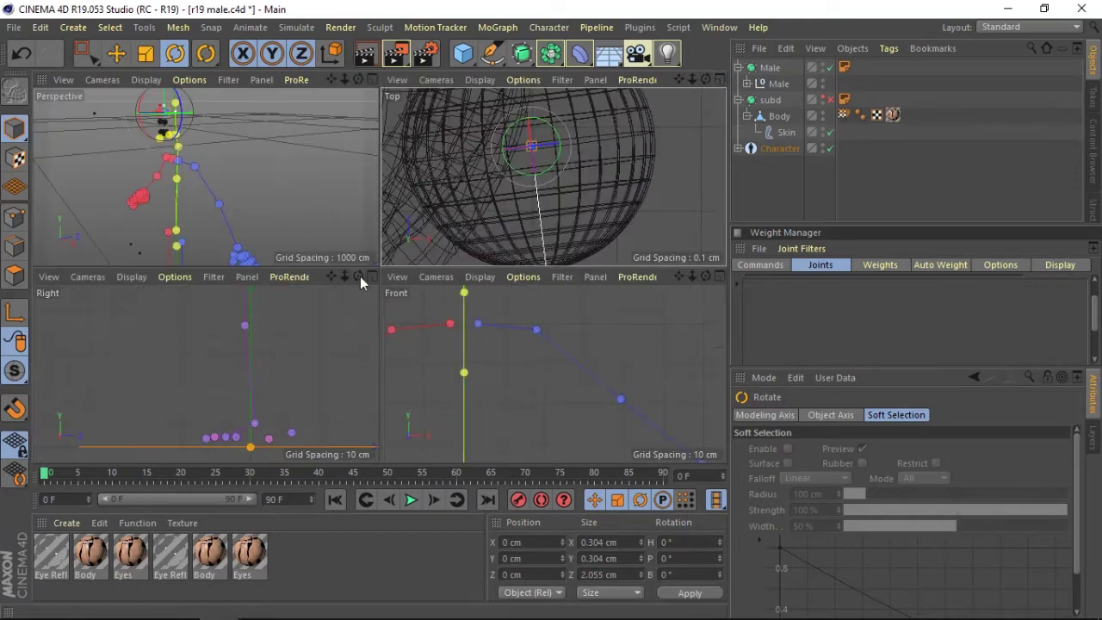
- In the maximised side view, move the eye joint down into the centre of the eye sphere
mouse_move(343, 275)
left_mouse_down()
mouse_move(331, 276)
mouse_move(347, 300)
mouse_move(205, 373)
left_mouse_up()
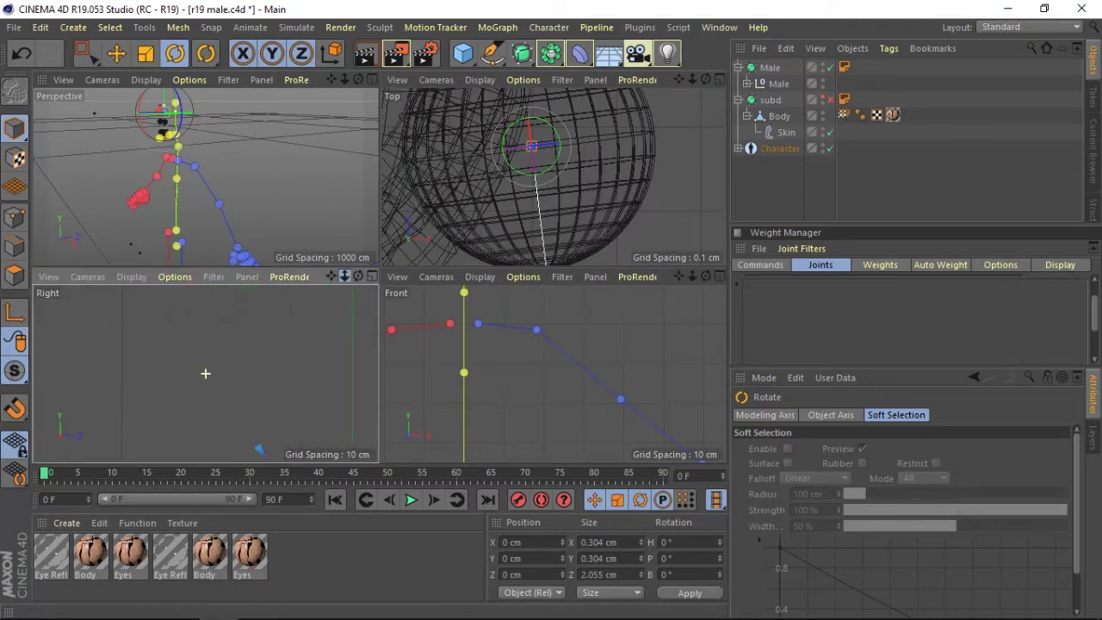
left_click(372, 277)
left_click_drag(679, 78, 380, 275)
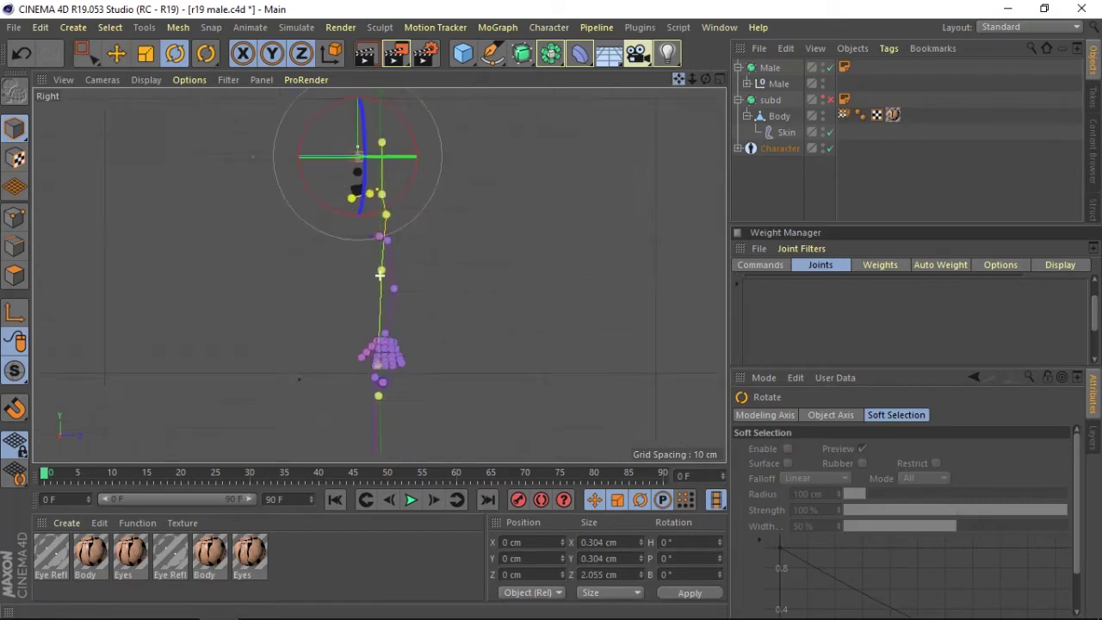
left_click_drag(692, 78, 380, 276)
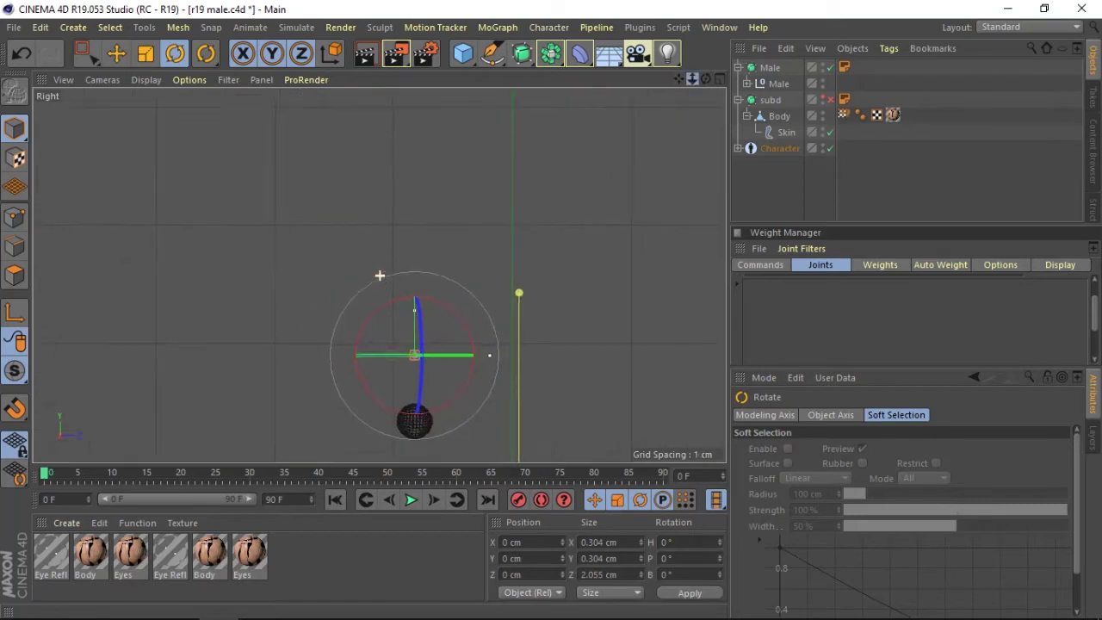
mouse_move(693, 78)
left_mouse_down()
mouse_move(380, 276)
mouse_move(360, 215)
left_mouse_up()
left_click(116, 53)
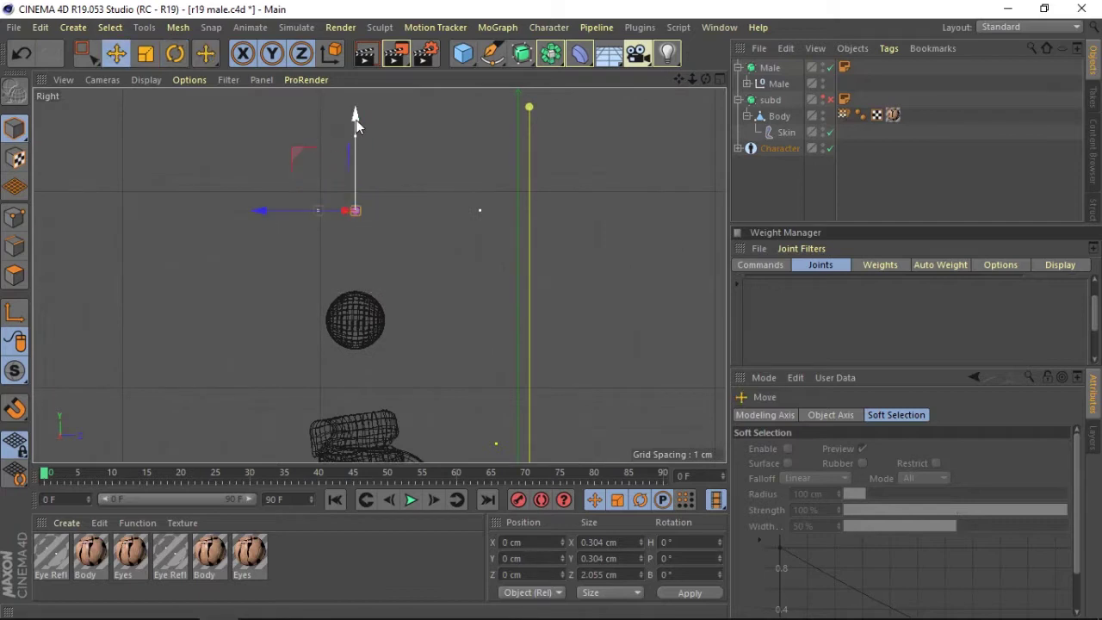
left_click_drag(356, 119, 368, 226)
left_click_drag(692, 78, 380, 275)
mouse_move(692, 79)
left_mouse_down()
mouse_move(380, 275)
mouse_move(695, 81)
left_mouse_up()
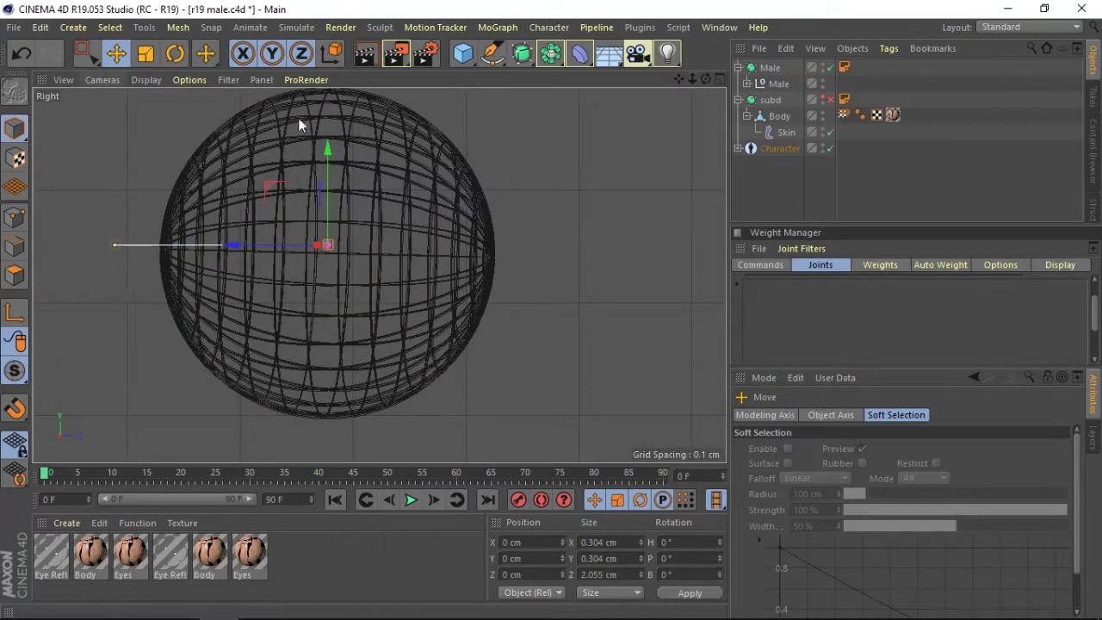
left_click_drag(269, 187, 270, 200)
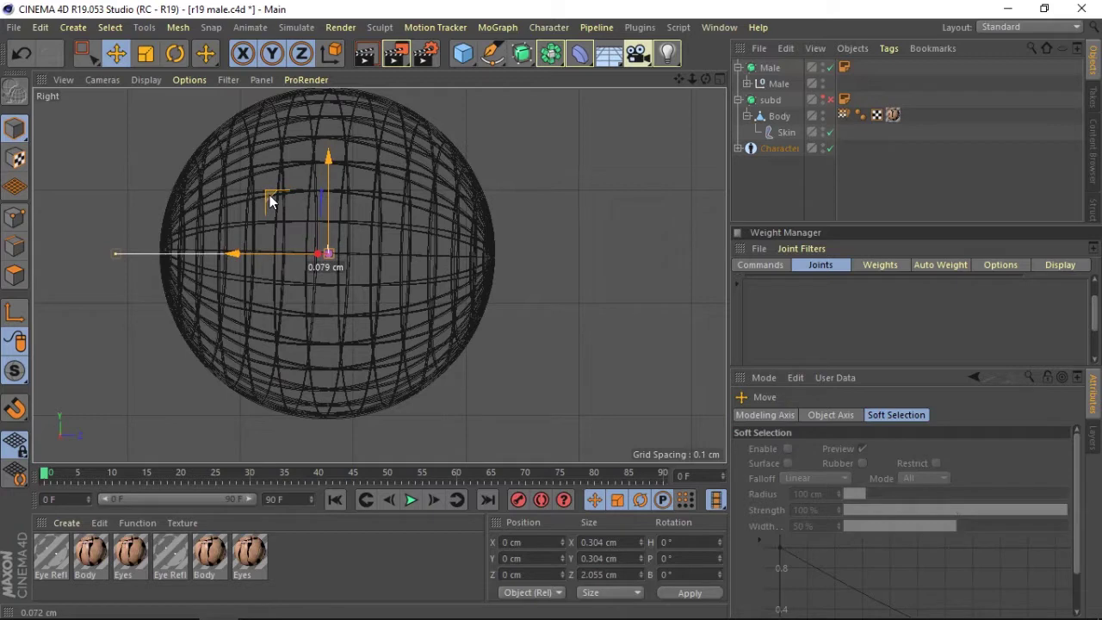
- Rotate the eye joint a fraction of a degree, deselect it, and show four viewports
key("r")
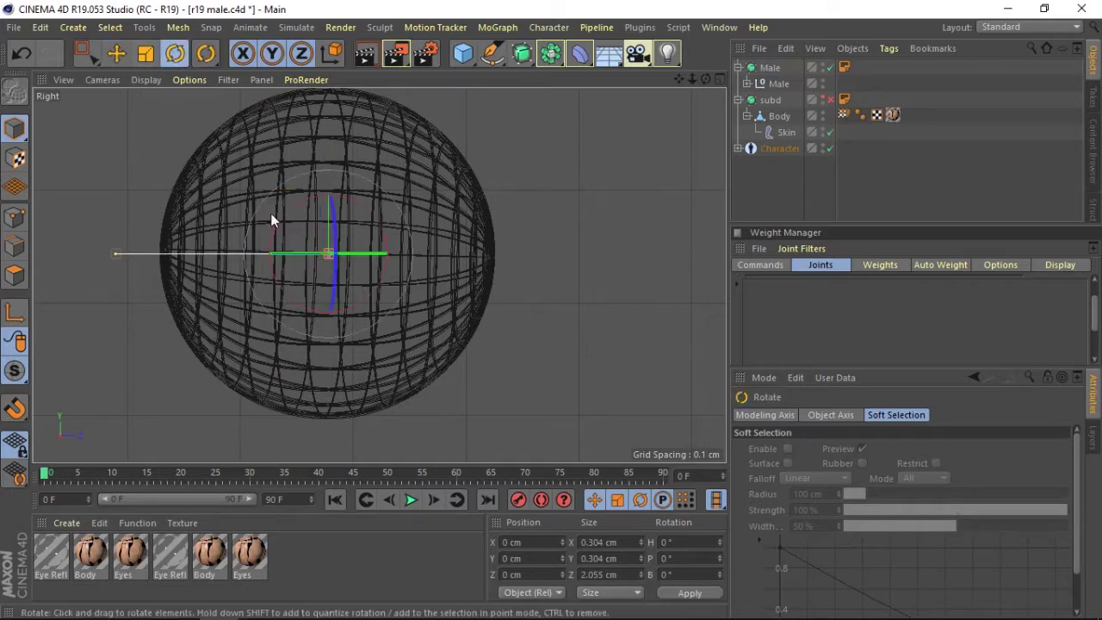
left_click_drag(286, 214, 207, 135)
key("e")
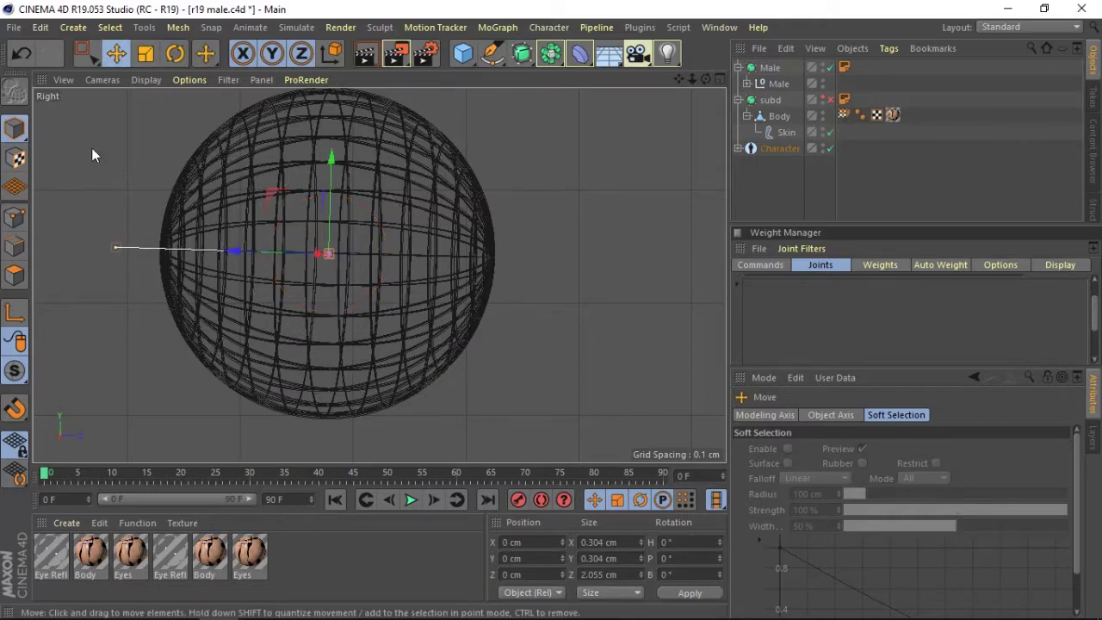
left_click(91, 148)
left_click(720, 80)
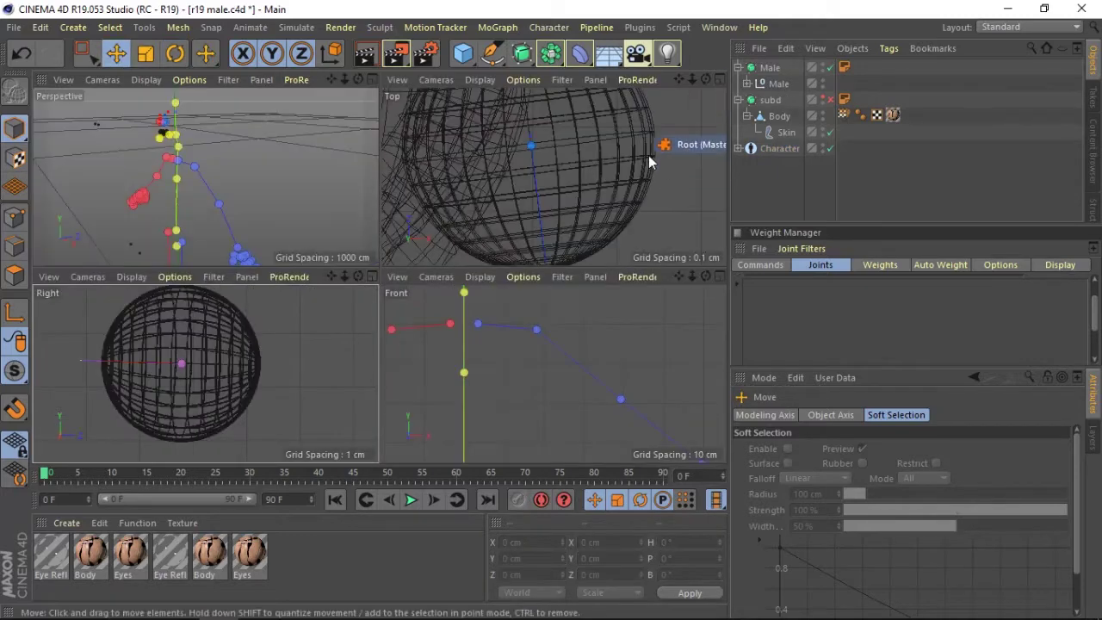
- Maximise the Perspective view, re-enable the subd body mesh and expand the Male model's parts
left_click_drag(694, 76, 721, 75)
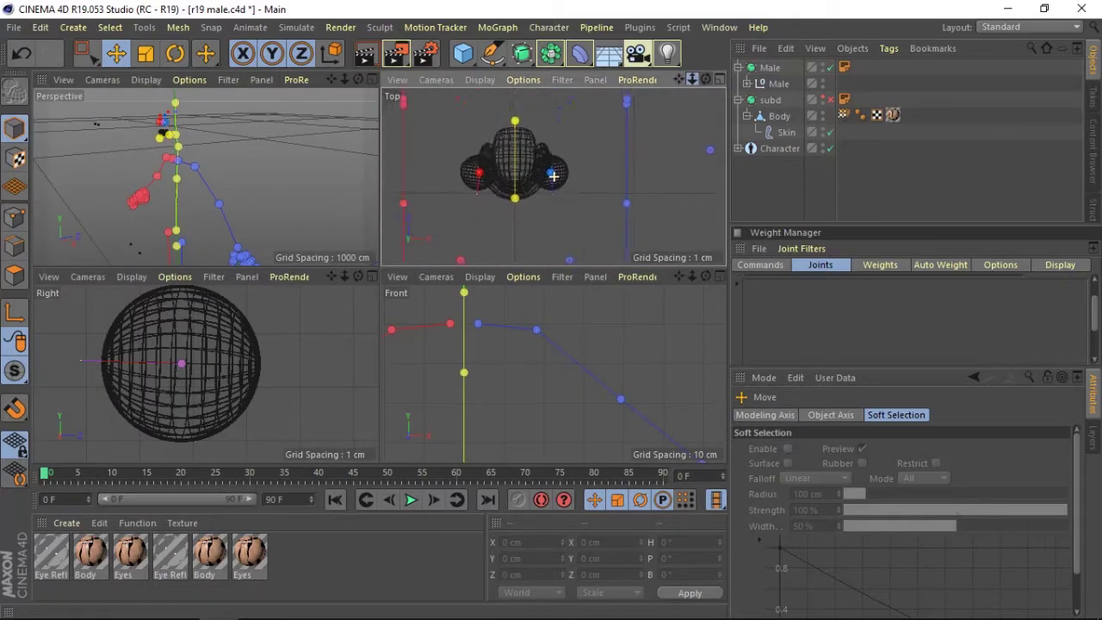
left_click(373, 79)
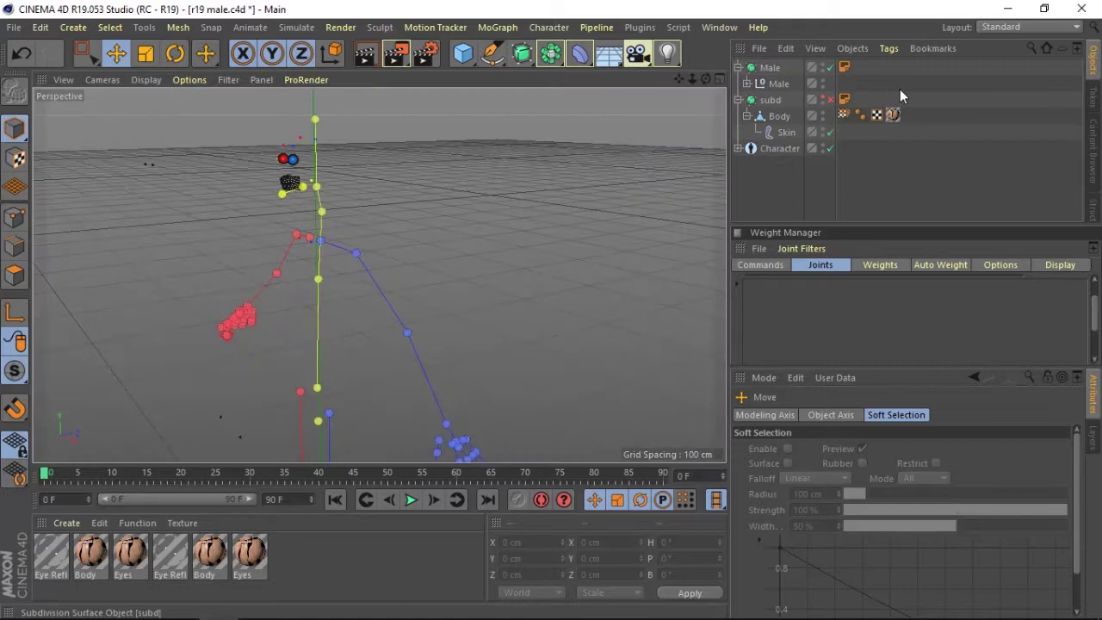
left_click(823, 100)
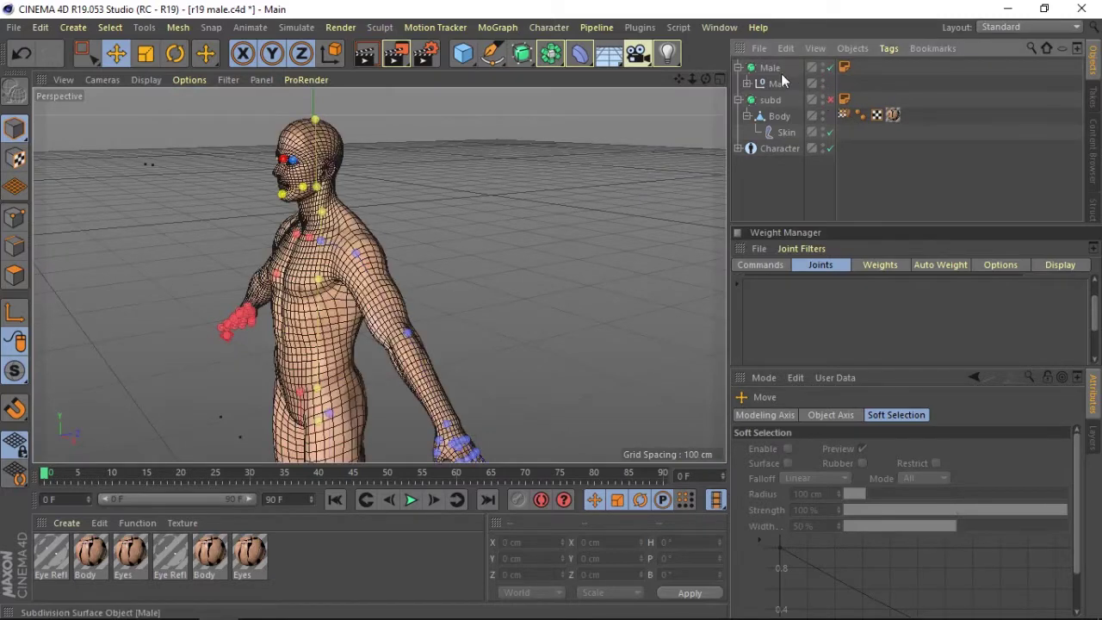
left_click(747, 83)
left_click(822, 102)
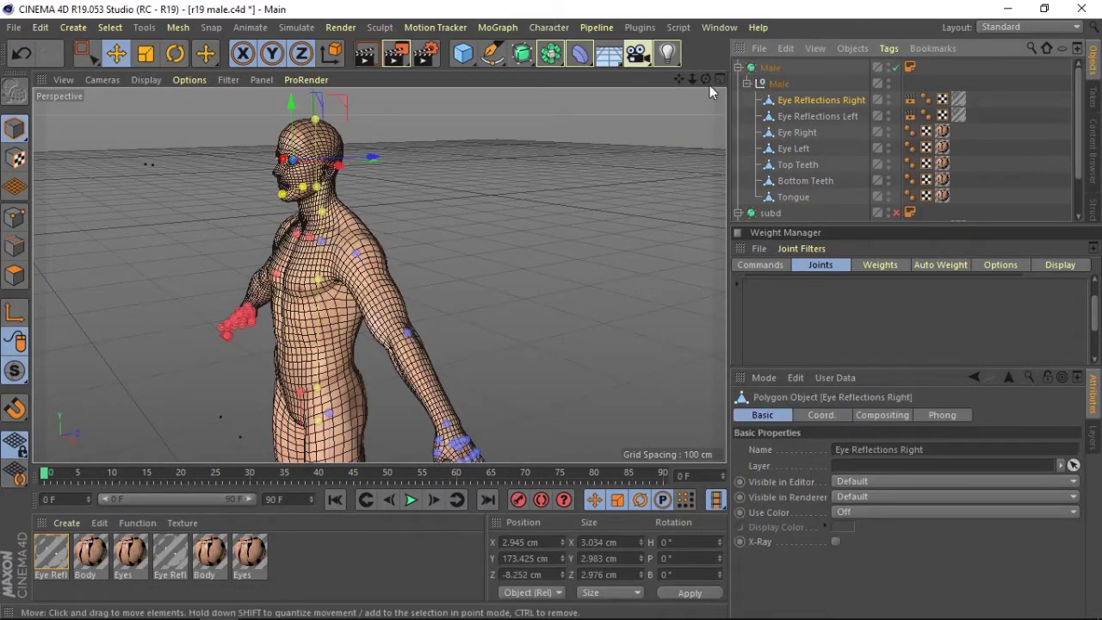
mouse_move(693, 79)
left_mouse_down()
mouse_move(715, 86)
mouse_move(680, 80)
mouse_move(724, 80)
mouse_move(681, 74)
left_mouse_up()
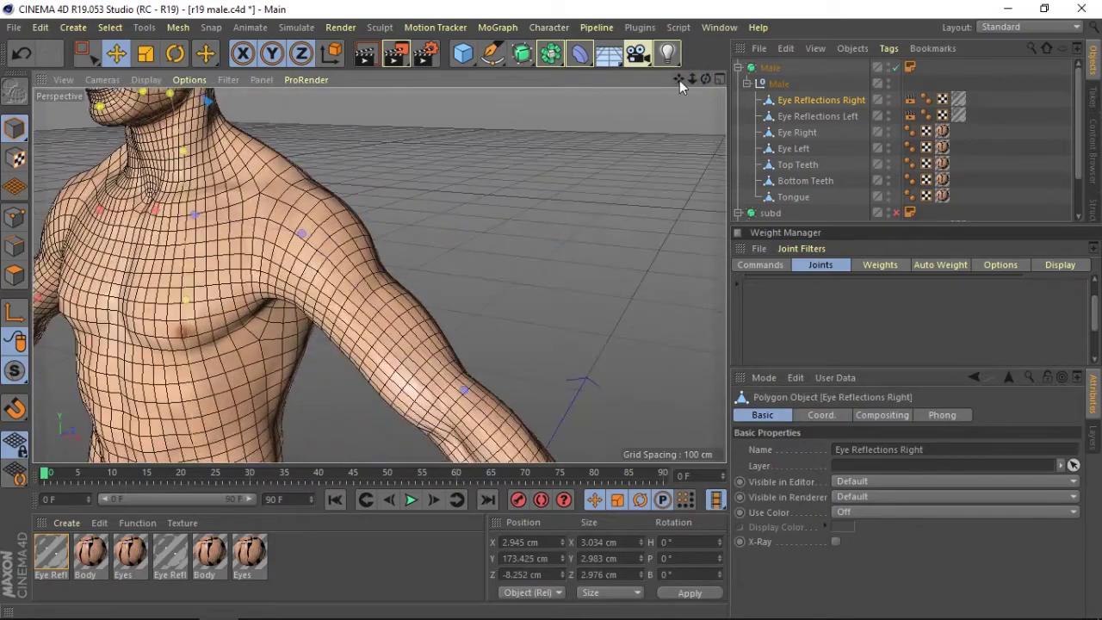
- Select Character, show its Binding settings, and expand the Male hierarchy again
left_click(747, 83)
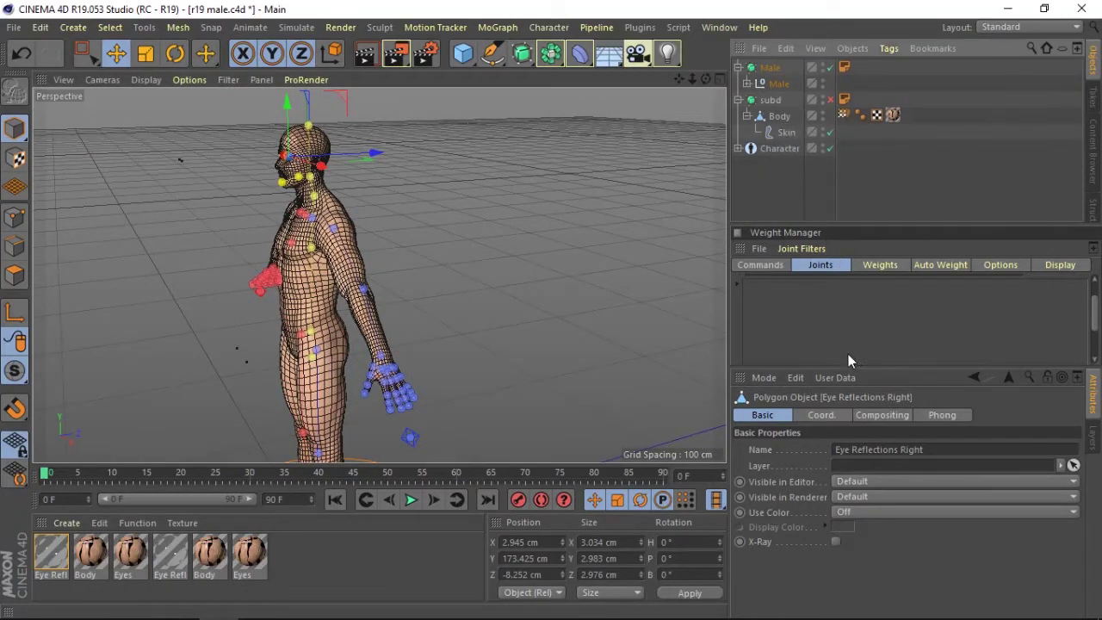
left_click(772, 148)
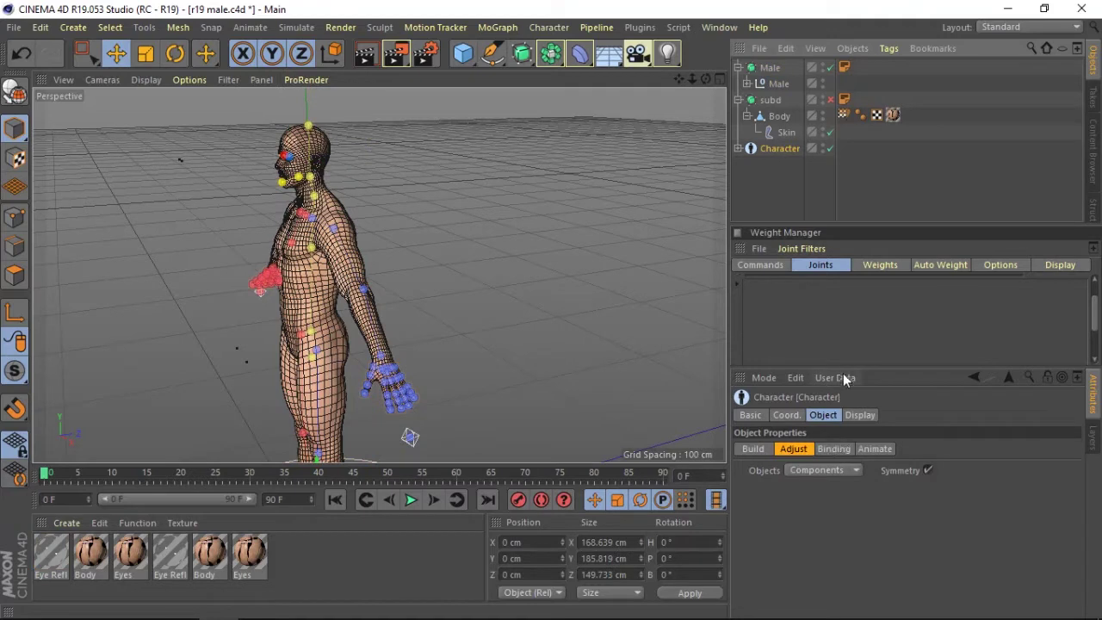
left_click_drag(844, 372, 835, 325)
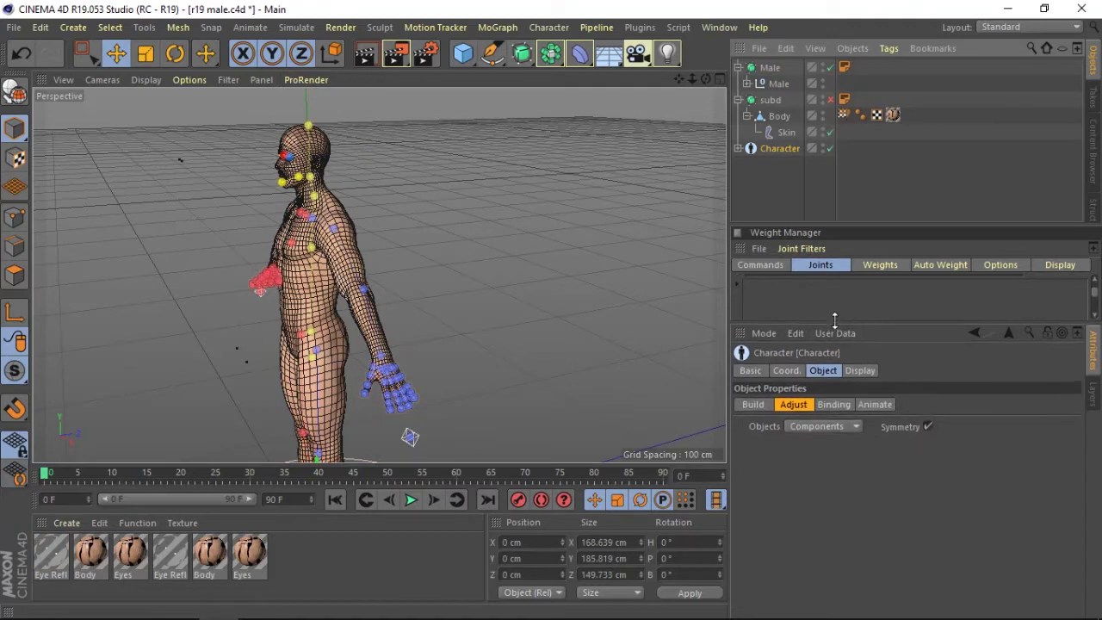
left_click(827, 404)
left_click(806, 425)
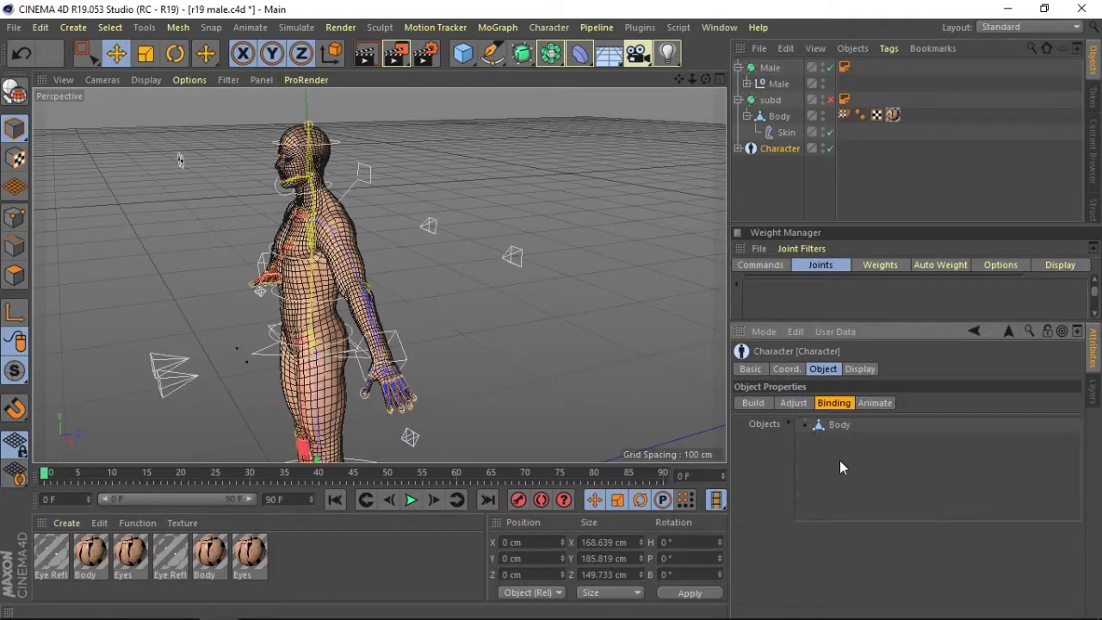
left_click(747, 83)
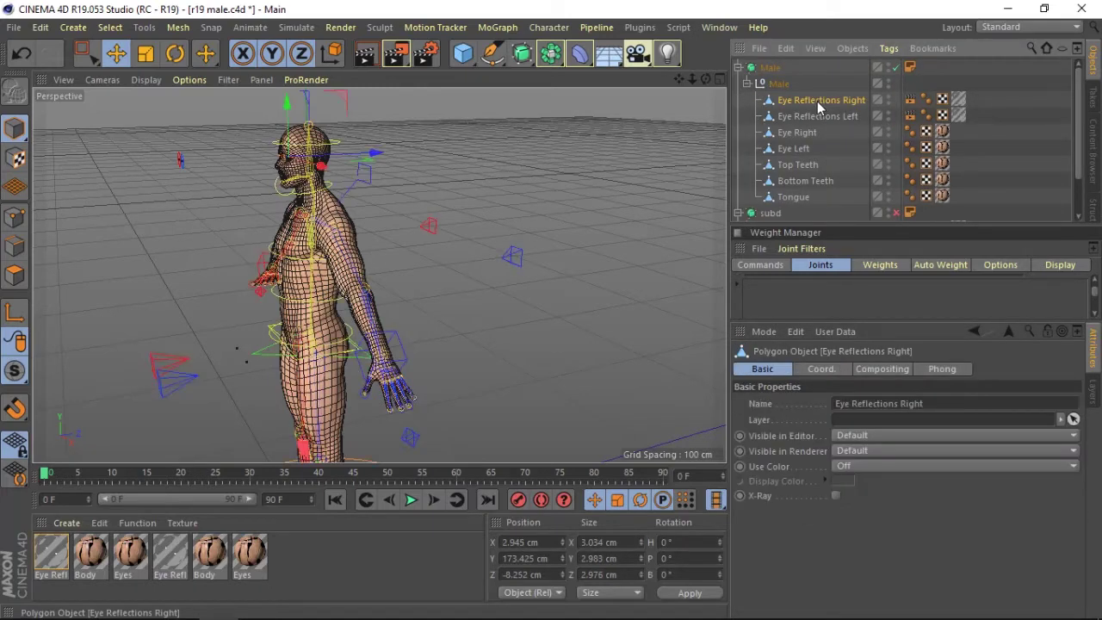
- Delete the Eye Reflections Right and Eye Reflections Left objects
key("Delete")
left_click(810, 104)
key("Delete")
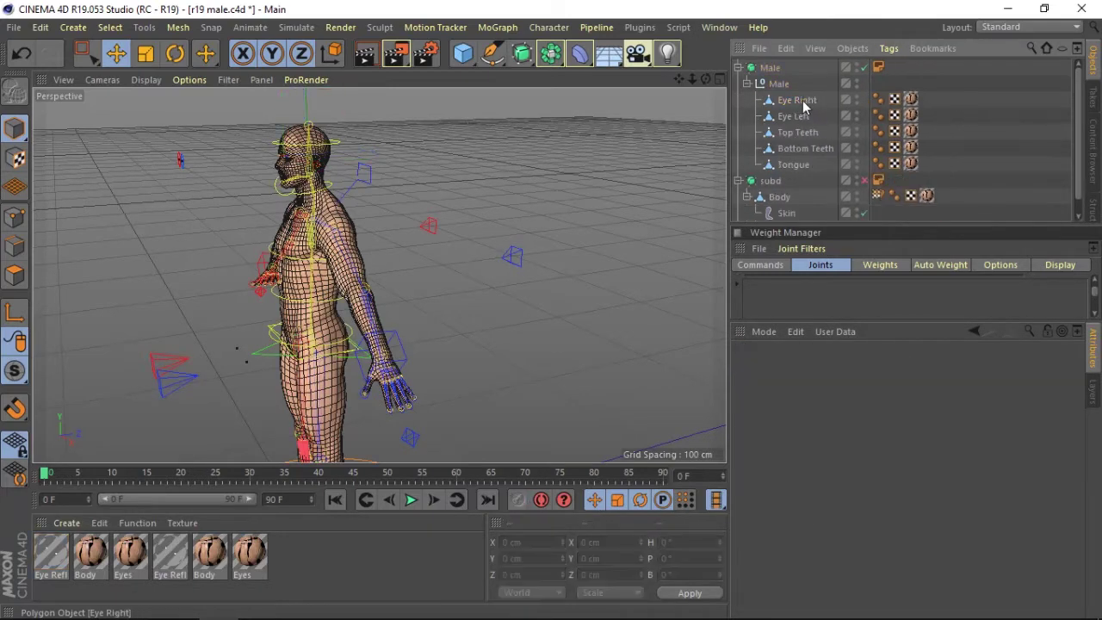
- Rename Eye Right to 'Eye L' and Eye Left to 'Eye R'
left_click(797, 101)
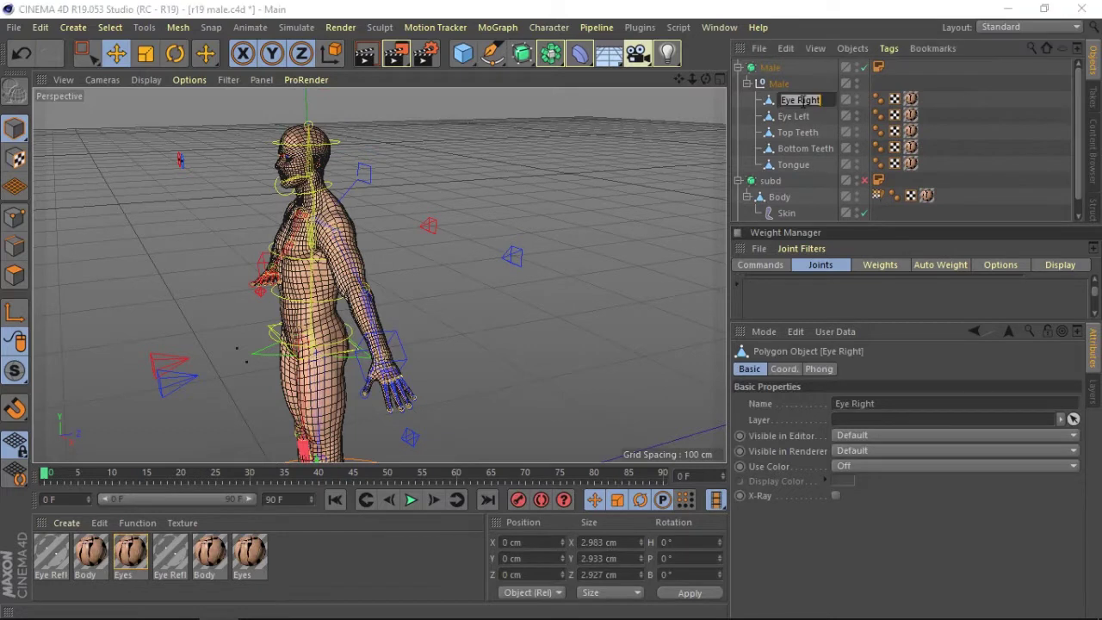
double_click(810, 100)
left_click(798, 100)
type("Eye L")
key("Return")
left_click(801, 116)
double_click(801, 117)
type("R")
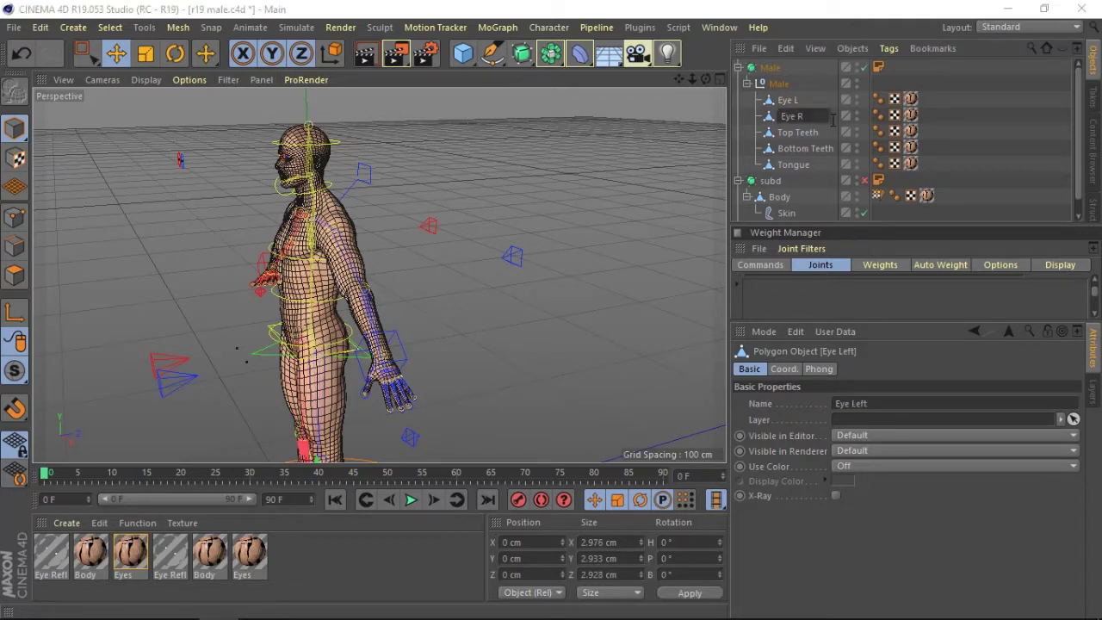
key("Return")
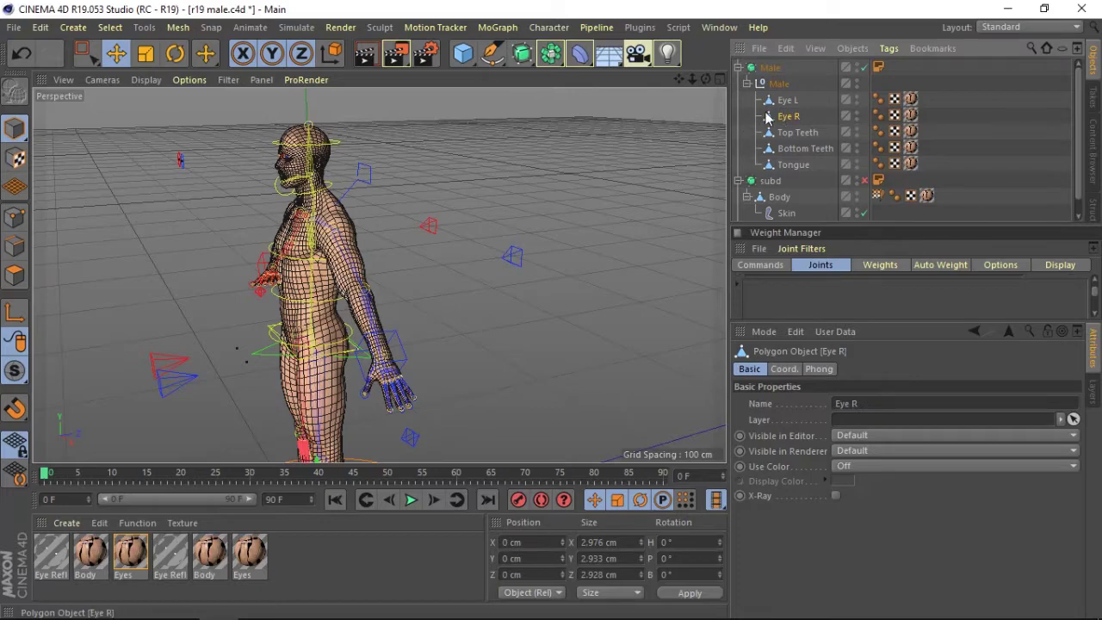
- Collapse the subd hierarchy and select the Character object to view its bindings
left_click_drag(705, 78, 708, 88)
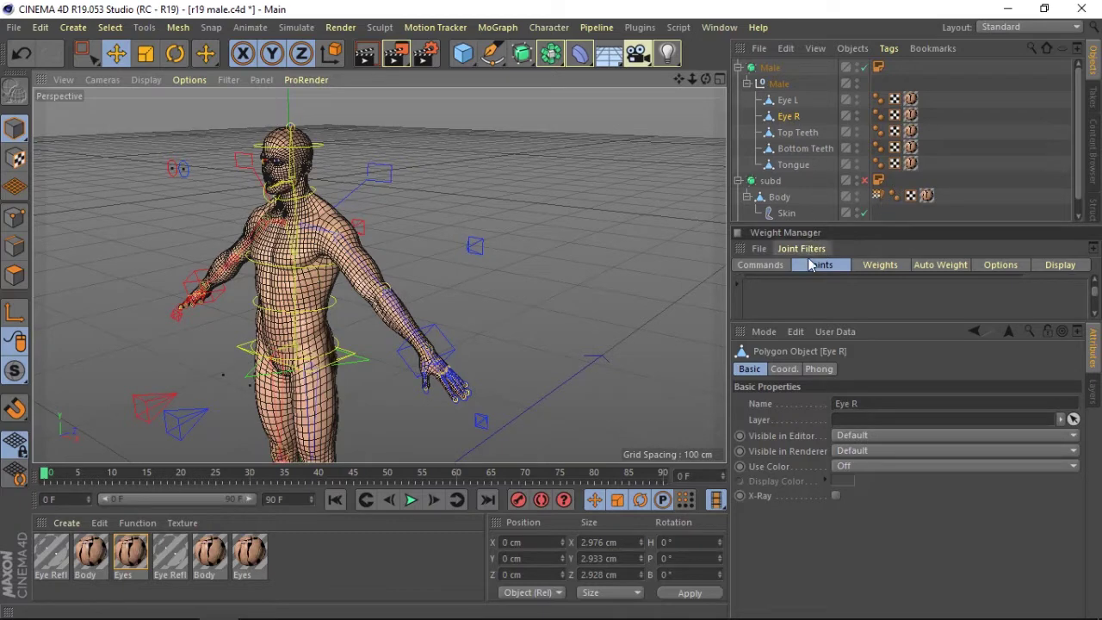
left_click(779, 197)
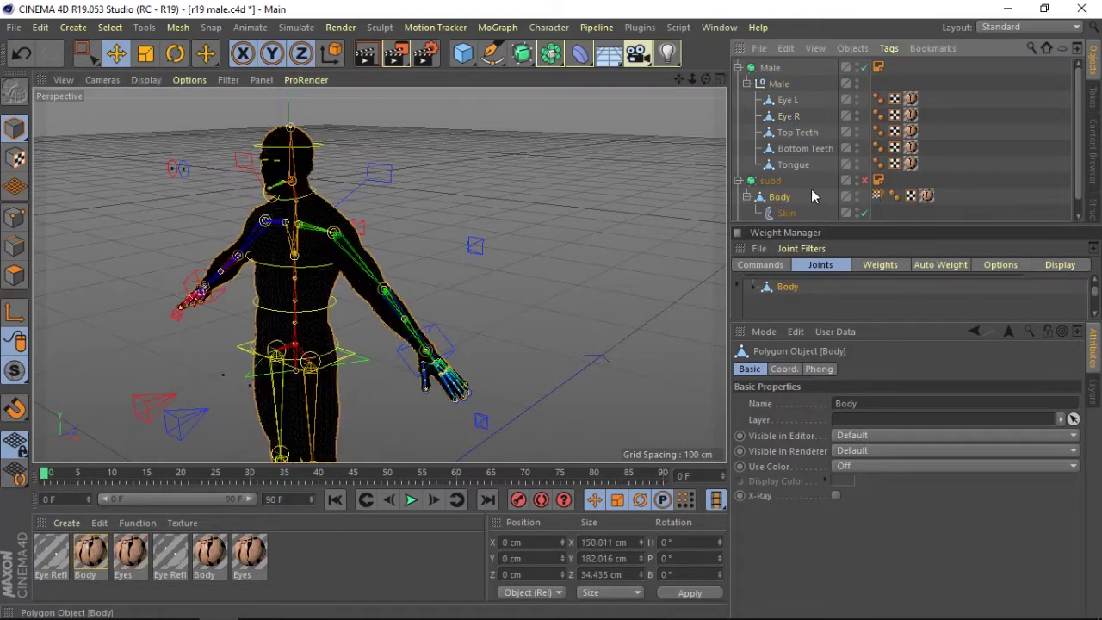
left_click(739, 180)
left_click(766, 198)
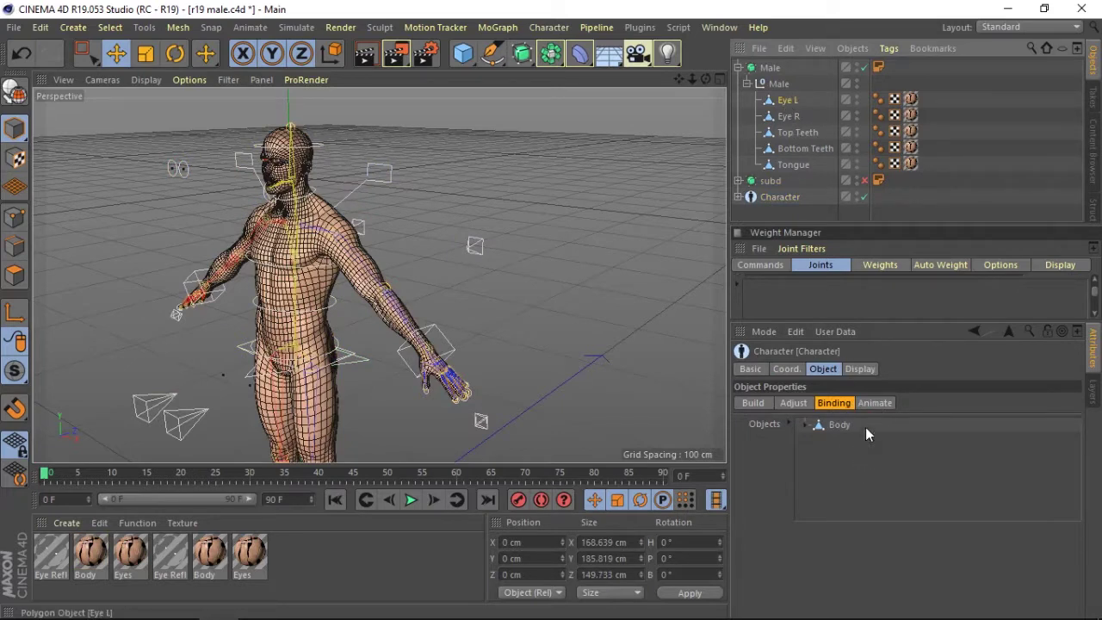
- Bind Eye L, Eye R and Top Teeth to the Character rig's Objects list
left_click_drag(866, 433, 866, 435)
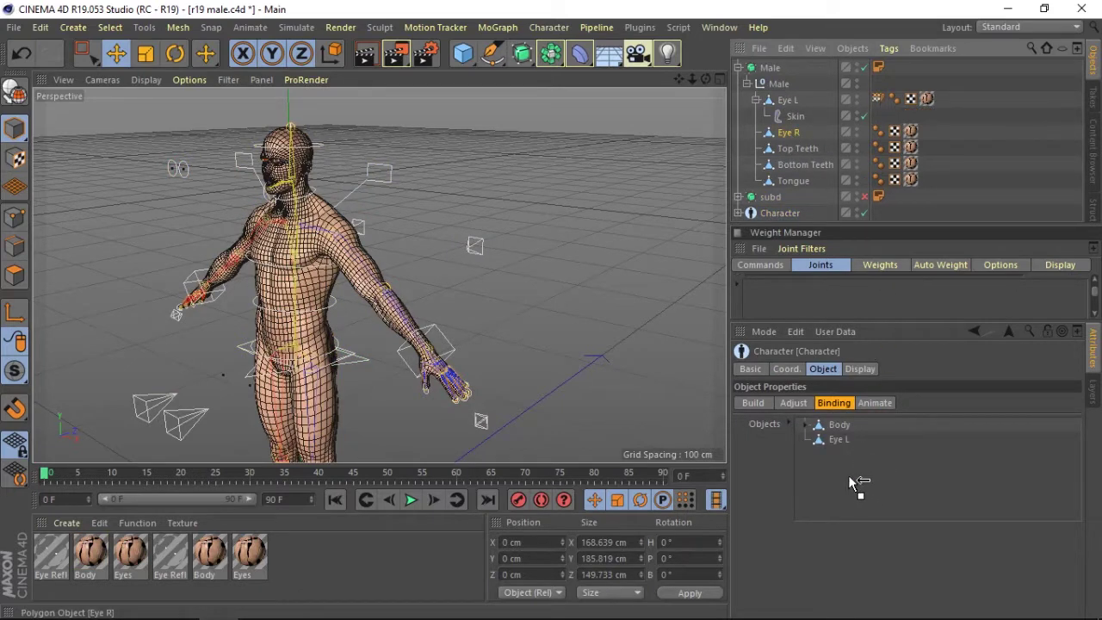
left_click_drag(849, 475, 848, 476)
left_click_drag(798, 165, 848, 416)
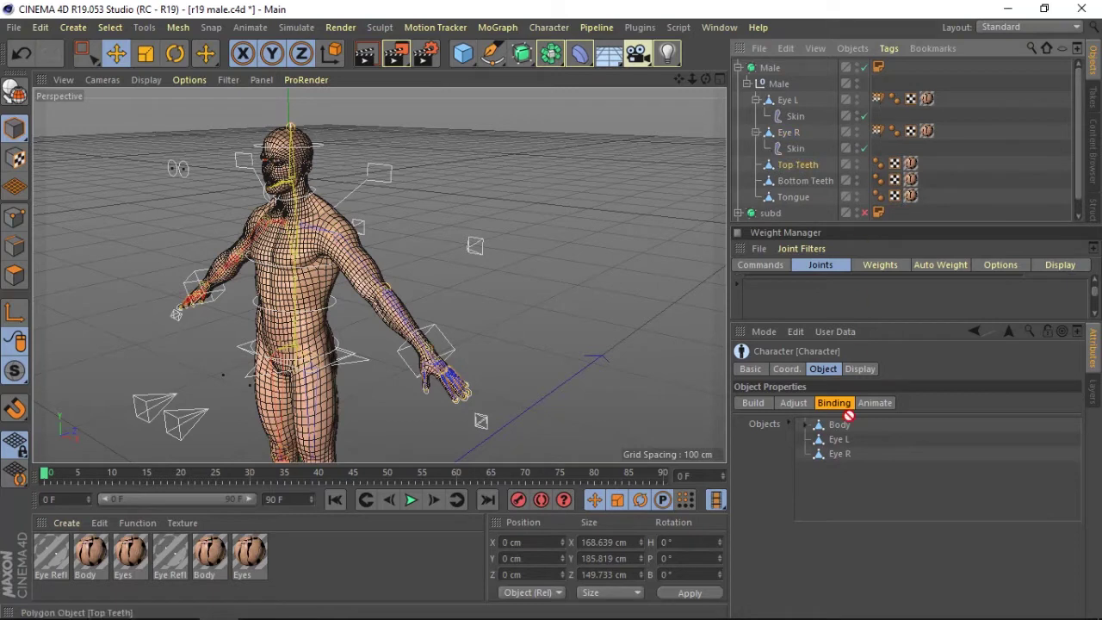
left_click_drag(827, 485, 828, 482)
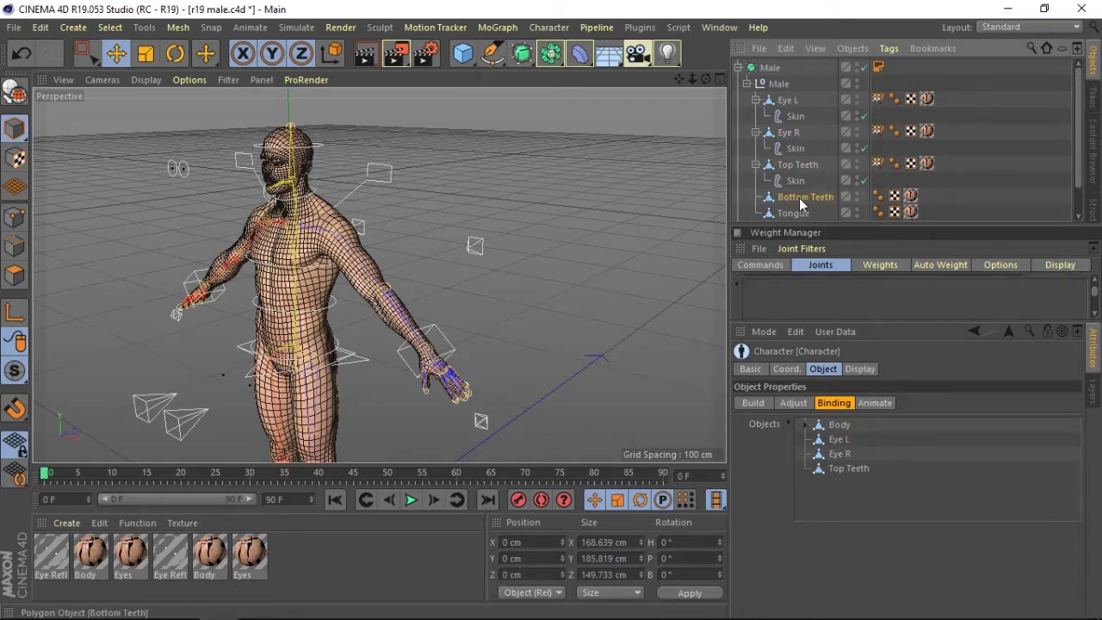
- Merge Bottom Teeth and Tongue into one object named 'Bottom Teeth'
left_click(799, 198)
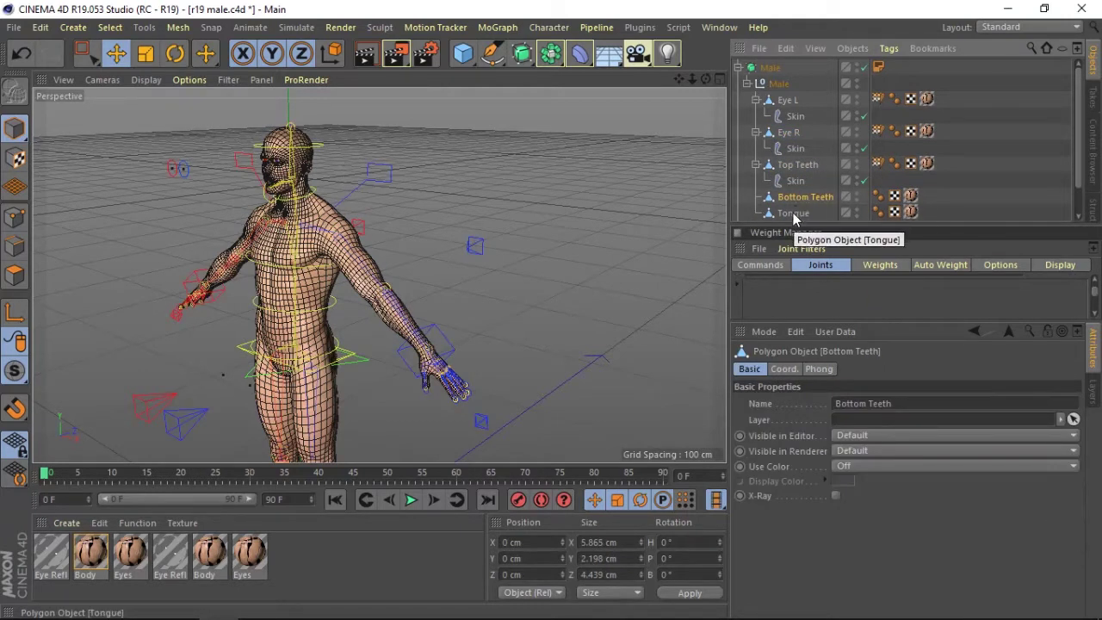
left_click(793, 213, "ctrl")
right_click(793, 213)
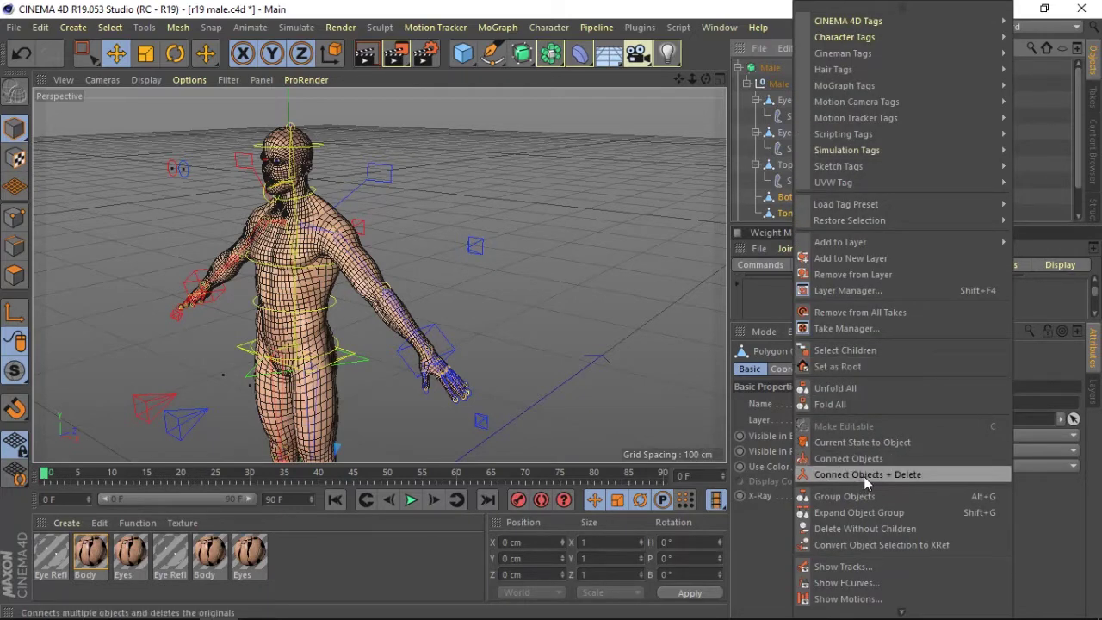
left_click(863, 476)
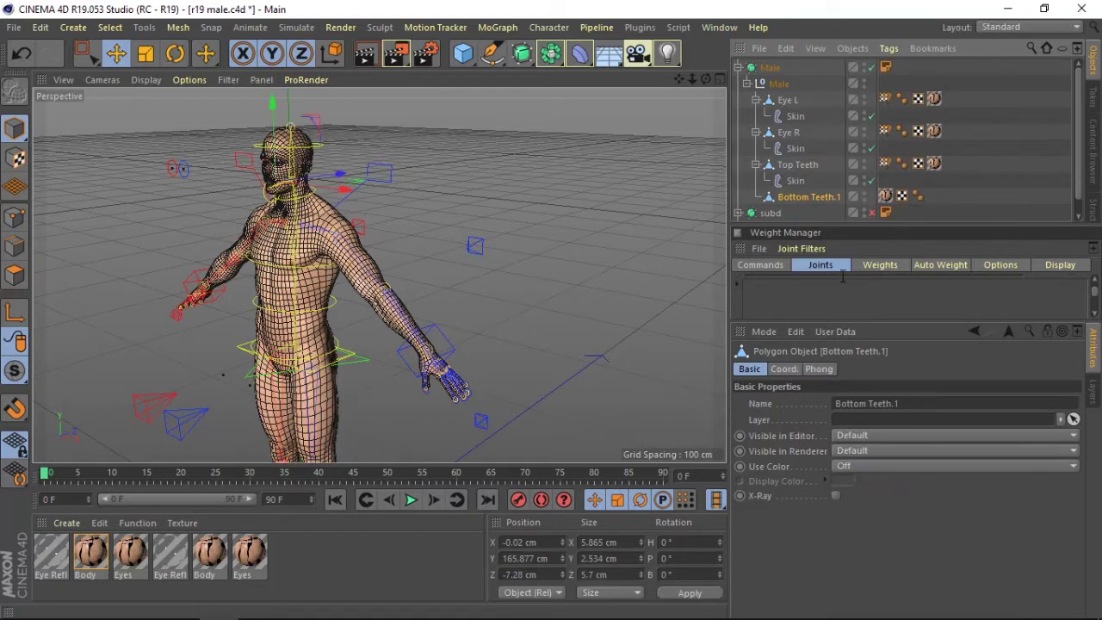
double_click(817, 197)
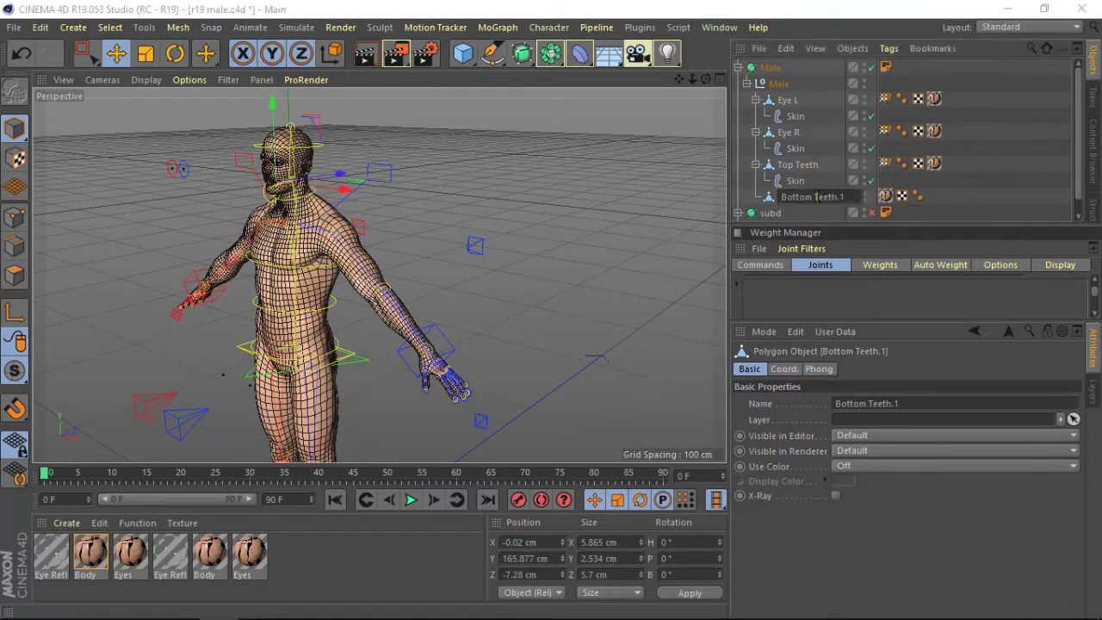
key("Return")
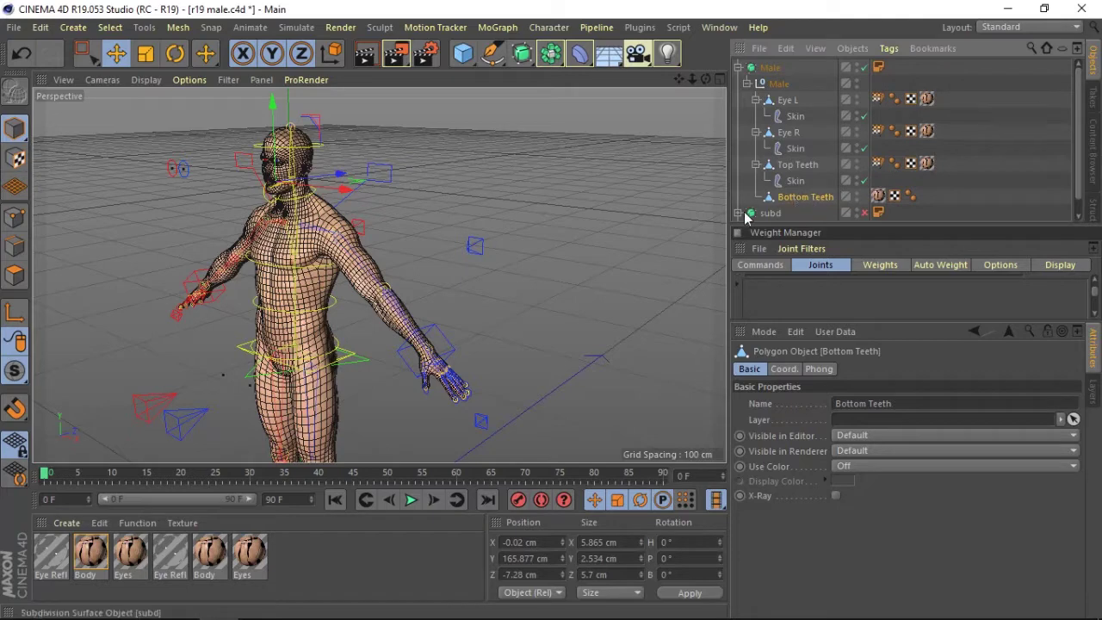
- Bind the merged Bottom Teeth object to the Character rig
left_click(746, 83)
left_click(779, 116)
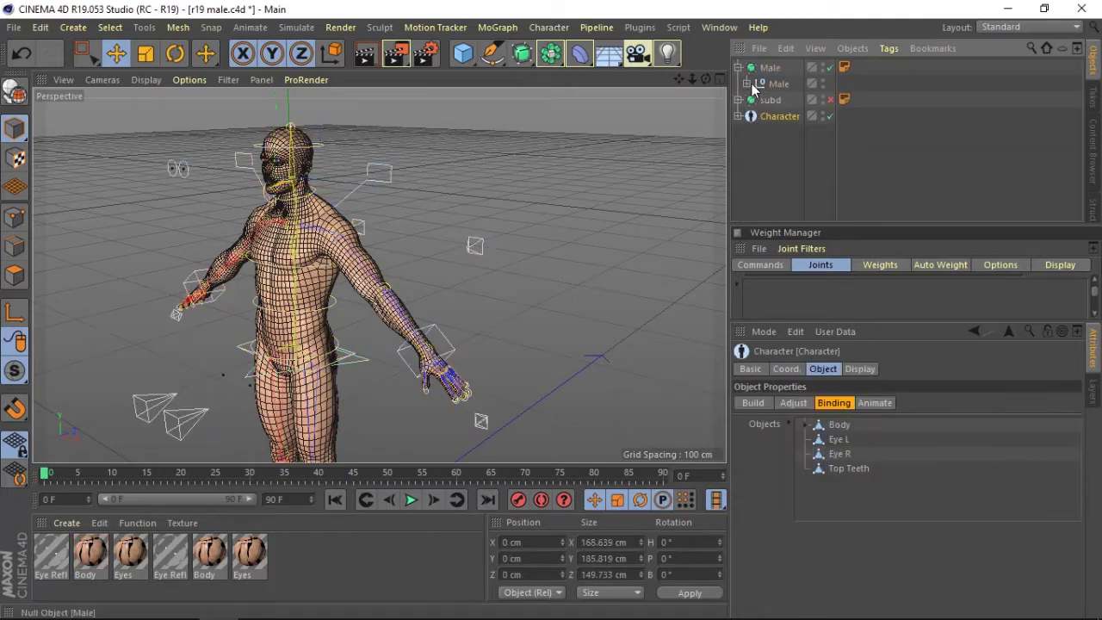
left_click(747, 84)
mouse_move(805, 197)
left_mouse_down()
mouse_move(856, 491)
mouse_move(882, 479)
left_mouse_up()
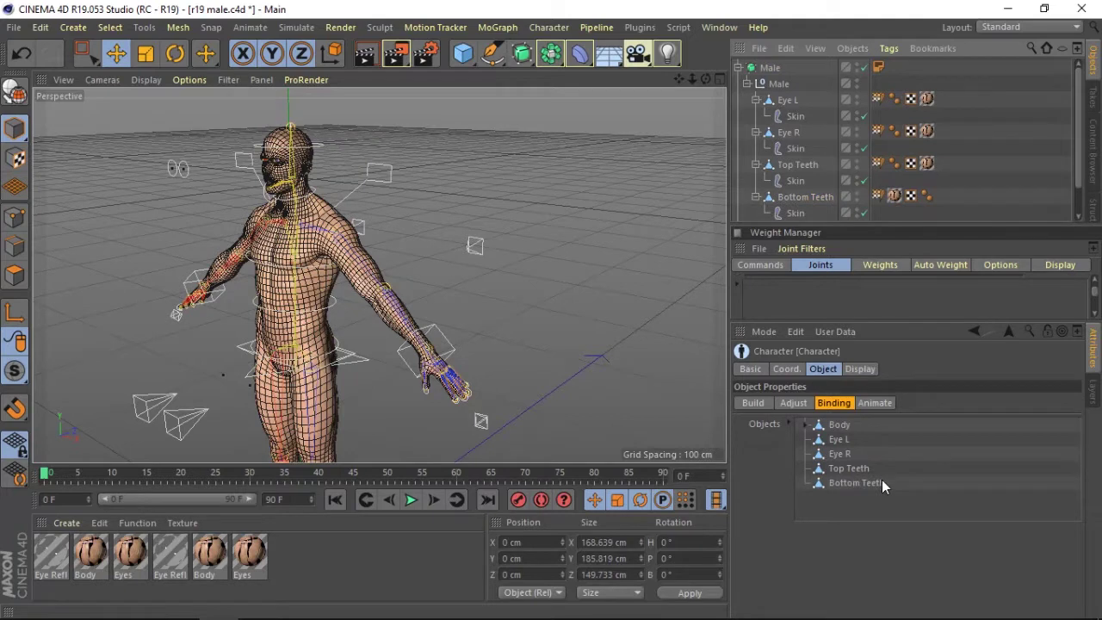
- Hide the subdivided body mesh and select the Eye L object
left_click(747, 83)
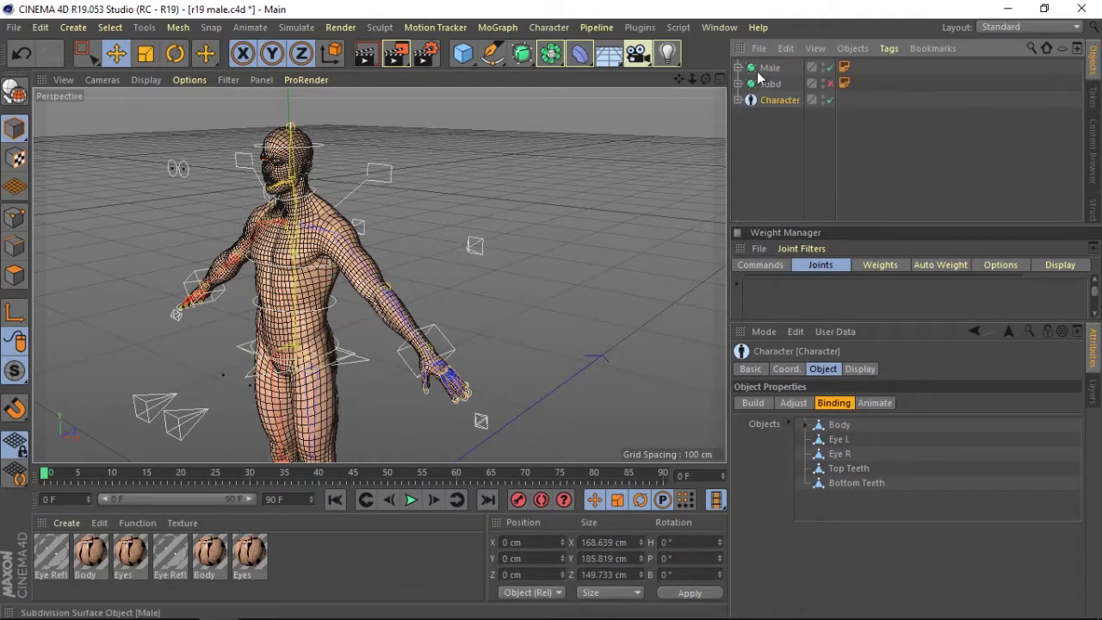
left_click(828, 84)
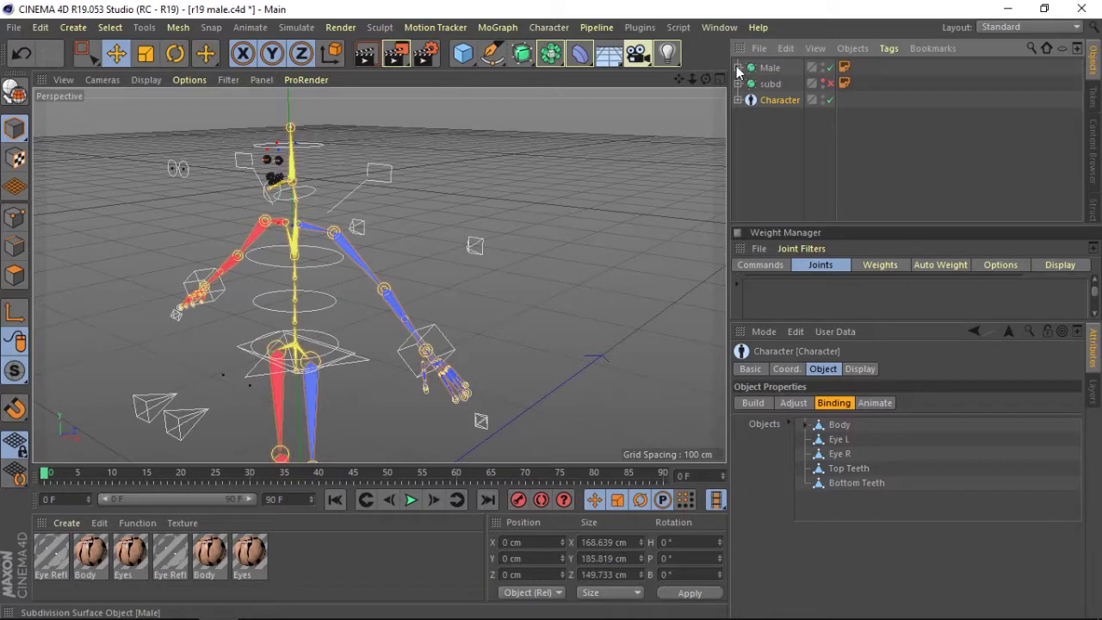
left_click(845, 68)
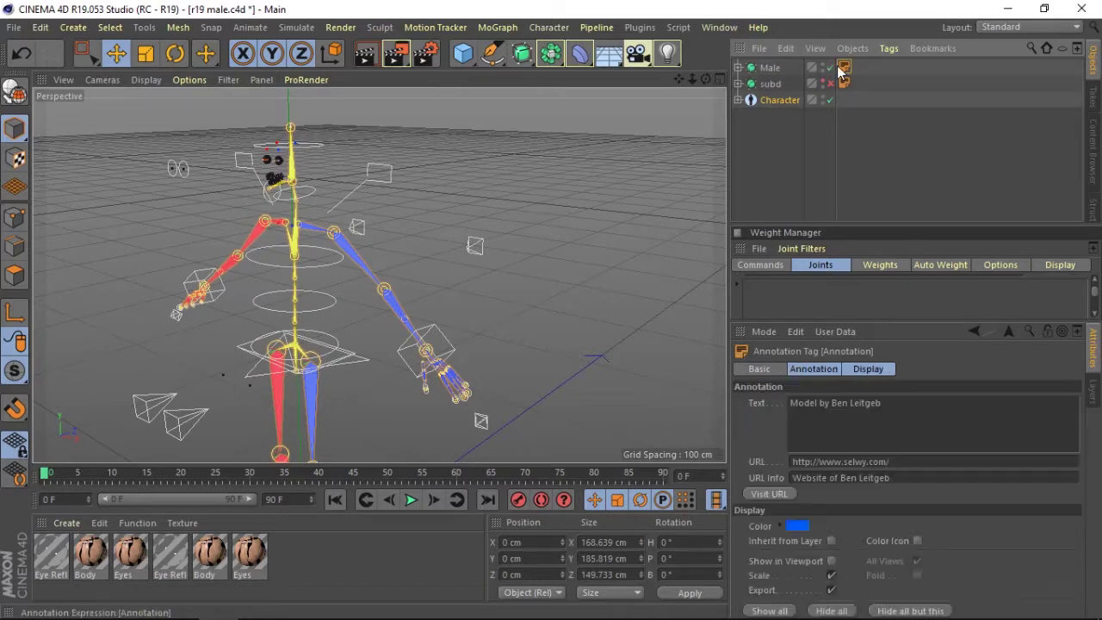
left_click(753, 74)
left_click(738, 67)
left_click(788, 100)
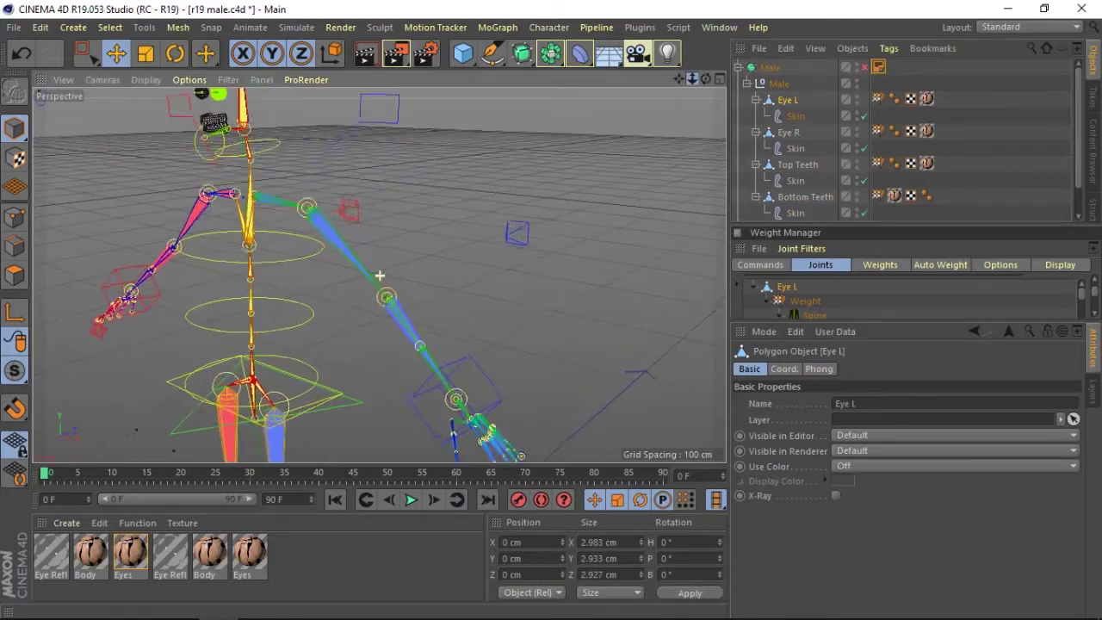
- Zoom closer to the rig, clear the selection and reselect the Character object
mouse_move(689, 82)
left_mouse_down()
mouse_move(703, 81)
mouse_move(379, 275)
left_mouse_up()
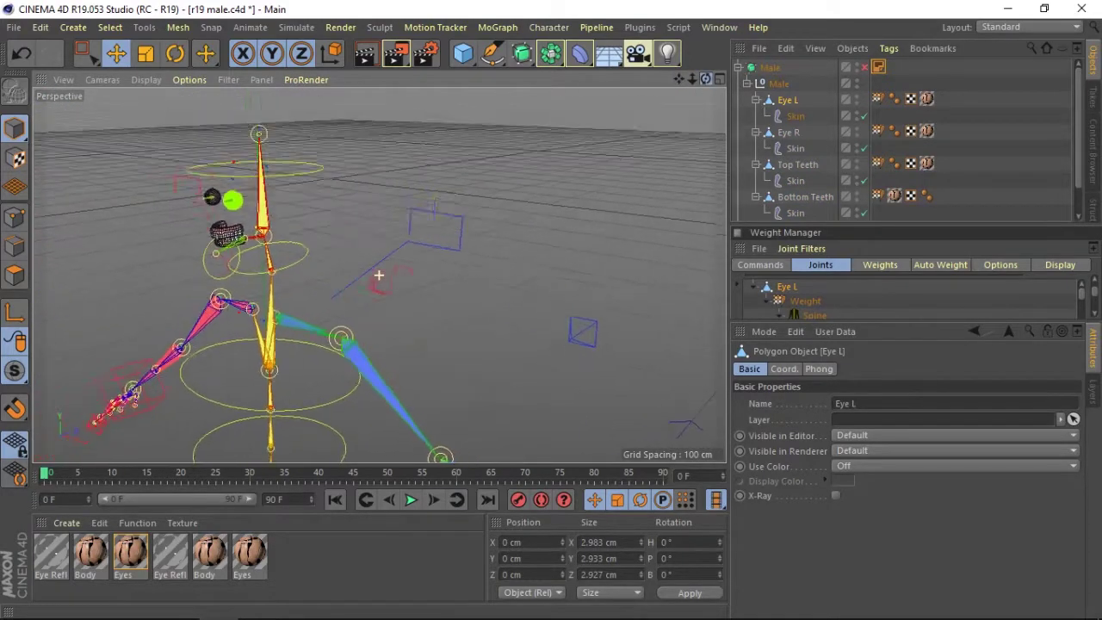
left_click(117, 54)
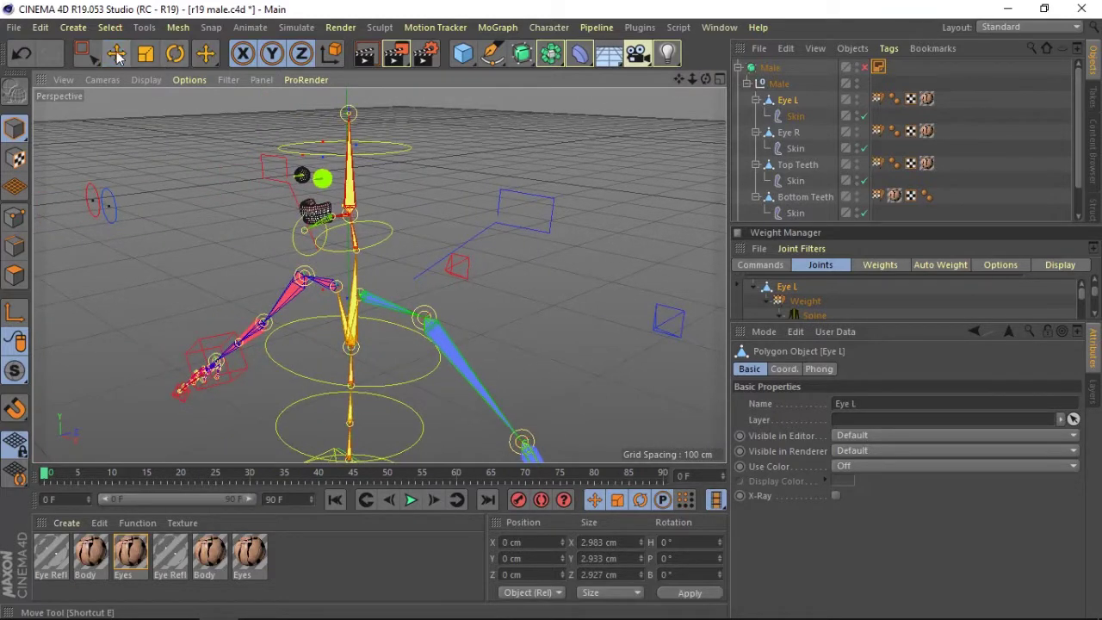
left_click(133, 134)
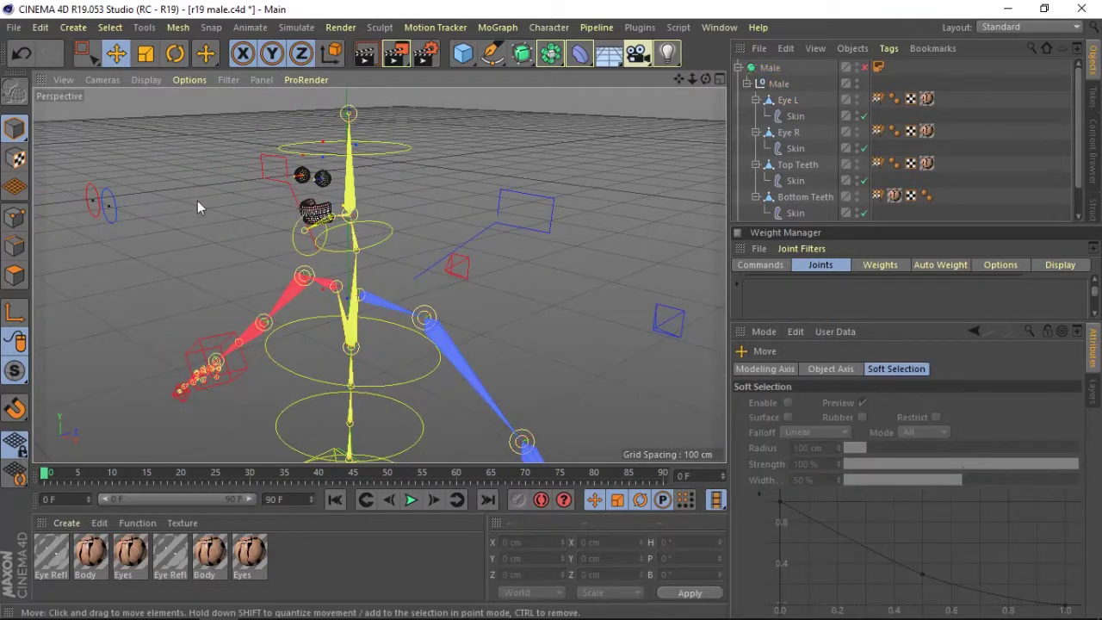
left_click(738, 67)
left_click(776, 100)
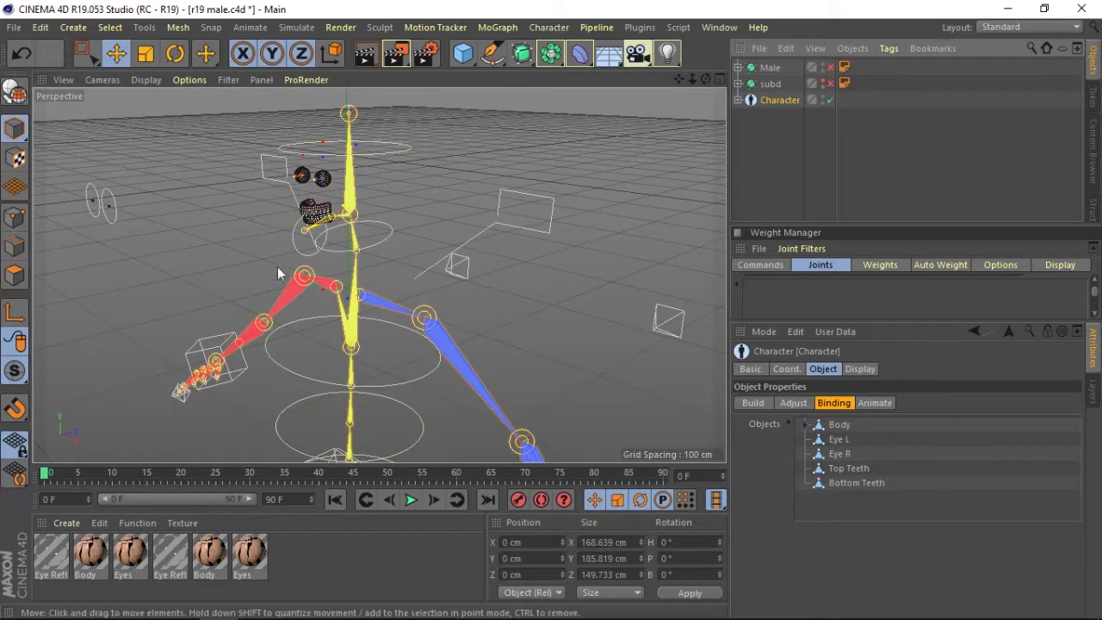
- Switch to the Animate tab and drag the small controller around to test the rig
left_click(866, 407)
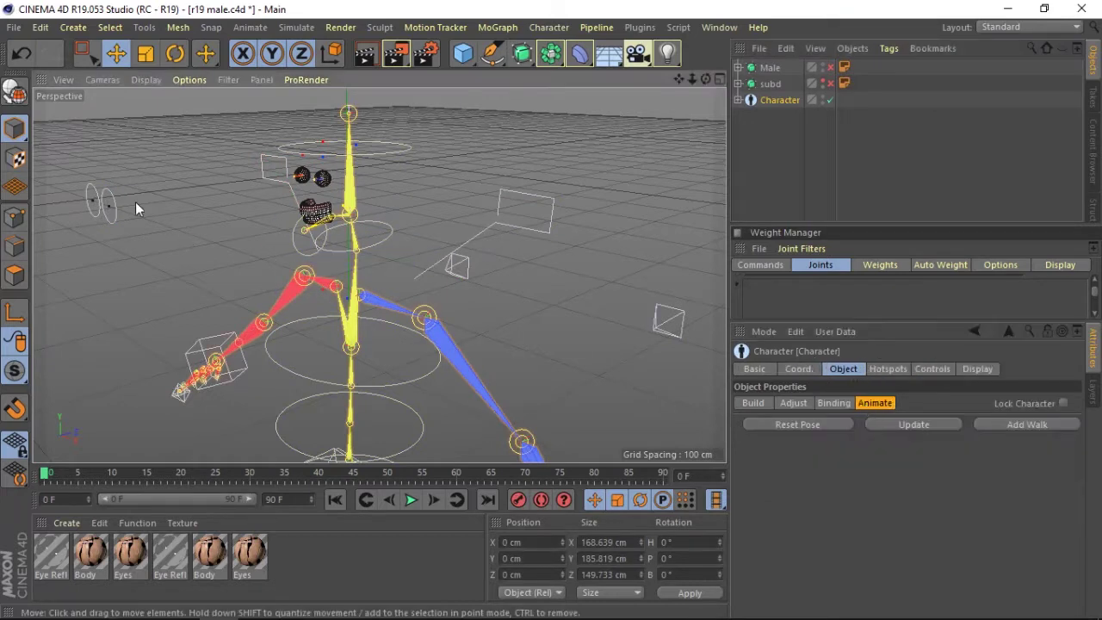
left_click(109, 200)
left_click_drag(78, 198, 160, 244)
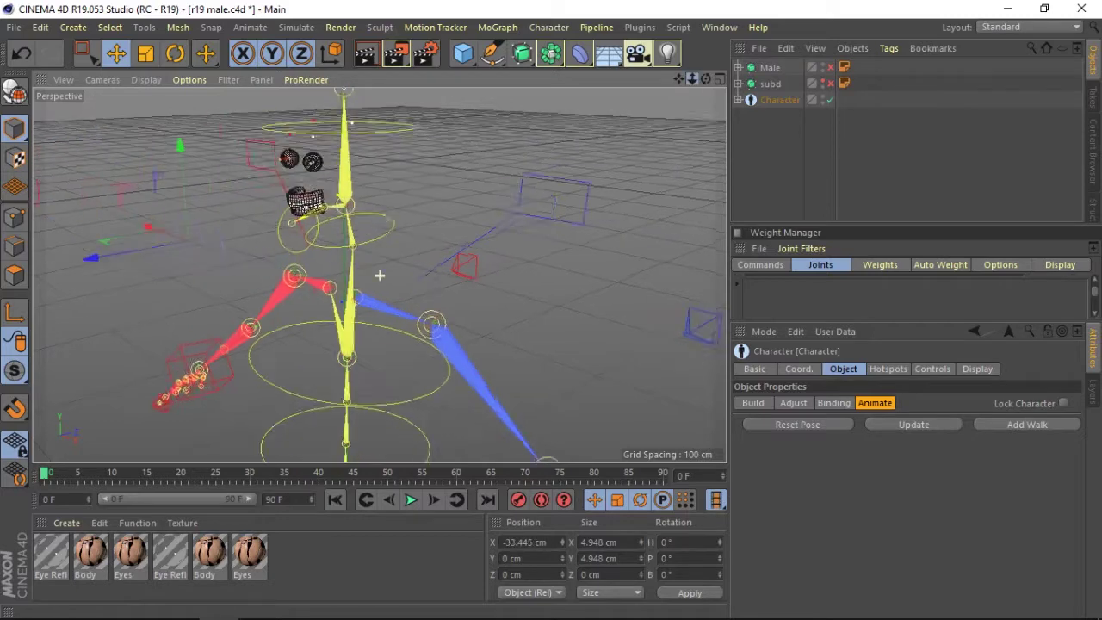
left_click_drag(687, 78, 691, 78)
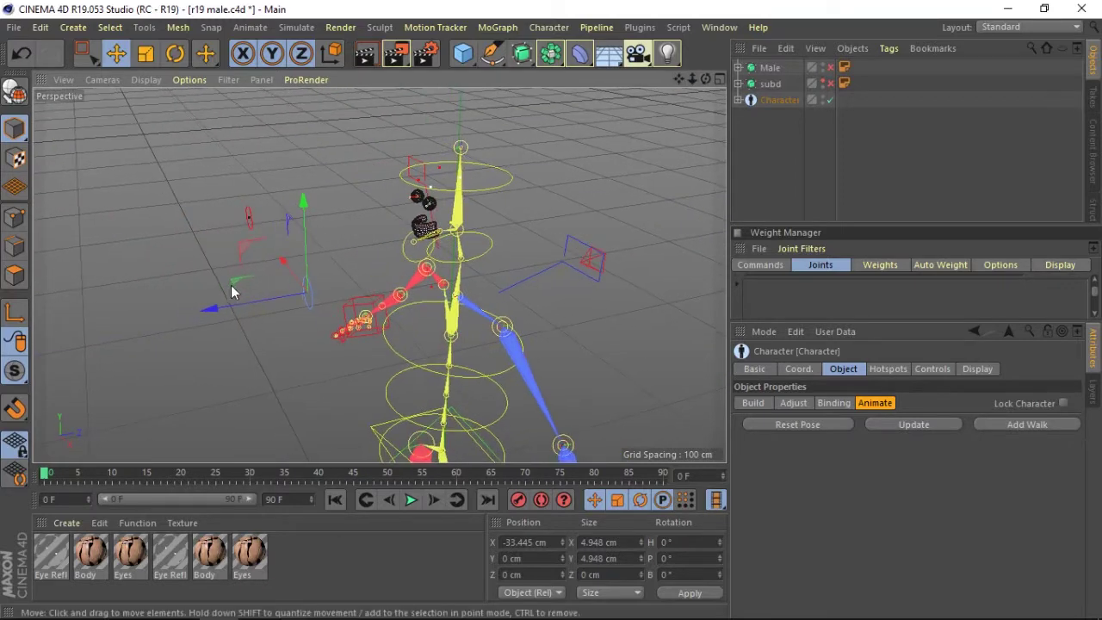
left_click_drag(284, 261, 249, 215)
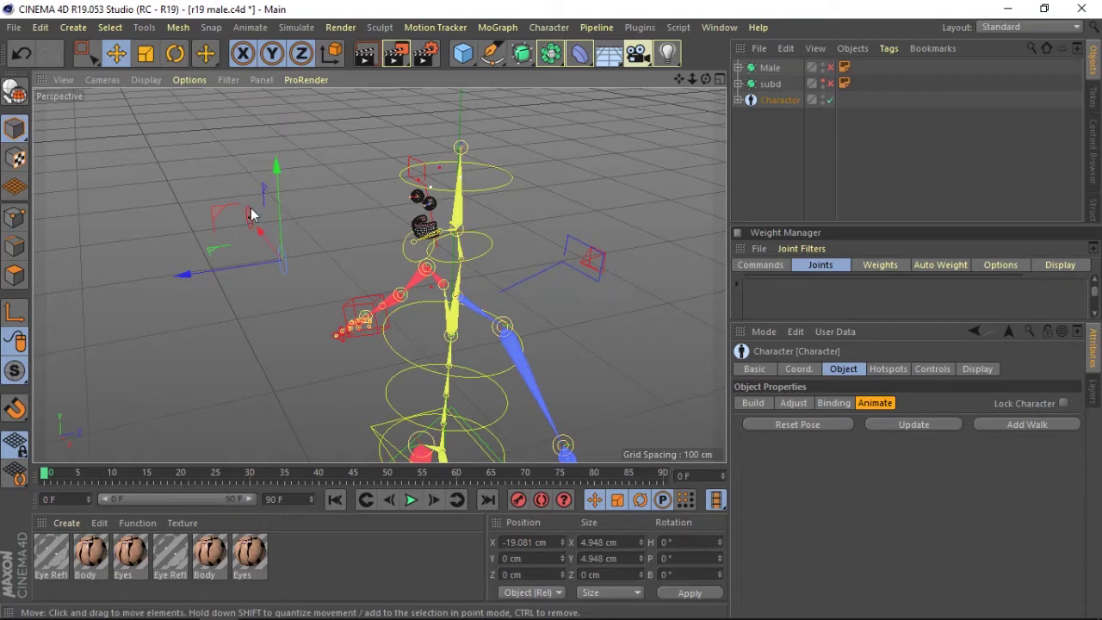
mouse_move(193, 165)
left_mouse_down()
mouse_move(256, 226)
mouse_move(242, 209)
left_mouse_up()
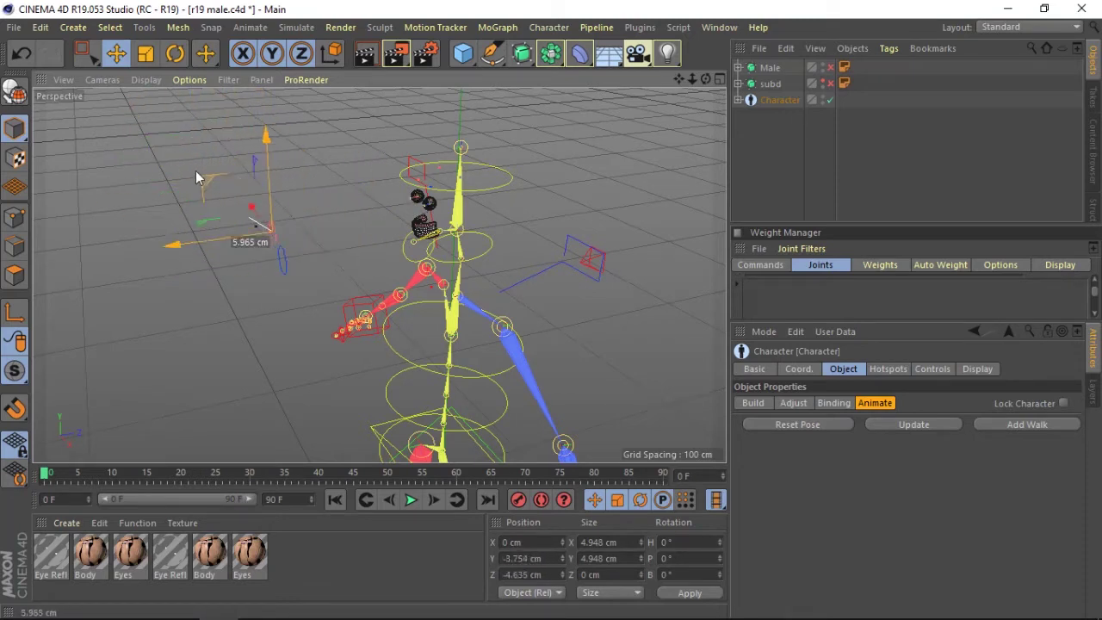
mouse_move(188, 162)
left_mouse_down()
mouse_move(244, 200)
mouse_move(232, 189)
left_mouse_up()
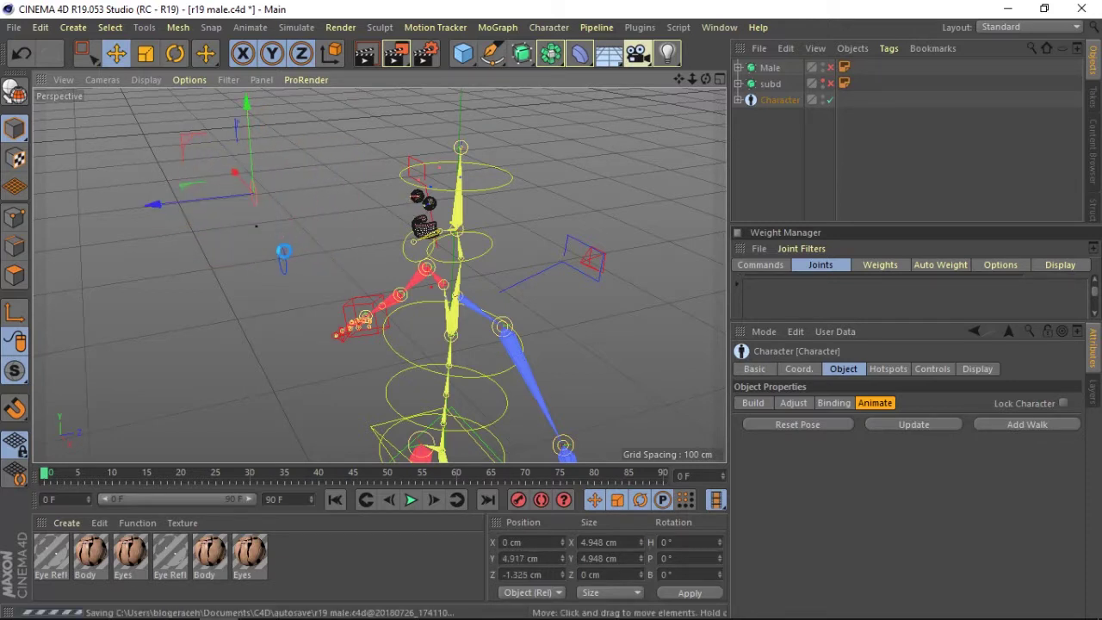
- Move the blue controller up and left, then reset the character to its rest pose
left_click(284, 251)
mouse_move(261, 236)
left_mouse_down()
mouse_move(218, 209)
mouse_move(223, 197)
left_mouse_up()
left_click_drag(687, 77, 710, 115)
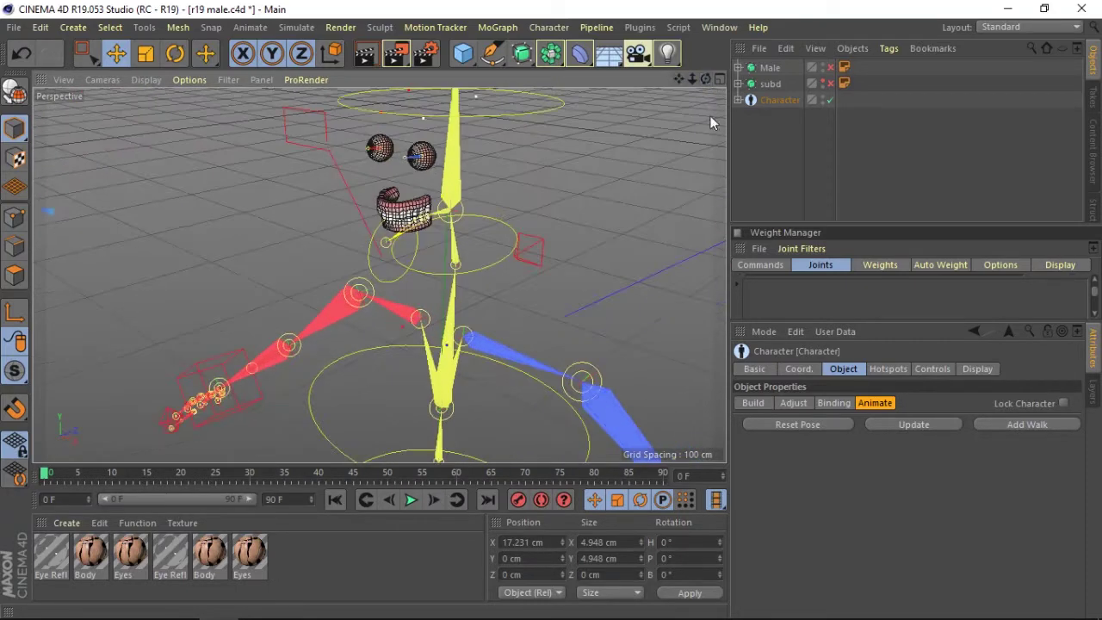
left_click(795, 424)
- Activate the Weight Tool on Eye L's Weight tag with the brush mode set to Add
left_click(738, 67)
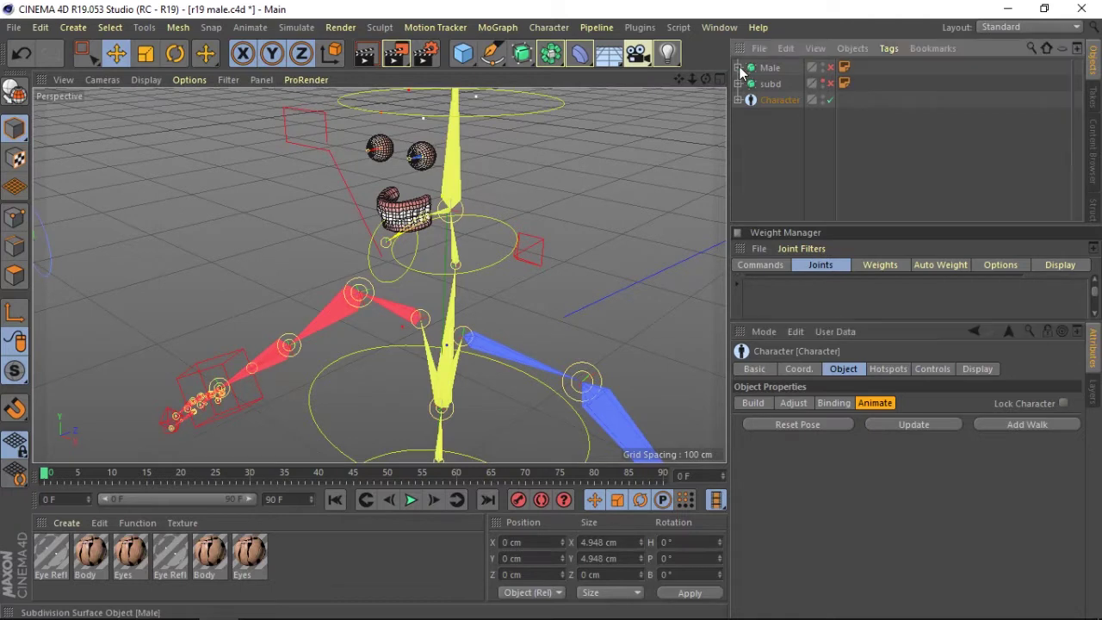
left_click(878, 98)
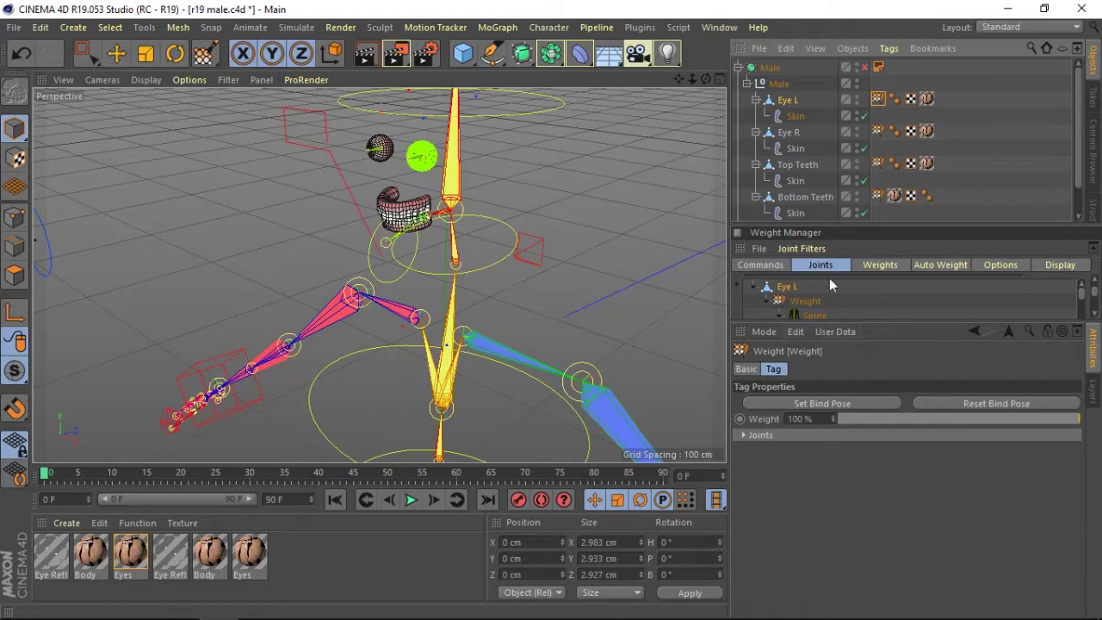
double_click(878, 100)
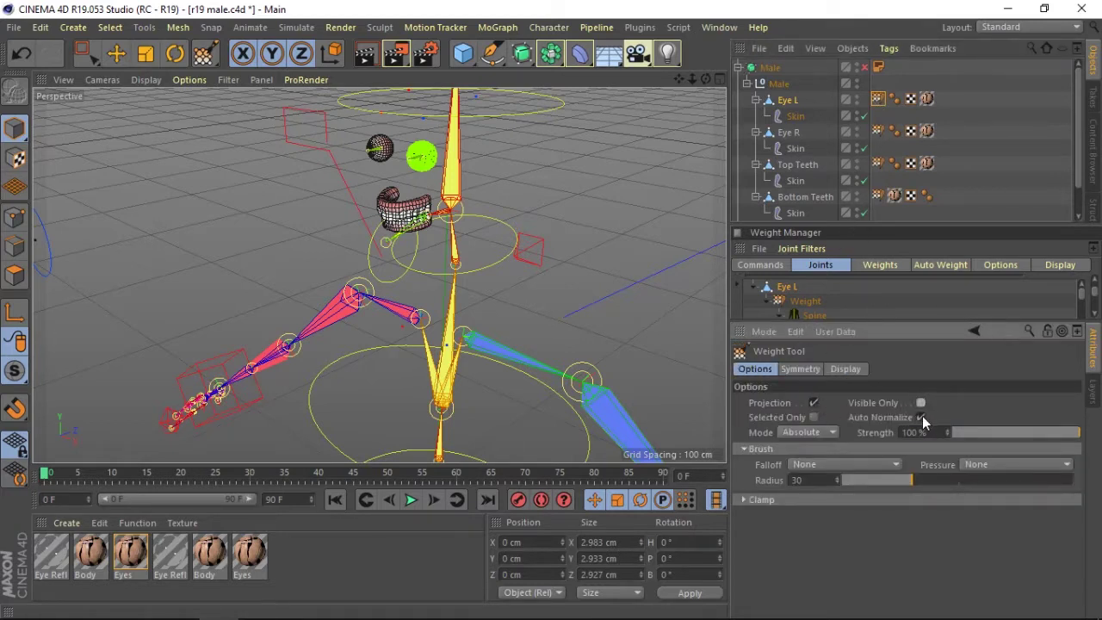
left_click(805, 432)
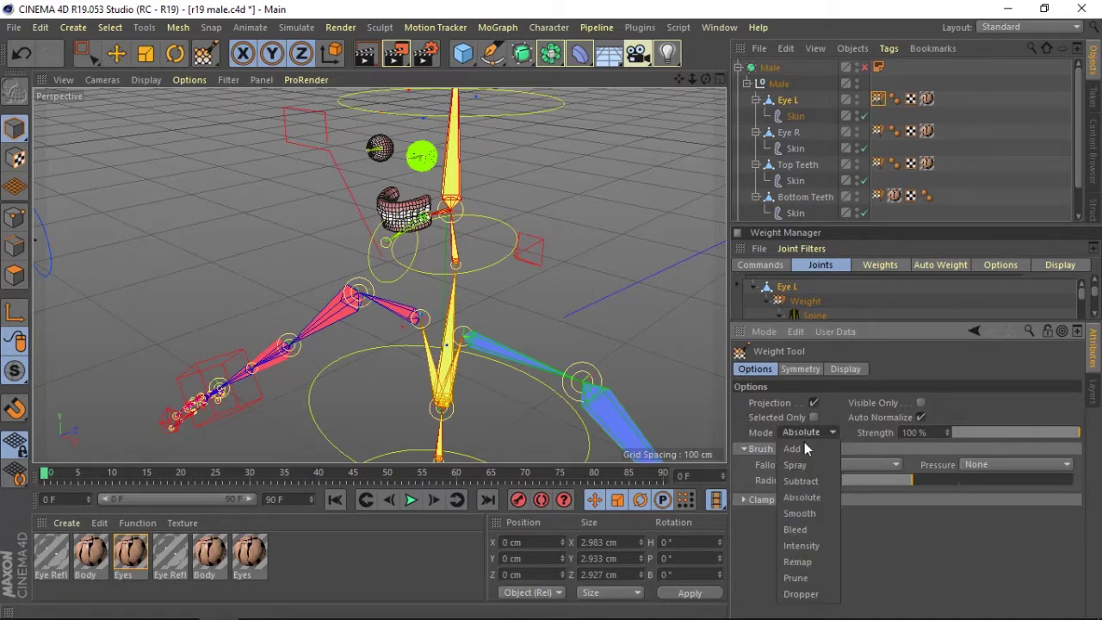
left_click(805, 448)
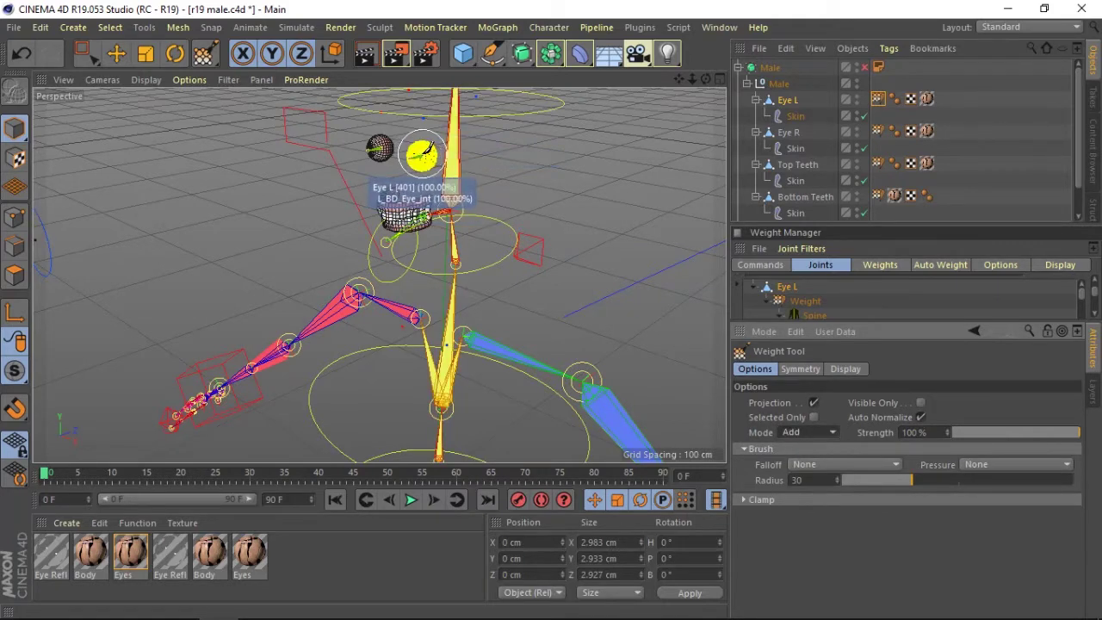
- Return to a single perspective view and enlarge the Weight Manager joint list
middle_click(360, 222)
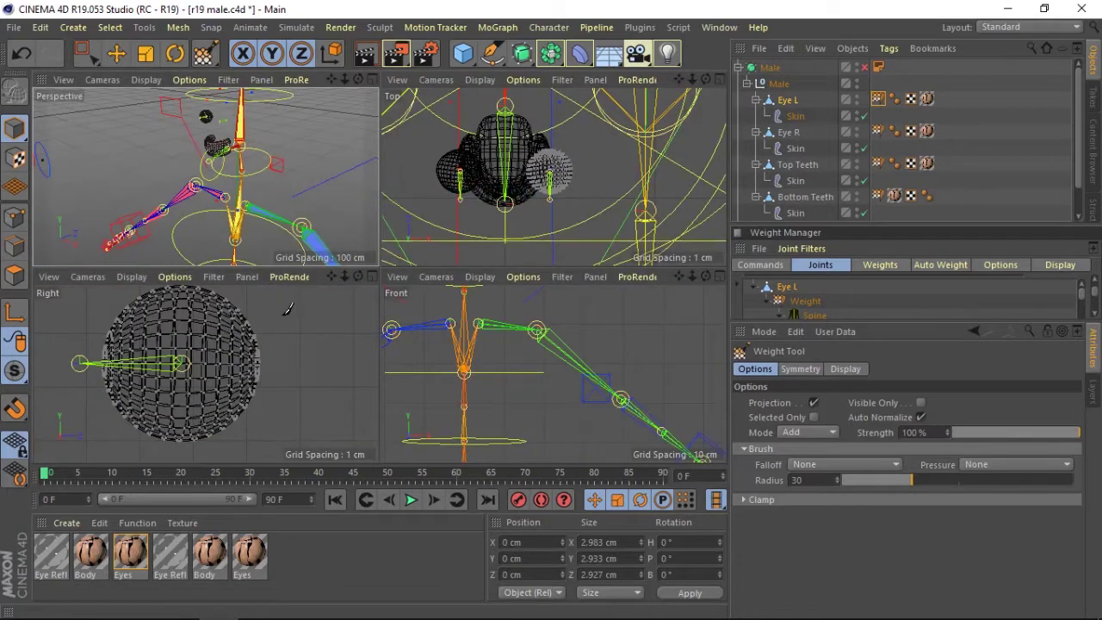
left_click(374, 81)
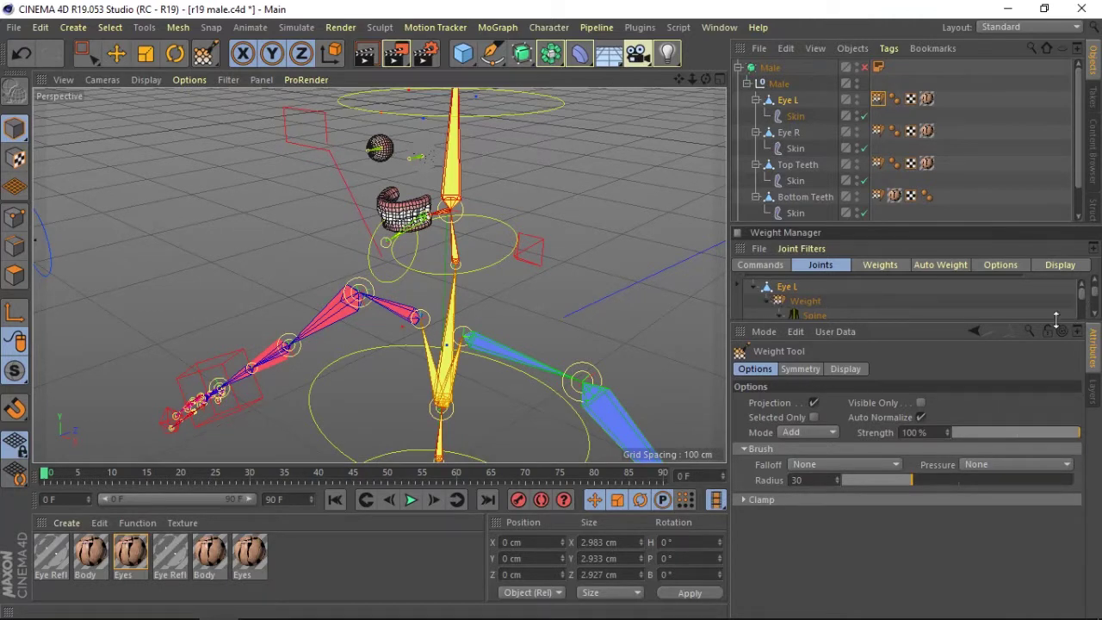
left_click_drag(1056, 320, 1056, 428)
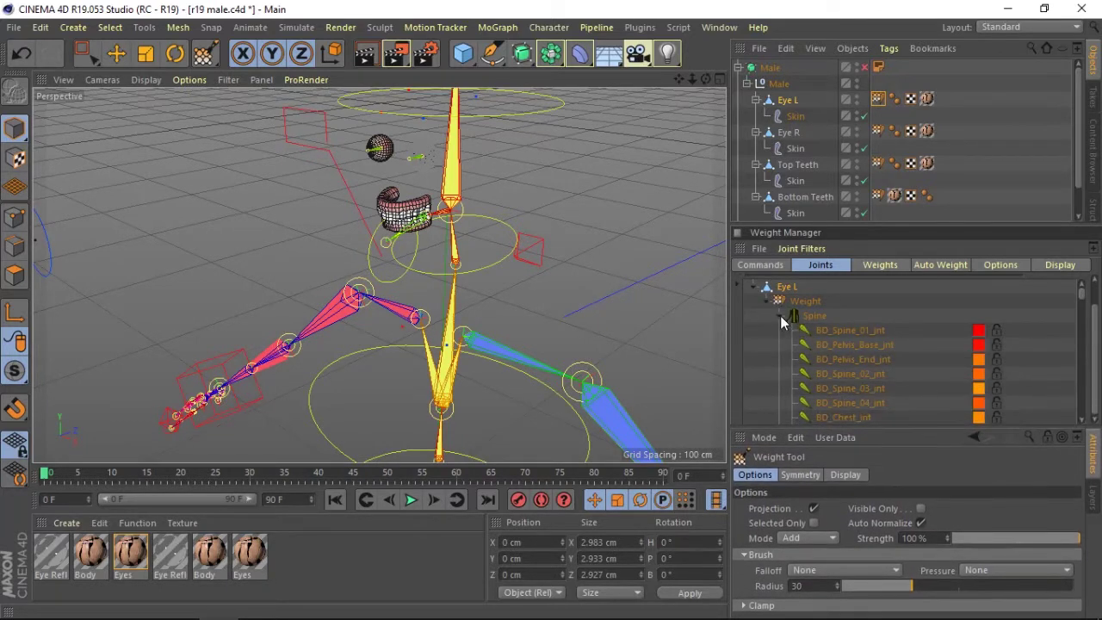
- Collapse the Spine group and paint the left eye with full weight to L_BD_Eye_jnt
left_click(780, 316)
left_click_drag(1087, 301, 1089, 428)
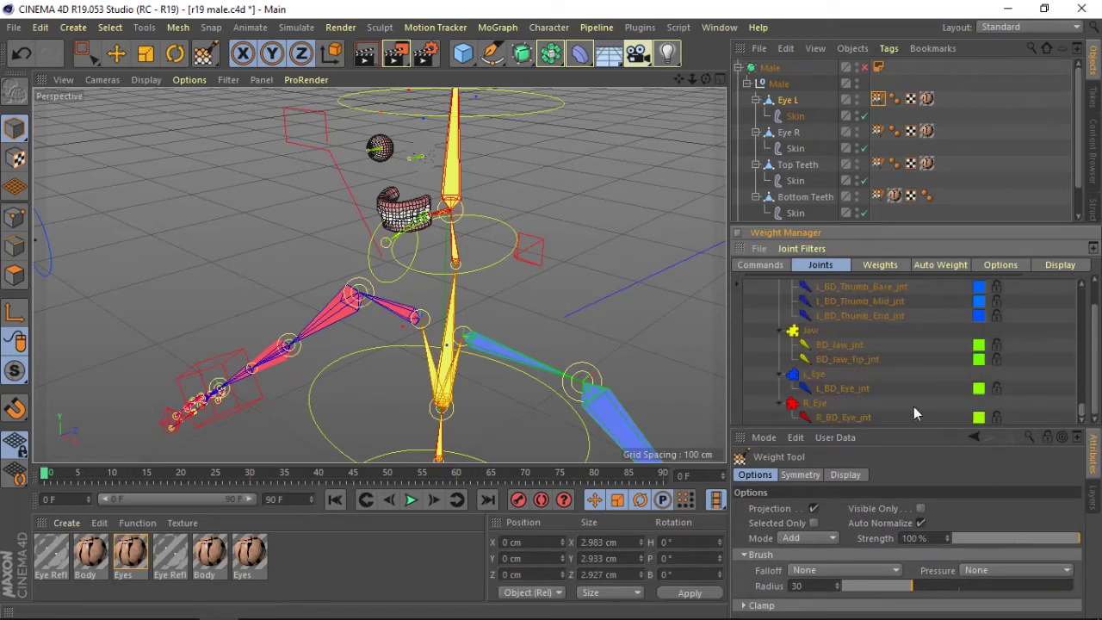
left_click(832, 392)
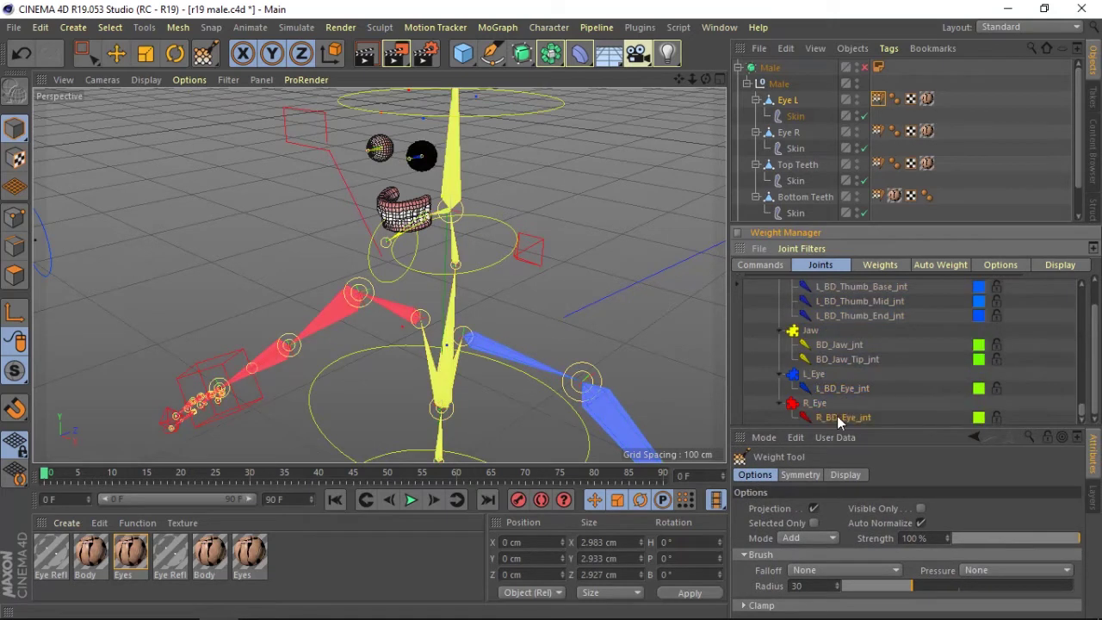
left_click(833, 387)
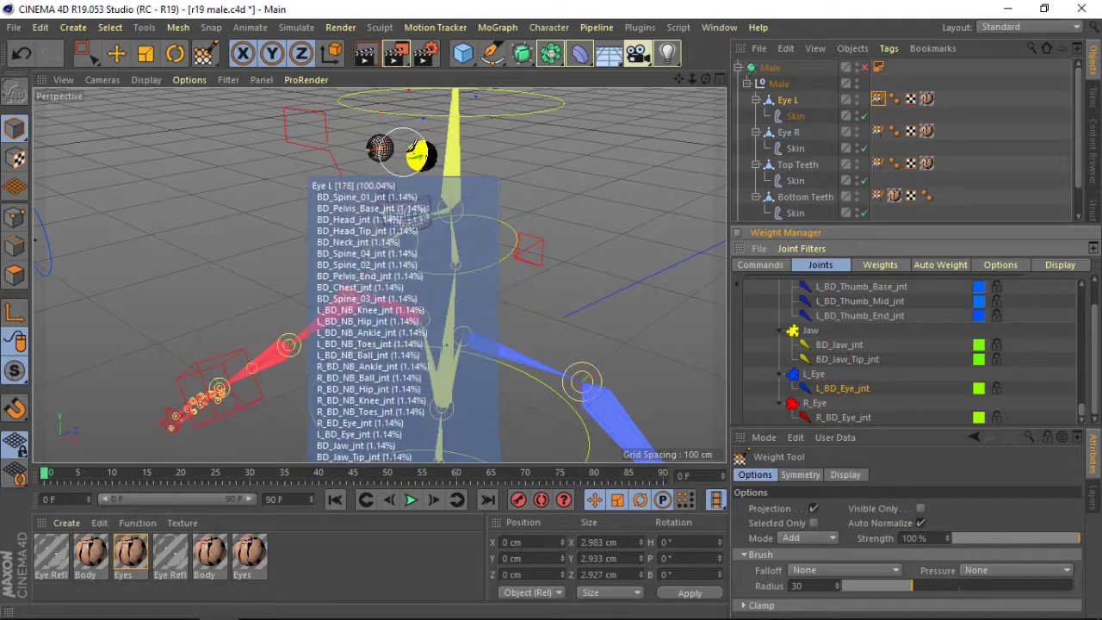
left_click_drag(420, 156, 478, 254)
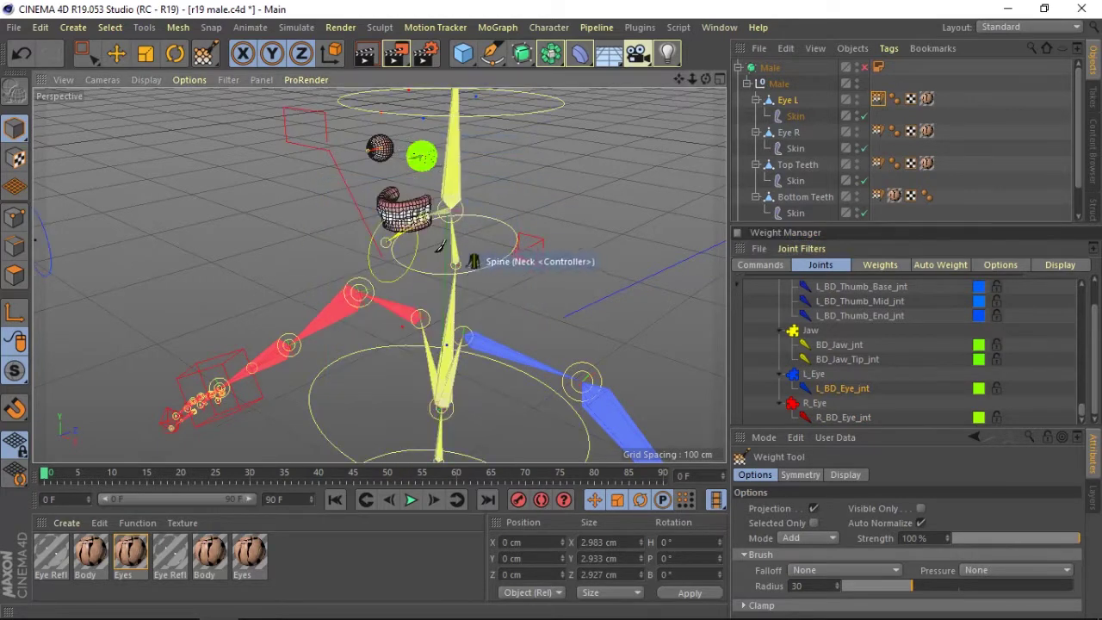
middle_click_drag(280, 240, 329, 240)
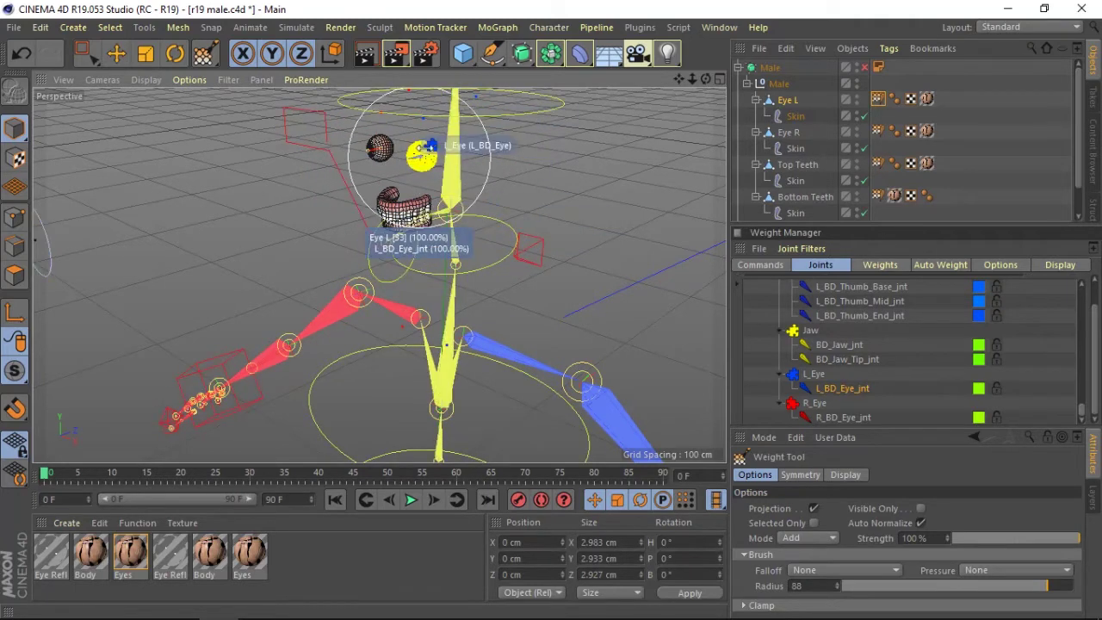
- Shrink the brush radius to 41 and confirm R_BD_Eye_jnt has no influence on the left eye
middle_click_drag(417, 153, 384, 93)
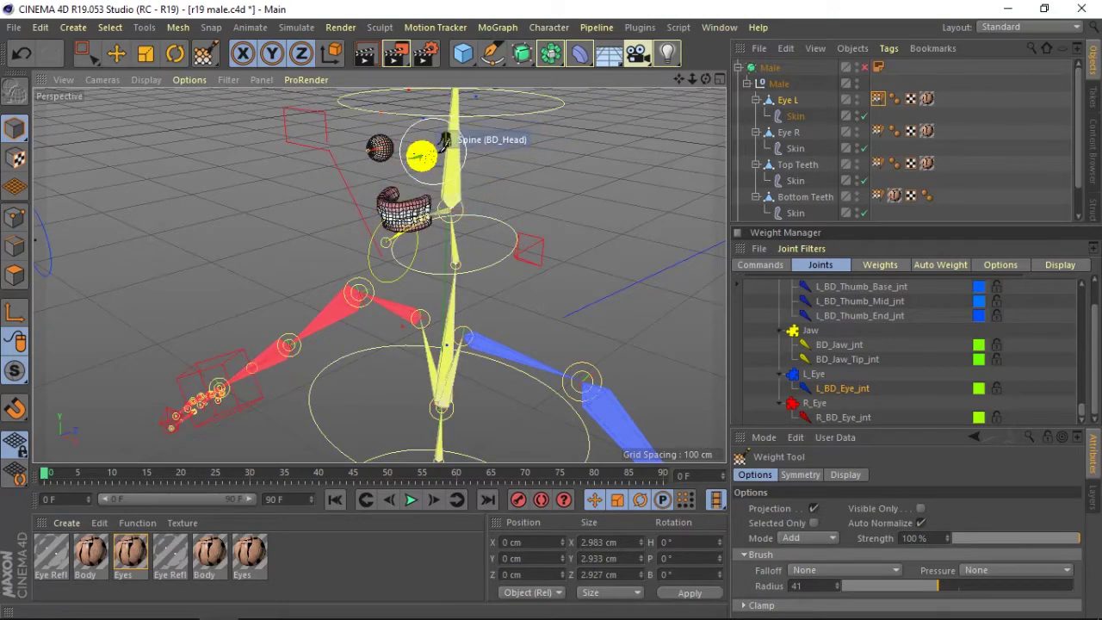
left_click(819, 386)
left_click(832, 417)
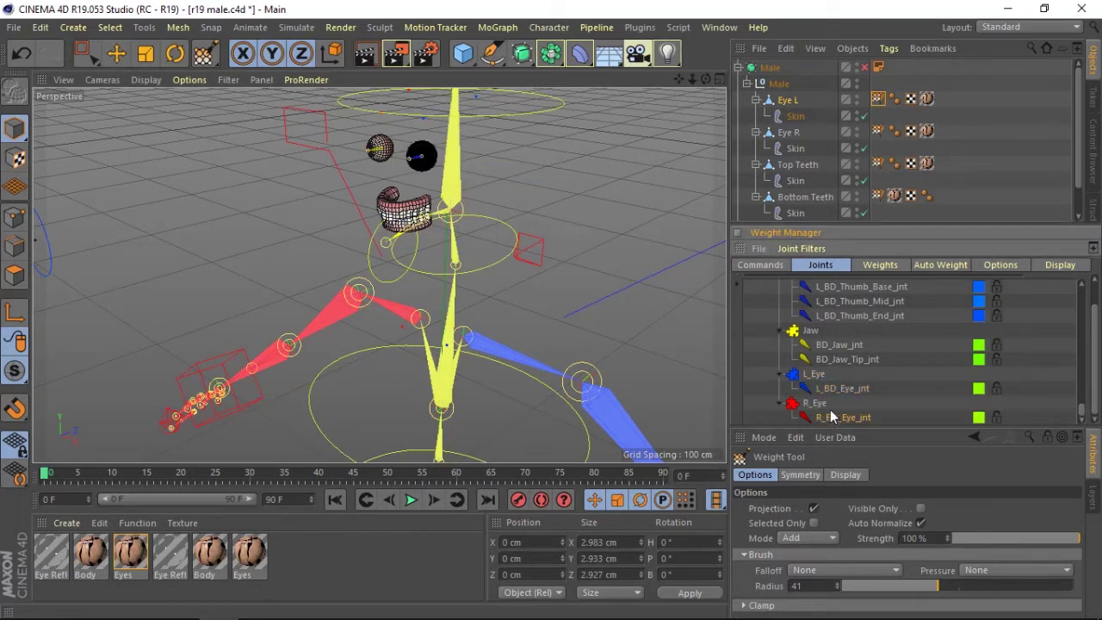
- Activate the Weight Tool on Eye R's Weight tag and paint it fully to R_BD_Eye_jnt
left_click(879, 131)
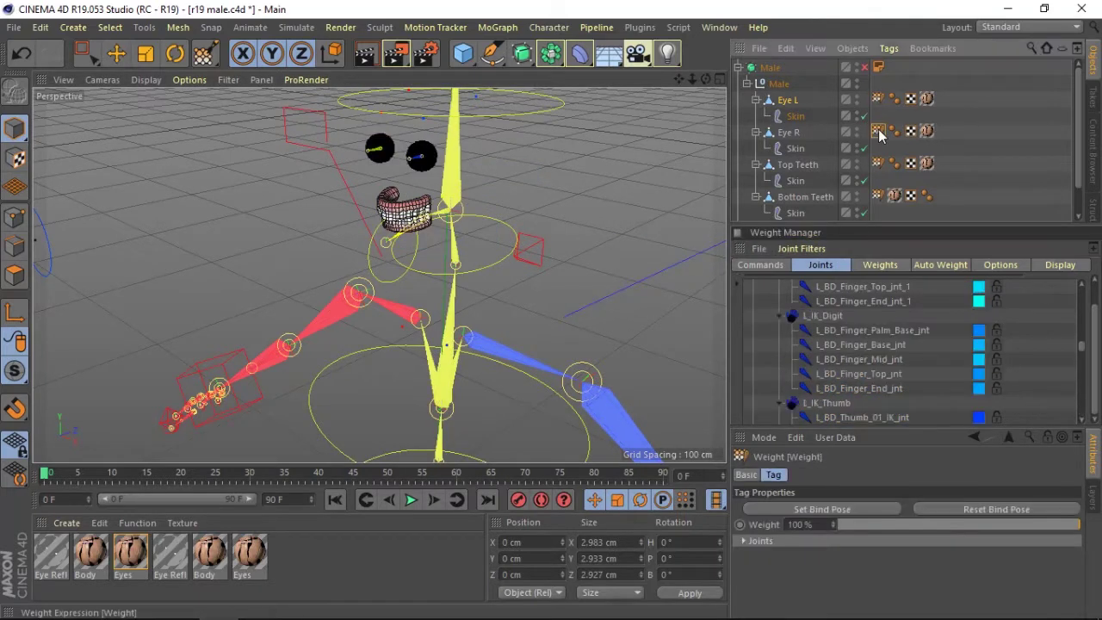
double_click(879, 131)
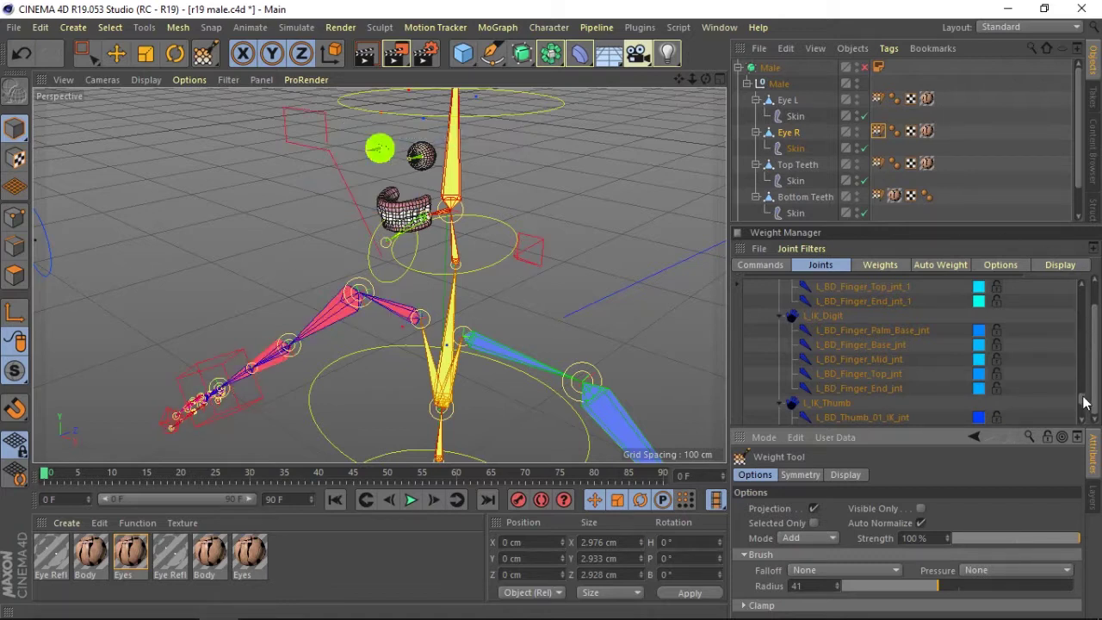
scroll(1085, 403, "down", 2)
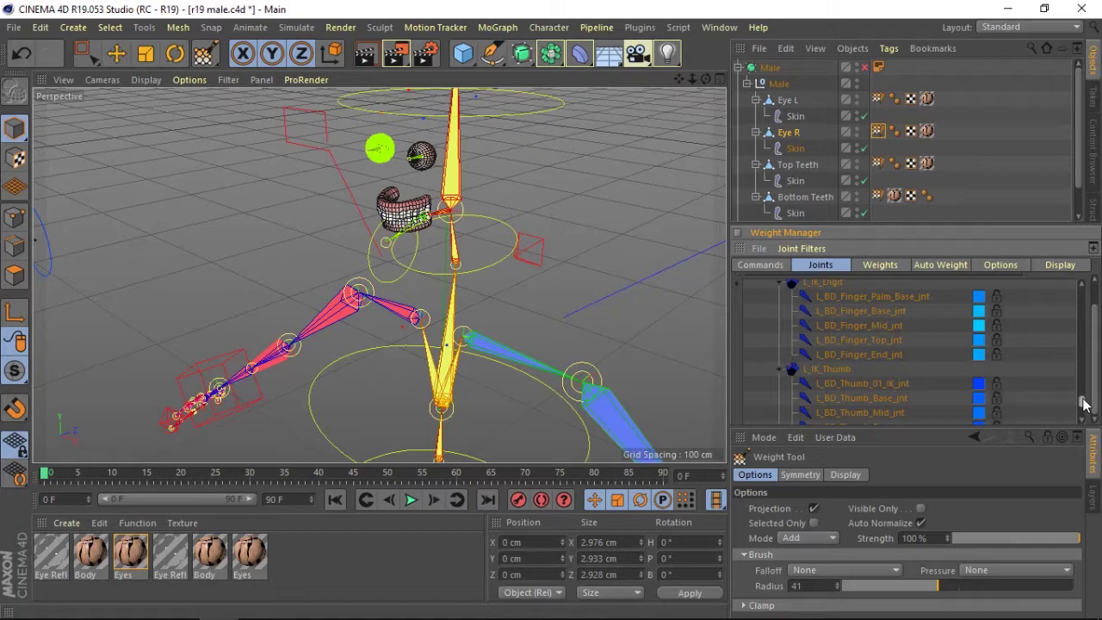
scroll(1085, 403, "down", 3)
scroll(1084, 405, "down", 3)
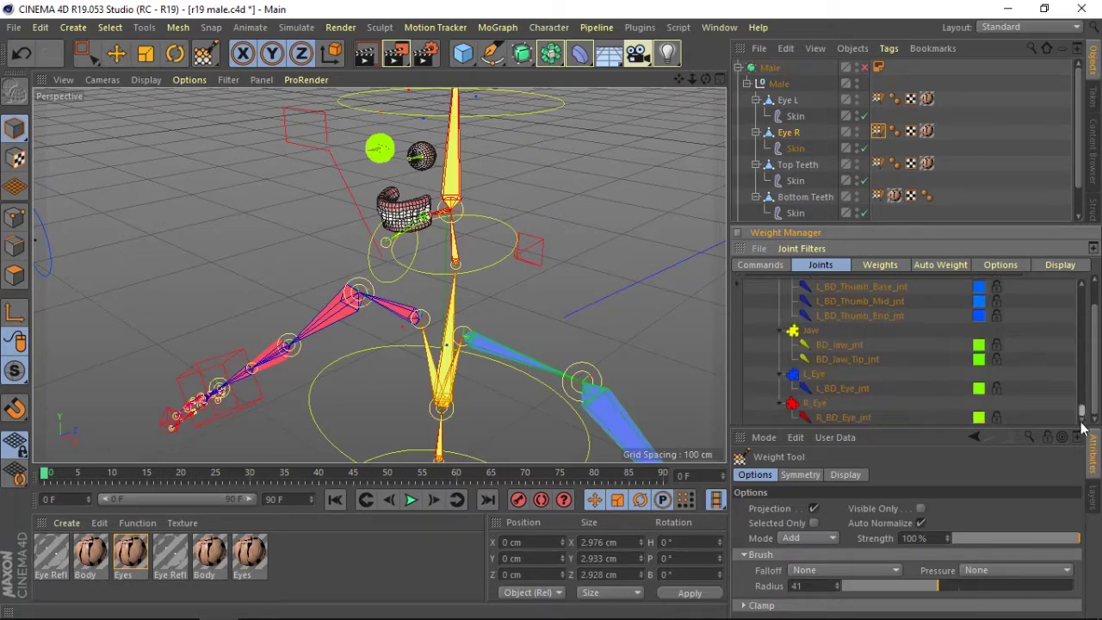
left_click(845, 417)
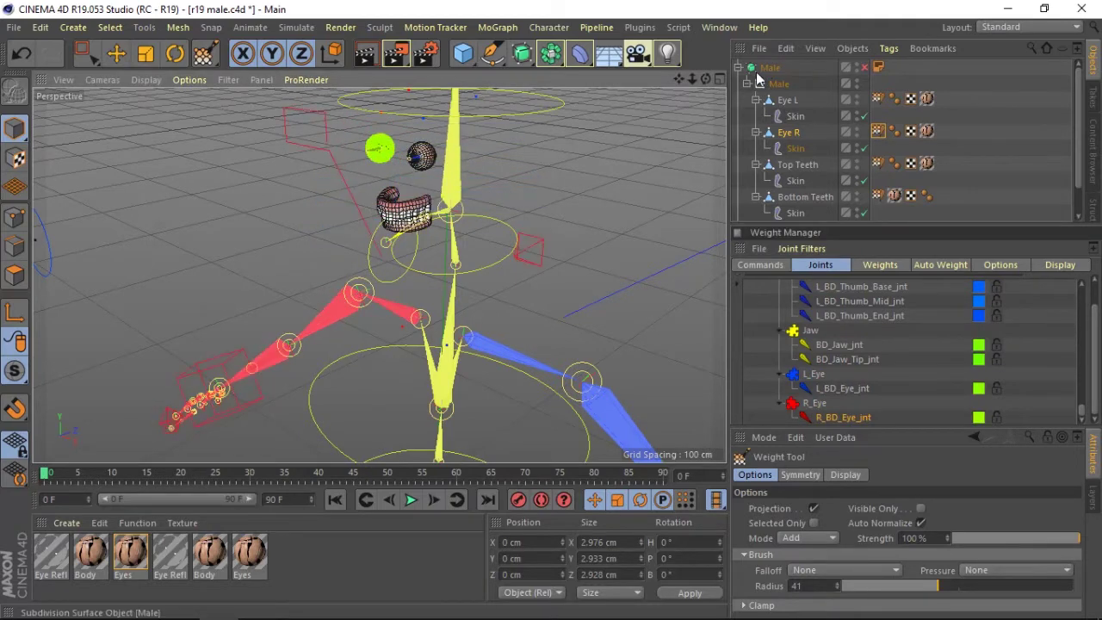
- Maximize the Right view and zoom out to inspect the eye weights from the side
left_click(721, 79)
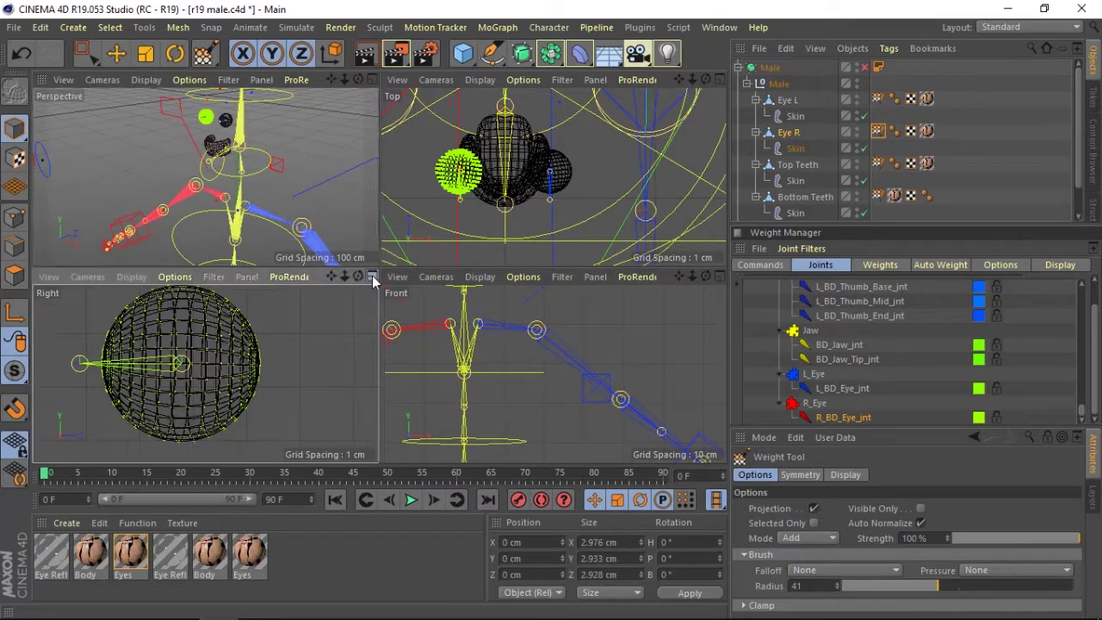
left_click(372, 277)
mouse_move(696, 79)
left_mouse_down()
mouse_move(664, 79)
mouse_move(694, 43)
left_mouse_up()
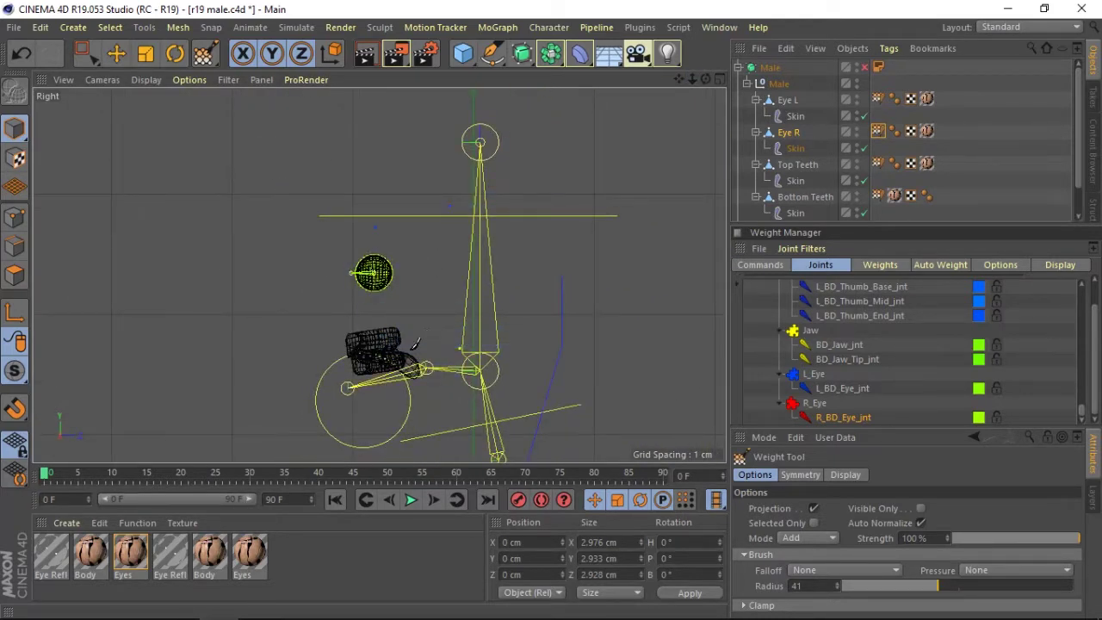
- Return to the Perspective view, orbit the rig, and select the Top Teeth weight tag
left_click(720, 80)
left_click(369, 80)
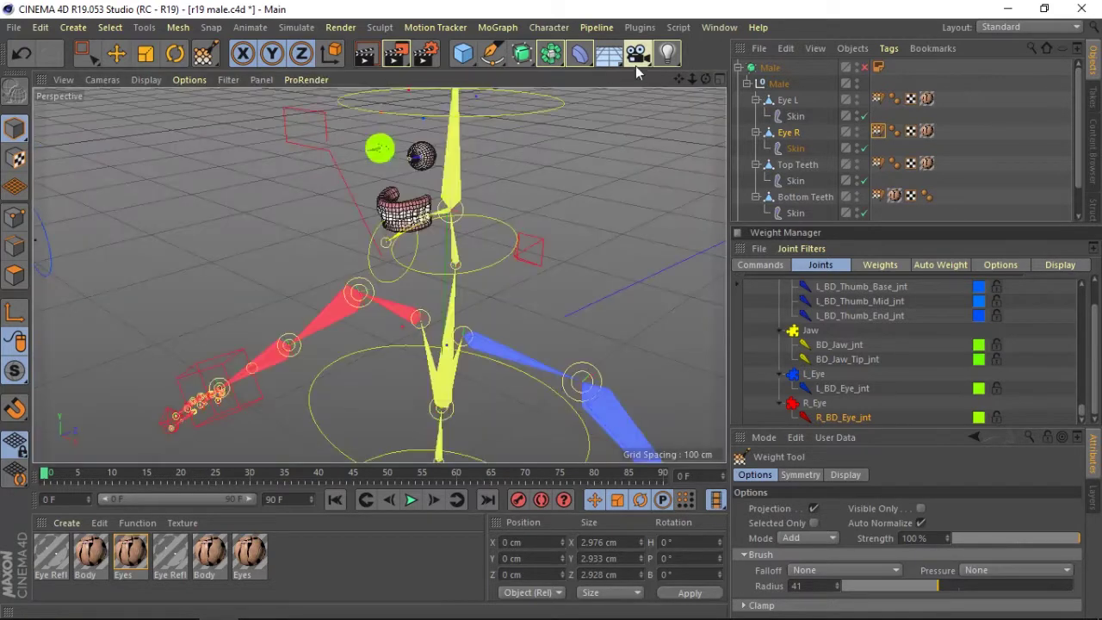
left_click_drag(706, 83, 724, 94)
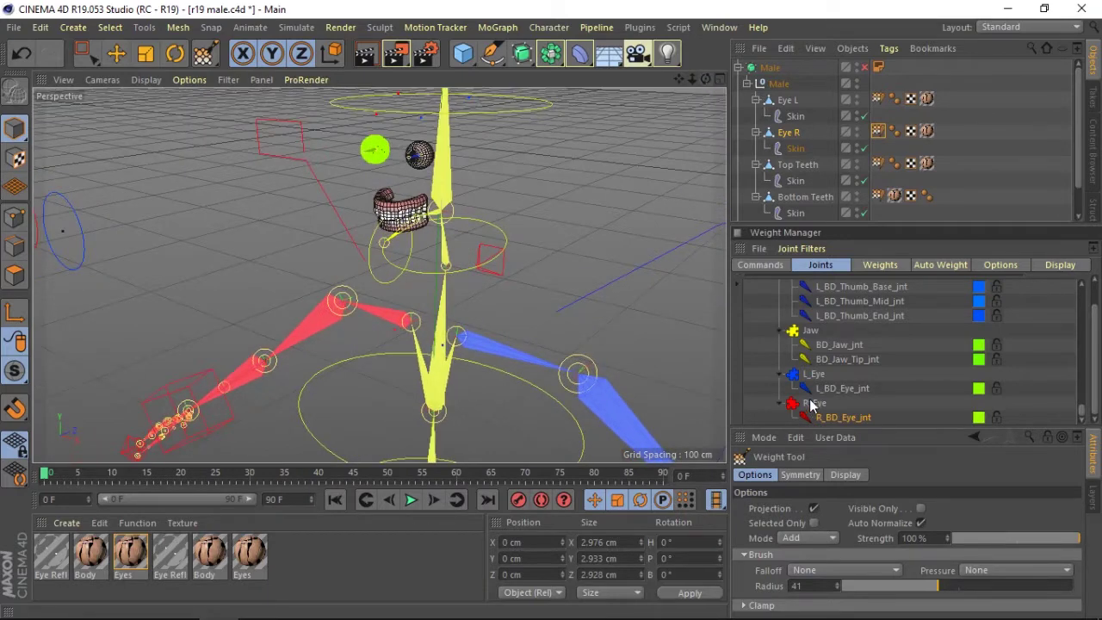
left_click(1082, 417)
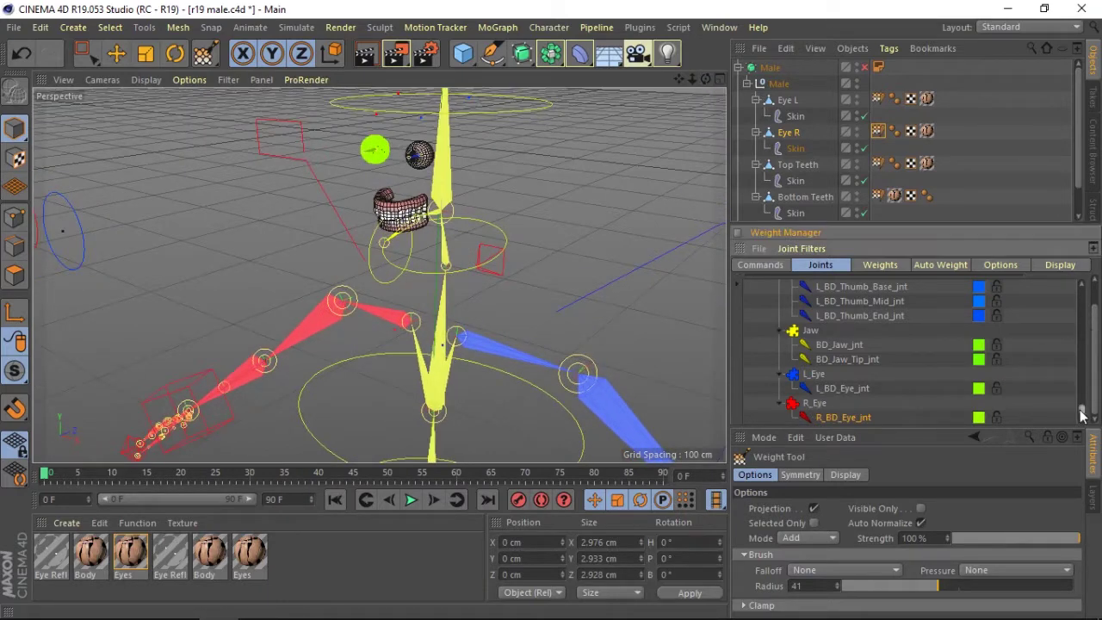
left_click(877, 164)
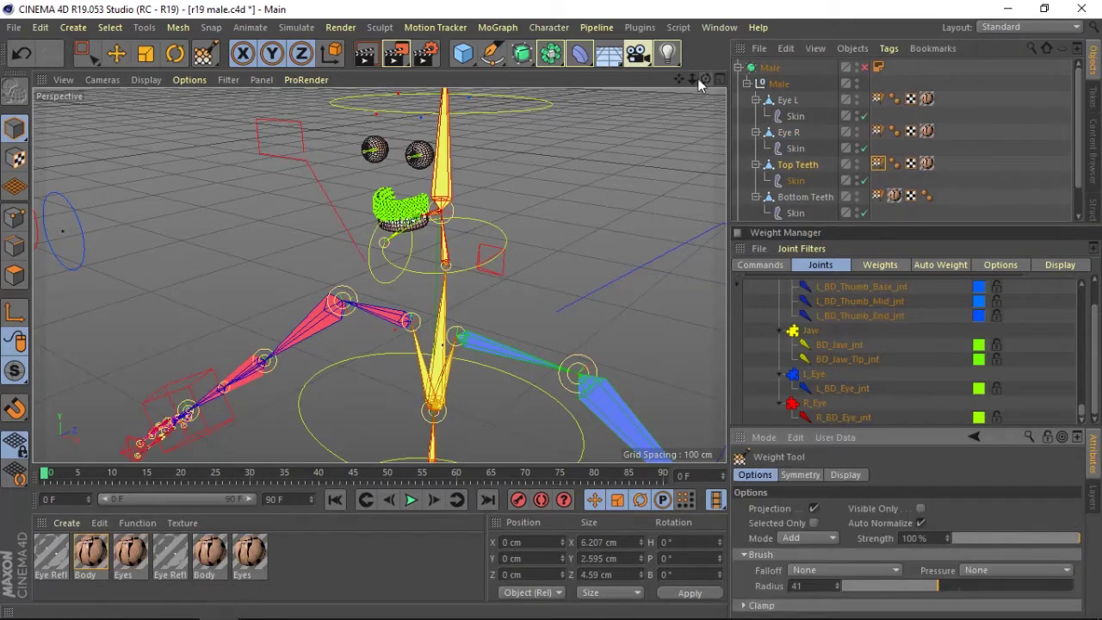
- Remove BD_Jaw_jnt's weight from the top teeth
left_click_drag(698, 78, 699, 79)
left_click(829, 346)
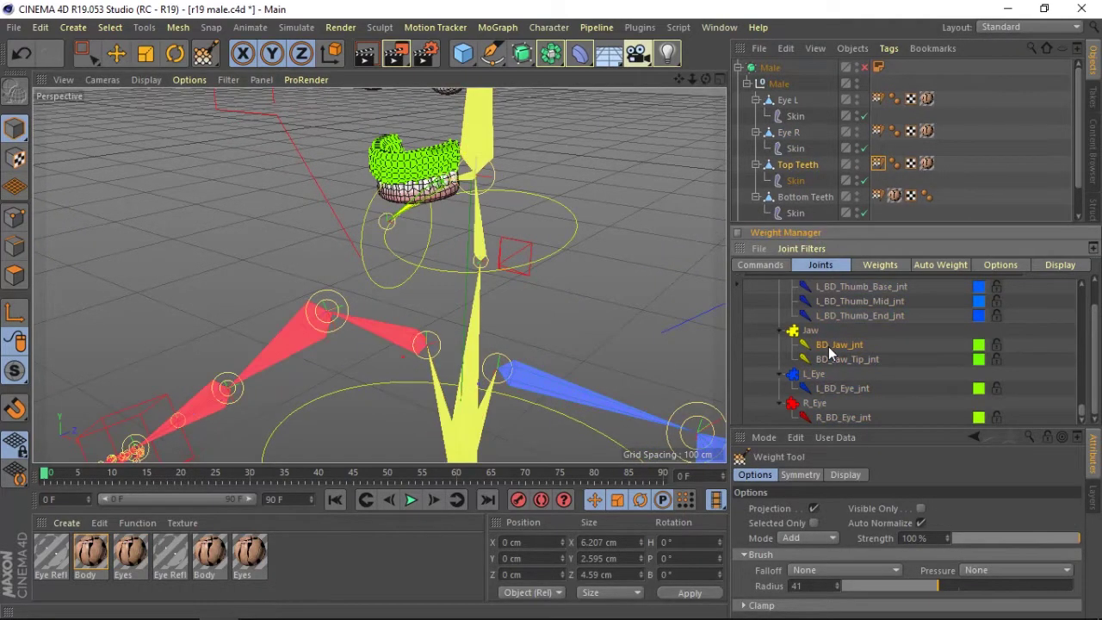
left_click_drag(712, 79, 814, 233)
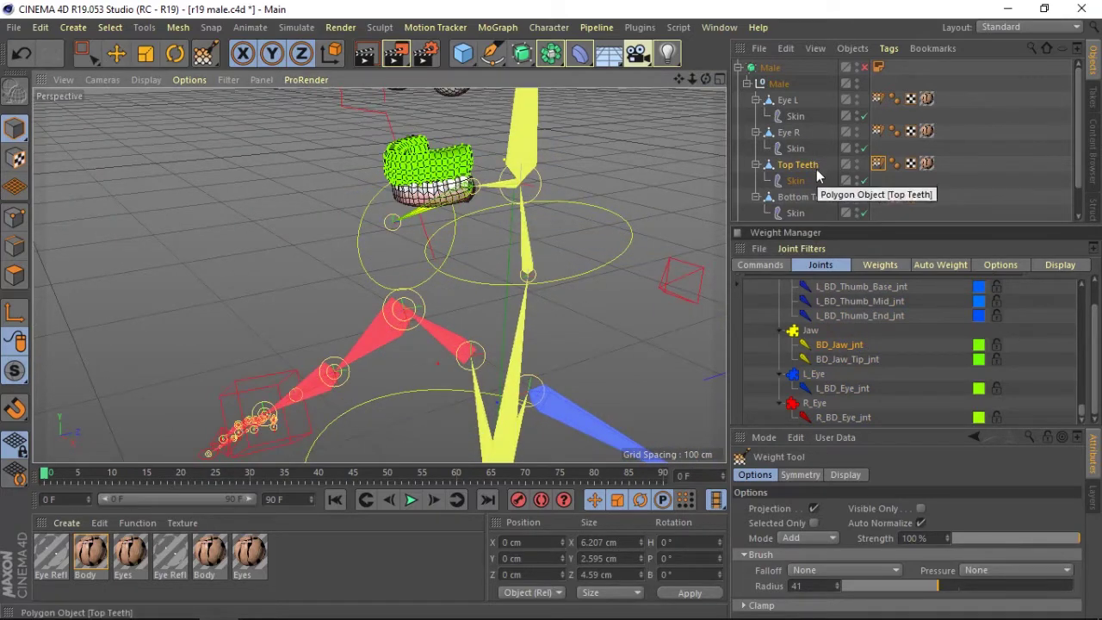
left_click_drag(417, 151, 456, 172)
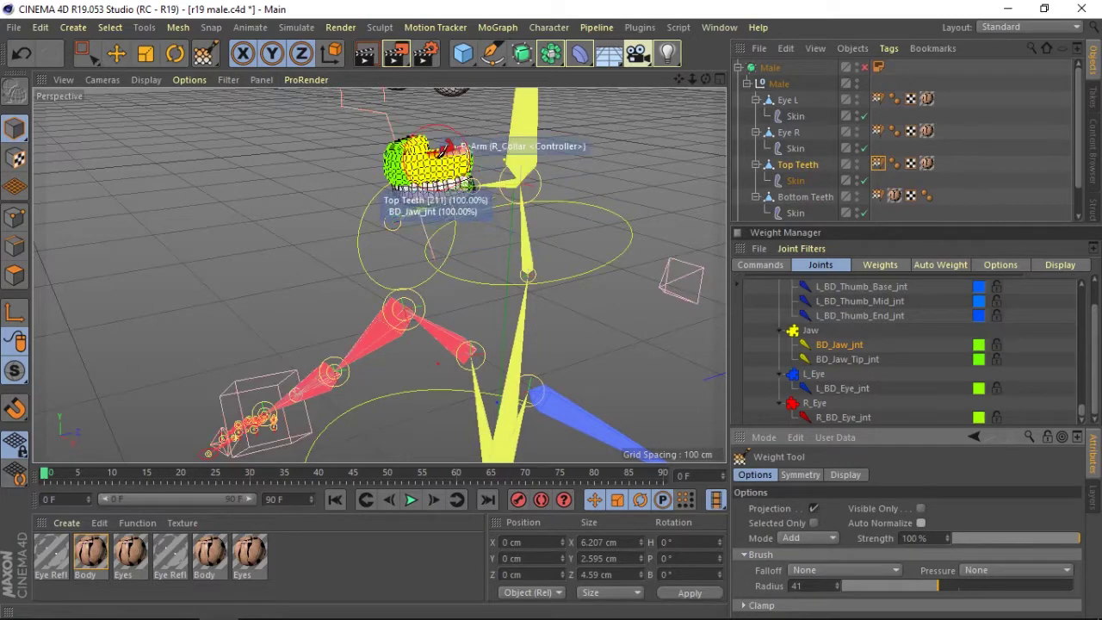
left_click_drag(483, 160, 401, 150)
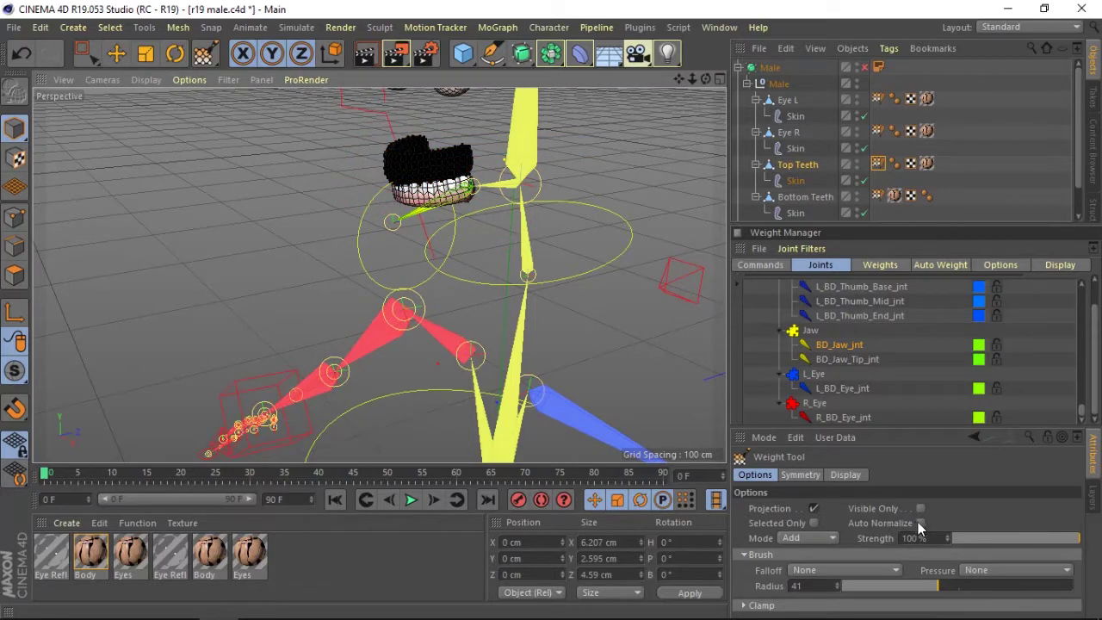
- Paint the top teeth fully to BD_Head_jnt, then activate Bottom Teeth's weight tag
mouse_move(1095, 356)
left_mouse_down()
mouse_move(1098, 387)
mouse_move(1098, 297)
left_mouse_up()
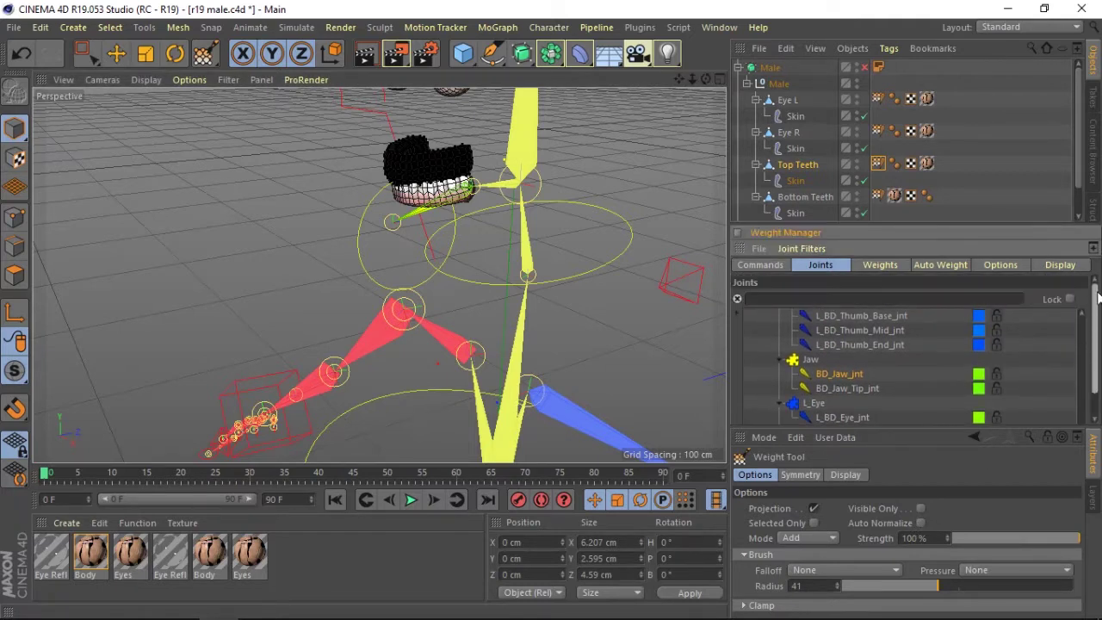
scroll(1084, 342, "up", 3)
mouse_move(1099, 392)
left_mouse_down()
mouse_move(1097, 420)
mouse_move(1085, 308)
left_mouse_up()
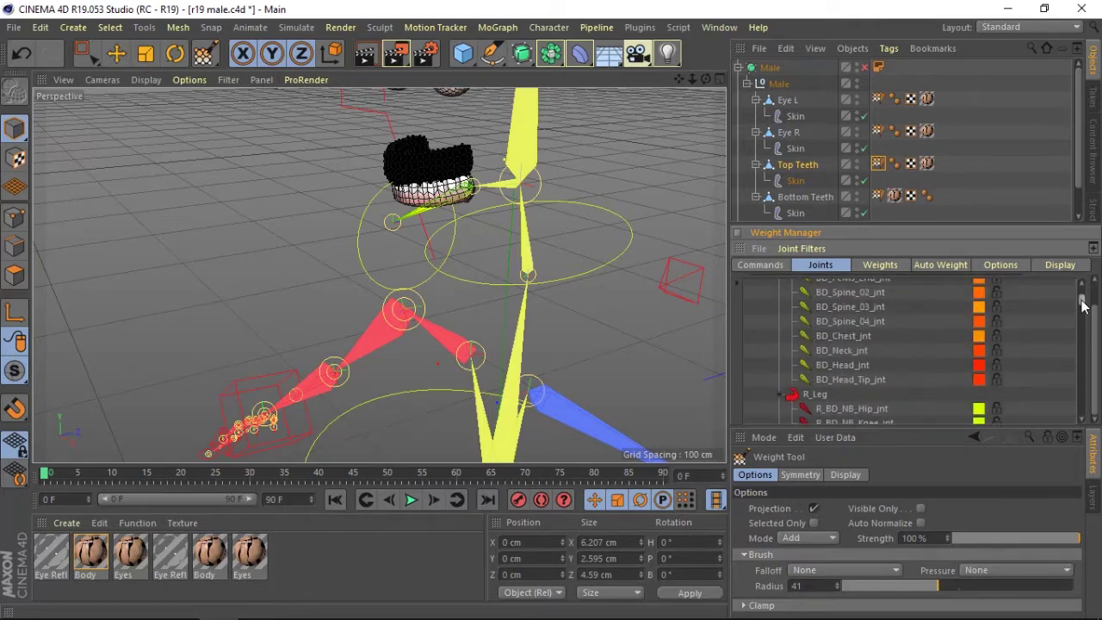
left_click(842, 366)
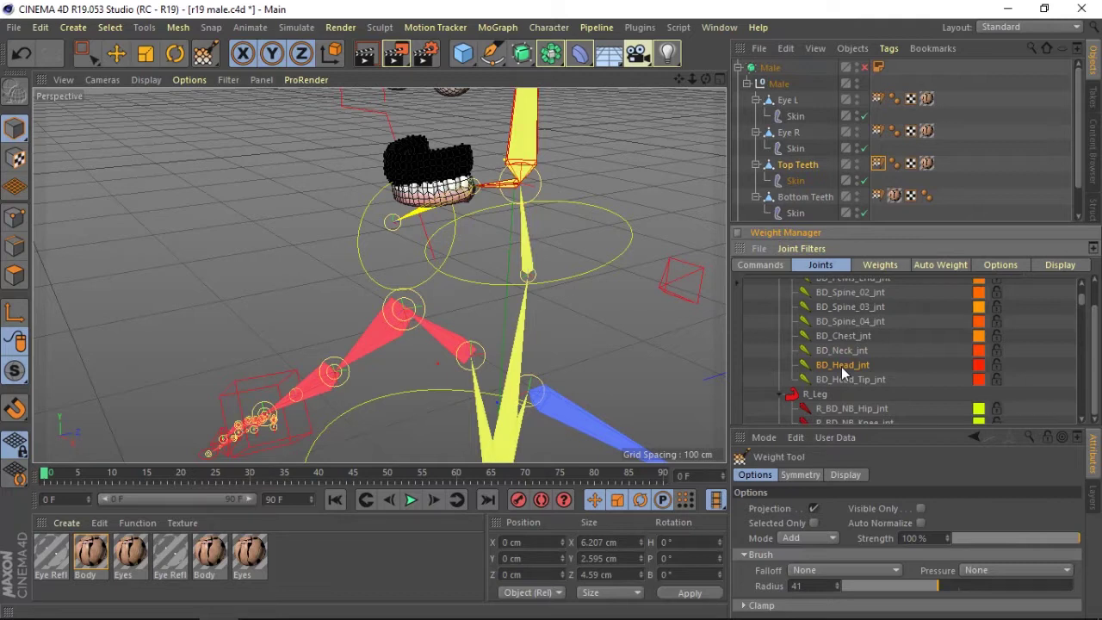
scroll(1086, 303, "up", 1)
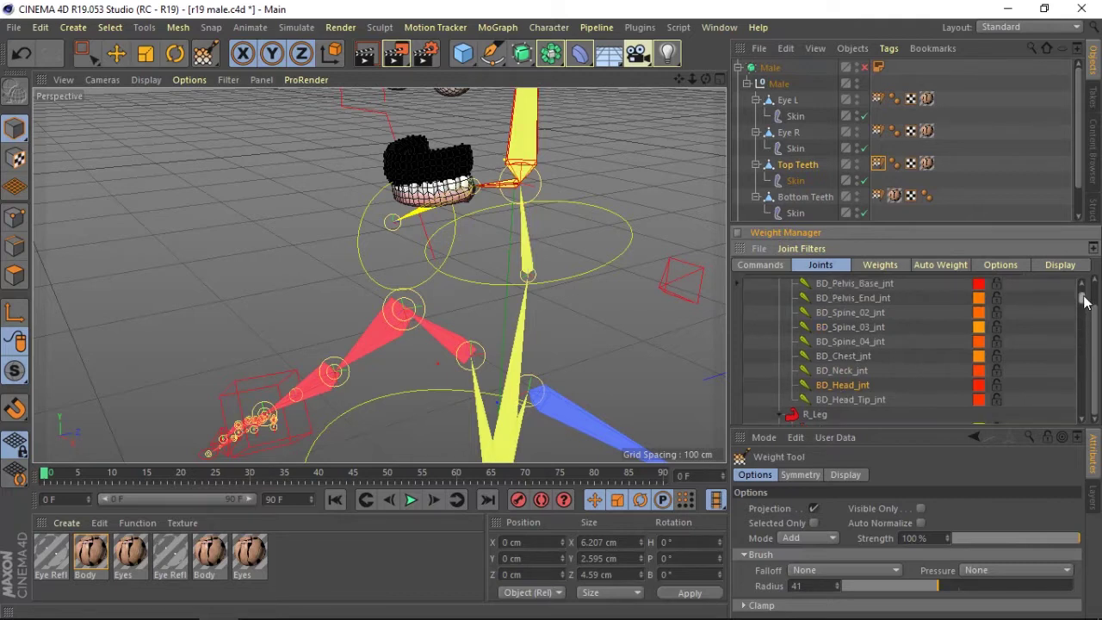
mouse_move(414, 163)
left_mouse_down()
mouse_move(394, 178)
mouse_move(427, 151)
mouse_move(435, 159)
left_mouse_up()
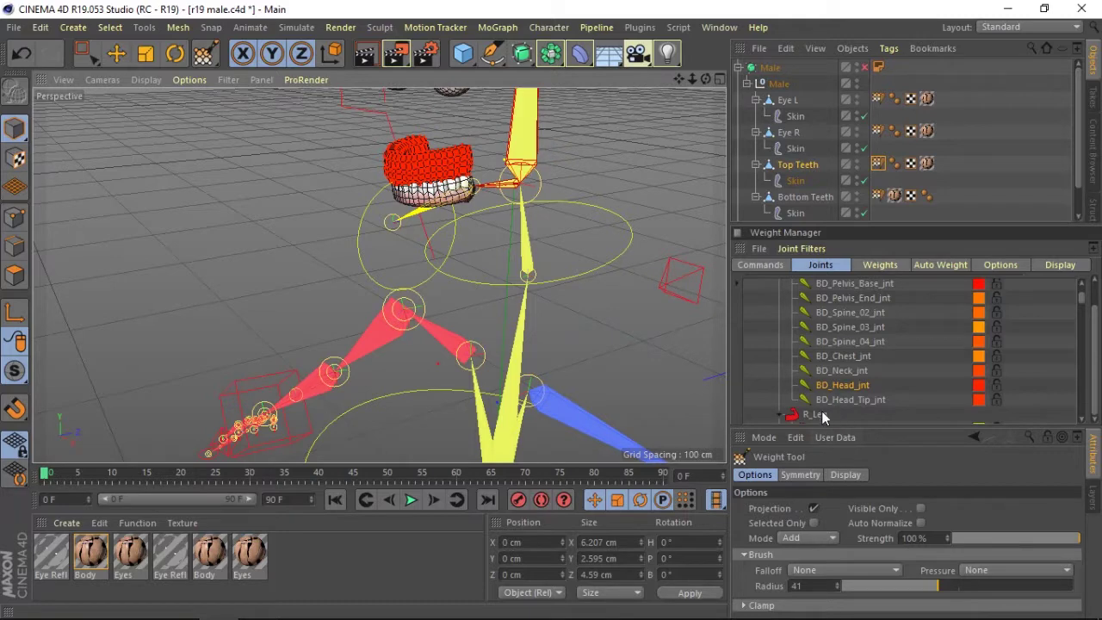
left_click(878, 197)
double_click(878, 197)
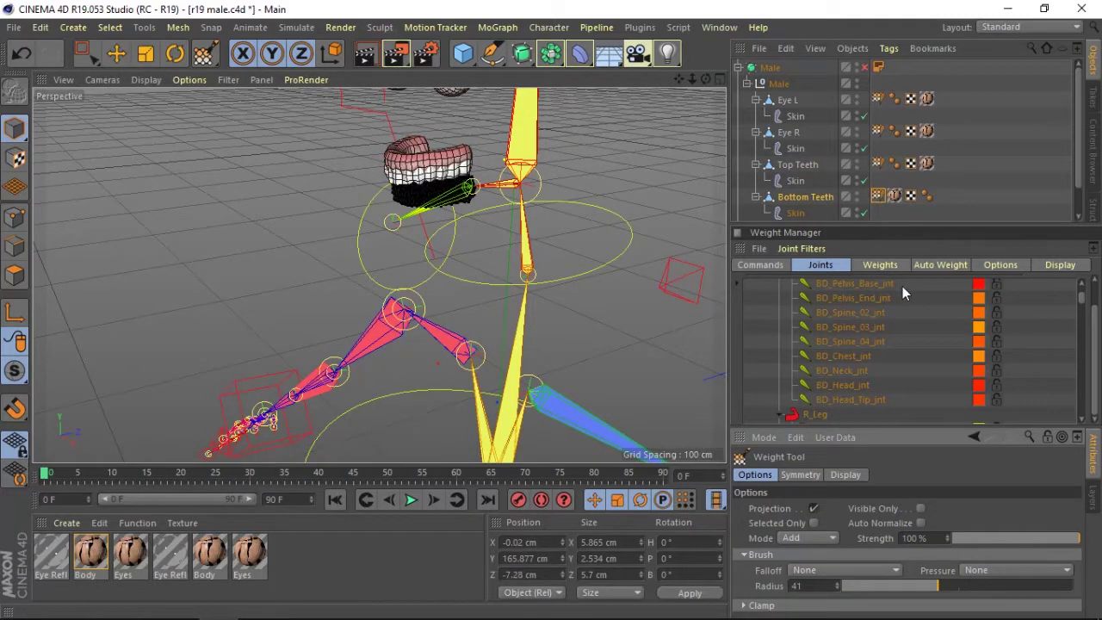
- Confirm BD_Head_jnt, BD_Head_Tip_jnt and BD_Spine_03_jnt don't affect the bottom teeth, and enable Auto Normalize
left_click(843, 385)
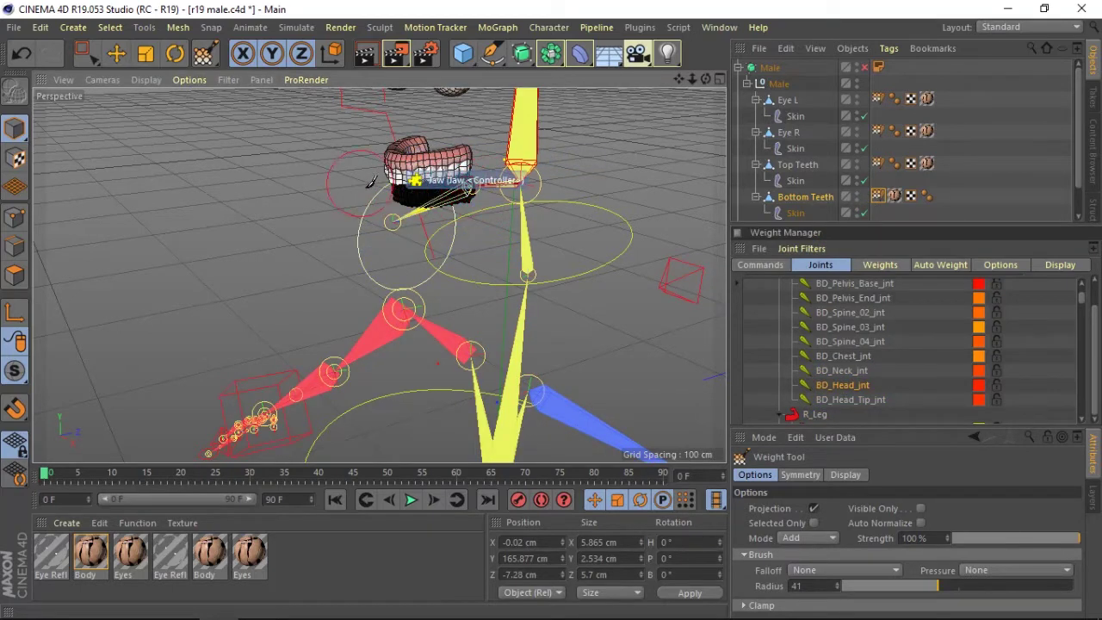
left_click(838, 399)
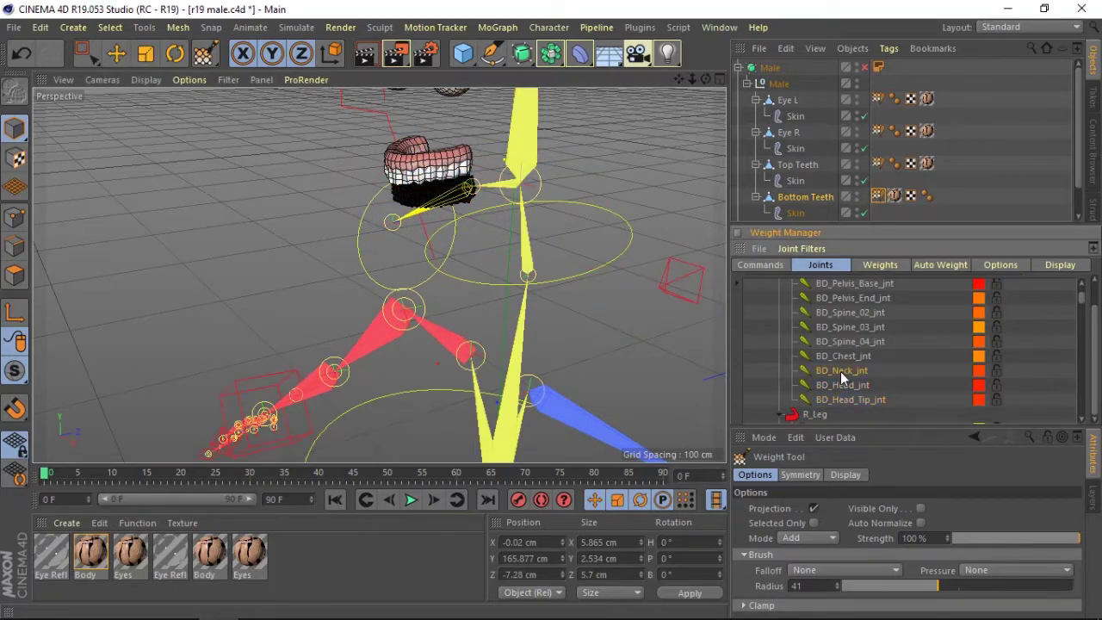
left_click(851, 327)
left_click(921, 523)
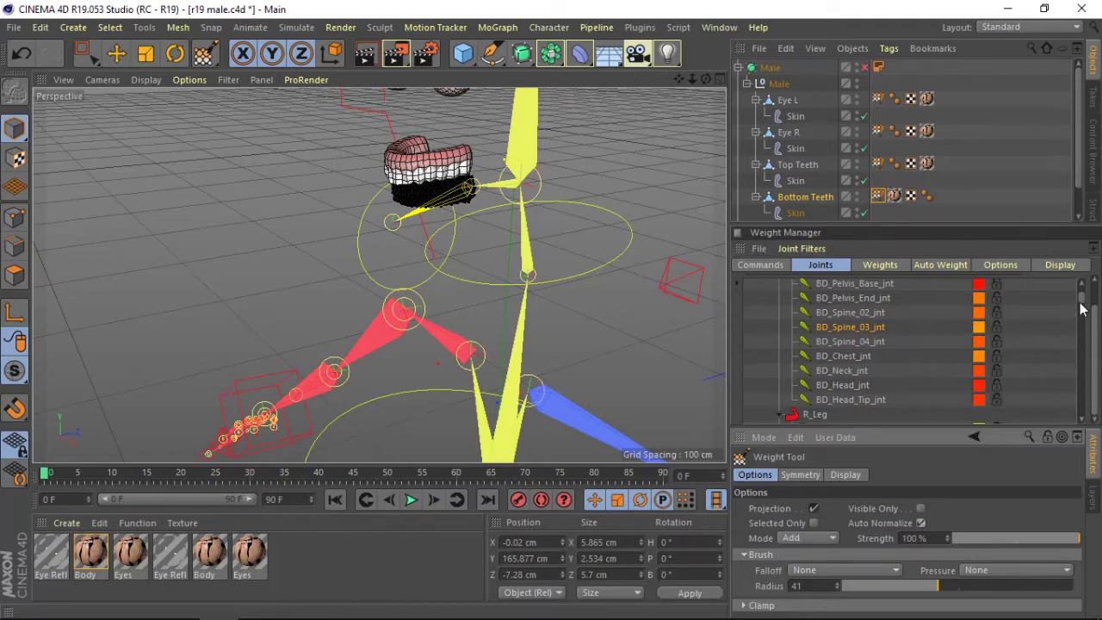
- Paint the bottom teeth fully to BD_Jaw_jnt, checking BD_Jaw_Tip_jnt has no influence
left_click_drag(1083, 310, 1082, 417)
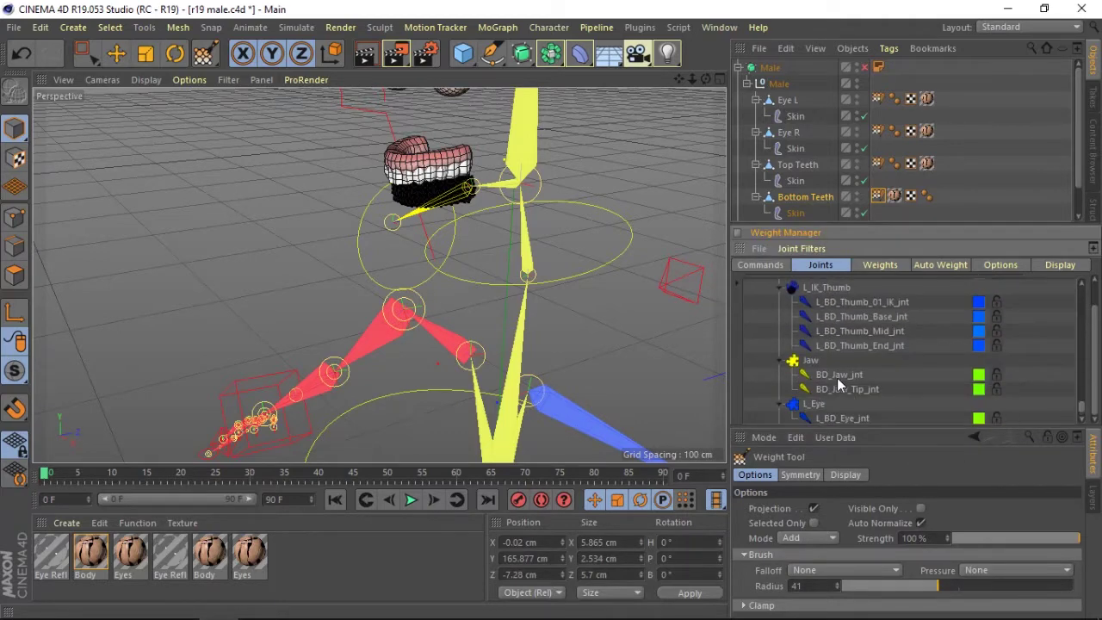
left_click(838, 377)
left_click(841, 390)
left_click(841, 374)
mouse_move(706, 84)
left_mouse_down()
mouse_move(378, 275)
mouse_move(472, 182)
mouse_move(386, 191)
mouse_move(384, 201)
left_mouse_up()
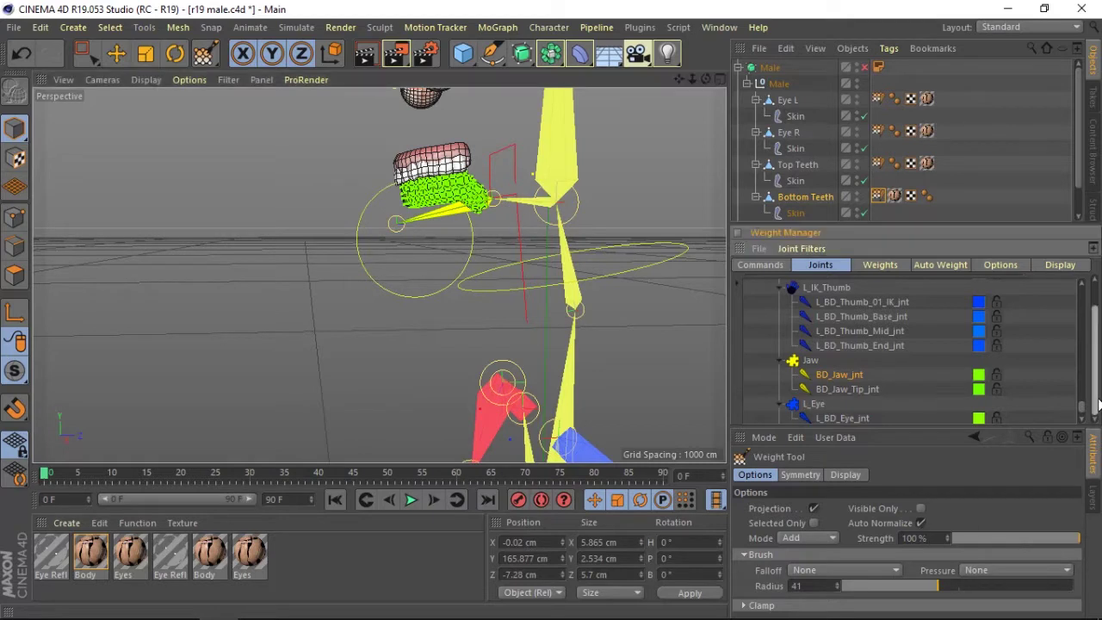
left_click(174, 53)
- Select the character rig and swing the jaw controller open and closed to test it
left_click(246, 249)
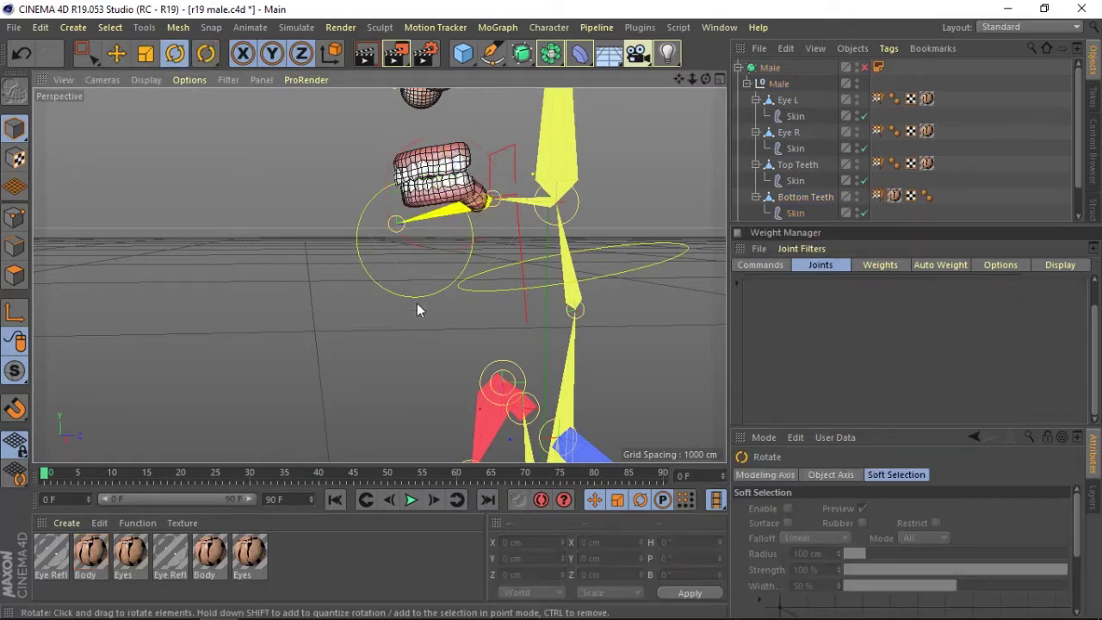
left_click(747, 84)
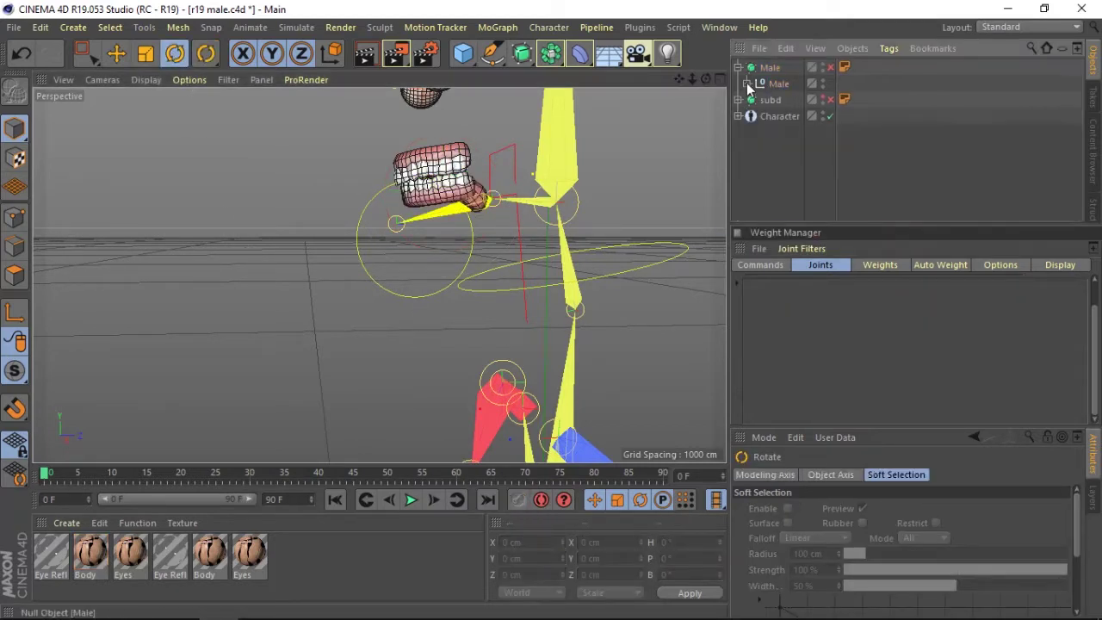
left_click(754, 113)
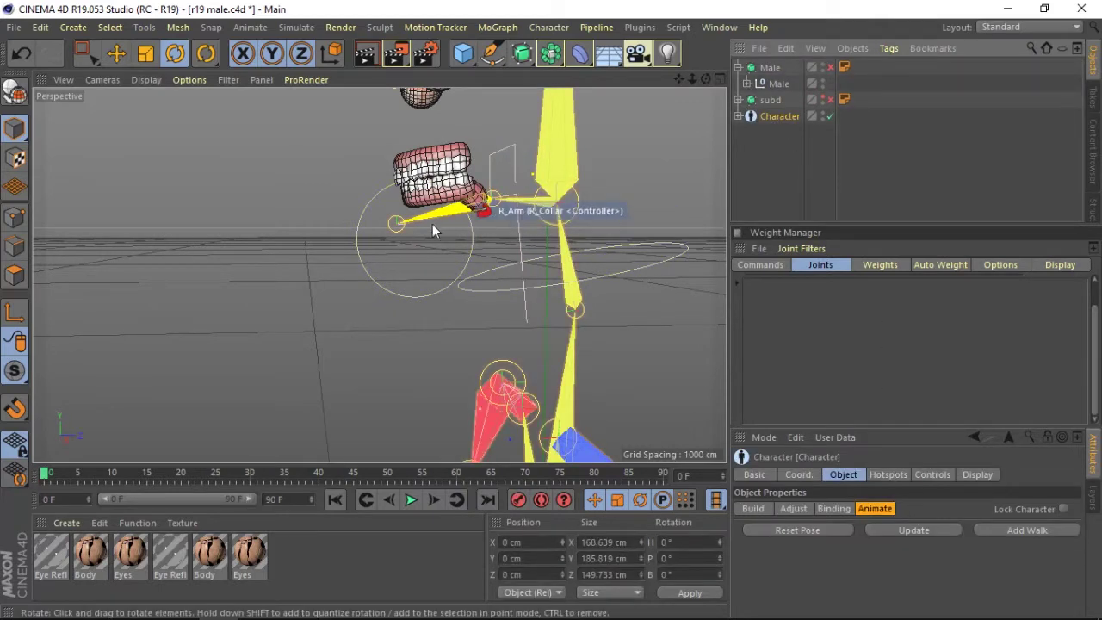
left_click(397, 224)
mouse_move(454, 180)
left_mouse_down()
mouse_move(462, 228)
mouse_move(420, 164)
mouse_move(426, 185)
mouse_move(430, 160)
left_mouse_up()
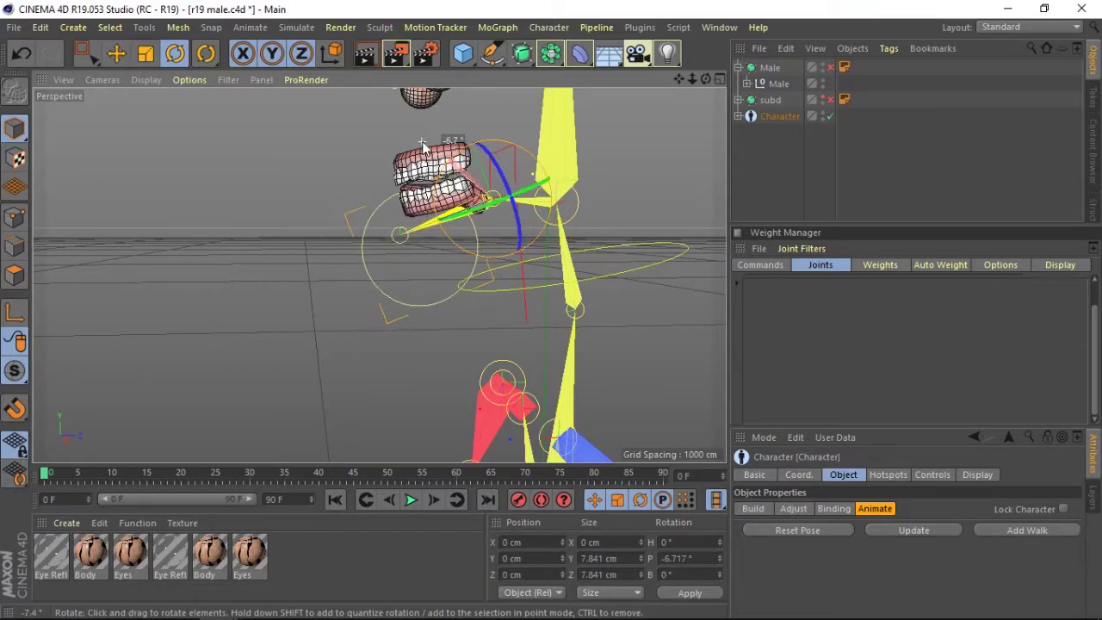
left_click_drag(689, 78, 678, 111)
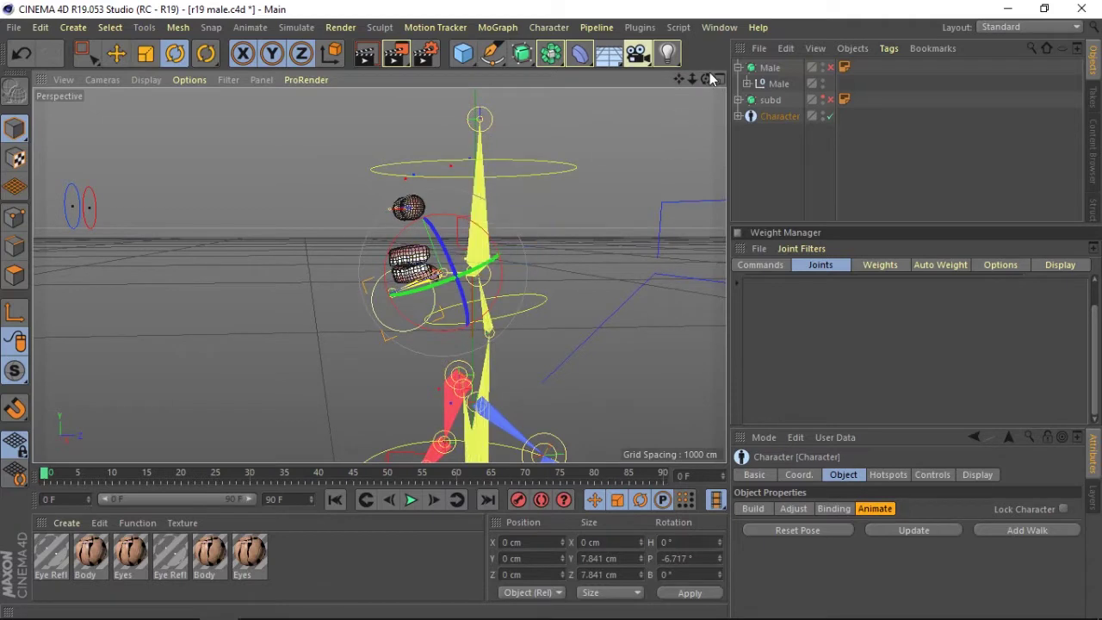
left_click(533, 312)
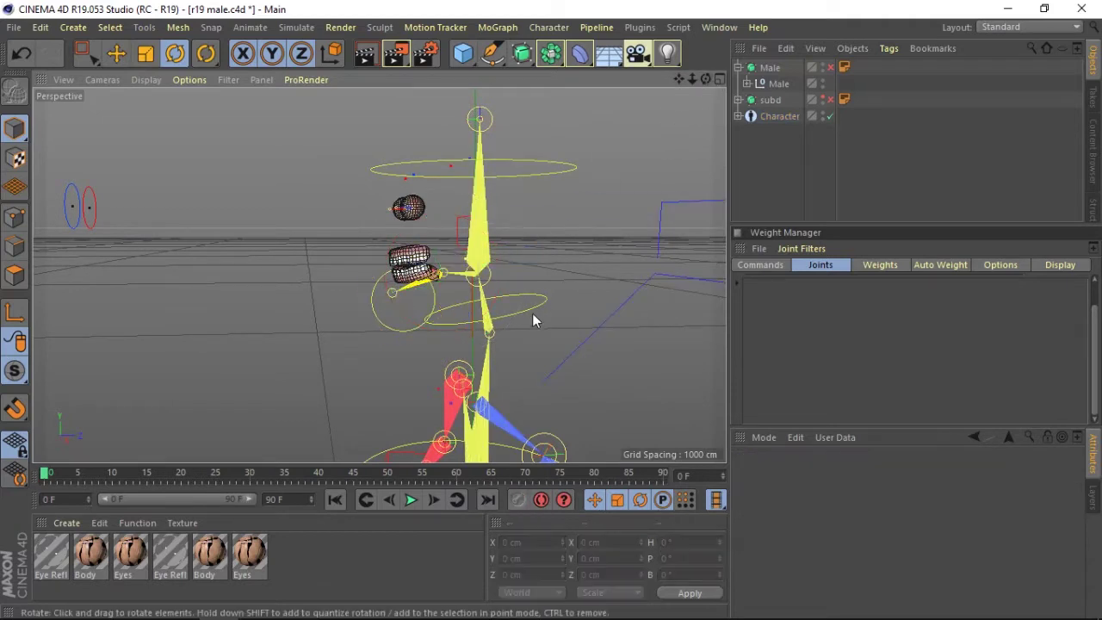
- Tilt the head controller sideways and back toward upright to test the head weighting
left_click(551, 163)
left_click_drag(479, 274, 596, 285)
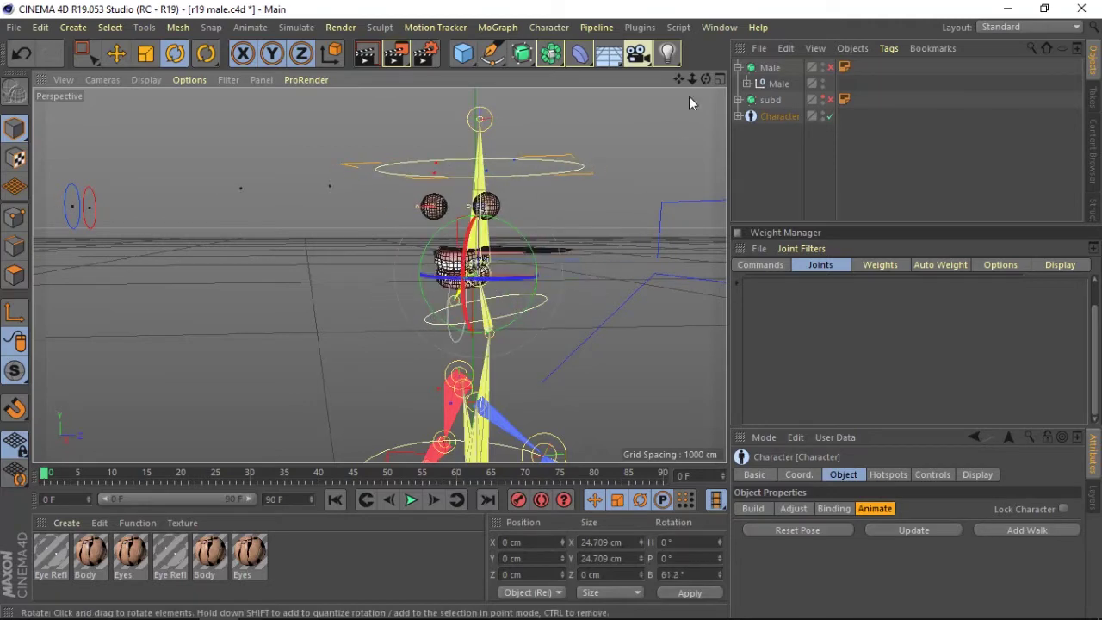
left_click_drag(706, 78, 705, 78)
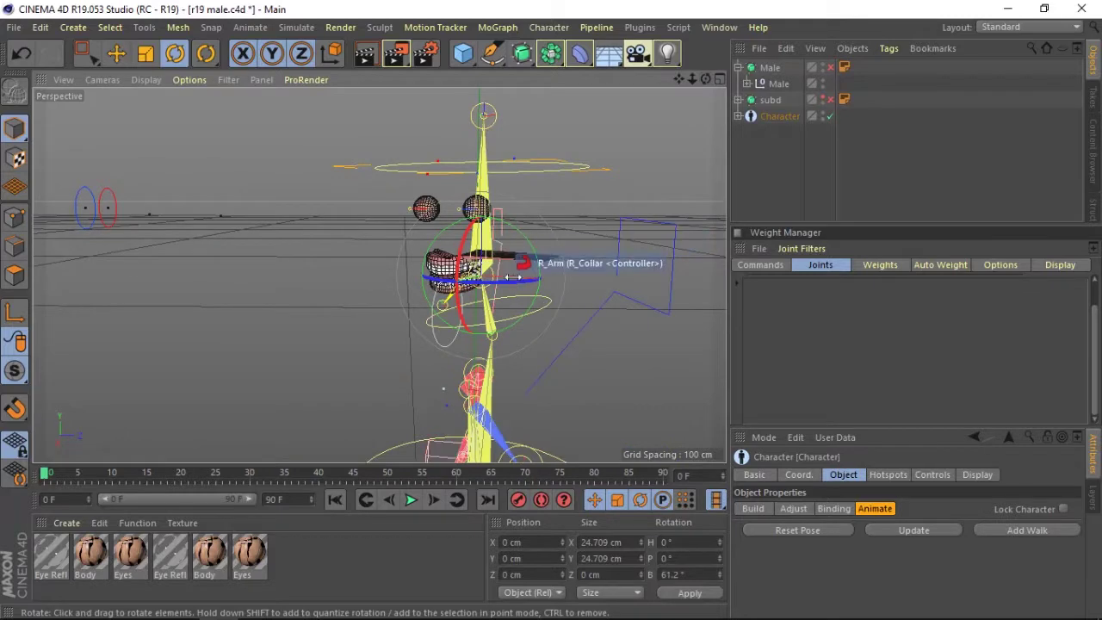
left_click_drag(500, 274, 413, 289)
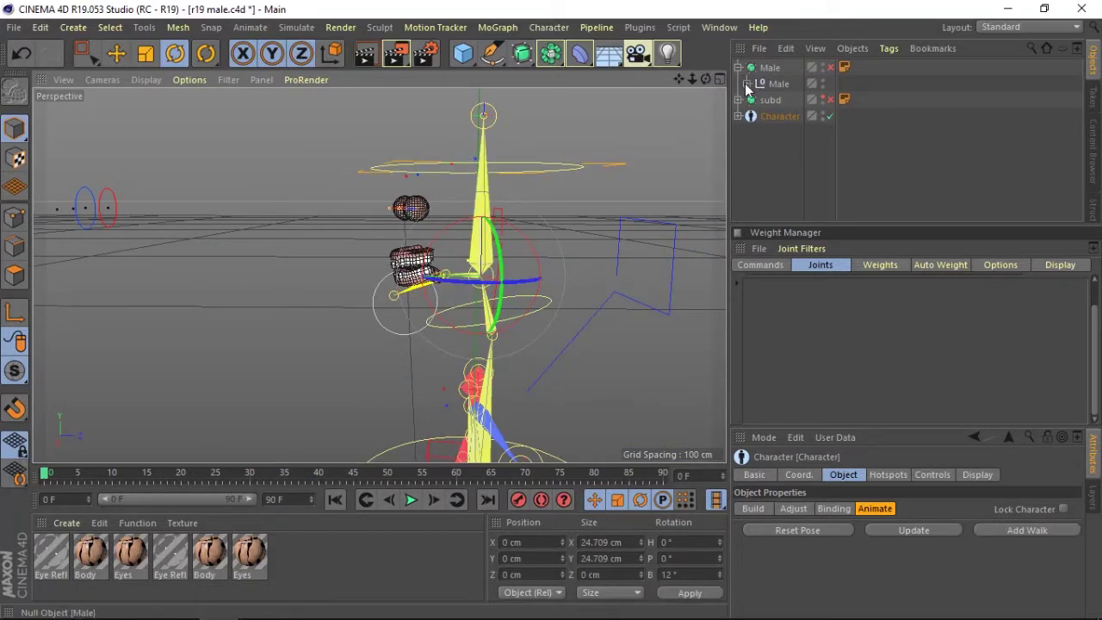
- Expand the Male hierarchy and select the Top Teeth object
left_click(814, 532)
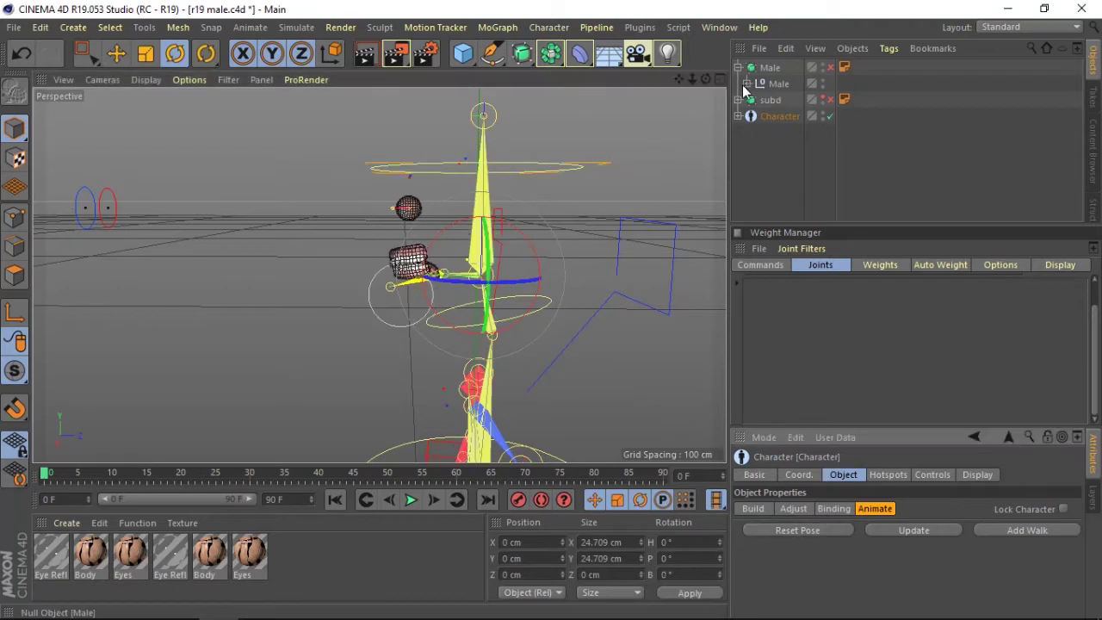
left_click(746, 84)
left_click(793, 169)
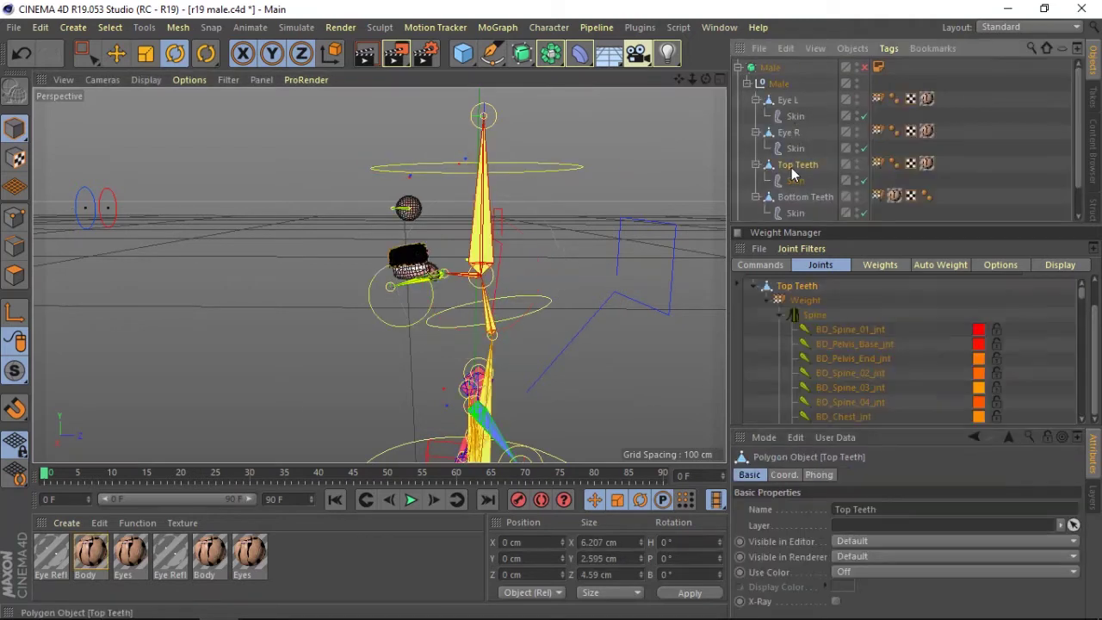
- Activate Top Teeth's weight tag, then rotate the head controller to check the teeth follow
double_click(878, 162)
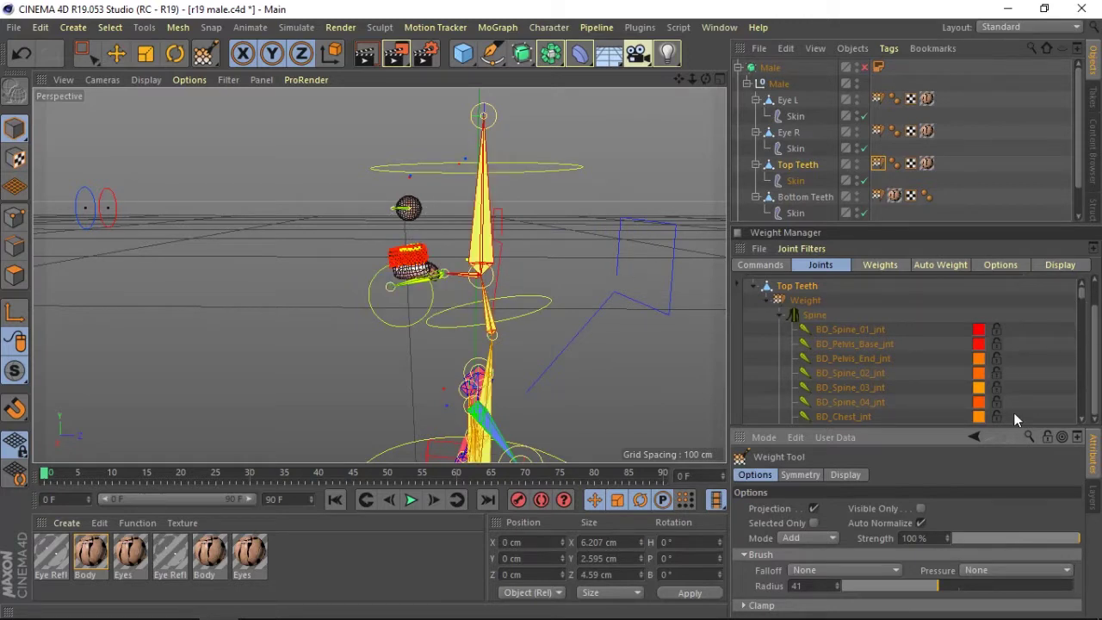
left_click_drag(1084, 301, 1084, 313)
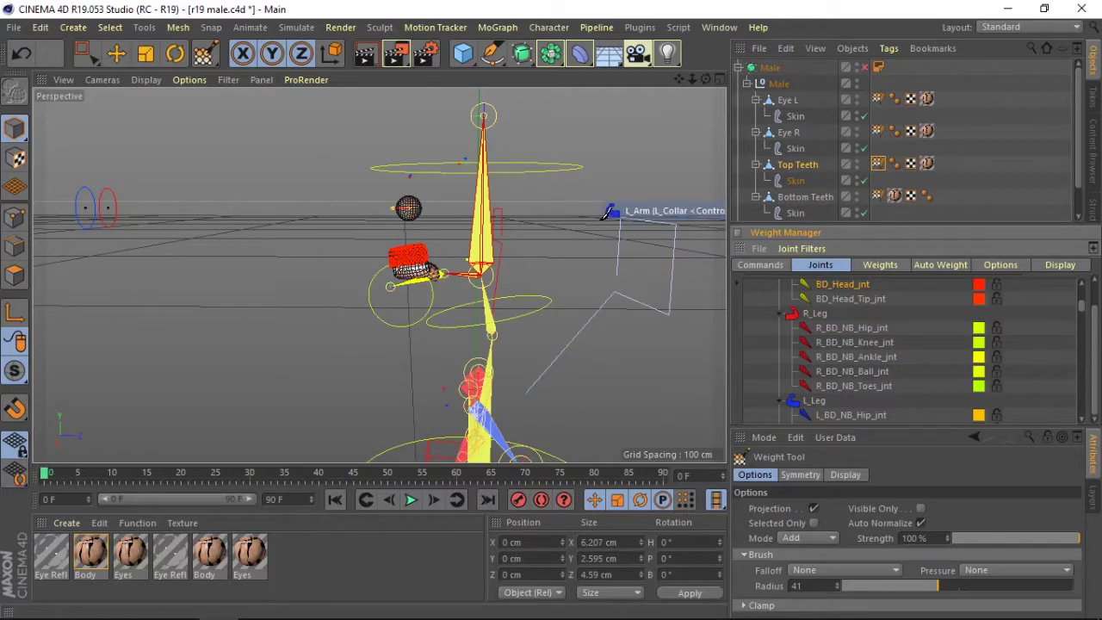
mouse_move(692, 80)
left_mouse_down()
mouse_move(378, 276)
mouse_move(485, 260)
mouse_move(396, 271)
left_mouse_up()
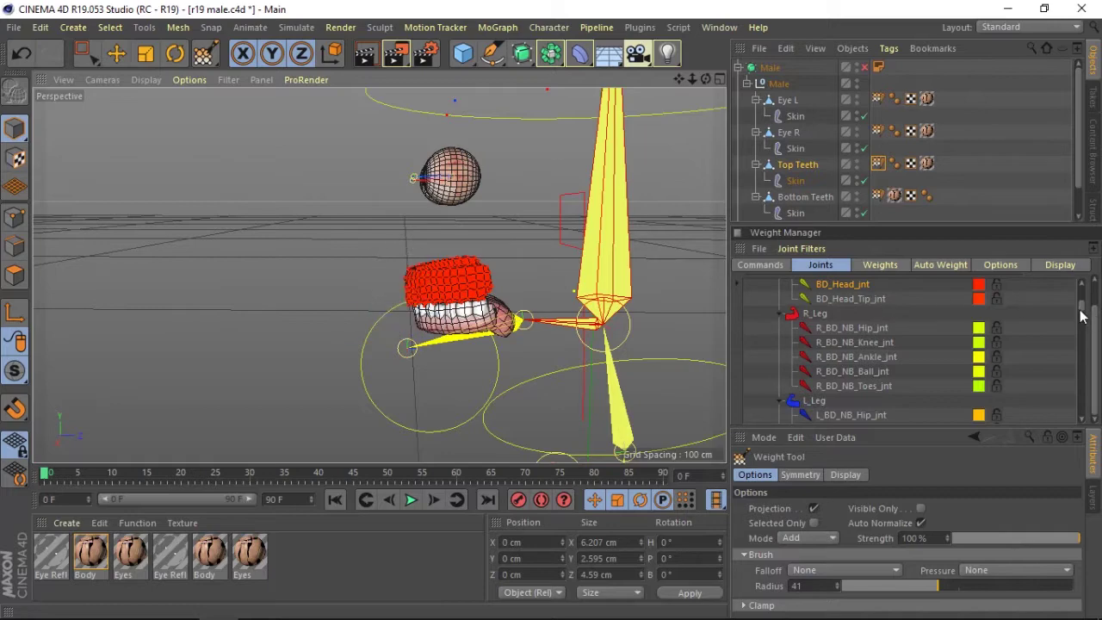
key("r")
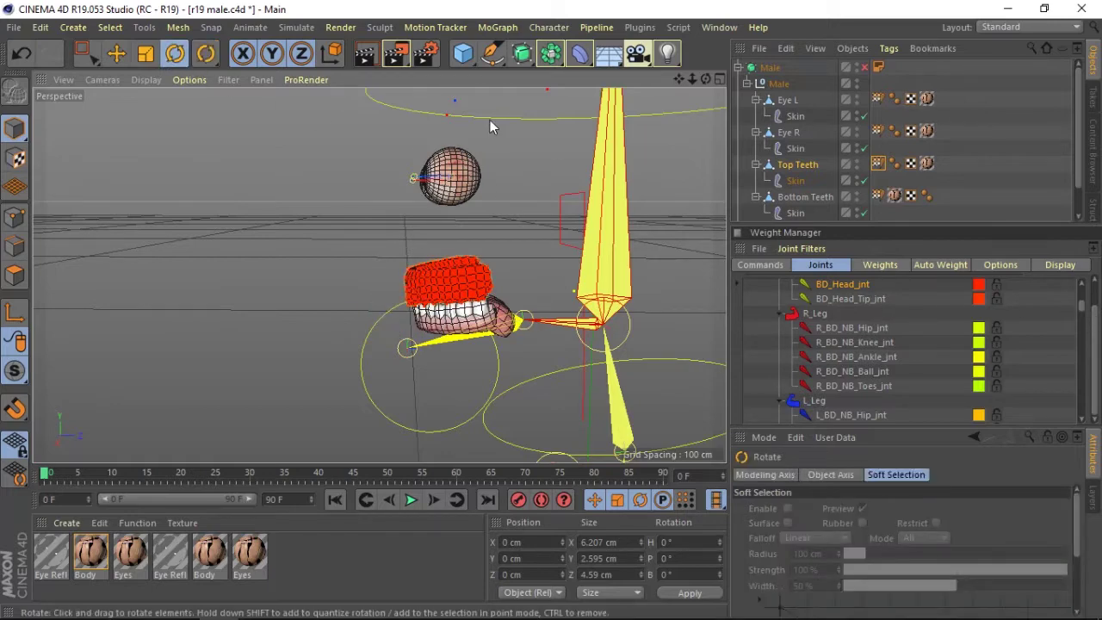
left_click(490, 120)
mouse_move(593, 346)
left_mouse_down()
mouse_move(623, 338)
mouse_move(603, 345)
left_mouse_up()
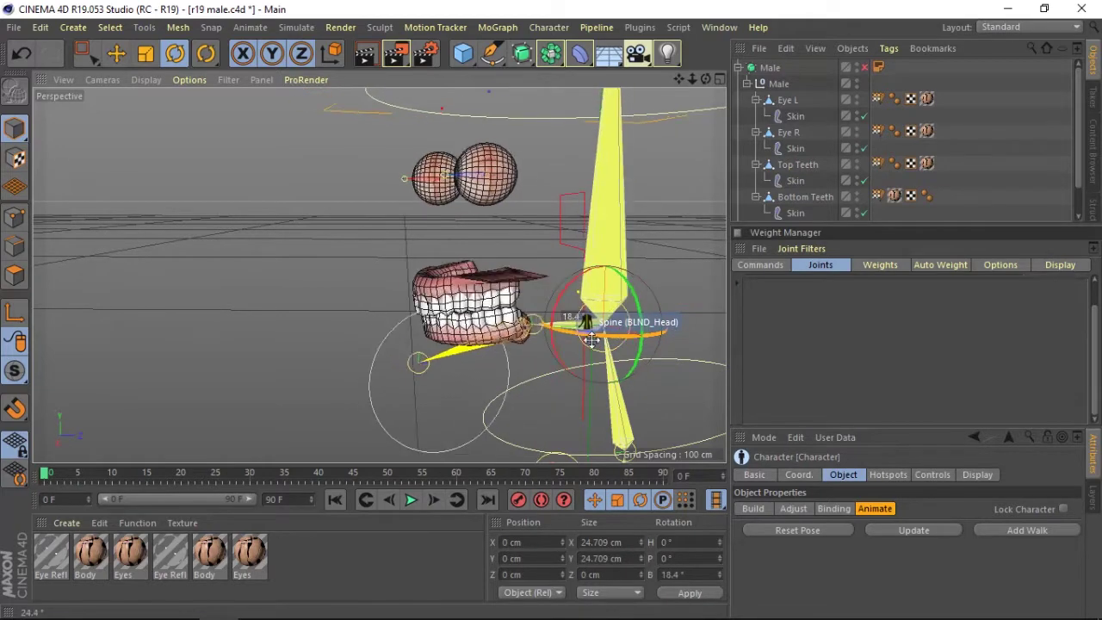
- Select BD_Head_jnt, turn off Auto Normalize and paint the top teeth onto it
double_click(879, 165)
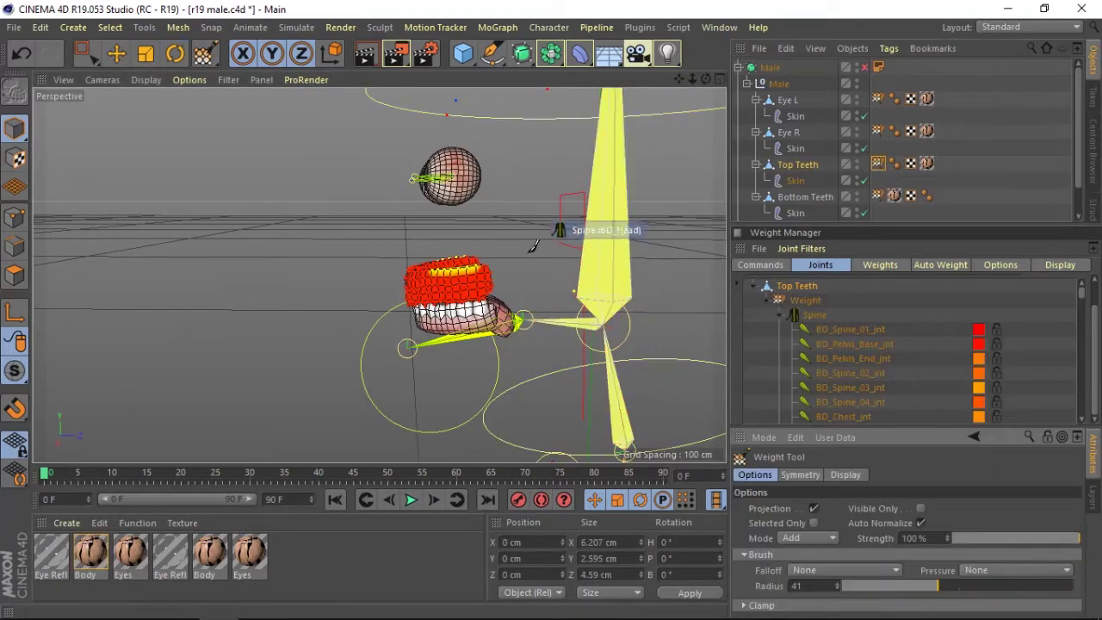
left_click_drag(469, 274, 463, 265)
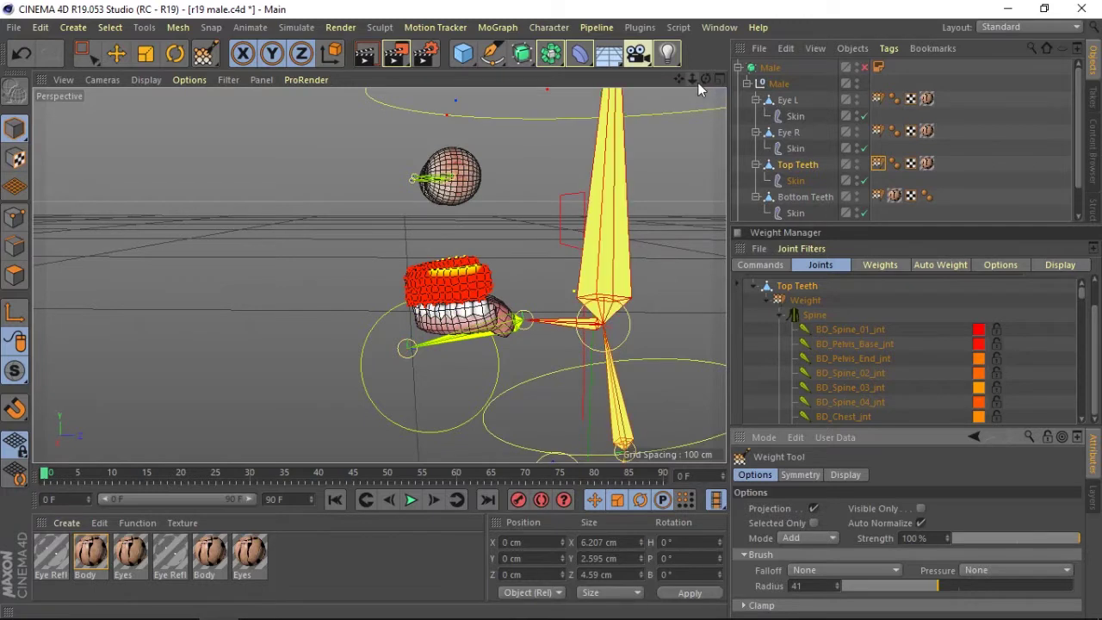
left_click(544, 260)
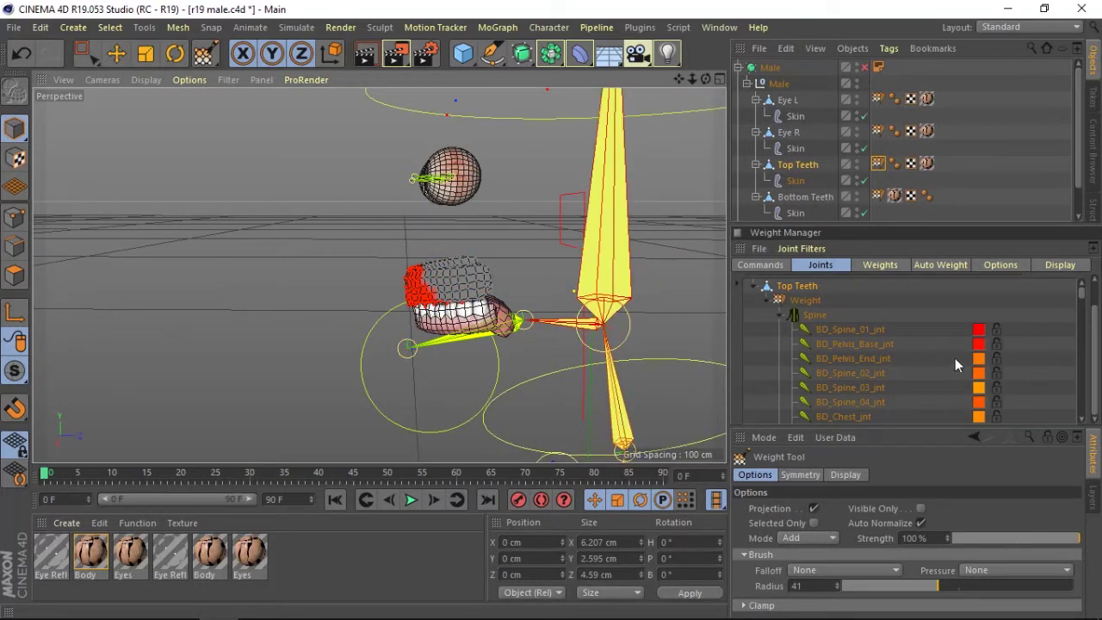
left_click_drag(1085, 305, 1087, 315)
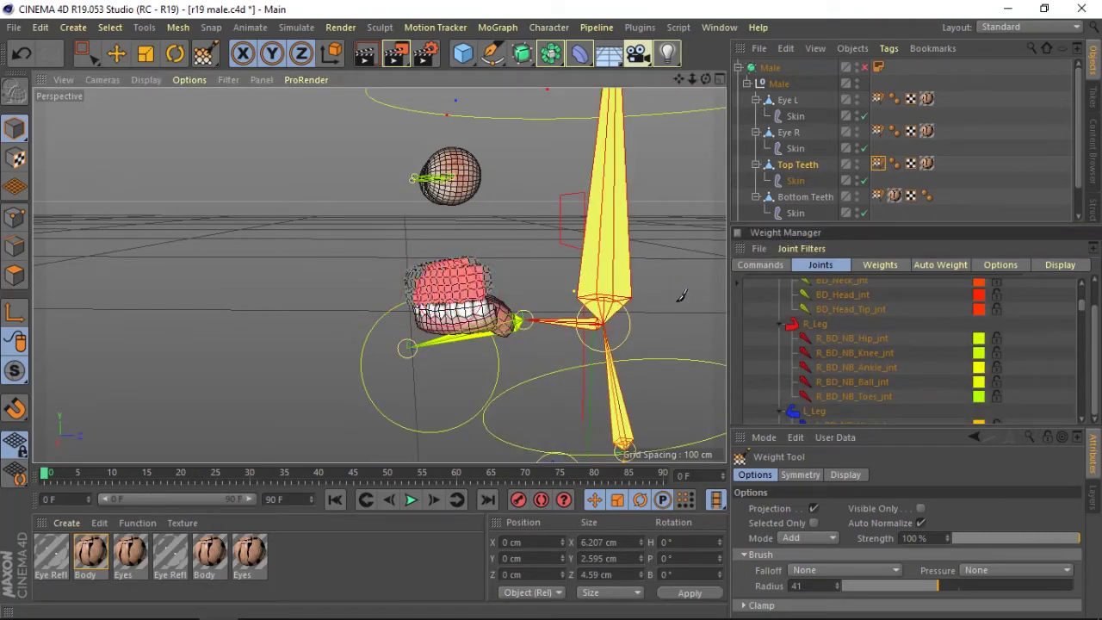
left_click(837, 296)
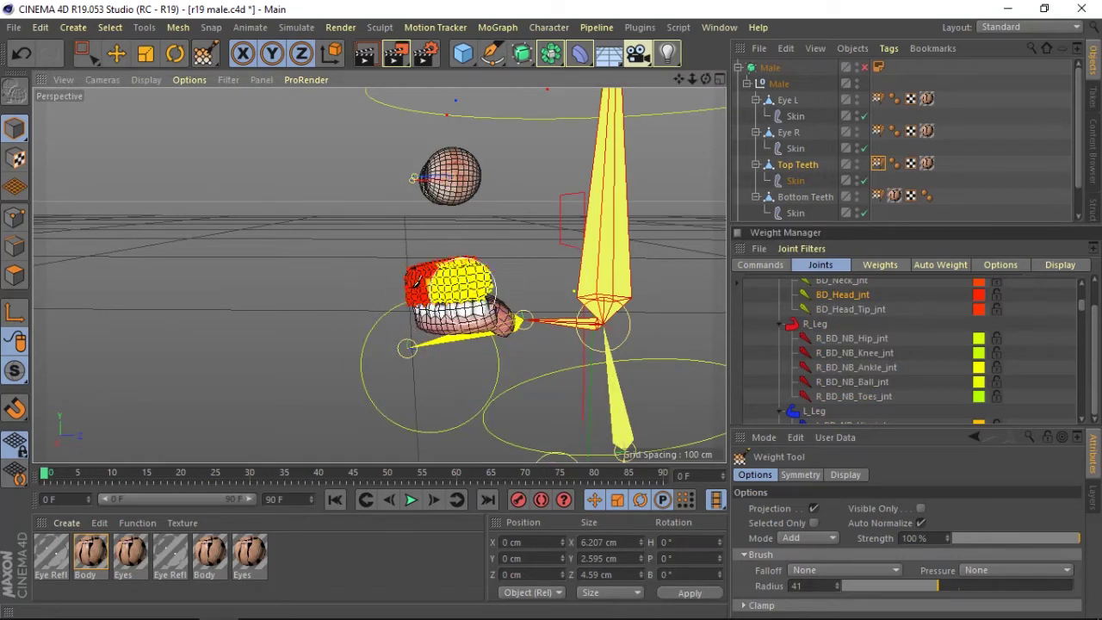
left_click(921, 525)
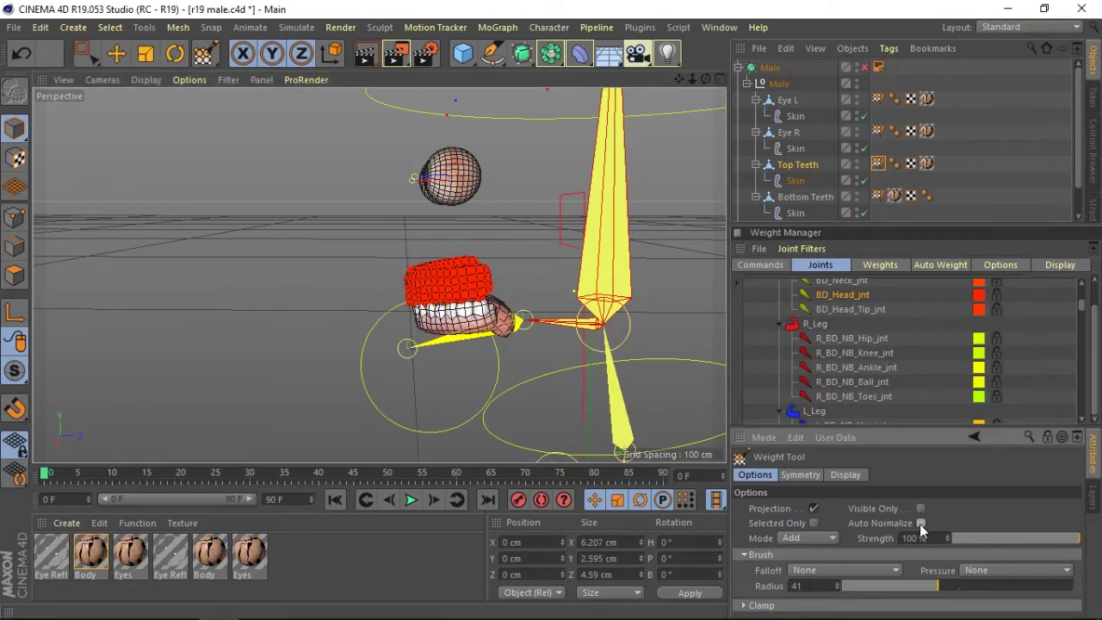
left_click_drag(422, 280, 499, 275)
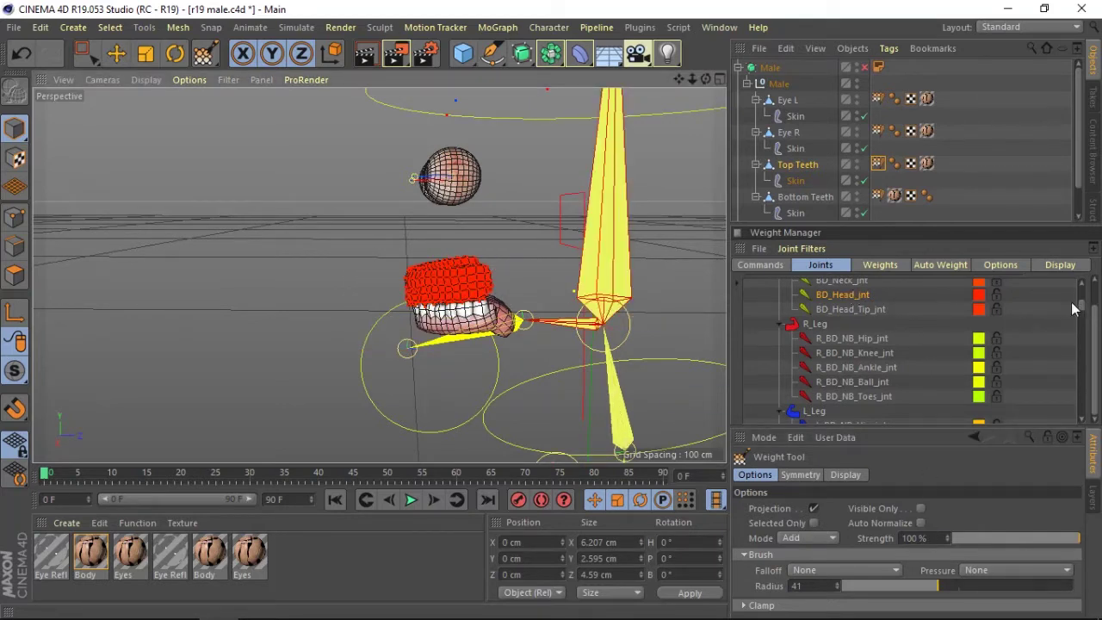
- Reselect BD_Head_jnt and paint the whole top teeth fully to the head joint
scroll(1077, 302, "up", 5)
left_click(812, 317)
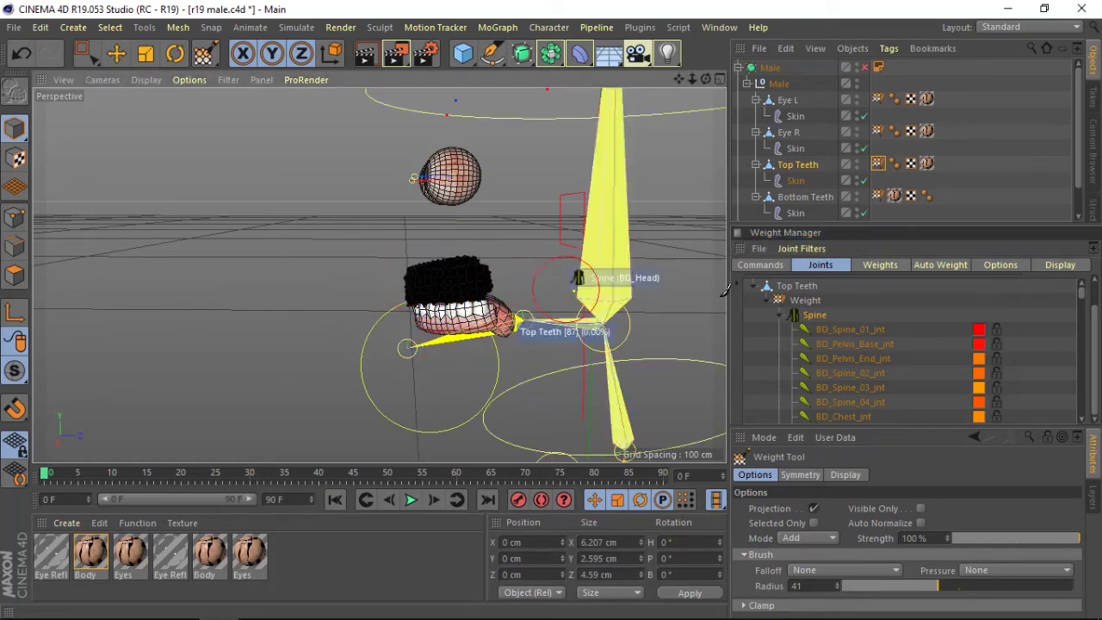
left_click_drag(1080, 298, 1082, 313)
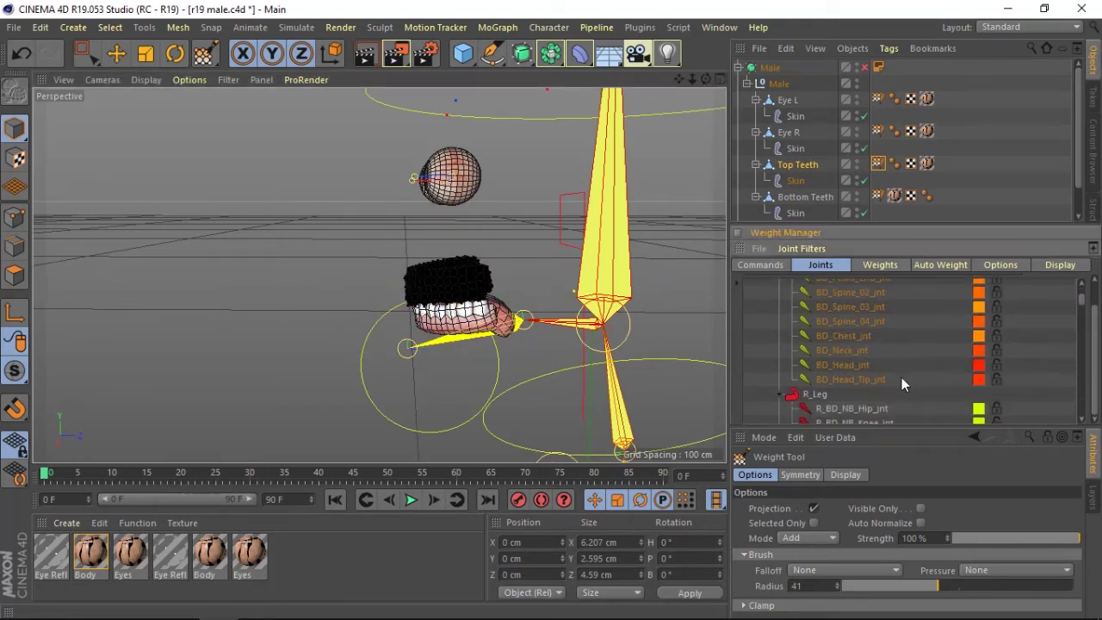
left_click(846, 368)
left_click_drag(478, 284, 504, 274)
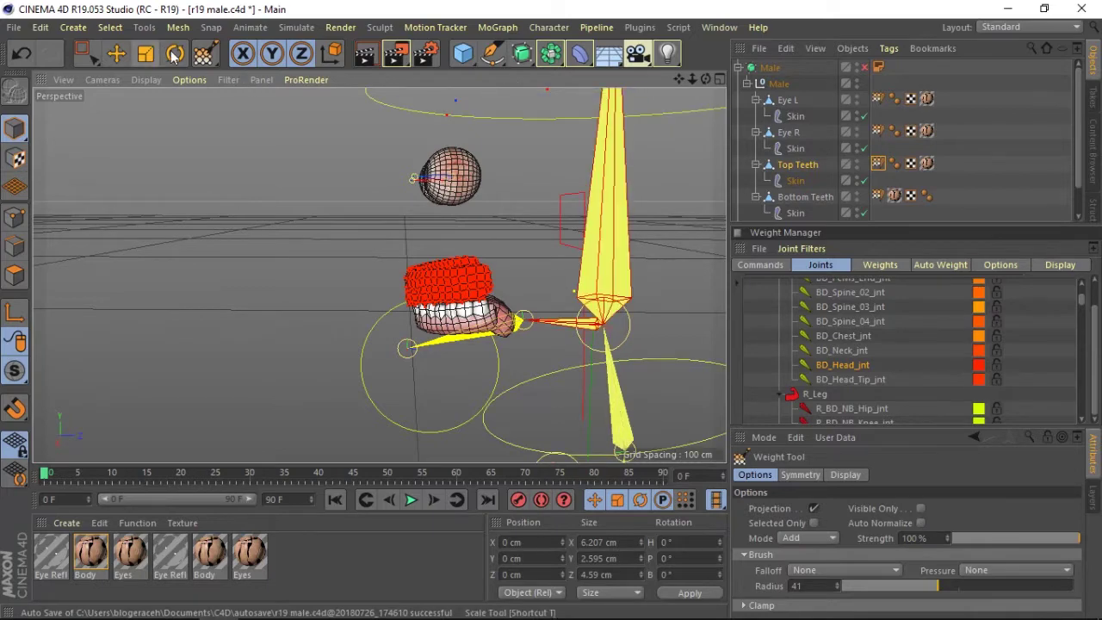
left_click(174, 55)
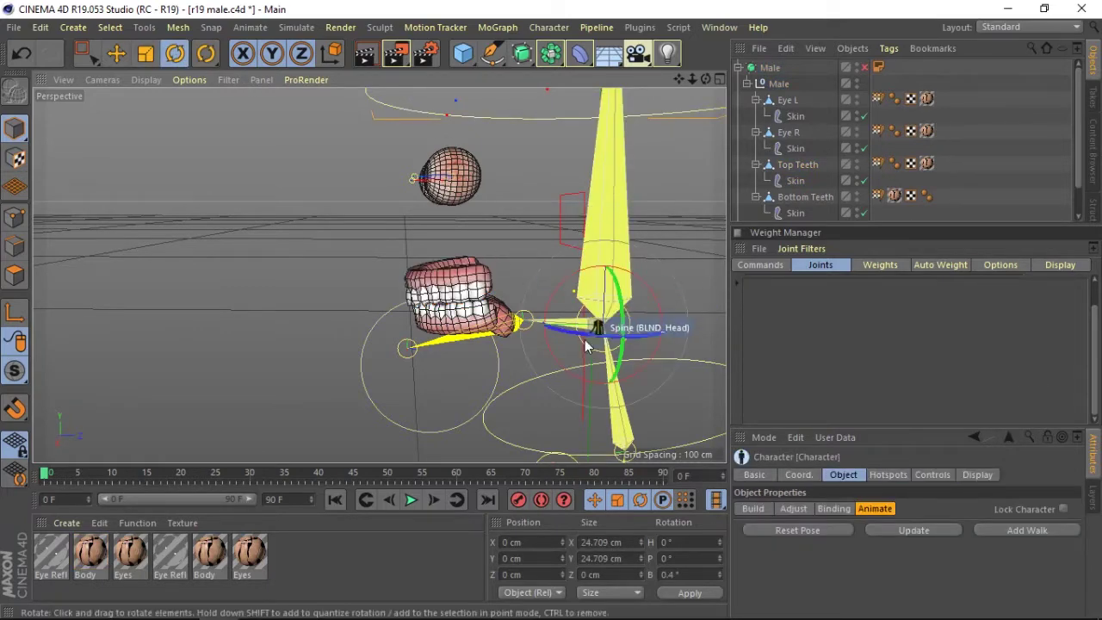
- Rotate the head controller to confirm the top teeth follow the head
mouse_move(595, 327)
left_mouse_down()
mouse_move(700, 343)
mouse_move(685, 30)
left_mouse_up()
mouse_move(379, 270)
left_mouse_down("alt")
mouse_move(451, 293)
mouse_move(332, 294)
left_mouse_up("alt")
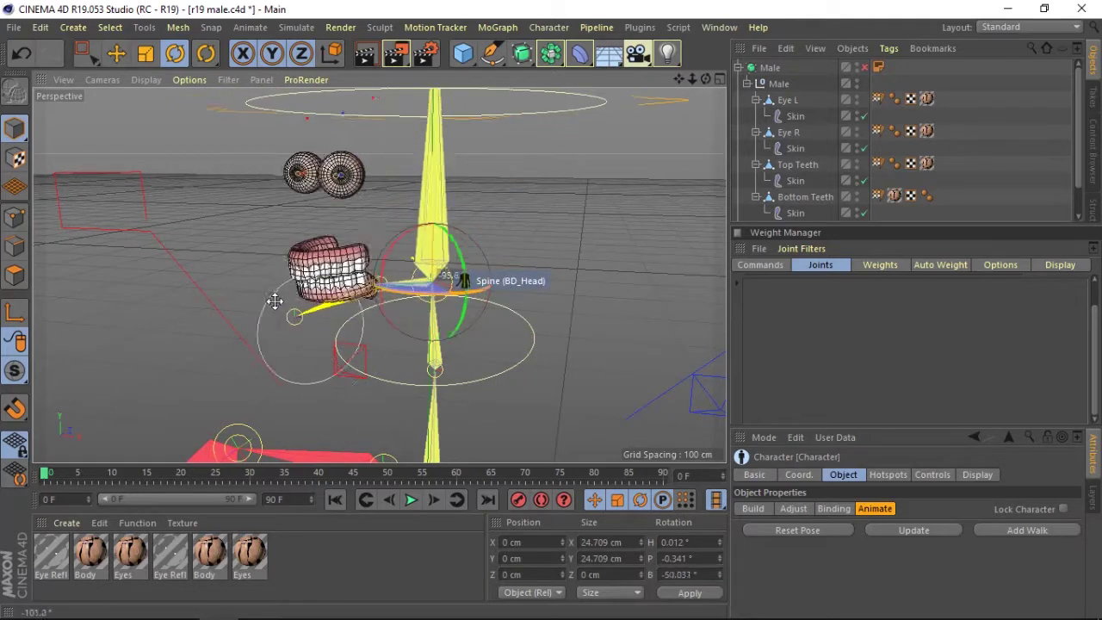
left_click_drag(331, 294, 476, 213)
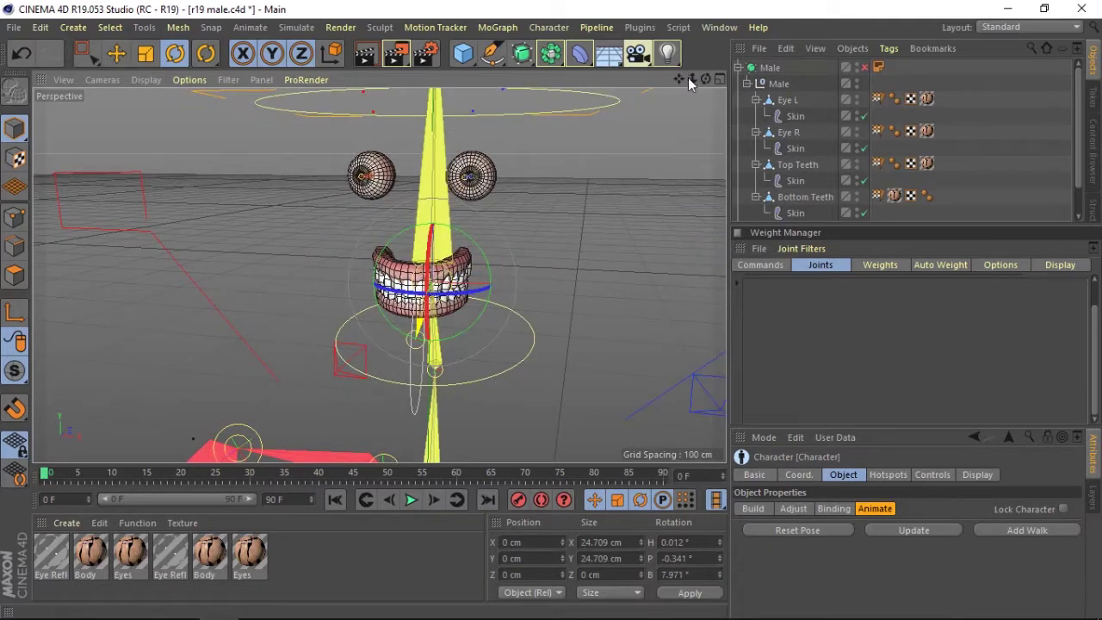
left_click_drag(692, 78, 655, 78)
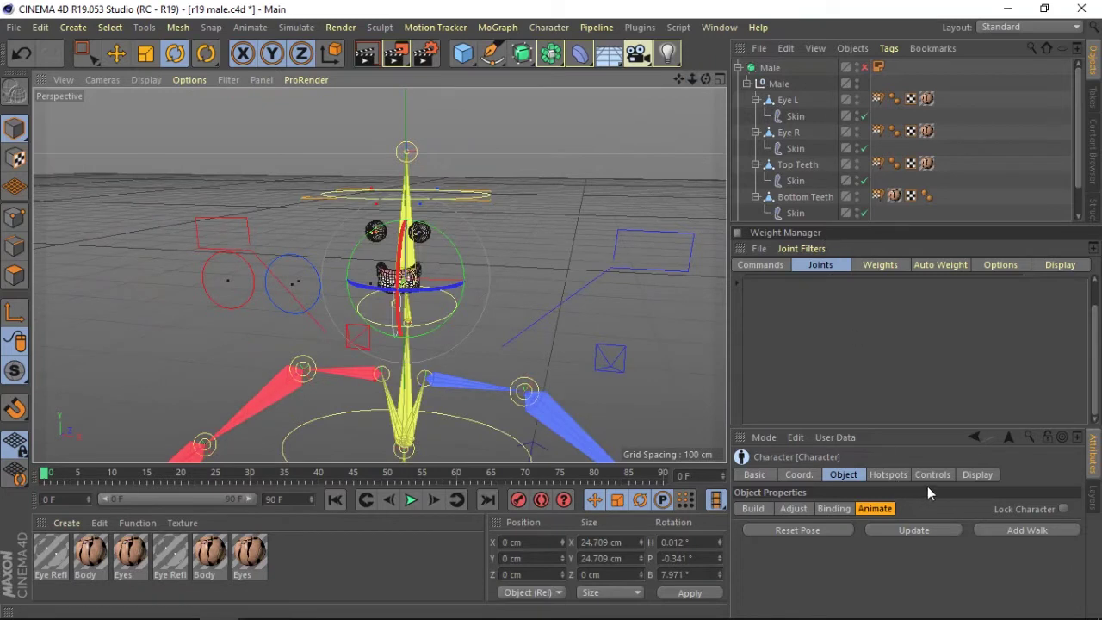
- Test the Follow Head slider on the right and left eye controllers
left_click(932, 476)
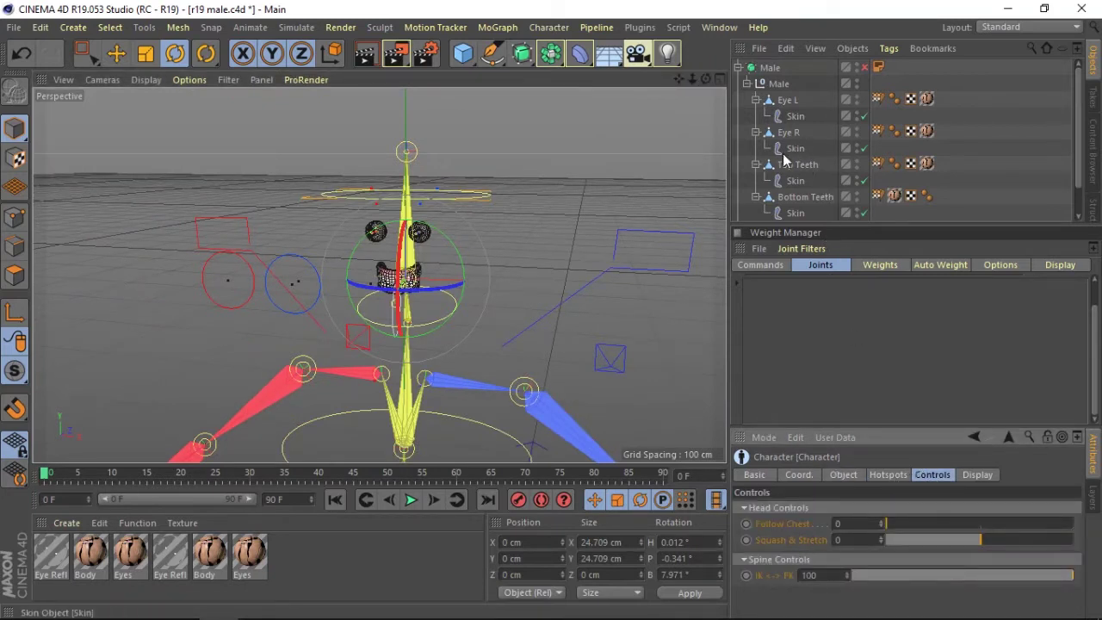
left_click(545, 201)
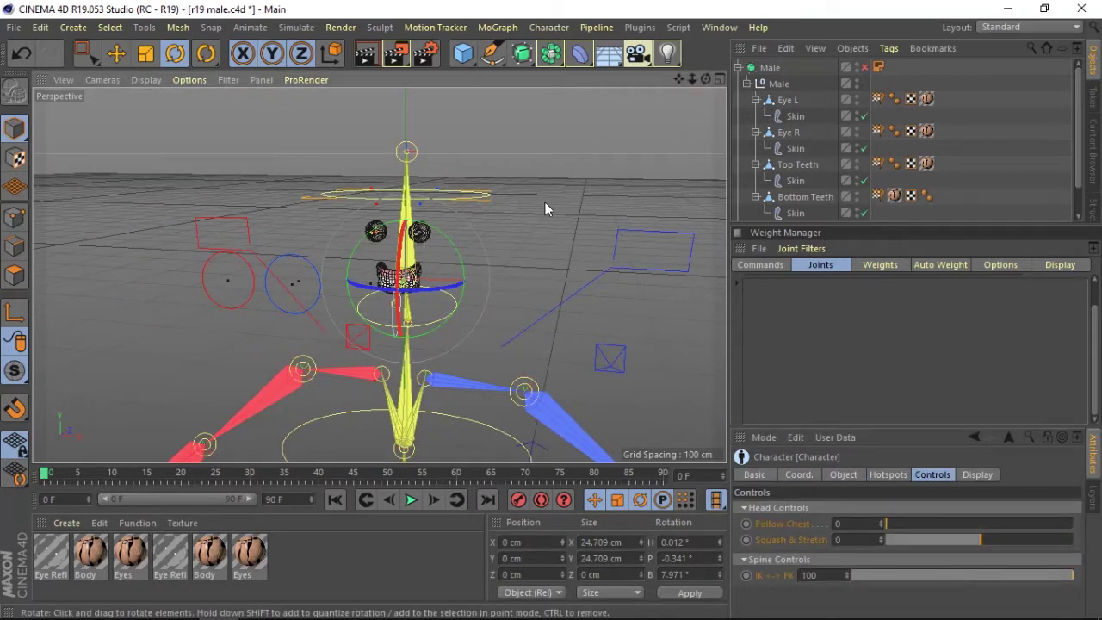
left_click(204, 285)
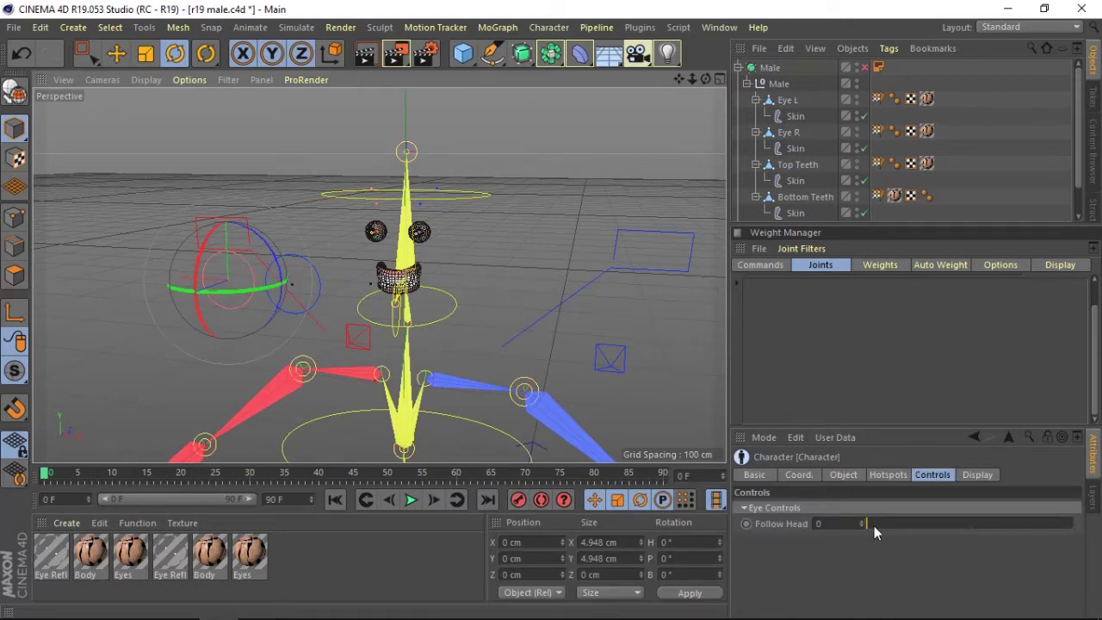
mouse_move(874, 526)
left_mouse_down()
mouse_move(849, 537)
mouse_move(1075, 527)
left_mouse_up()
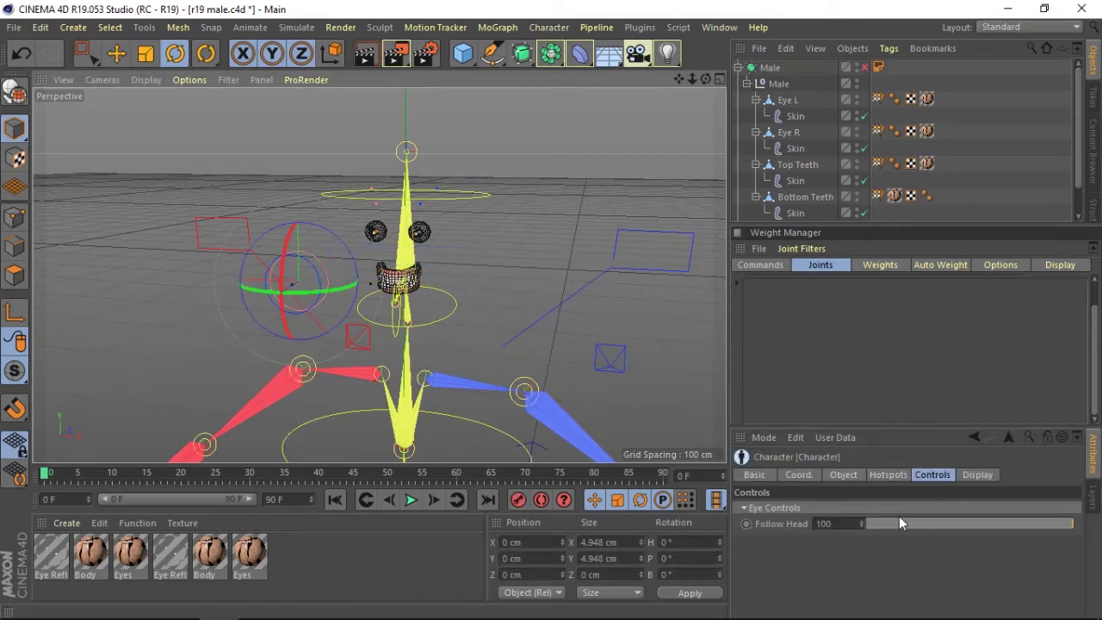
left_click(307, 288)
left_click(315, 281)
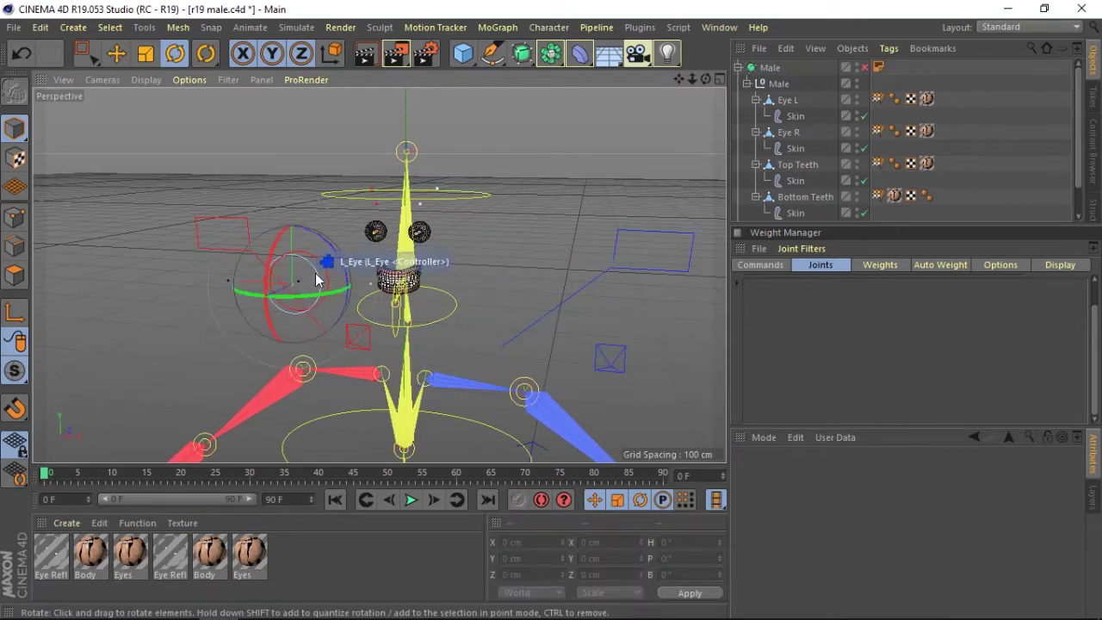
mouse_move(890, 526)
left_mouse_down()
mouse_move(876, 523)
mouse_move(1076, 525)
left_mouse_up()
- Tilt the head controller to about -24° bank, then collapse the Male hierarchy
left_click(476, 198)
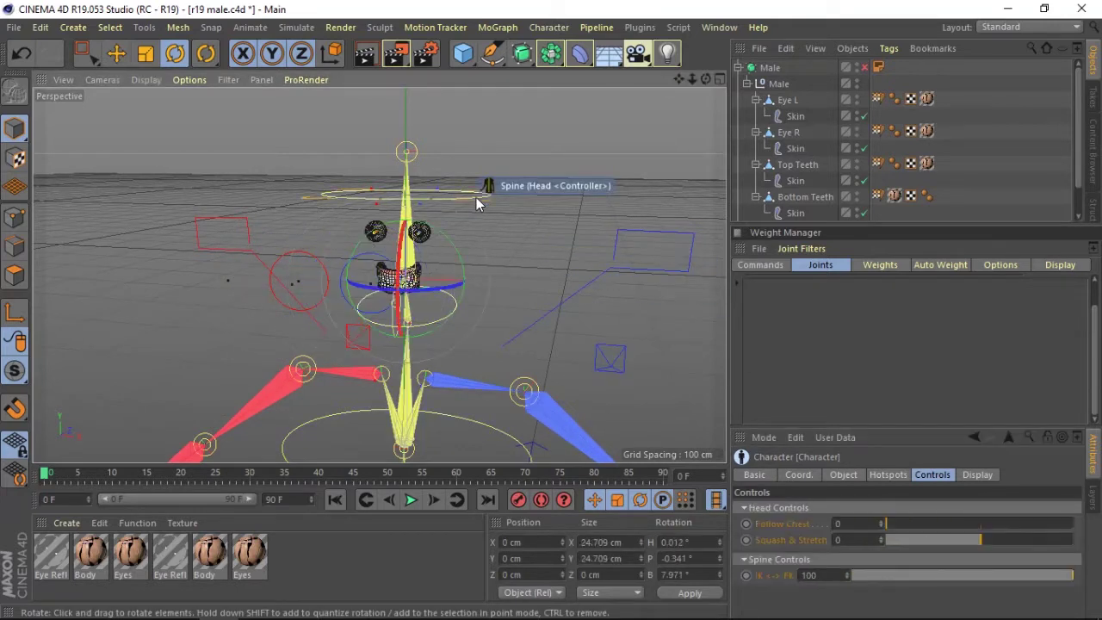
left_click_drag(449, 290, 313, 285)
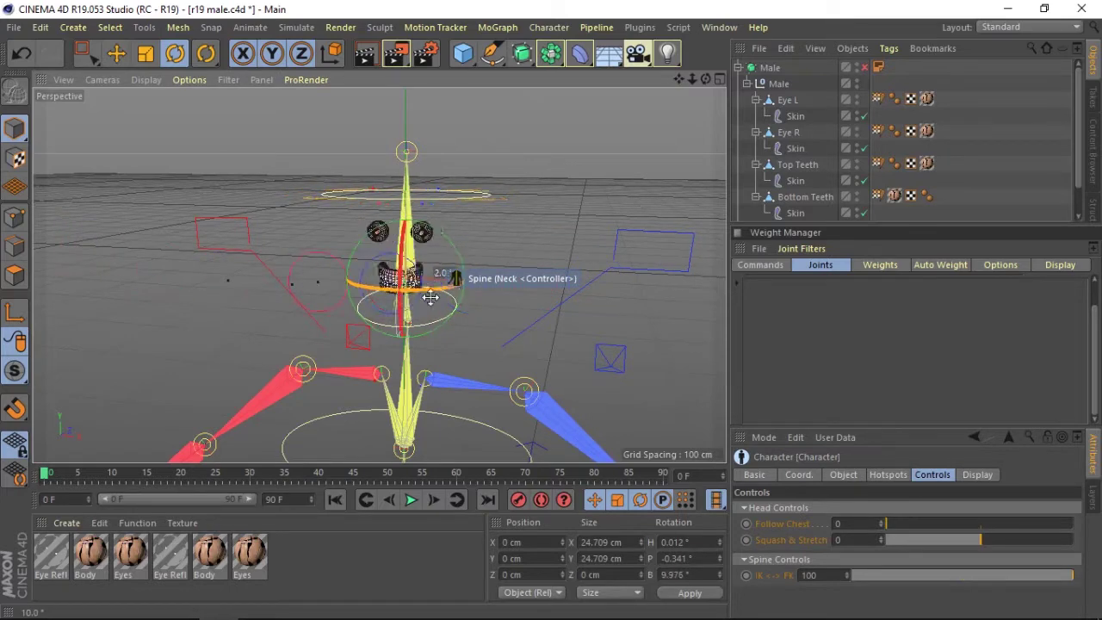
left_click_drag(313, 285, 379, 284)
left_click(747, 84)
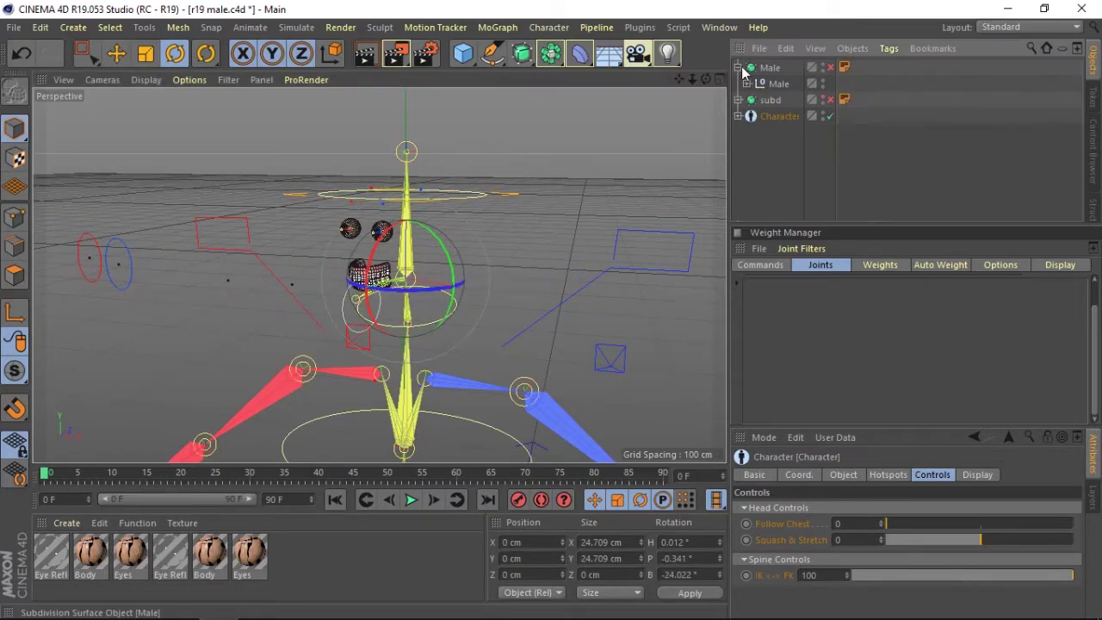
- Show the body mesh again and rotate the neck and head controllers to test deformation
left_click(824, 99)
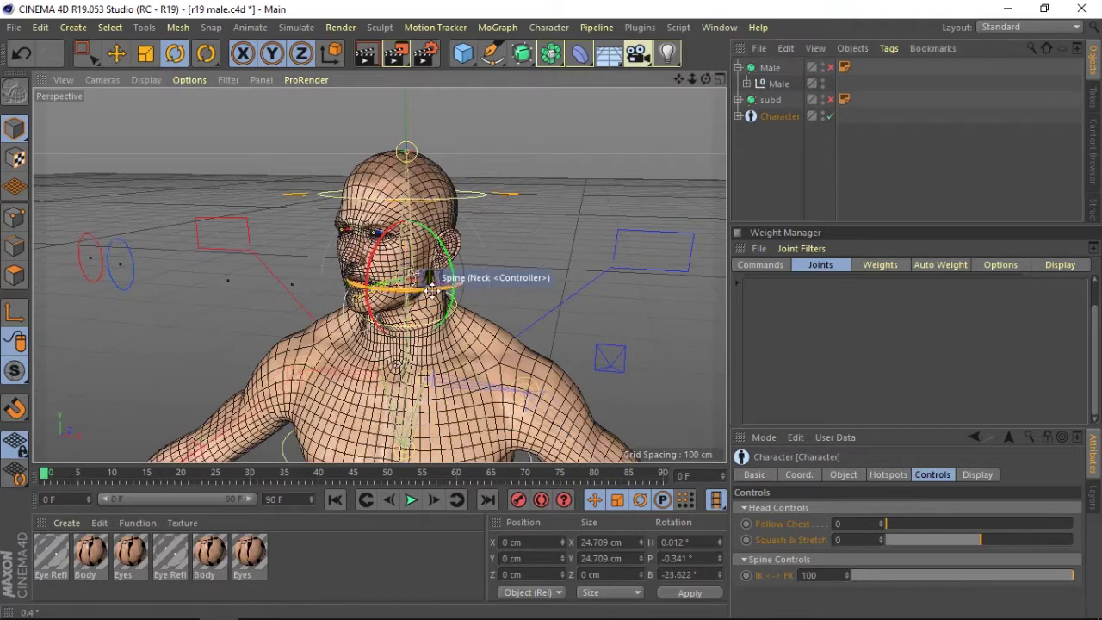
mouse_move(435, 289)
left_mouse_down()
mouse_move(551, 291)
mouse_move(448, 284)
left_mouse_up()
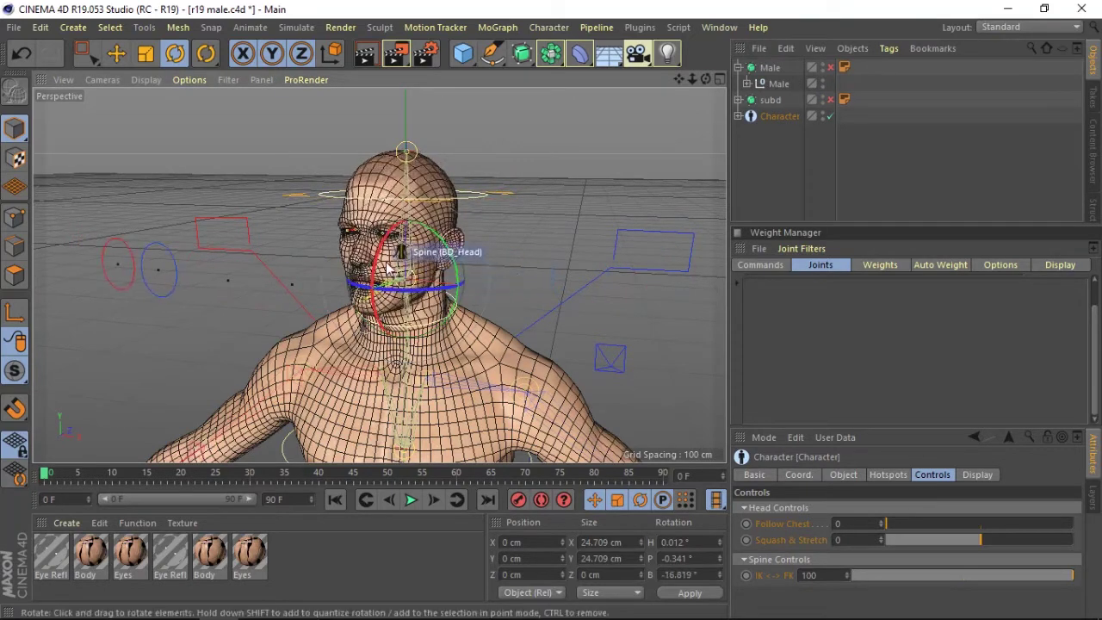
mouse_move(409, 250)
left_mouse_down()
mouse_move(388, 244)
mouse_move(489, 193)
left_mouse_up()
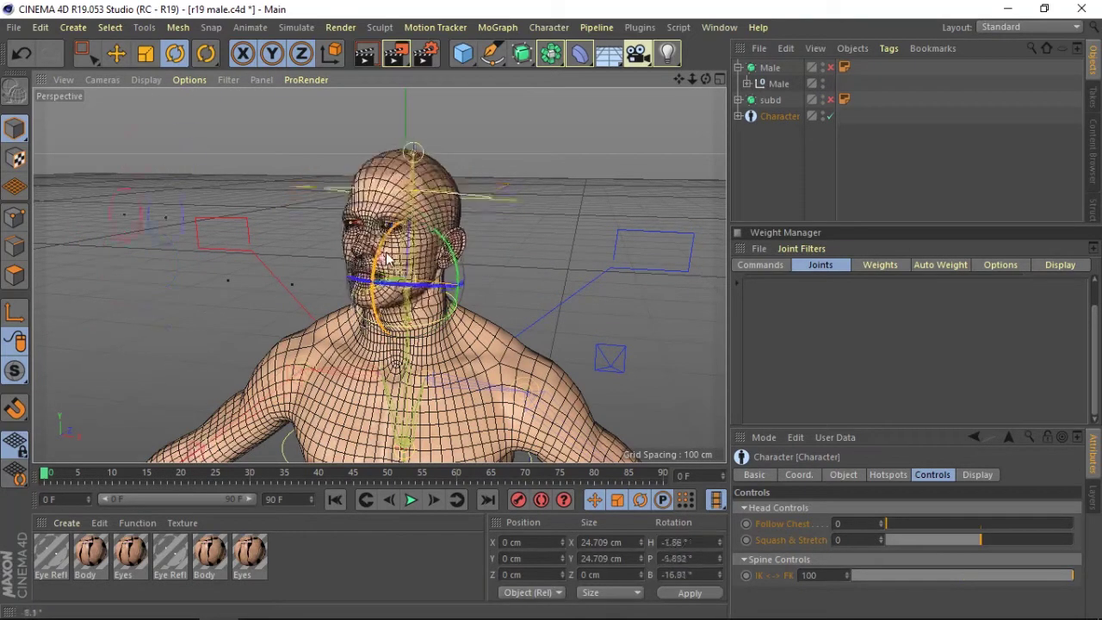
mouse_move(688, 85)
left_mouse_down()
mouse_move(698, 80)
mouse_move(654, 103)
left_mouse_up()
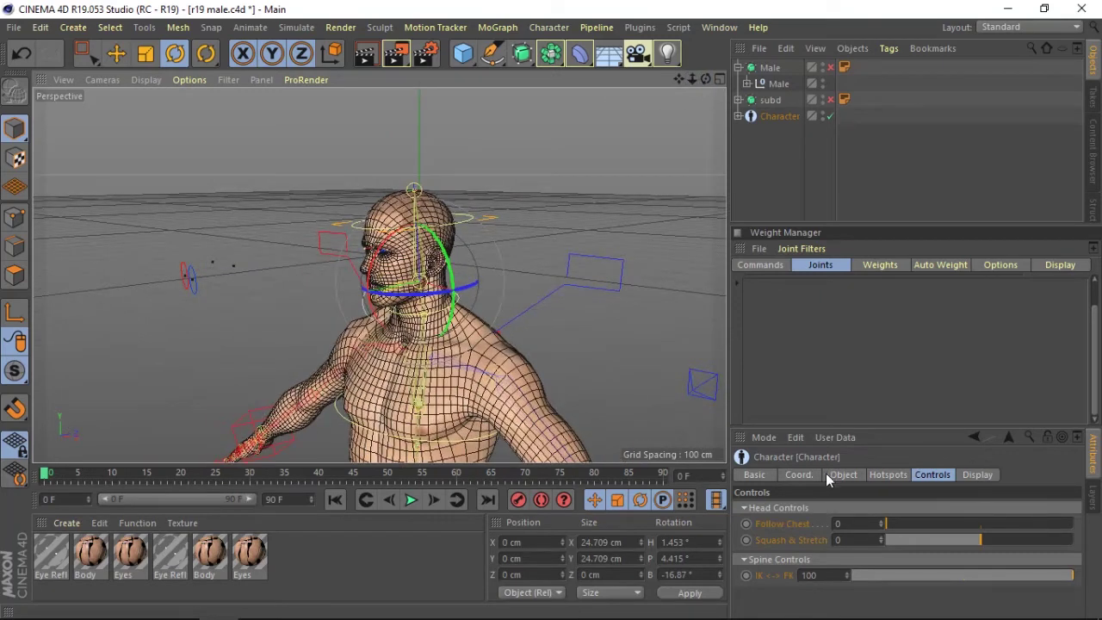
- Reset the character to its default pose from the Character Object properties
left_click(840, 474)
left_click(808, 531)
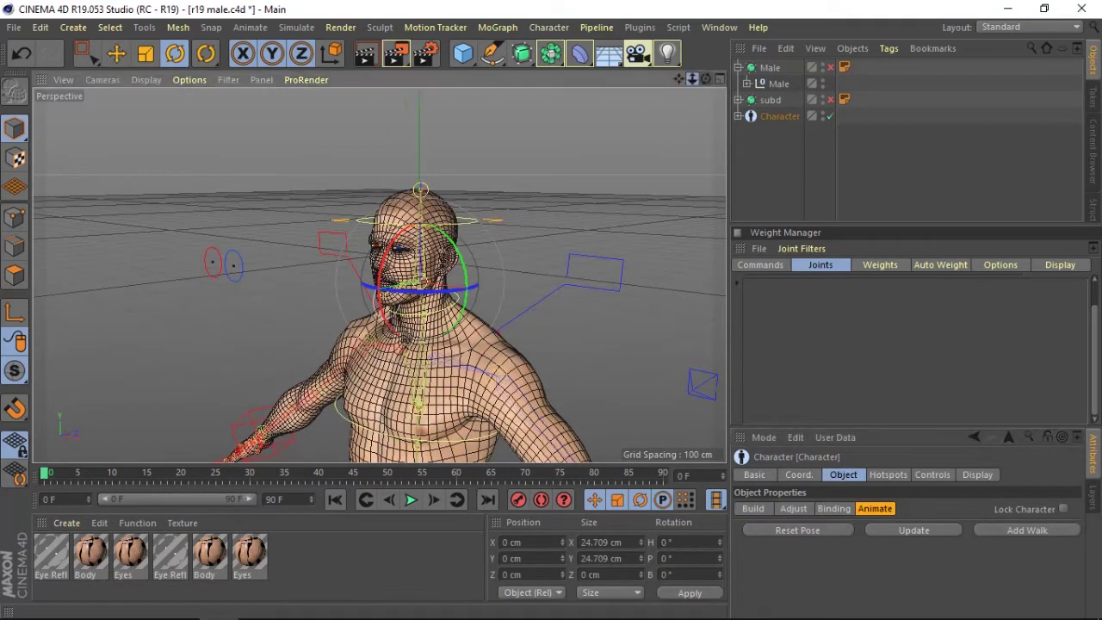
mouse_move(705, 78)
left_mouse_down()
mouse_move(676, 81)
mouse_move(701, 92)
mouse_move(672, 156)
left_mouse_up()
- Open the Body mesh's Weight tag and display BD_Spine_01_jnt's weights in the Weight Manager
left_click(775, 121)
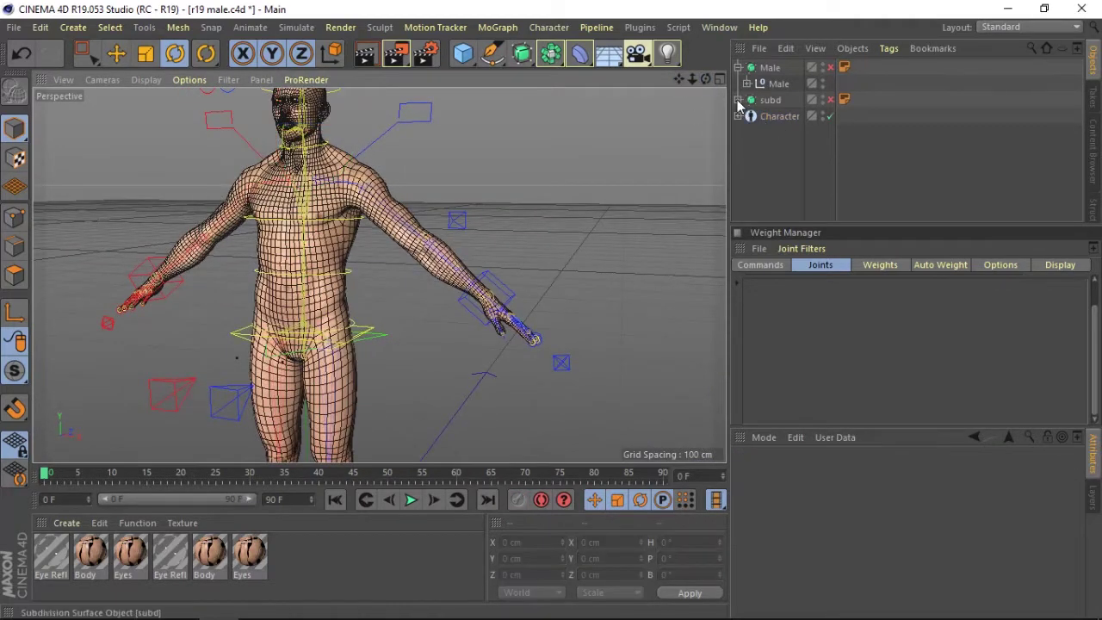
left_click(738, 101)
double_click(844, 115)
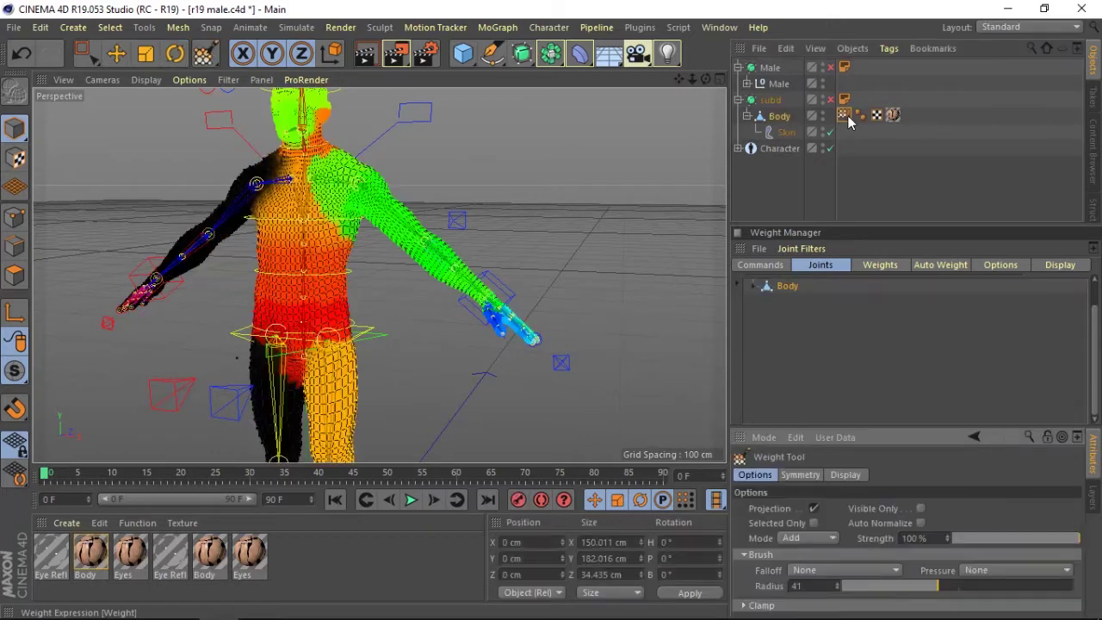
left_click(756, 281)
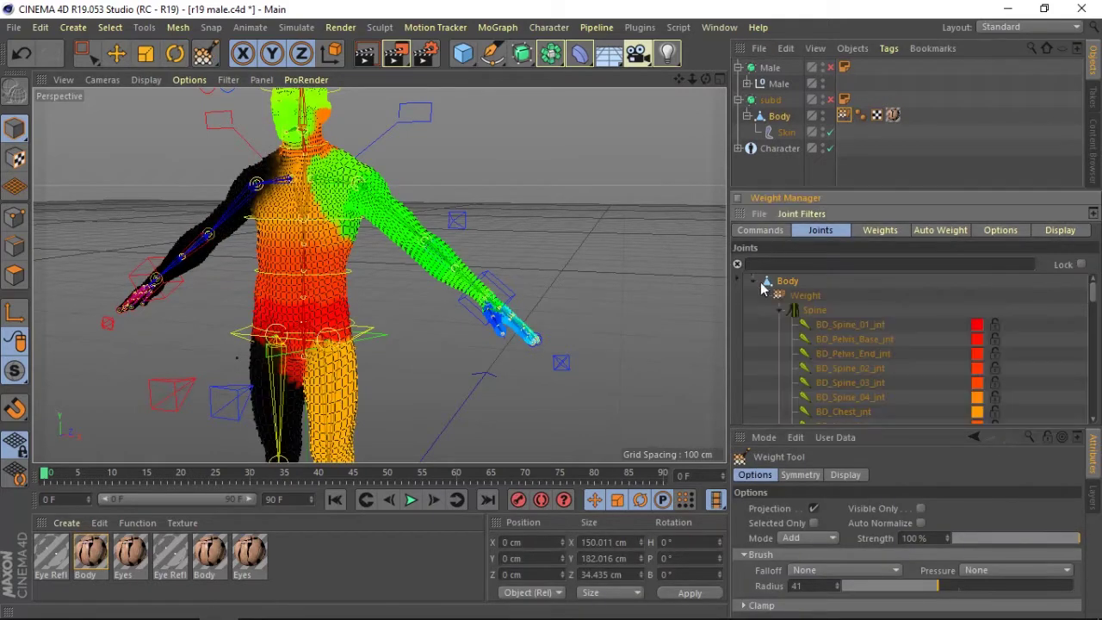
left_click(822, 325)
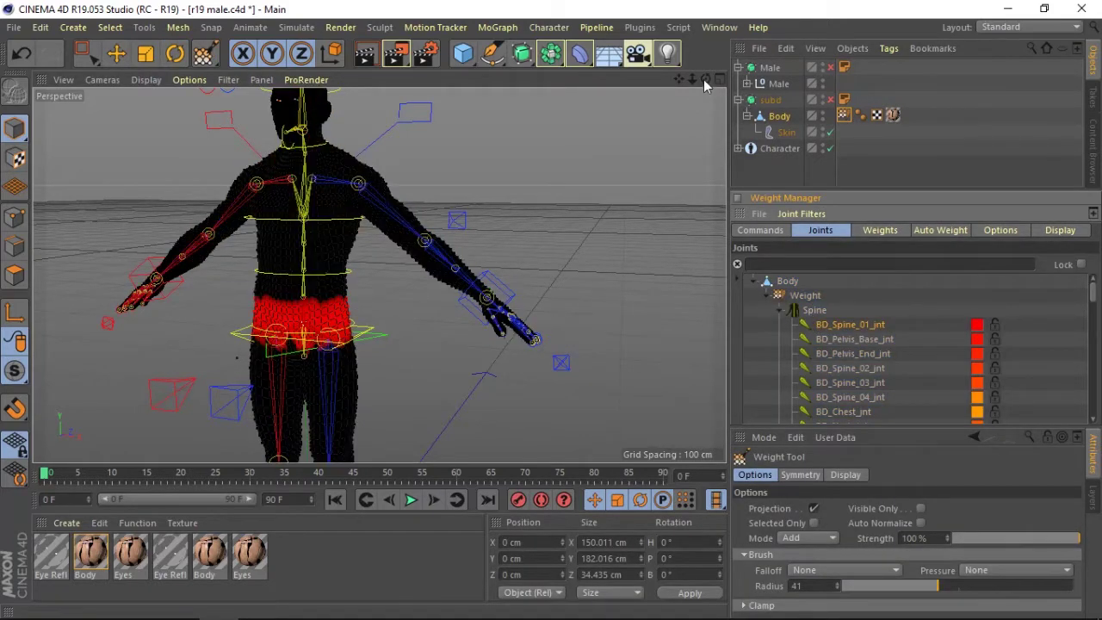
left_click_drag(703, 79, 741, 94)
- Check the L_Leg weights, return to BD_Spine_01_jnt's pelvis weights, and switch to four viewports
left_click(792, 310)
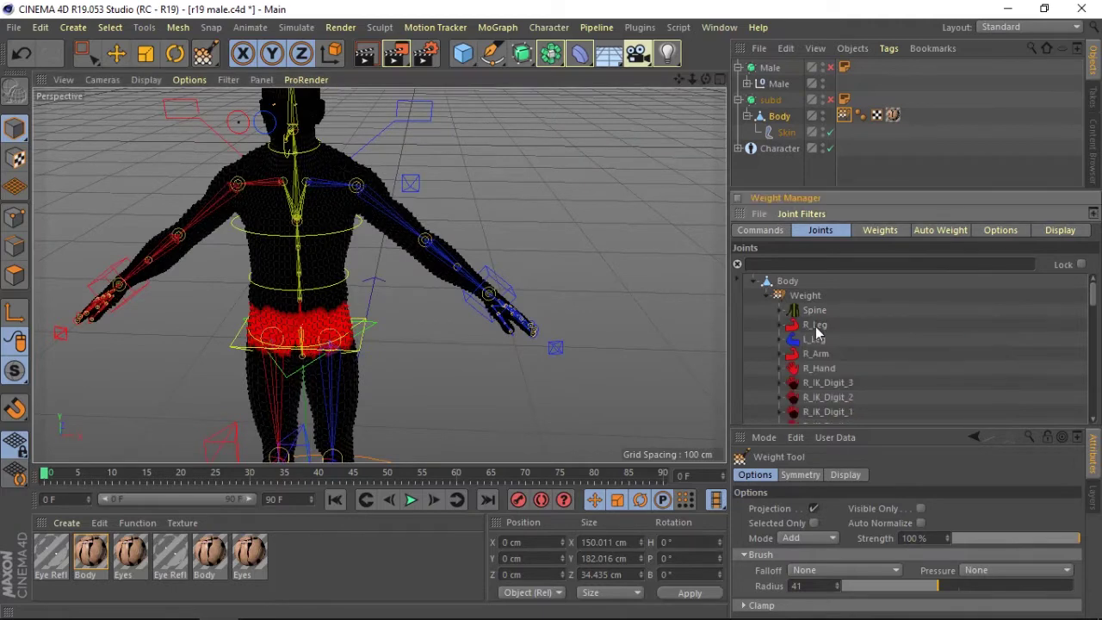
left_click(815, 340)
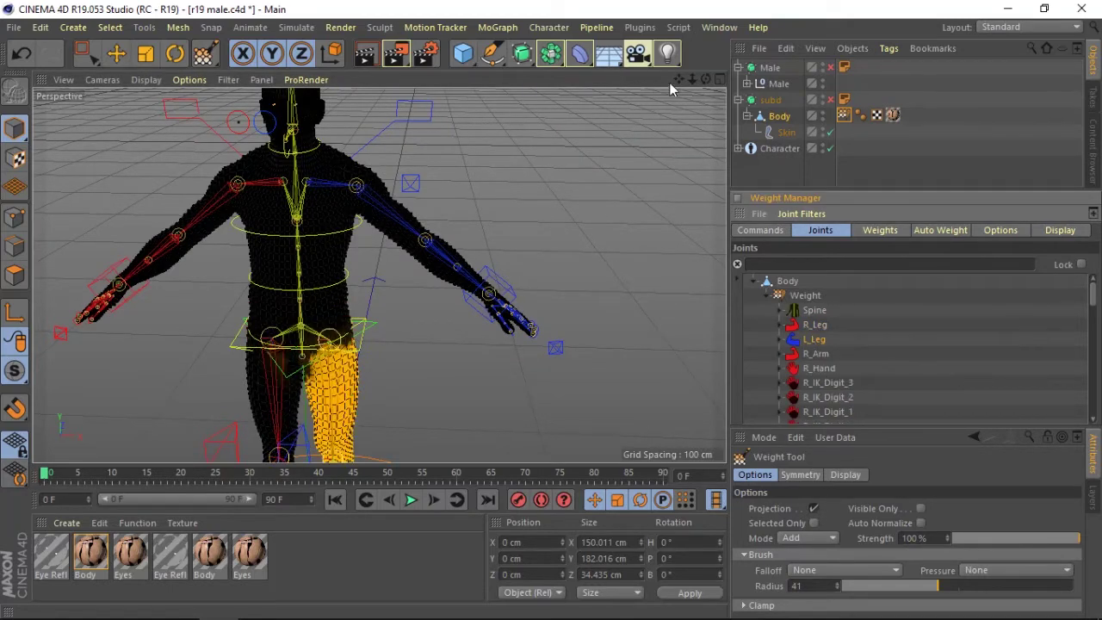
left_click_drag(679, 79, 696, 83)
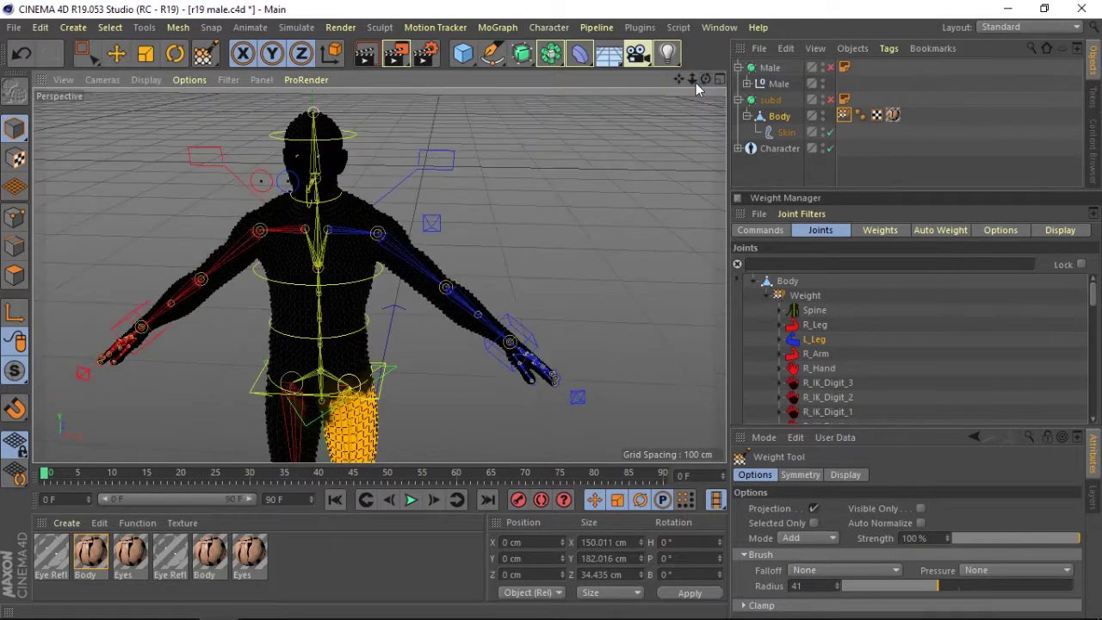
left_click(785, 311)
left_click(833, 331)
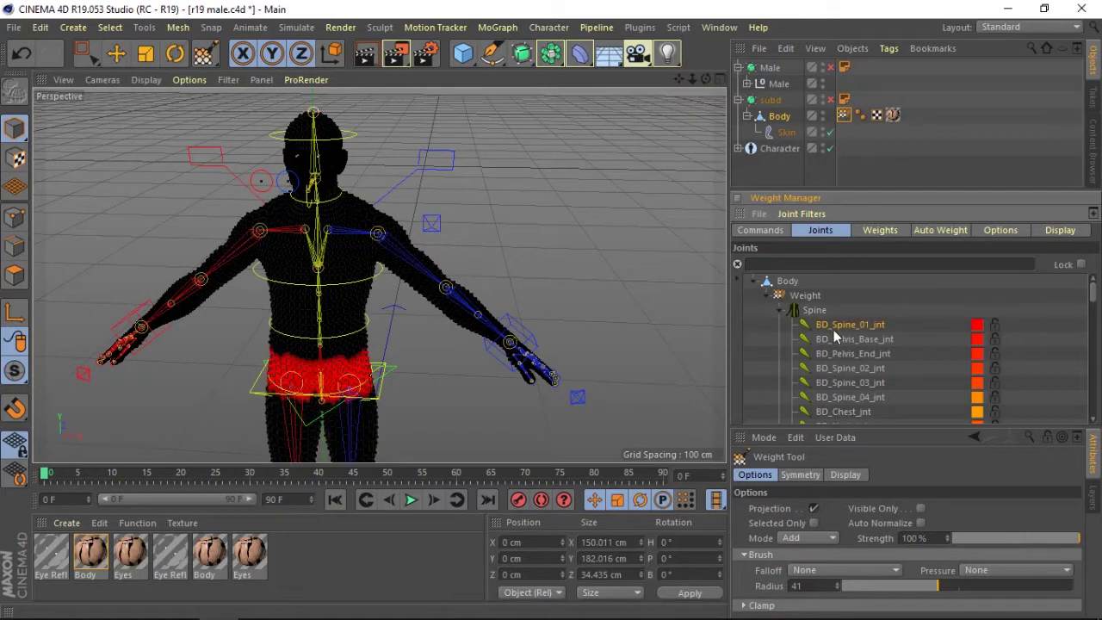
left_click(721, 80)
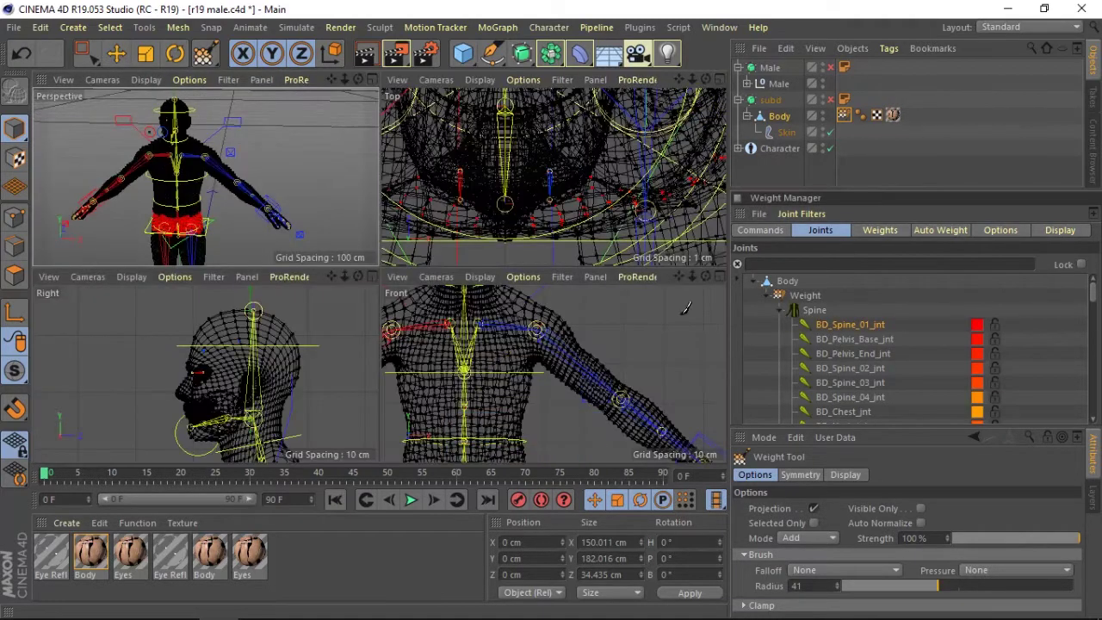
- Maximize the Front view and keep the Weight Tool in Add mode while adjusting brush strength
left_click(721, 277)
mouse_move(698, 81)
left_mouse_down()
mouse_move(689, 86)
mouse_move(710, 83)
mouse_move(689, 88)
left_mouse_up()
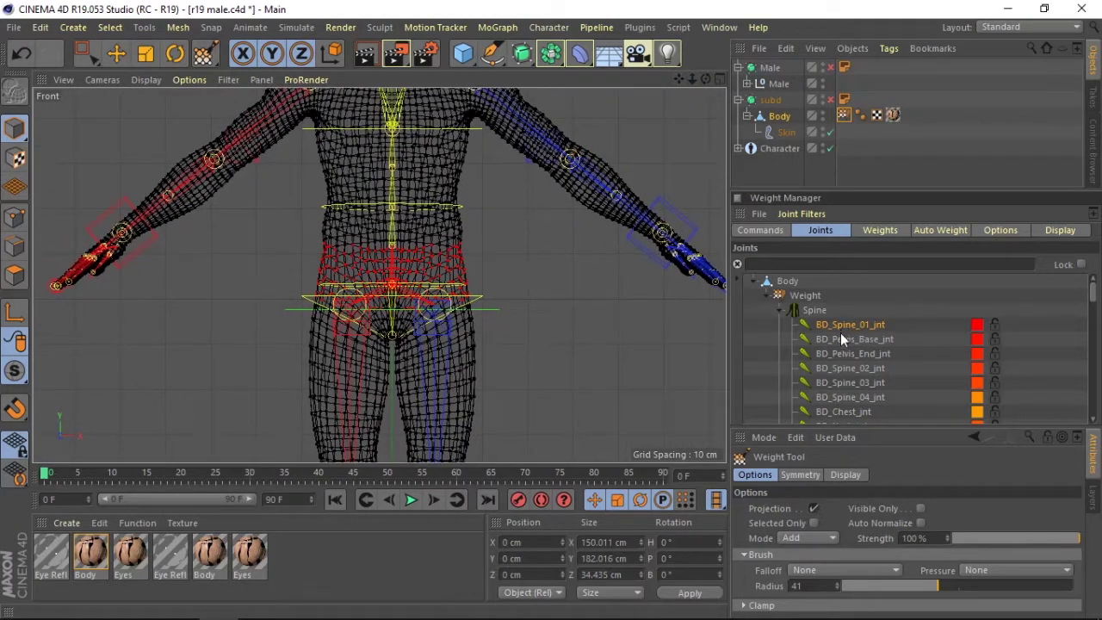
left_click(843, 120)
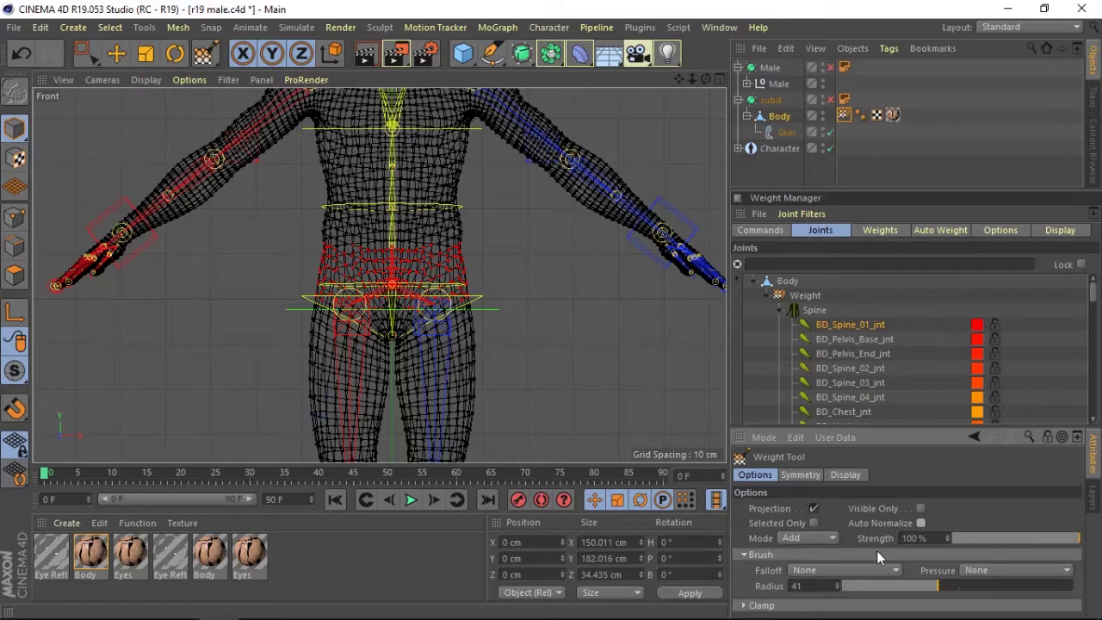
left_click(809, 538)
left_click(805, 376)
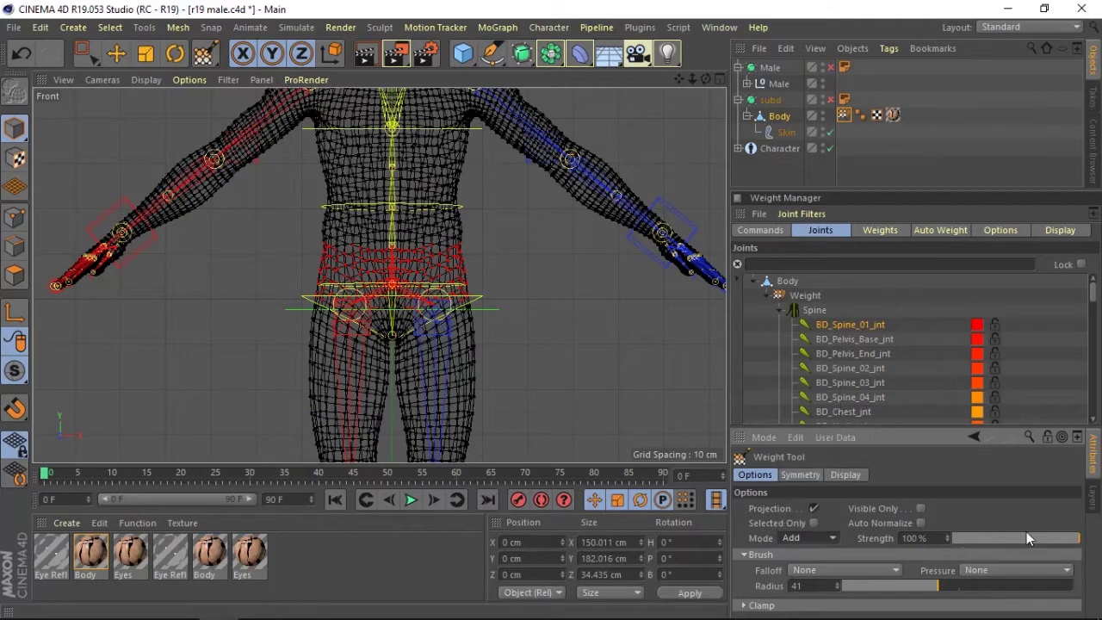
left_click_drag(1027, 538, 1001, 539)
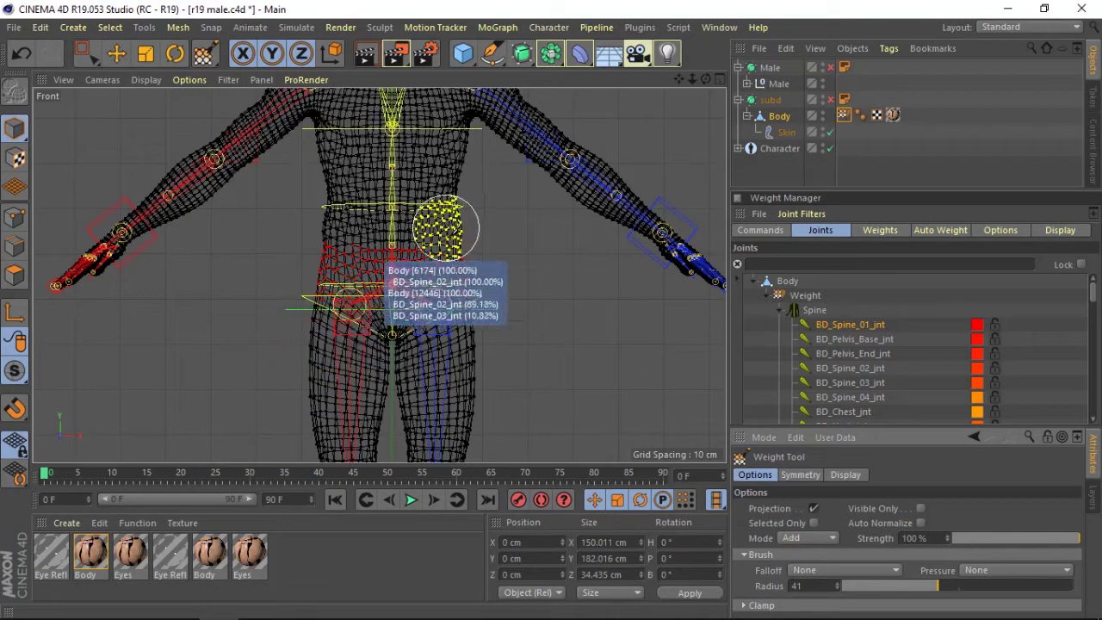
- Zoom in on the pelvis and display BD_Pelvis_Base_jnt's weights
scroll(379, 275, "up", 3)
scroll(426, 166, "up", 2)
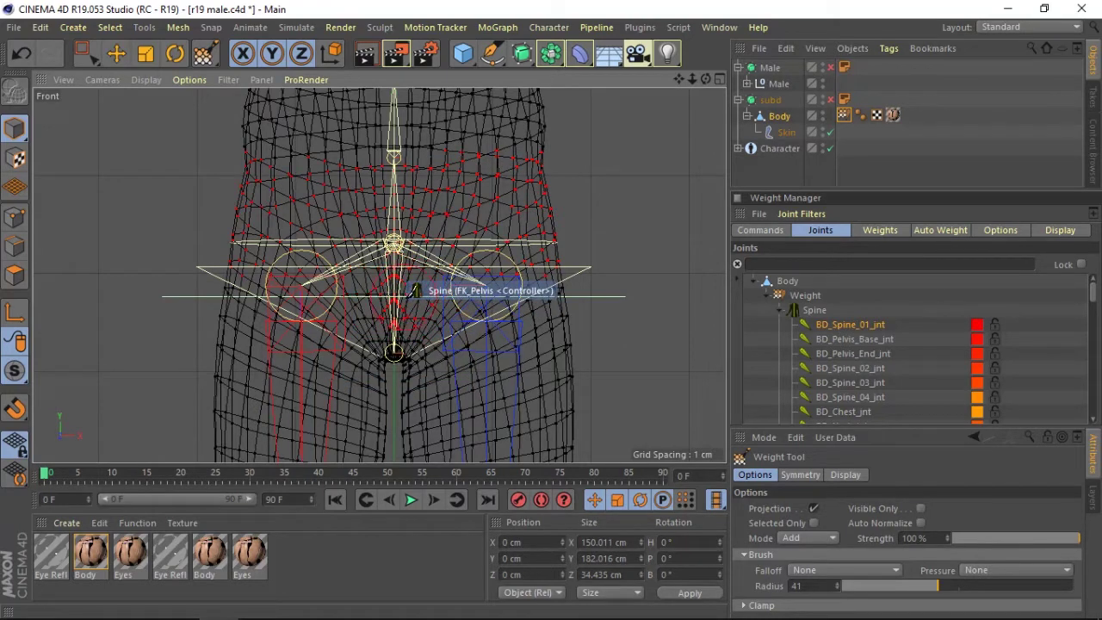
left_click(836, 340)
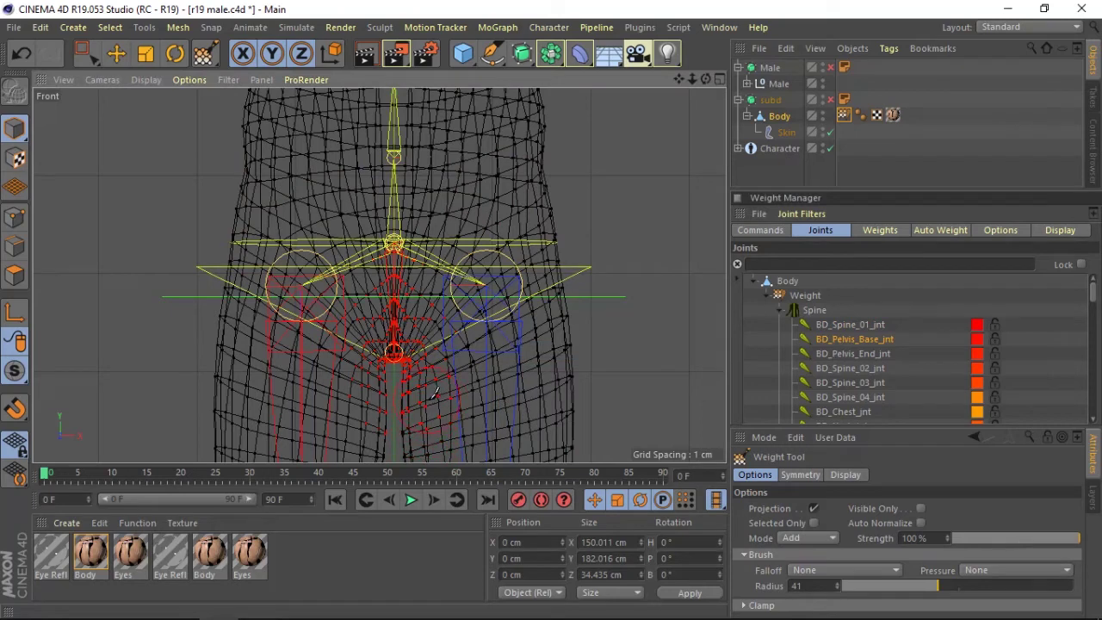
scroll(439, 387, "down", 2)
scroll(448, 374, "down", 2)
scroll(461, 362, "down", 2)
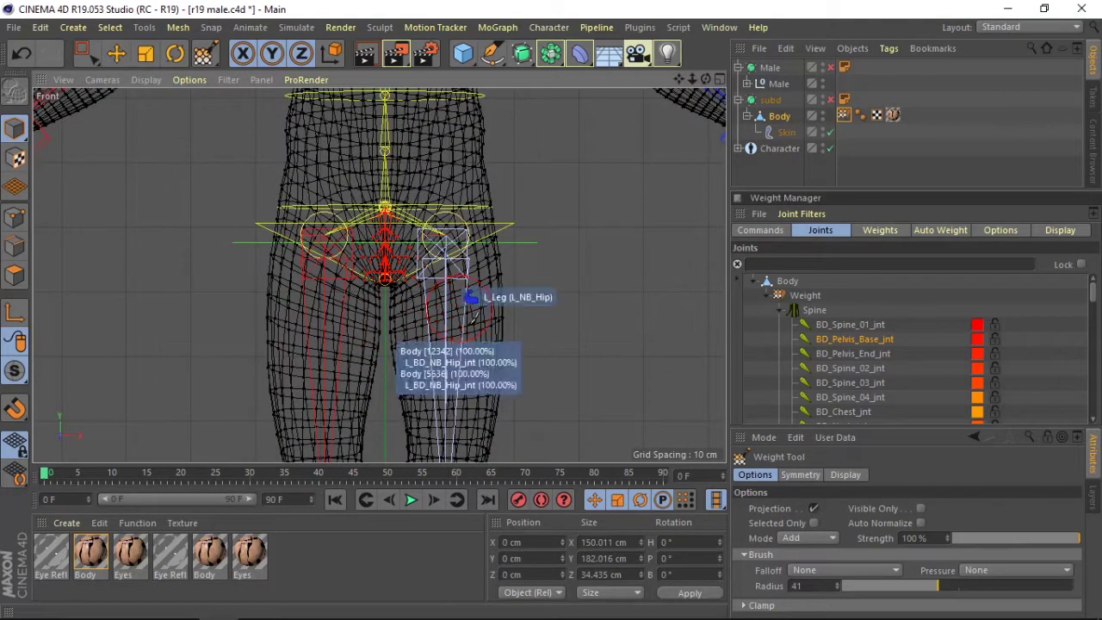
- Enable Weight Tool symmetry in Name mode with L and R prefixes, mirroring across YZ
left_click(801, 475)
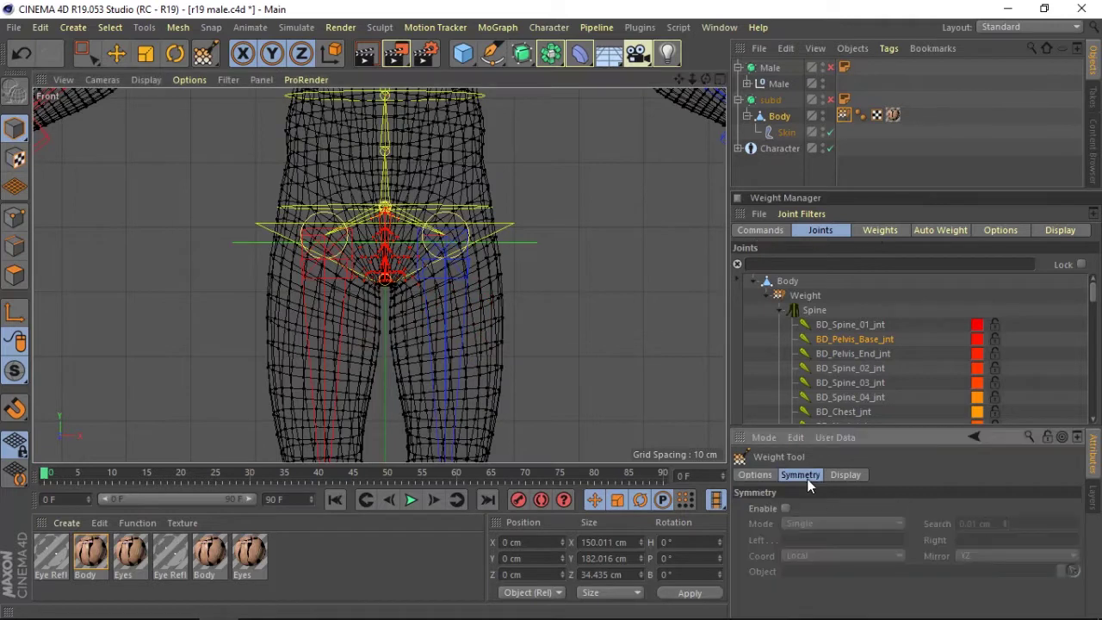
left_click(787, 508)
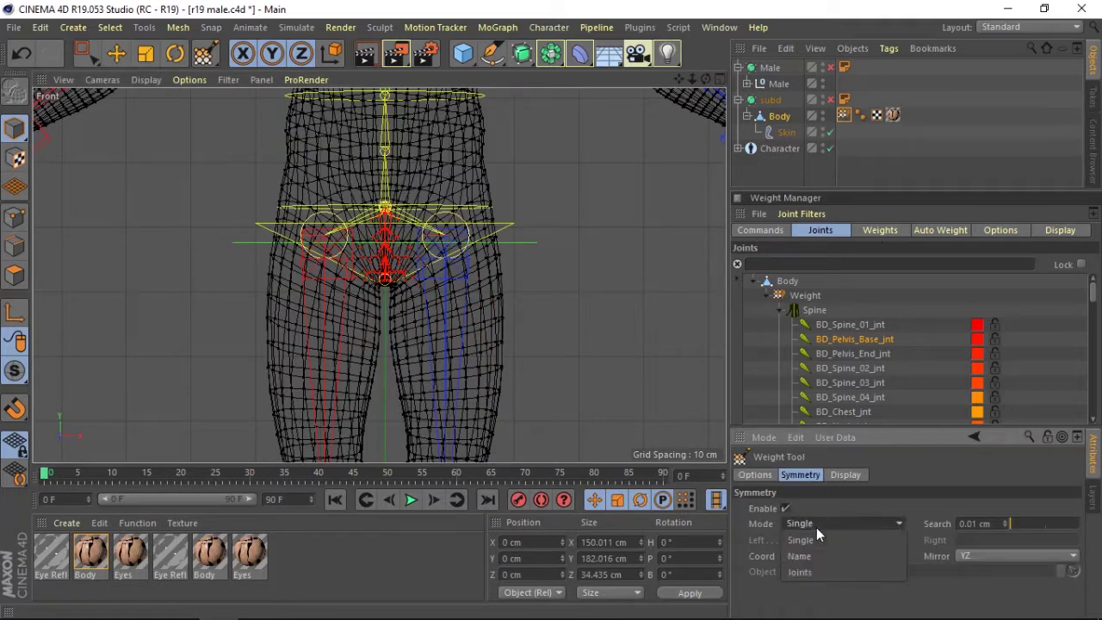
left_click(817, 525)
left_click(809, 556)
left_click(800, 540)
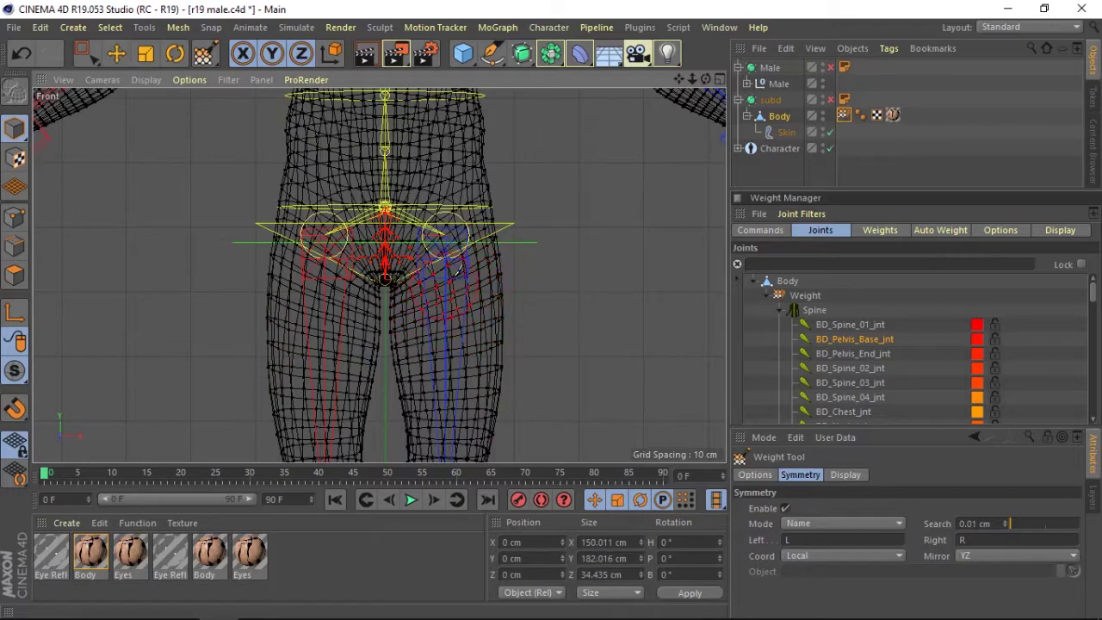
- Paint BD_Pelvis_Base_jnt weights around the hips and BD_Spine_01_jnt weights across the waist
left_click_drag(694, 77, 680, 137)
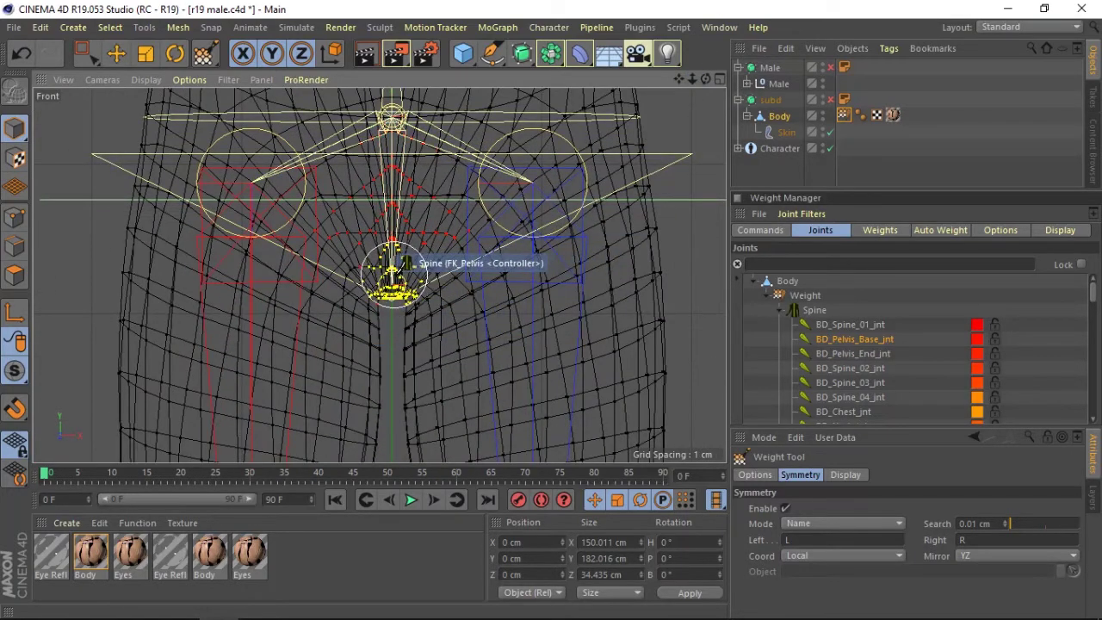
mouse_move(397, 286)
left_mouse_down()
mouse_move(419, 197)
mouse_move(431, 197)
mouse_move(422, 274)
left_mouse_up()
left_click(886, 326)
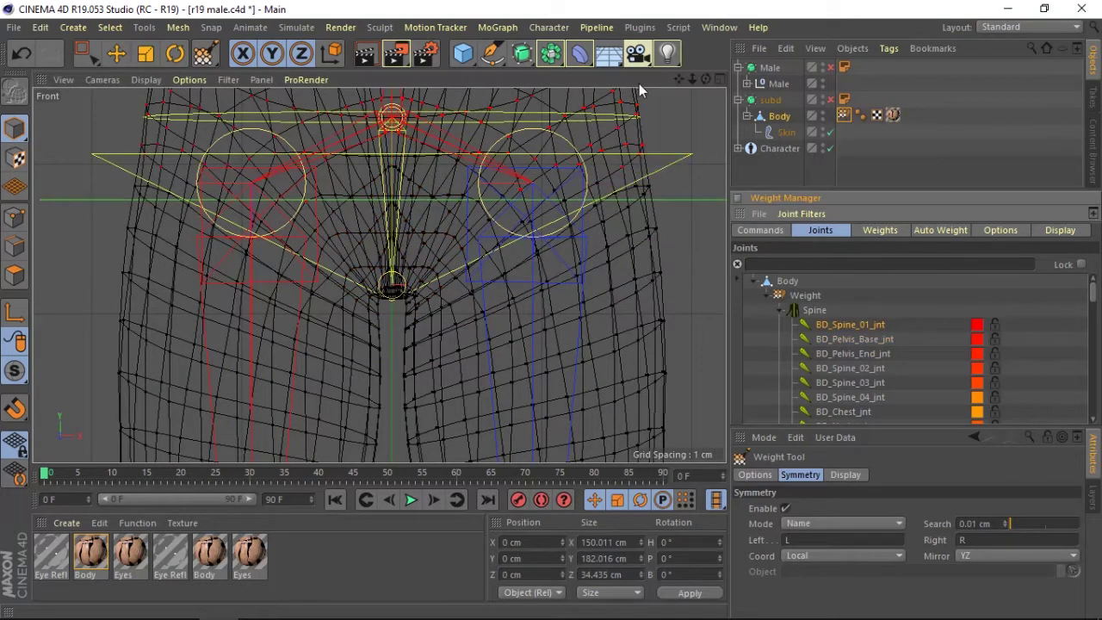
scroll(380, 276, "down", 3)
left_click_drag(674, 79, 674, 164)
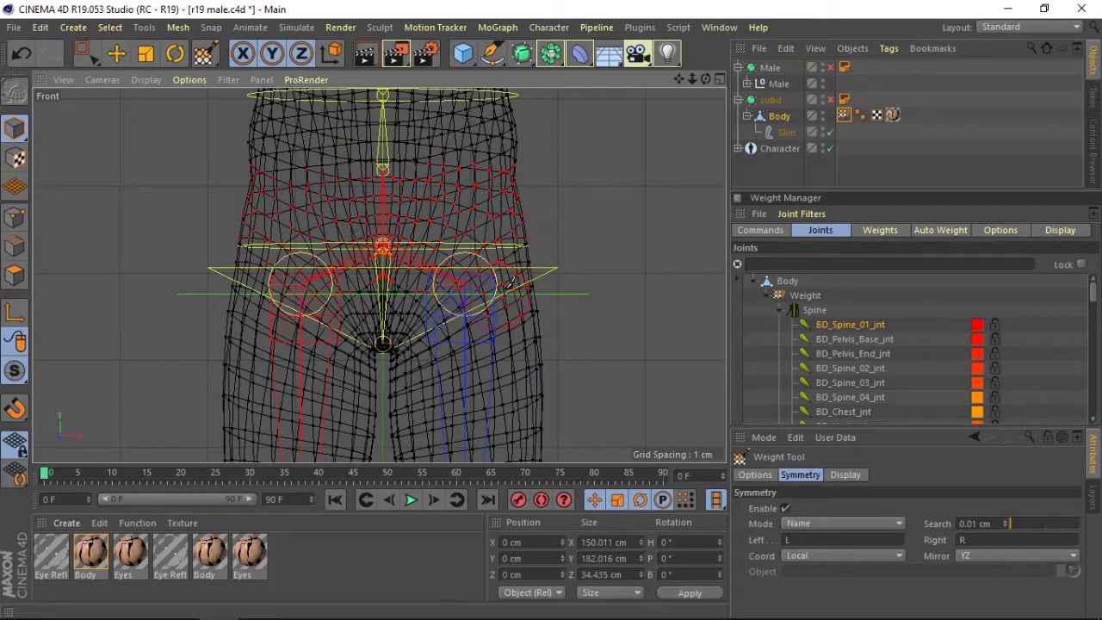
left_click_drag(529, 143, 442, 138)
- Compare BD_Pelvis_End_jnt, BD_Spine_01_jnt and BD_Spine_02_jnt weights, then move up to BD_Spine_03_jnt
left_click(836, 353)
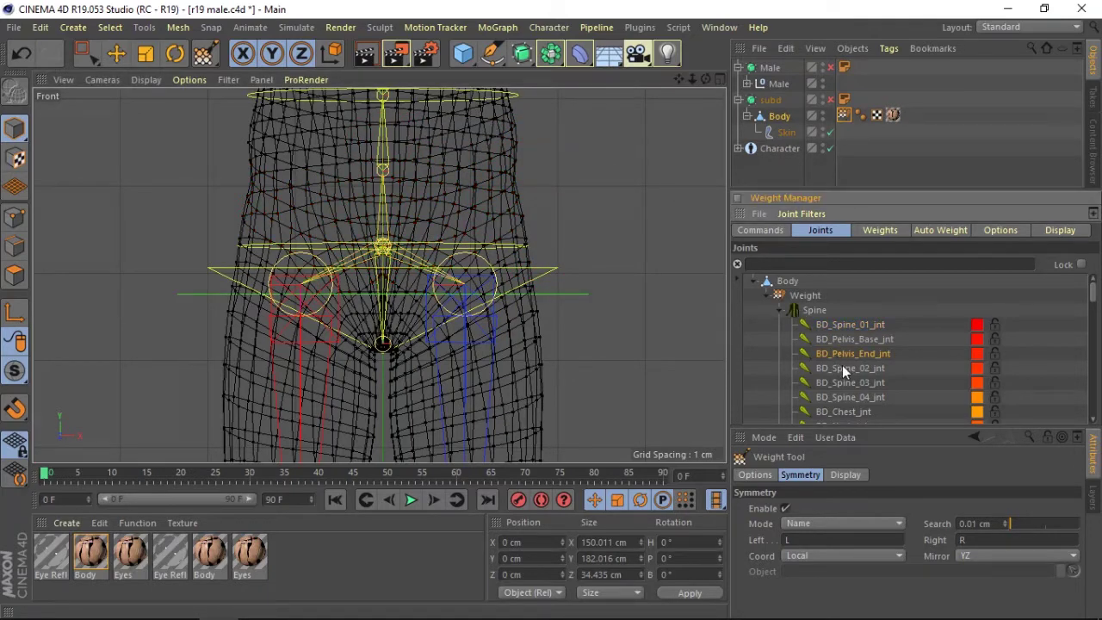
left_click_drag(679, 80, 680, 82)
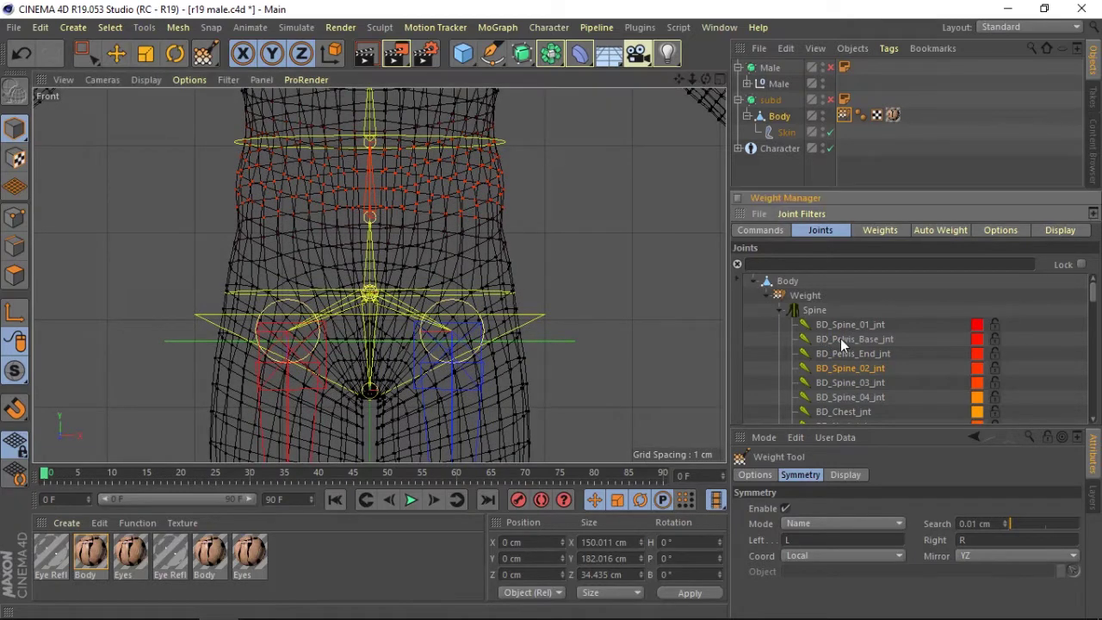
left_click(850, 326)
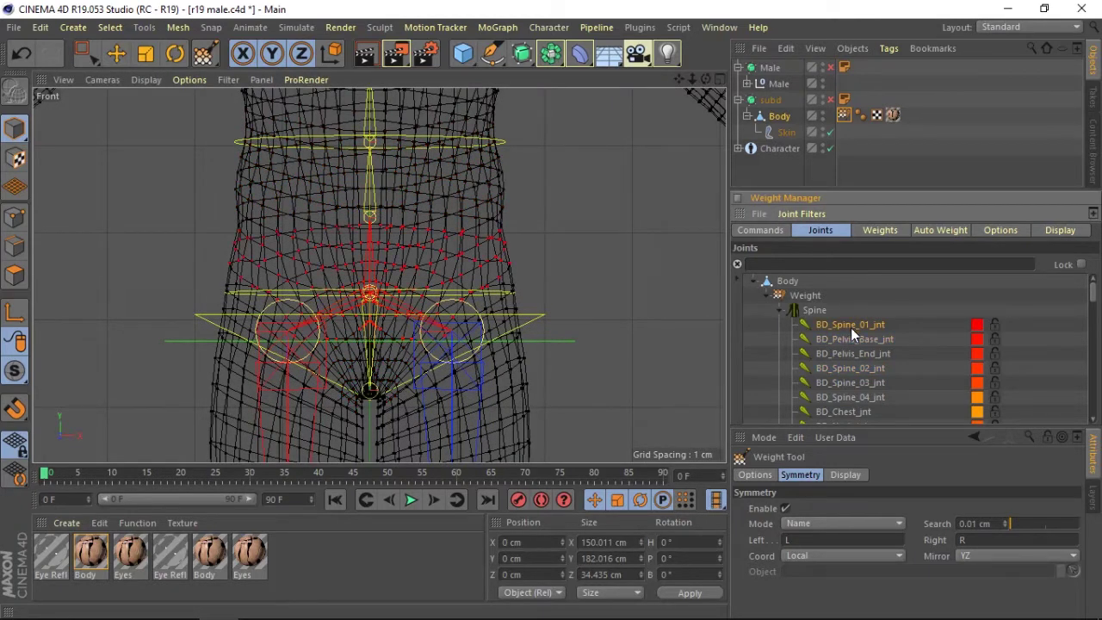
left_click(850, 352)
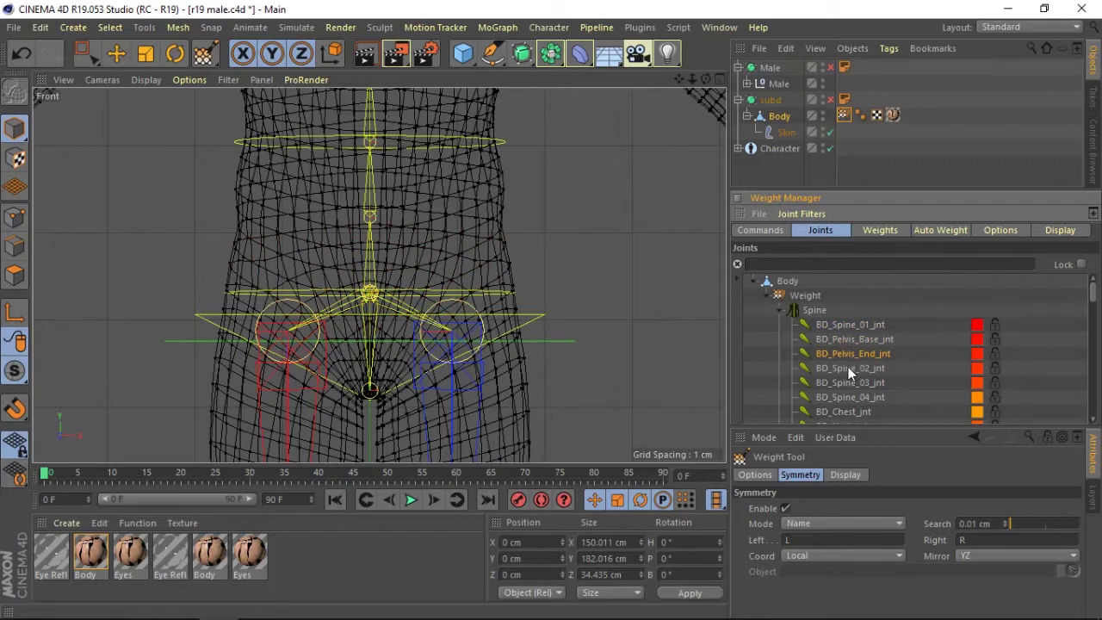
left_click(848, 368)
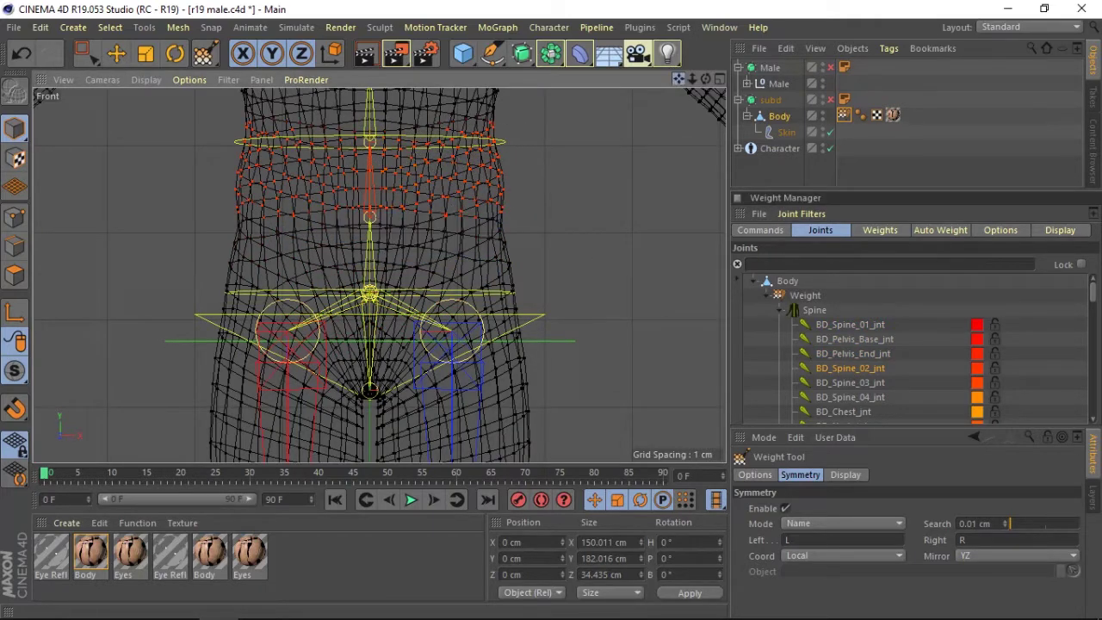
left_click_drag(680, 78, 680, 195)
left_click(853, 382)
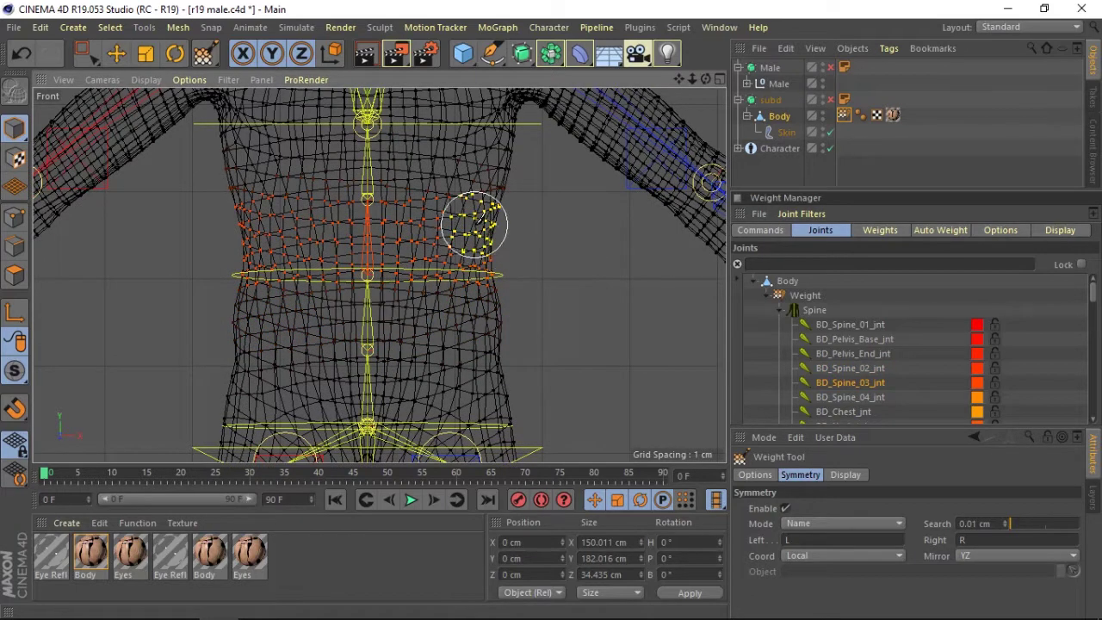
- Paint BD_Spine_04_jnt weights across the upper chest on both sides
left_click(850, 397)
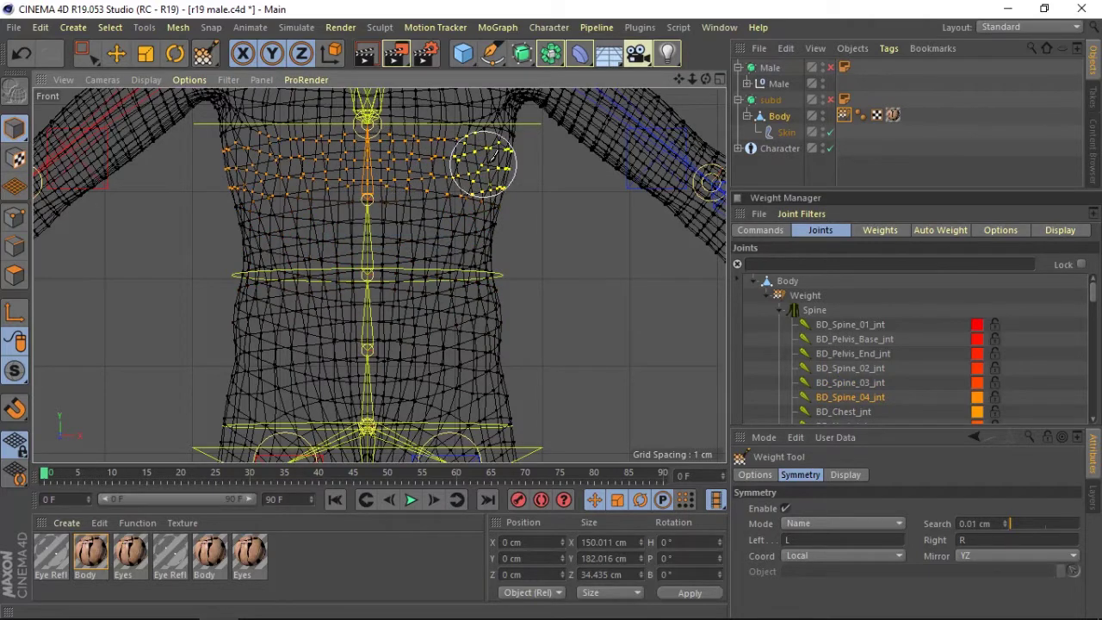
mouse_move(480, 148)
left_mouse_down()
mouse_move(509, 135)
mouse_move(505, 147)
mouse_move(435, 160)
left_mouse_up()
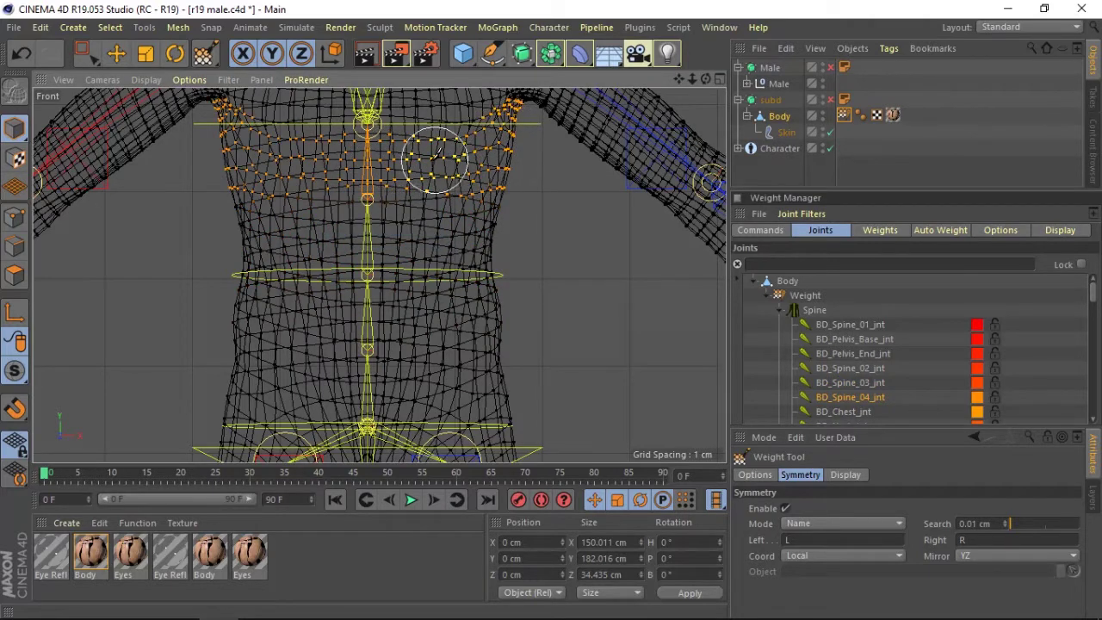
left_click_drag(679, 78, 669, 173)
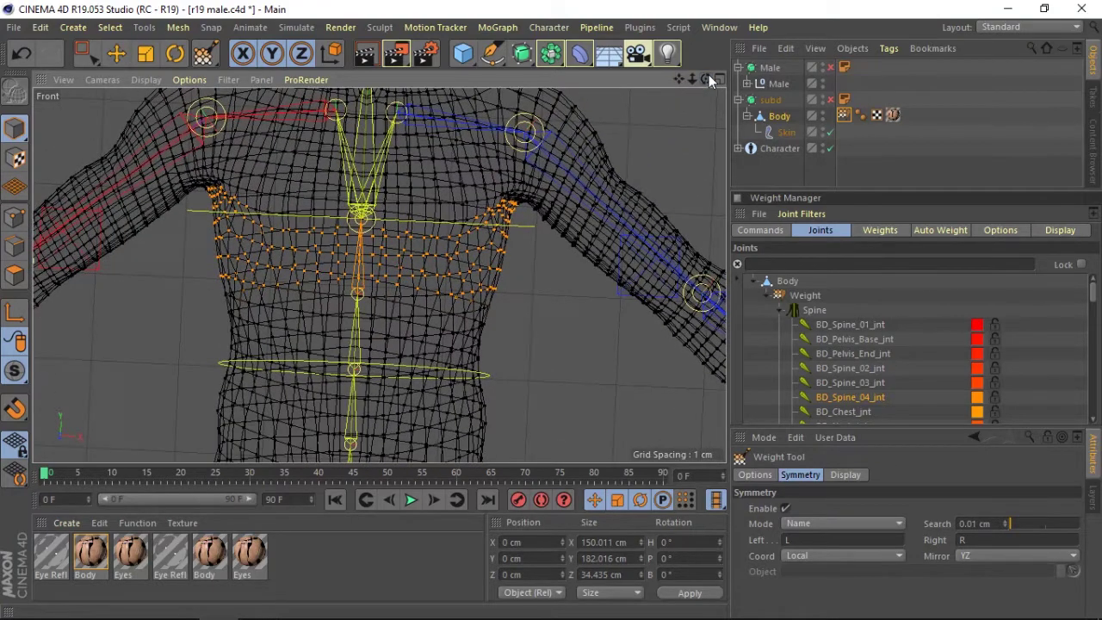
left_click_drag(707, 78, 690, 77)
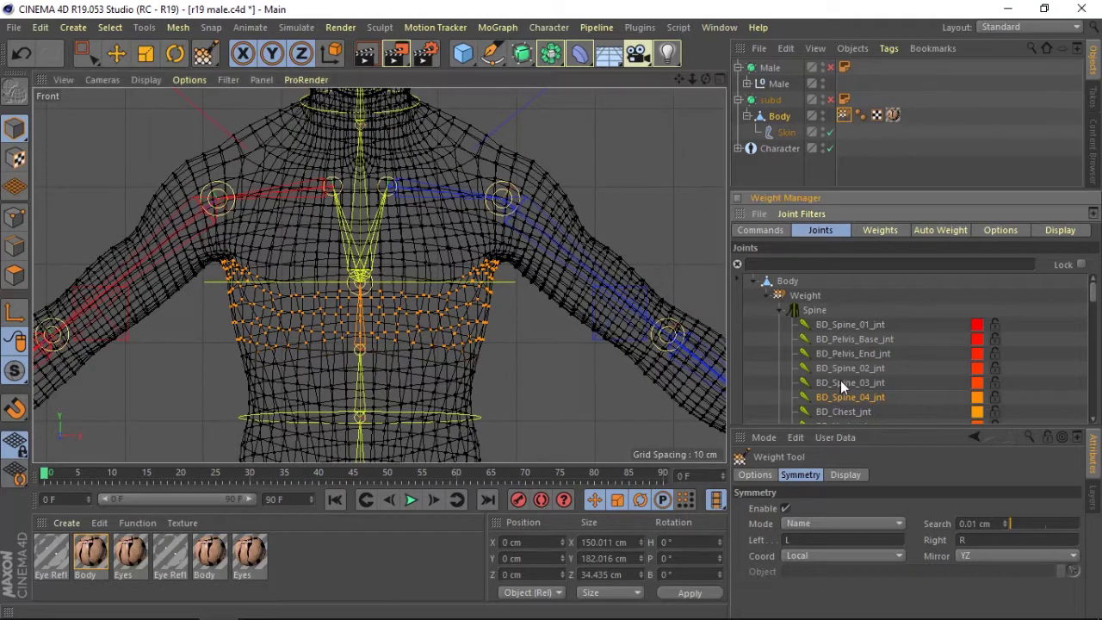
- Paint BD_Chest_jnt weights across both pectorals and the collarbone area
left_click(839, 411)
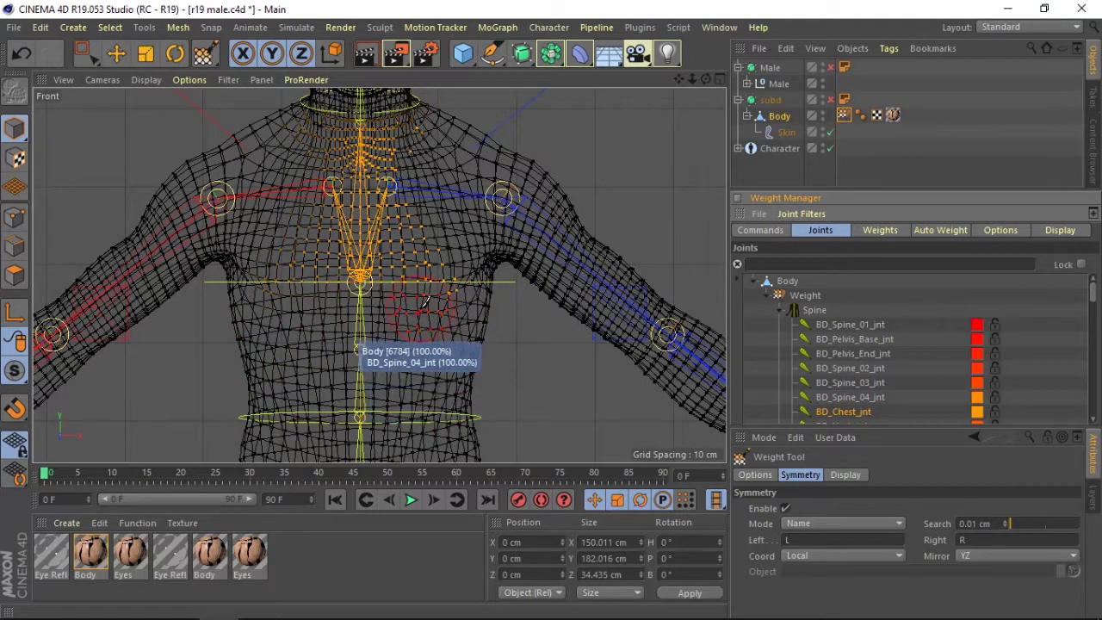
left_click(468, 298)
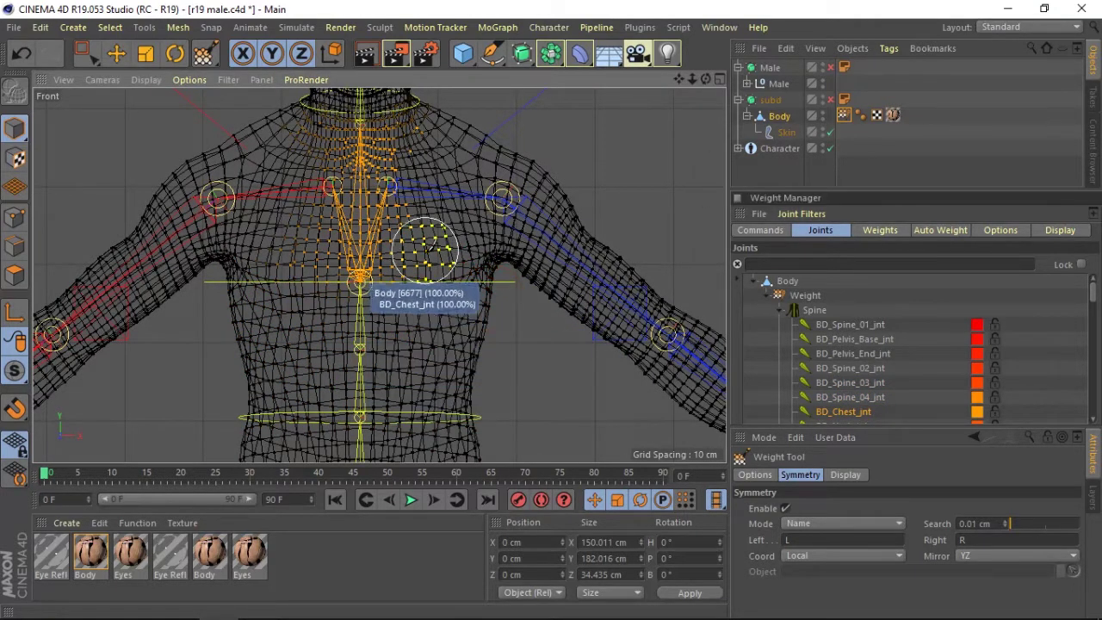
left_click_drag(423, 246, 435, 252)
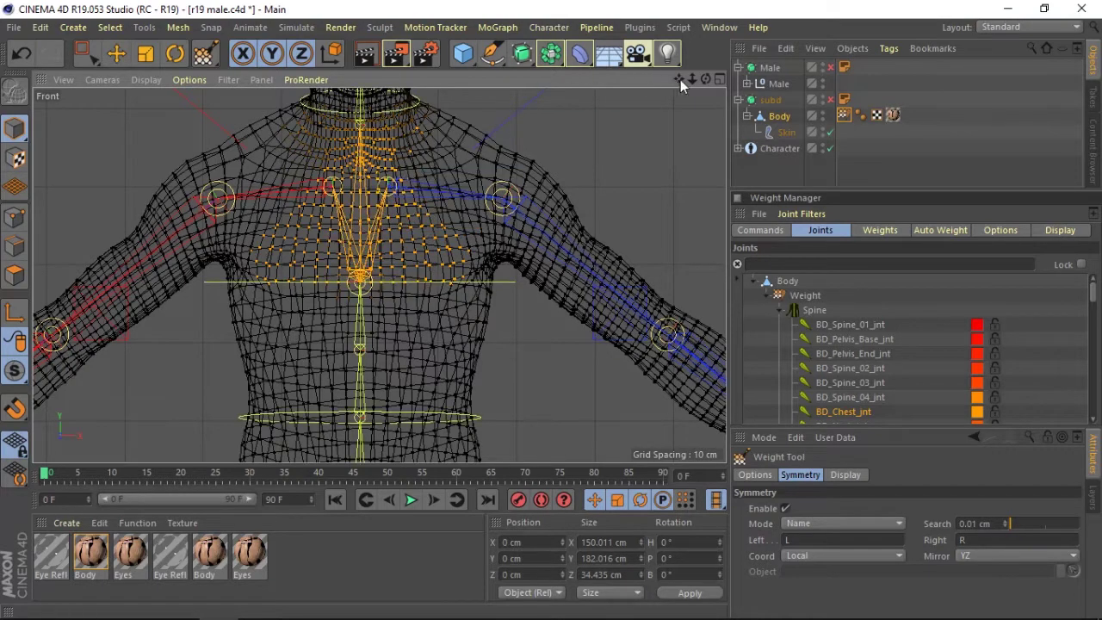
left_click_drag(680, 79, 698, 82)
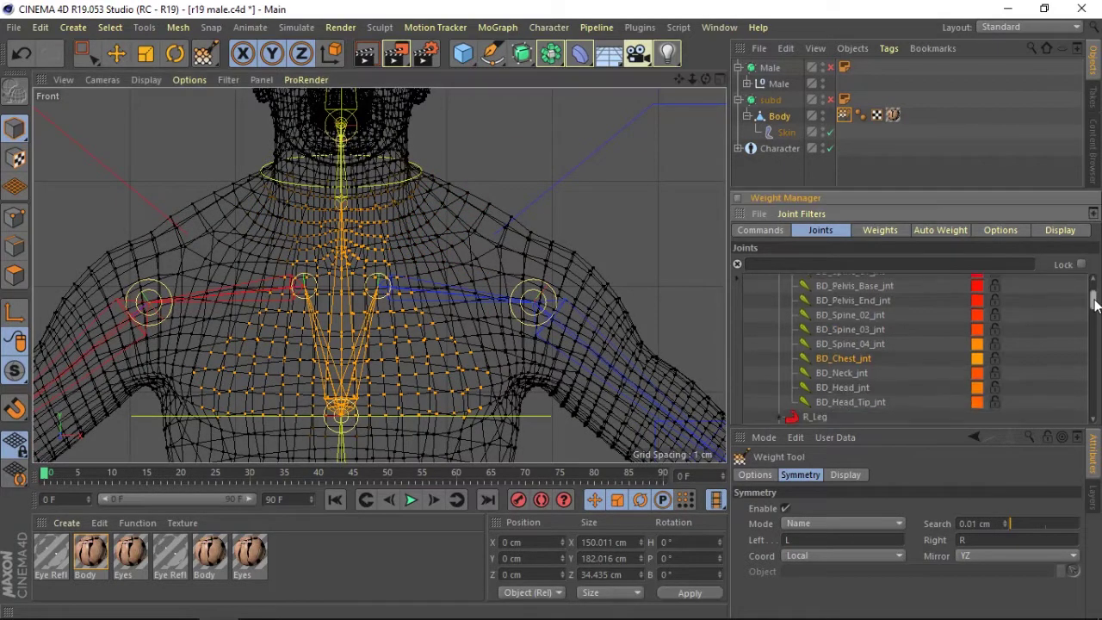
- Paint BD_Neck_jnt weights around the upper neck
scroll(863, 325, "down", 3)
left_click(838, 313)
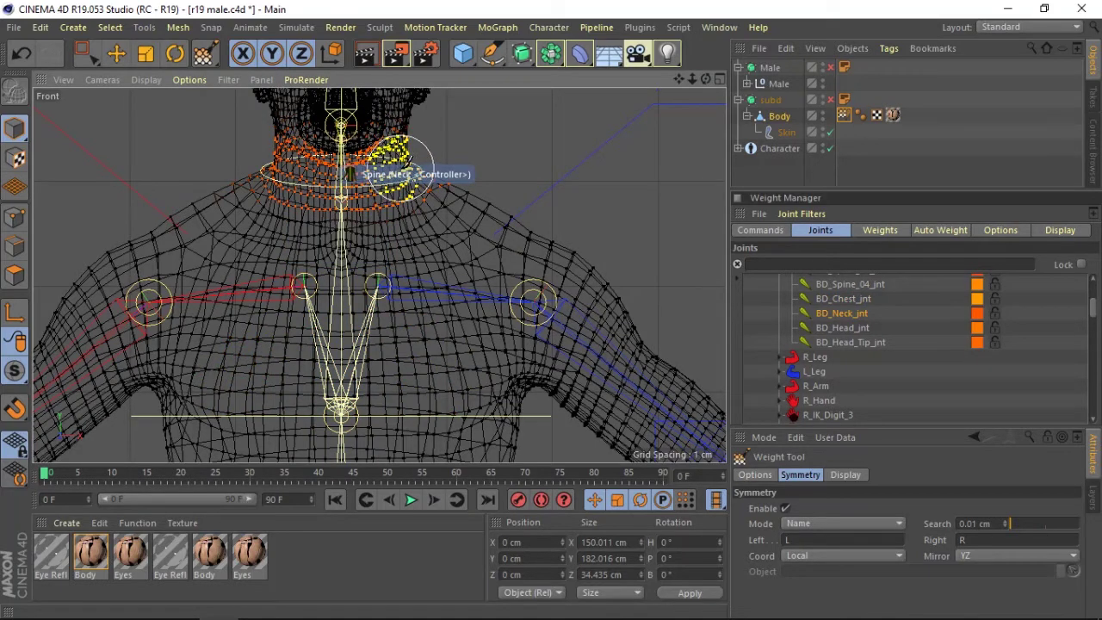
mouse_move(376, 169)
left_mouse_down()
mouse_move(406, 138)
mouse_move(392, 148)
left_mouse_up()
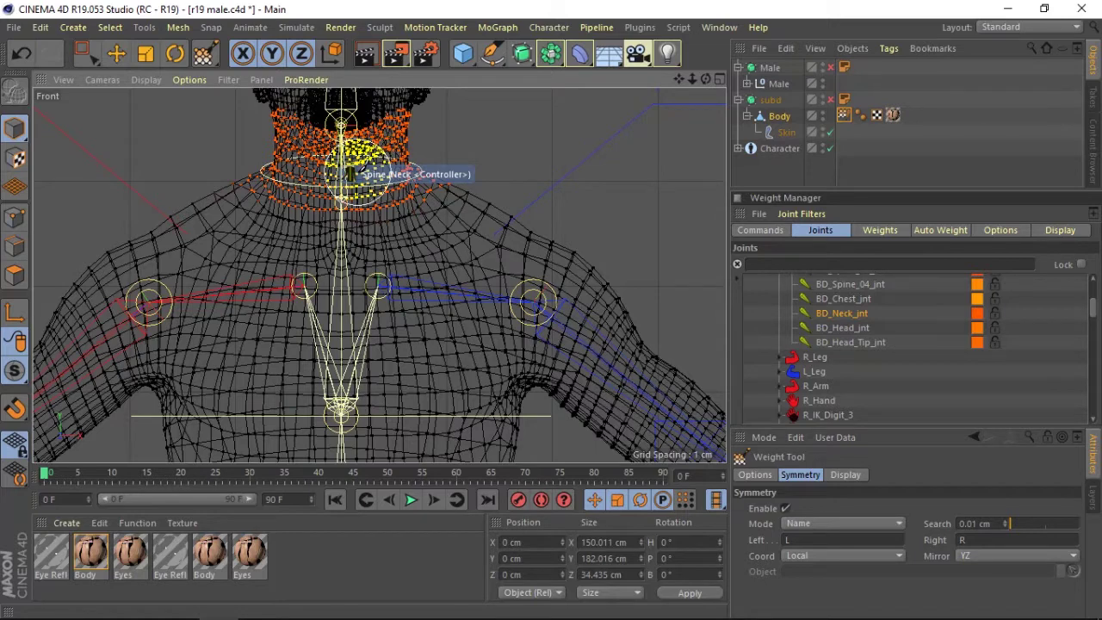
- Maximize the Right view and centre it on the neck to check weights from the side
left_click(721, 78)
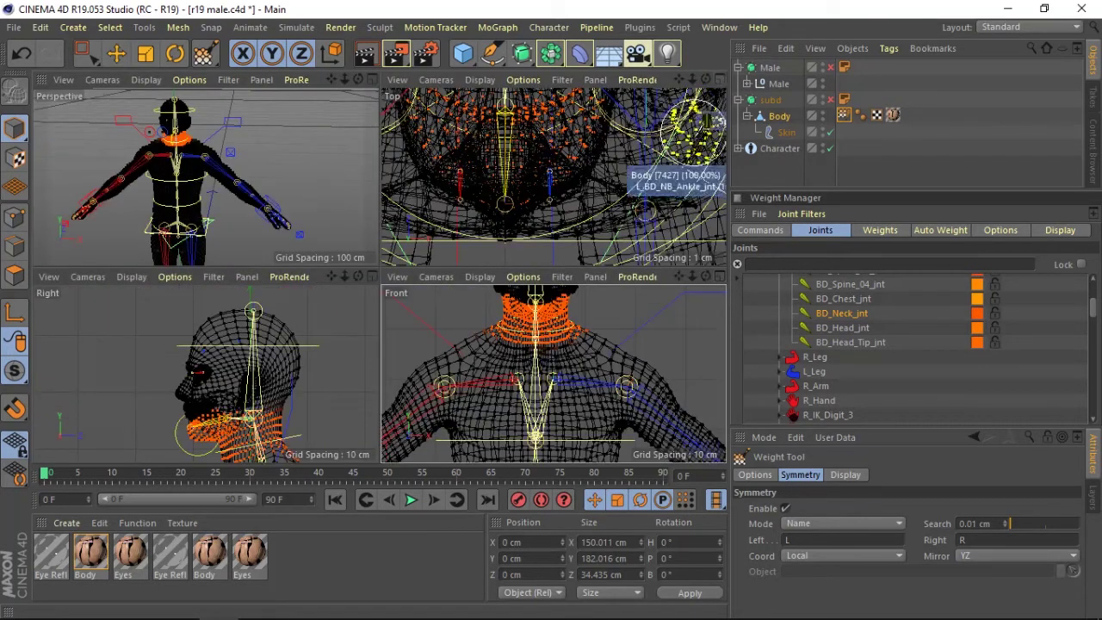
left_click(370, 278)
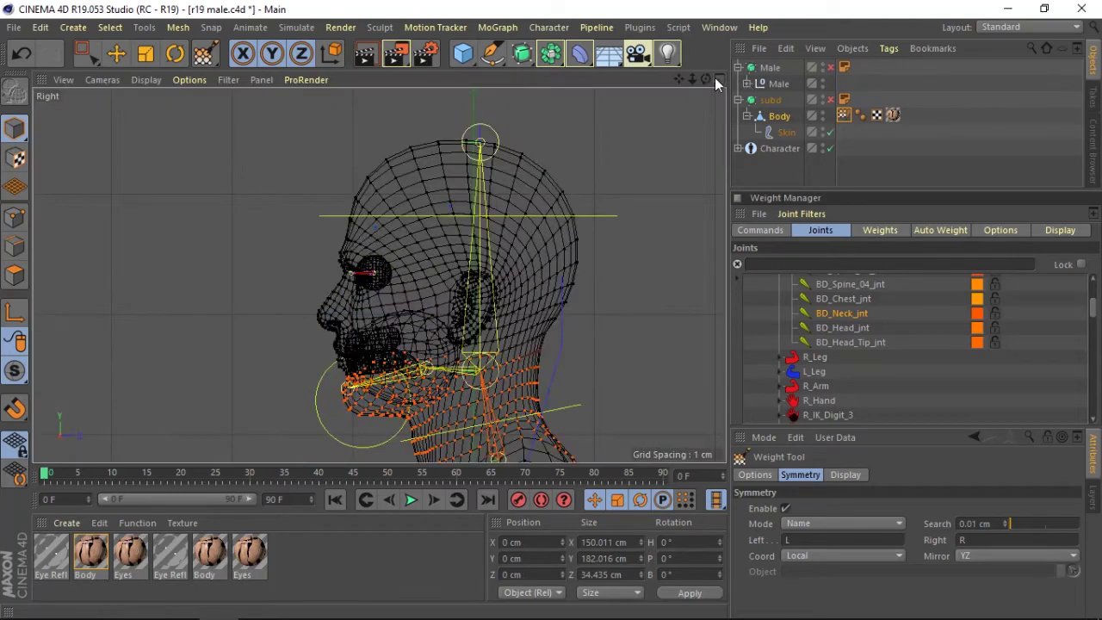
left_click_drag(690, 78, 504, 237)
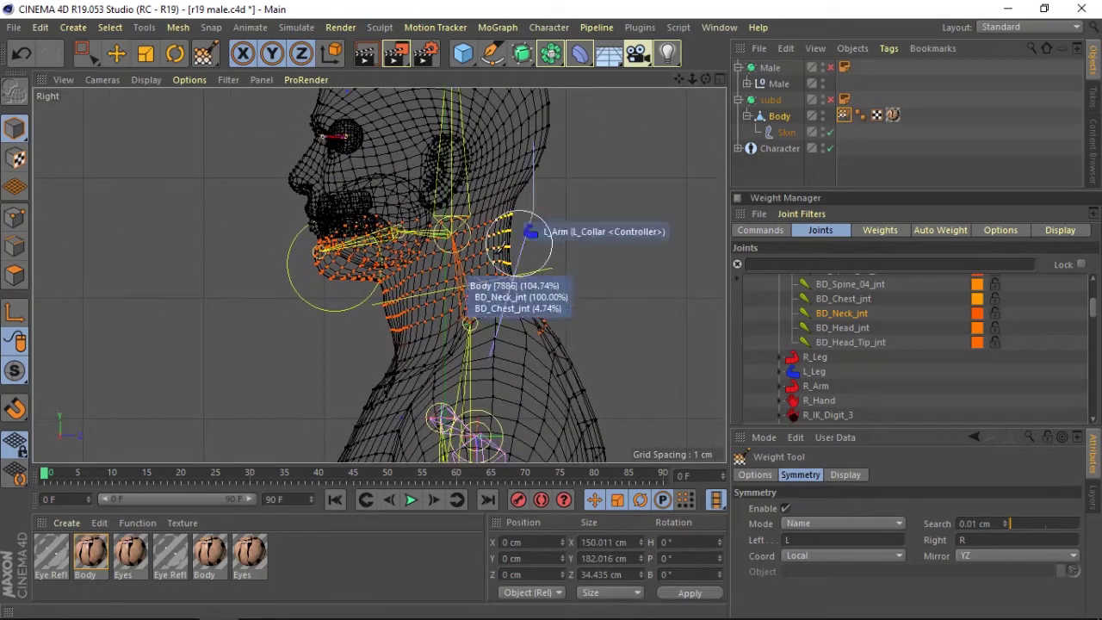
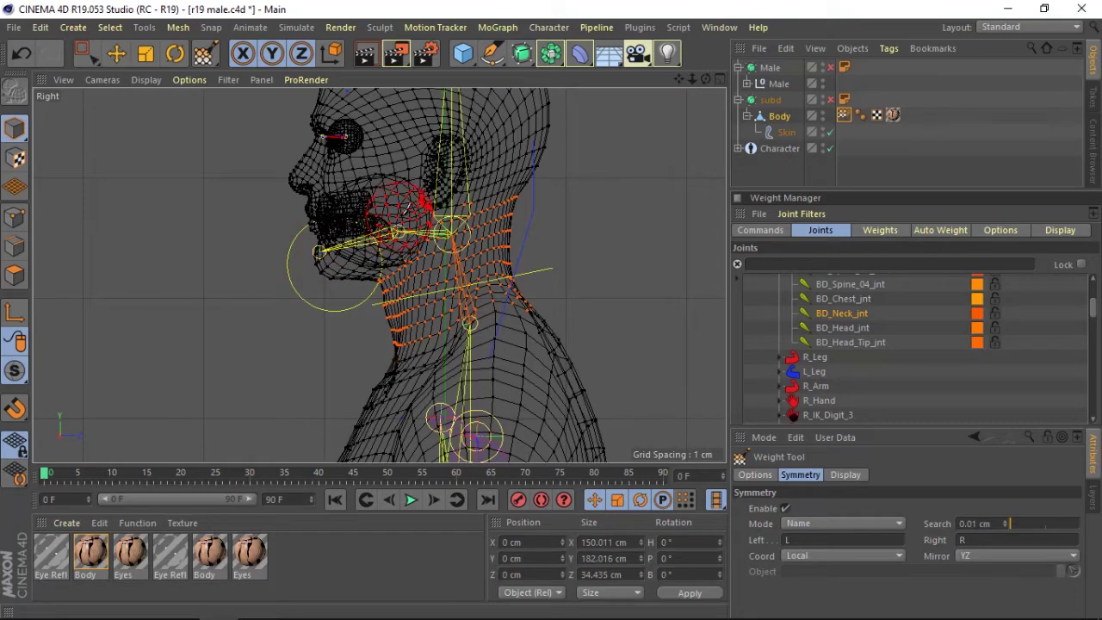
- Select BD_Head_jnt, enlarge the brush, and paint full head weight over the face and forehead
left_click(844, 327)
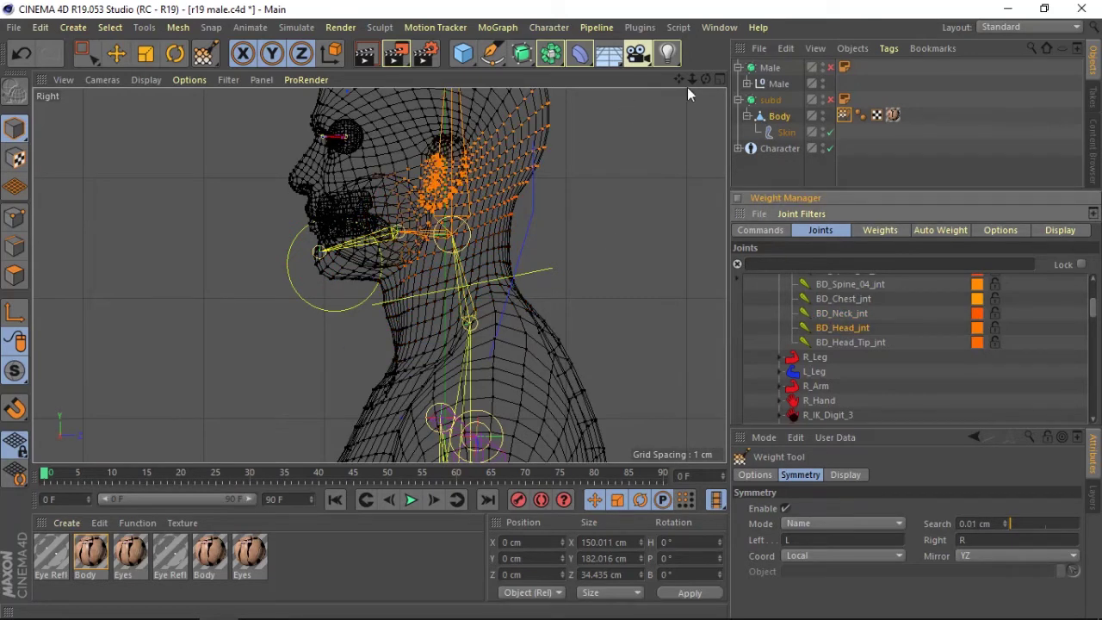
middle_click_drag(687, 87, 688, 206)
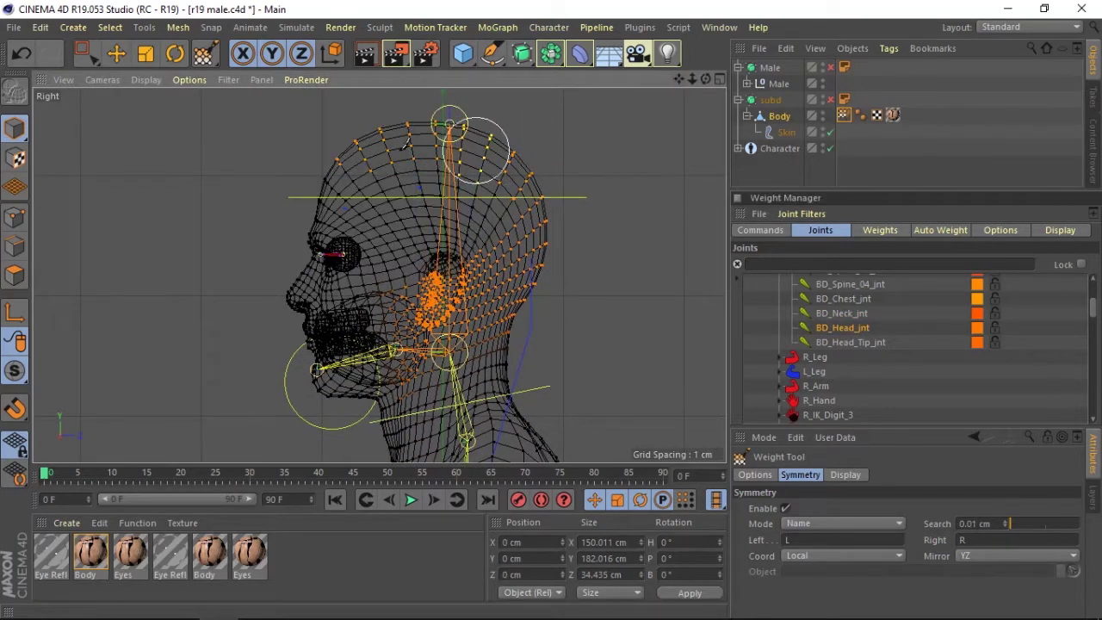
middle_click_drag(375, 197, 450, 283)
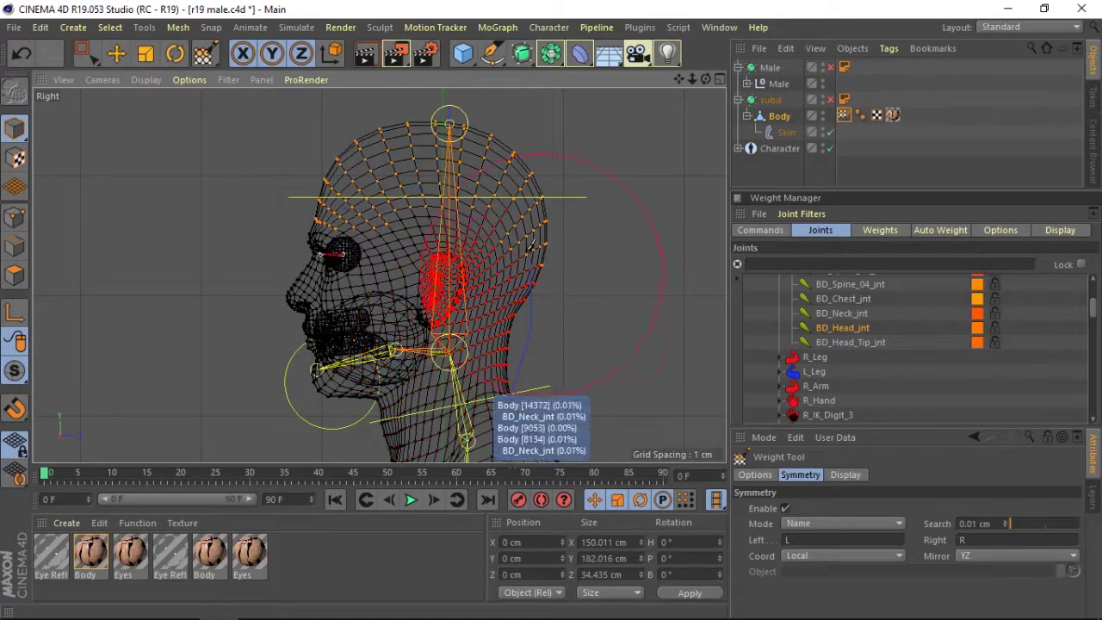
mouse_move(444, 209)
left_mouse_down()
mouse_move(471, 205)
mouse_move(327, 215)
mouse_move(296, 198)
left_mouse_up()
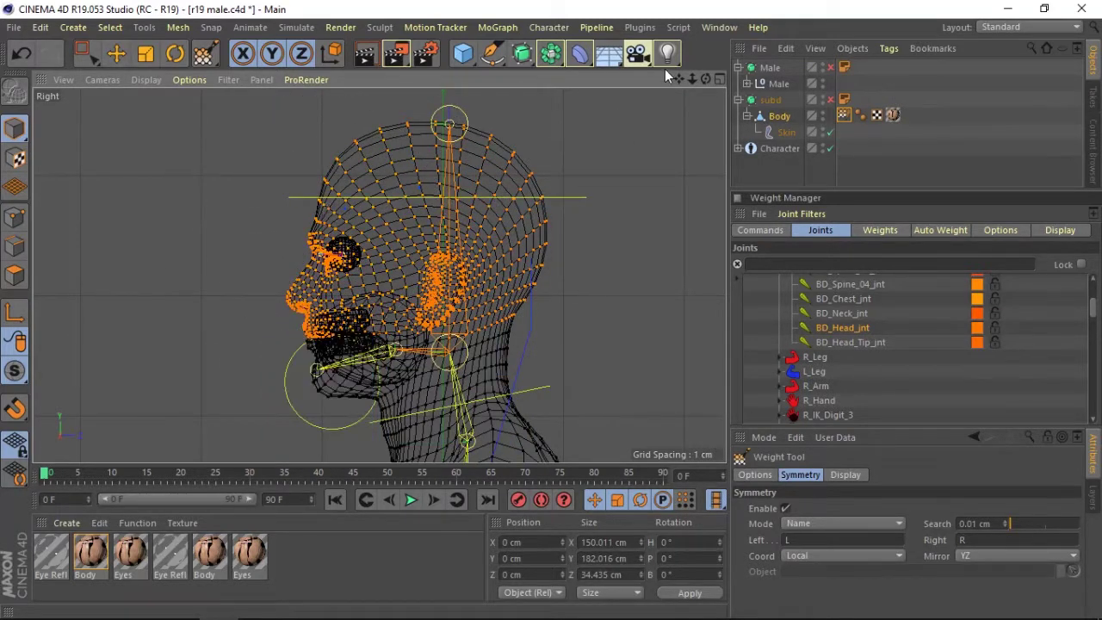
left_click_drag(692, 78, 519, 255)
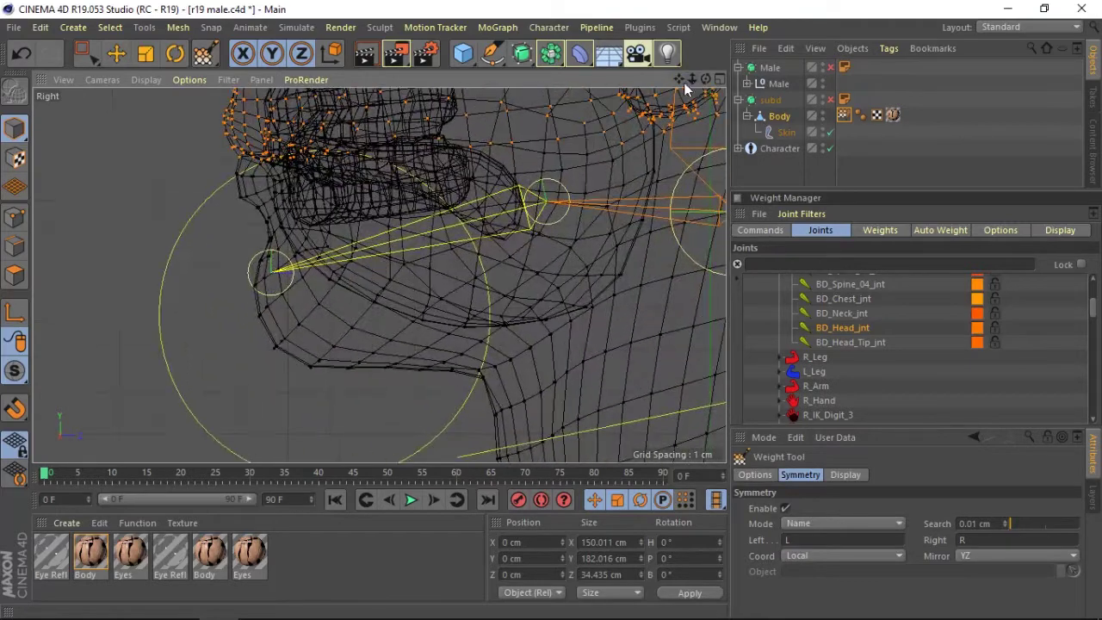
middle_click(431, 258)
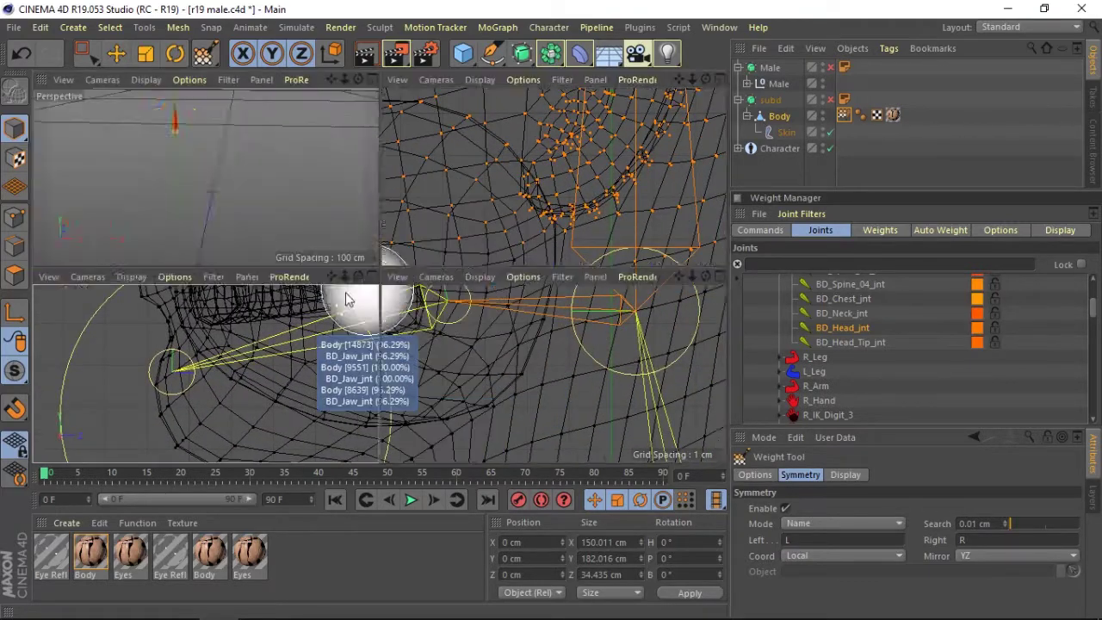
middle_click(378, 277)
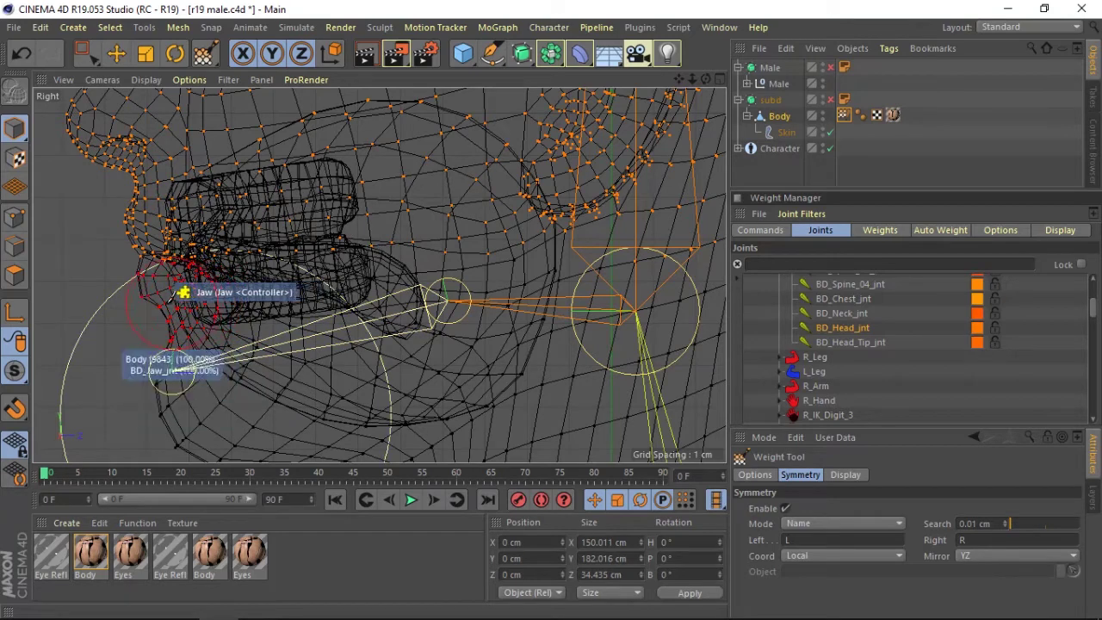
- Scroll the Joints list past the head tip and jaw tip joints and select BD_Jaw_jnt
left_click(851, 343)
scroll(1034, 336, "down", 5)
scroll(964, 361, "down", 5)
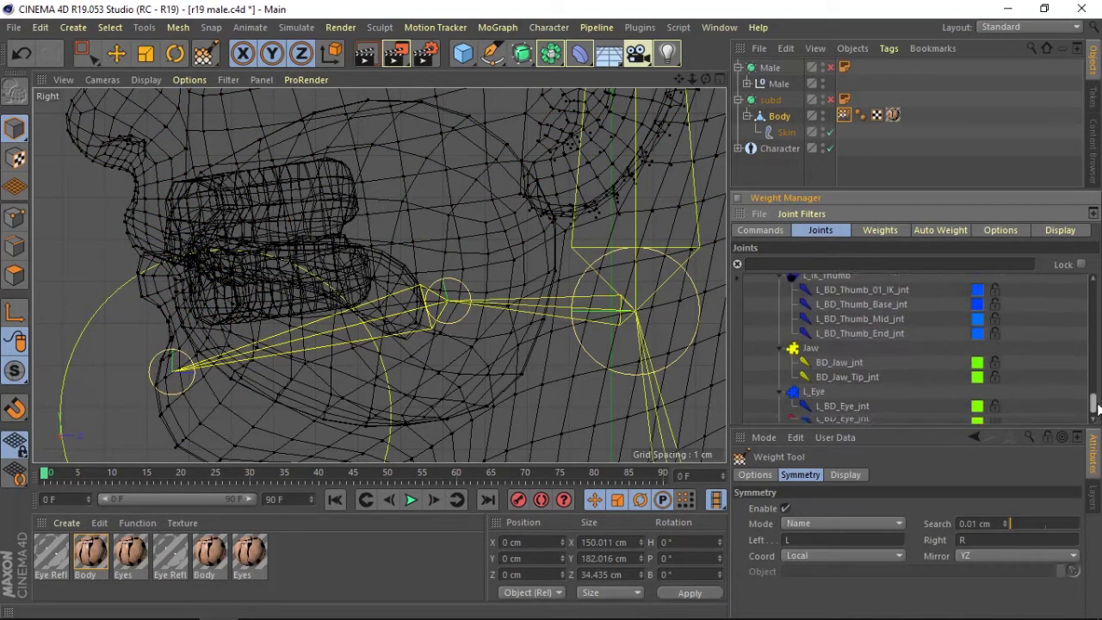
scroll(913, 388, "down", 5)
left_click(826, 357)
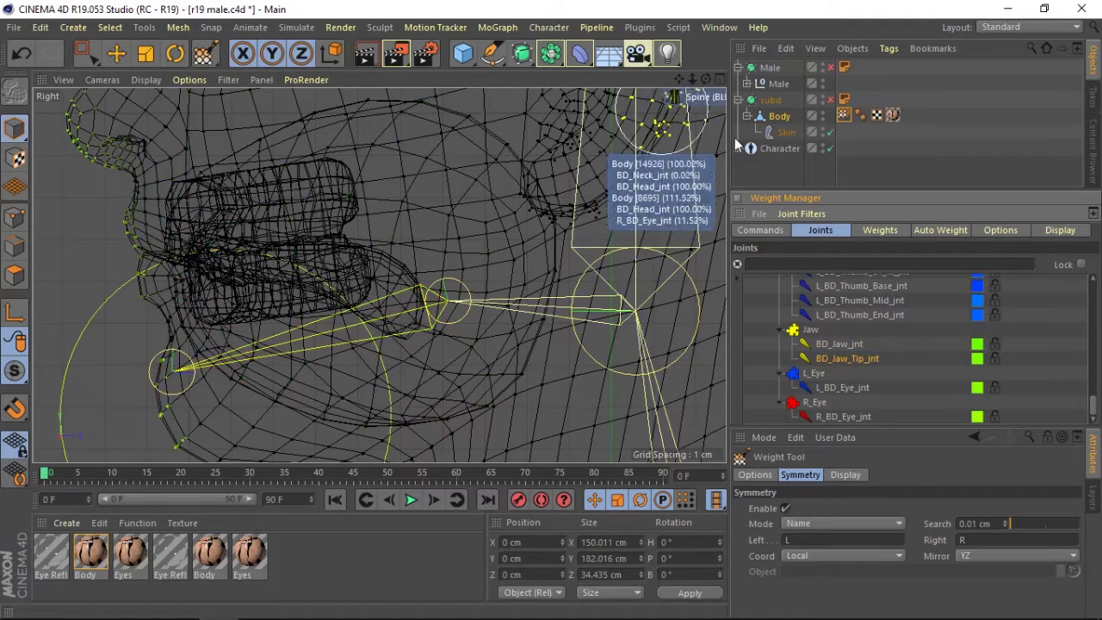
left_click_drag(695, 77, 694, 80)
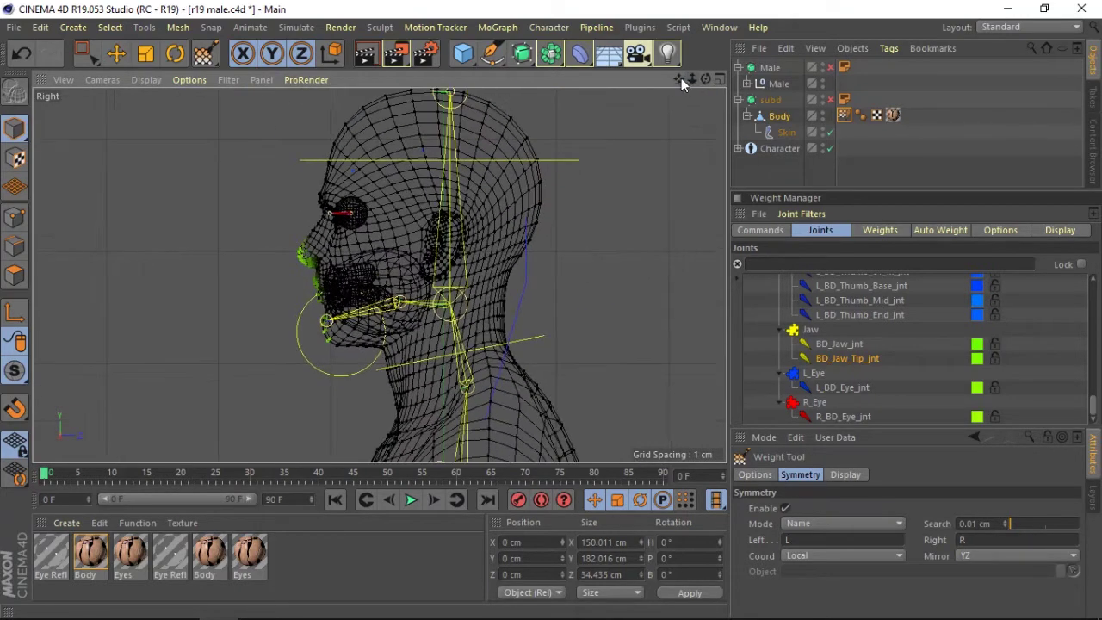
left_click(837, 344)
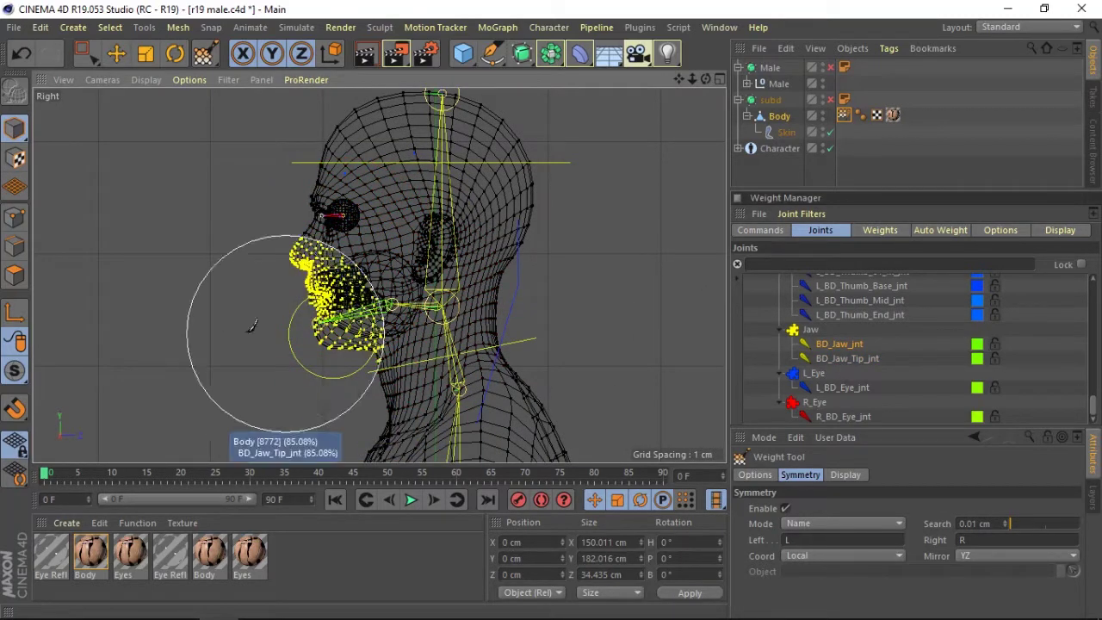
- Zoom the Right view onto the jaw and paint the jaw-tip and lower-jaw vertices onto the jaw joints
left_click_drag(368, 467, 663, 147, "alt")
mouse_move(693, 79)
left_mouse_down()
mouse_move(715, 79)
mouse_move(683, 48)
left_mouse_up()
middle_click(336, 211)
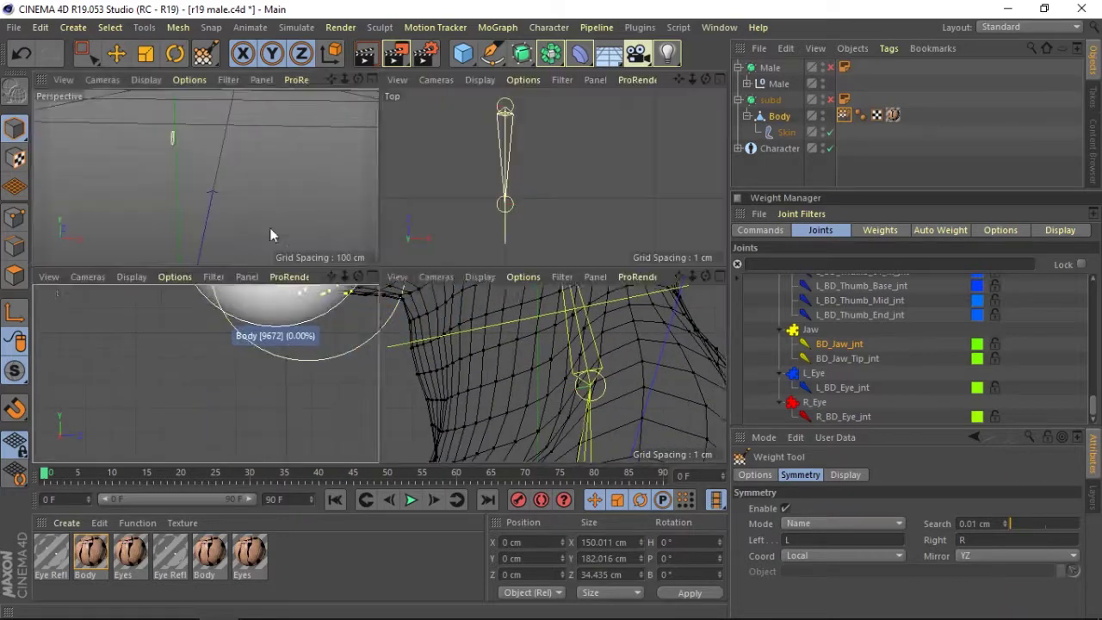
middle_click(377, 79)
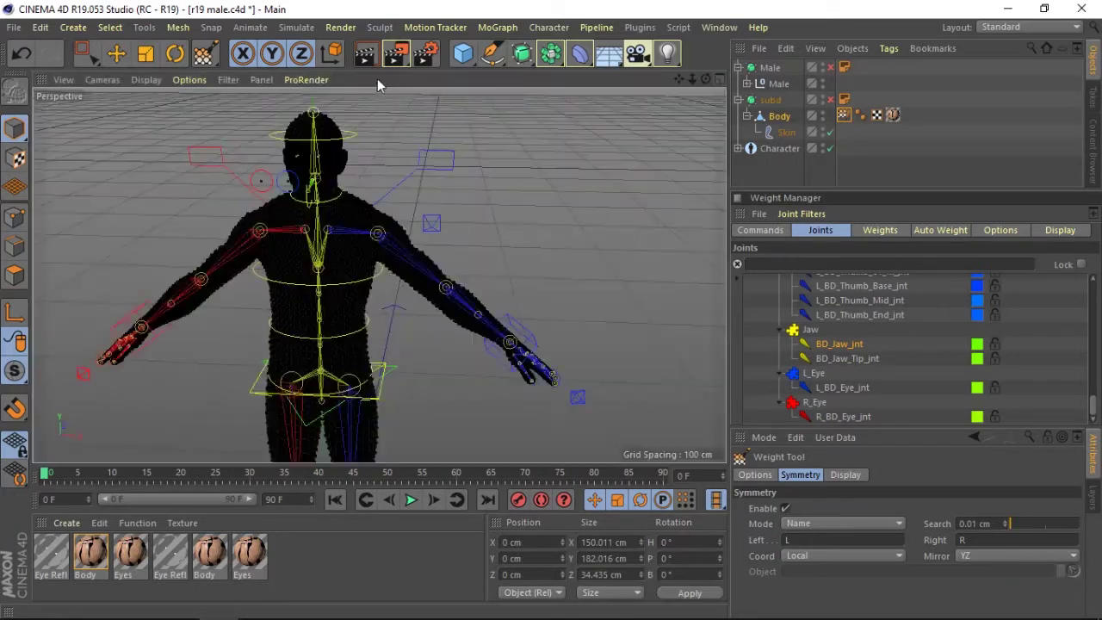
middle_click(690, 86)
middle_click(368, 276)
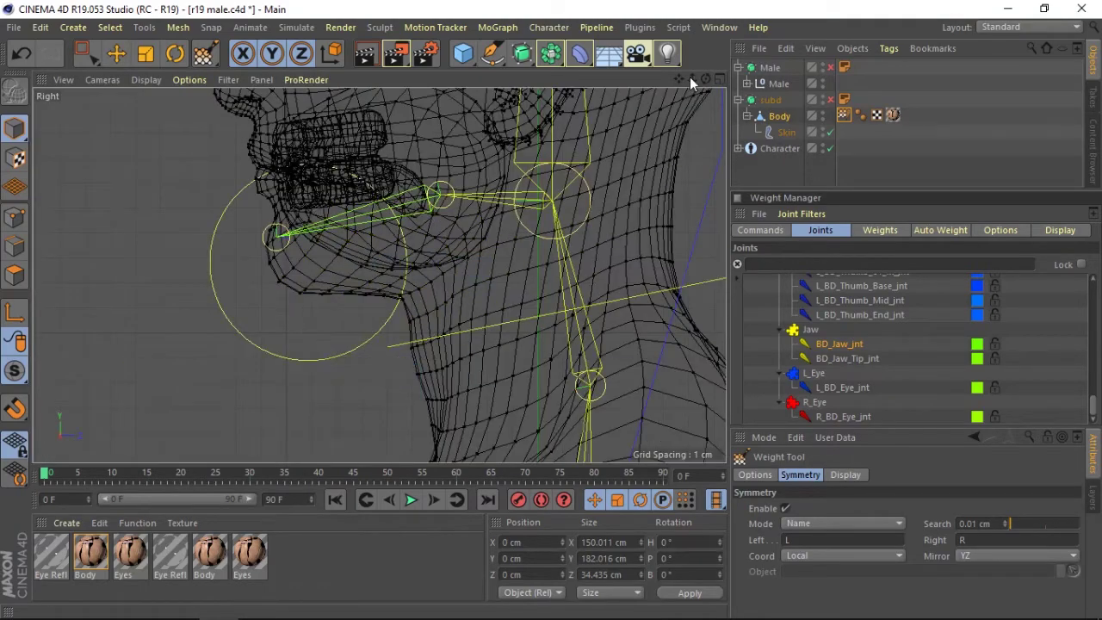
left_click_drag(690, 76, 724, 96)
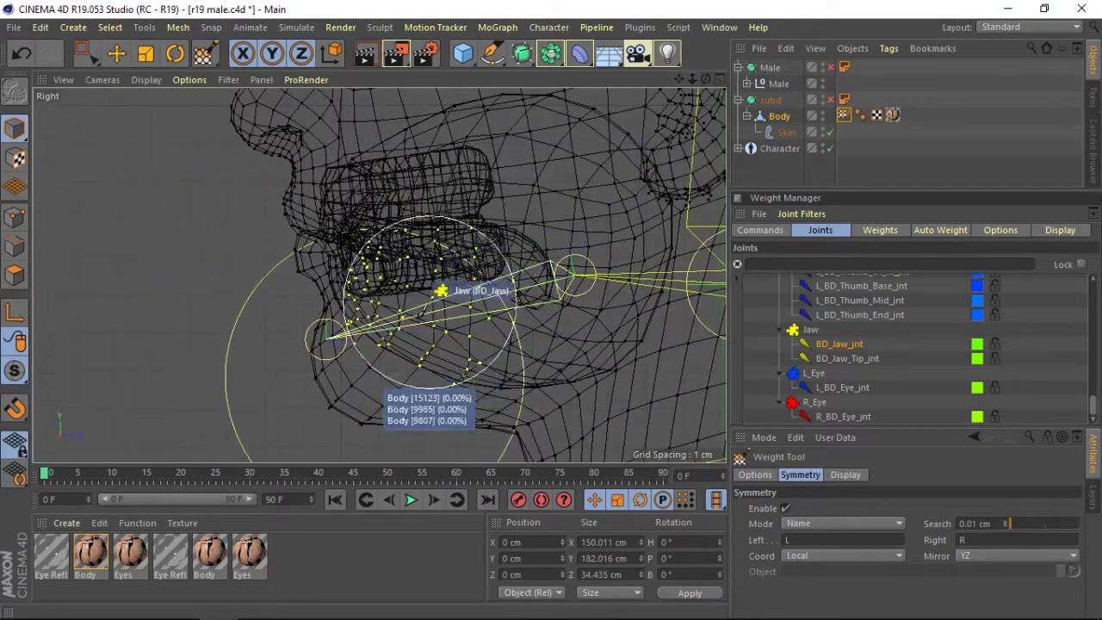
mouse_move(369, 313)
left_mouse_down()
mouse_move(320, 327)
mouse_move(337, 315)
mouse_move(314, 270)
mouse_move(370, 278)
left_mouse_up()
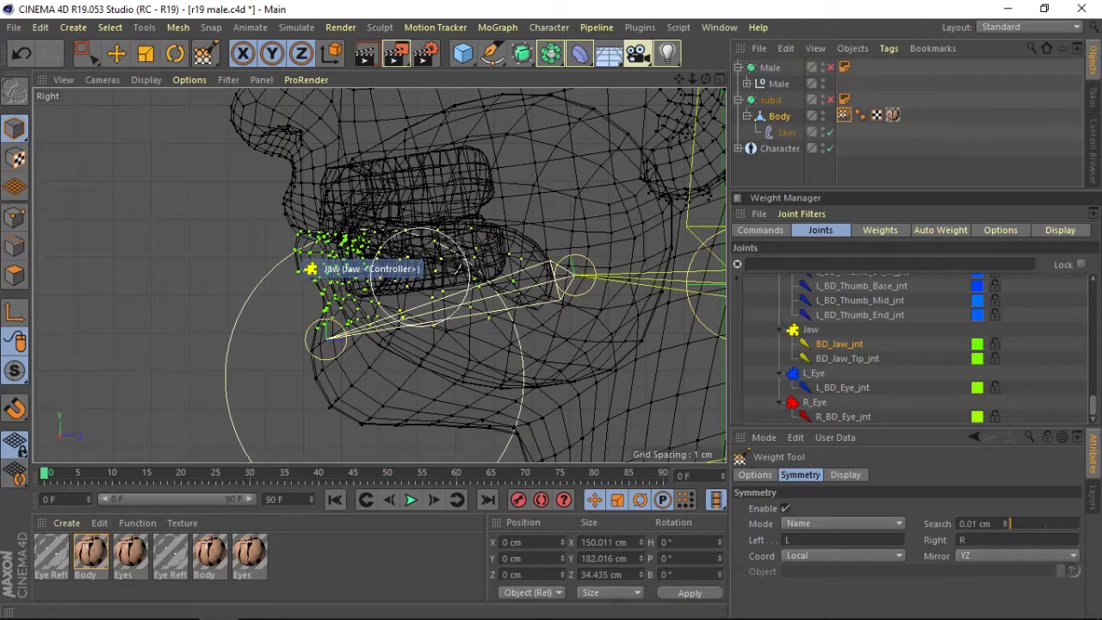
left_click_drag(547, 298, 528, 340)
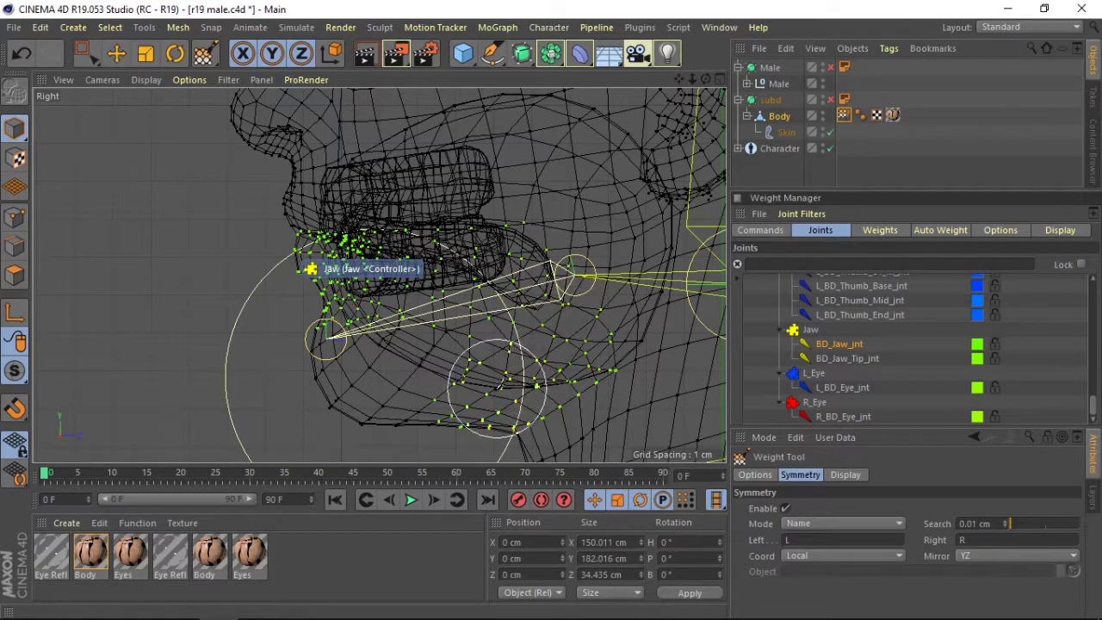
left_click(847, 358)
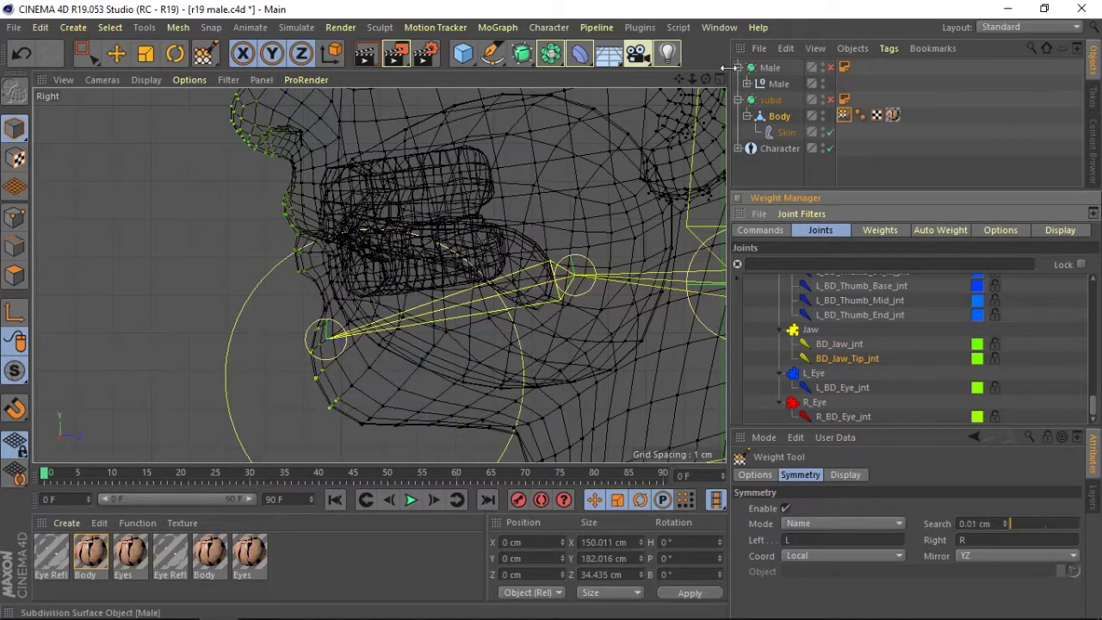
scroll(370, 345, "down", 3)
scroll(345, 258, "down", 4)
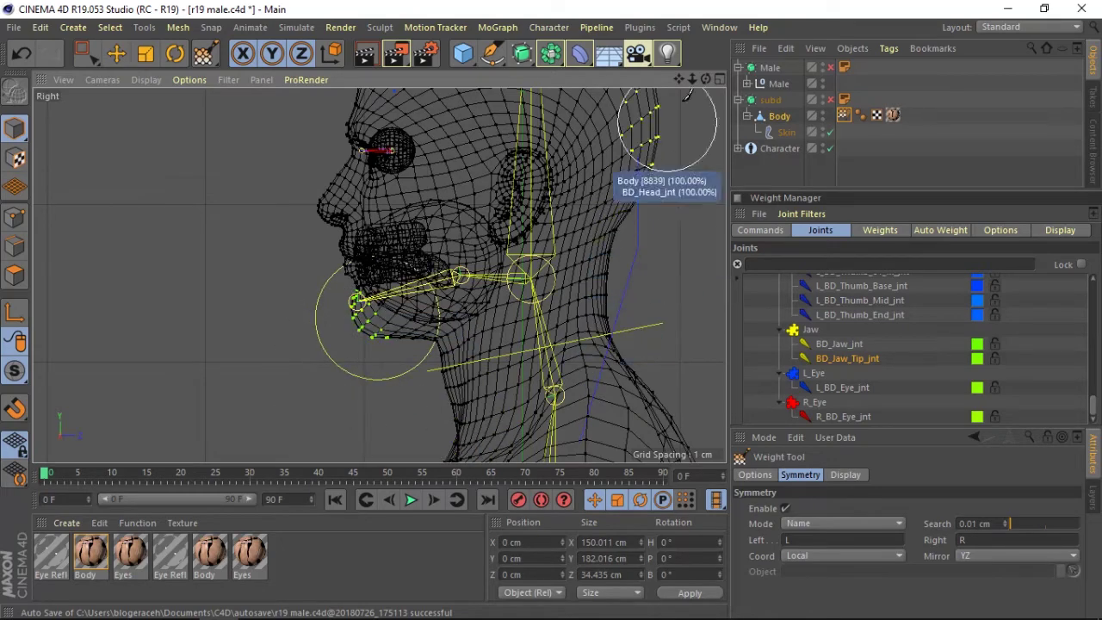
scroll(379, 215, "up", 2)
scroll(379, 275, "up", 3)
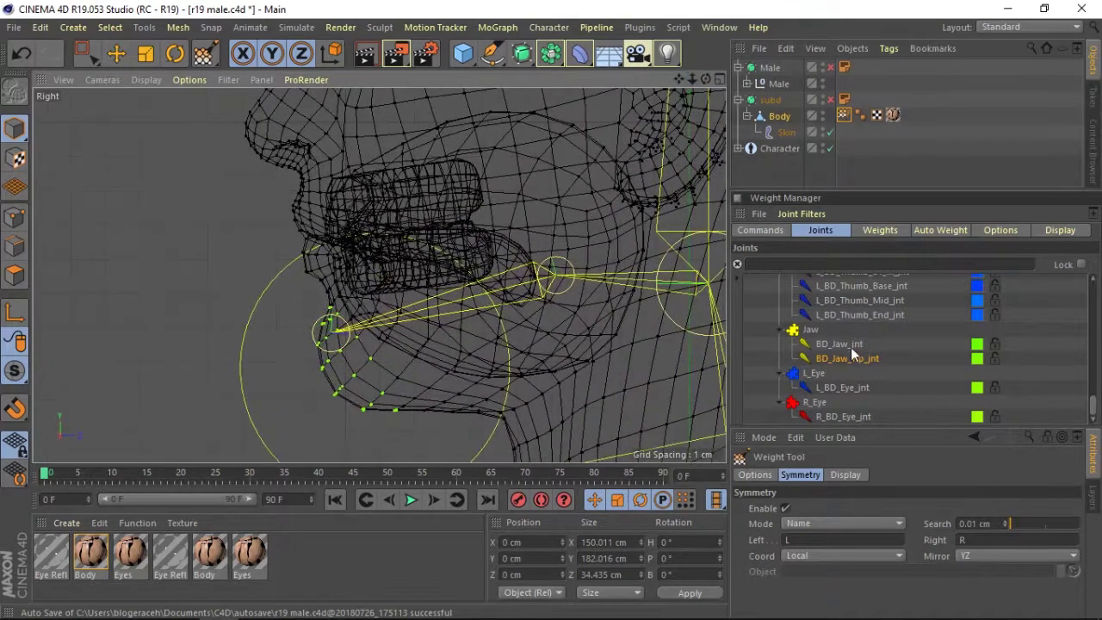
left_click(844, 344)
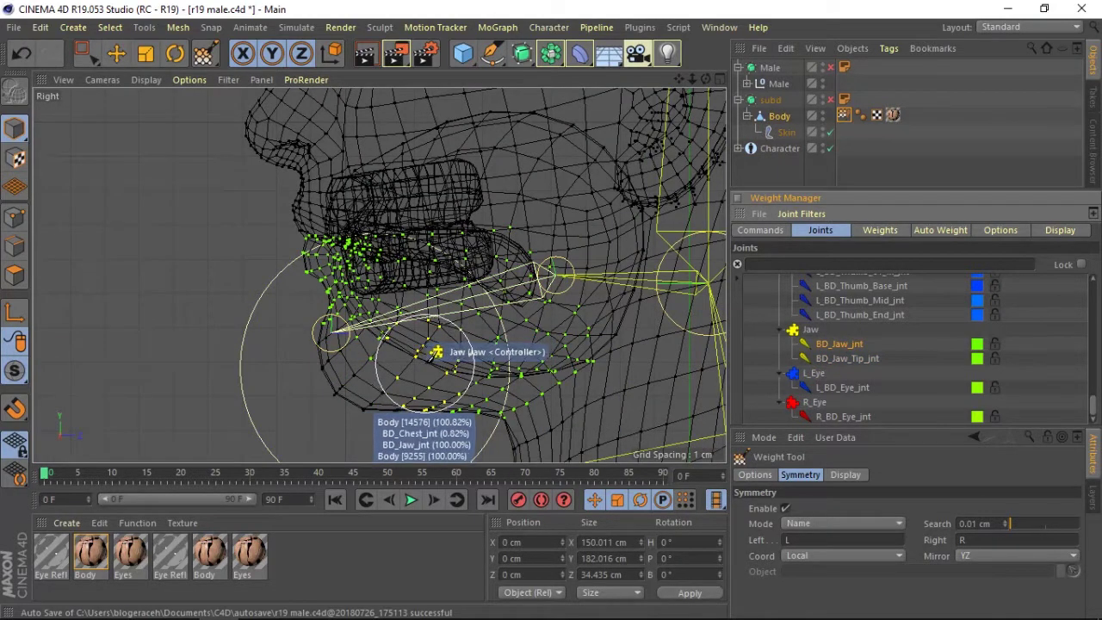
left_click_drag(705, 78, 379, 274)
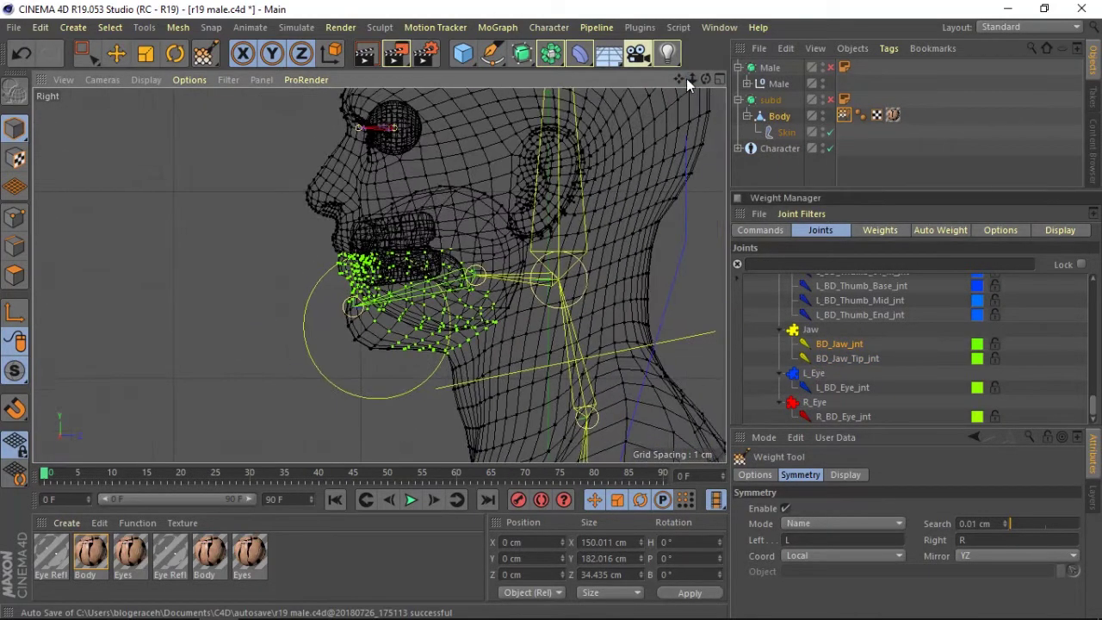
left_click_drag(687, 78, 379, 275)
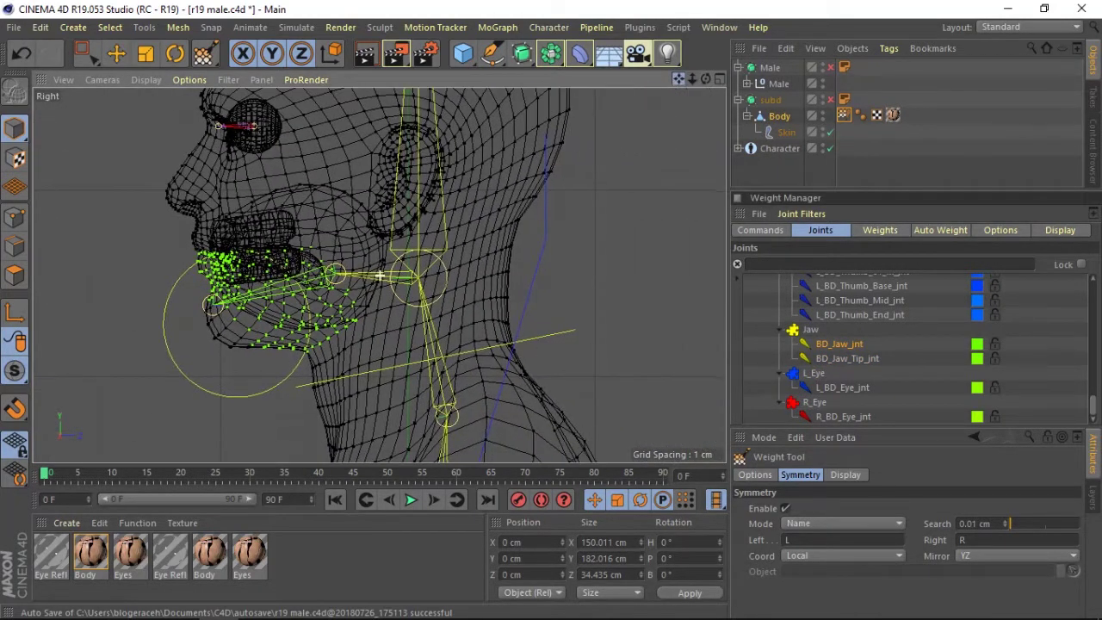
left_click(1094, 412)
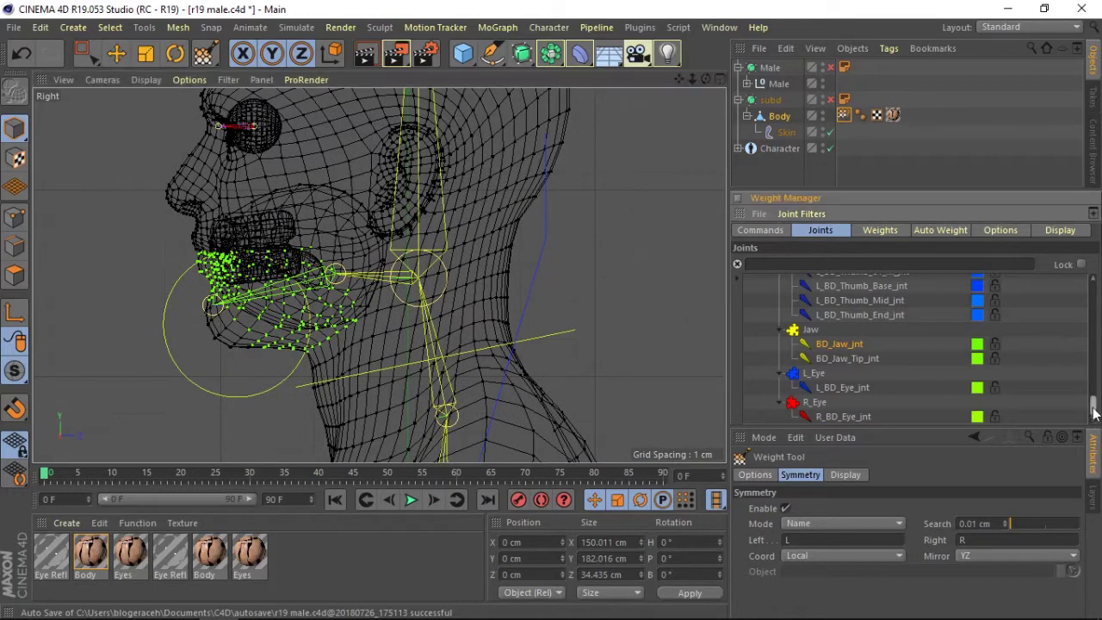
left_click(826, 387)
left_click_drag(693, 77, 637, 104)
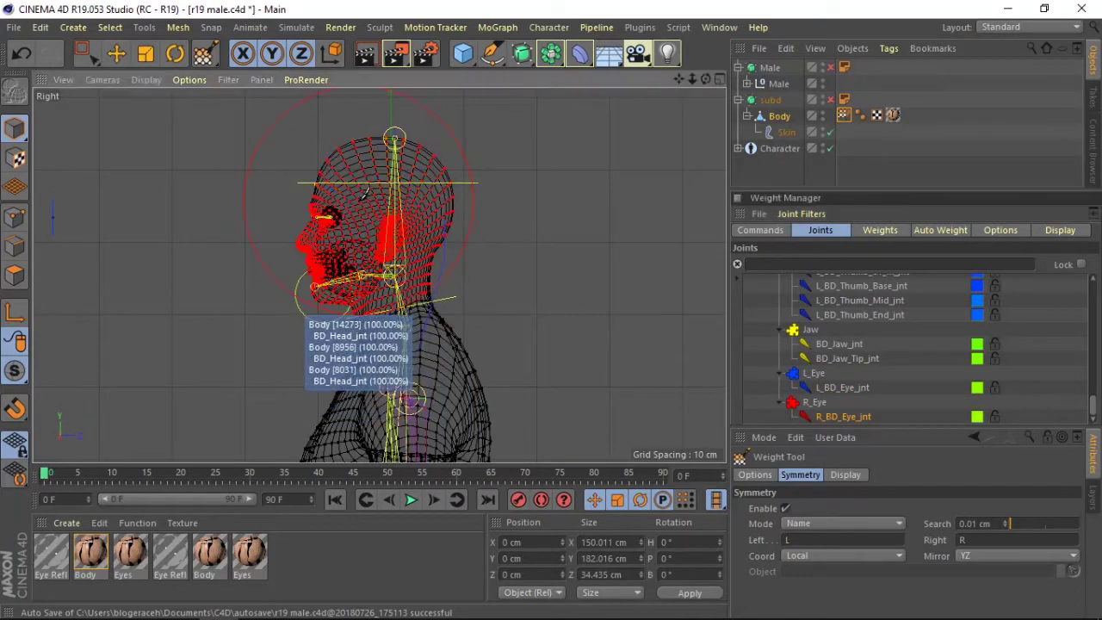
- Maximise the Perspective view and collapse the L_Eye and R_Eye joint groups
left_click(720, 79)
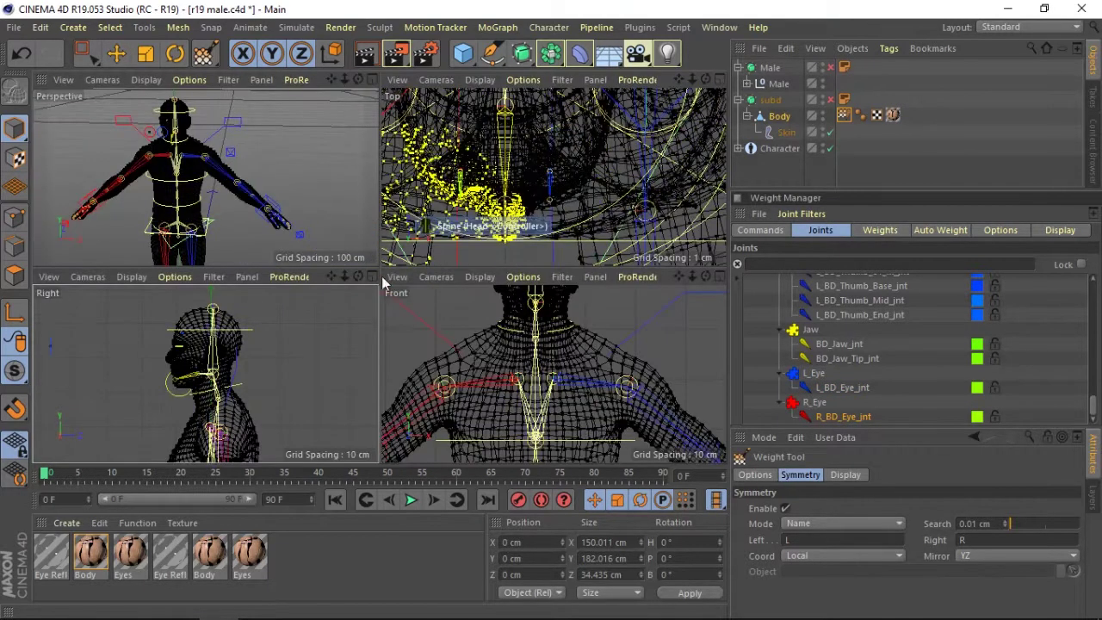
left_click(371, 79)
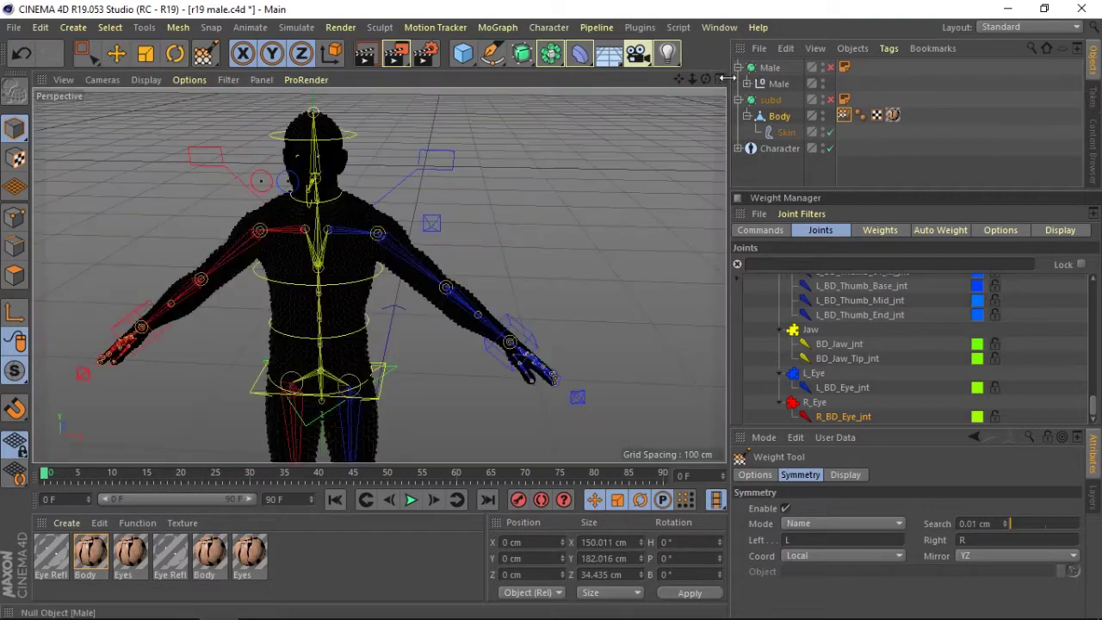
left_click(781, 376)
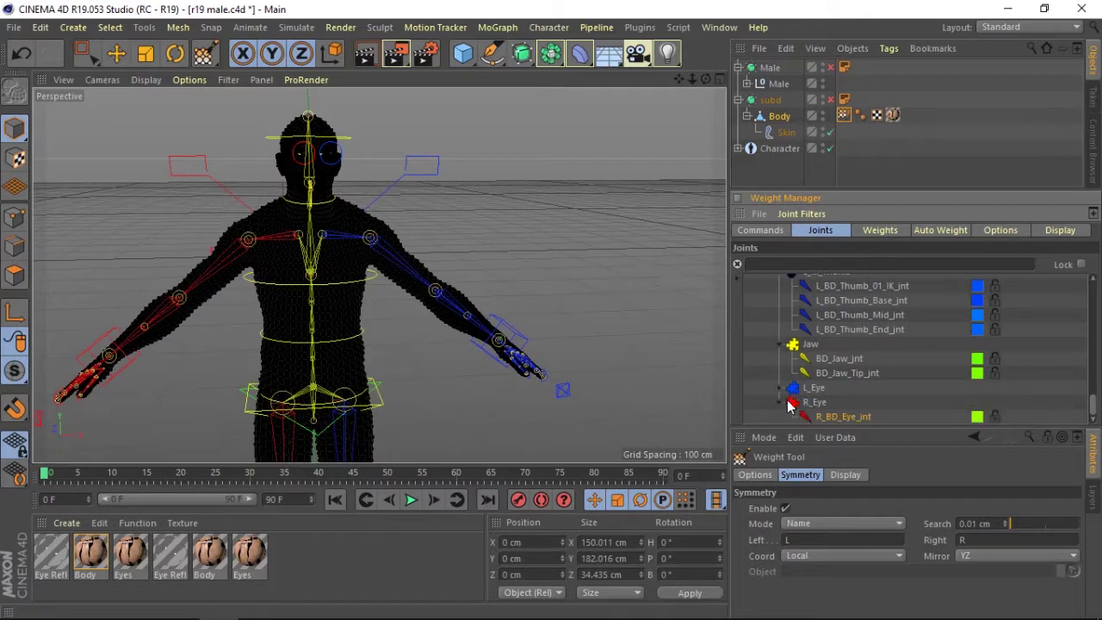
left_click(783, 404)
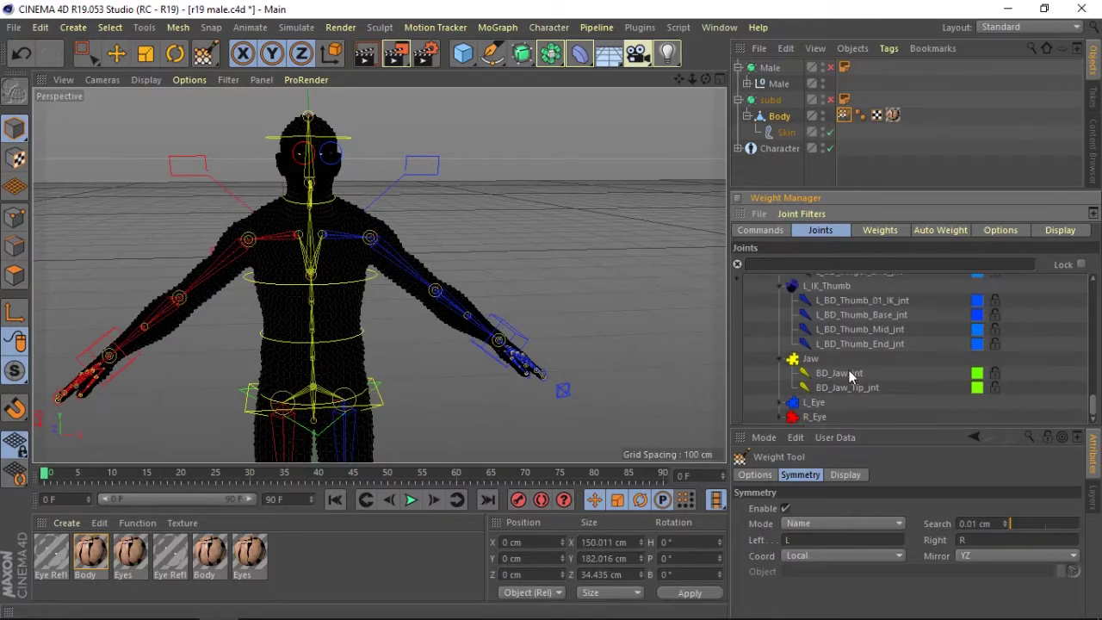
- Collapse Spine, expand L_Leg, and show L_BD_NB_Hip_jnt weights zoomed onto the hips
scroll(1092, 396, "up", 3)
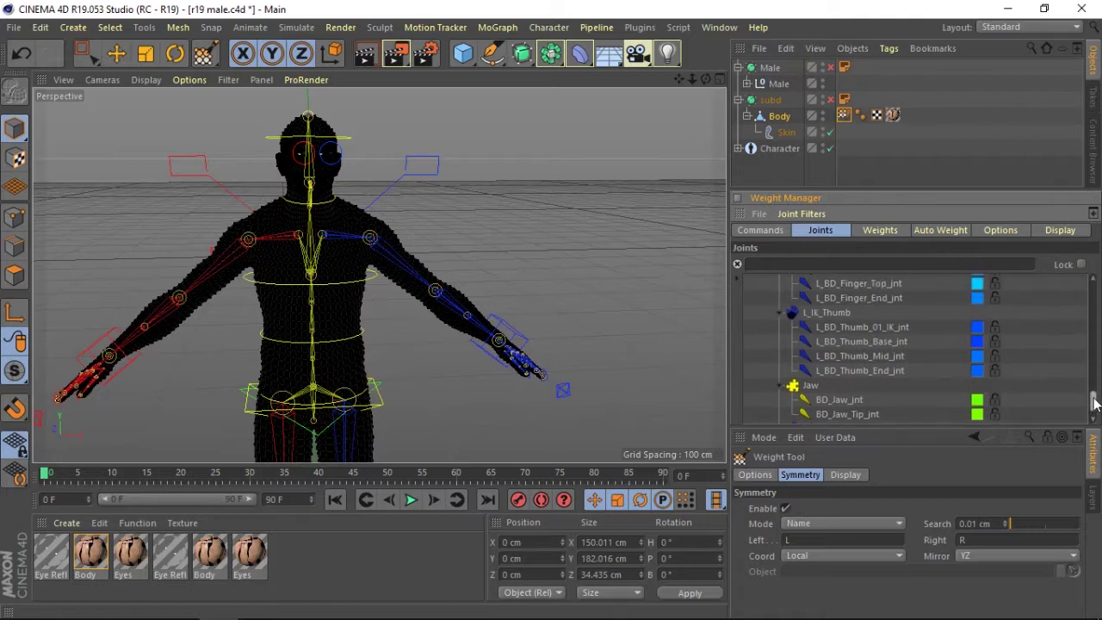
scroll(1092, 392, "up", 3)
scroll(1092, 391, "up", 3)
scroll(1092, 392, "up", 3)
scroll(905, 349, "up", 3)
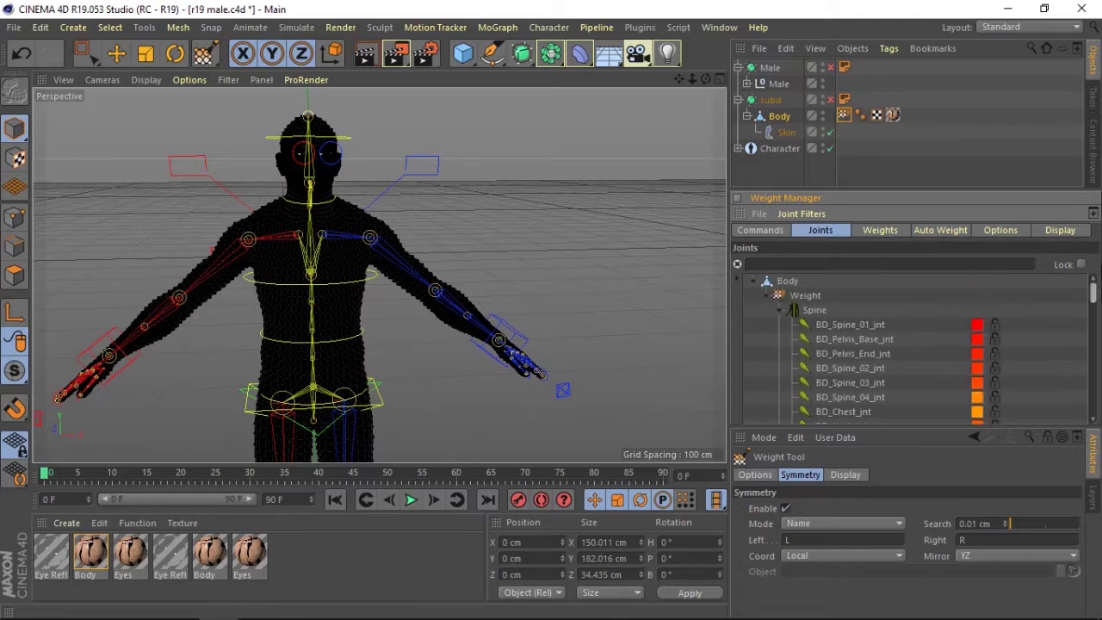
left_click(786, 312)
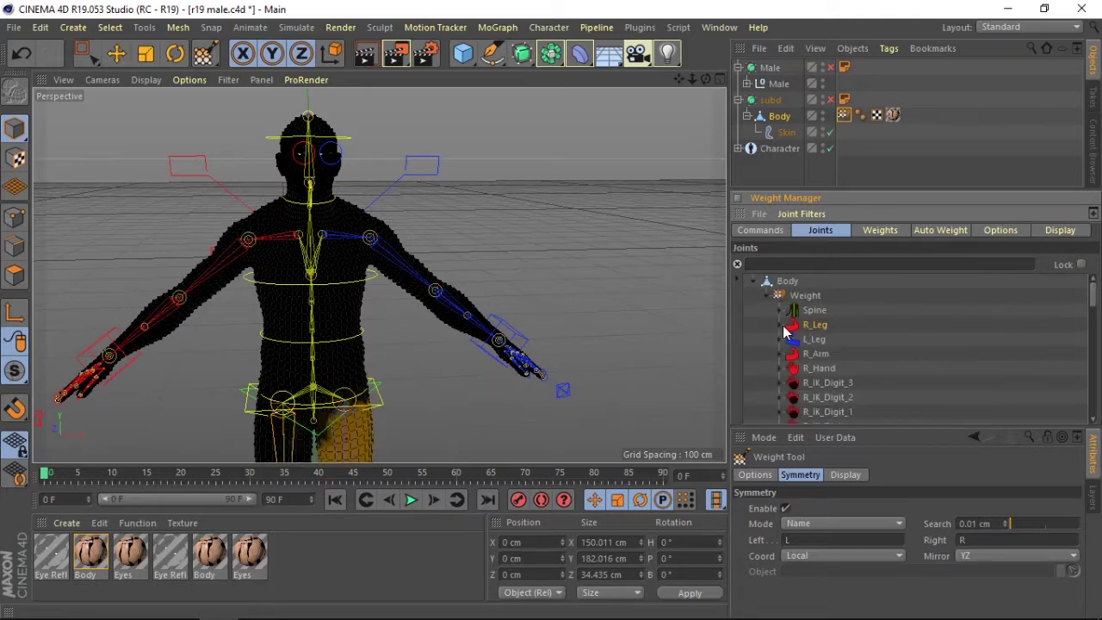
left_click(784, 339)
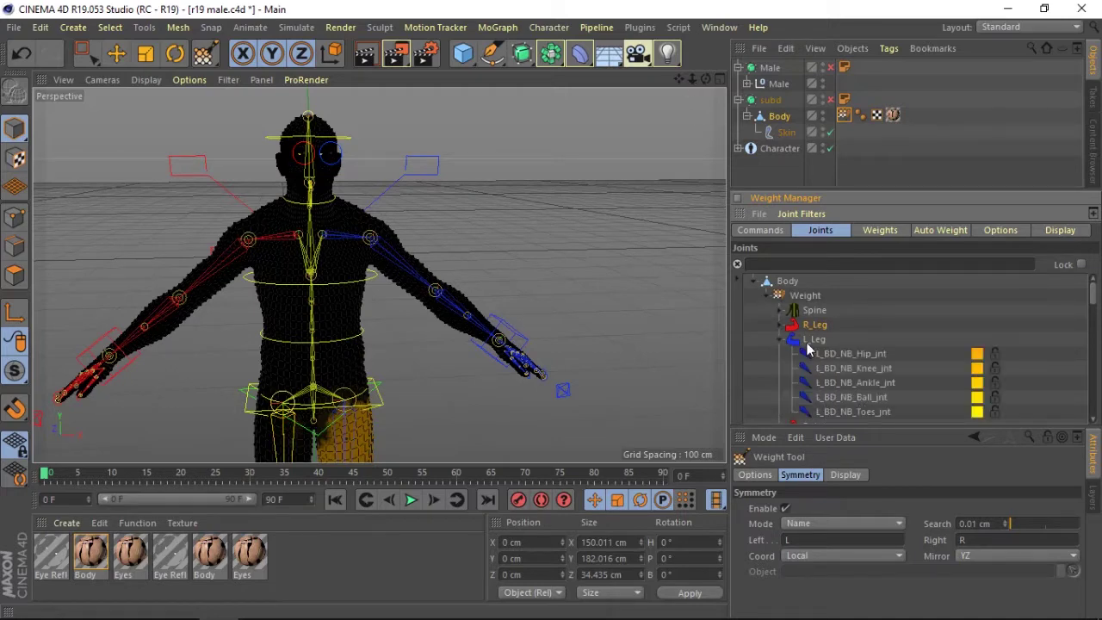
left_click(825, 355)
mouse_move(678, 82)
left_mouse_down()
mouse_move(732, 95)
mouse_move(699, 102)
left_mouse_up()
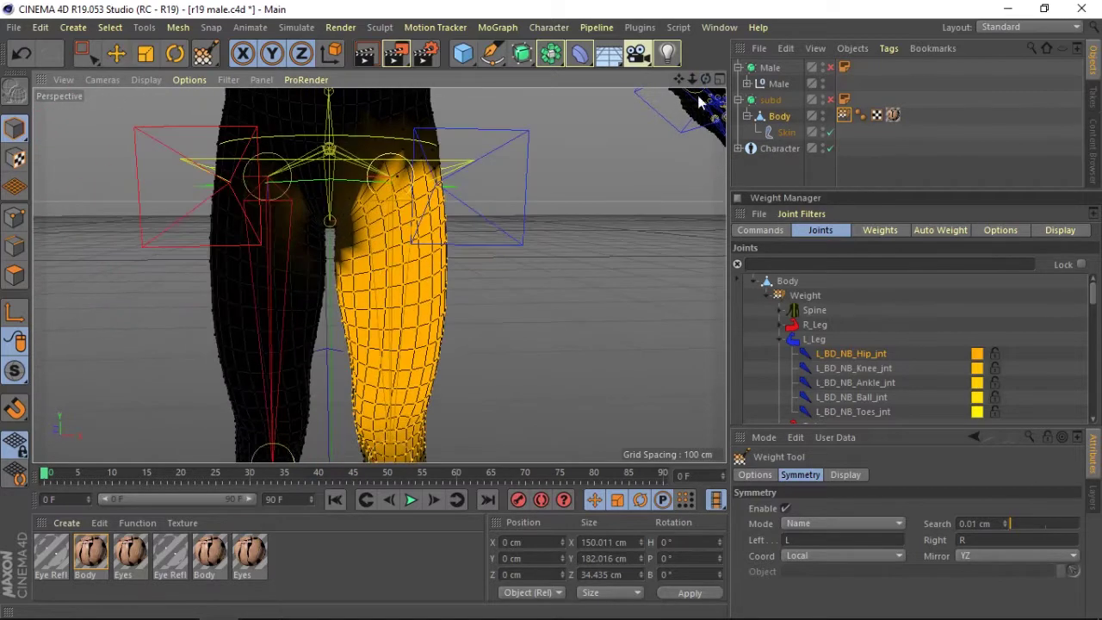
- Compare R_BD_NB_Hip_jnt weights, toggling symmetric painting off and back on
left_click(792, 325)
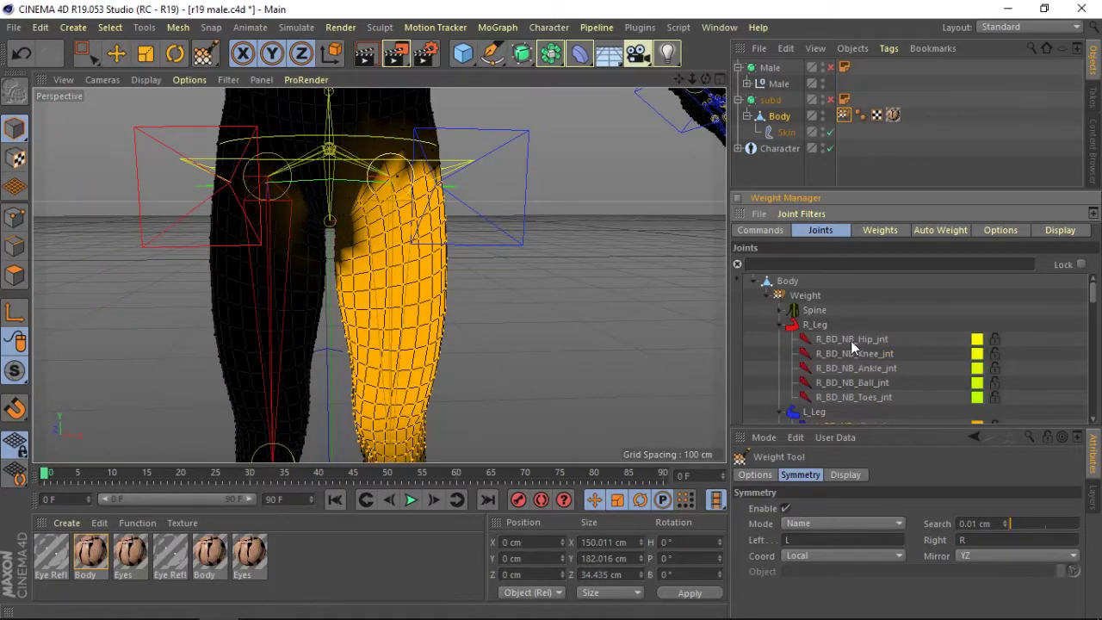
left_click(851, 339)
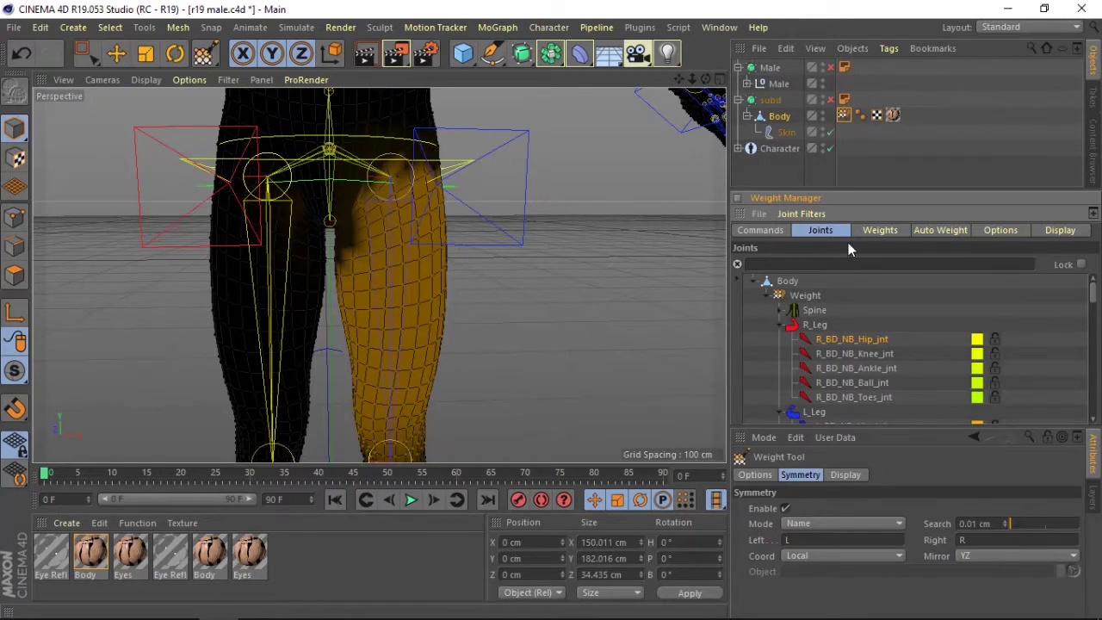
left_click(785, 509)
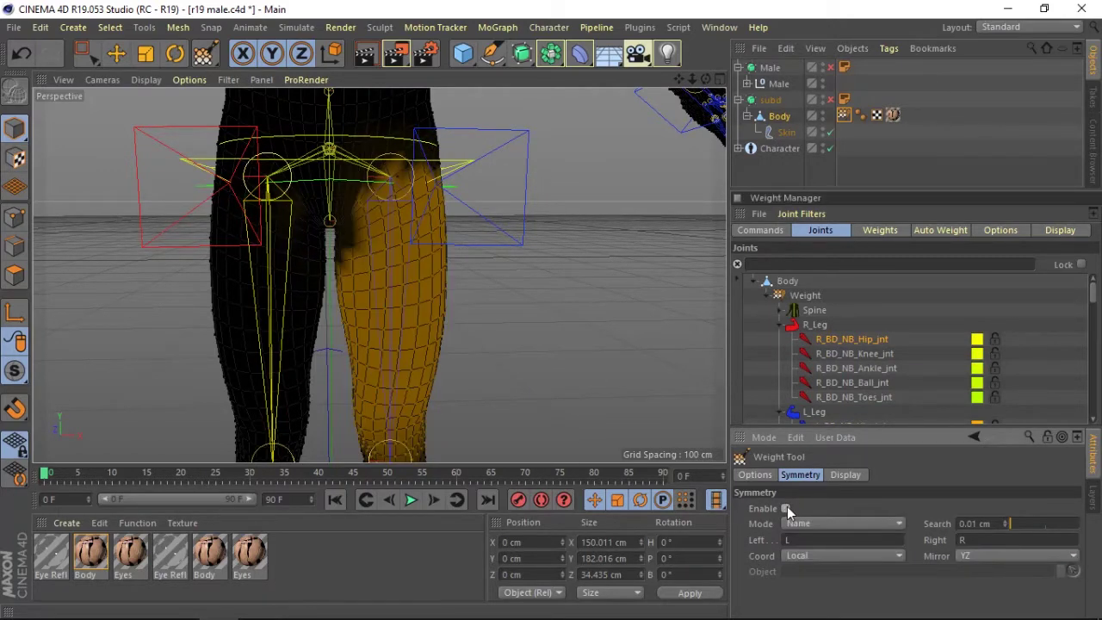
left_click(785, 509)
- Collapse R_Leg, return to L_BD_NB_Hip_jnt, and maximise the Front view on the legs
left_click(792, 325)
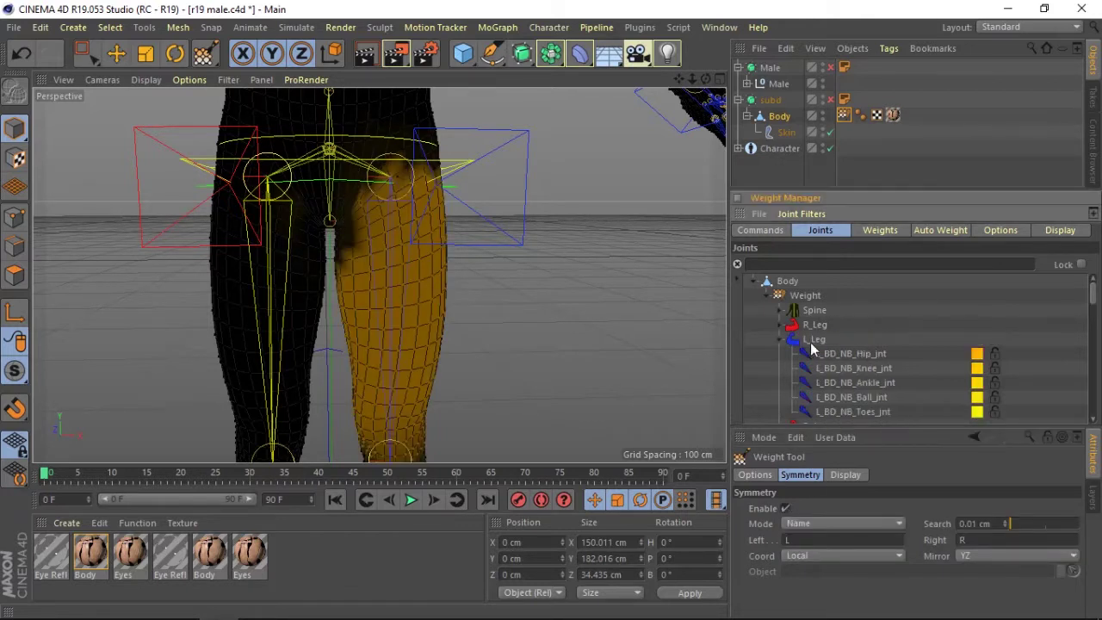
left_click(841, 353)
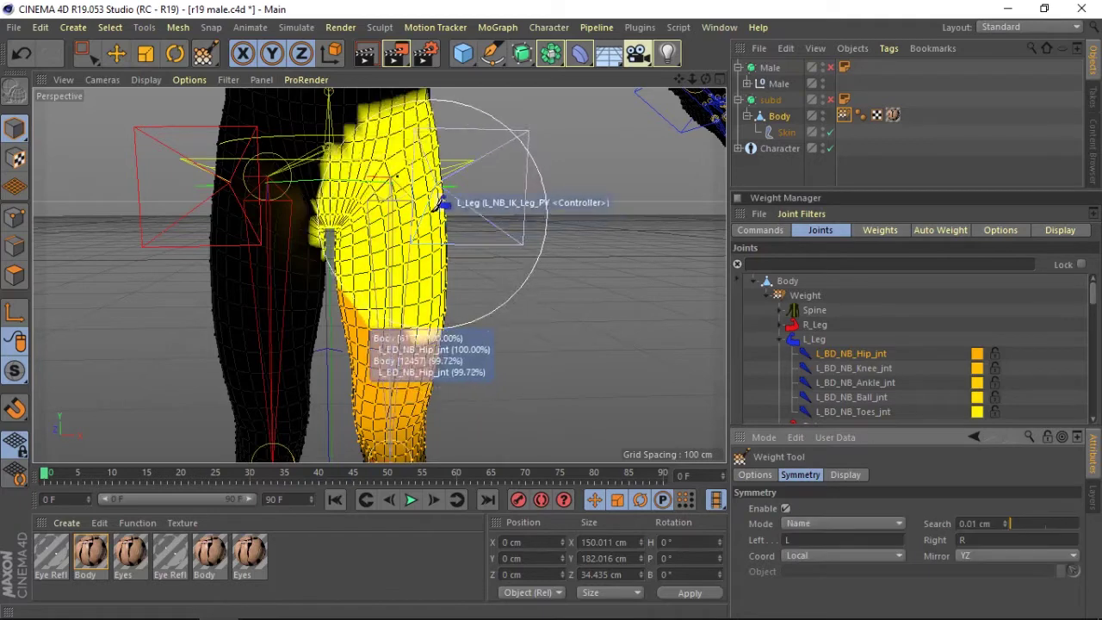
left_click_drag(693, 79, 680, 97)
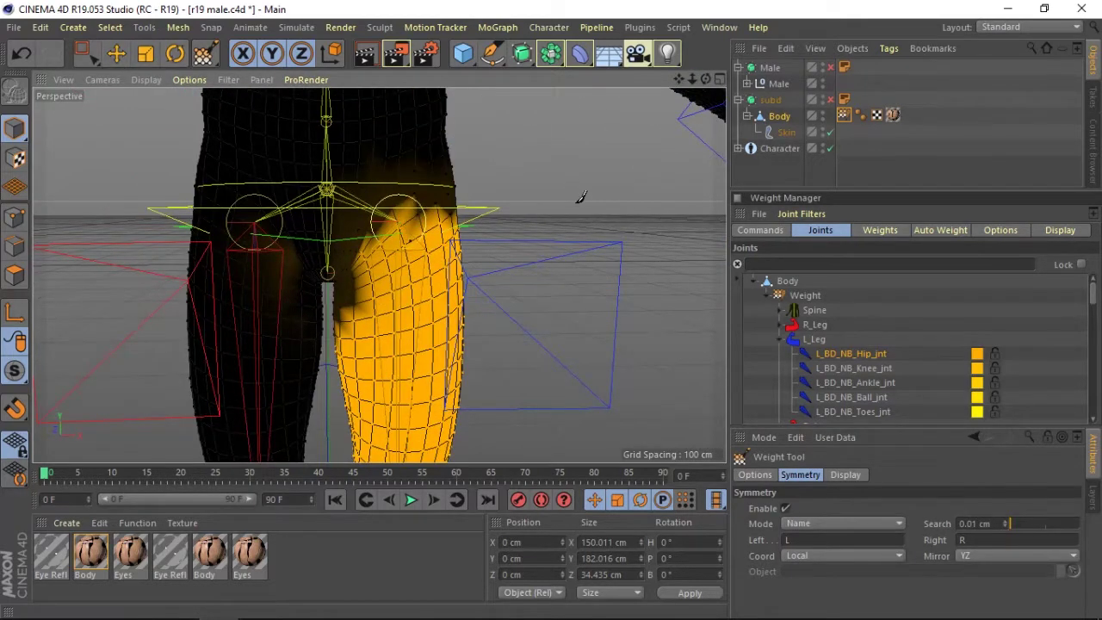
left_click(719, 80)
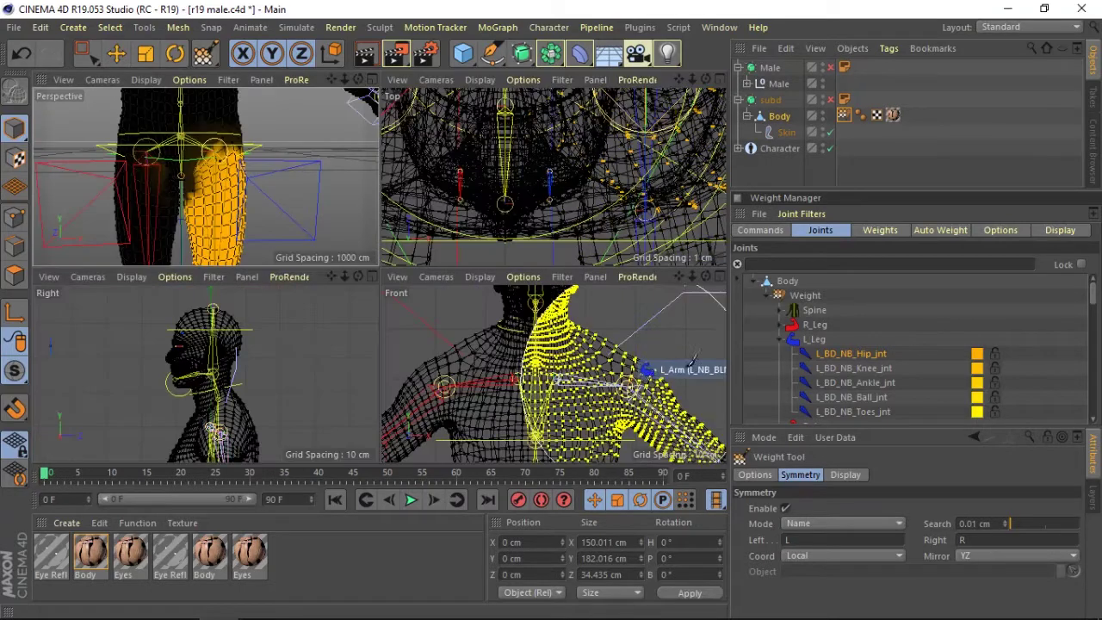
left_click(717, 277)
- Open the Weight Tool options and shrink the brush radius from 102 to 94
left_click_drag(693, 79, 687, 80)
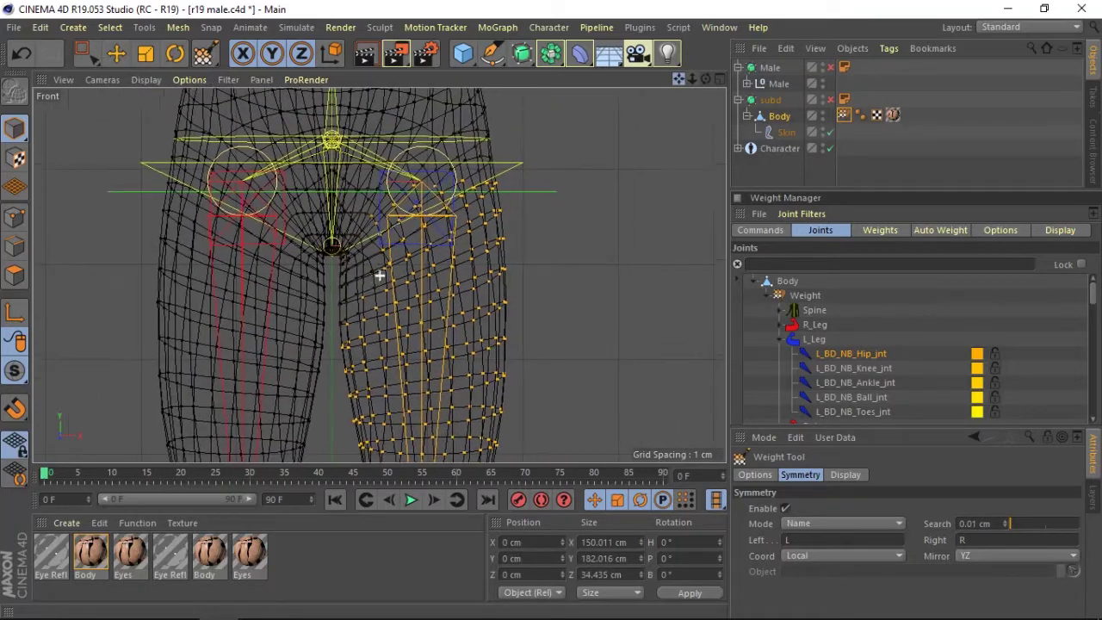
left_click(772, 475)
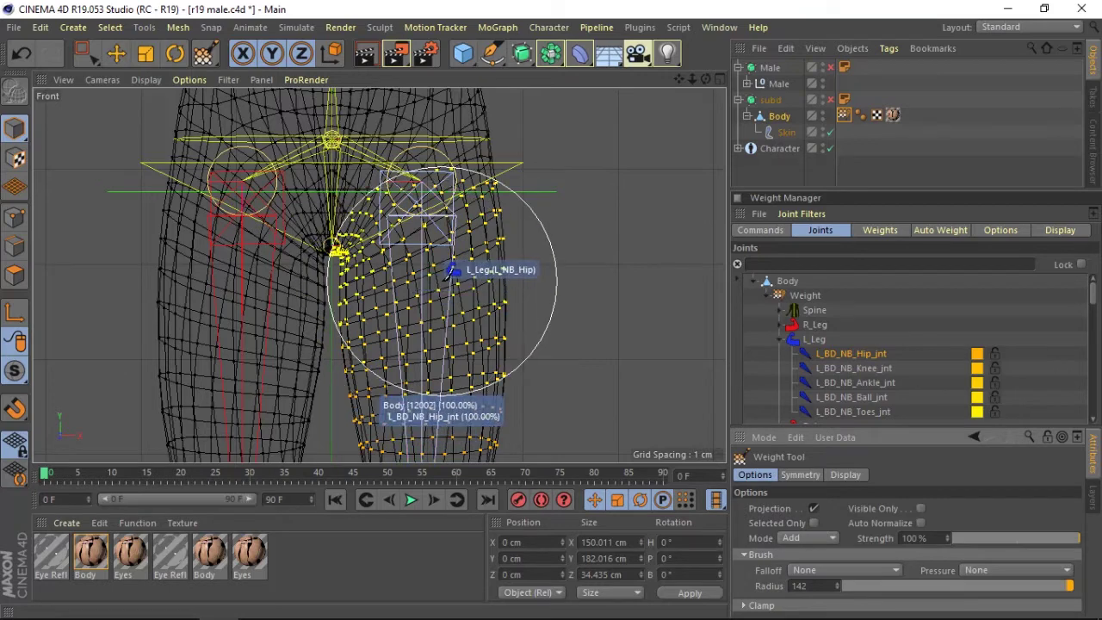
middle_click_drag(442, 278, 412, 281)
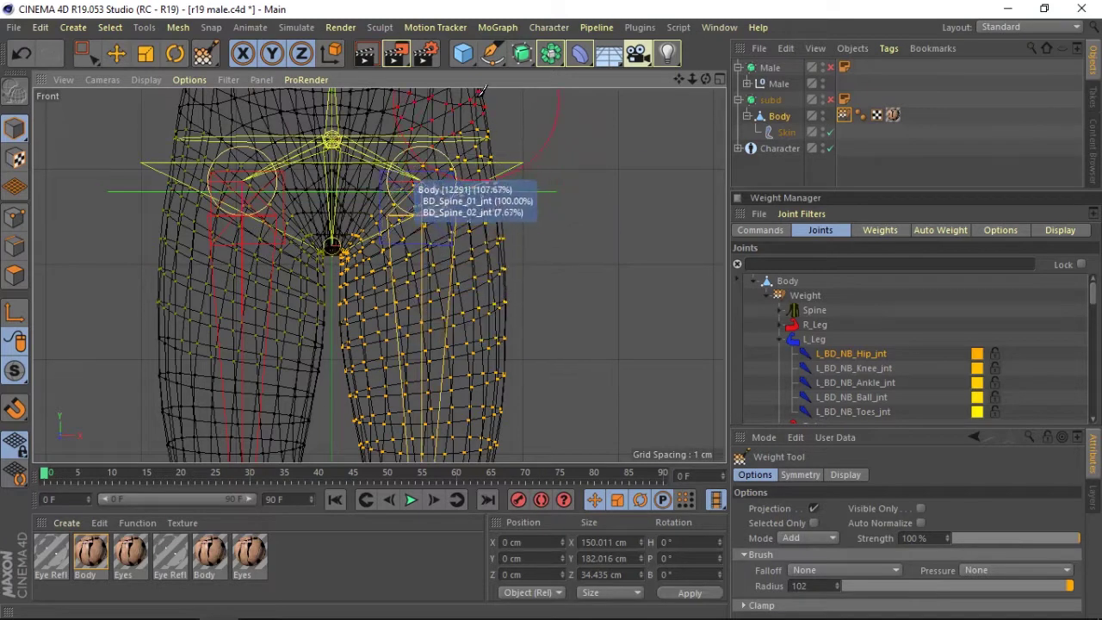
middle_click_drag(429, 223, 387, 223)
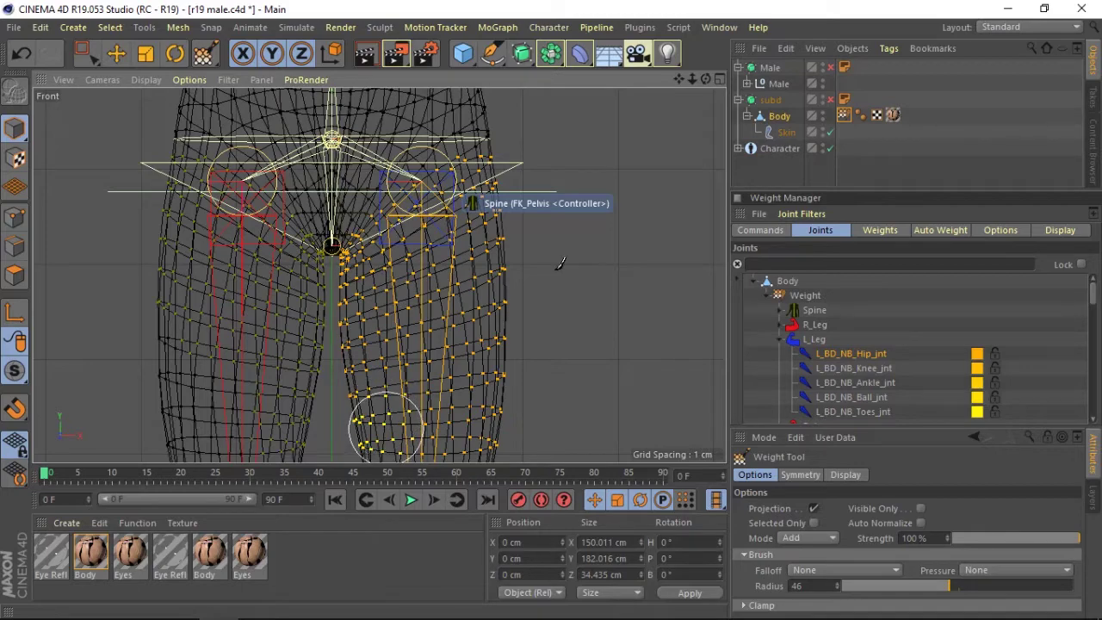
- Paint left hip weight down the thigh to the knee, using radius 121 then 74
left_click_drag(692, 79, 689, 79)
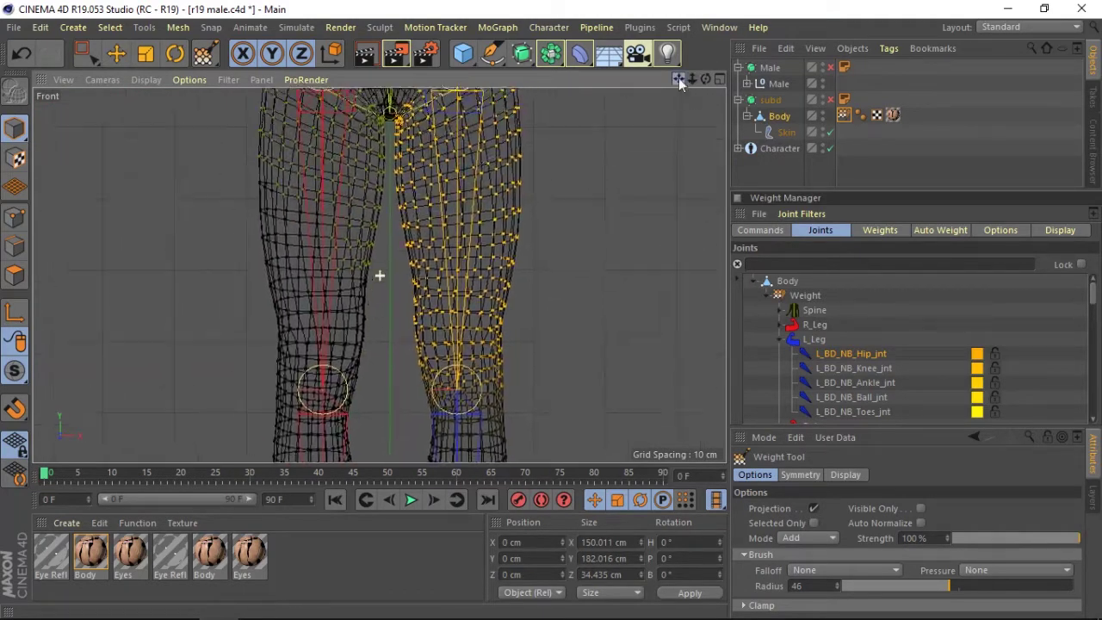
middle_click_drag(466, 215, 493, 221)
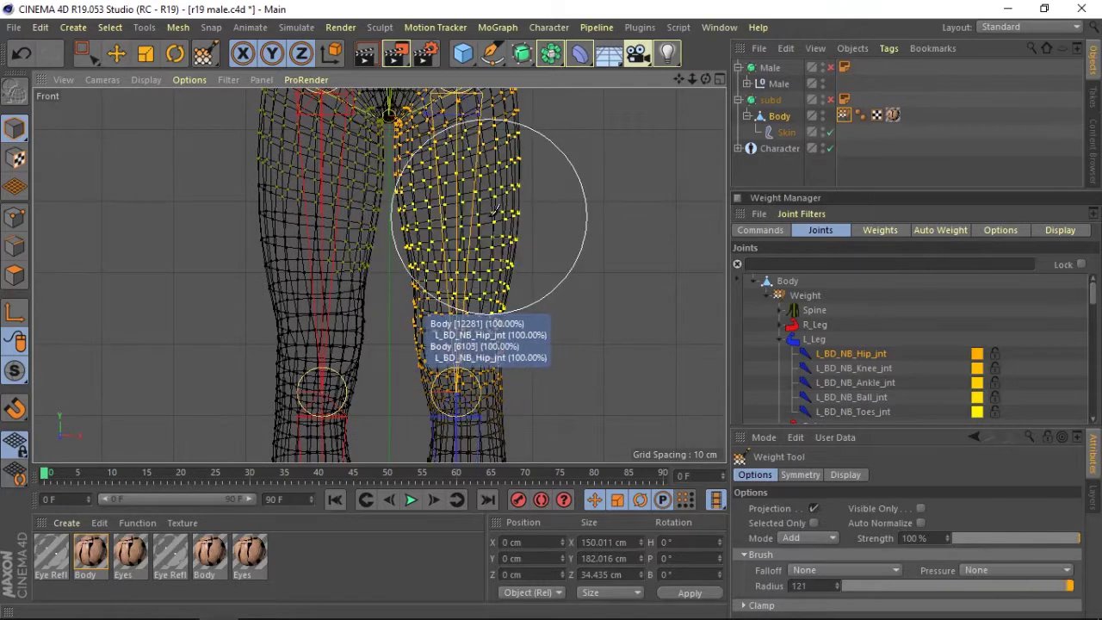
left_click_drag(493, 225, 477, 279)
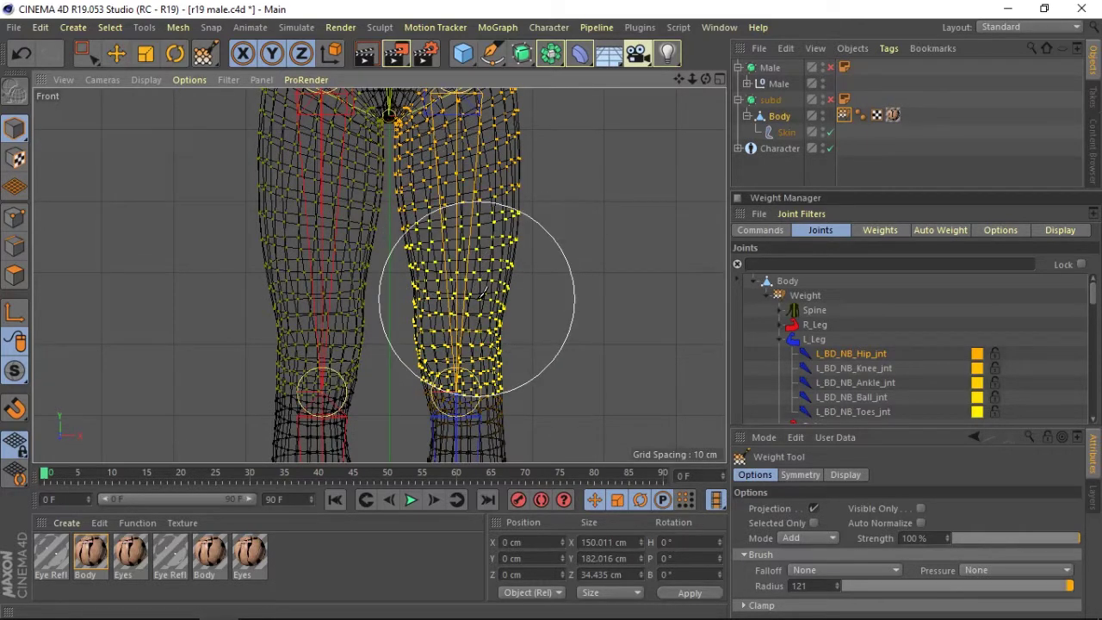
middle_click_drag(480, 297, 439, 298)
mouse_move(462, 249)
left_mouse_down()
mouse_move(465, 330)
mouse_move(512, 339)
mouse_move(453, 333)
left_mouse_up()
left_click(320, 364, "ctrl")
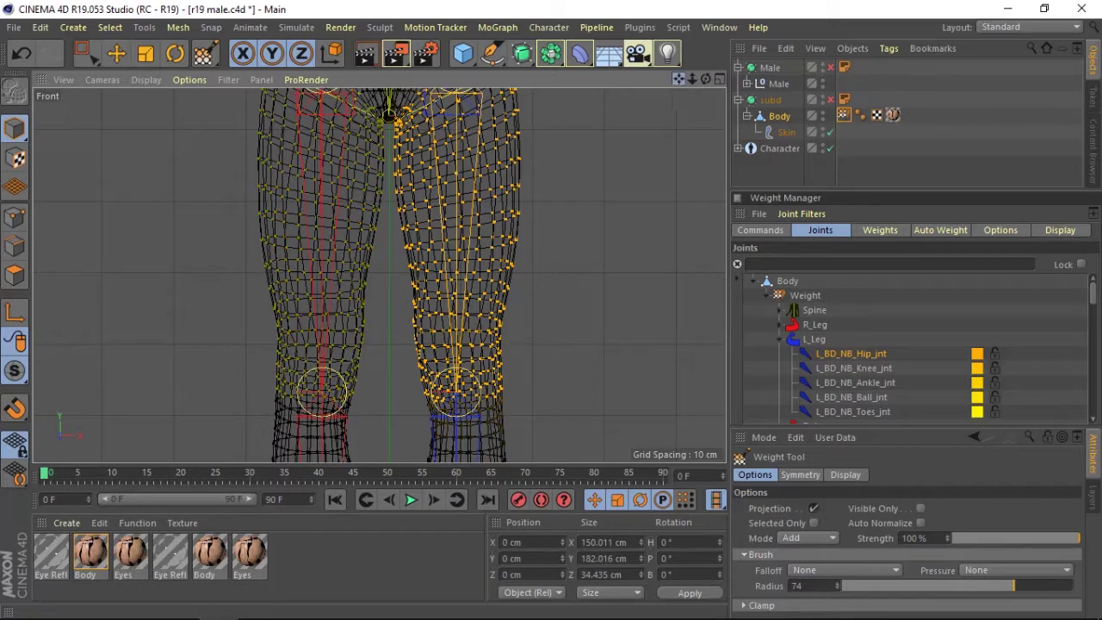
left_click_drag(680, 79, 710, 34)
- Show L_BD_NB_Knee_jnt weights on the left leg in the maximised side view
left_click(817, 365)
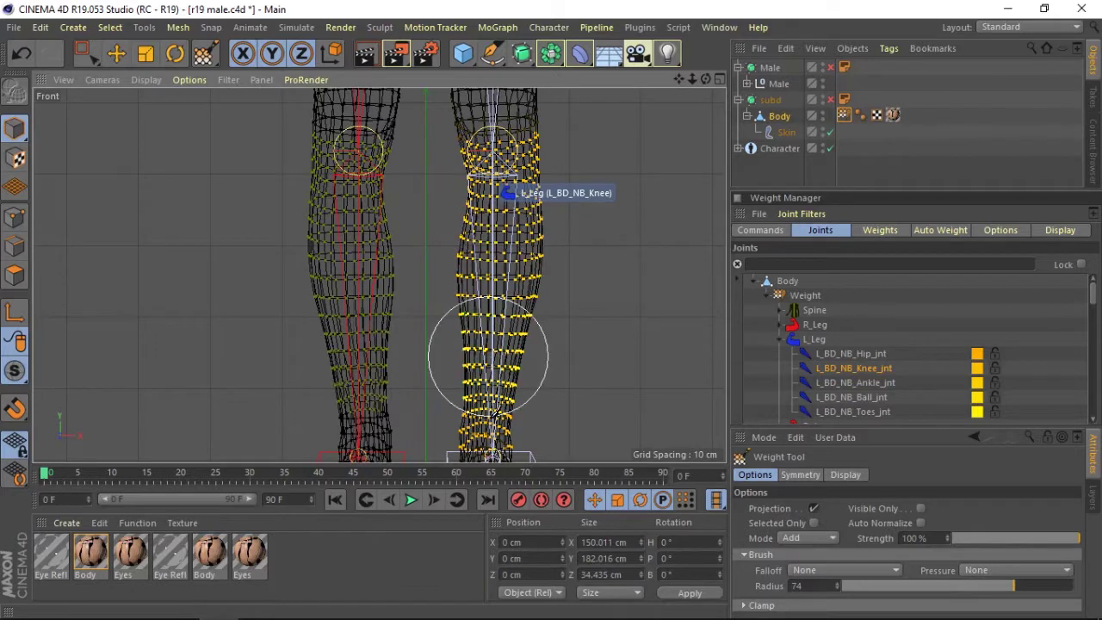
left_click(718, 78)
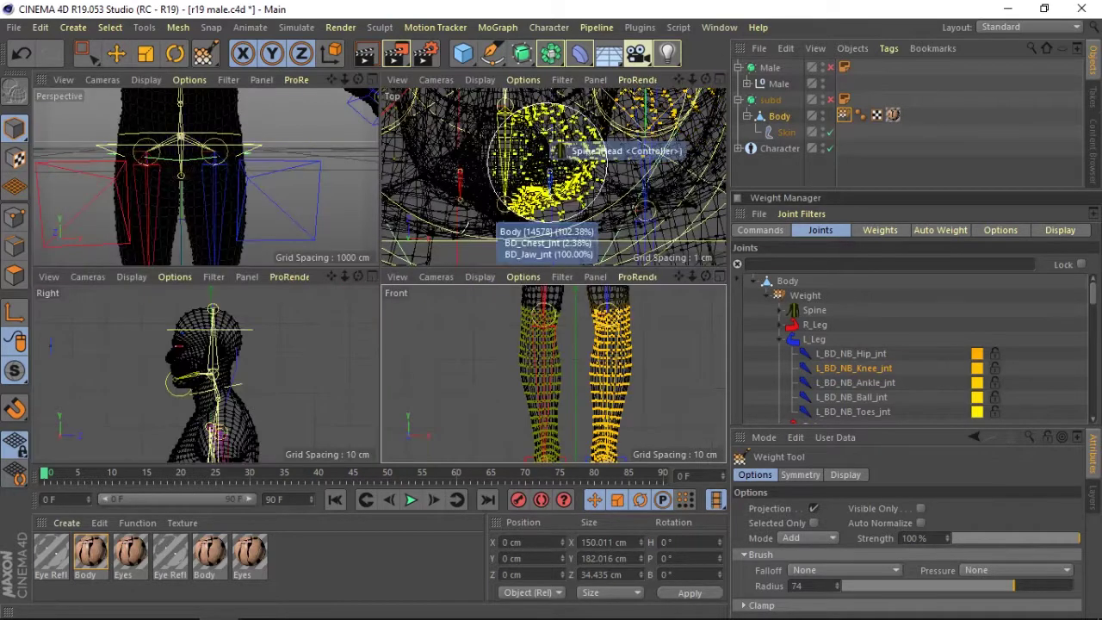
left_click(371, 278)
left_click_drag(691, 79, 551, 107)
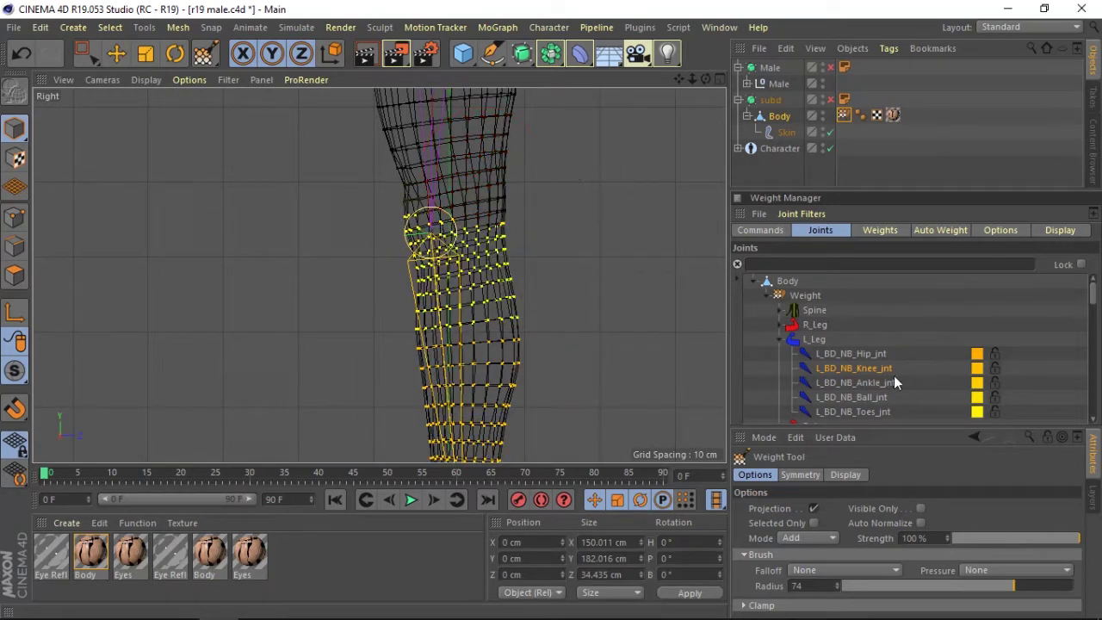
- Compare the hip weights, then view knee weights in Front view down to the feet
left_click(856, 354)
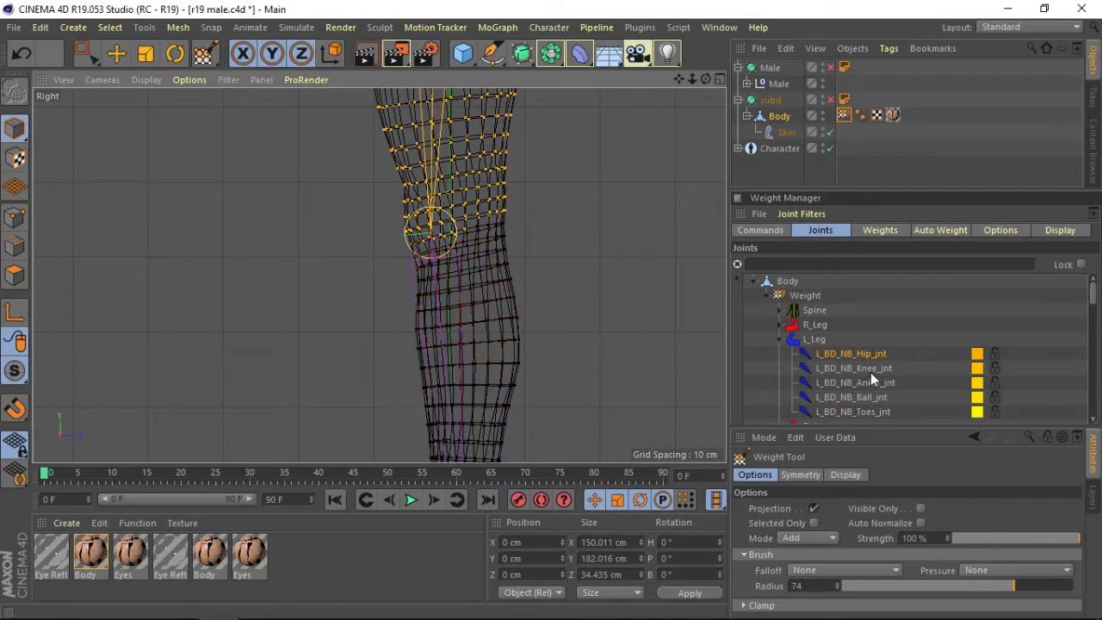
left_click(720, 79)
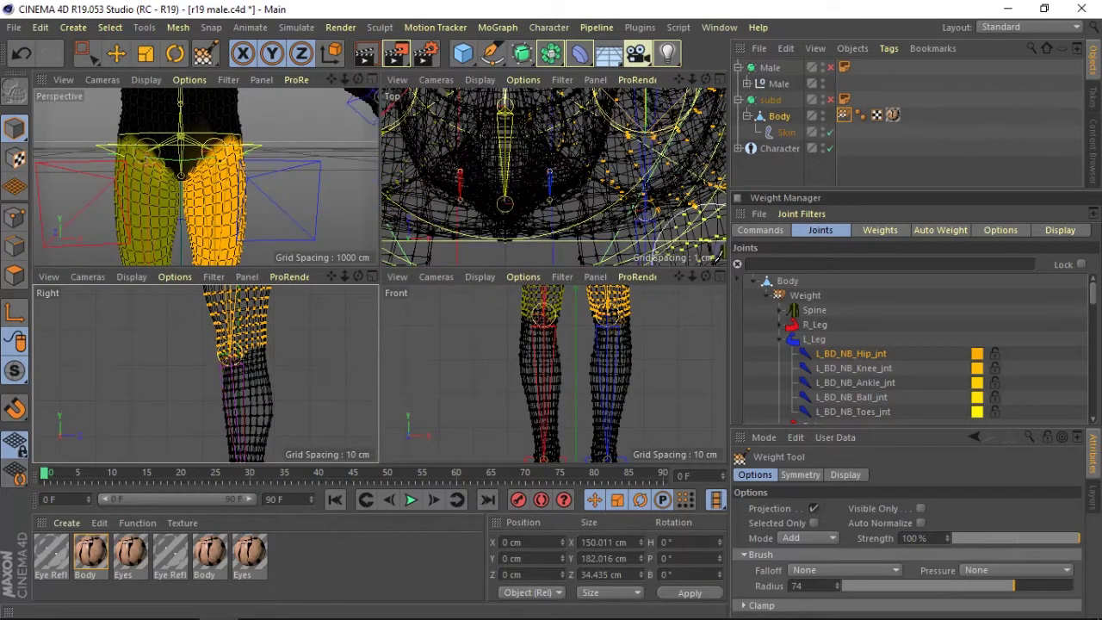
left_click(719, 276)
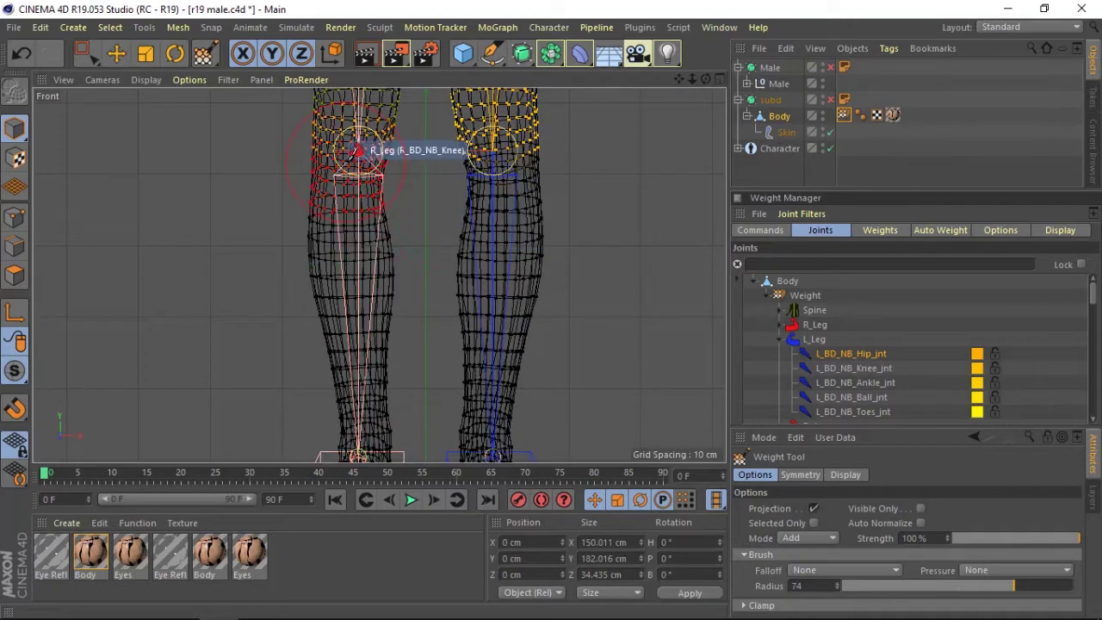
left_click(845, 370)
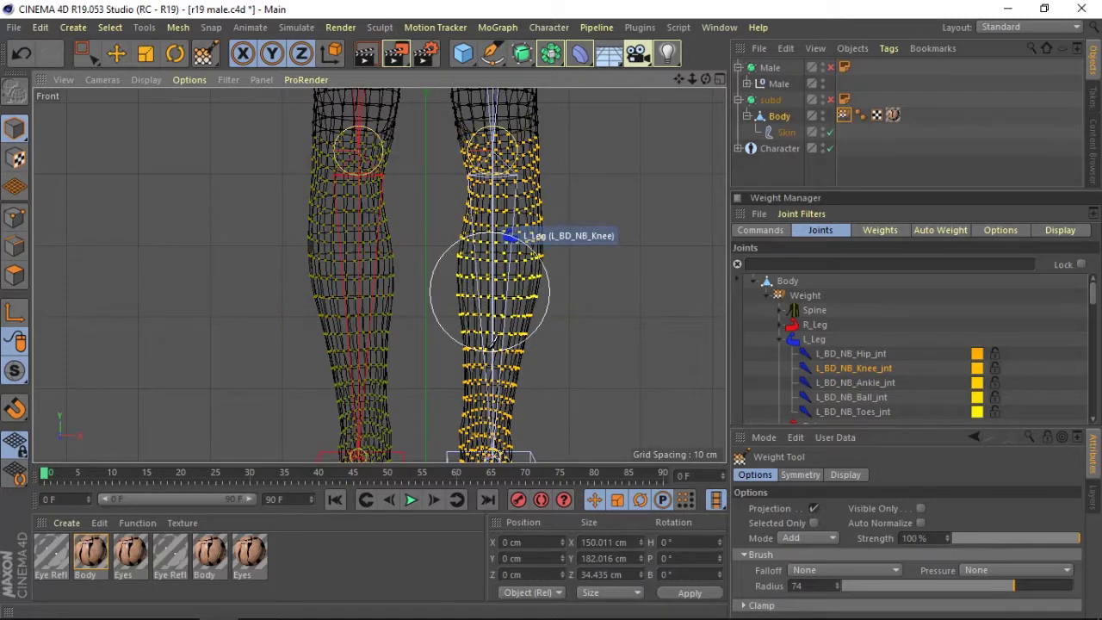
mouse_move(694, 79)
left_mouse_down()
mouse_move(681, 78)
mouse_move(715, 81)
left_mouse_up()
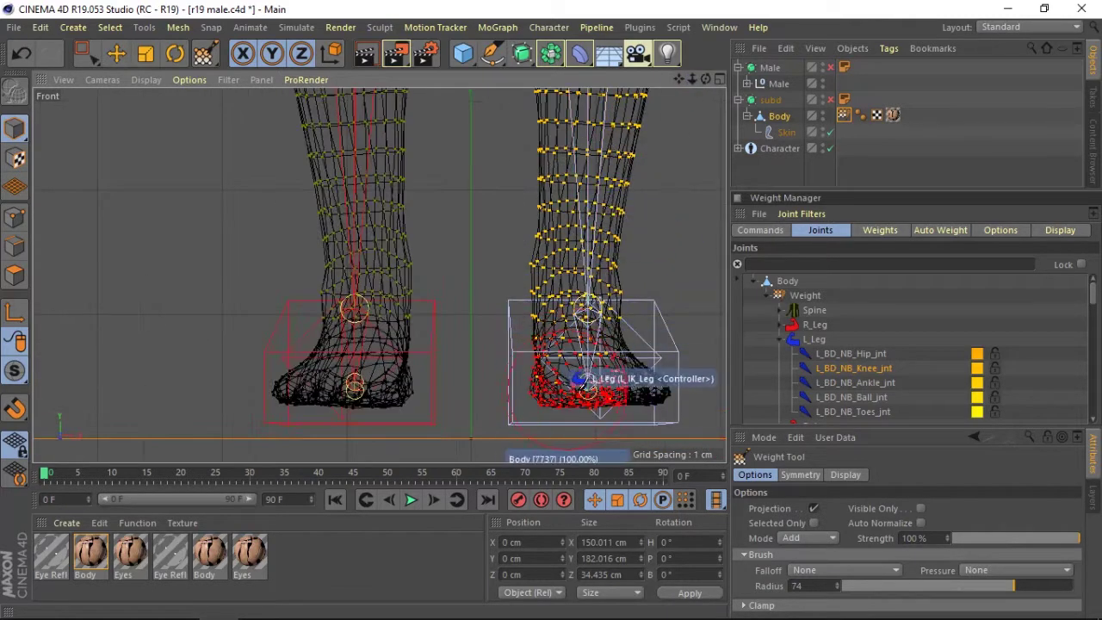
- Select L_BD_NB_Ankle_jnt and paint ankle weight over the foot up onto the lower shin
left_click(851, 381)
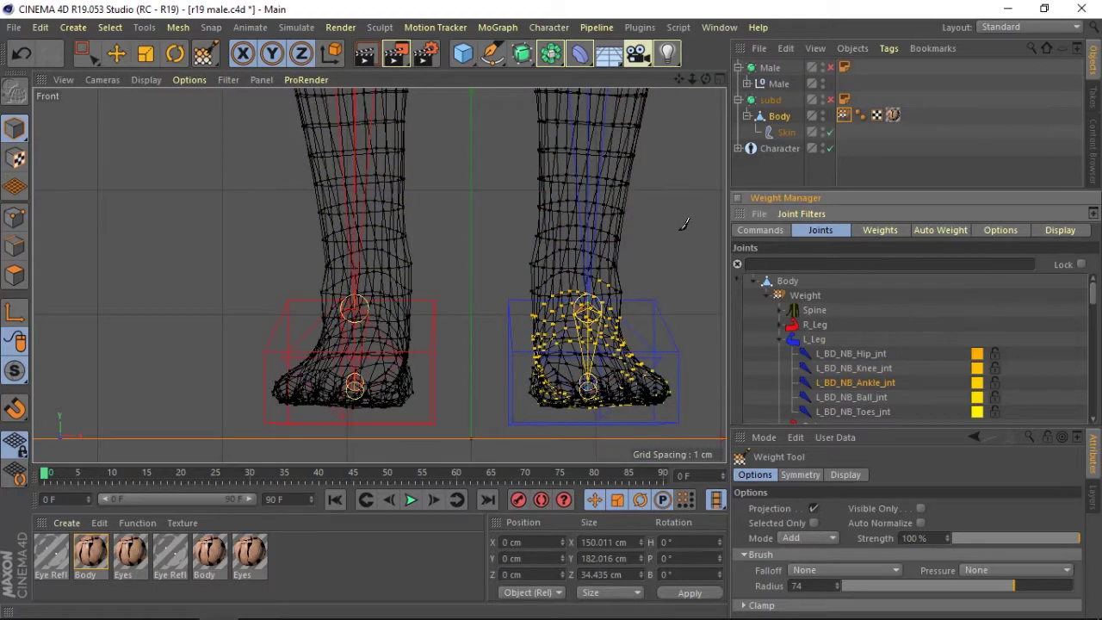
left_click(719, 79)
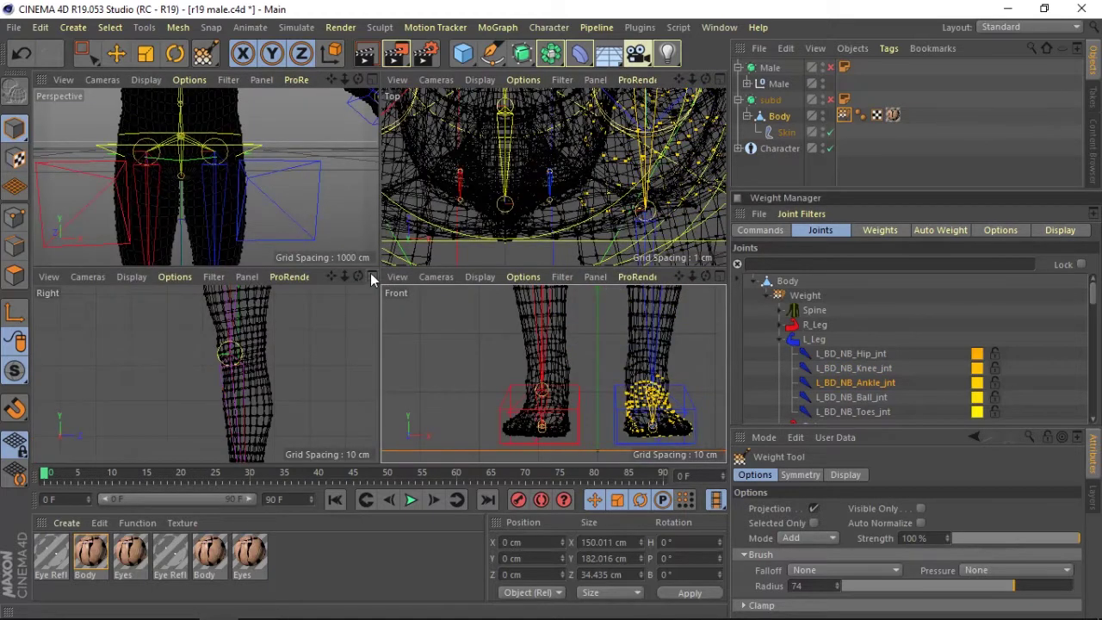
left_click(371, 276)
scroll(431, 232, "down", 5)
scroll(380, 276, "up", 3)
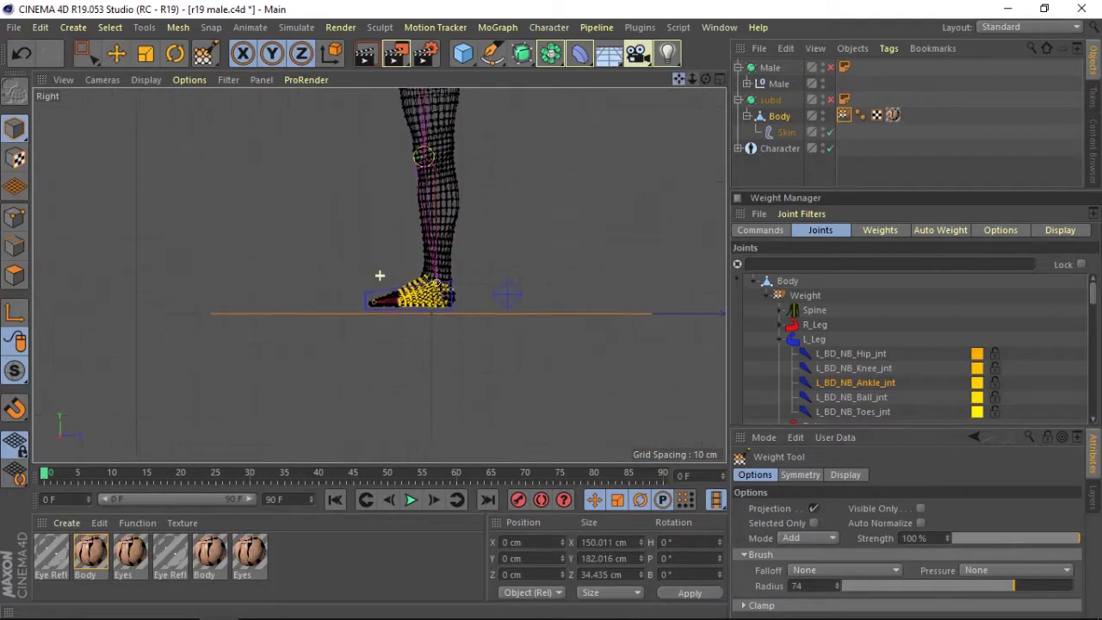
scroll(380, 275, "up", 3)
scroll(603, 223, "up", 3)
scroll(591, 320, "down", 2)
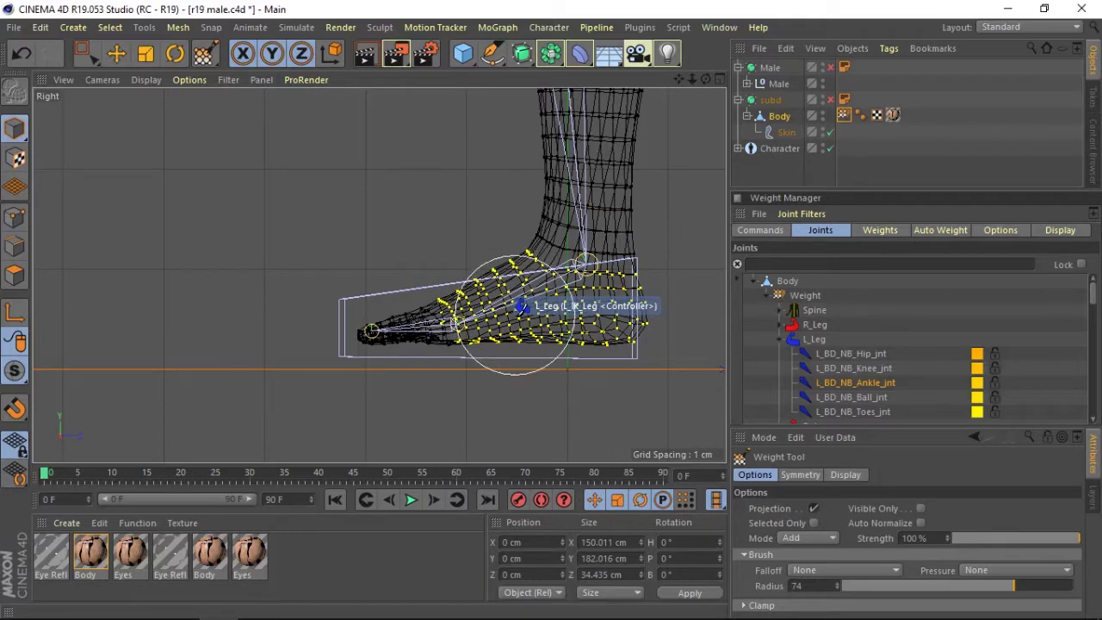
left_click(723, 82)
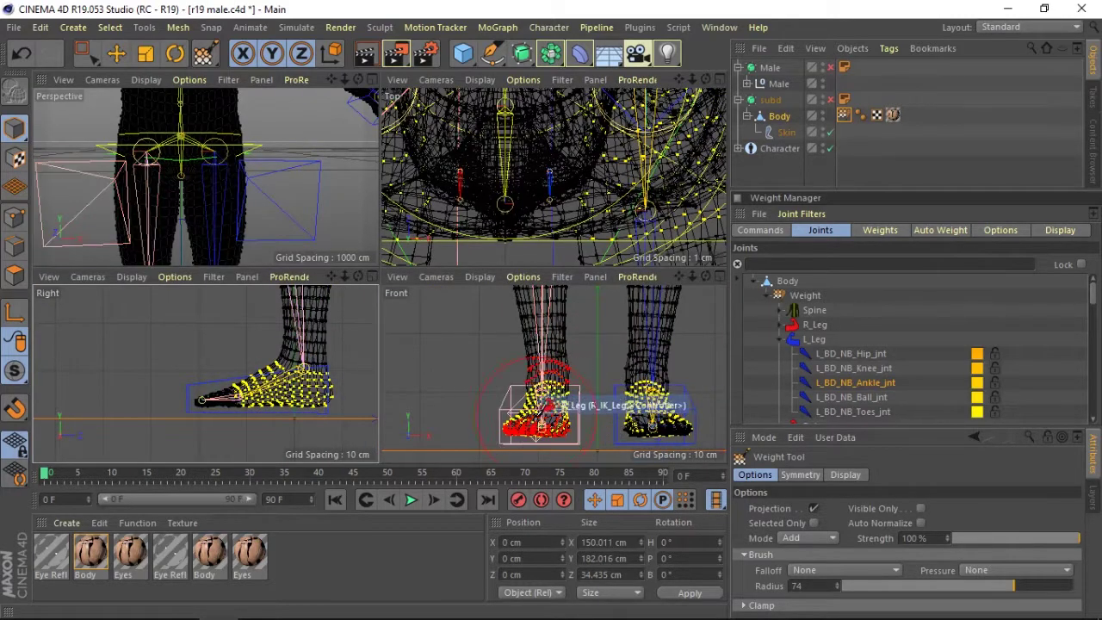
left_click_drag(543, 406, 541, 405)
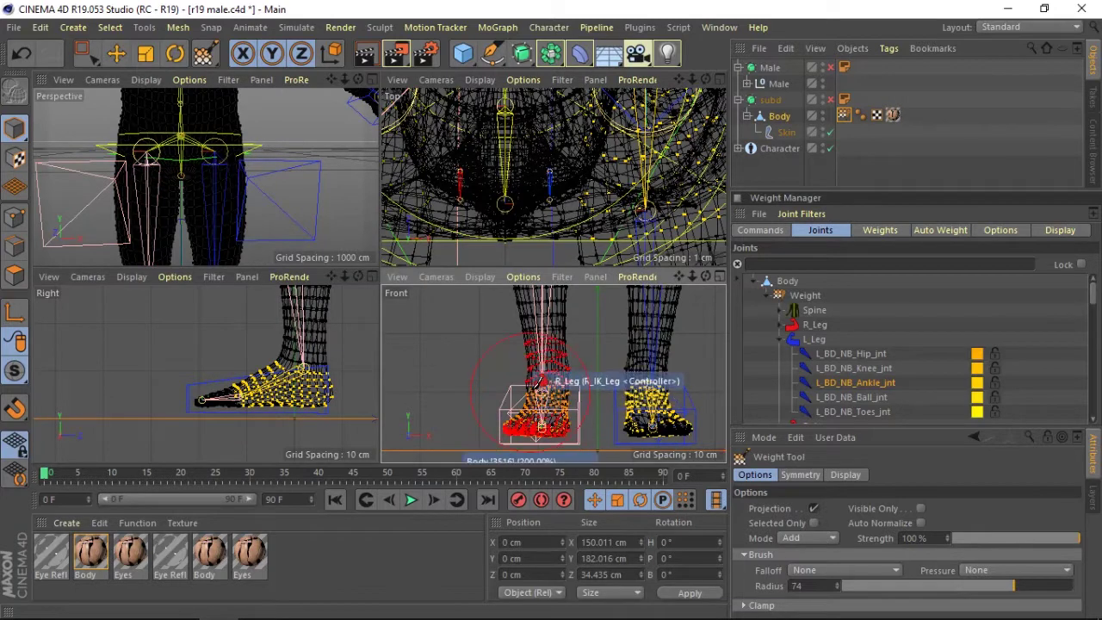
- Switch painting to L_BD_NB_Ball_jnt for the toes, checking the Right and Perspective views
left_click(840, 395)
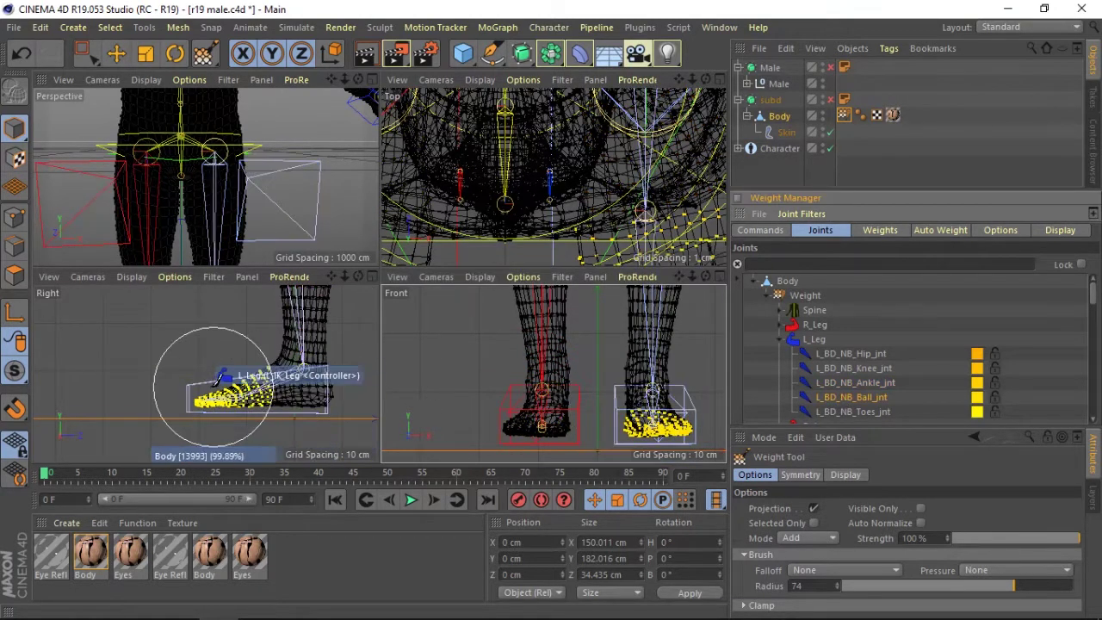
left_click(373, 277)
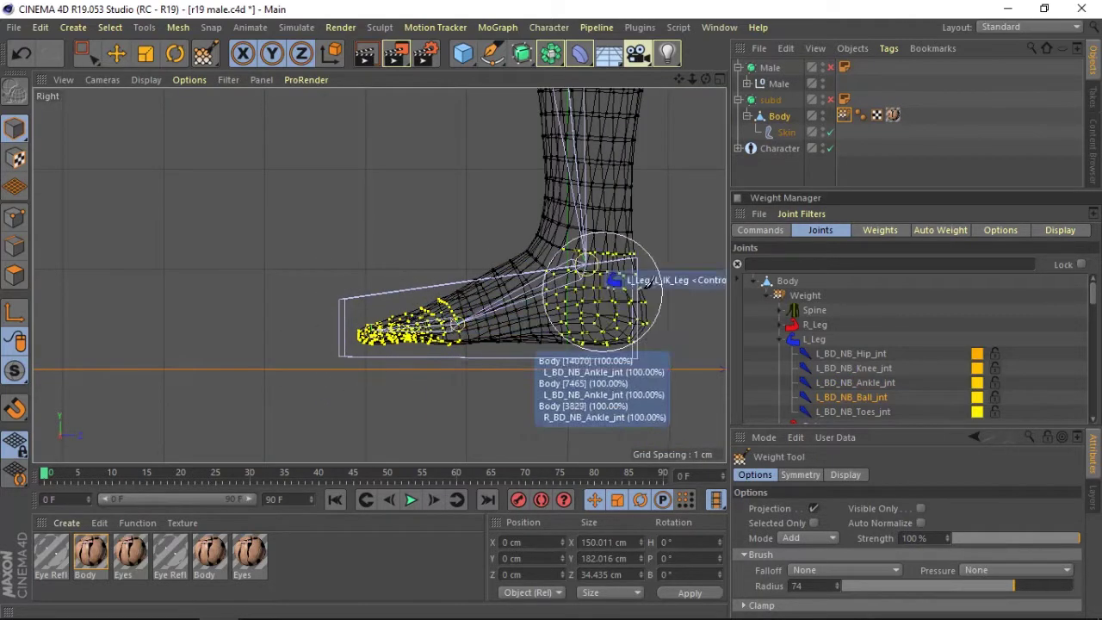
left_click(706, 79)
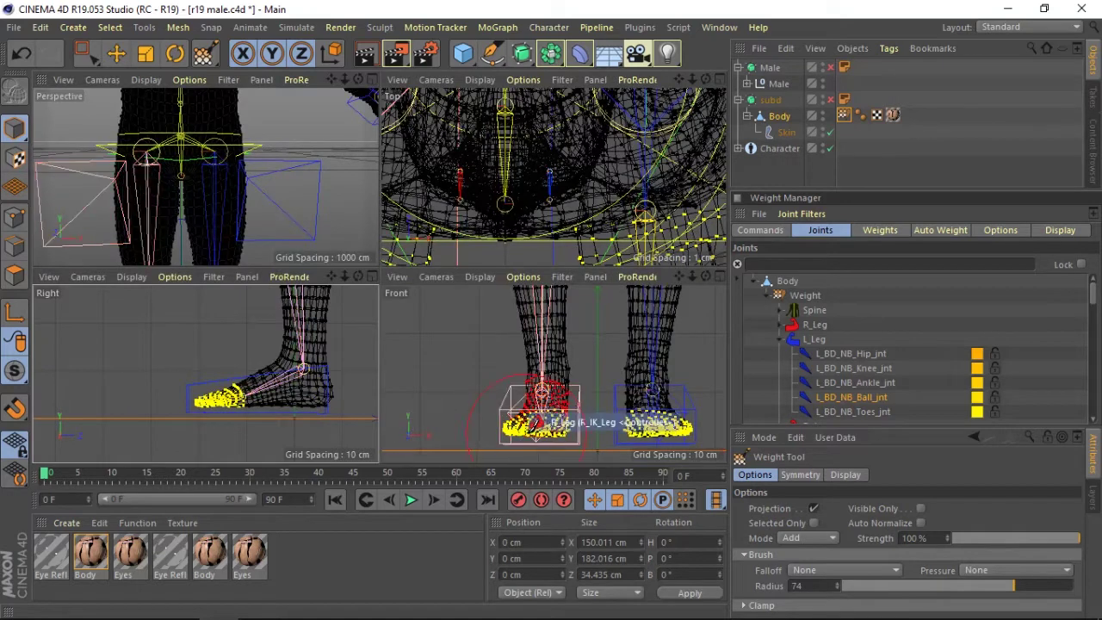
left_click(370, 79)
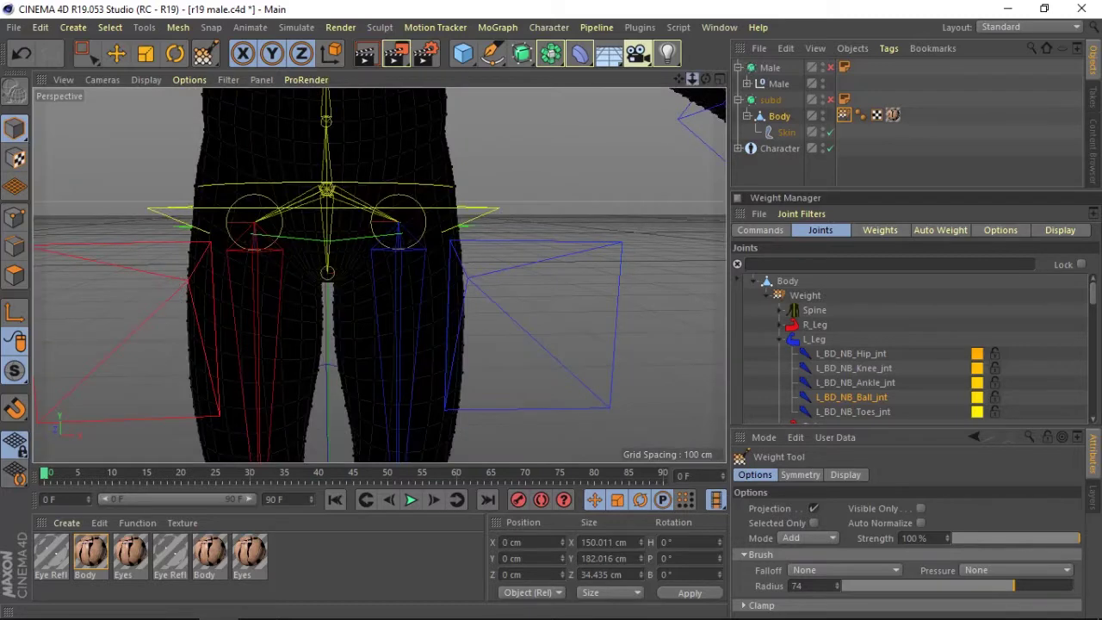
- Collapse L_Leg, scroll the joint list to the left arm, and frame the upper body in Front view
left_click_drag(691, 80, 682, 82)
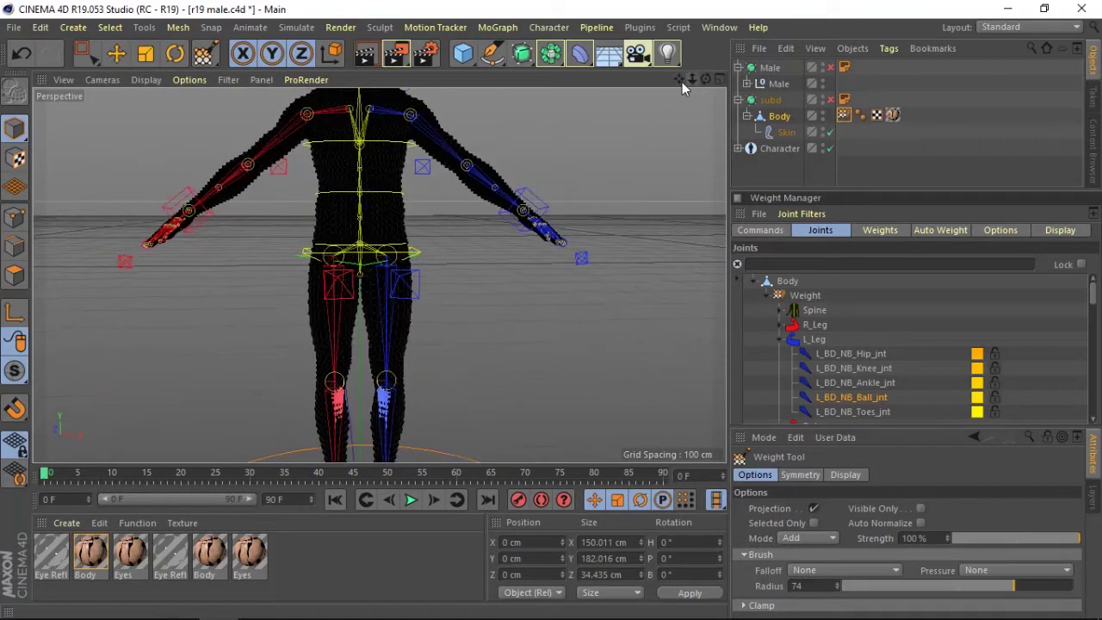
left_click(780, 343)
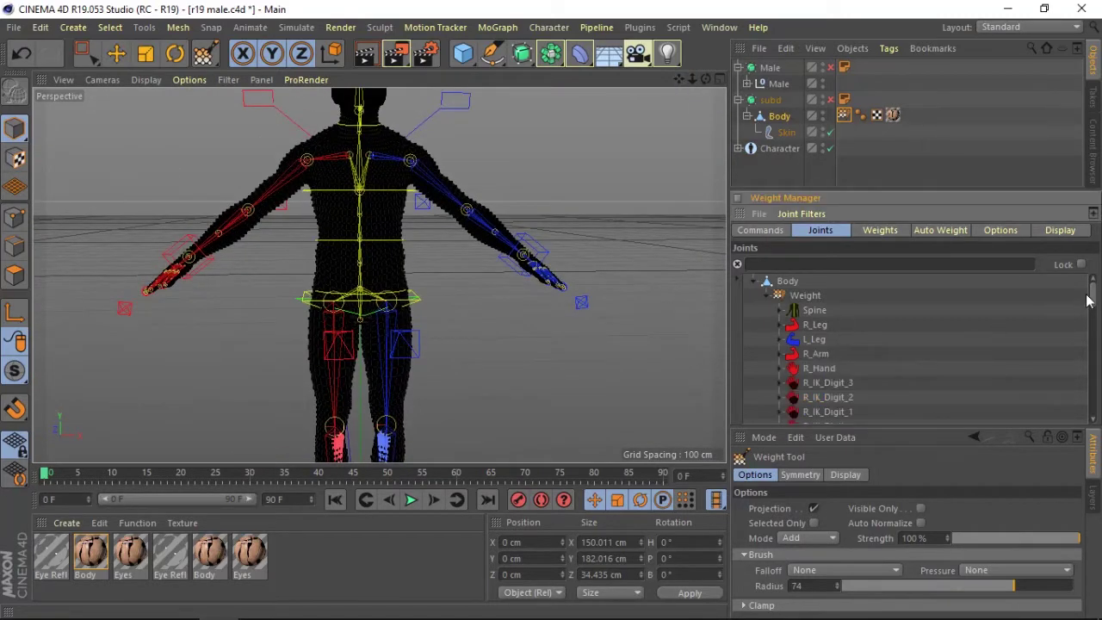
left_click_drag(1087, 300, 1084, 336)
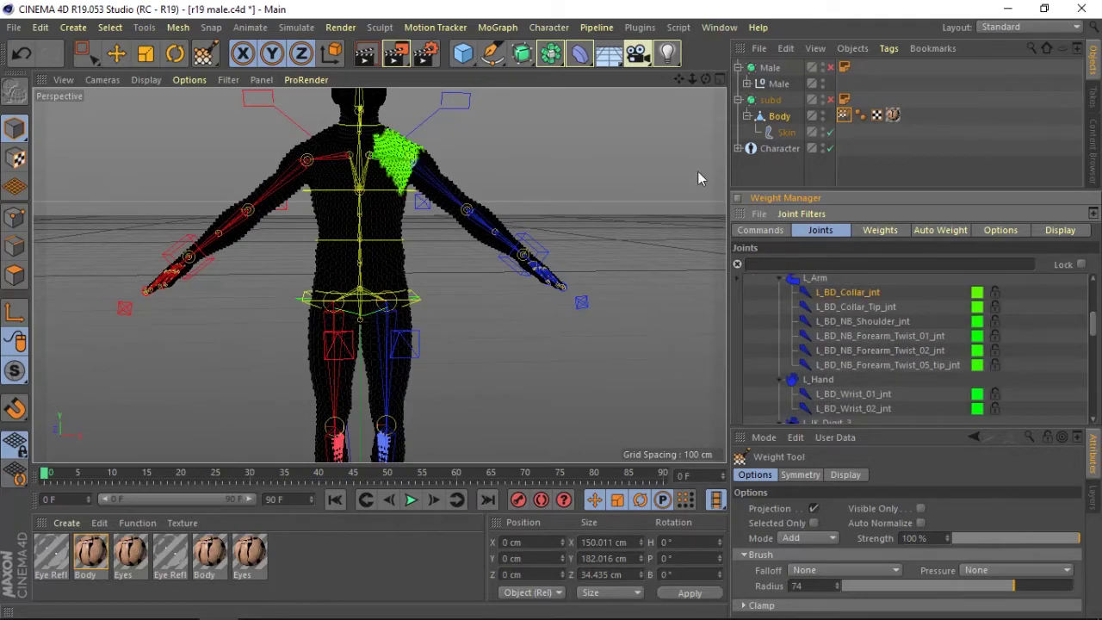
left_click_drag(707, 78, 602, 78)
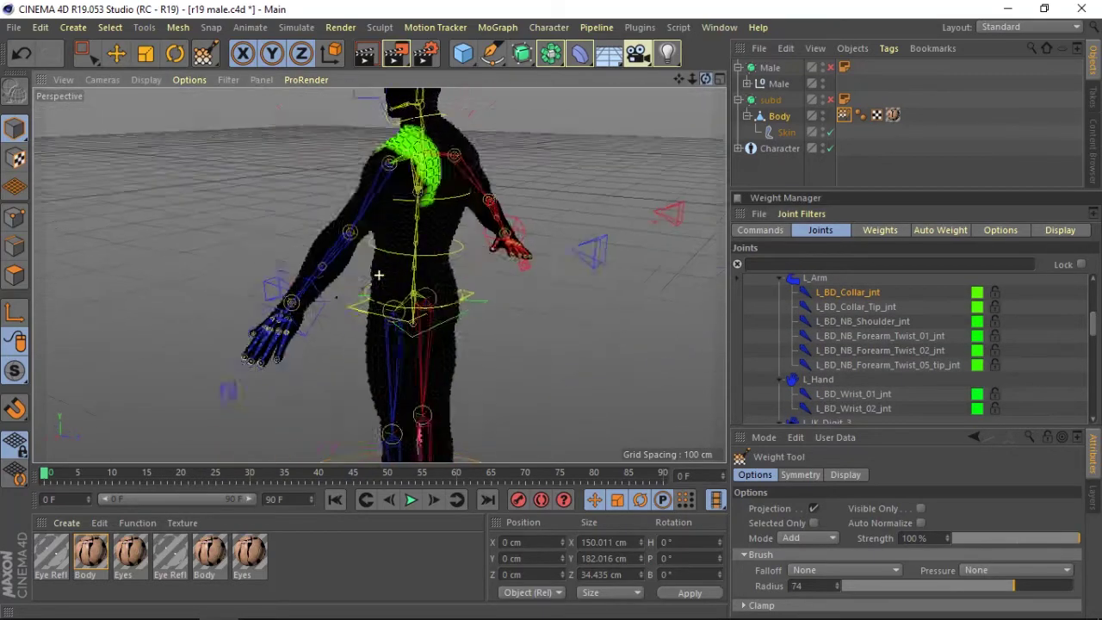
left_click_drag(379, 274, 483, 273, "alt")
key("F5")
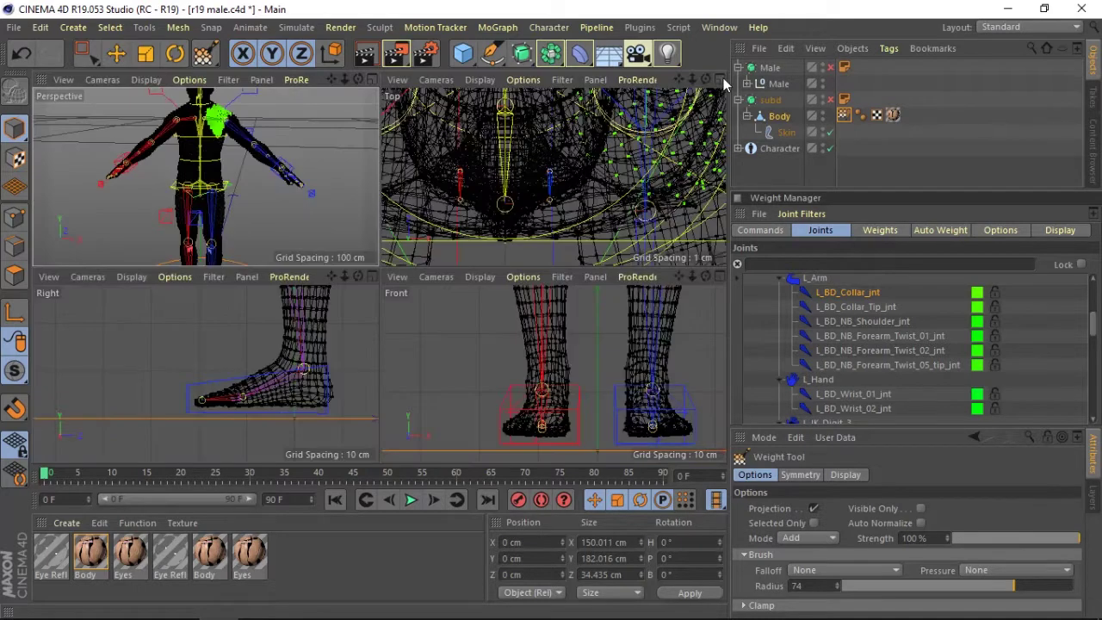
left_click_drag(684, 79, 682, 114)
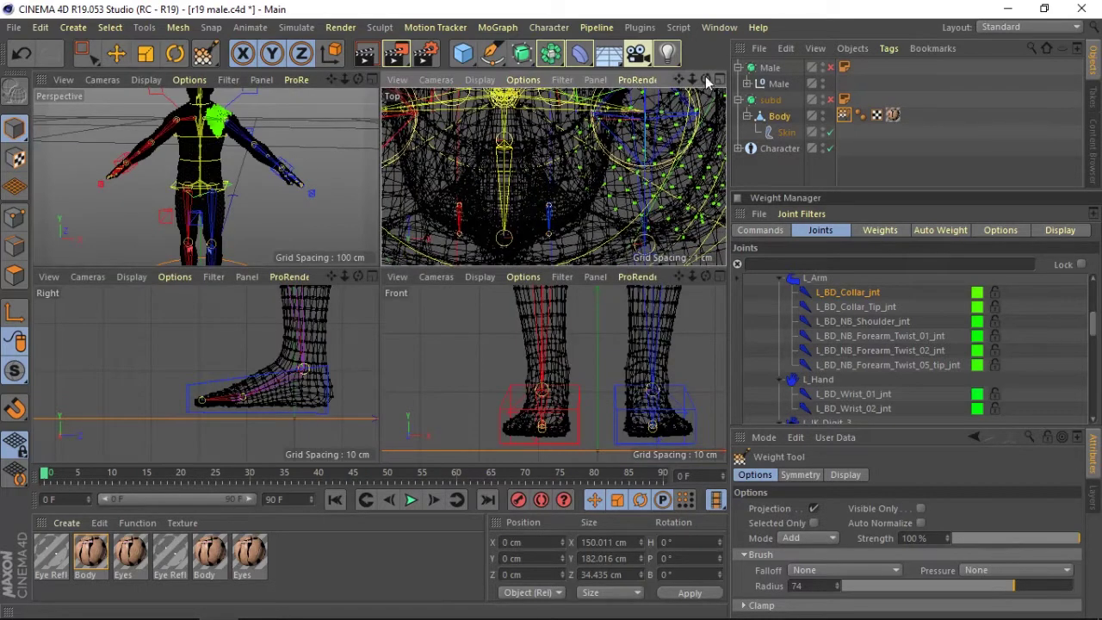
left_click(722, 277)
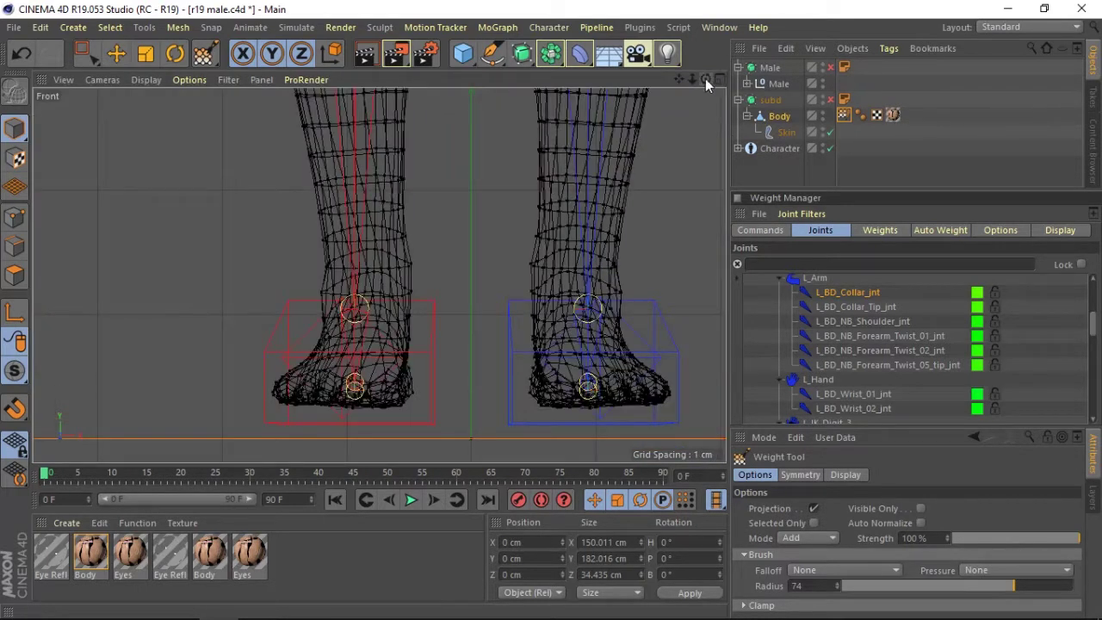
left_click_drag(682, 74, 698, 83)
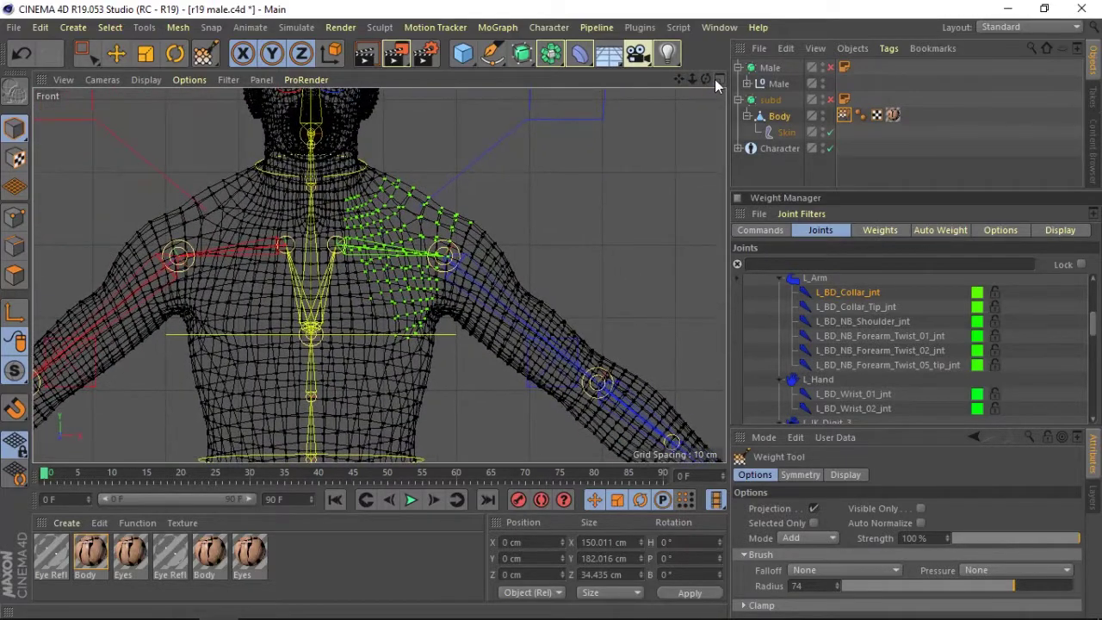
- Paint L_BD_Collar_Tip_jnt at the shoulder tip and L_BD_Collar_jnt toward the neck and shoulder
left_click(844, 292)
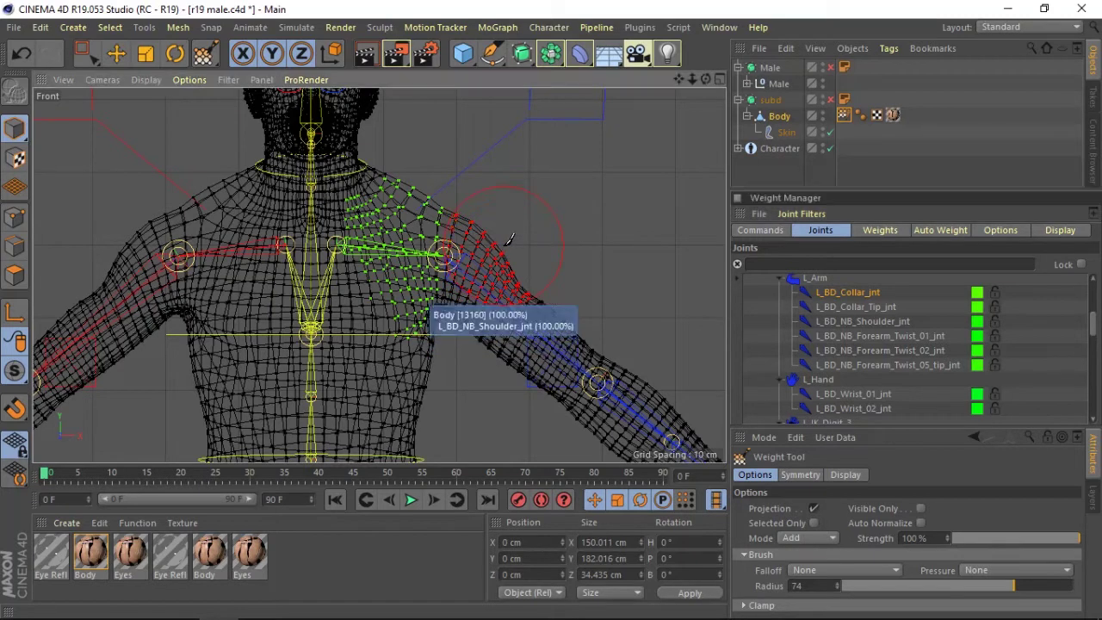
left_click(857, 306)
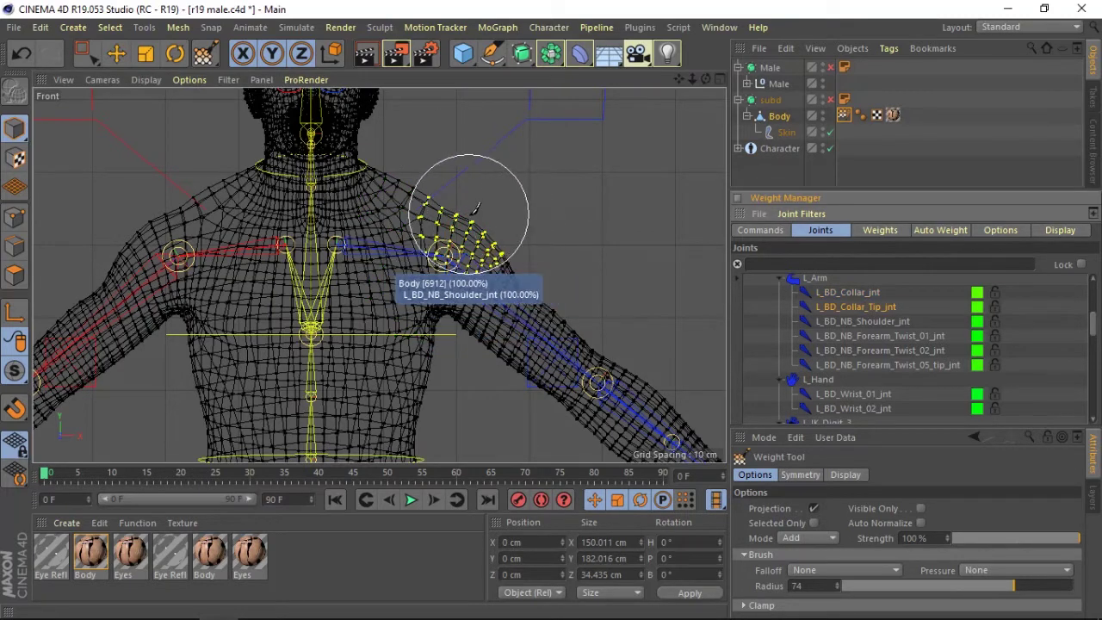
middle_click_drag(469, 216, 418, 222)
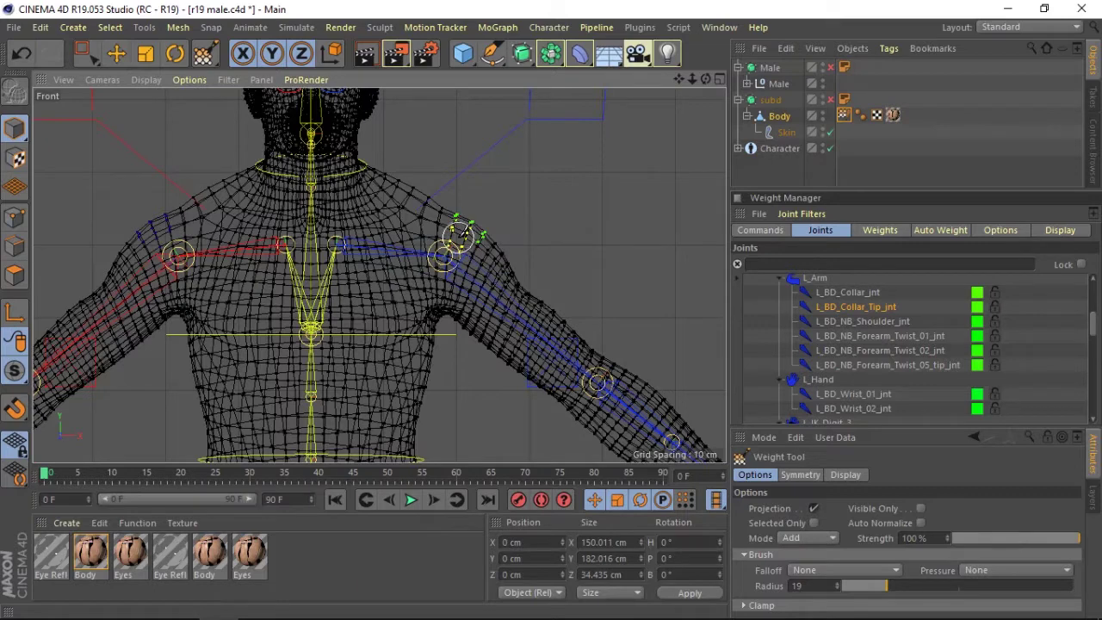
left_click(852, 293)
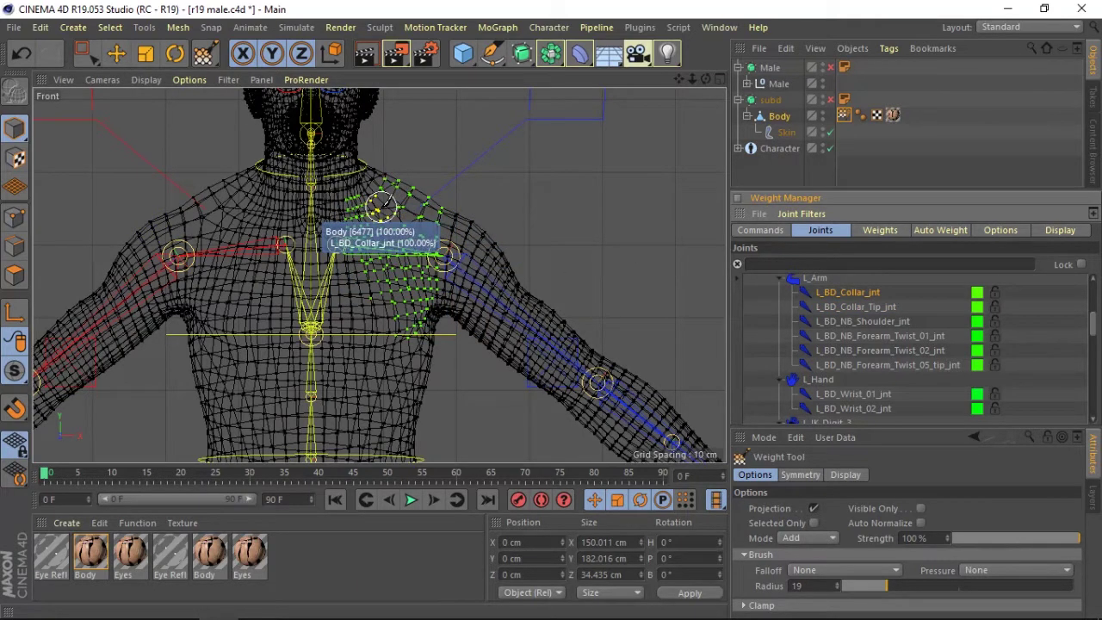
left_click_drag(390, 176, 385, 170)
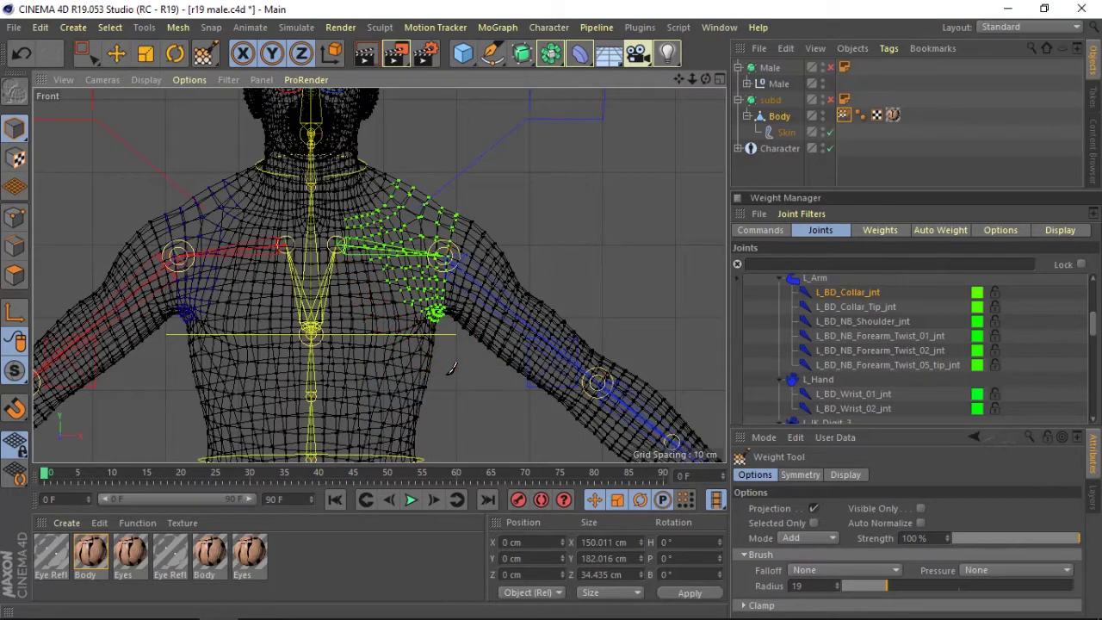
left_click(722, 80)
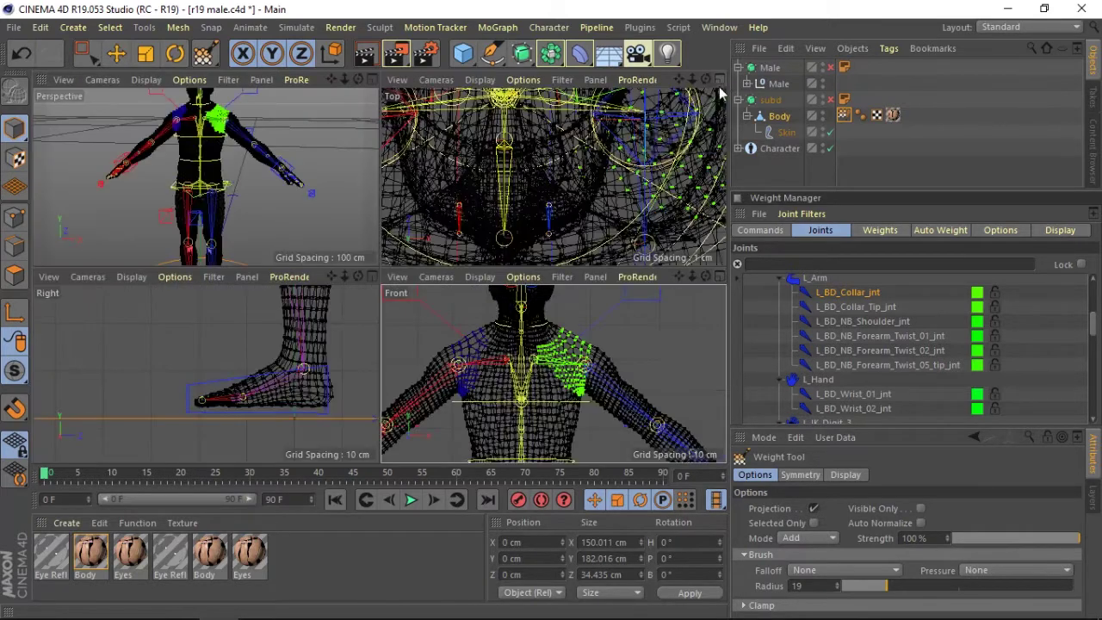
- Turn off brush projection, set radius 2, and paint collar weight up the neck and chest centre
left_click(372, 82)
left_click_drag(707, 79, 707, 81)
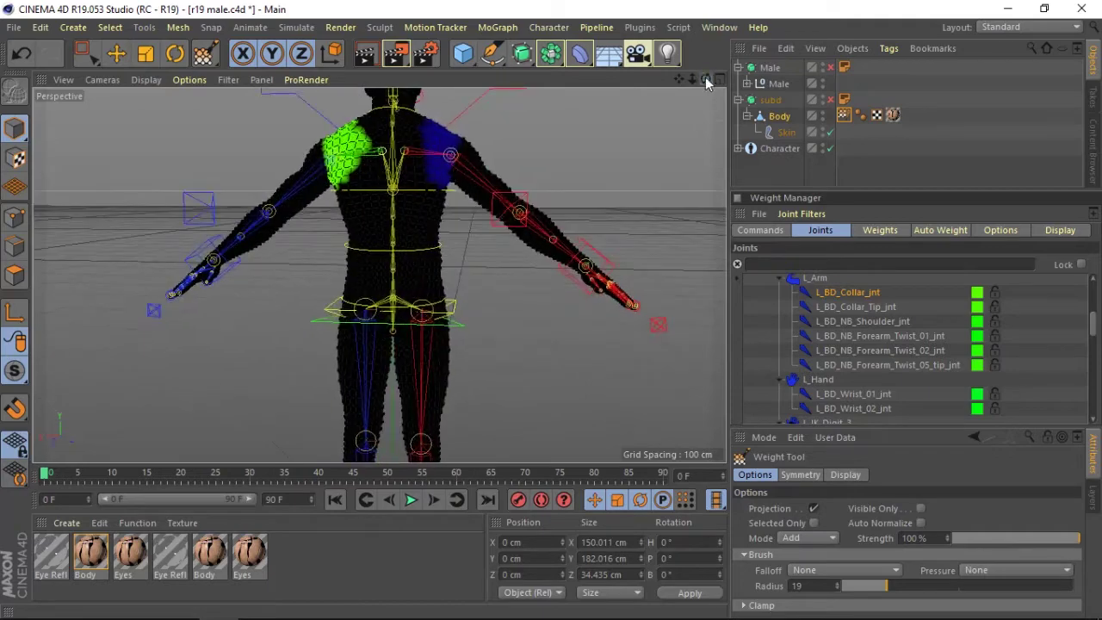
scroll(379, 276, "up", 3)
scroll(379, 275, "up", 2)
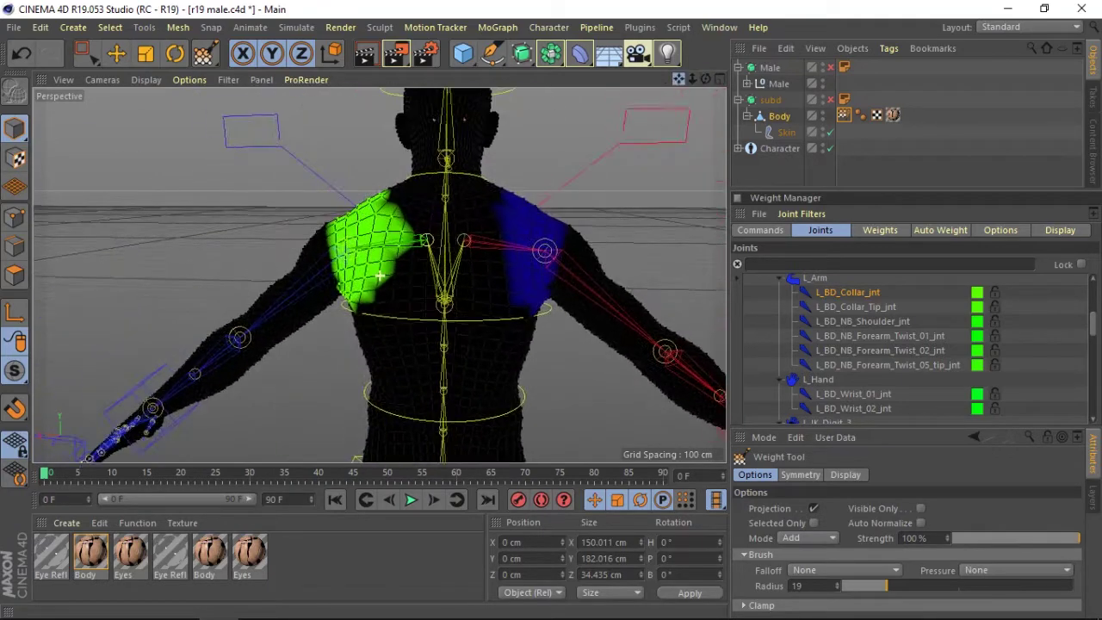
left_click_drag(708, 79, 712, 90)
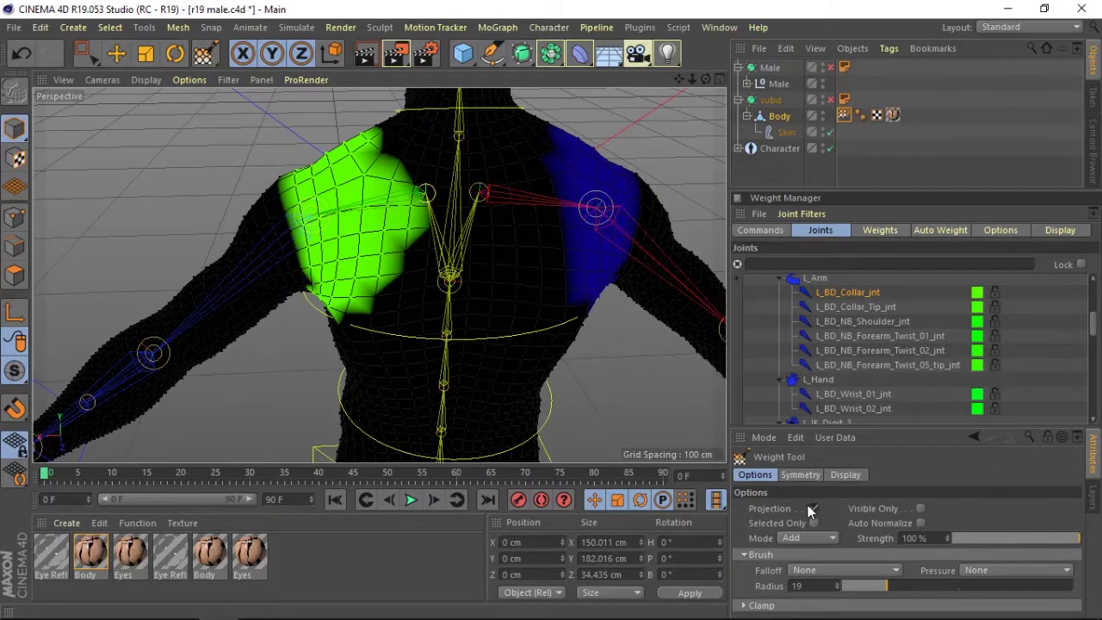
left_click(812, 509)
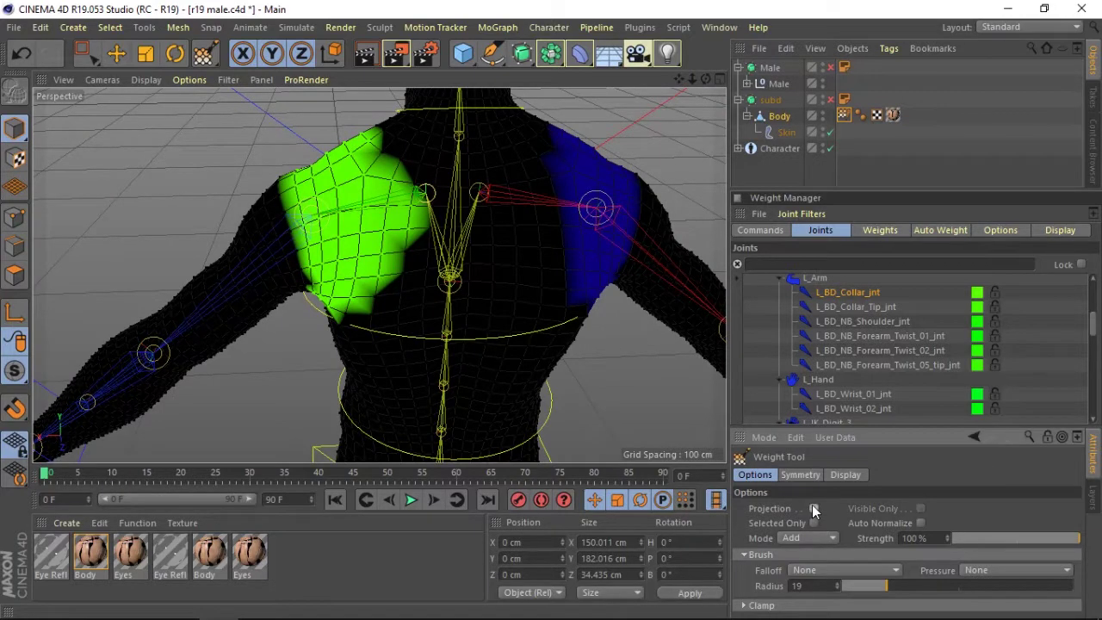
left_click(844, 585)
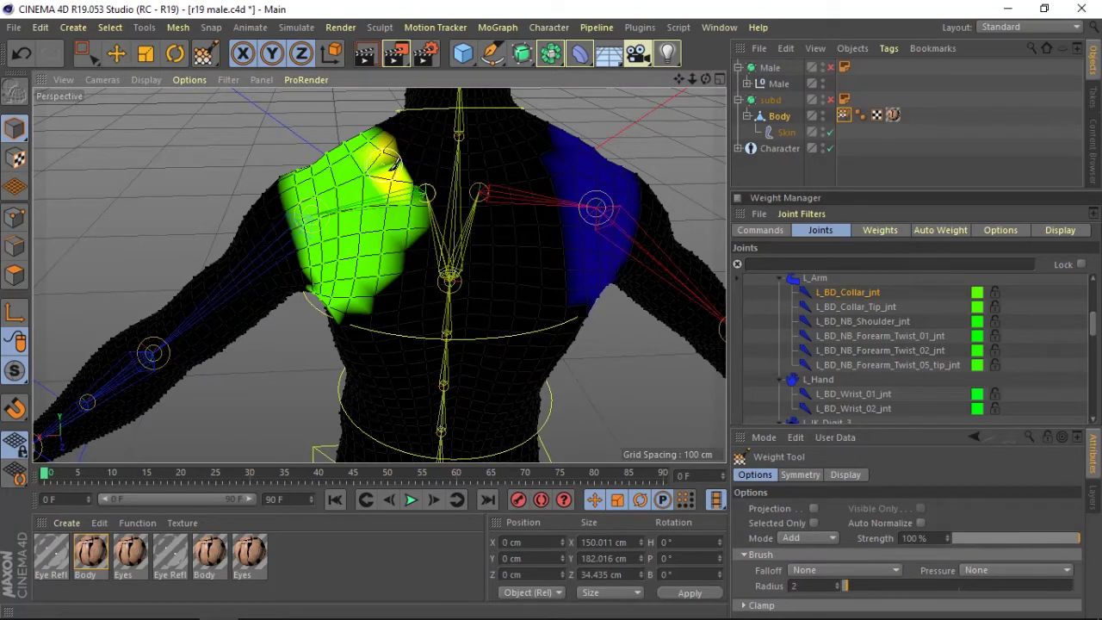
mouse_move(392, 159)
left_mouse_down()
mouse_move(430, 196)
mouse_move(437, 275)
mouse_move(401, 250)
mouse_move(423, 271)
mouse_move(392, 283)
left_mouse_up()
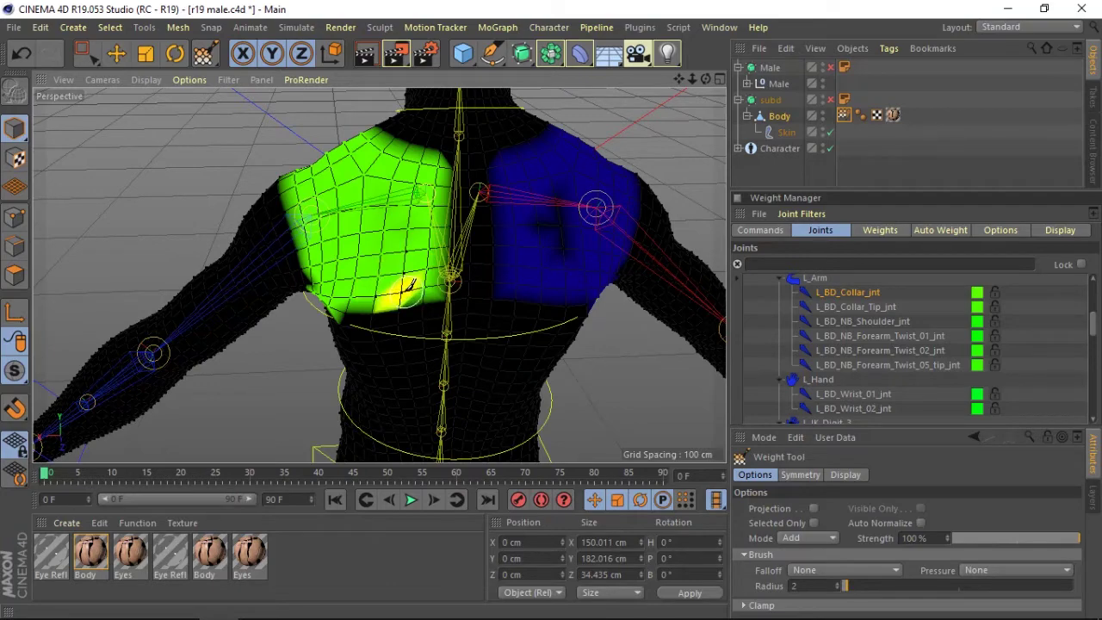
left_click_drag(422, 193, 381, 275, "alt")
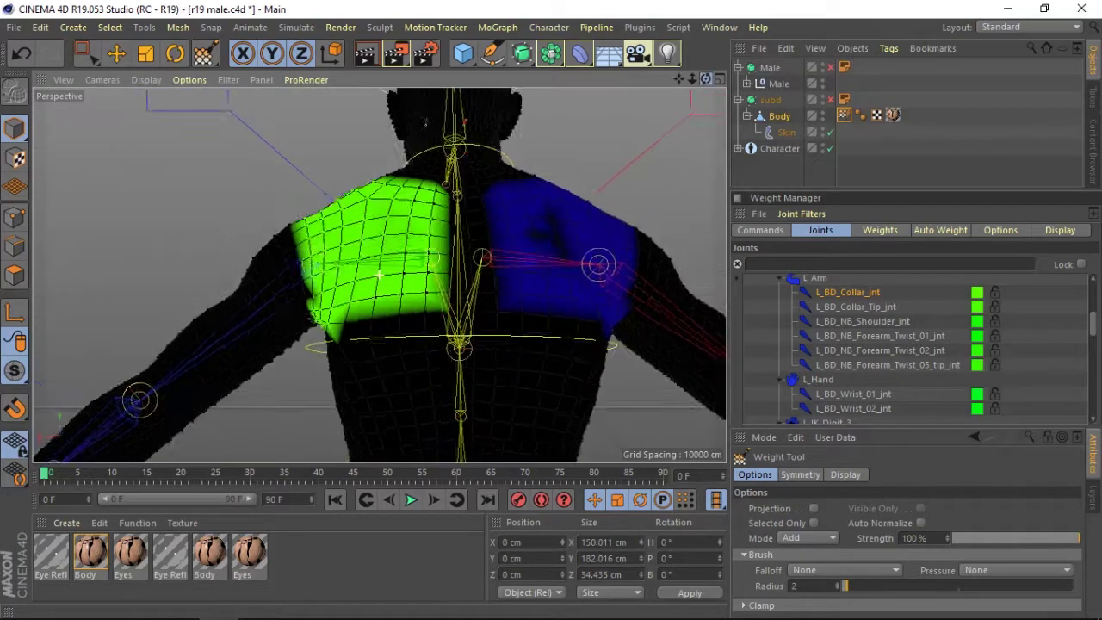
mouse_move(465, 317)
left_mouse_down()
mouse_move(449, 303)
mouse_move(440, 311)
mouse_move(459, 267)
left_mouse_up()
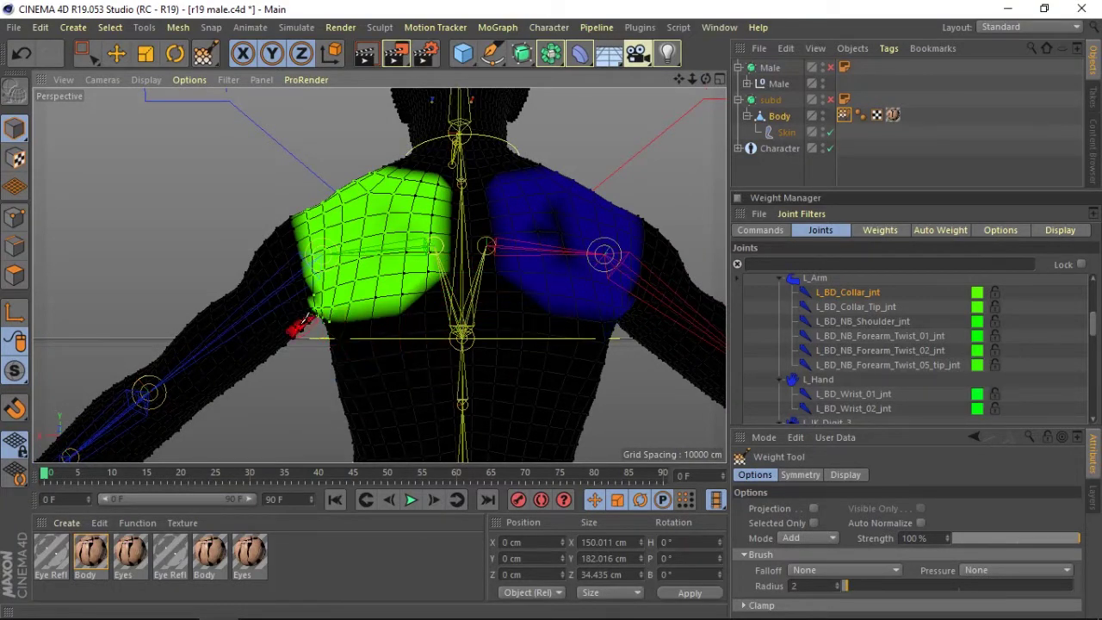
- Orbit around the left shoulder to inspect the collar weights from the back and side
left_click_drag(380, 276, 314, 279, "alt")
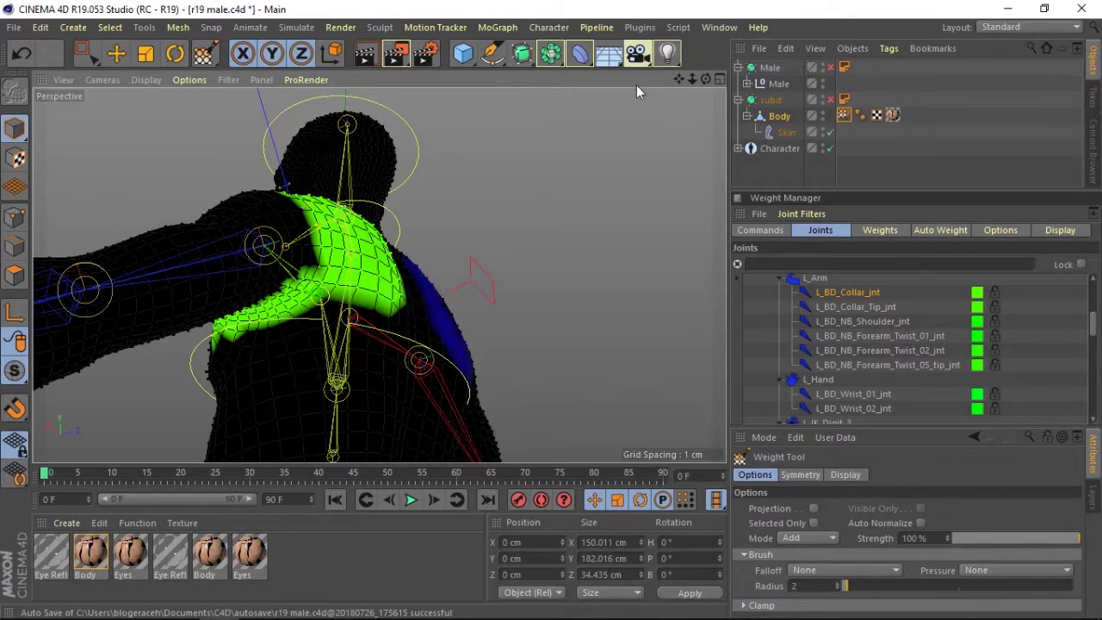
left_click_drag(707, 79, 655, 82)
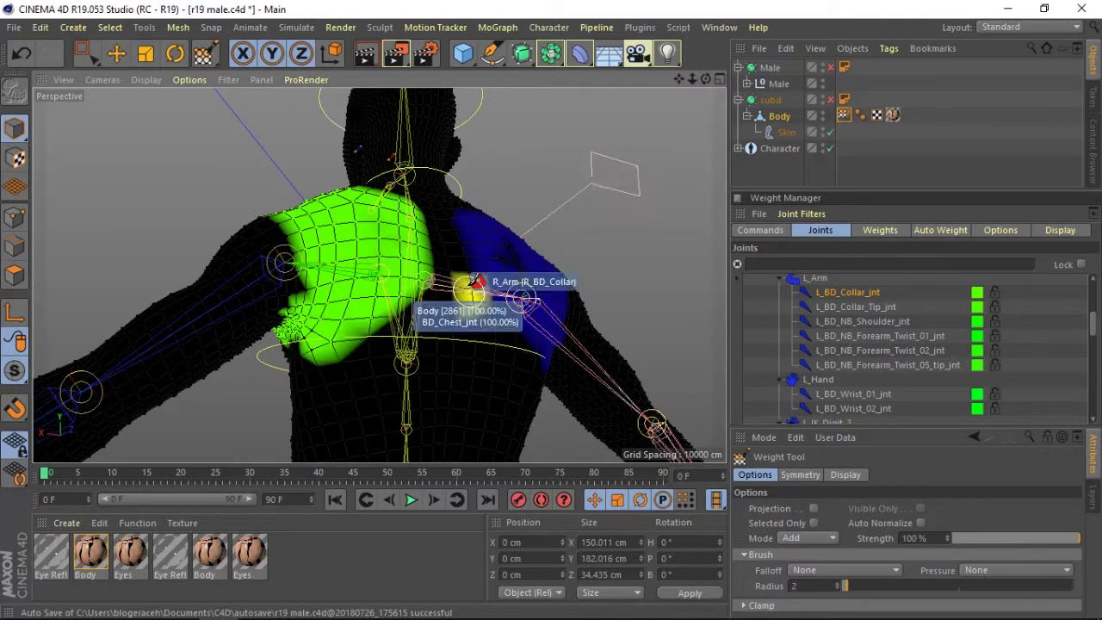
mouse_move(706, 79)
left_mouse_down()
mouse_move(379, 274)
mouse_move(611, 142)
left_mouse_up()
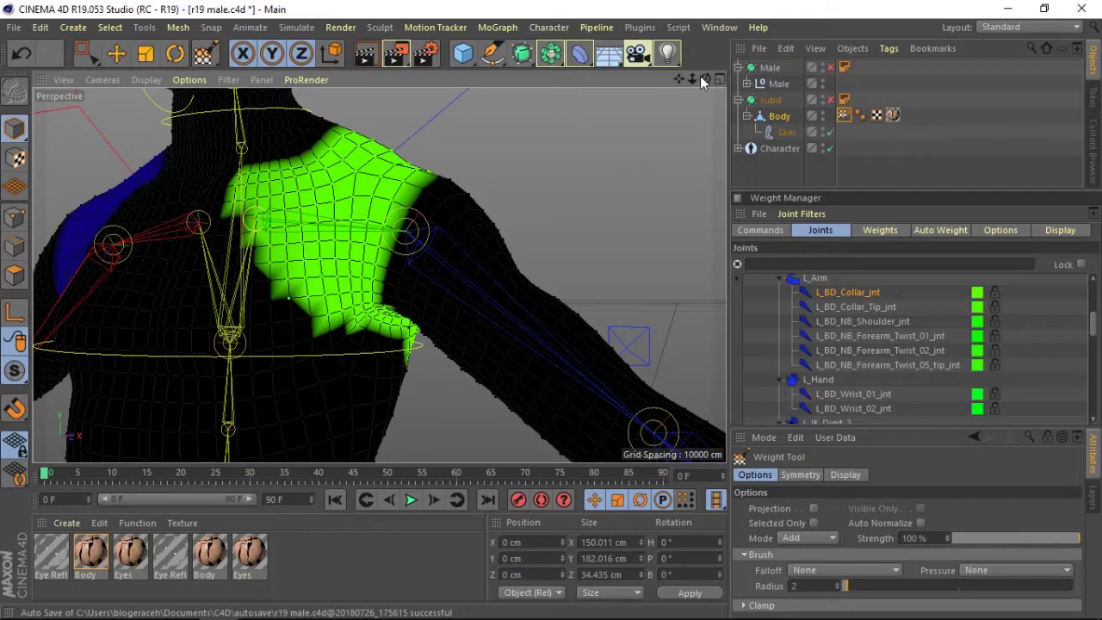
left_click_drag(700, 76, 660, 93)
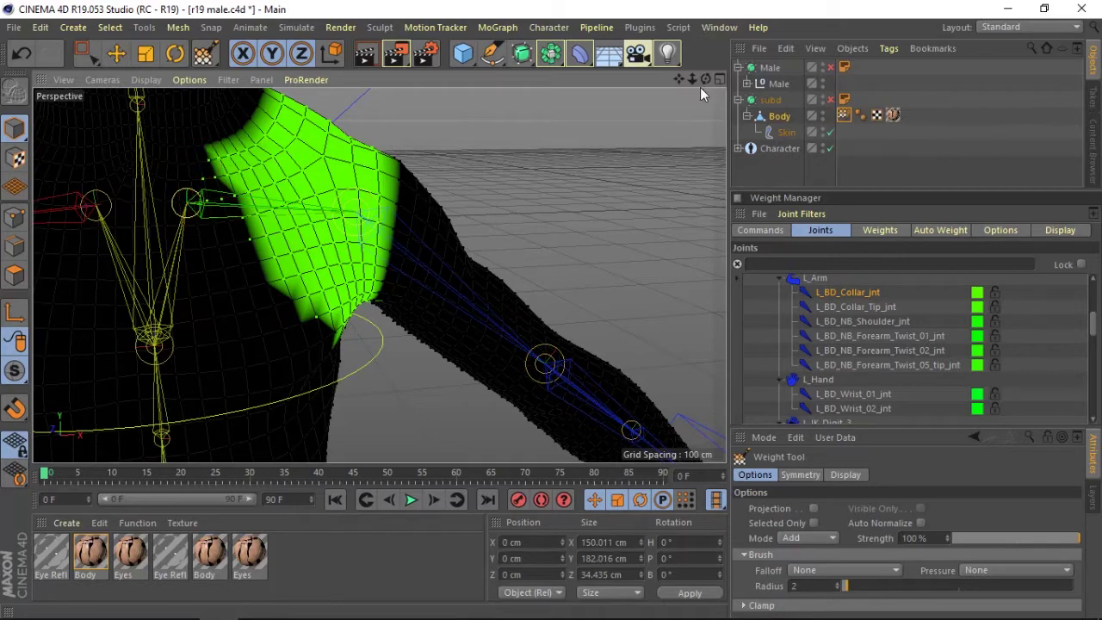
left_click_drag(705, 79, 716, 80)
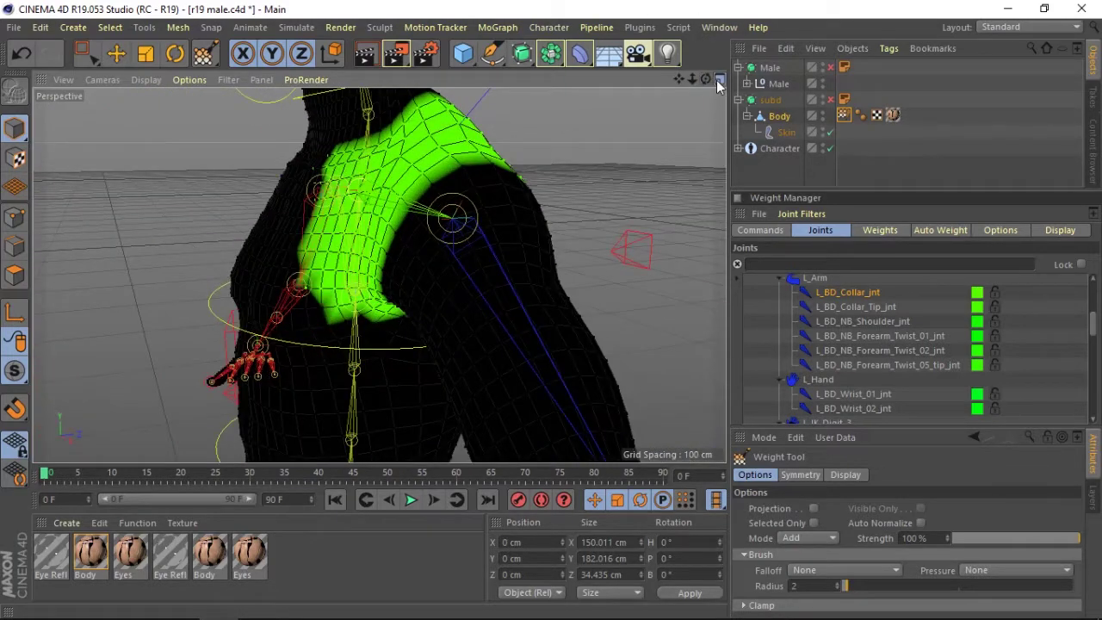
left_click(717, 80)
- Check the L_BD_Collar_Tip_jnt and L_BD_NB_Shoulder_jnt weights, then set the brush radius to 56 with Projection on
left_click(722, 275)
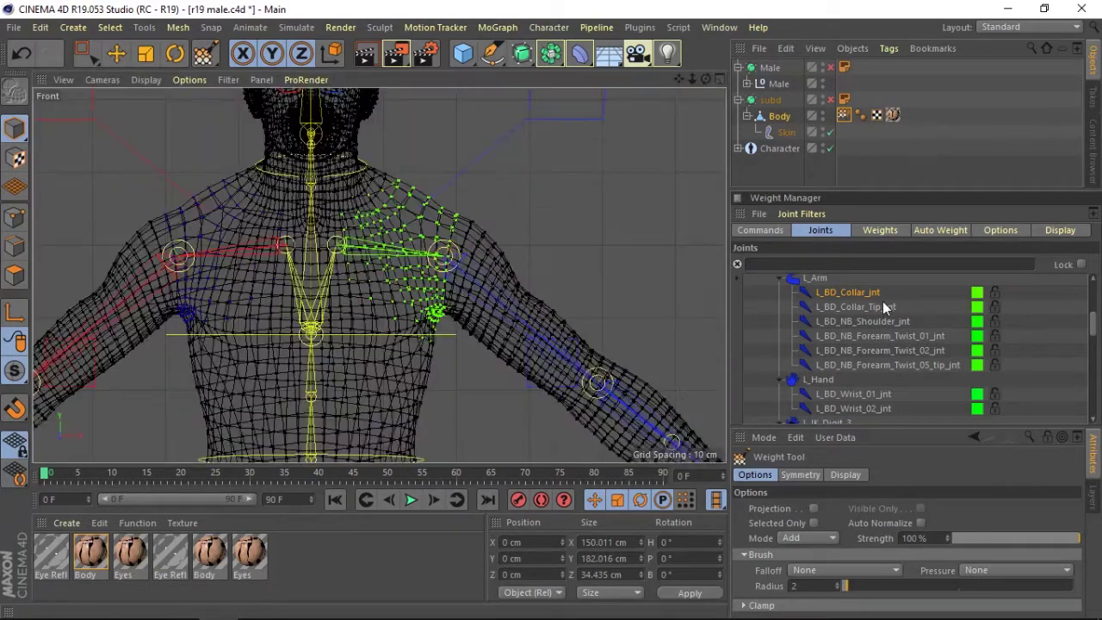
left_click(883, 305)
left_click(854, 321)
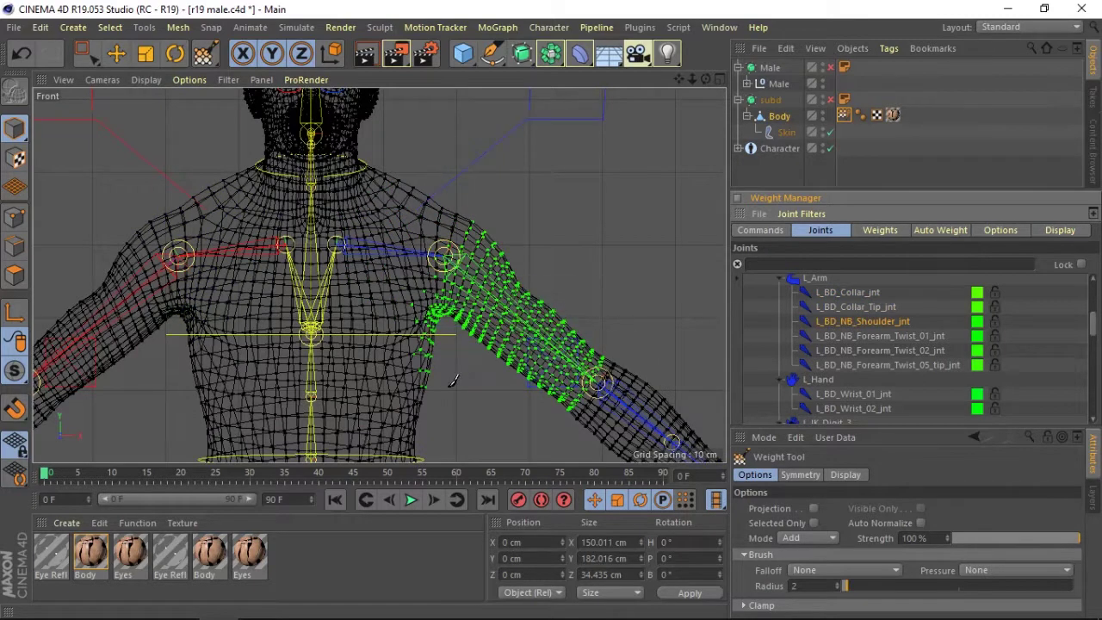
middle_click_drag(344, 347, 370, 346)
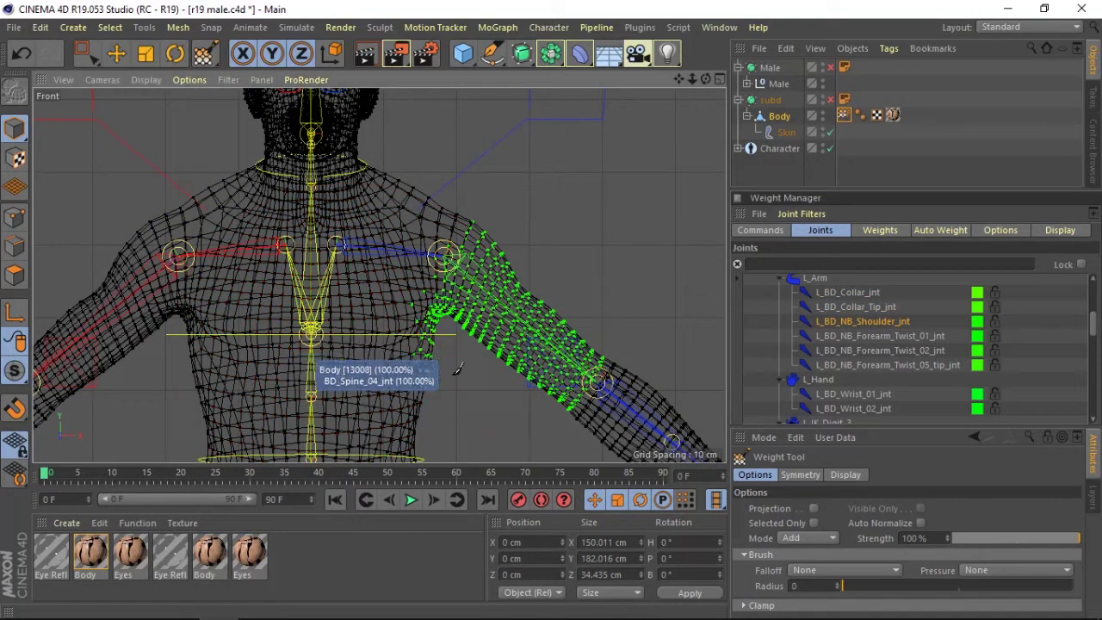
left_click(814, 508)
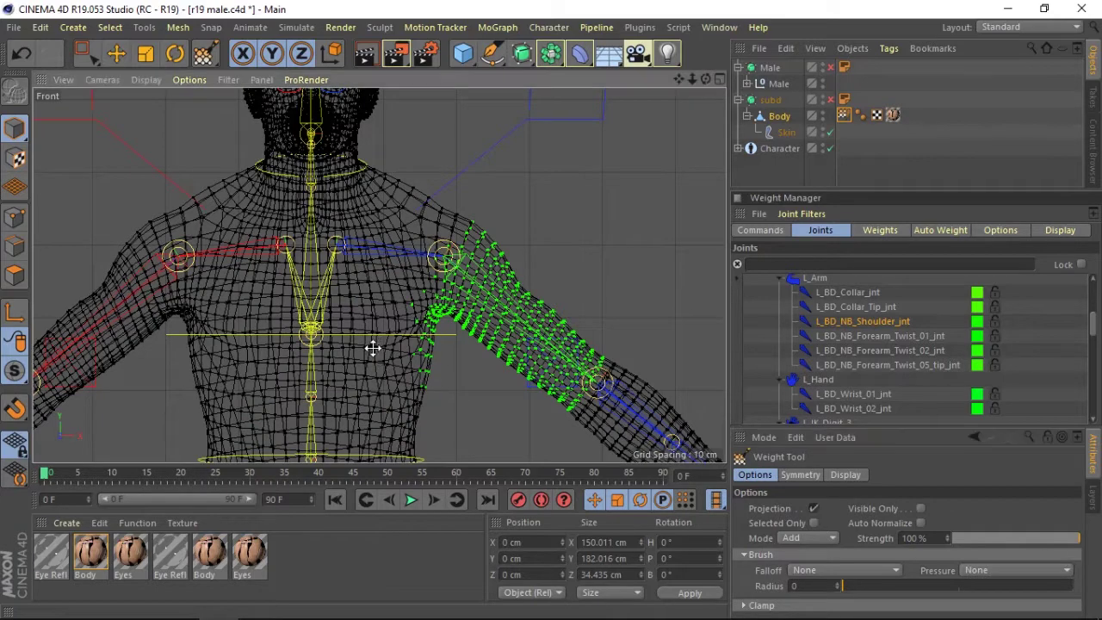
middle_click_drag(405, 349, 403, 351)
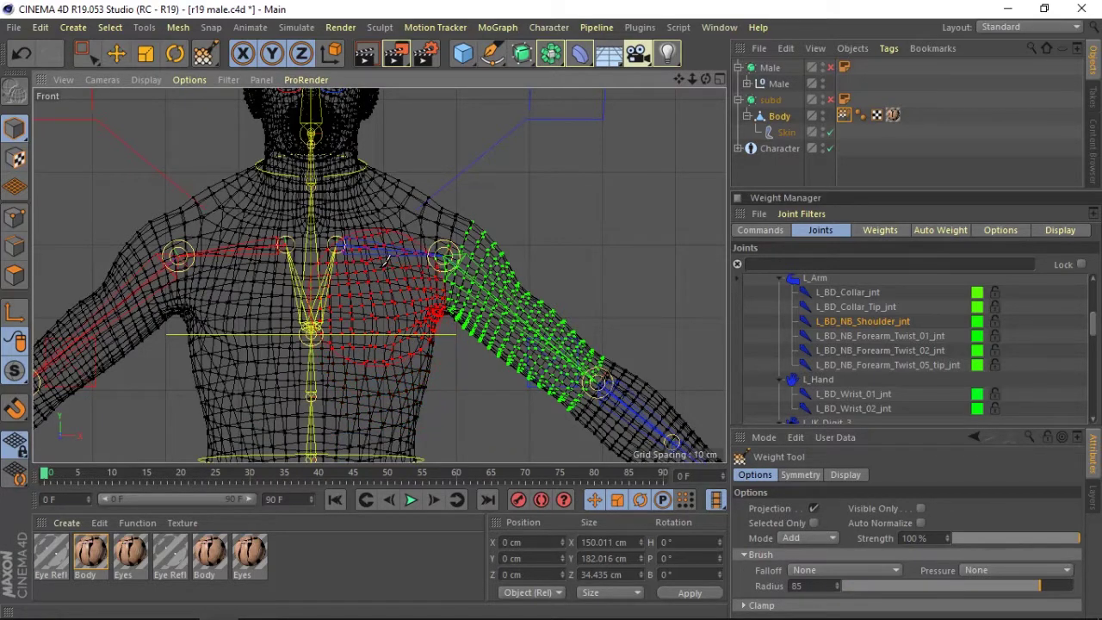
middle_click_drag(392, 248, 381, 247)
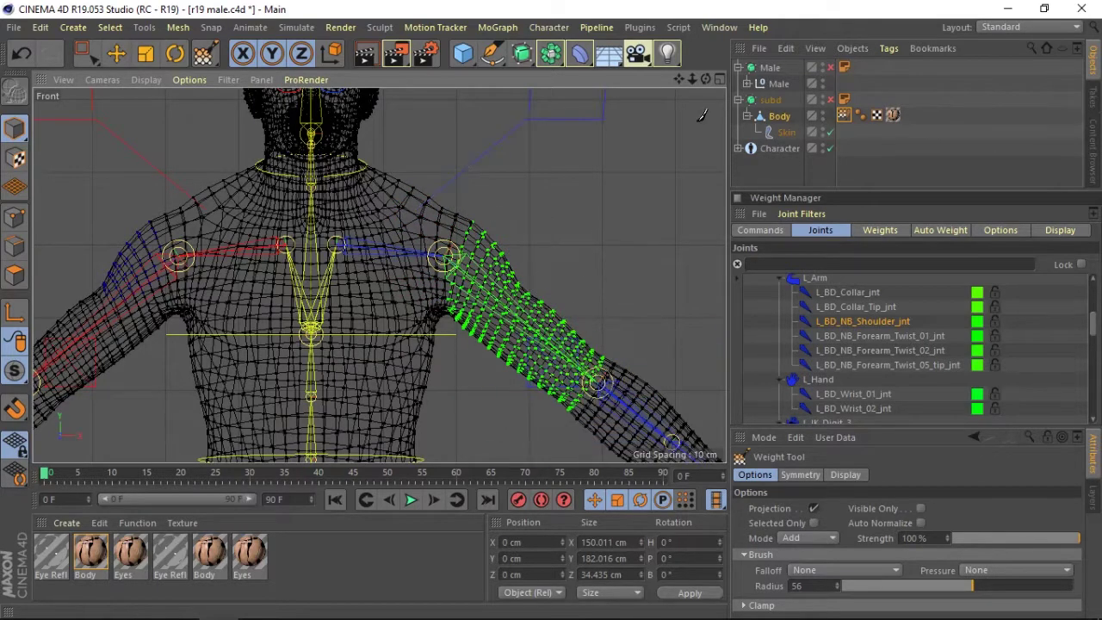
- Inspect the armpit and the Forearm_Twist_01, Twist_05_tip and Twist_02 weights, then pick the Move tool
left_click_drag(693, 83, 681, 85)
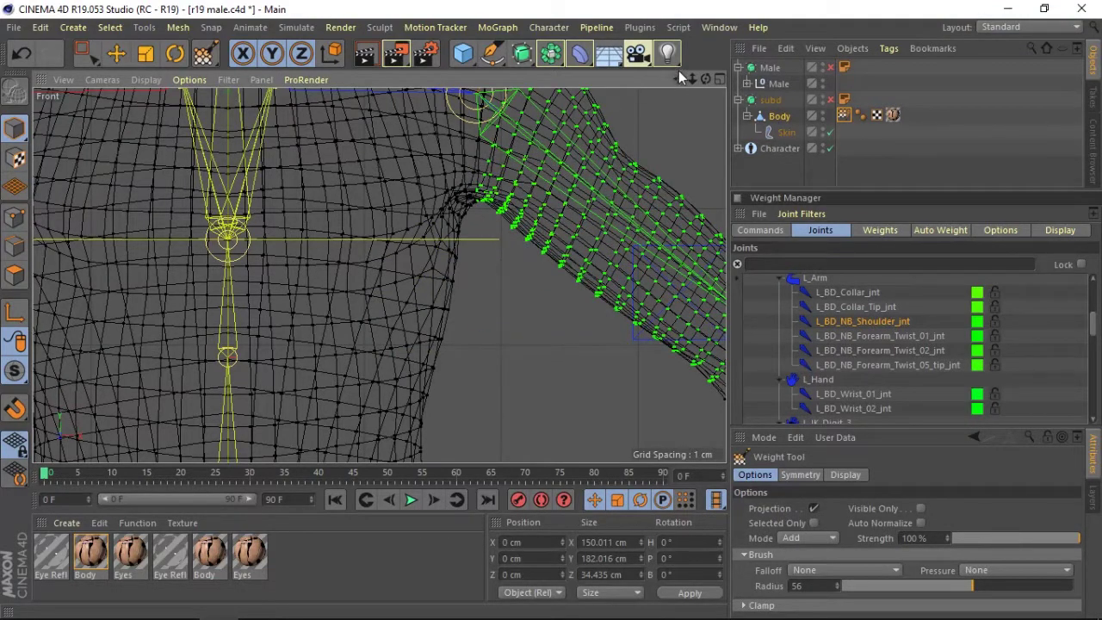
left_click_drag(698, 77, 379, 276)
scroll(379, 276, "down", 1)
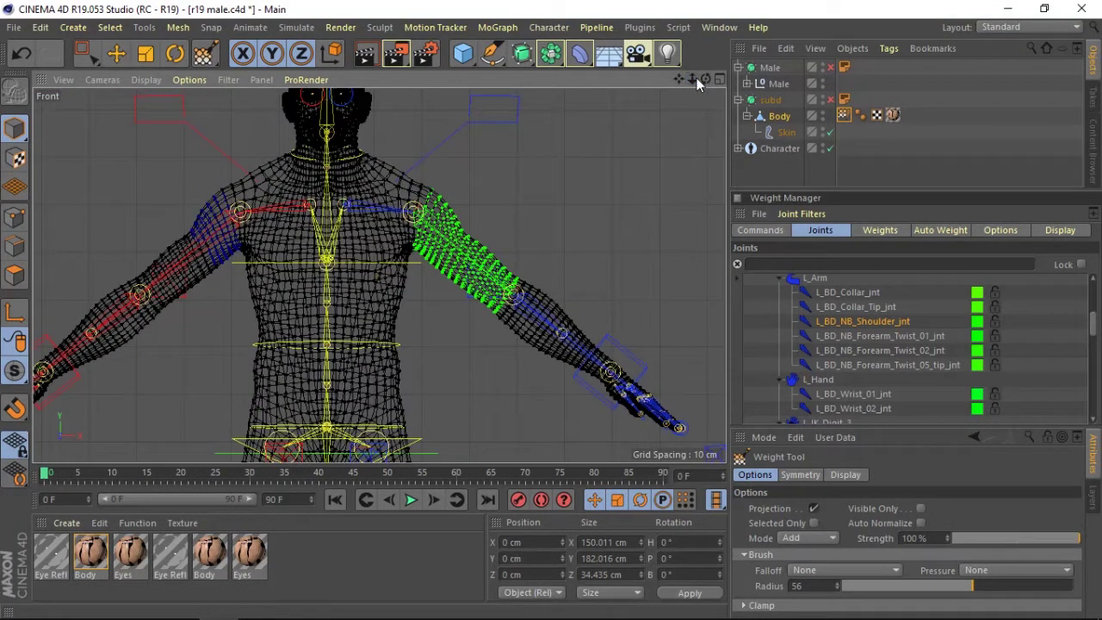
left_click_drag(689, 80, 687, 63)
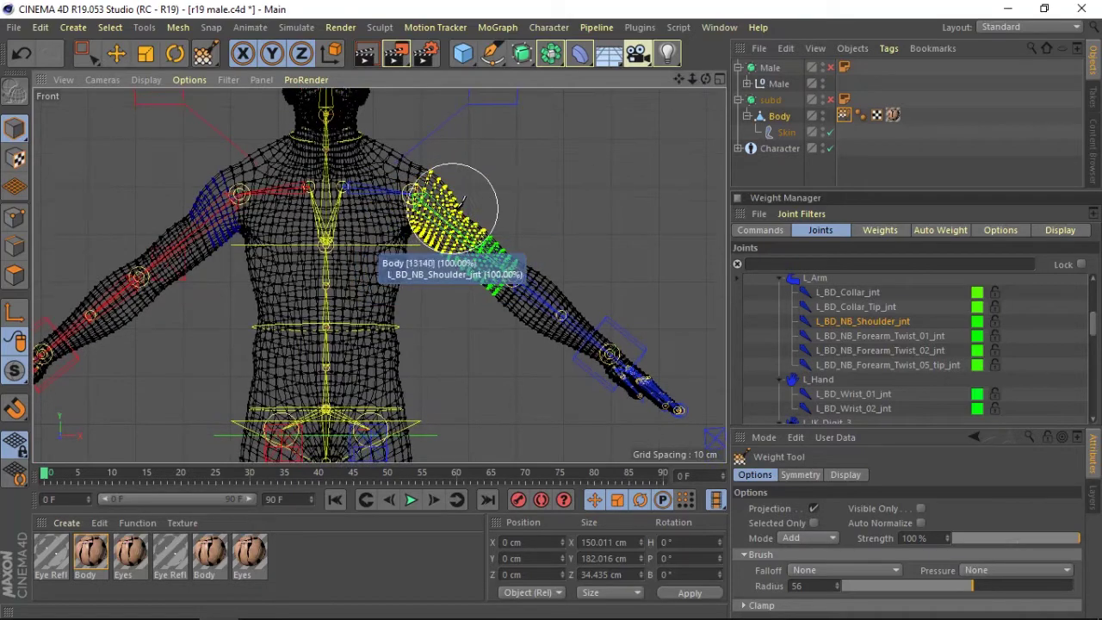
left_click_drag(691, 78, 649, 102)
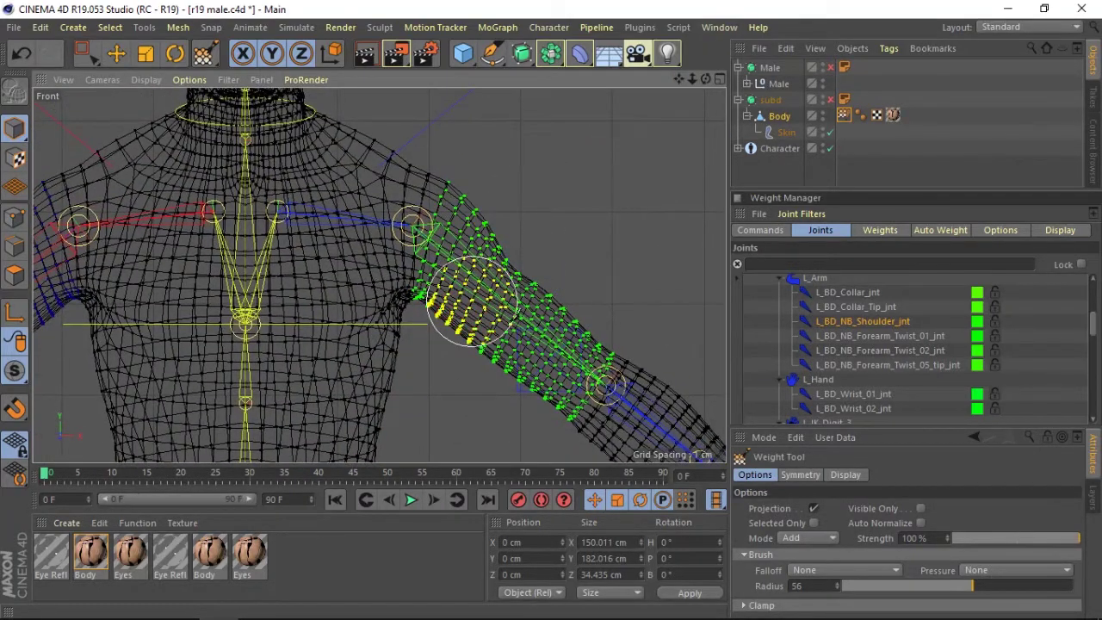
left_click_drag(694, 79, 673, 57)
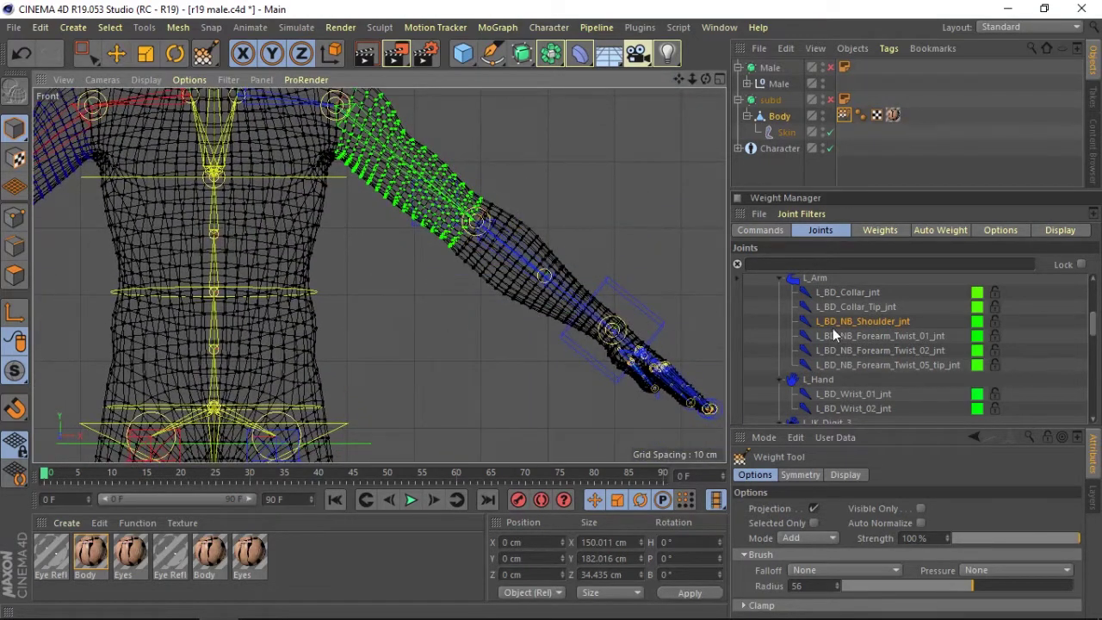
left_click(836, 336)
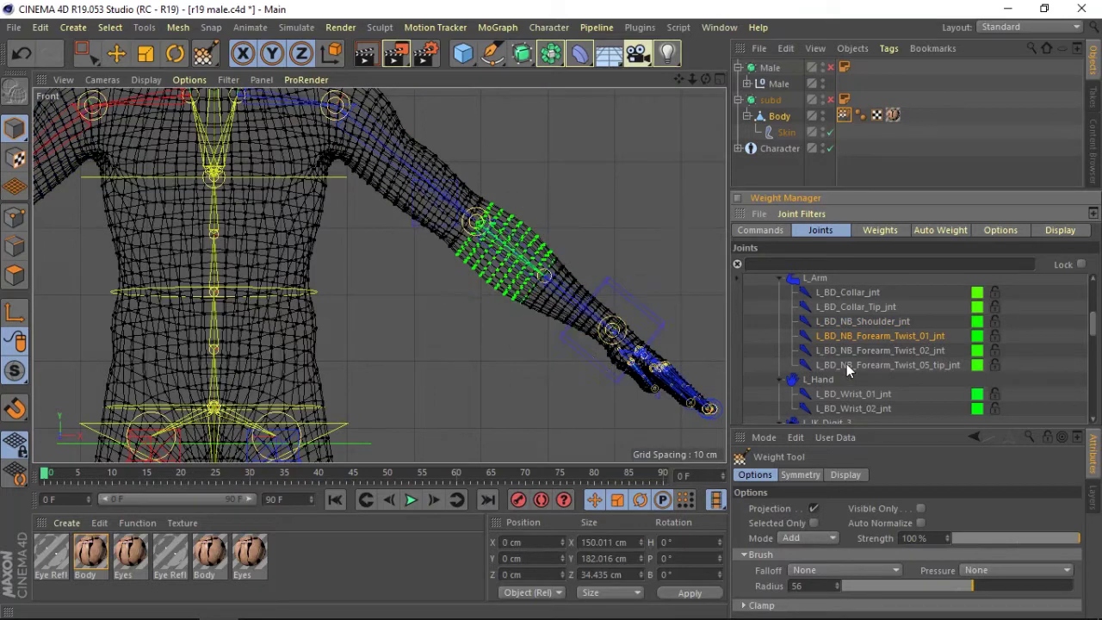
left_click(857, 350)
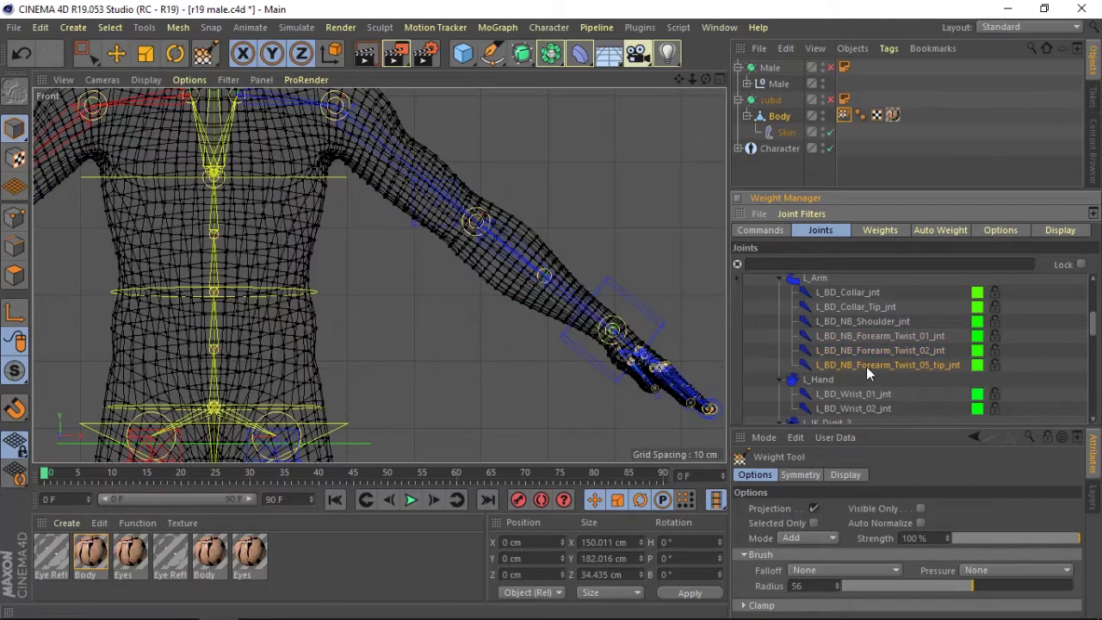
left_click(895, 350)
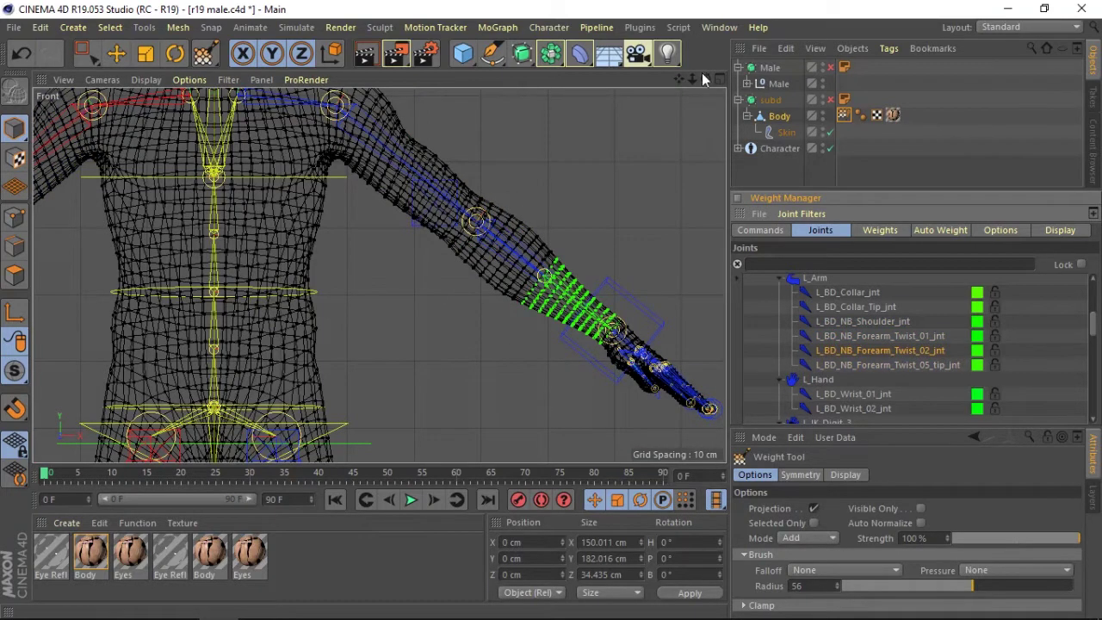
mouse_move(702, 76)
left_mouse_down()
mouse_move(674, 77)
mouse_move(685, 81)
left_mouse_up()
left_click(117, 54)
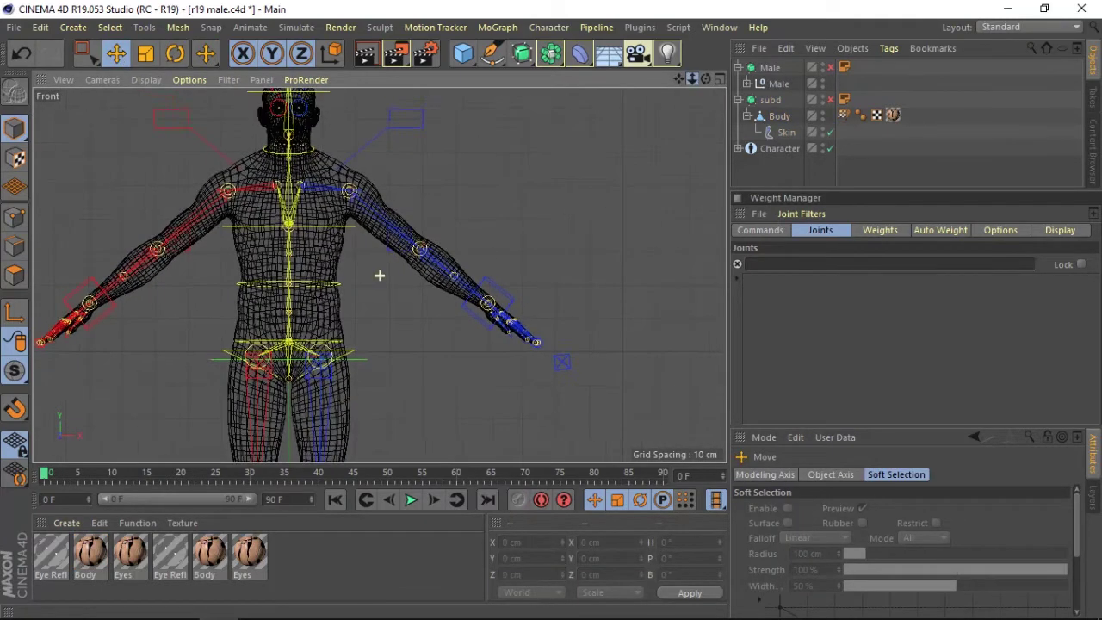
- In a maximised Perspective view, rotate the L_Collar controller and raise the hand IK controller to test the arm
left_click(719, 79)
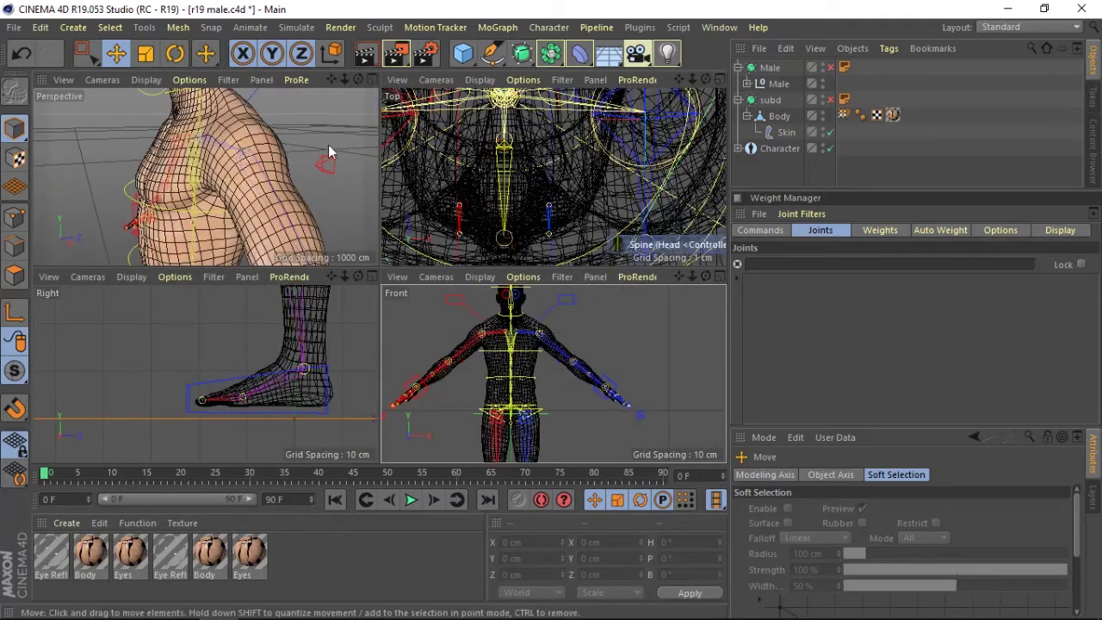
left_click(372, 81)
mouse_move(687, 80)
left_mouse_down()
mouse_move(664, 82)
mouse_move(694, 81)
left_mouse_up()
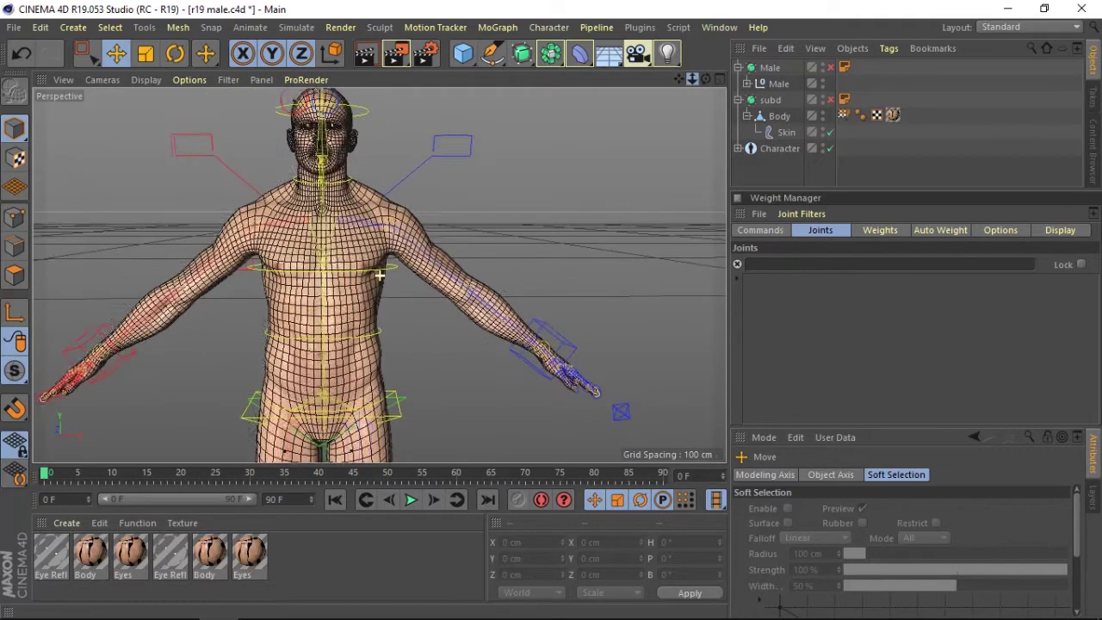
left_click(469, 135)
left_click(176, 55)
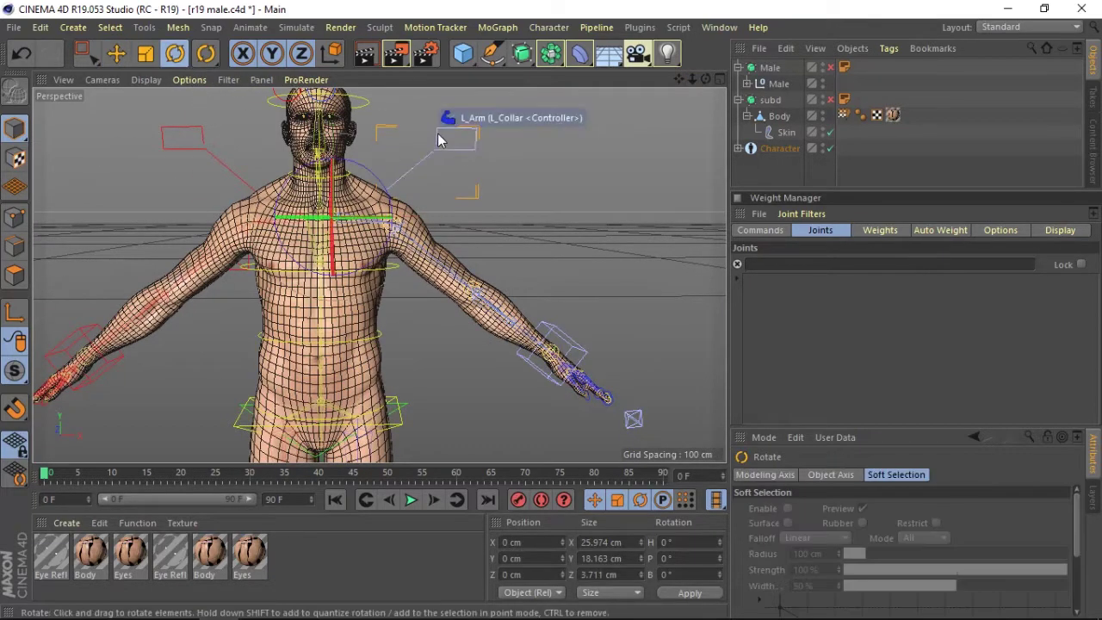
mouse_move(388, 167)
left_mouse_down()
mouse_move(371, 164)
mouse_move(463, 239)
left_mouse_up()
left_click(561, 334)
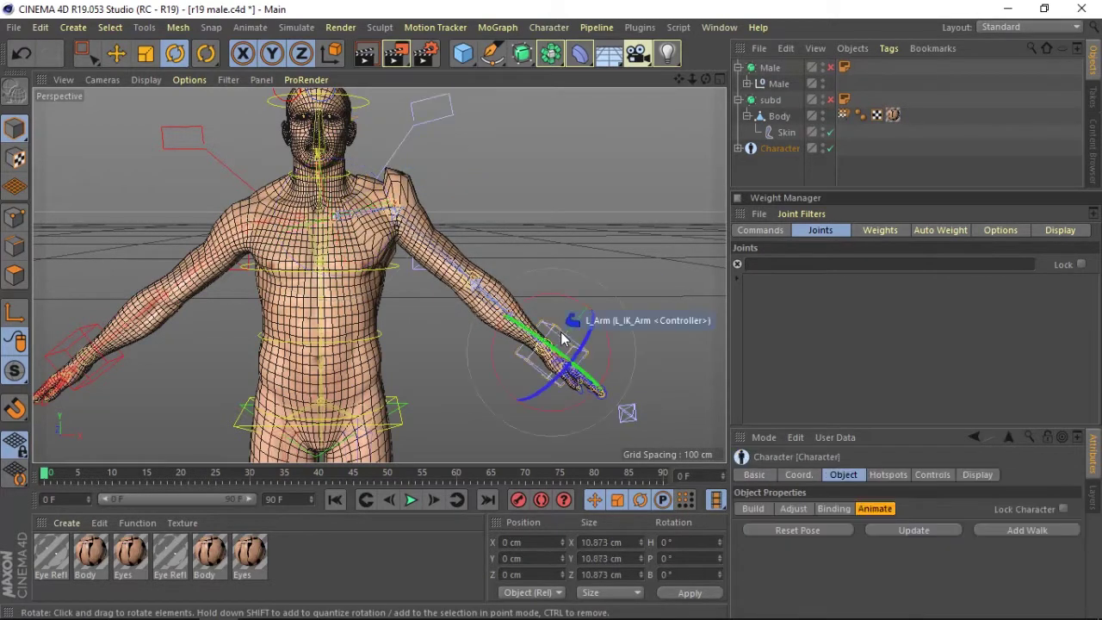
left_click(117, 53)
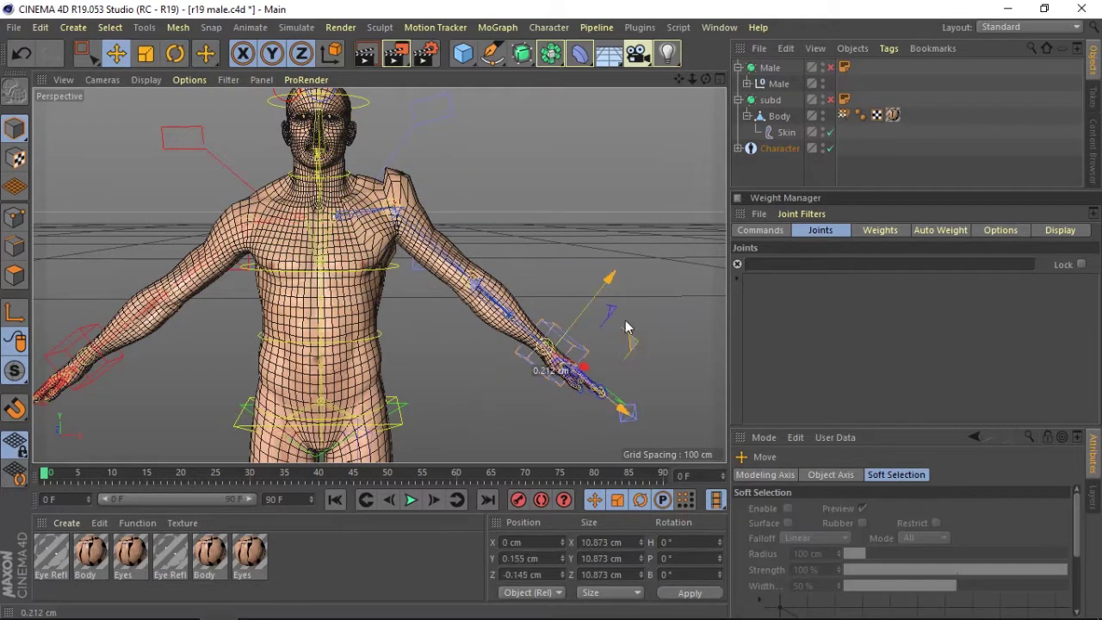
mouse_move(625, 329)
left_mouse_down()
mouse_move(609, 230)
mouse_move(613, 332)
left_mouse_up()
- Reset the Character to its rest pose and reopen weight painting on the Body's Weight tag
left_click(779, 149)
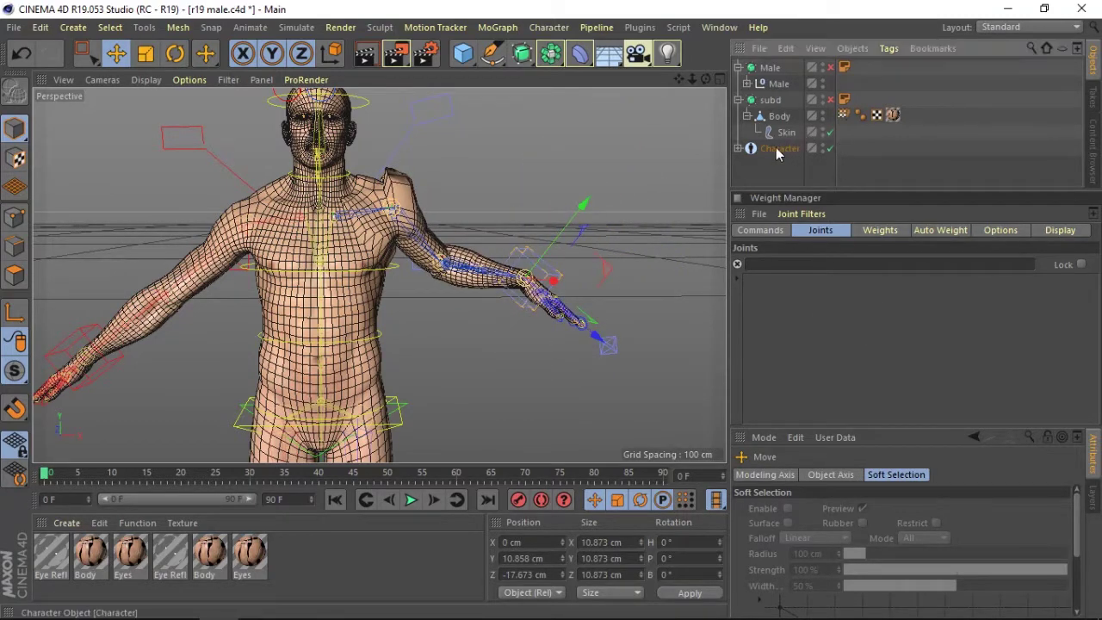
left_click(801, 529)
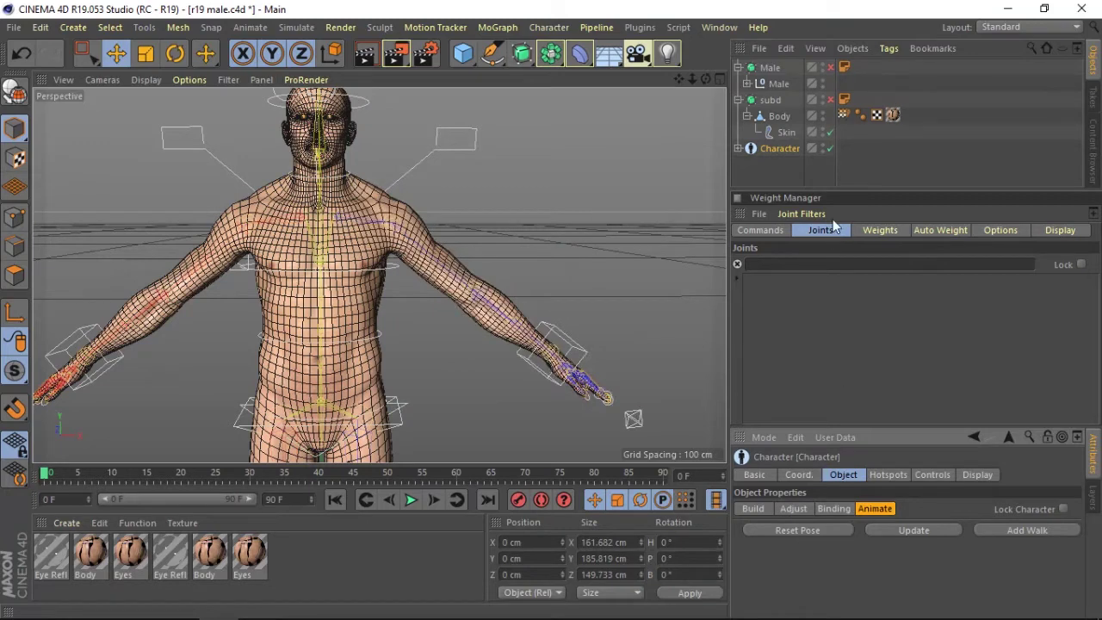
double_click(844, 115)
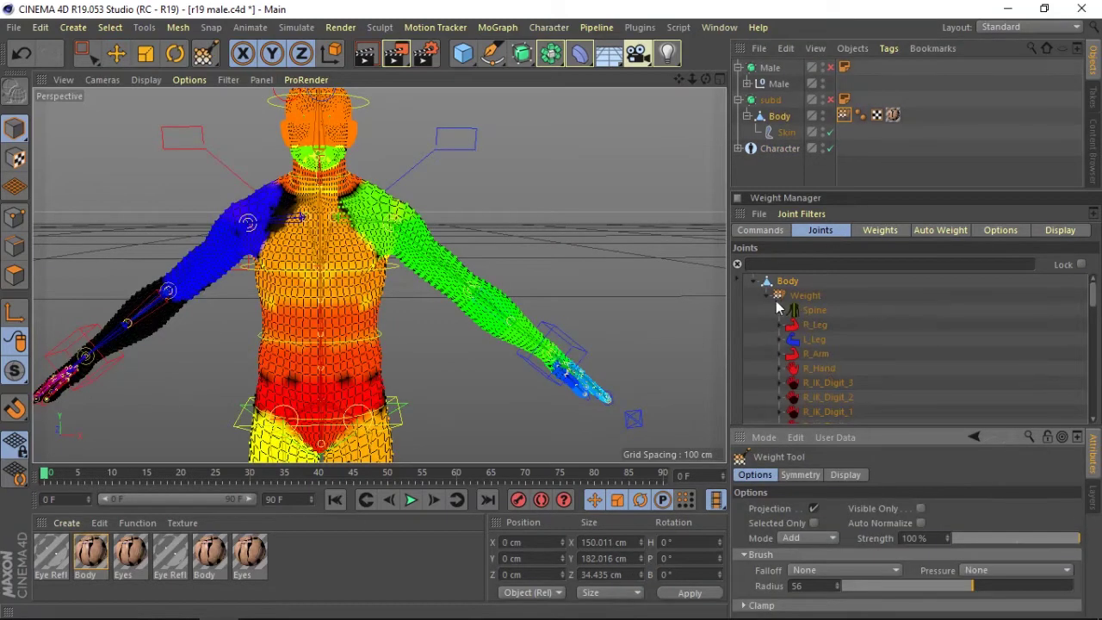
- Step through the collar, collar tip, shoulder and forearm twist joint weights, then zoom onto the left forearm
left_click(784, 325)
left_click(780, 311)
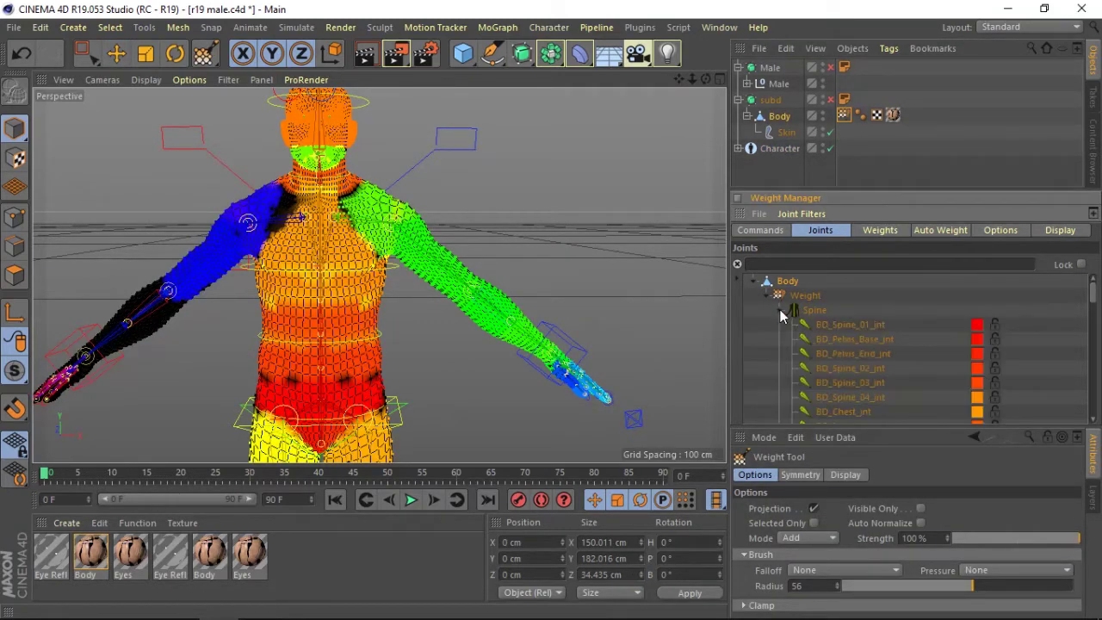
left_click(782, 310)
left_click(803, 327)
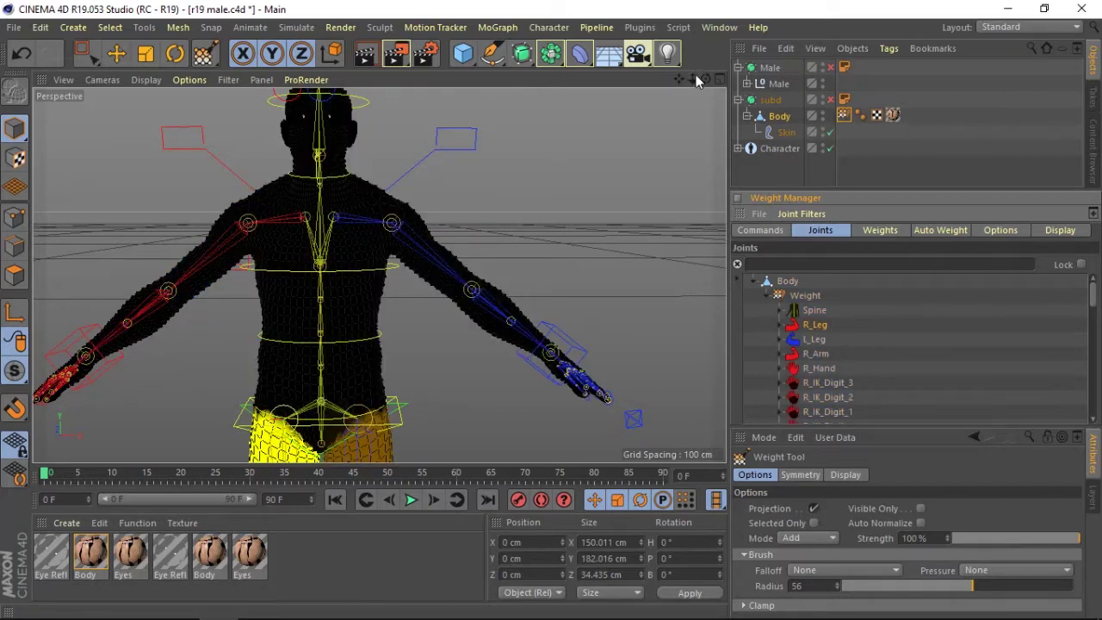
left_click_drag(699, 80, 706, 96)
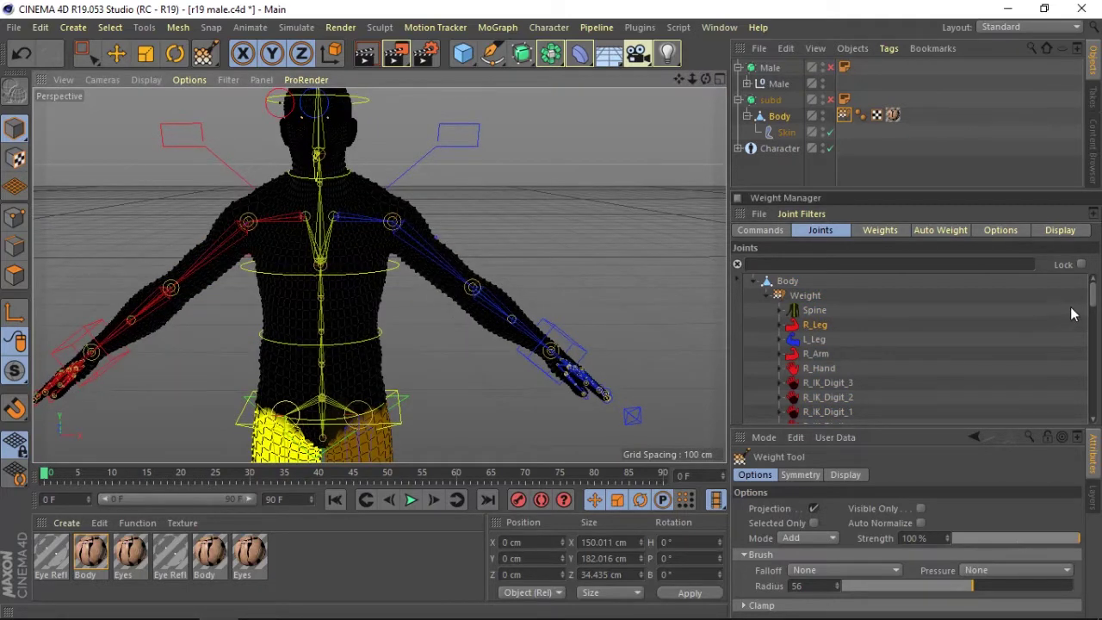
scroll(1093, 303, "down", 5)
left_click(815, 323)
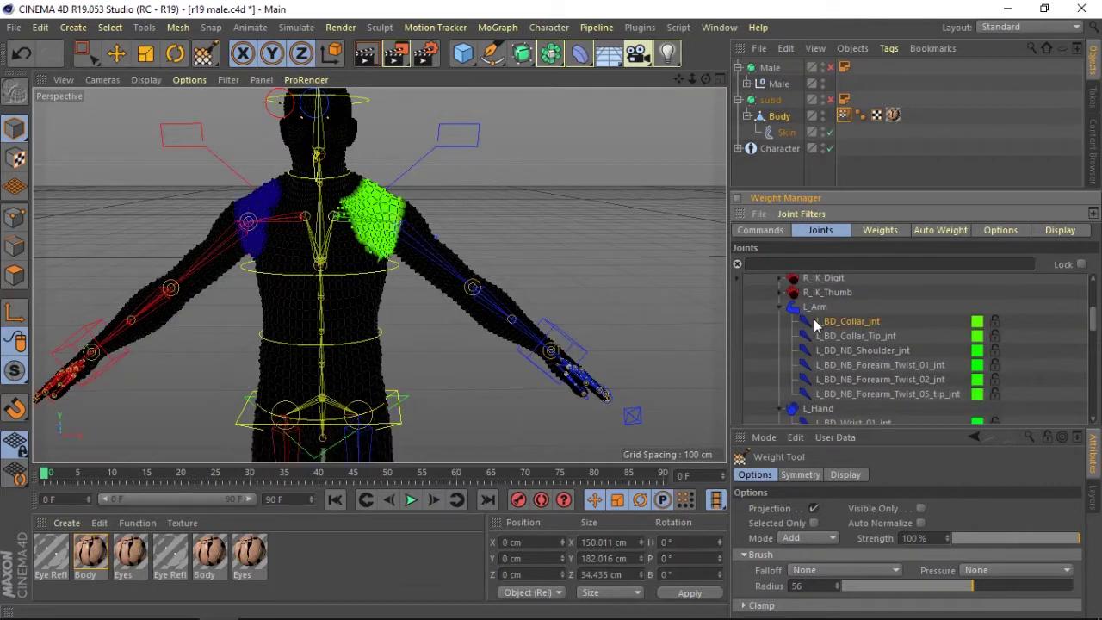
left_click(837, 338)
left_click(851, 350)
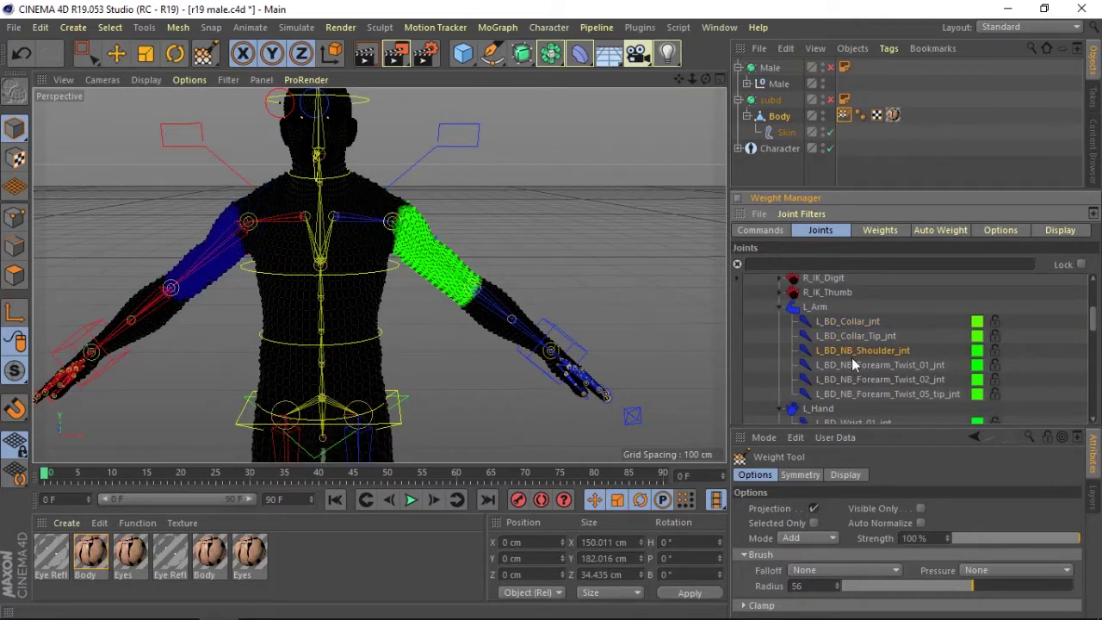
left_click(858, 367)
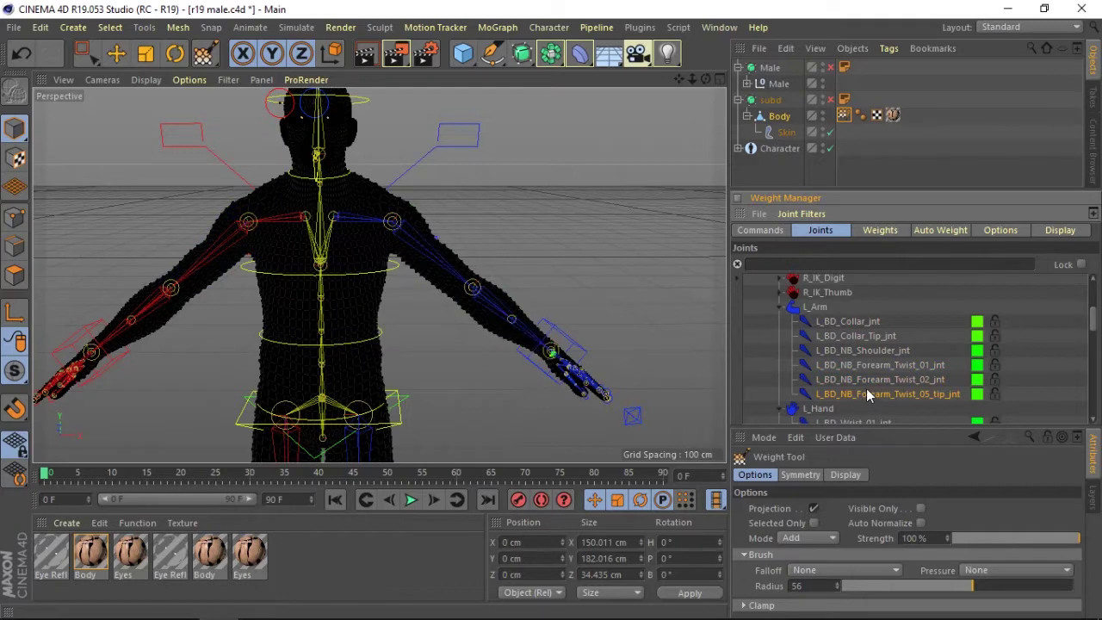
mouse_move(706, 79)
left_mouse_down()
mouse_move(689, 80)
mouse_move(717, 76)
mouse_move(381, 276)
left_mouse_up()
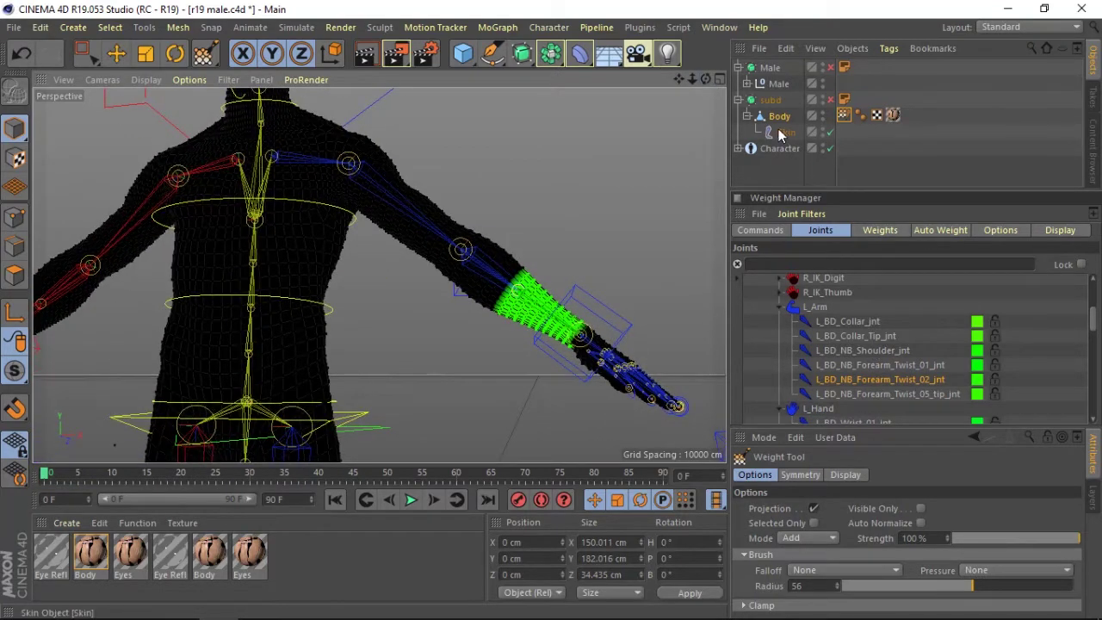
- Set the Weight Tool to Smooth mode with Auto Normalize enabled and a smaller brush radius
left_click(818, 538)
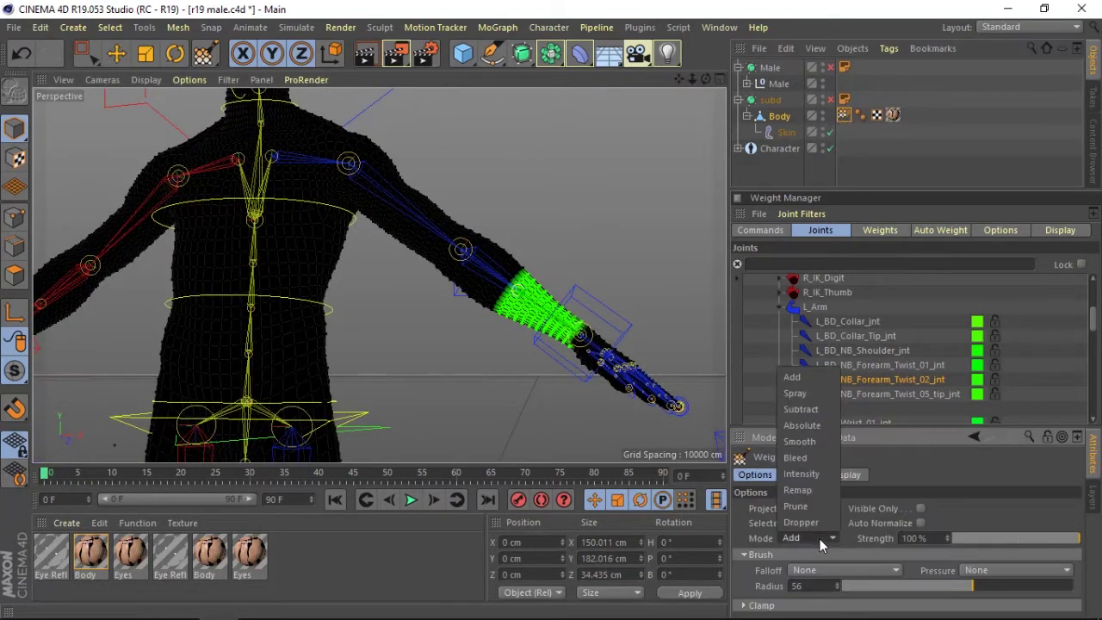
left_click(813, 446)
left_click(921, 522)
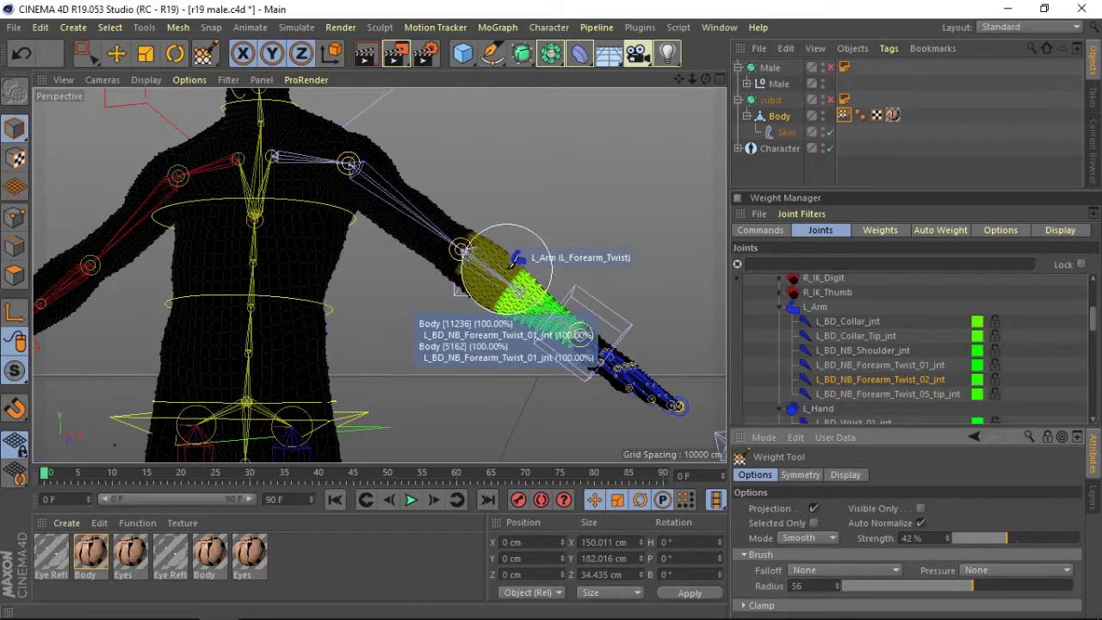
mouse_move(508, 268)
middle_mouse_down()
mouse_move(491, 269)
mouse_move(497, 260)
mouse_move(515, 293)
middle_mouse_up()
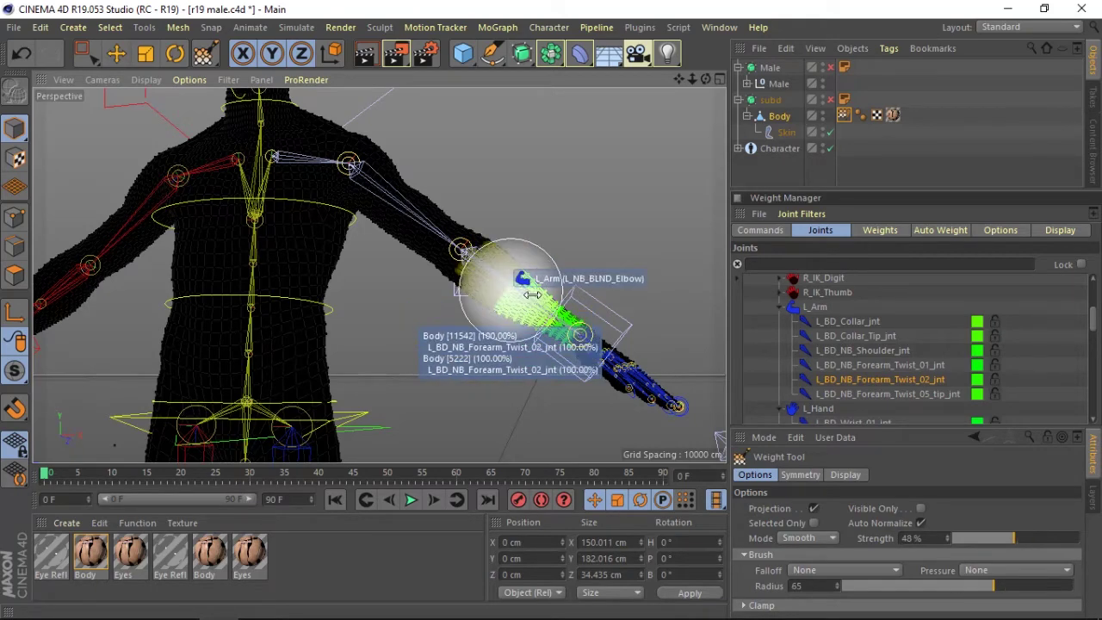
- Maximise the Front view and enlarge the brush, raising its strength to 69%
left_click_drag(705, 79, 720, 83)
left_click(720, 79)
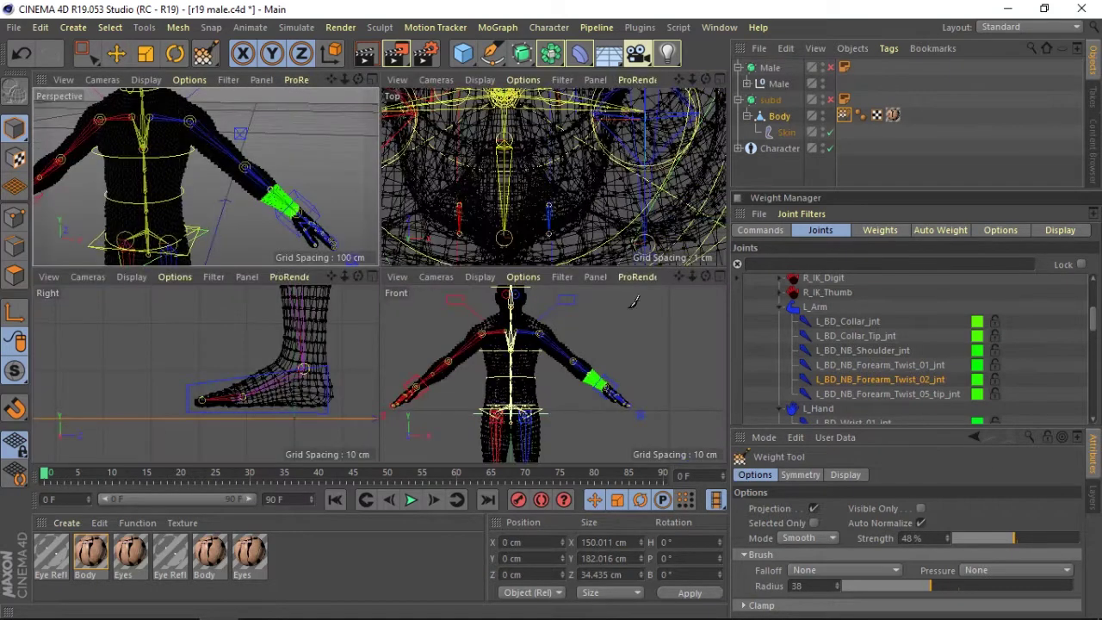
left_click(723, 291)
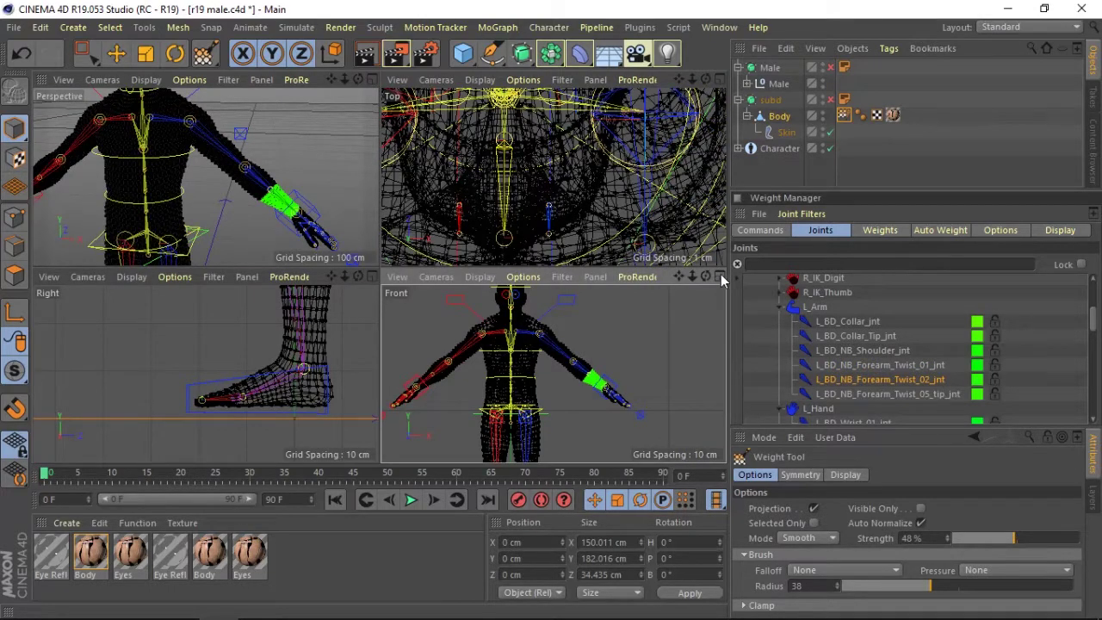
left_click(720, 277)
scroll(382, 273, "up", 5)
scroll(381, 273, "up", 3)
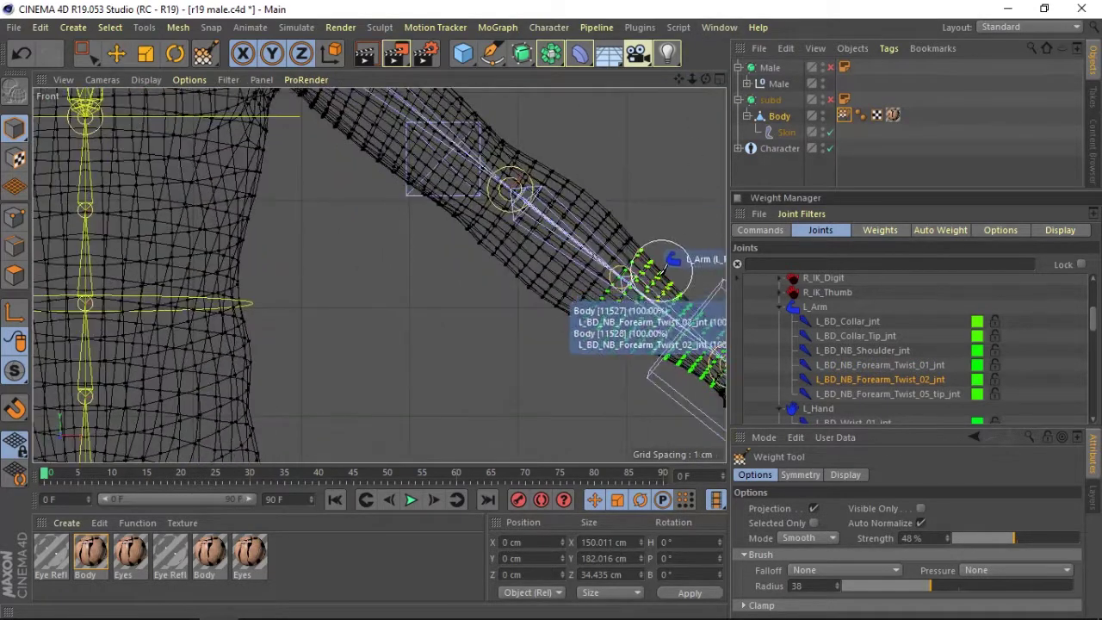
middle_click_drag(573, 277, 602, 265)
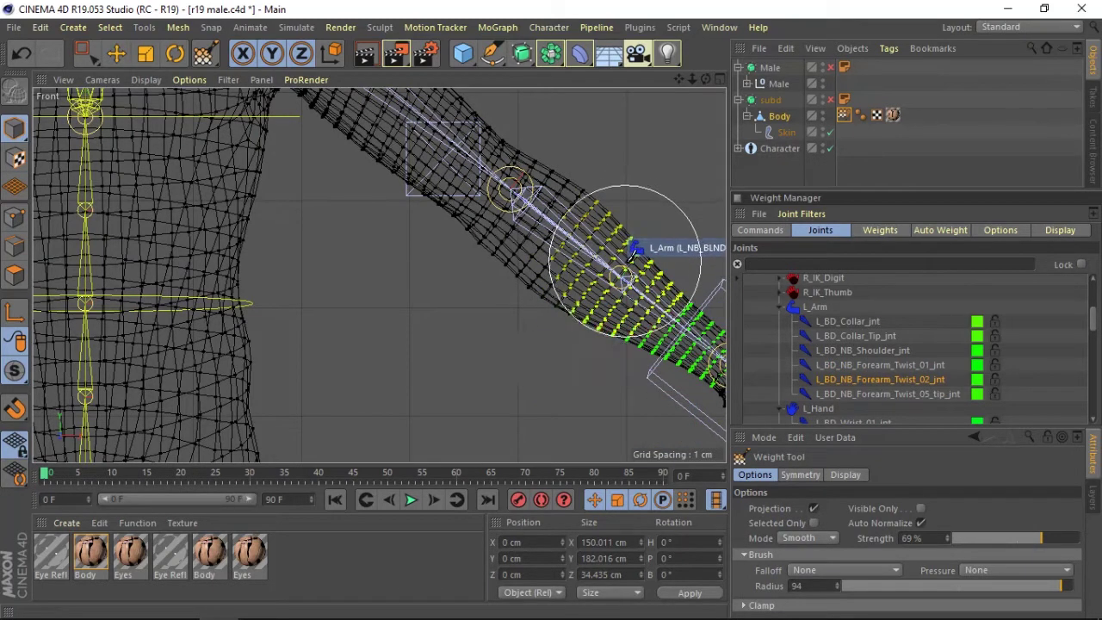
- Smooth the upper forearm twist joint's weights along the forearm
left_click(860, 396)
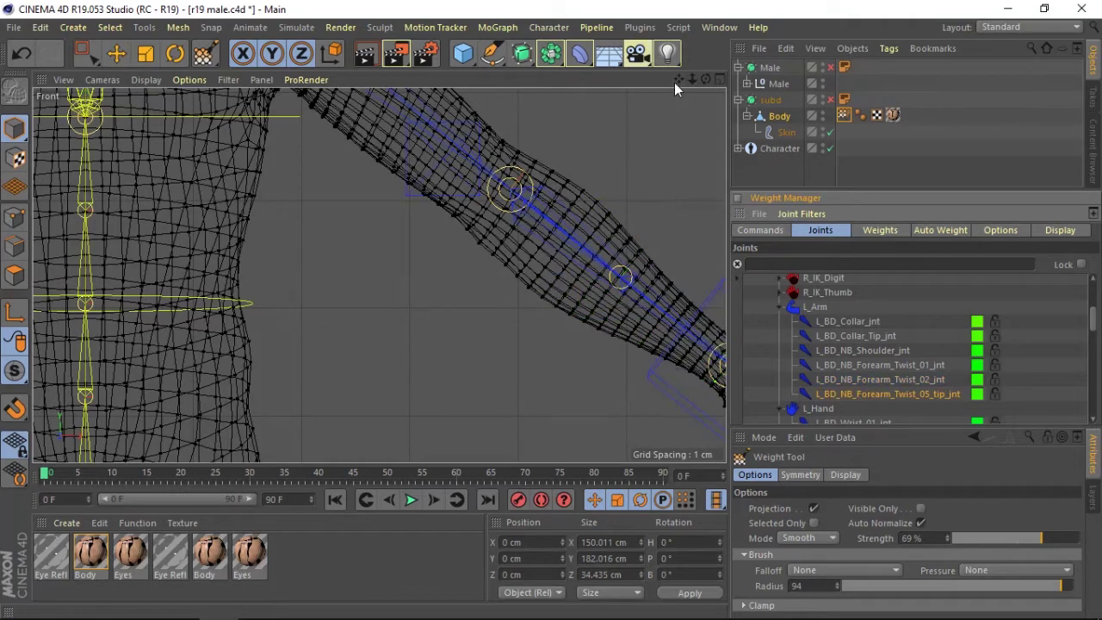
left_click_drag(674, 83, 546, 53)
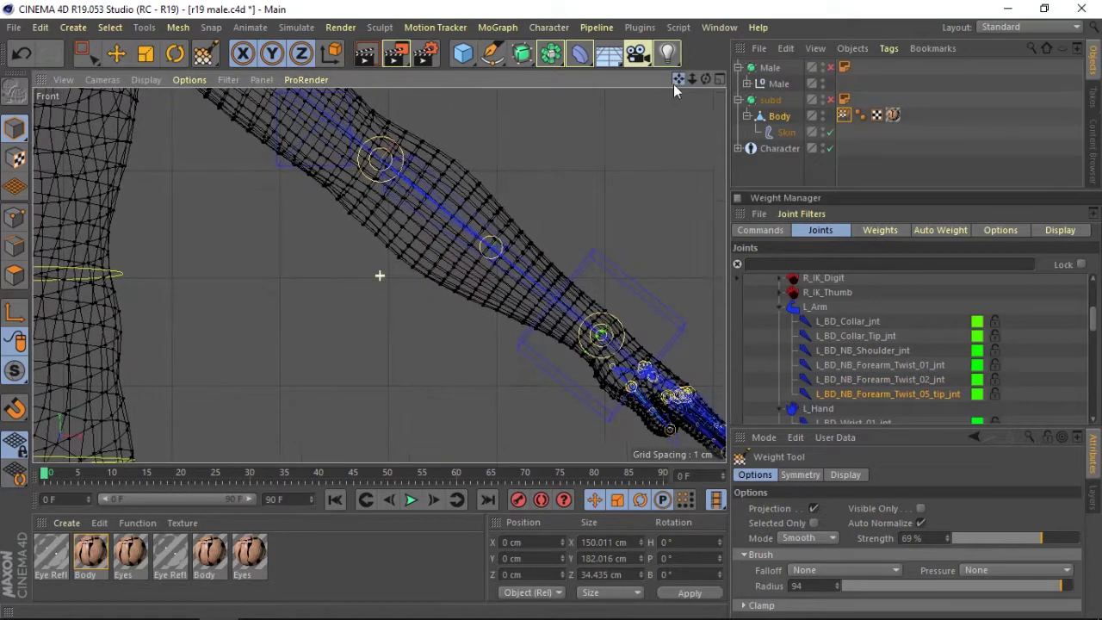
left_click(891, 365)
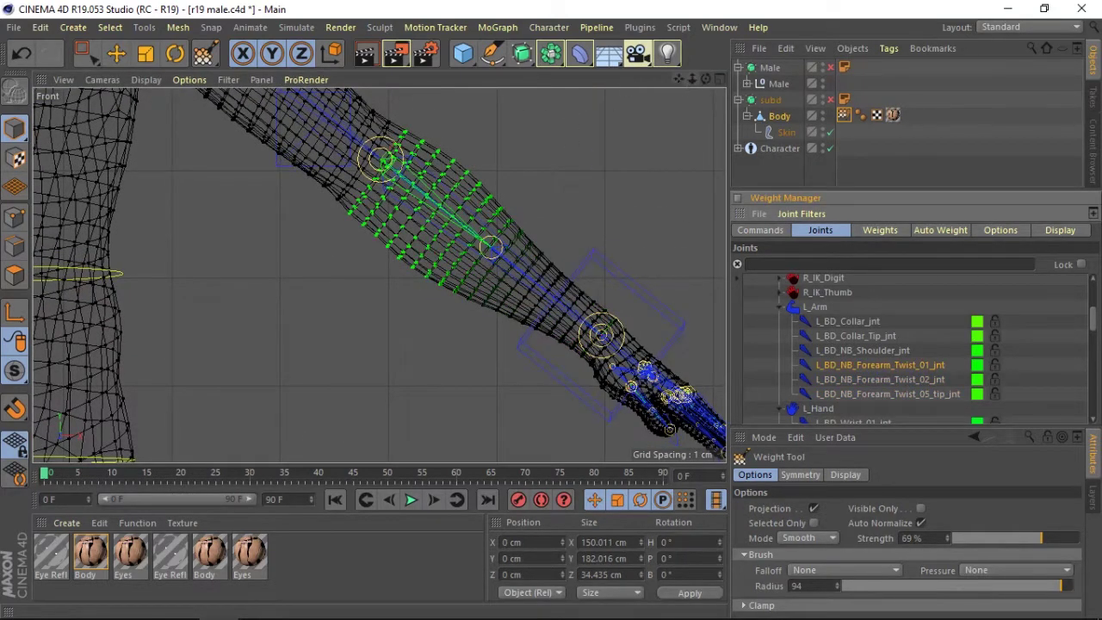
left_click_drag(674, 79, 696, 122)
left_click_drag(554, 216, 544, 260)
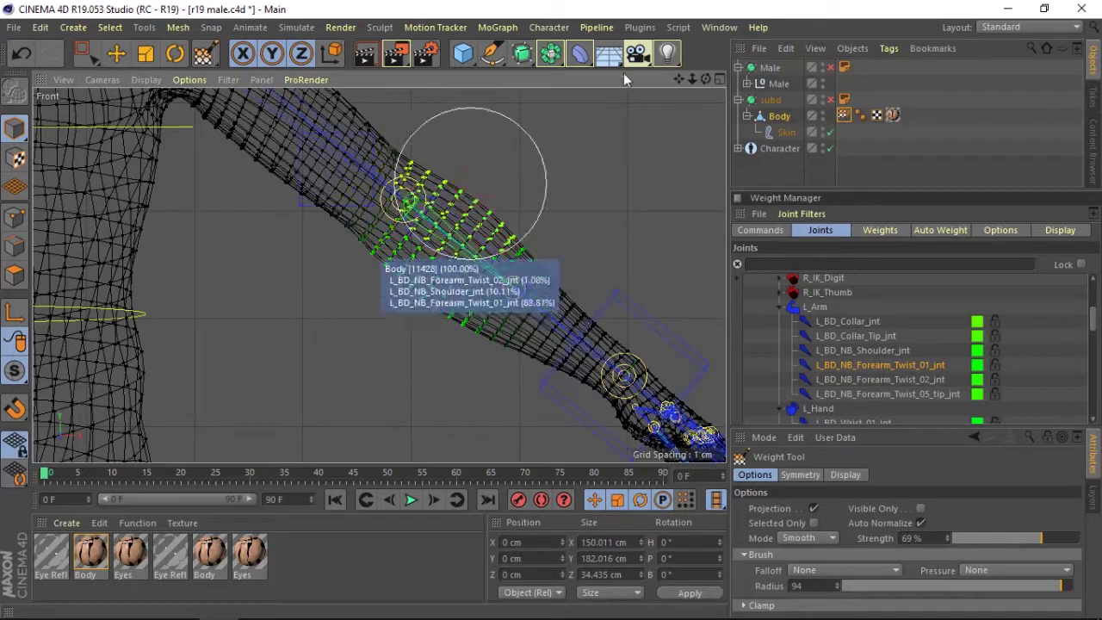
- Rotate the left arm's IK controller to test the forearm twisting
middle_click_drag(479, 332, 382, 276)
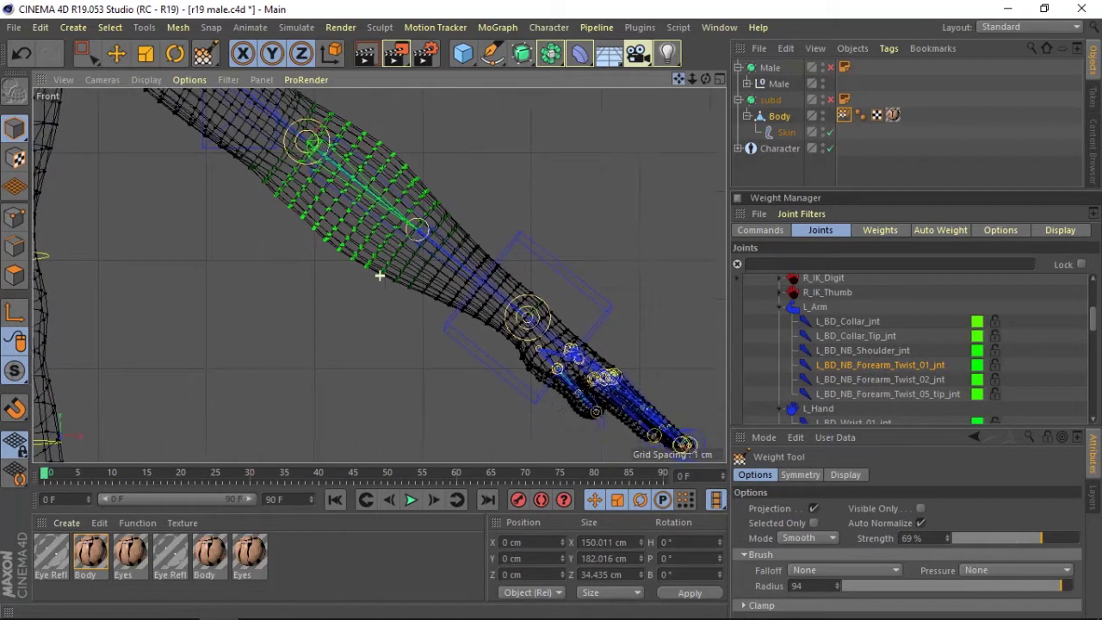
left_click(175, 53)
left_click(532, 246)
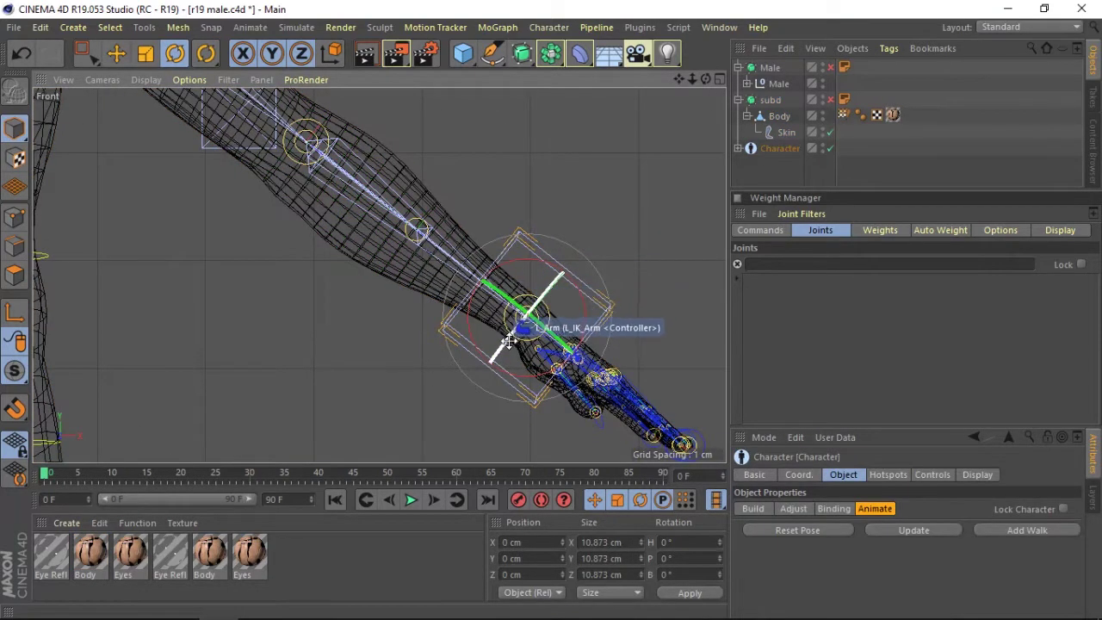
left_click_drag(509, 341, 600, 211)
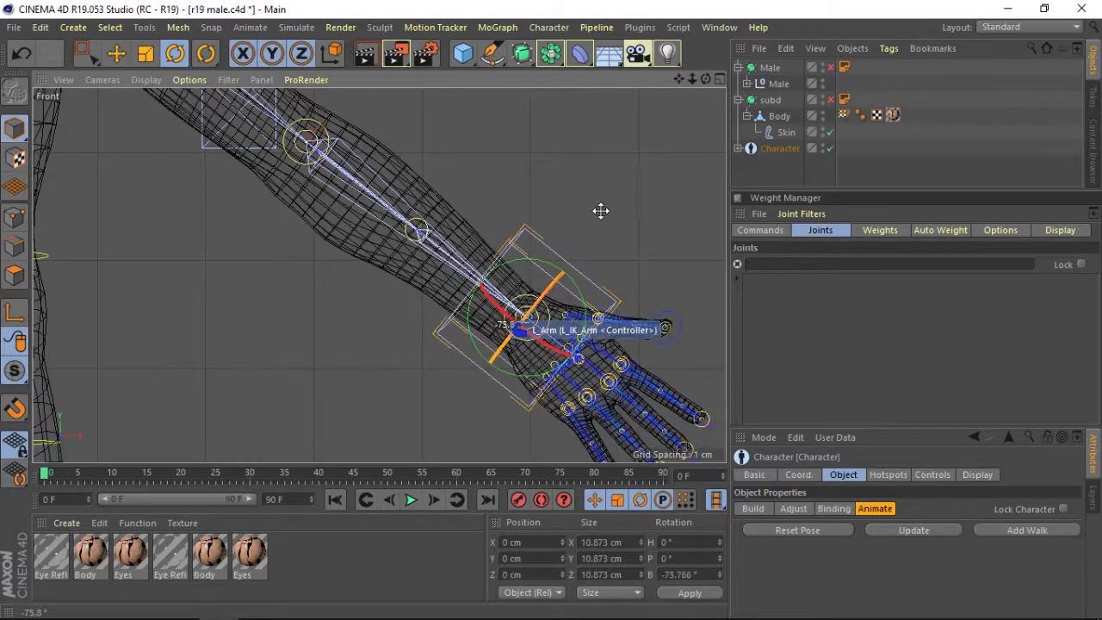
- Resume weight painting and smooth the lower forearm twist joint's weights between elbow and forearm
double_click(845, 114)
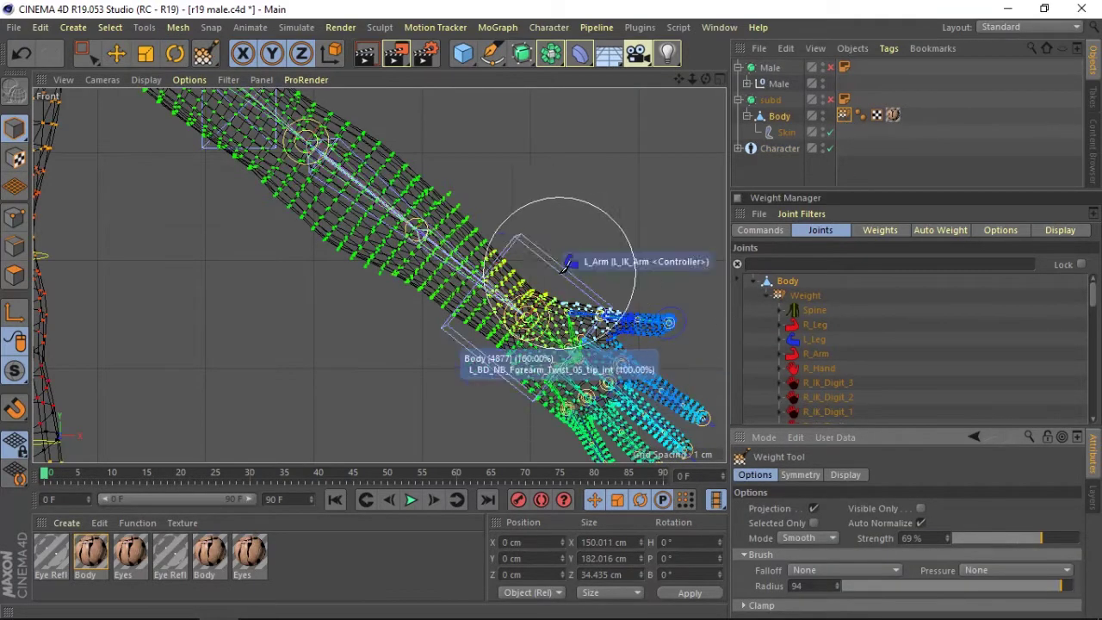
left_click_drag(1093, 310, 1095, 324)
left_click(881, 381)
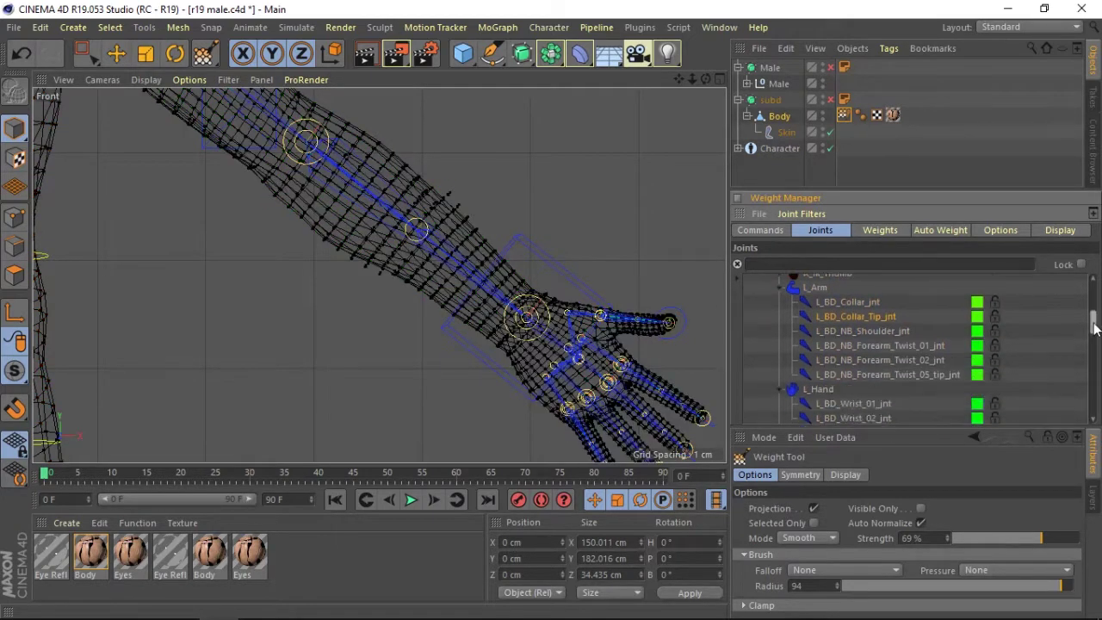
left_click(912, 334)
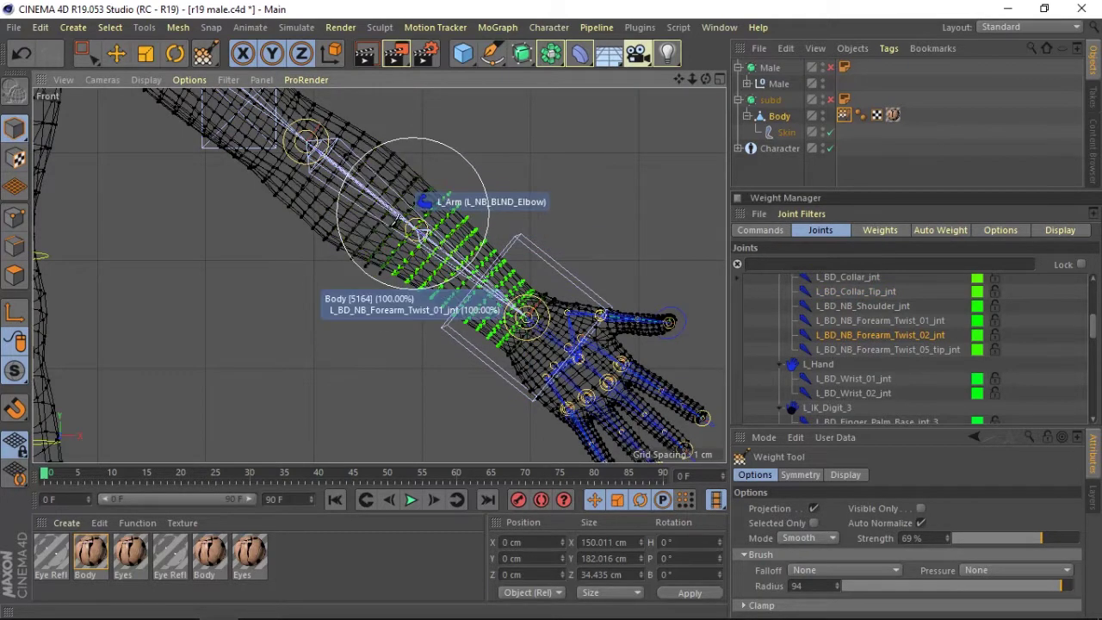
middle_click_drag(392, 246, 366, 244)
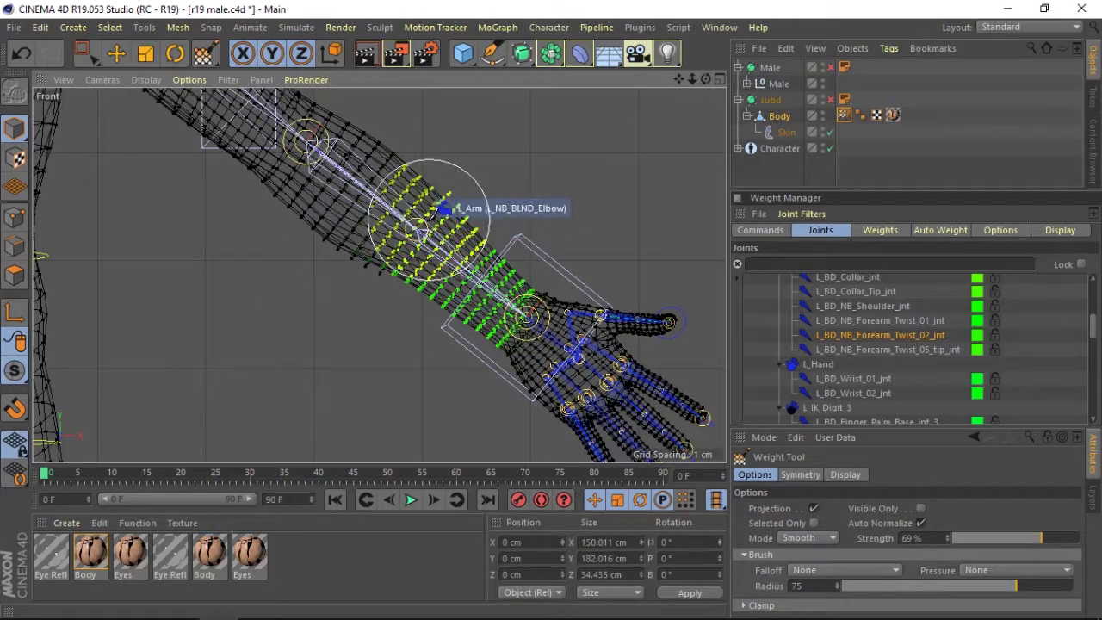
mouse_move(694, 80)
left_mouse_down()
mouse_move(672, 80)
mouse_move(705, 280)
left_mouse_up()
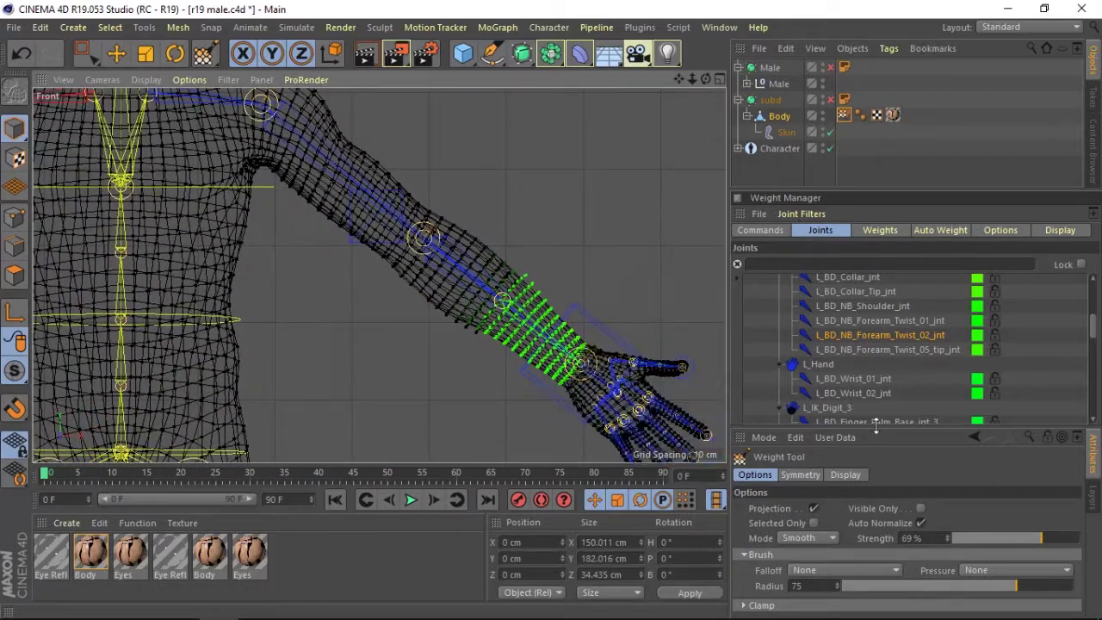
- Drag the left hand IK controller to test the arm bend, then orbit the maximised Perspective view
key("e")
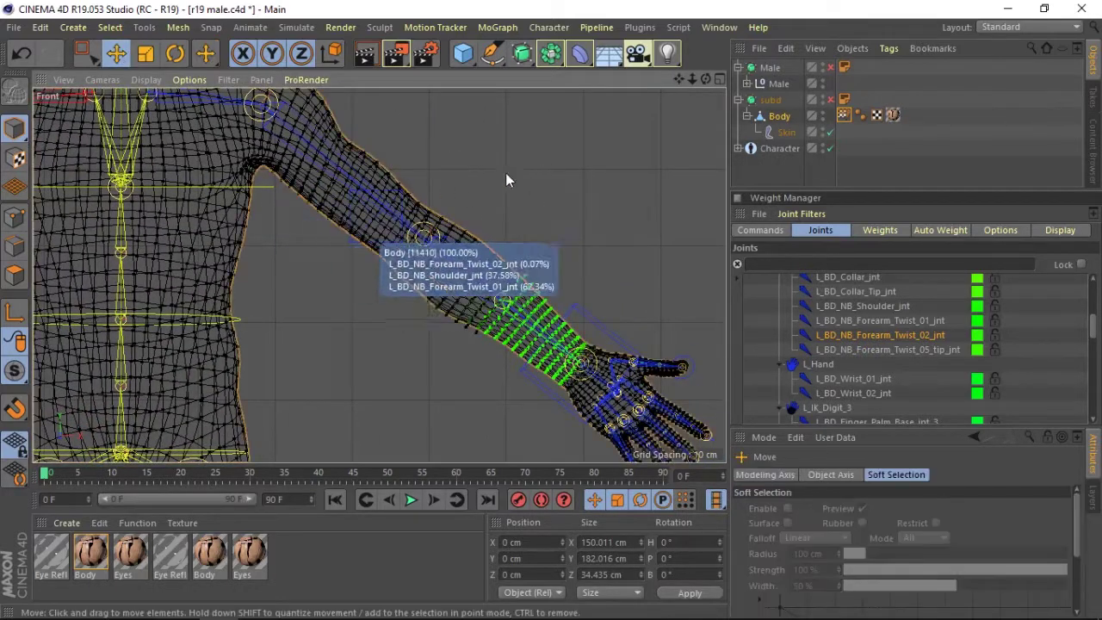
left_click(577, 326)
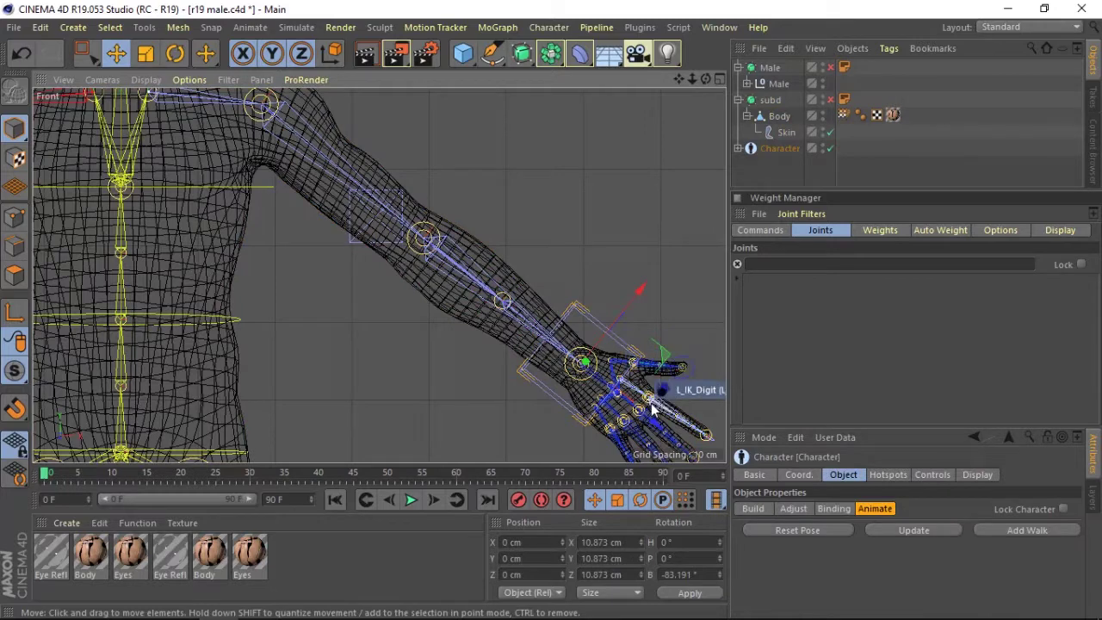
left_click_drag(648, 415, 724, 59)
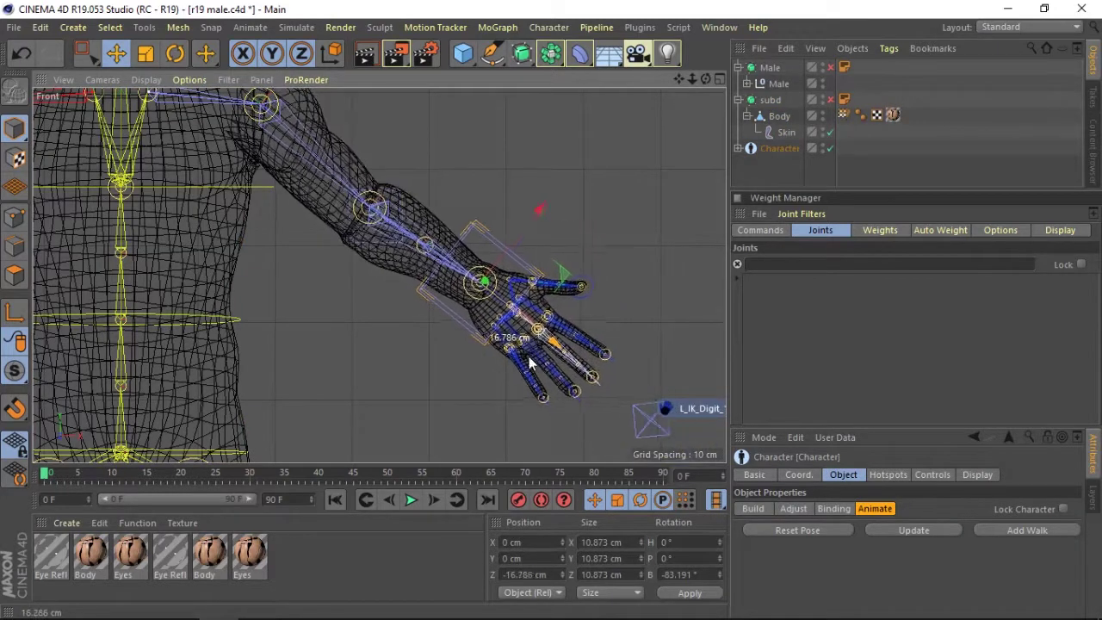
left_click(722, 82)
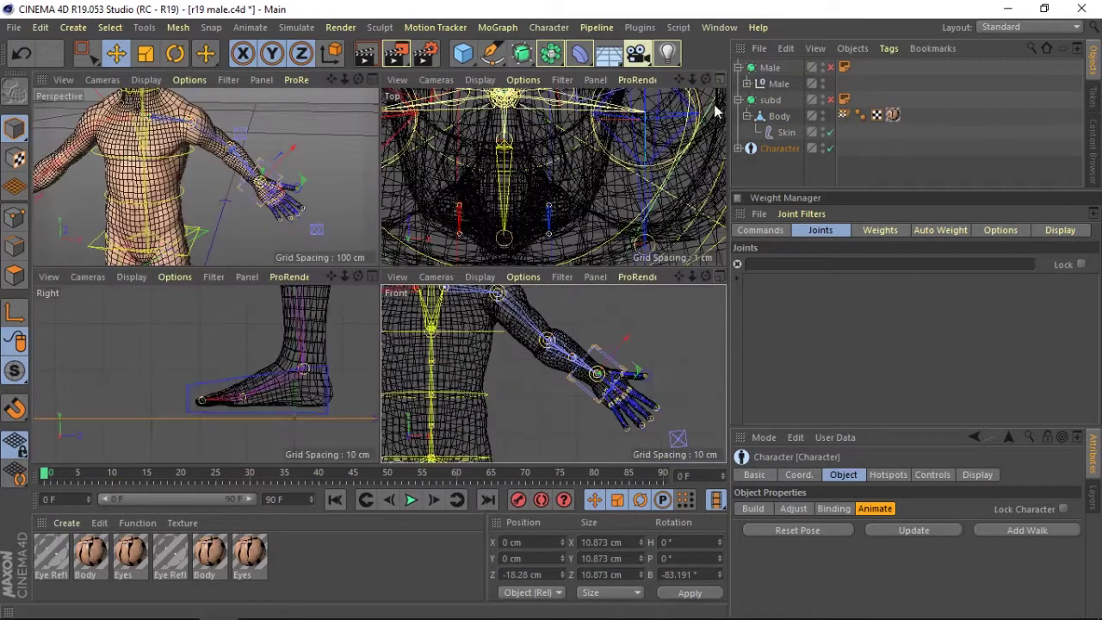
left_click(374, 80)
left_click_drag(706, 80, 603, 82)
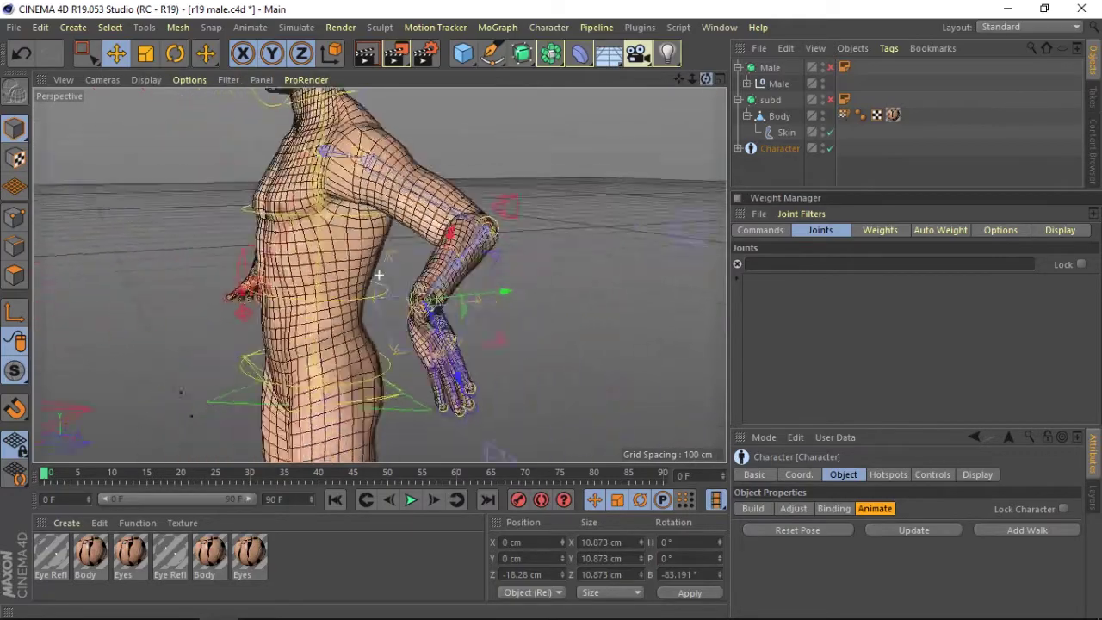
mouse_move(706, 79)
left_mouse_down()
mouse_move(696, 97)
mouse_move(382, 275)
left_mouse_up()
- Reopen the Body's weights and isolate L_BD_NB_Forearm_Twist_01_jnt in the L_Arm group
double_click(845, 116)
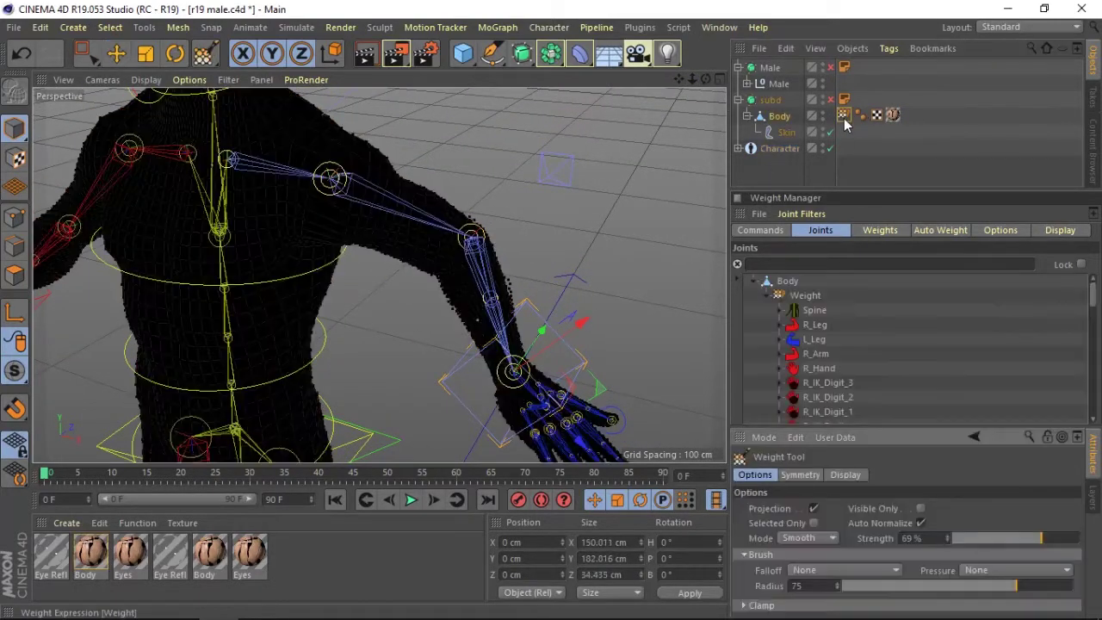
scroll(1075, 301, "down", 3)
scroll(1051, 323, "down", 2)
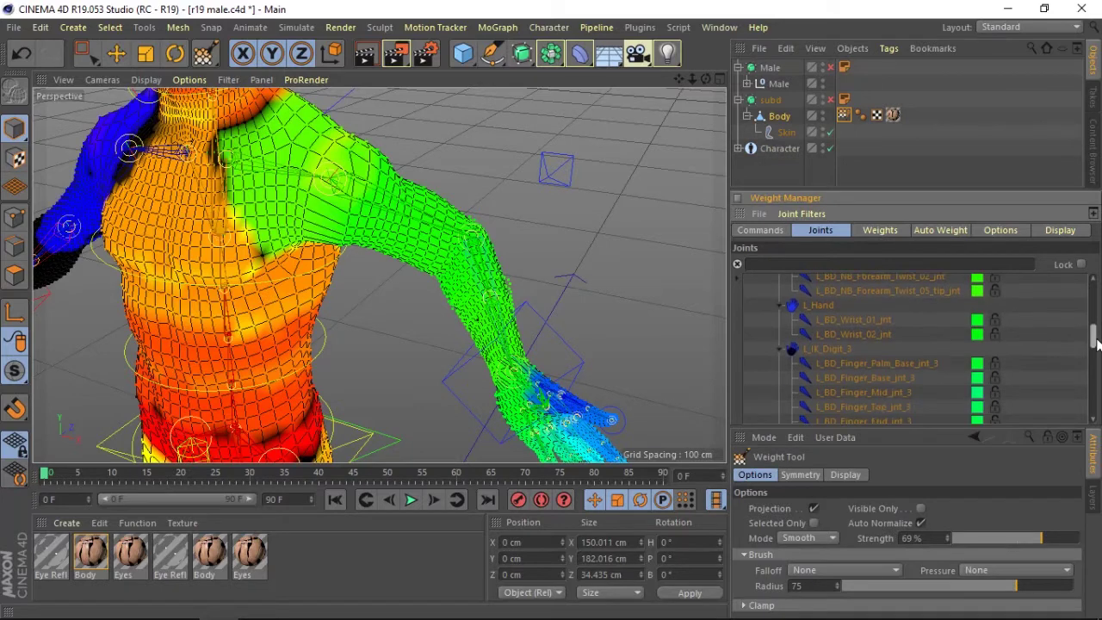
scroll(1019, 347, "down", 3)
left_click(868, 365)
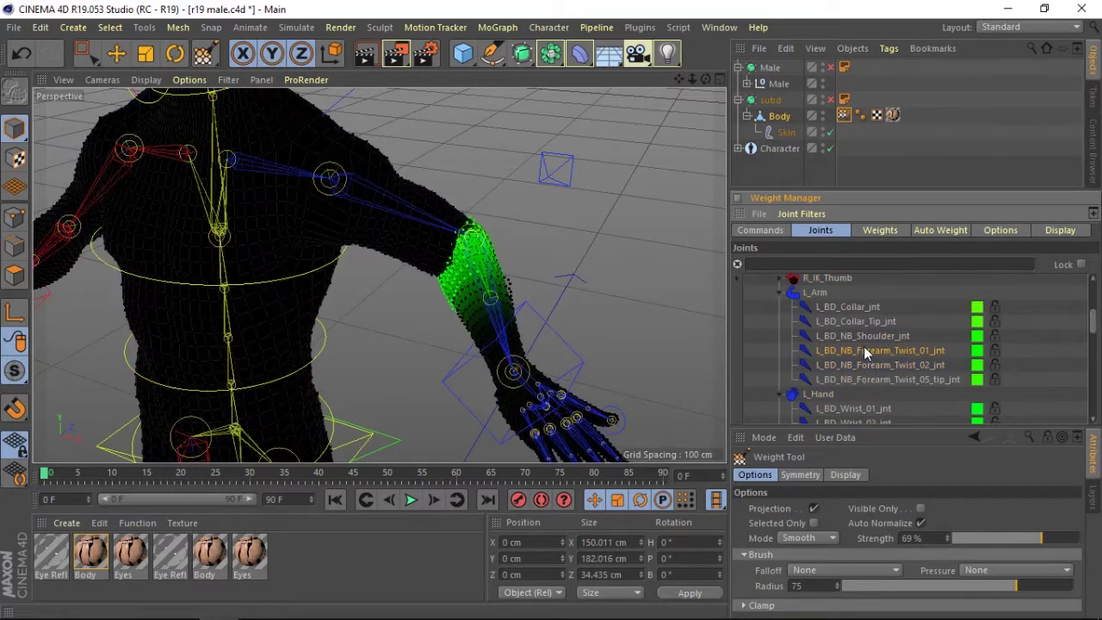
scroll(380, 275, "up", 2)
scroll(380, 276, "up", 4)
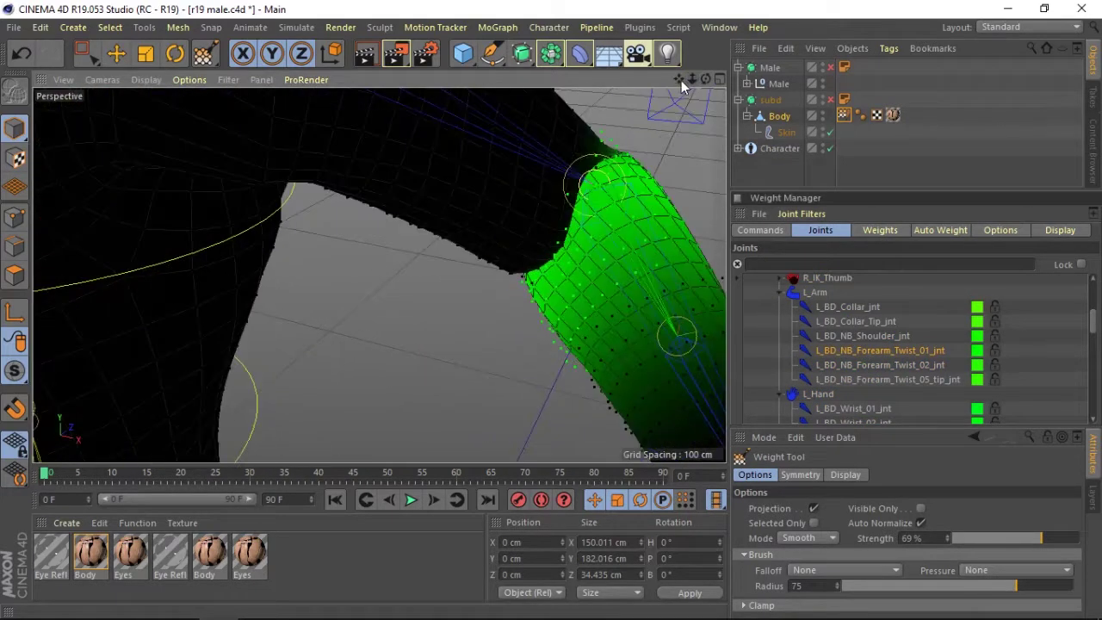
scroll(380, 276, "up", 1)
scroll(380, 276, "up", 1)
scroll(380, 276, "down", 3)
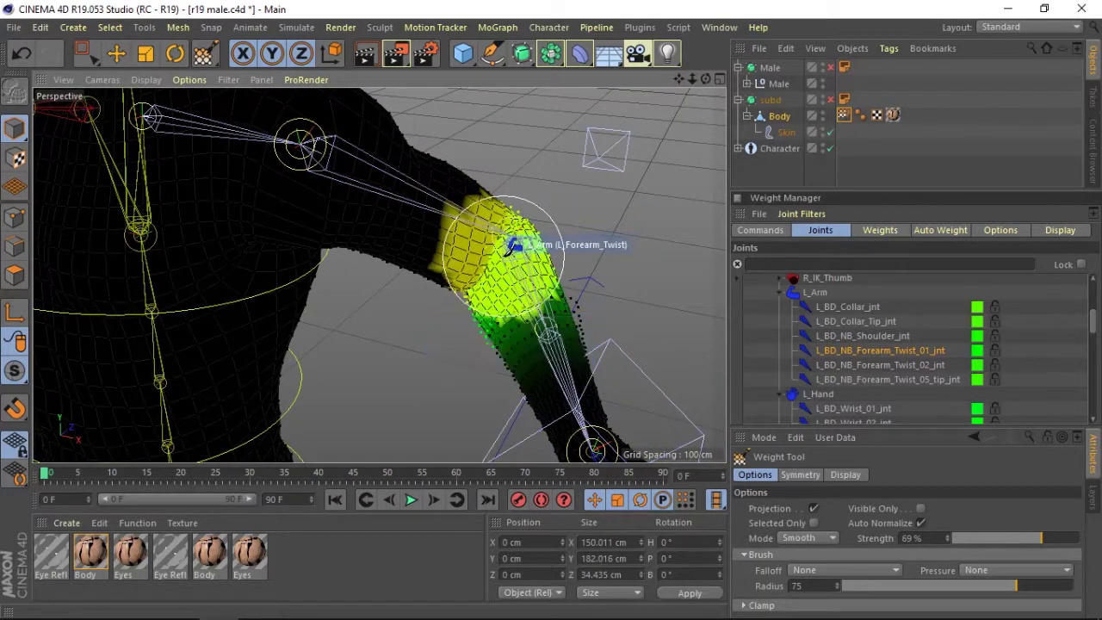
- Smooth Forearm_Twist_01 weights near the elbow and upper arm, then display L_BD_NB_Shoulder_jnt's weights
mouse_move(513, 247)
left_mouse_down()
mouse_move(502, 262)
mouse_move(517, 237)
left_mouse_up()
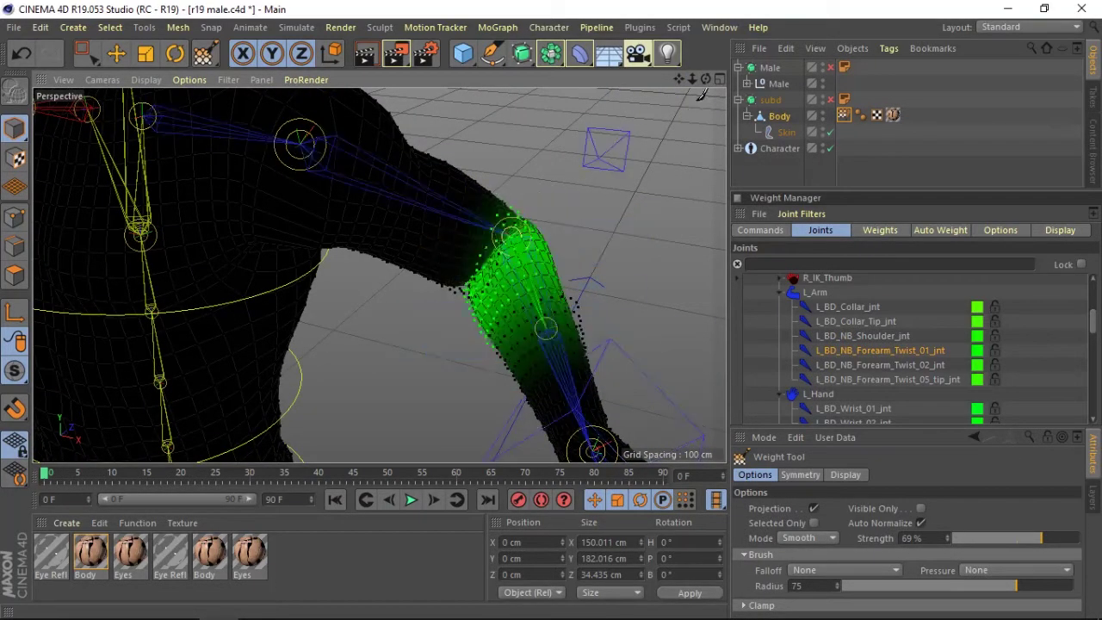
left_click_drag(706, 80, 379, 274)
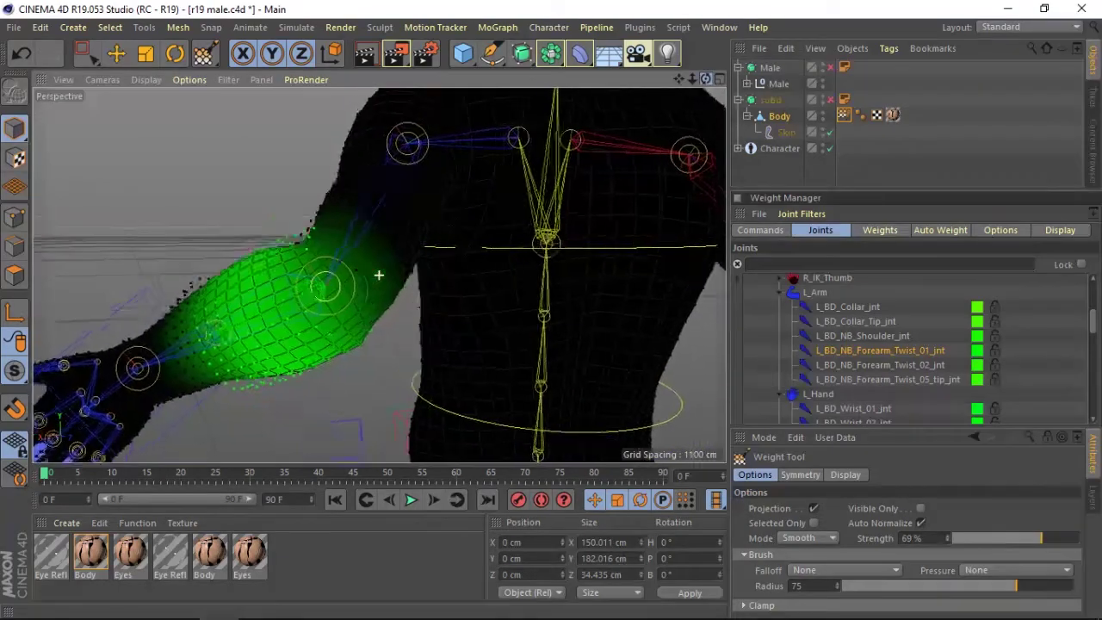
left_click_drag(468, 197, 270, 234)
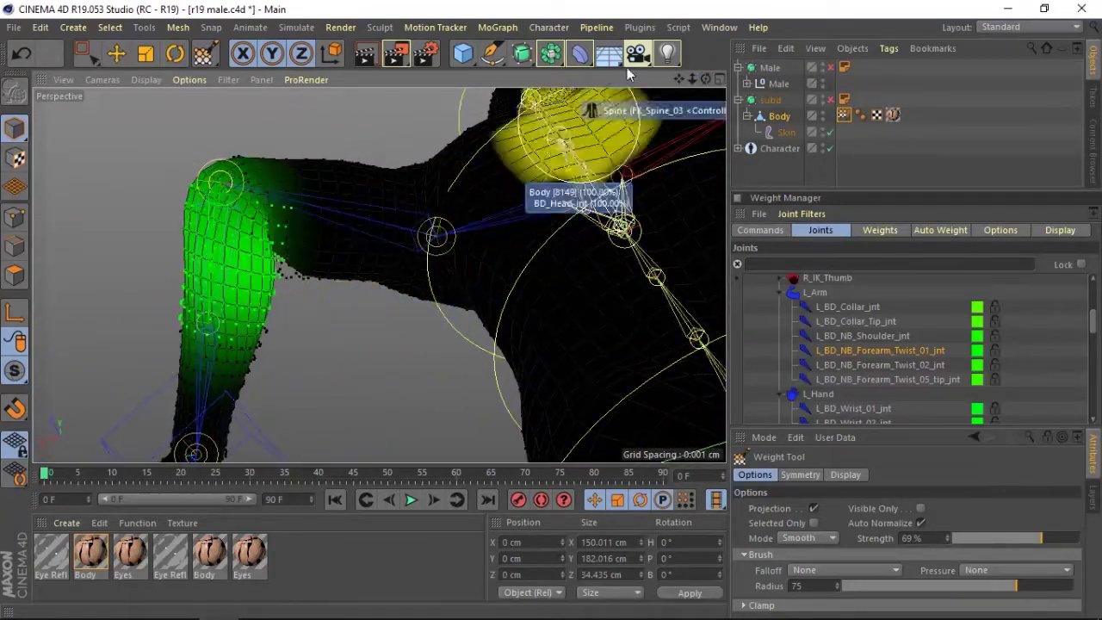
left_click_drag(707, 80, 379, 275)
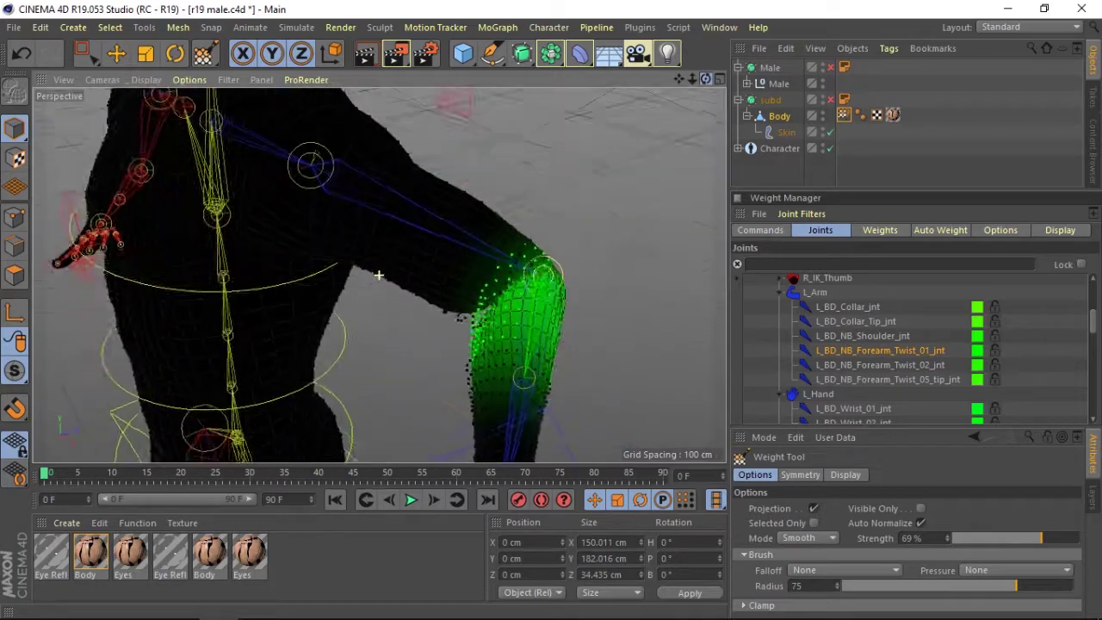
left_click(839, 337)
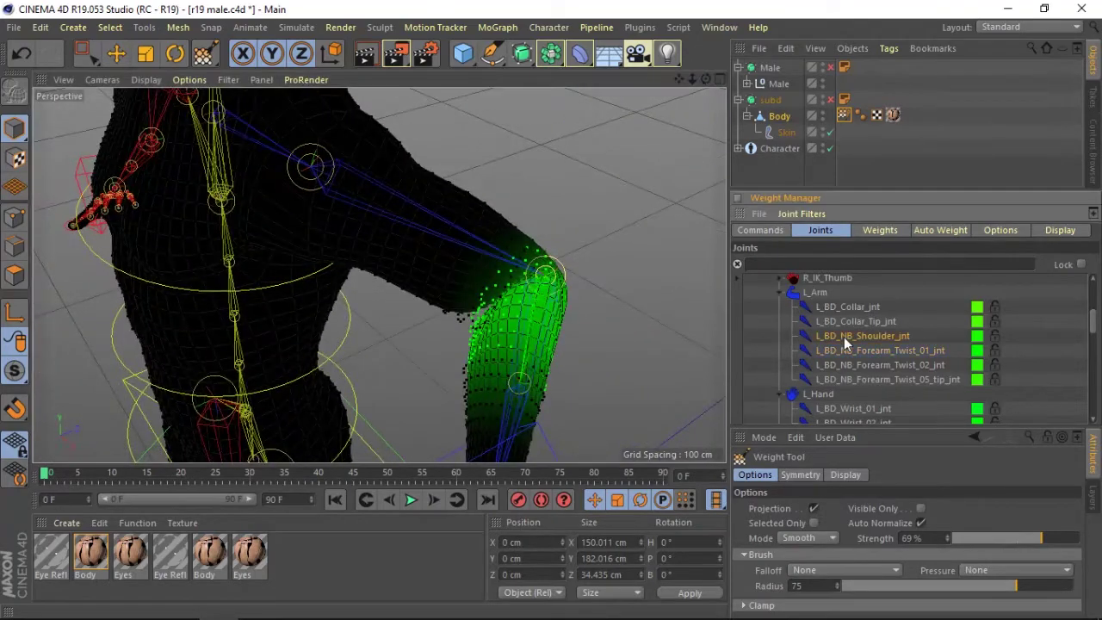
mouse_move(704, 88)
left_mouse_down()
mouse_move(325, 155)
mouse_move(307, 184)
mouse_move(317, 276)
left_mouse_up()
- Smooth L_BD_NB_Shoulder_jnt's weights over the upper arm, checking from both sides, then pick the Move tool
key("h")
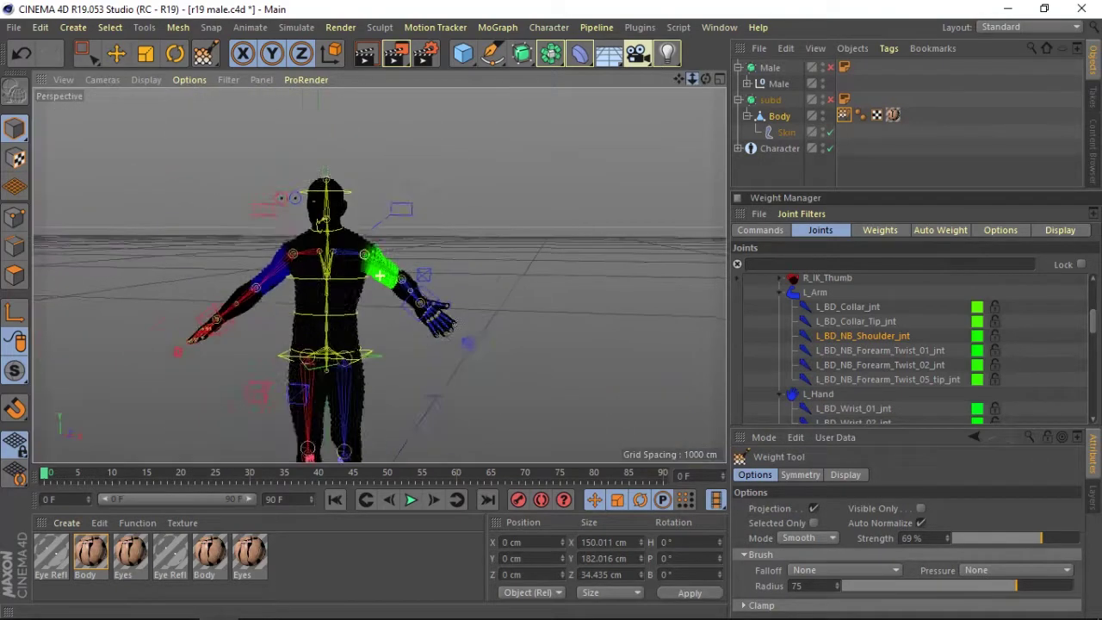
scroll(405, 241, "up", 5)
mouse_move(705, 78)
left_mouse_down()
mouse_move(379, 274)
mouse_move(427, 220)
left_mouse_up()
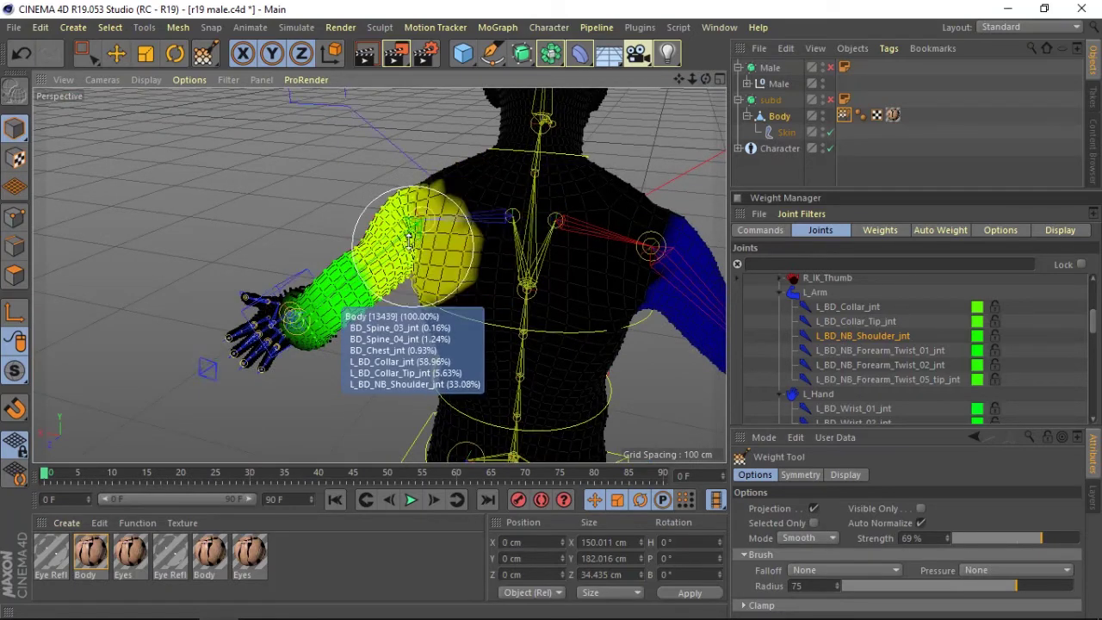
mouse_move(389, 242)
left_mouse_down()
mouse_move(417, 271)
mouse_move(415, 228)
mouse_move(407, 234)
left_mouse_up()
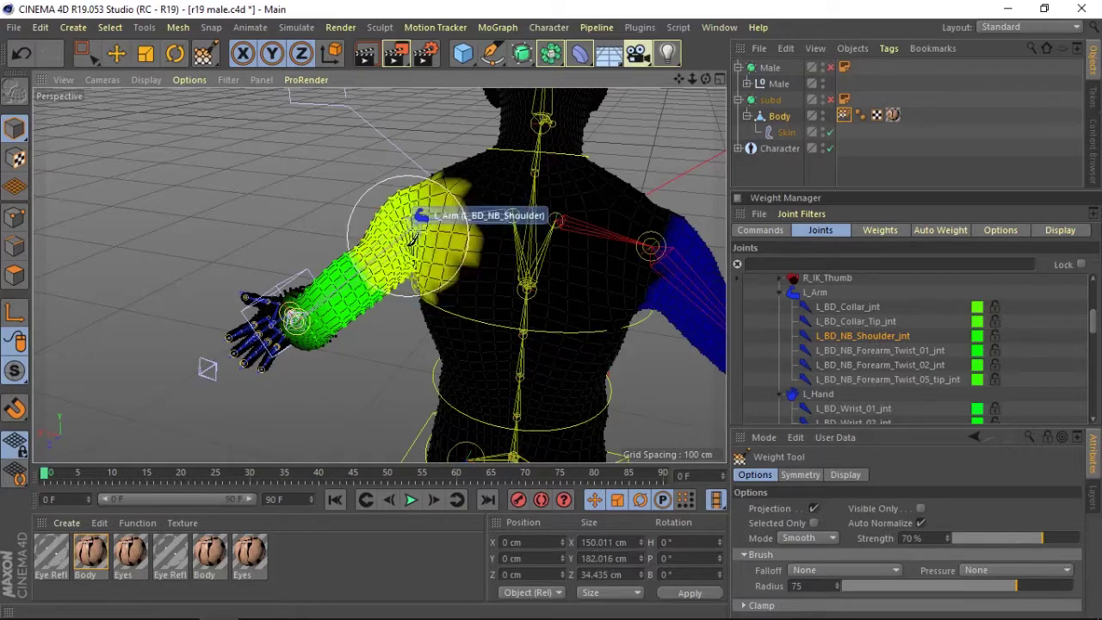
mouse_move(706, 80)
left_mouse_down()
mouse_move(379, 276)
mouse_move(358, 263)
left_mouse_up()
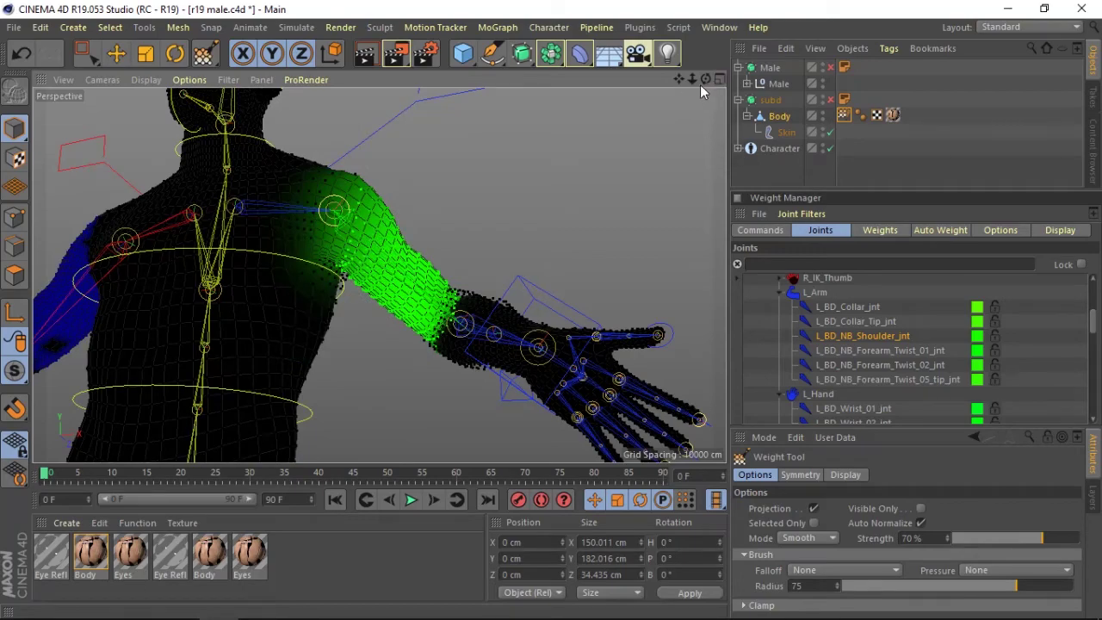
left_click_drag(701, 86, 385, 272)
left_click(118, 54)
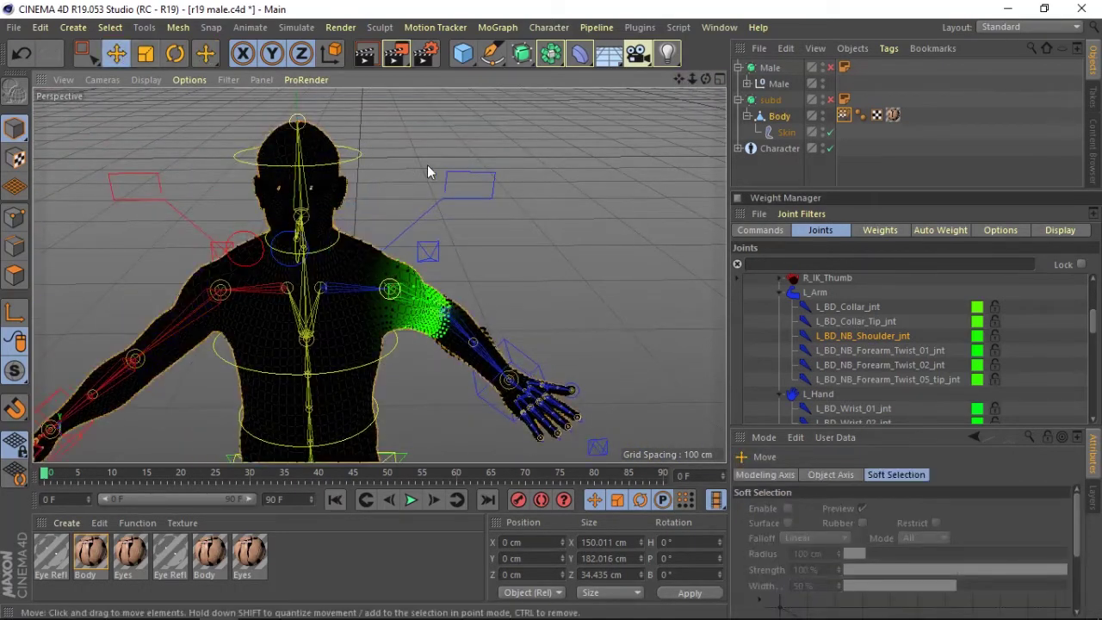
- Rotate the arm controller to about -16° and inspect the shoulder in a maximised side view
left_click(480, 186)
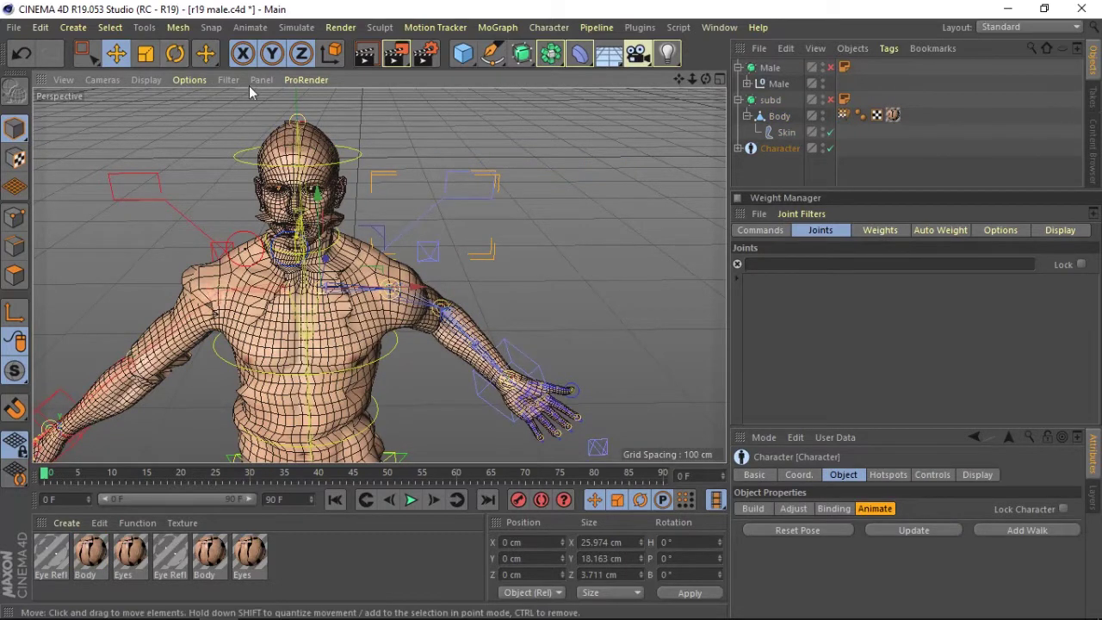
left_click(177, 54)
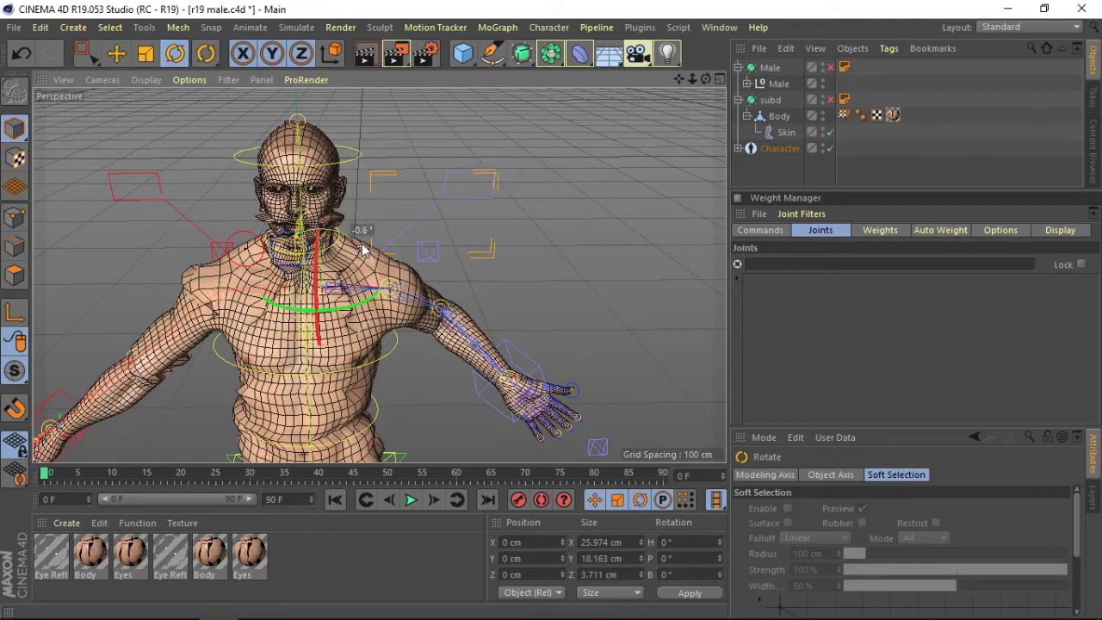
left_click_drag(363, 250, 359, 231)
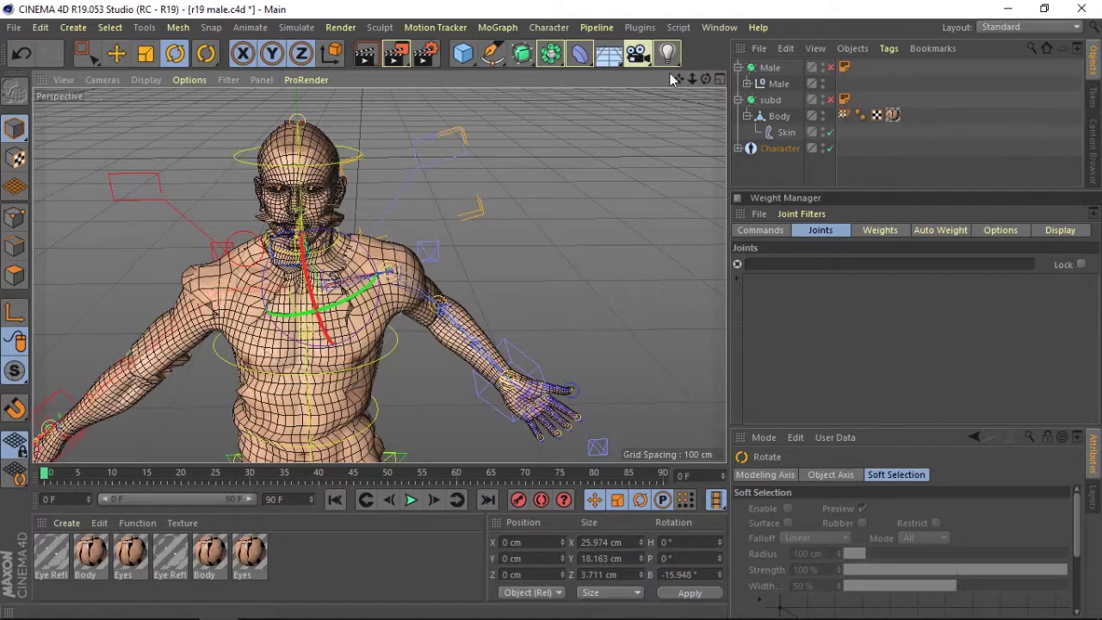
left_click(722, 81)
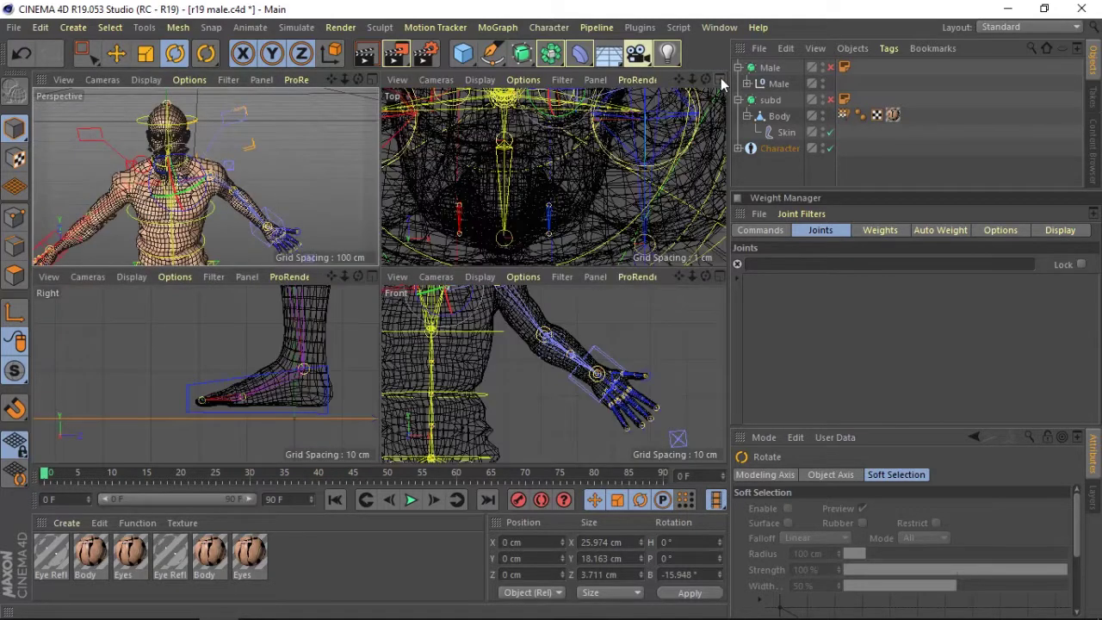
left_click(372, 276)
- Check the shoulder deformation in the maximised Front view, then reselect the Body's Weight tag
scroll(380, 275, "up", 5)
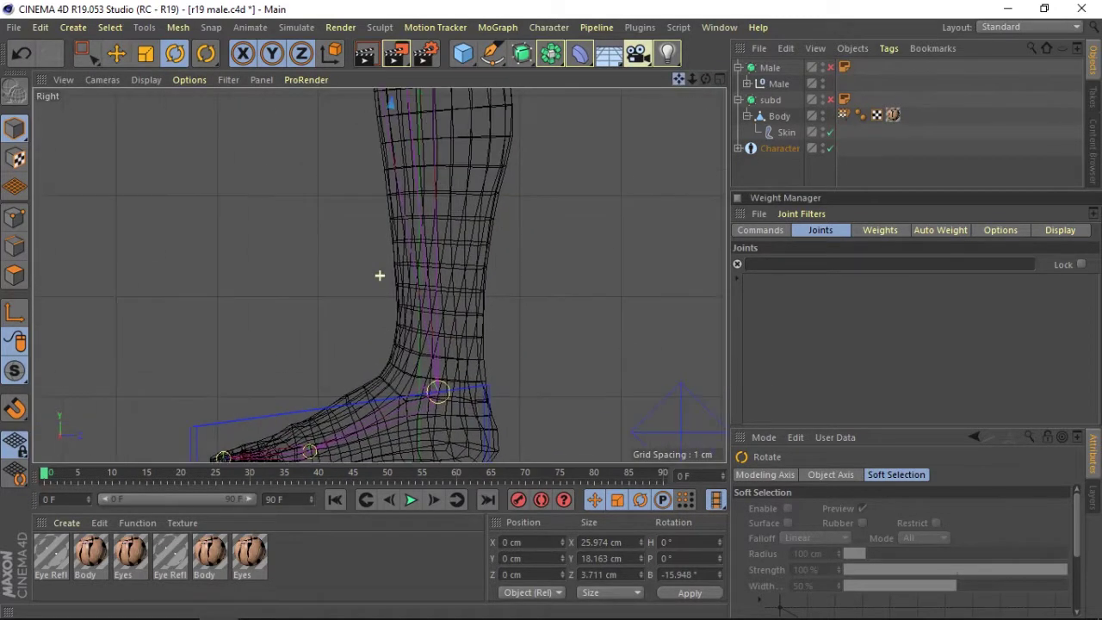
left_click(694, 78)
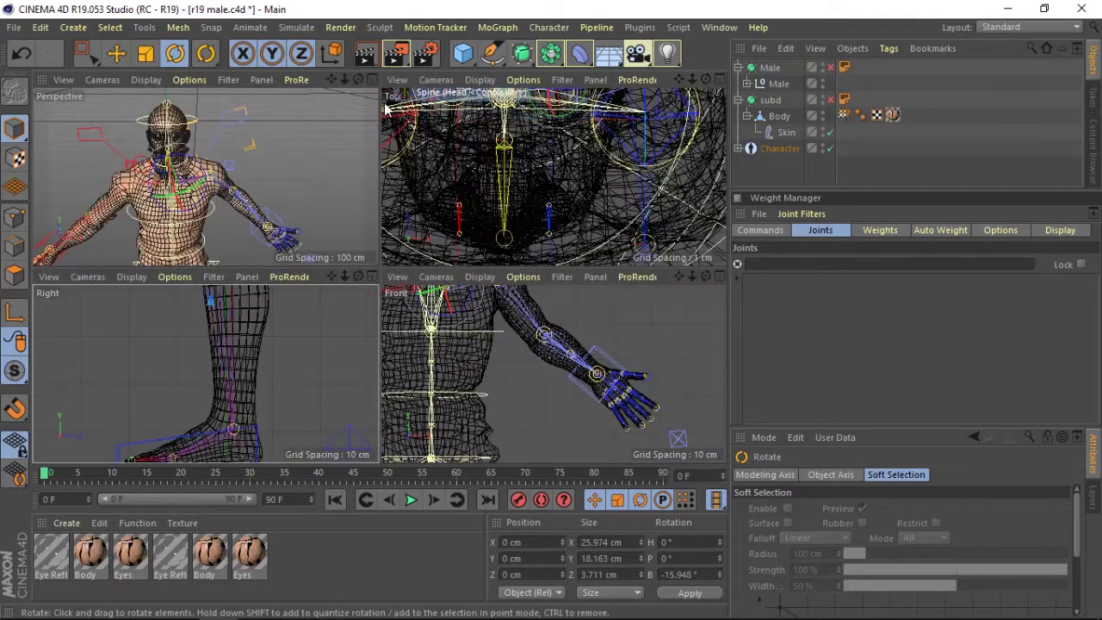
left_click(720, 277)
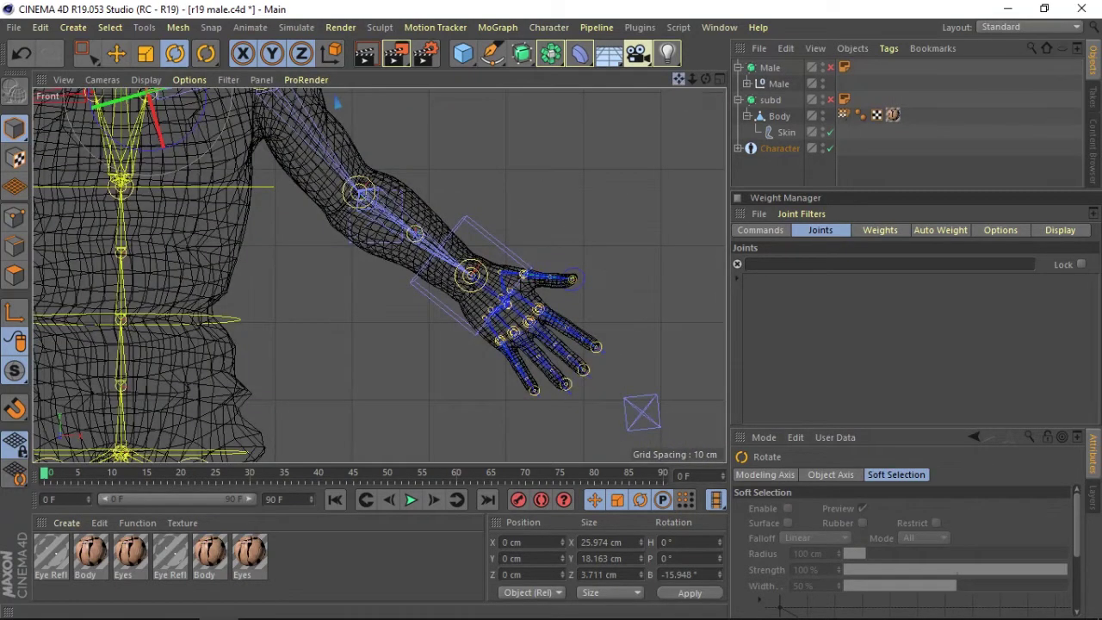
left_click_drag(678, 79, 690, 86)
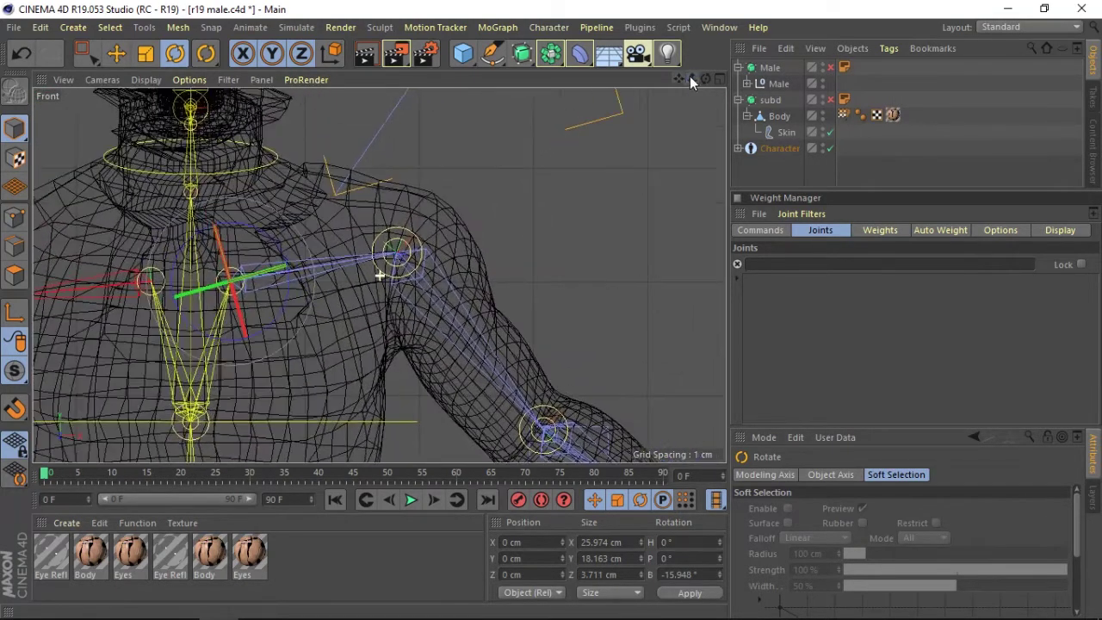
scroll(379, 276, "up", 5)
scroll(379, 275, "down", 2)
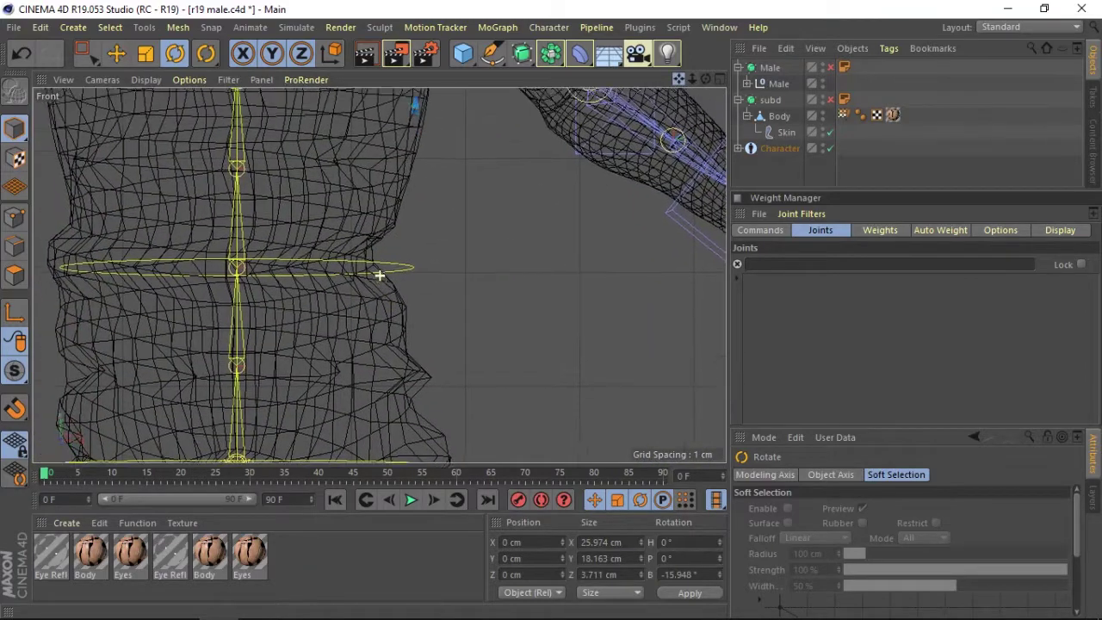
scroll(379, 275, "down", 2)
scroll(379, 276, "down", 2)
scroll(379, 276, "down", 1)
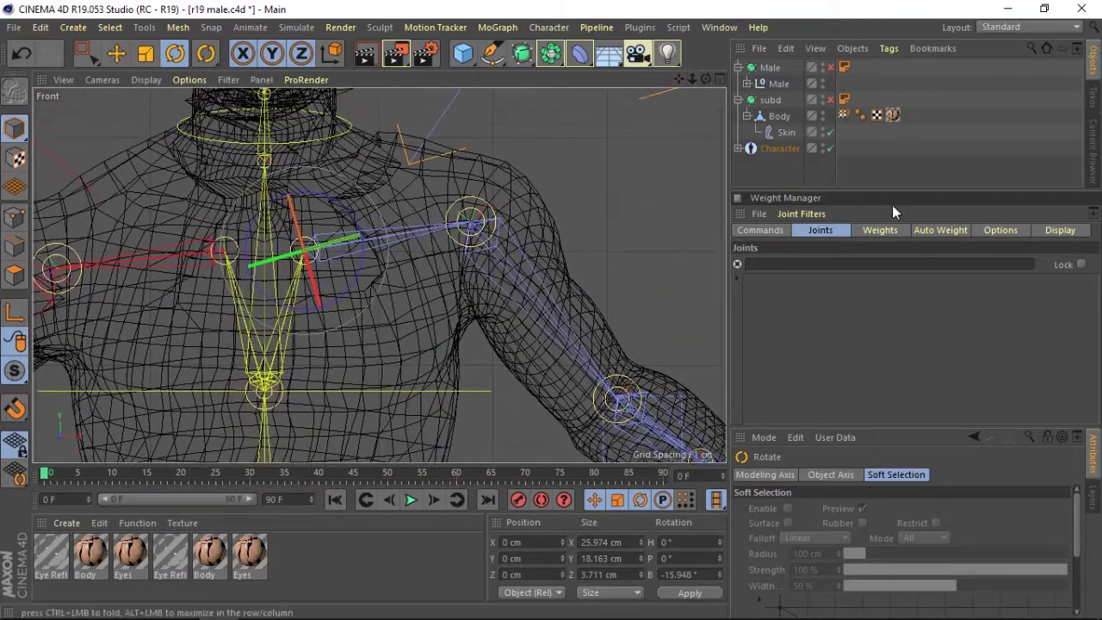
left_click(847, 114)
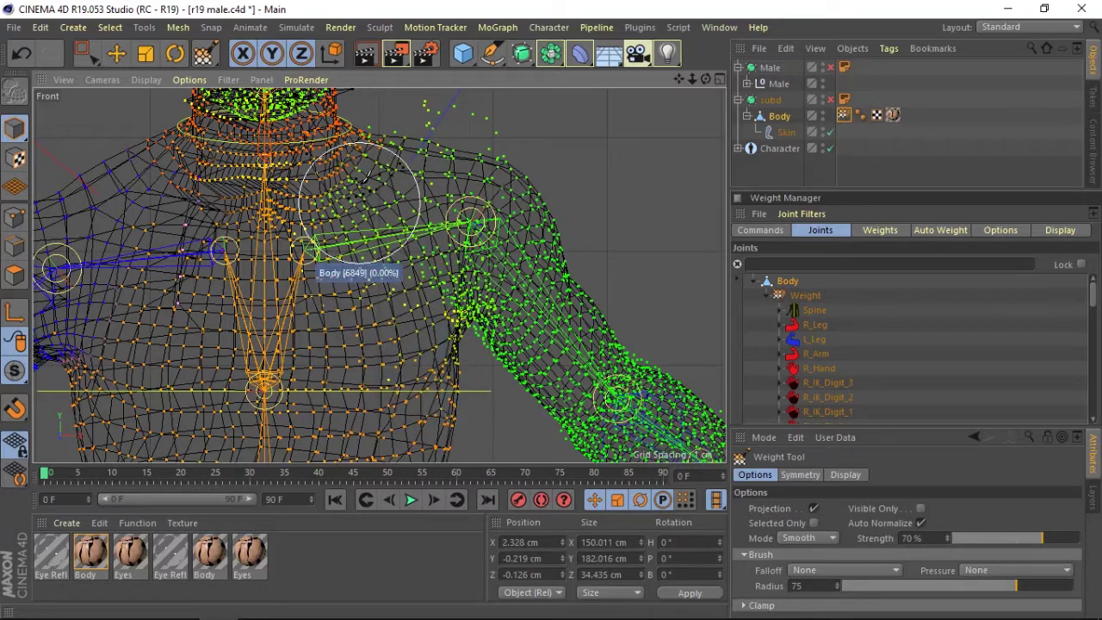
left_click(720, 79)
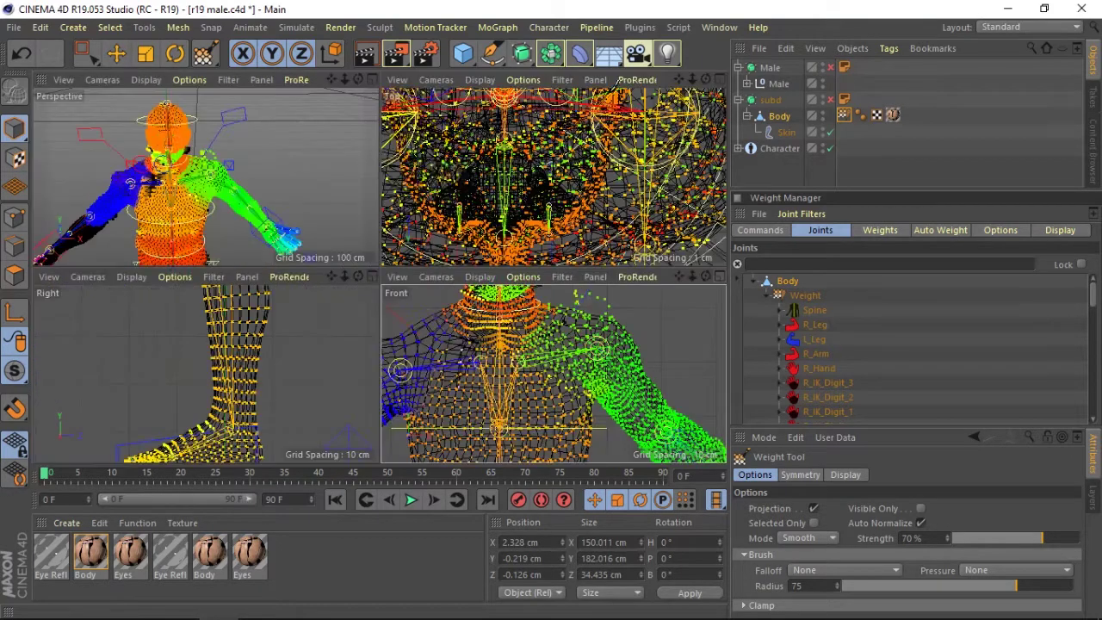
left_click(369, 79)
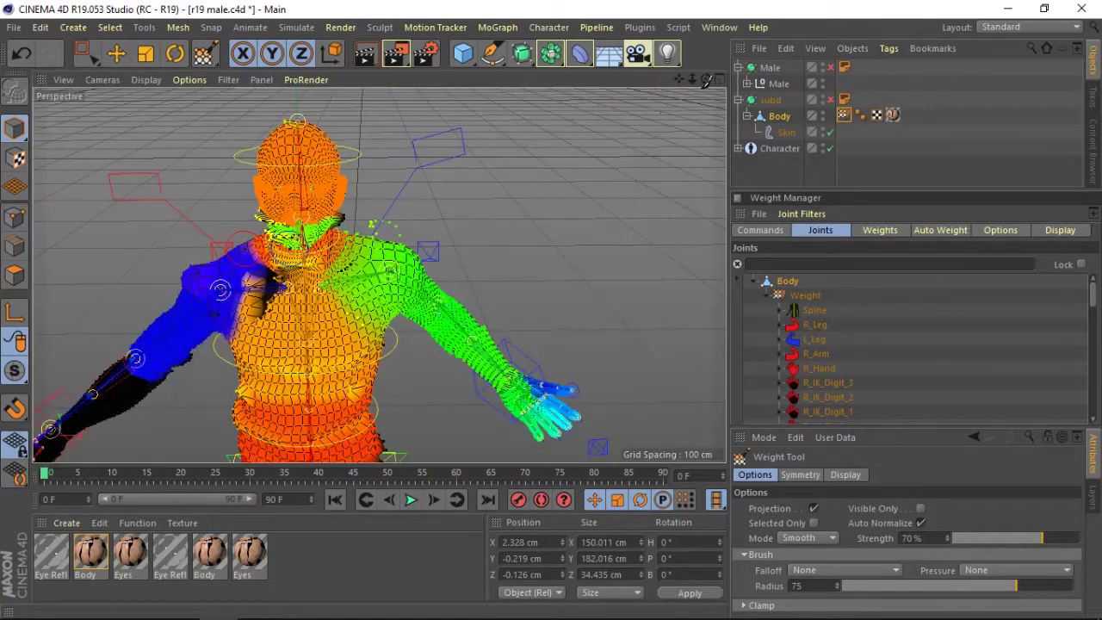
left_click_drag(706, 79, 861, 82)
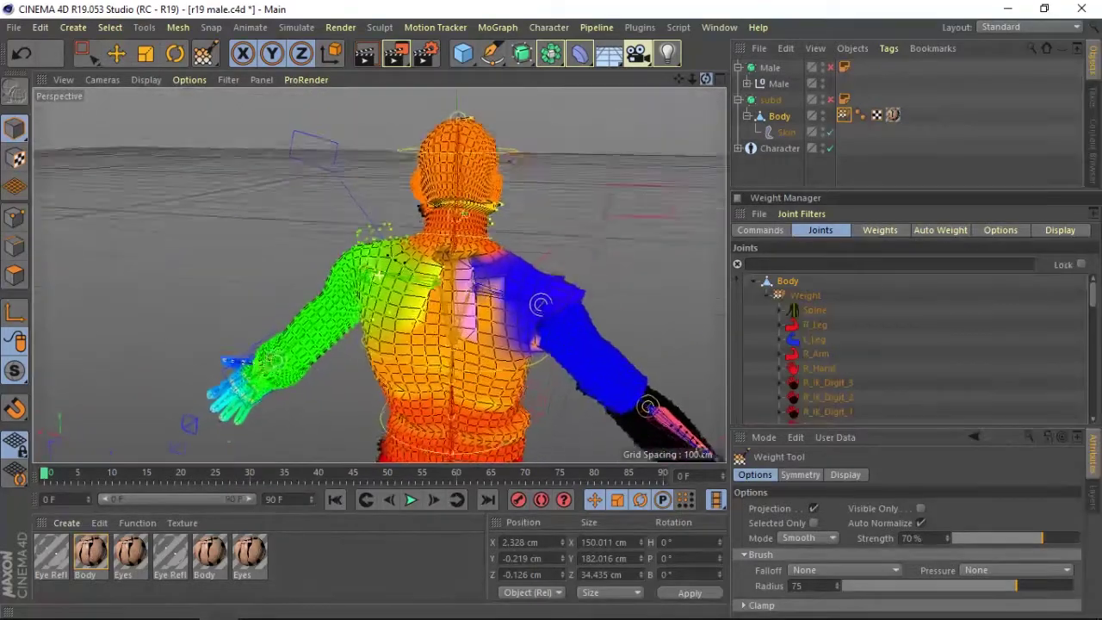
left_click_drag(706, 79, 861, 82)
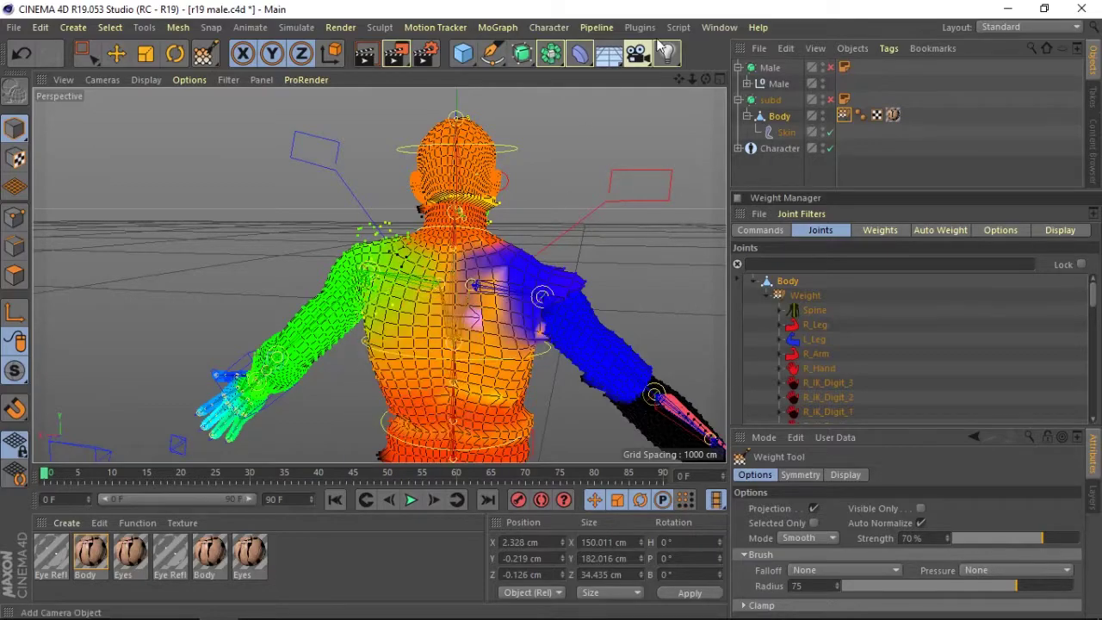
left_click_drag(706, 79, 680, 173)
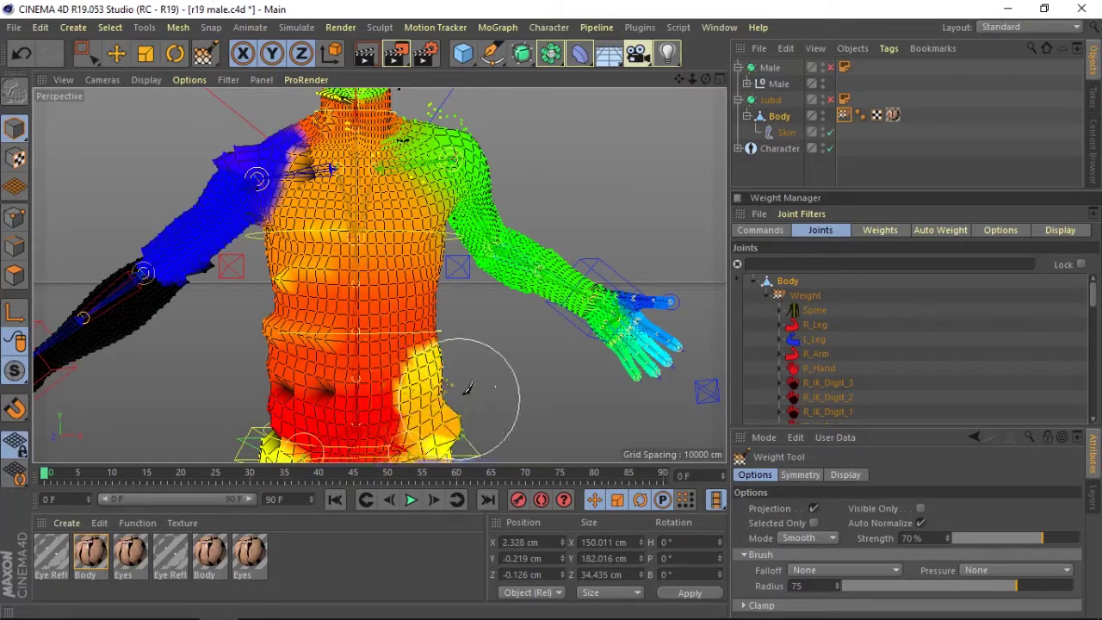
left_click_drag(678, 79, 683, 82)
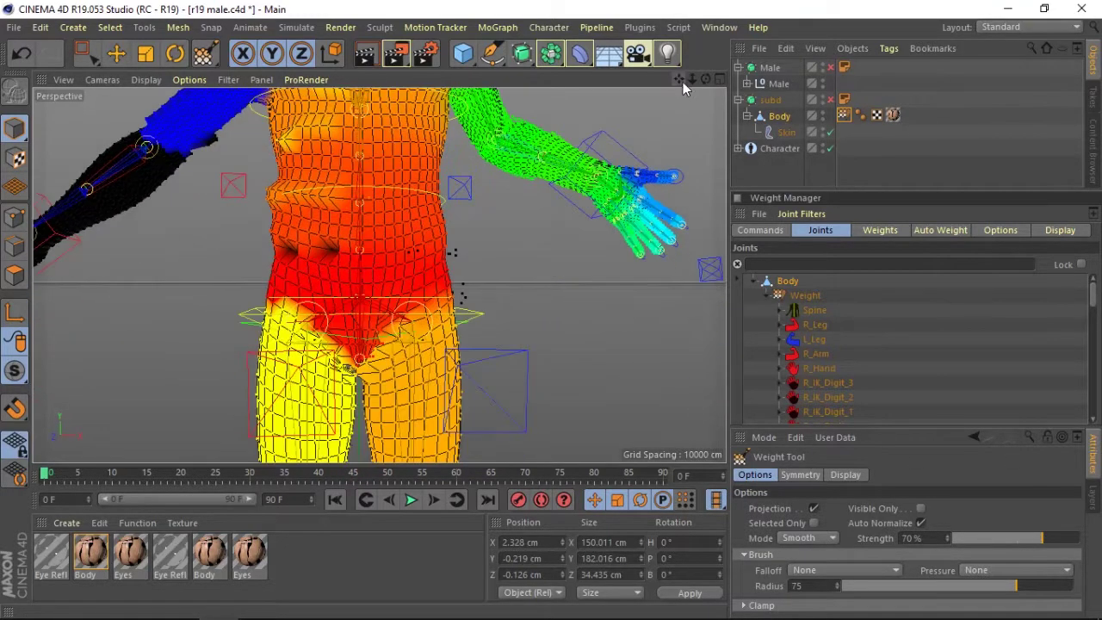
scroll(390, 215, "up", 5)
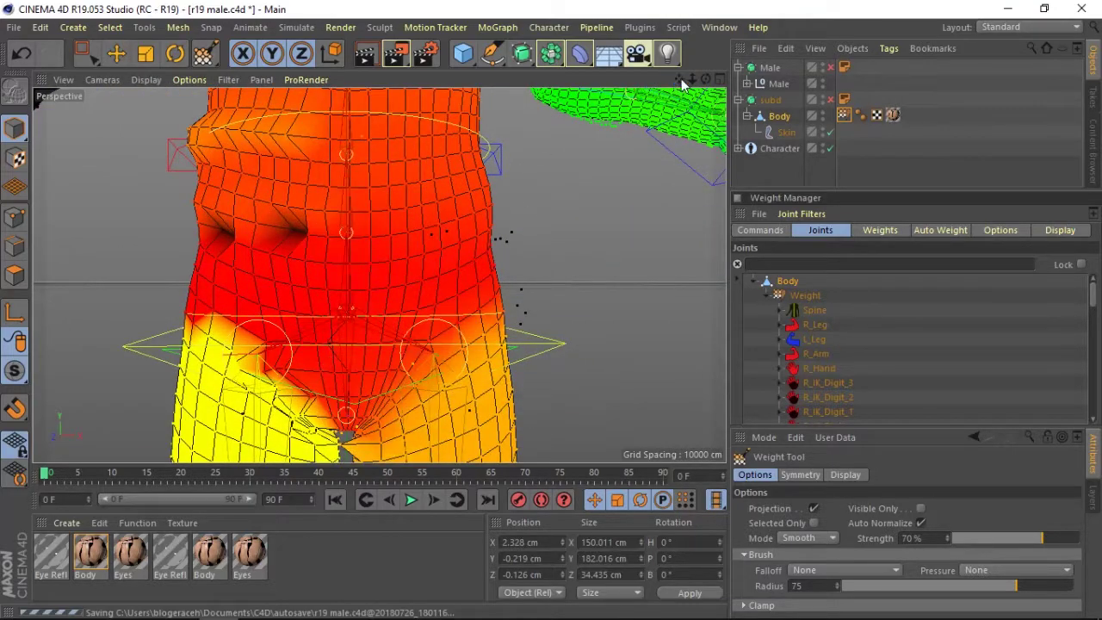
left_click_drag(681, 82, 685, 112)
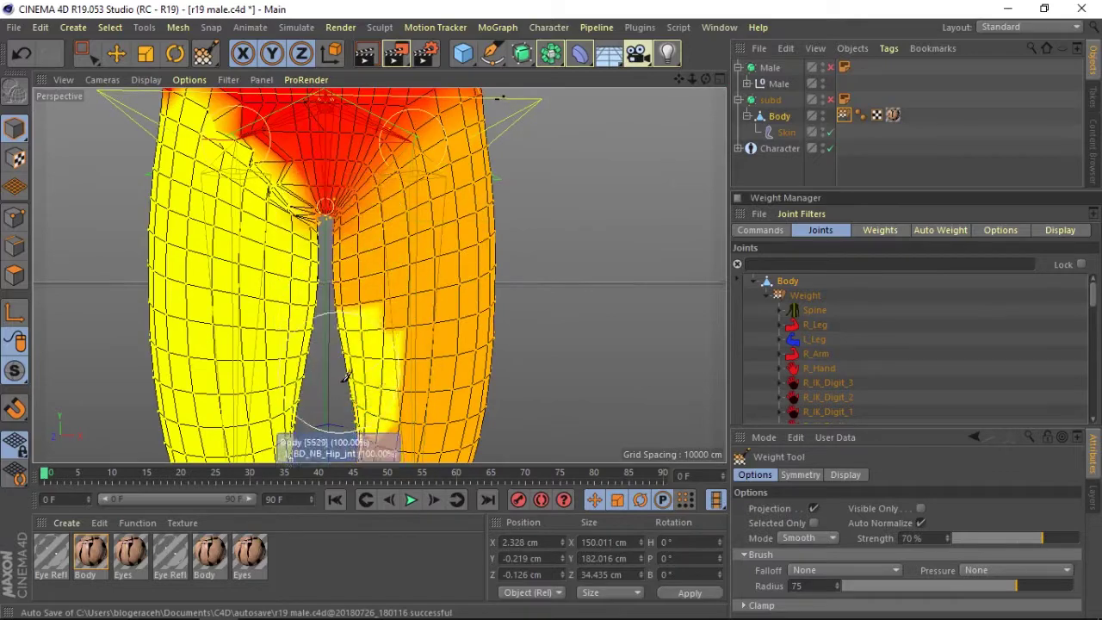
scroll(502, 99, "down", 5)
scroll(502, 99, "up", 2)
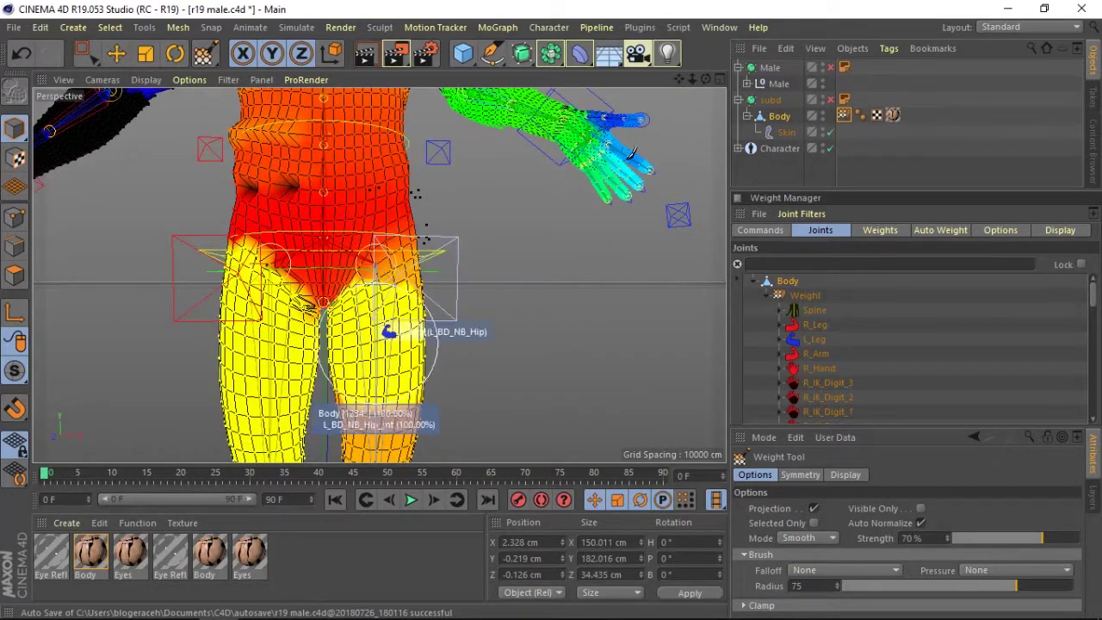
left_click_drag(694, 86, 698, 250)
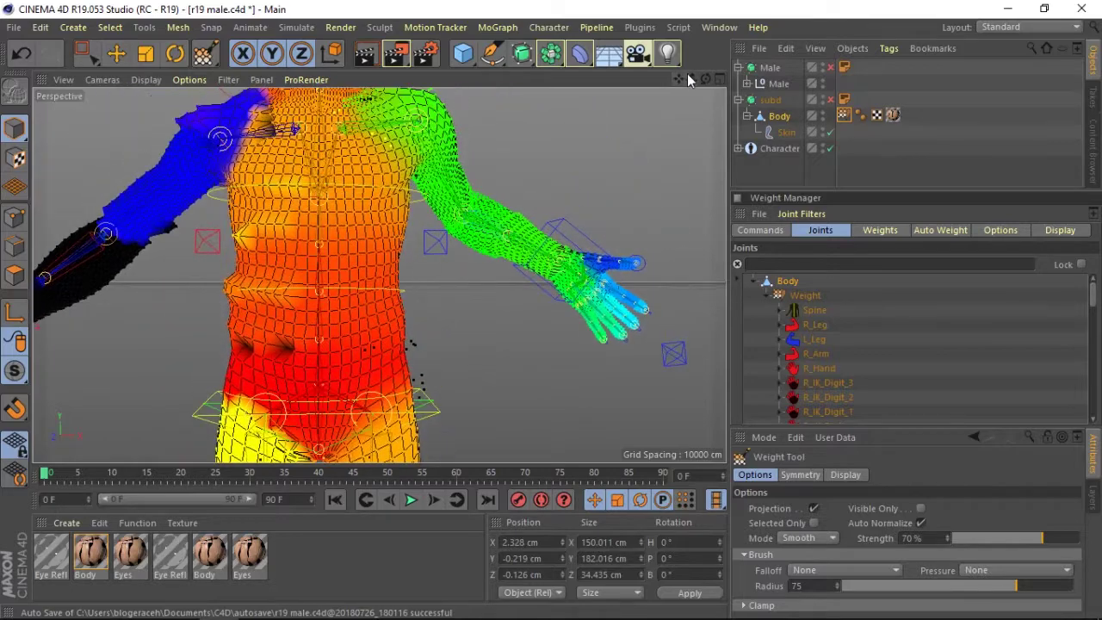
mouse_move(694, 80)
left_mouse_down()
mouse_move(724, 79)
mouse_move(680, 138)
left_mouse_up()
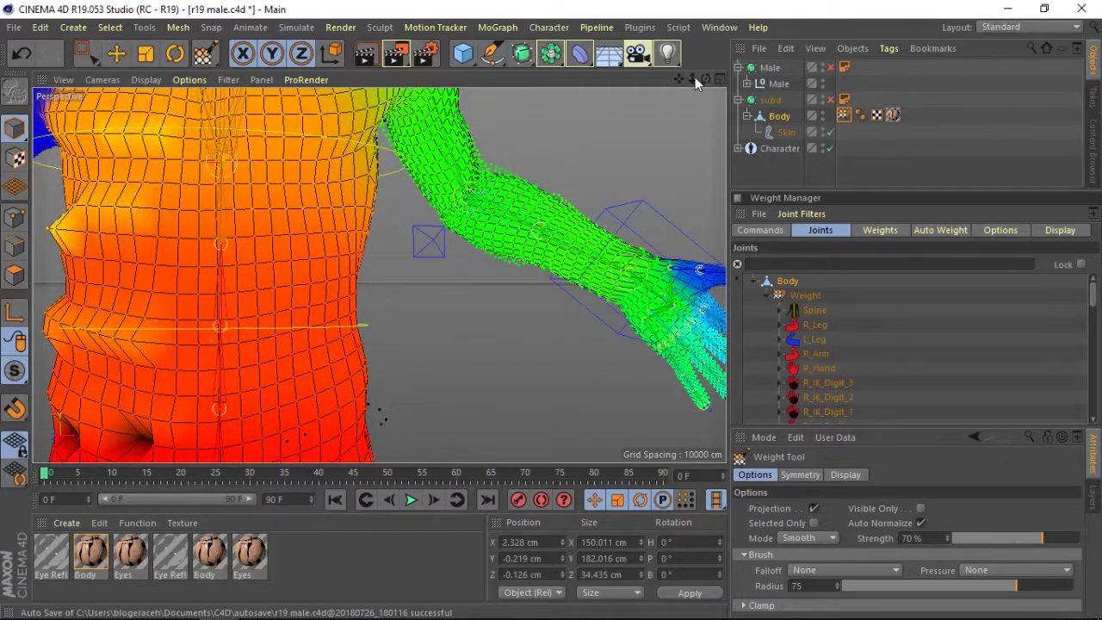
left_click_drag(706, 79, 428, 264)
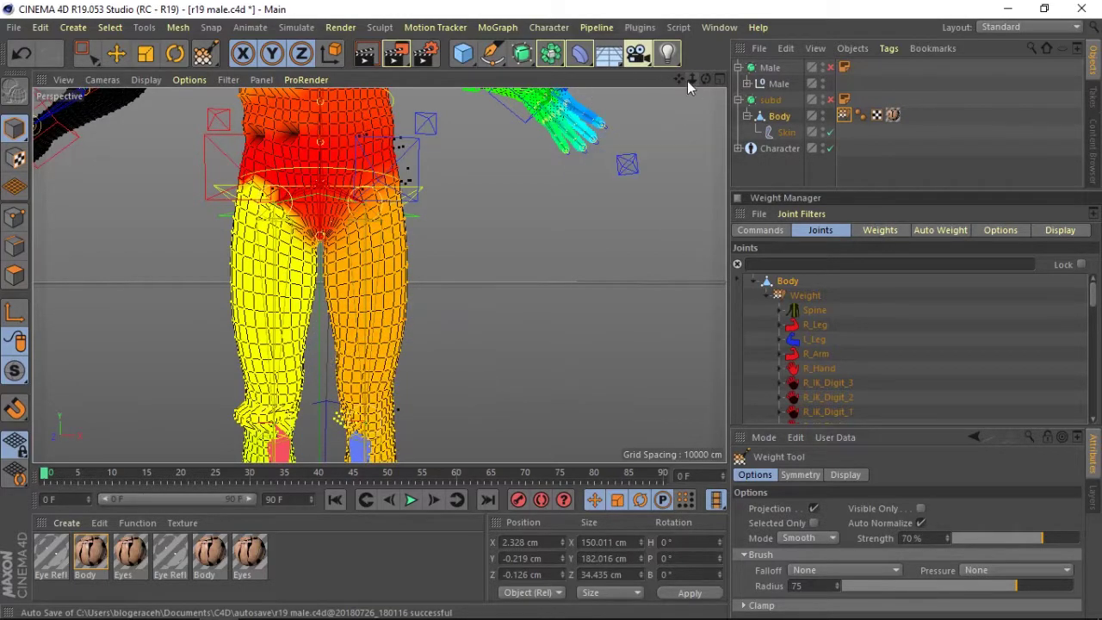
left_click_drag(691, 80, 672, 89)
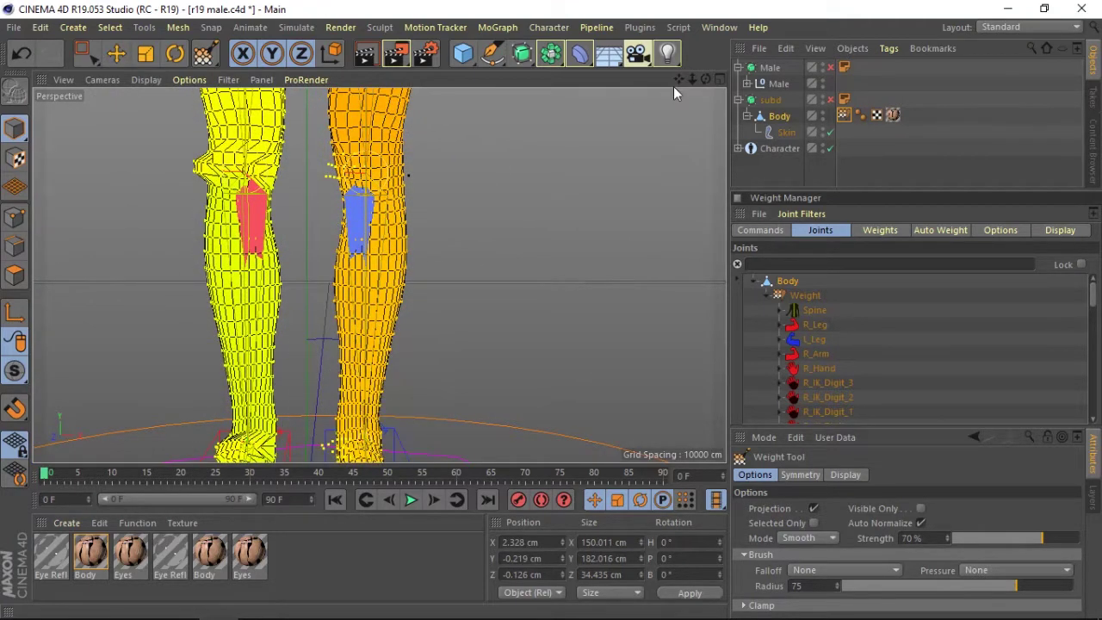
left_click_drag(680, 79, 677, 97)
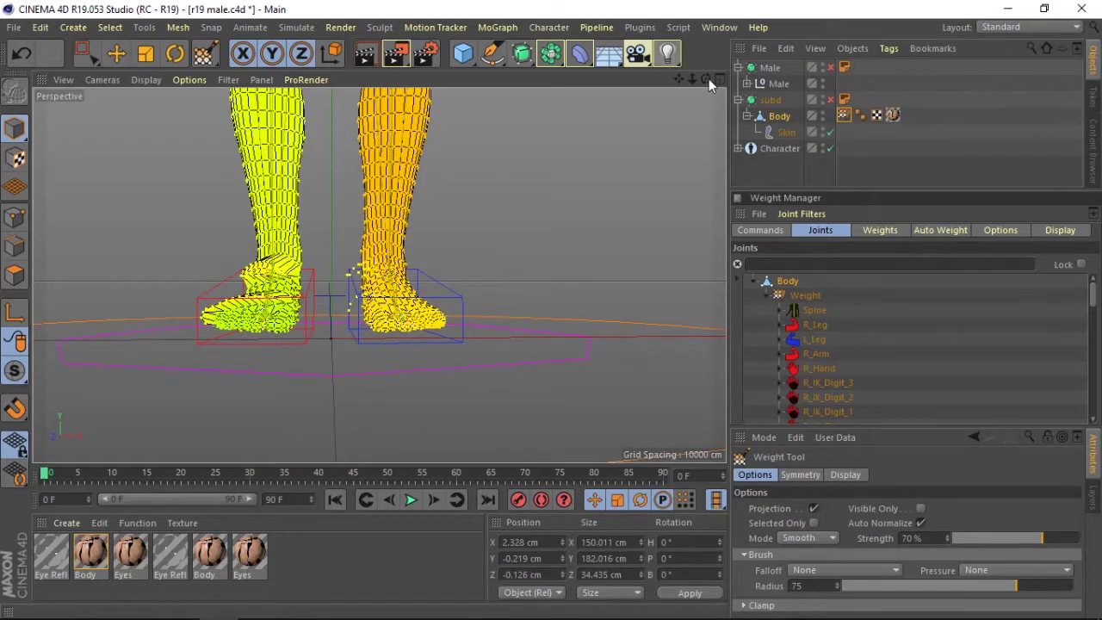
left_click_drag(708, 79, 638, 88)
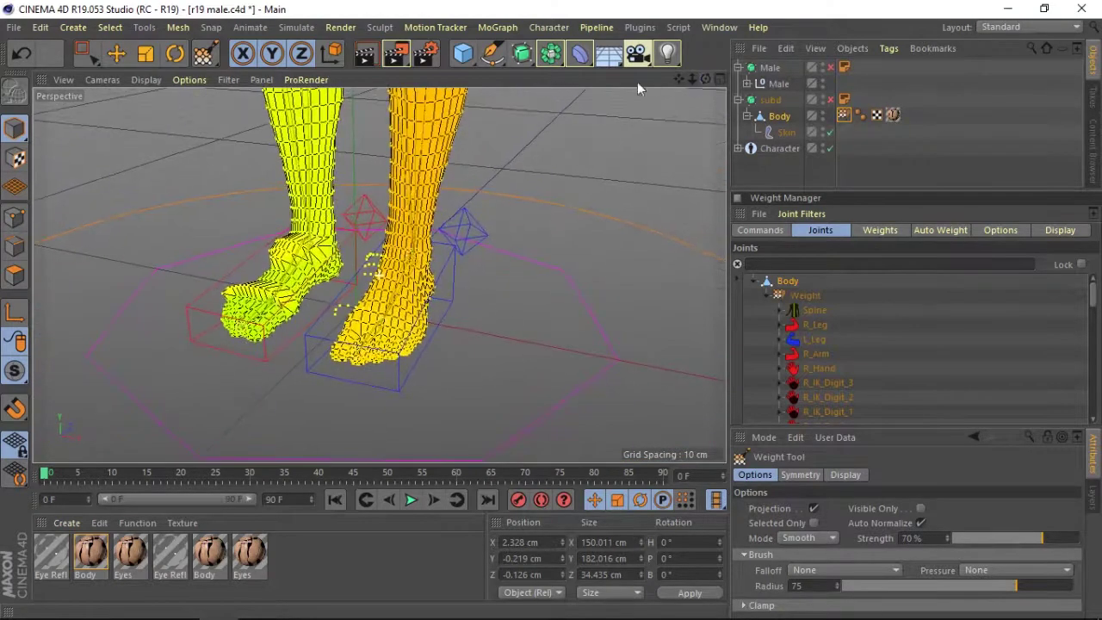
- Rotate the character's foot controller, viewing the leg from a low side angle
left_click(175, 54)
left_click(401, 383)
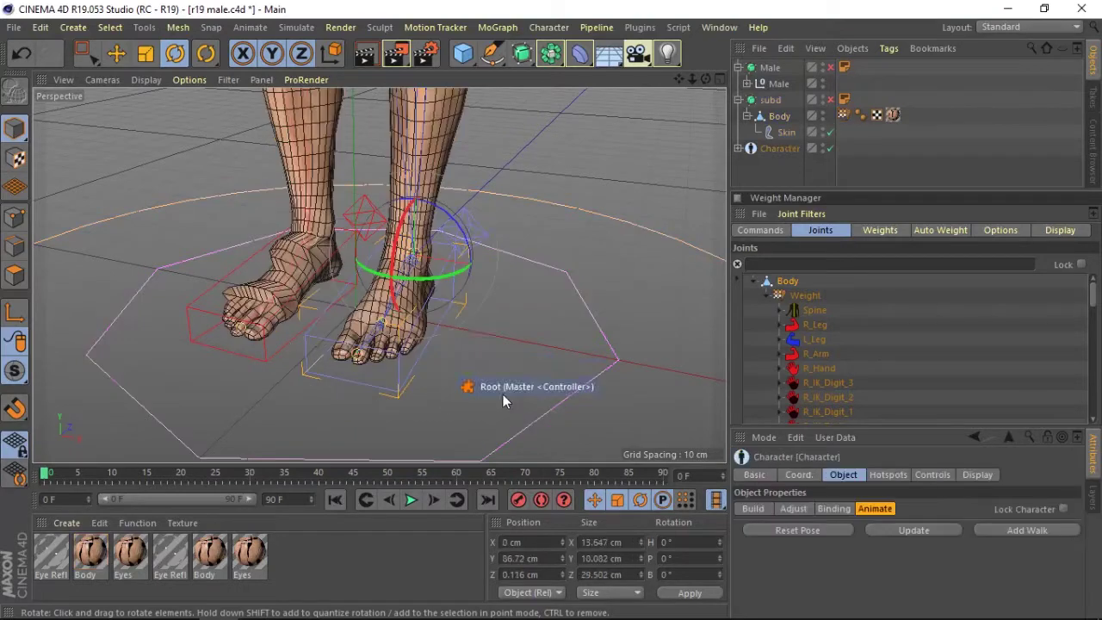
left_click_drag(398, 238, 629, 153)
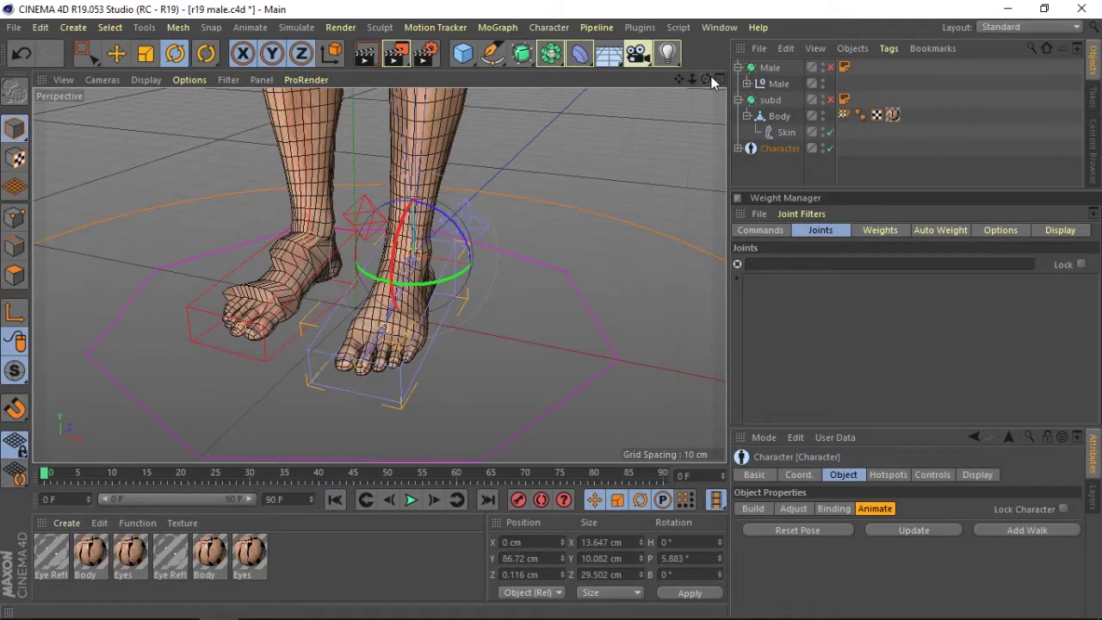
left_click_drag(711, 76, 476, 216)
left_click_drag(451, 254, 455, 226)
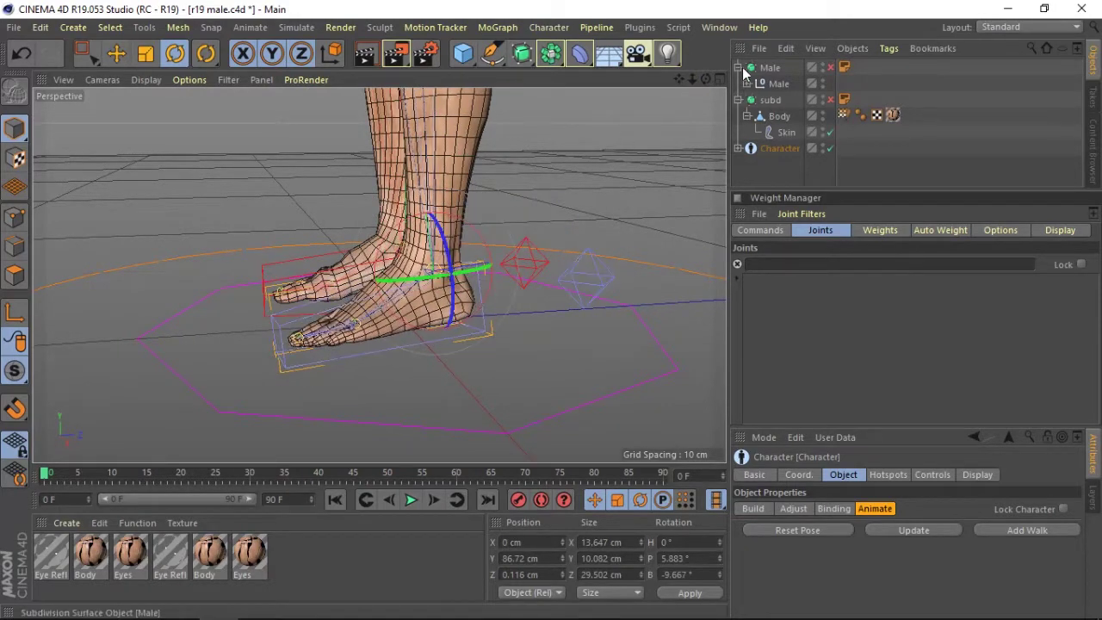
mouse_move(380, 129)
middle_mouse_down("alt")
mouse_move(380, 276)
mouse_move(344, 276)
middle_mouse_up("alt")
left_click_drag(692, 78, 577, 142)
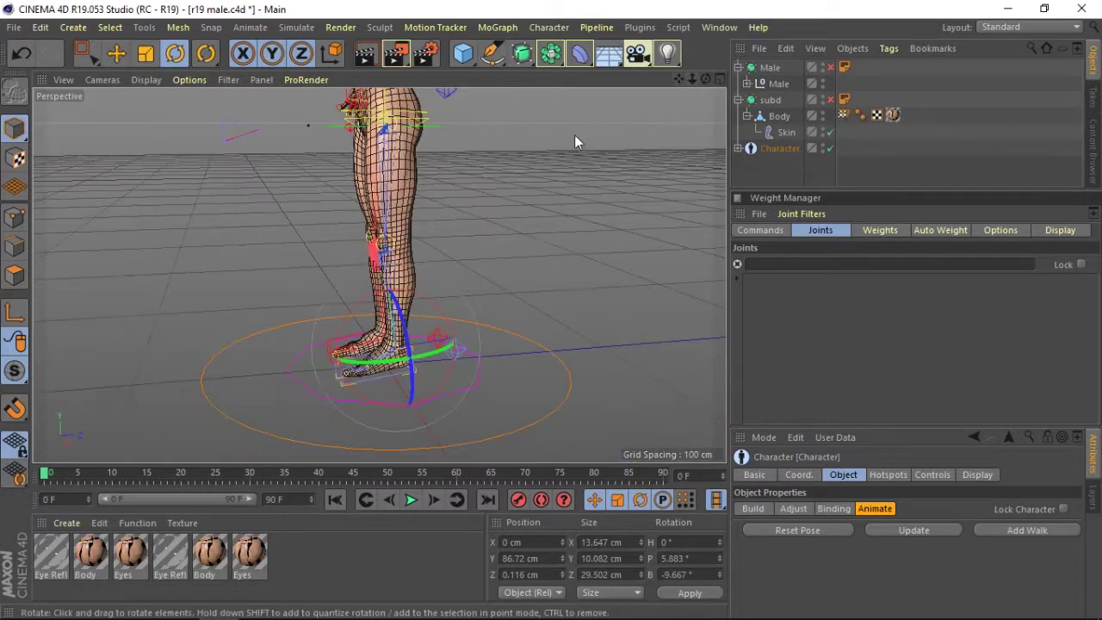
- Lift the foot controller up and forward so the knee bends
left_click(117, 53)
mouse_move(444, 291)
left_mouse_down()
mouse_move(332, 233)
mouse_move(397, 164)
left_mouse_up()
left_click_drag(681, 80, 689, 74)
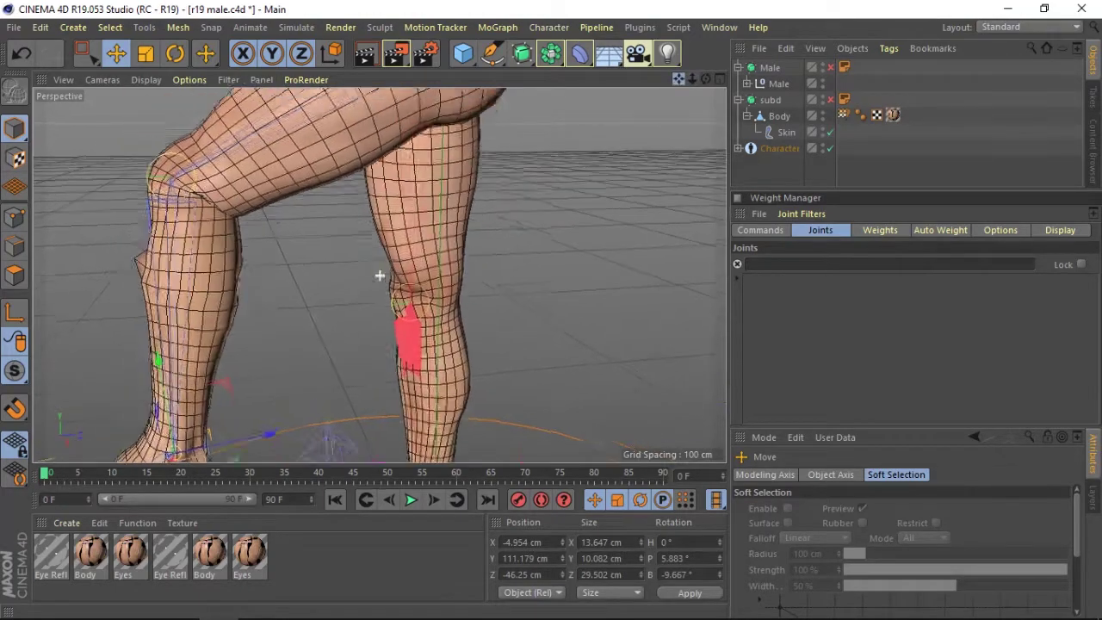
left_click_drag(380, 276, 770, 190, "alt")
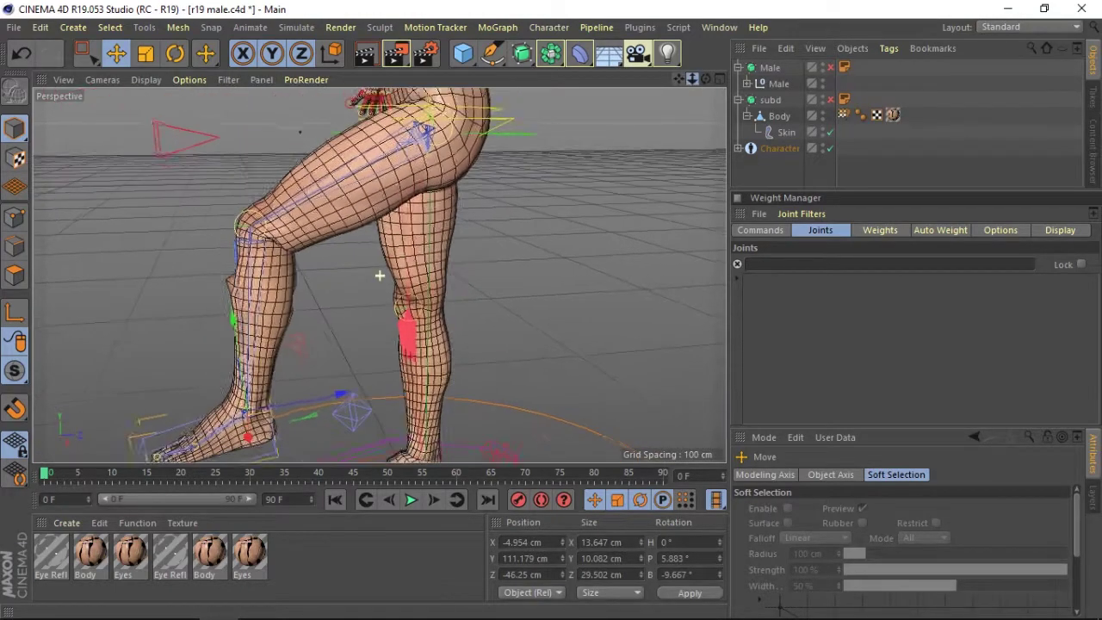
- Resume weight painting and smooth the knee, shin and upper thigh weights at 85% strength
double_click(844, 115)
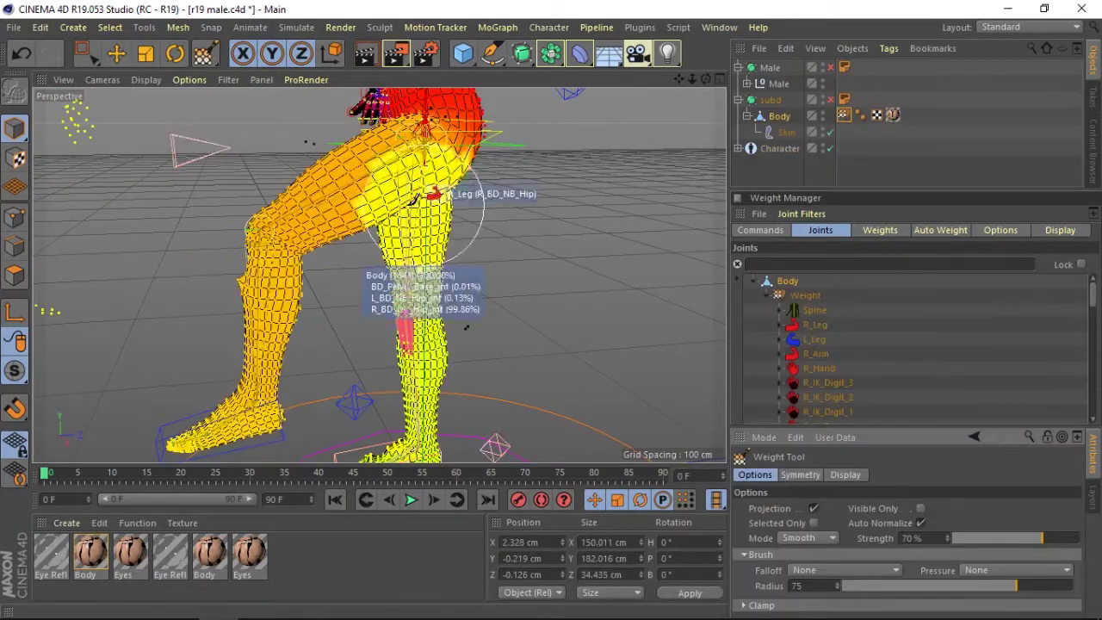
mouse_move(268, 266)
left_mouse_down()
mouse_move(297, 254)
mouse_move(284, 246)
left_mouse_up()
left_click_drag(693, 80, 715, 81)
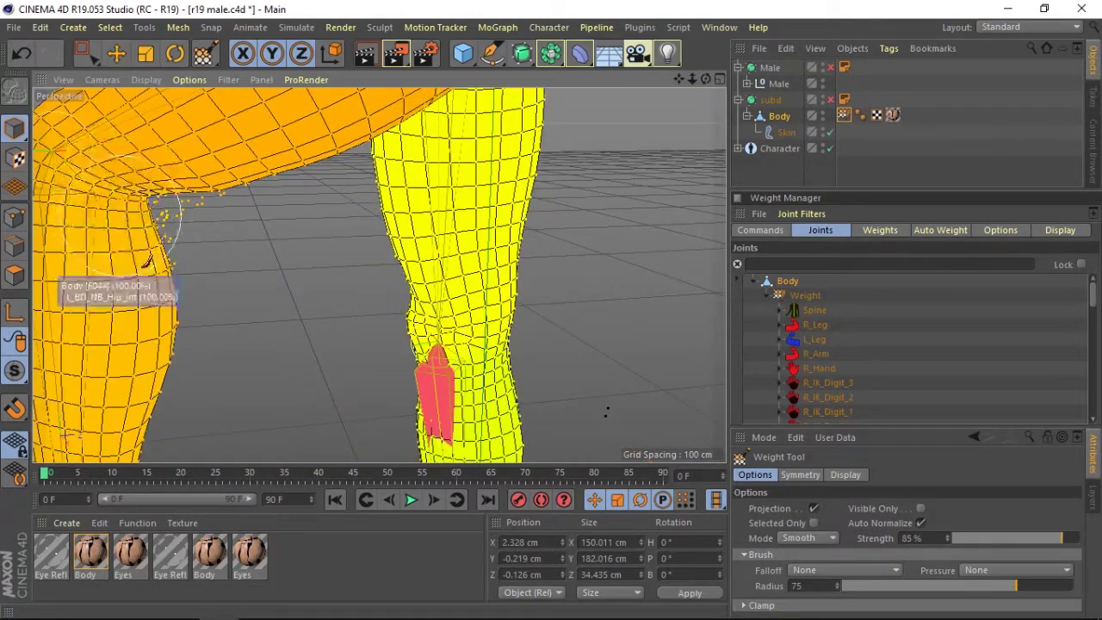
left_click_drag(116, 197, 101, 187)
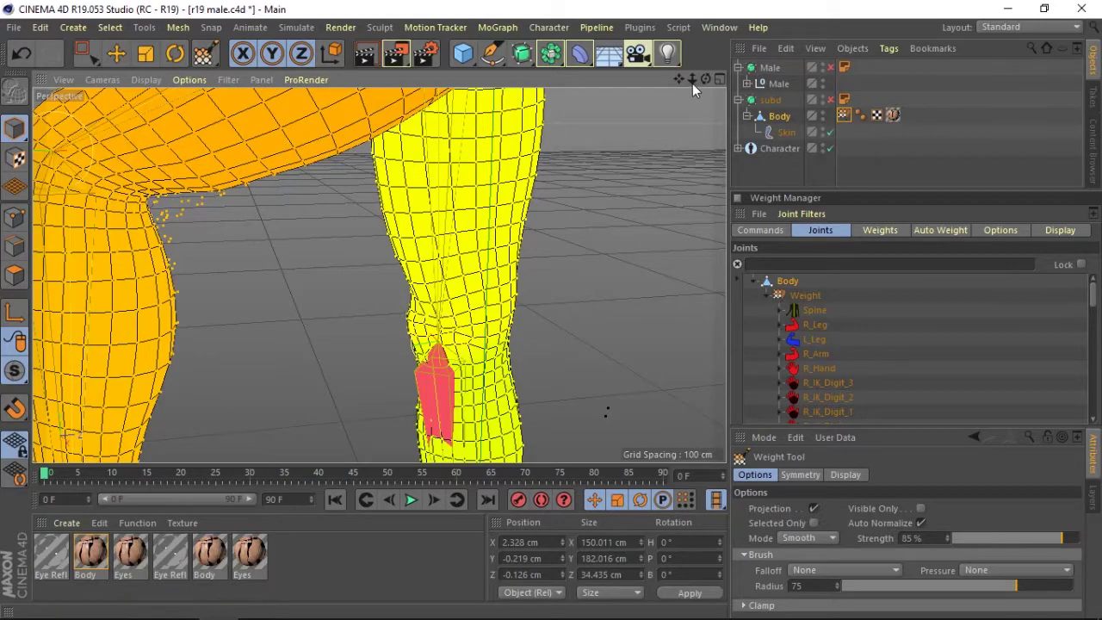
mouse_move(693, 81)
left_mouse_down()
mouse_move(721, 81)
mouse_move(603, 130)
left_mouse_up()
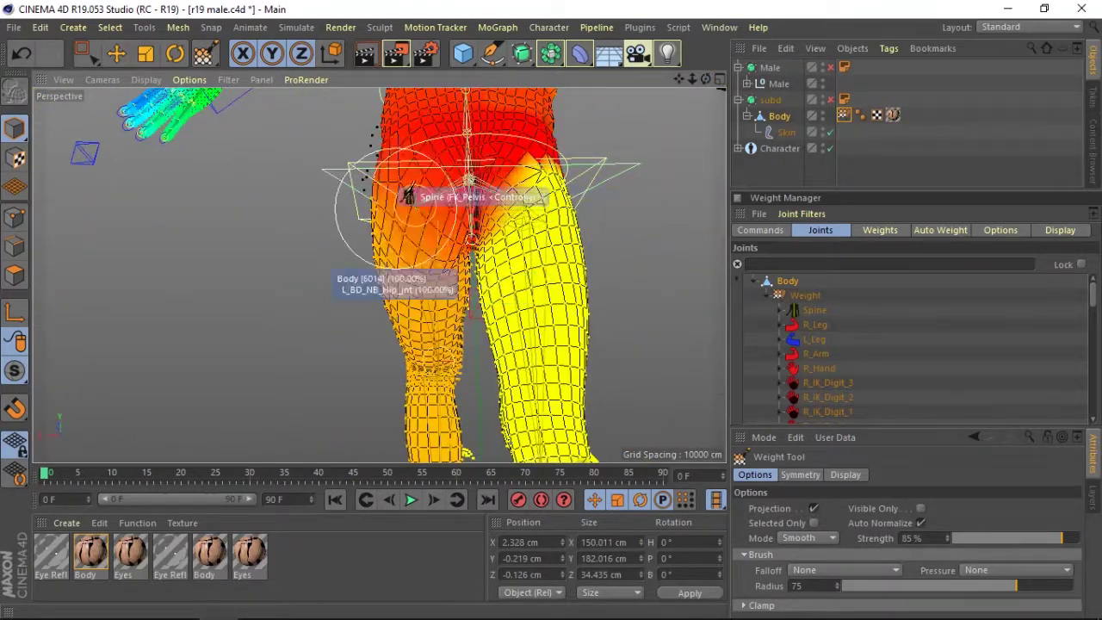
- Smooth the weights across the left buttock and around the crotch
mouse_move(408, 197)
left_mouse_down()
mouse_move(428, 196)
mouse_move(451, 283)
mouse_move(456, 246)
mouse_move(418, 160)
left_mouse_up()
left_click_drag(708, 80, 551, 172)
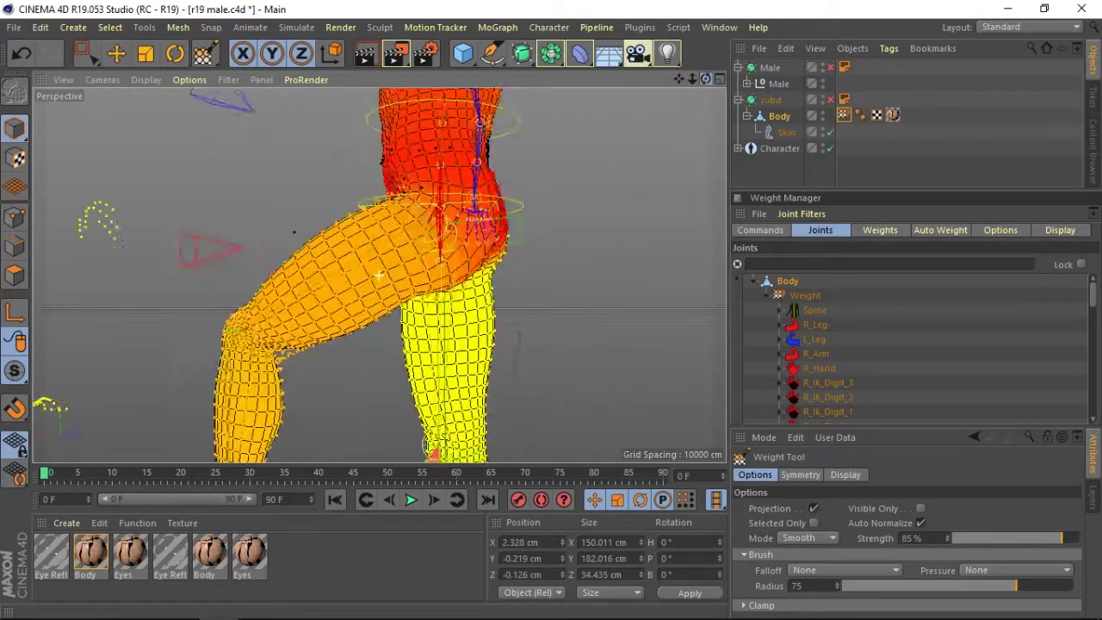
left_click_drag(328, 219, 318, 232)
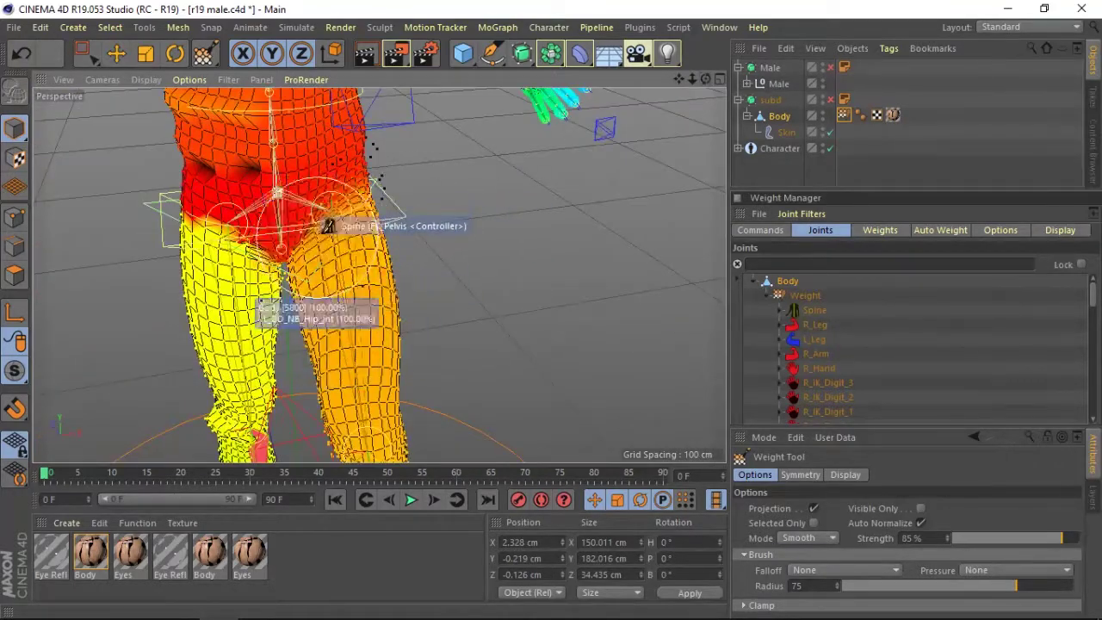
left_click_drag(679, 80, 336, 252)
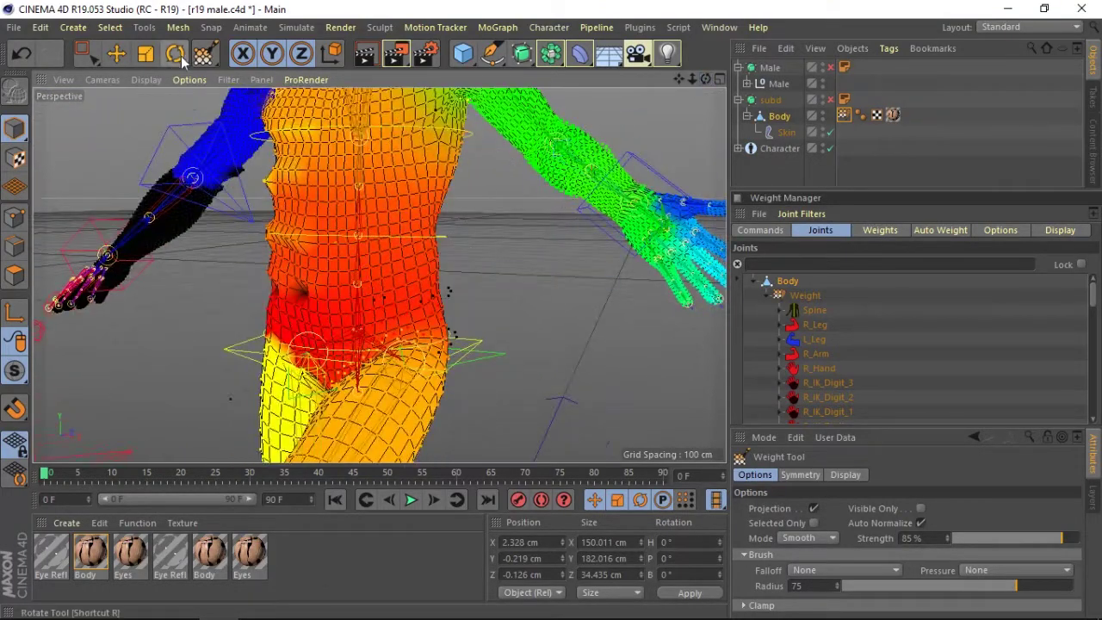
- Shift the character rig sideways along X to test deformation, then undo the move
key("r")
scroll(489, 201, "up", 3)
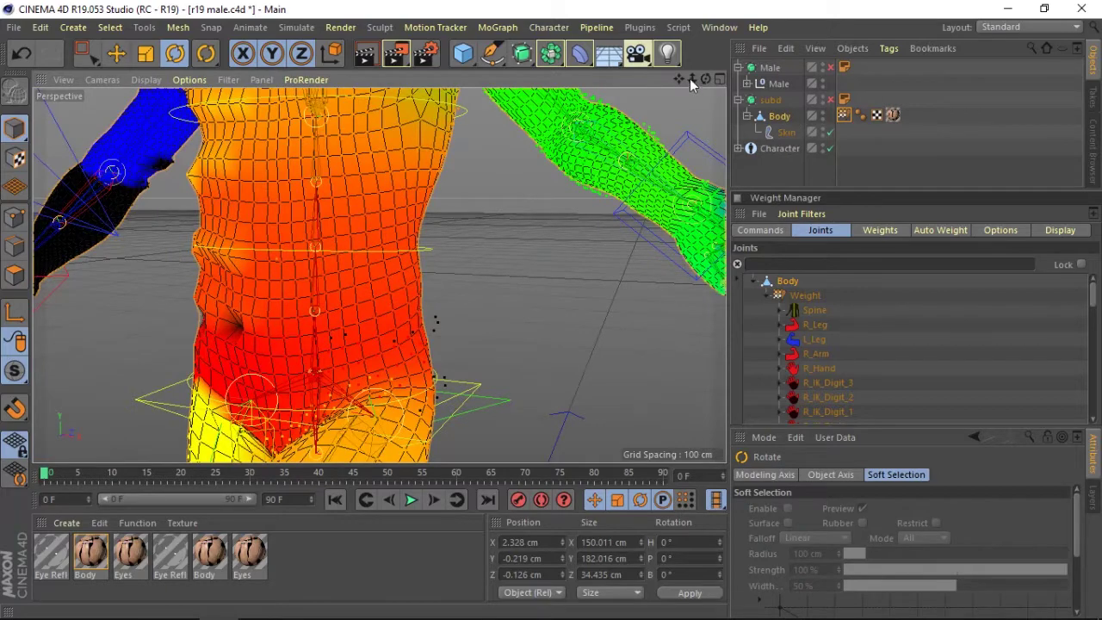
left_click_drag(690, 79, 146, 99)
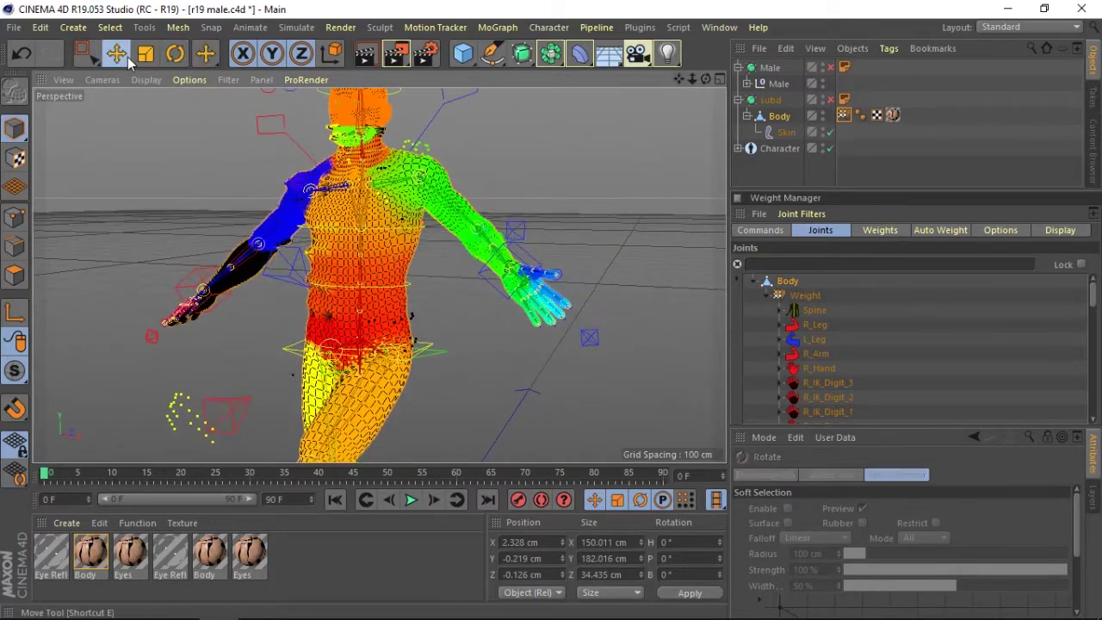
left_click(126, 56)
left_click(456, 361)
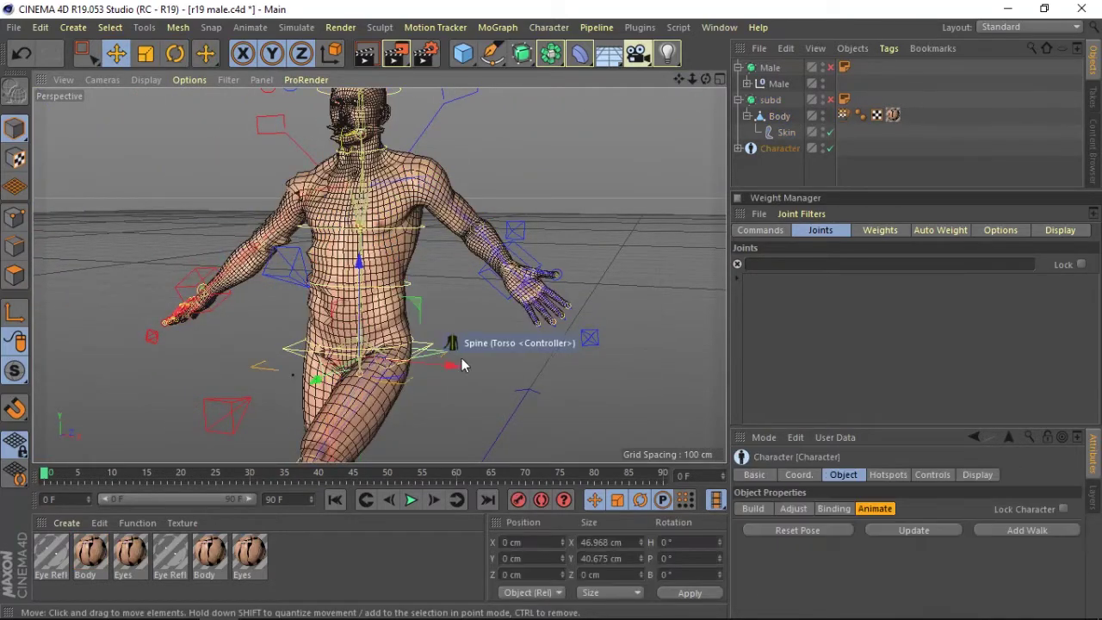
left_click_drag(453, 372, 433, 383)
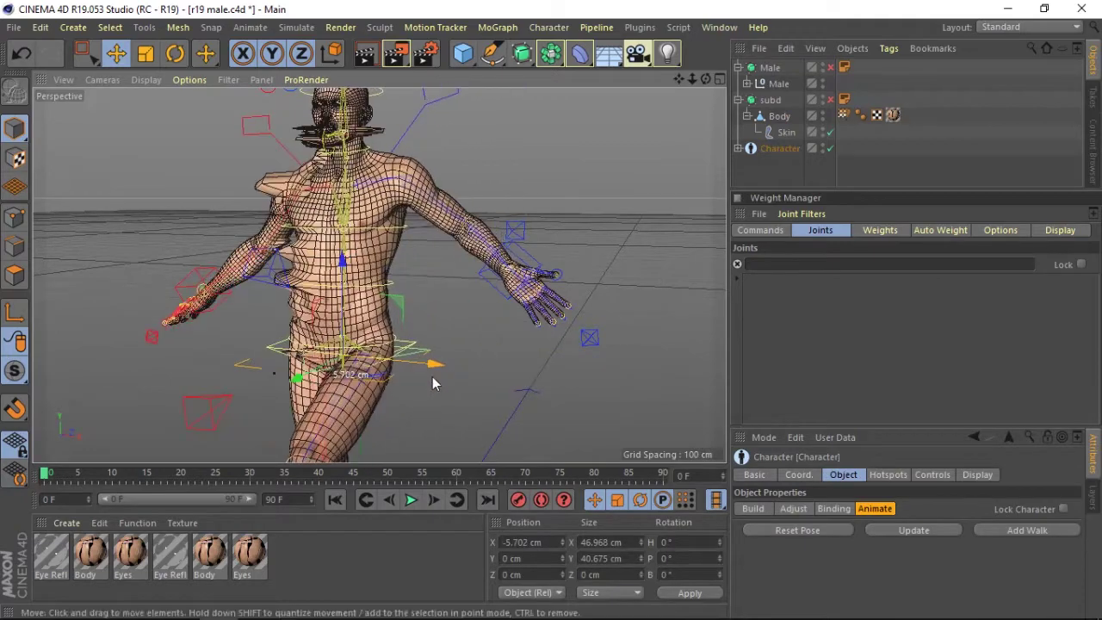
left_click(778, 531)
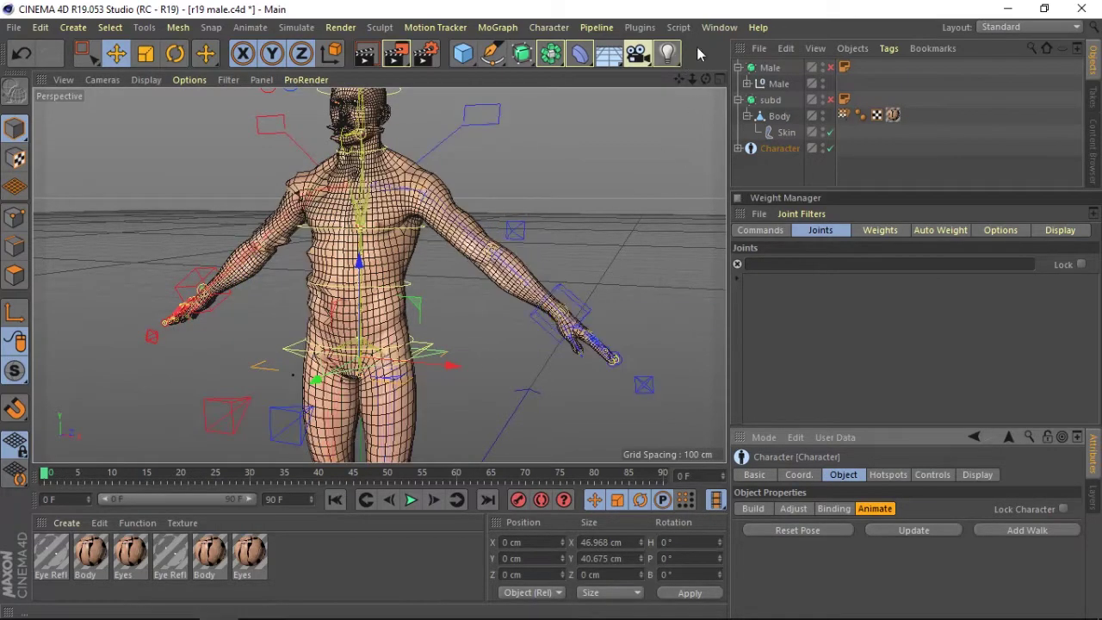
- Reset the Character to its default rest pose after inspecting it from several angles
mouse_move(706, 79)
left_mouse_down()
mouse_move(328, 301)
mouse_move(350, 261)
left_mouse_up()
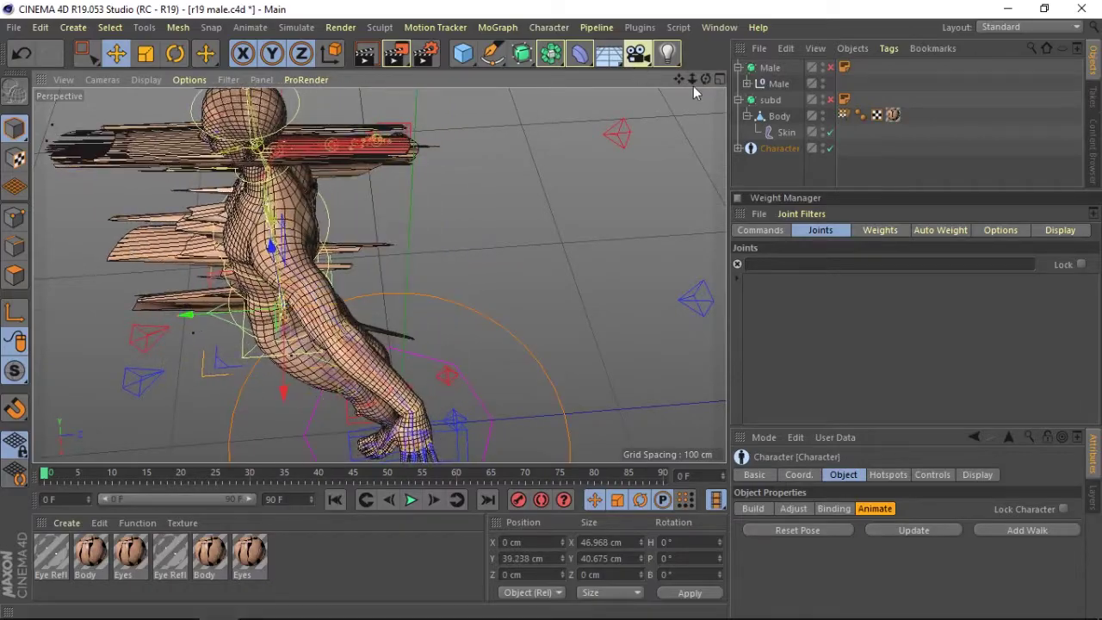
mouse_move(706, 78)
left_mouse_down()
mouse_move(552, 86)
mouse_move(517, 121)
left_mouse_up()
left_click_drag(379, 275, 454, 134, "alt")
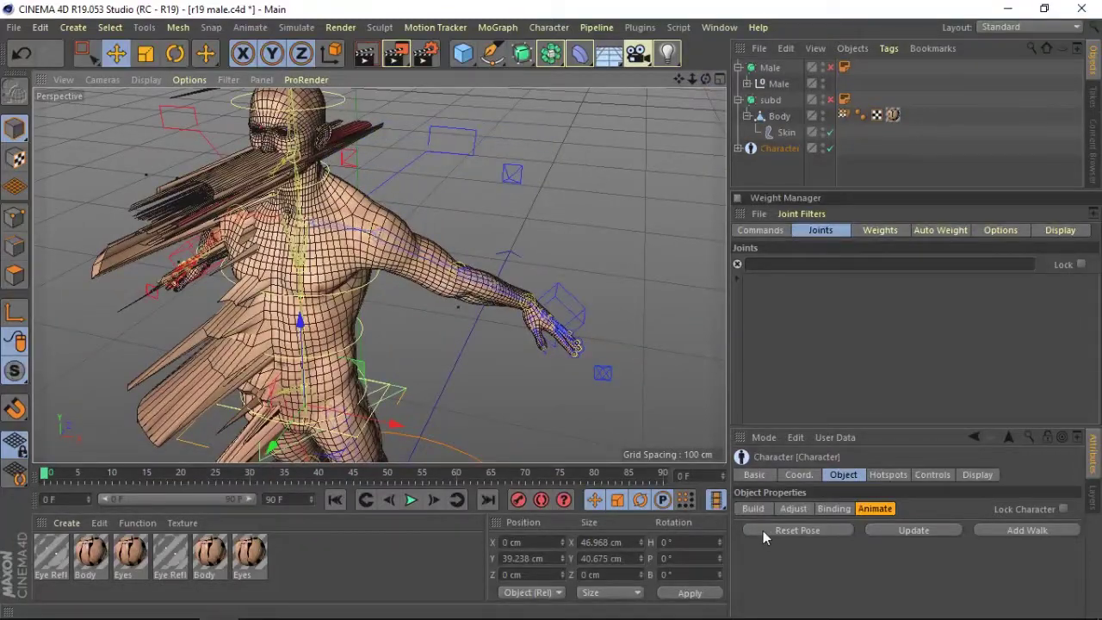
left_click(763, 531)
left_click_drag(665, 108, 603, 172, "alt")
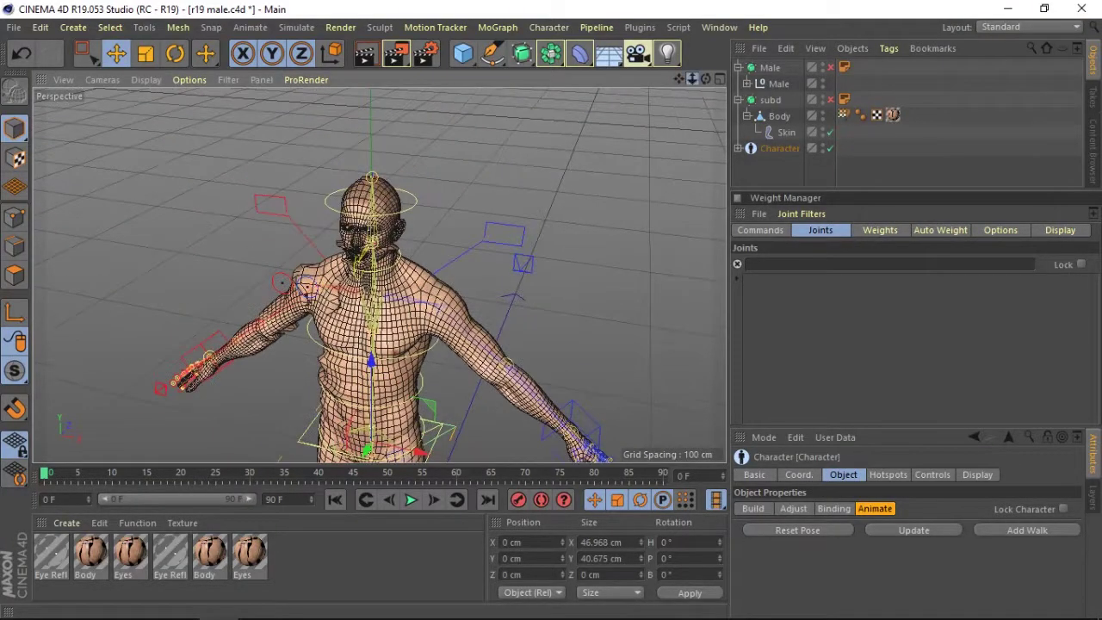
scroll(430, 259, "up", 5)
- Open the Body's weight colours and smooth the yellow jaw weight off the cheek and neck
left_click_drag(706, 81, 862, 185)
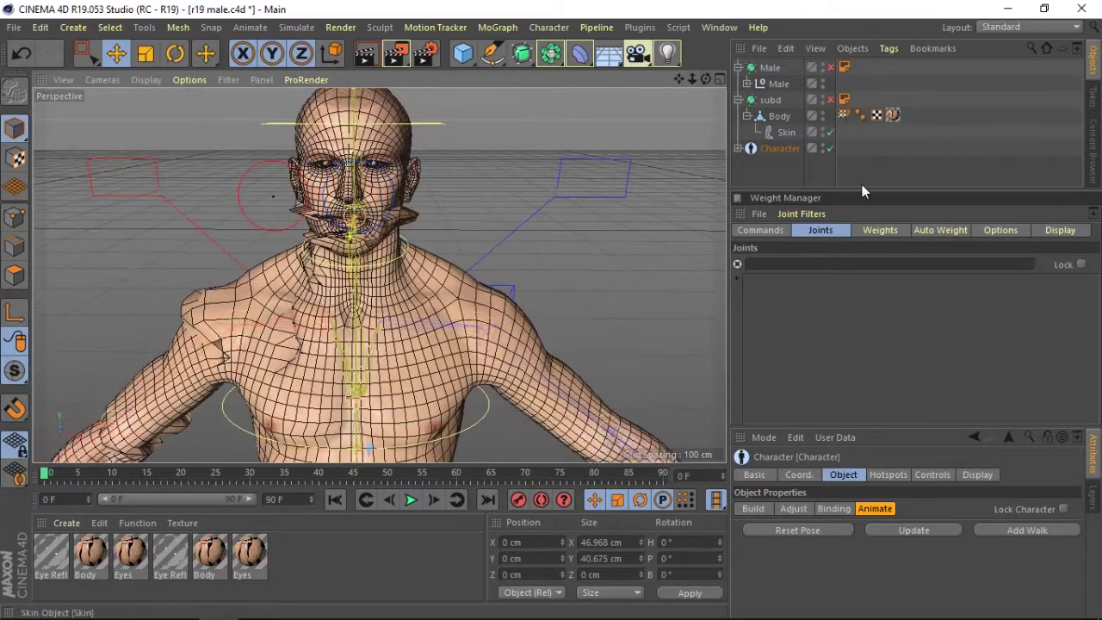
double_click(843, 114)
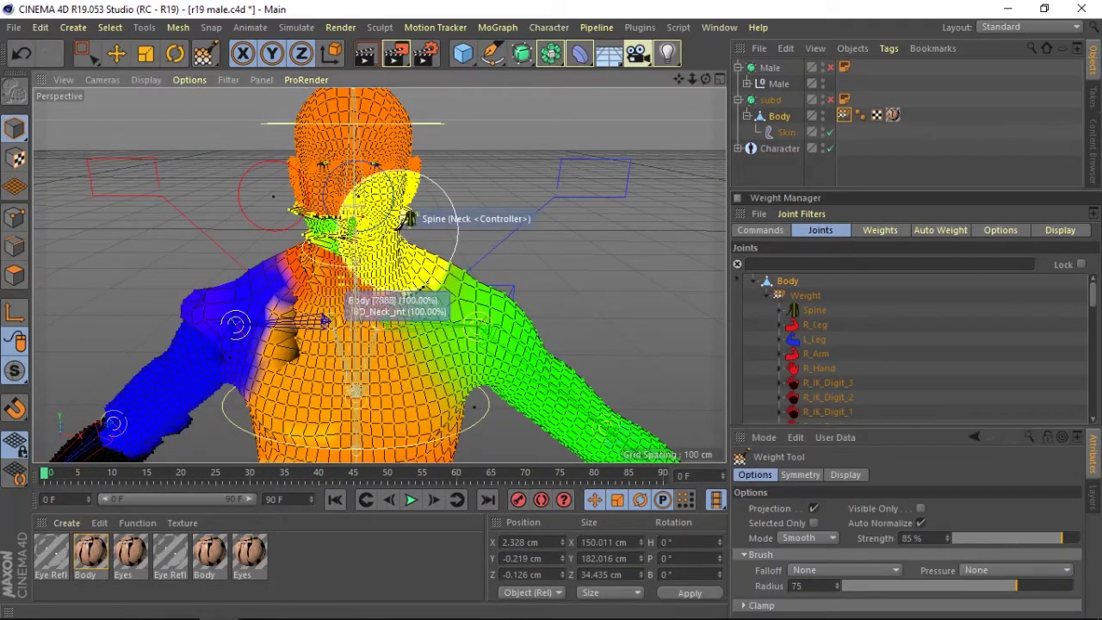
mouse_move(691, 78)
left_mouse_down()
mouse_move(680, 74)
mouse_move(379, 276)
mouse_move(357, 263)
left_mouse_up()
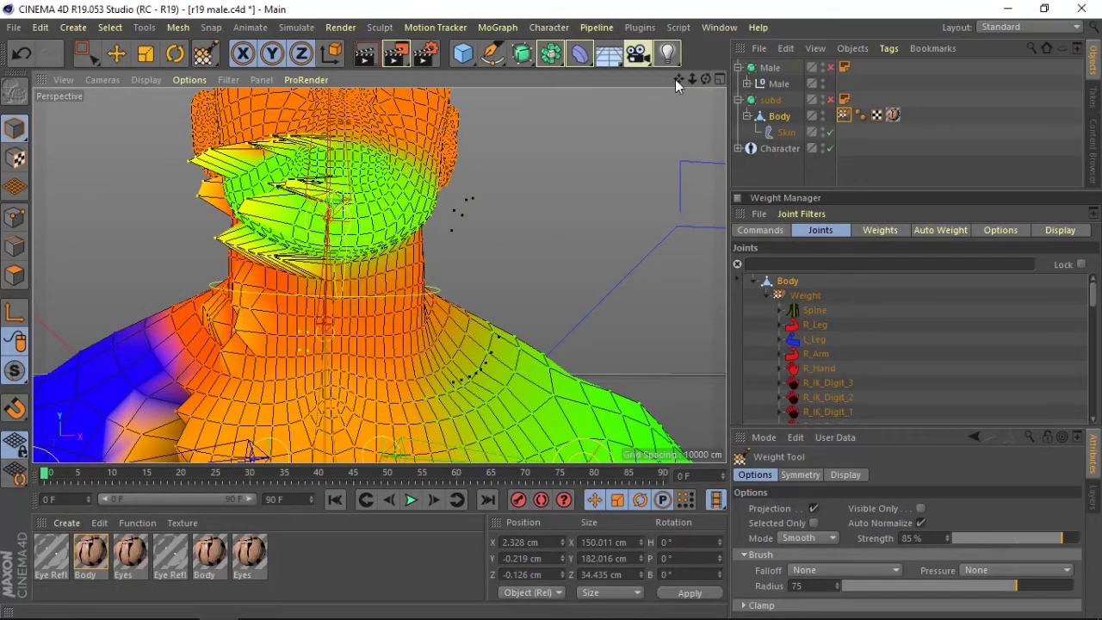
left_click_drag(675, 79, 379, 276)
mouse_move(692, 75)
left_mouse_down()
mouse_move(379, 274)
mouse_move(469, 306)
left_mouse_up()
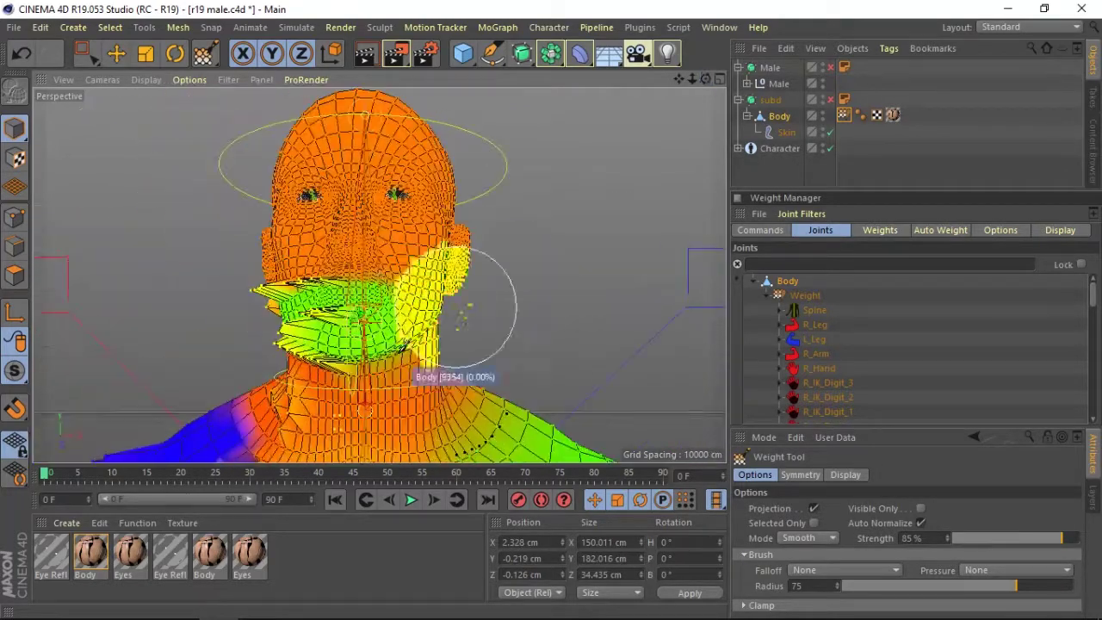
mouse_move(273, 296)
left_mouse_down()
mouse_move(308, 381)
mouse_move(468, 419)
left_mouse_up()
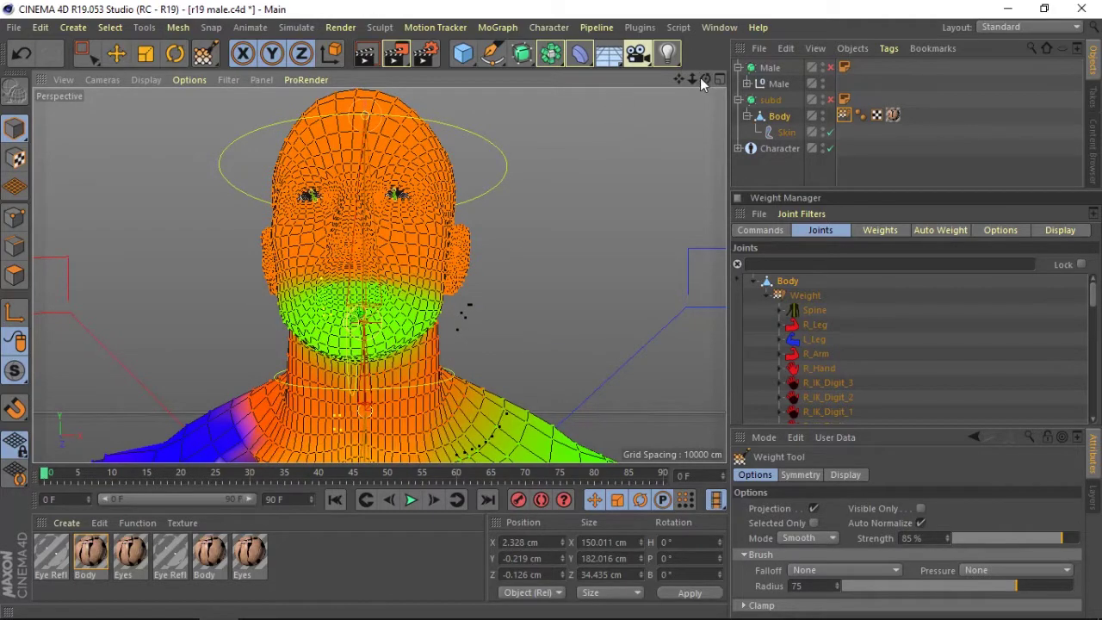
left_click_drag(702, 80, 715, 84)
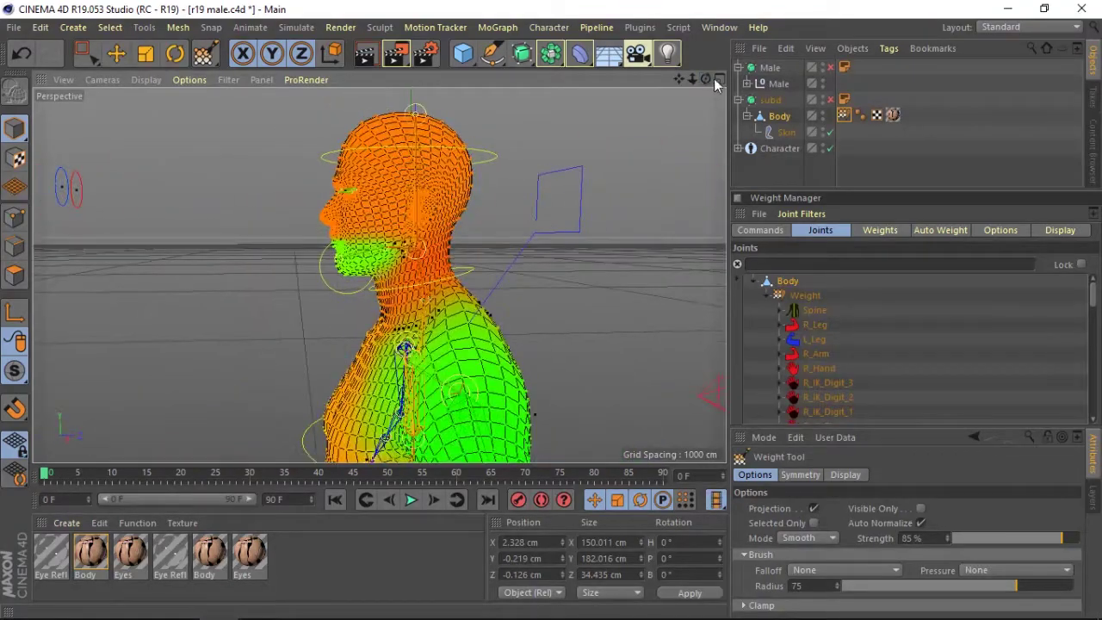
- Rotate the jaw controller open to about -18.77° pitch and maximise the Right view on the head
left_click(166, 57)
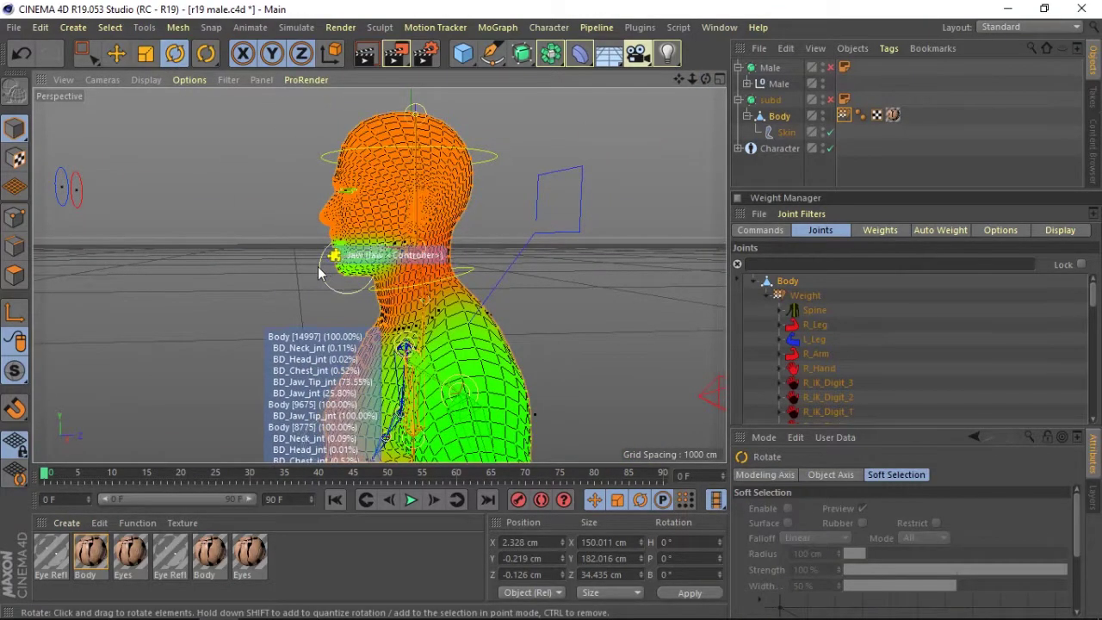
left_click(337, 252)
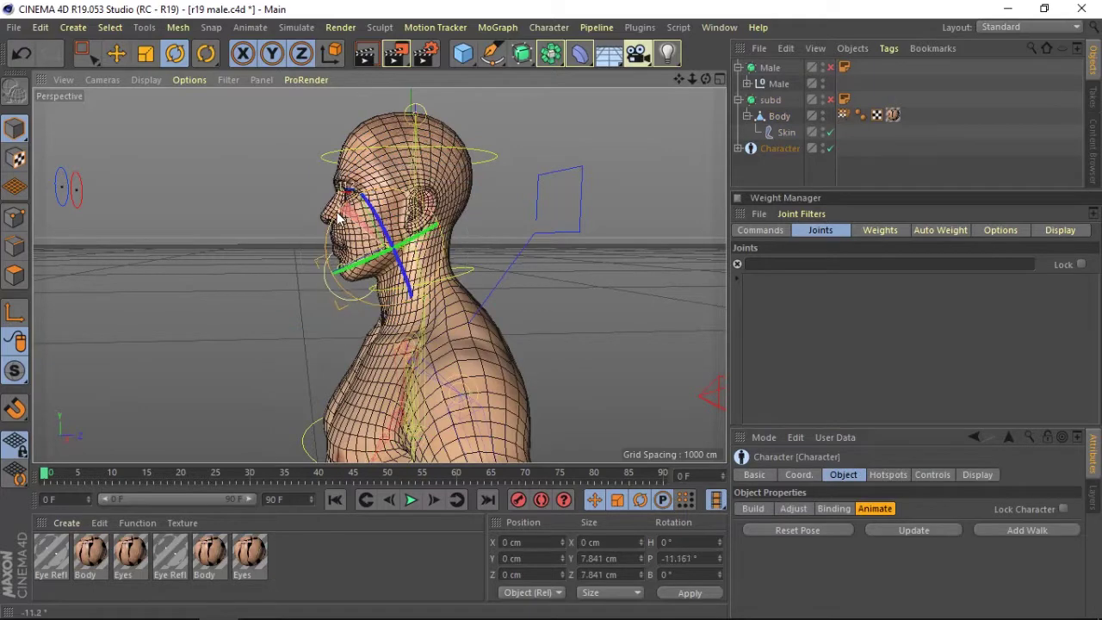
left_click(720, 78)
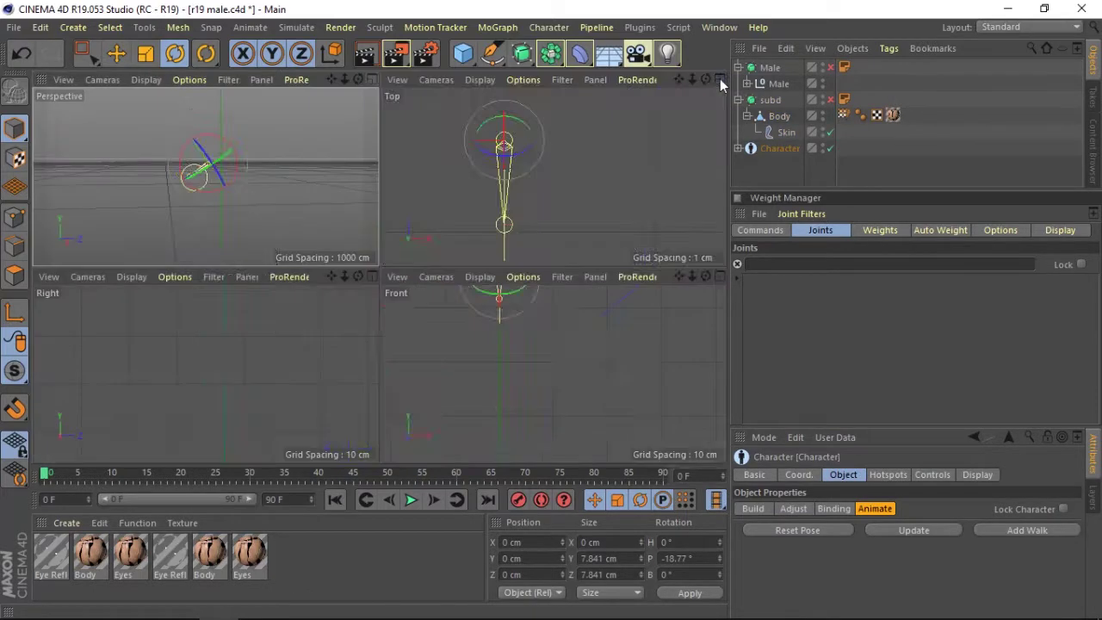
left_click(371, 277)
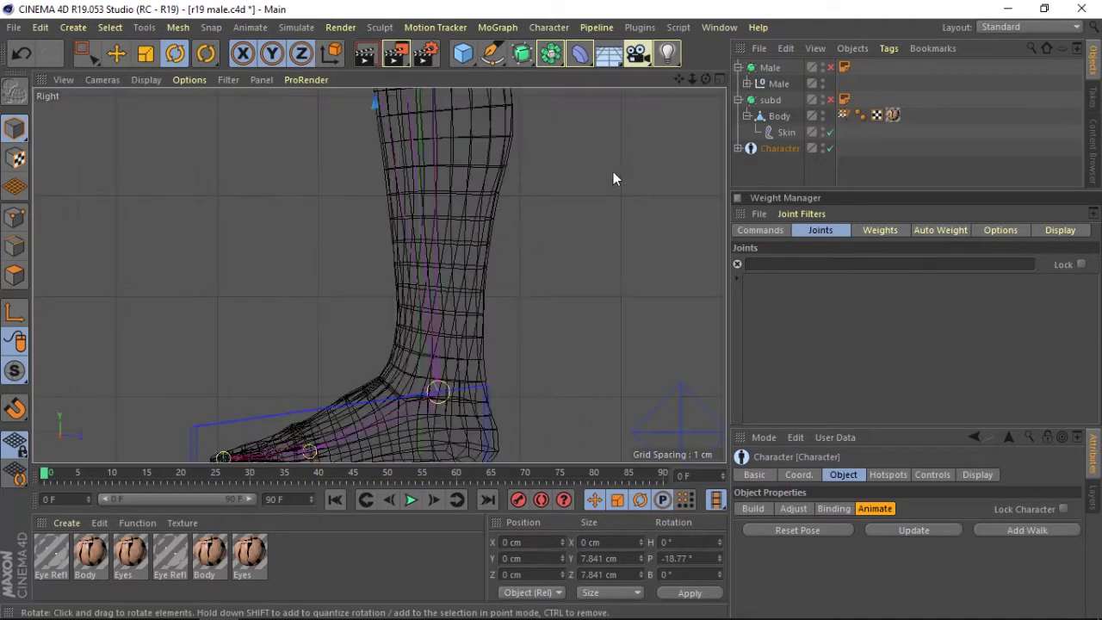
mouse_move(695, 81)
left_mouse_down()
mouse_move(709, 73)
mouse_move(684, 78)
mouse_move(694, 87)
left_mouse_up()
- Reopen the Body's Weight Tool and select the BD_Jaw_jnt joint
scroll(380, 275, "up", 1)
double_click(844, 116)
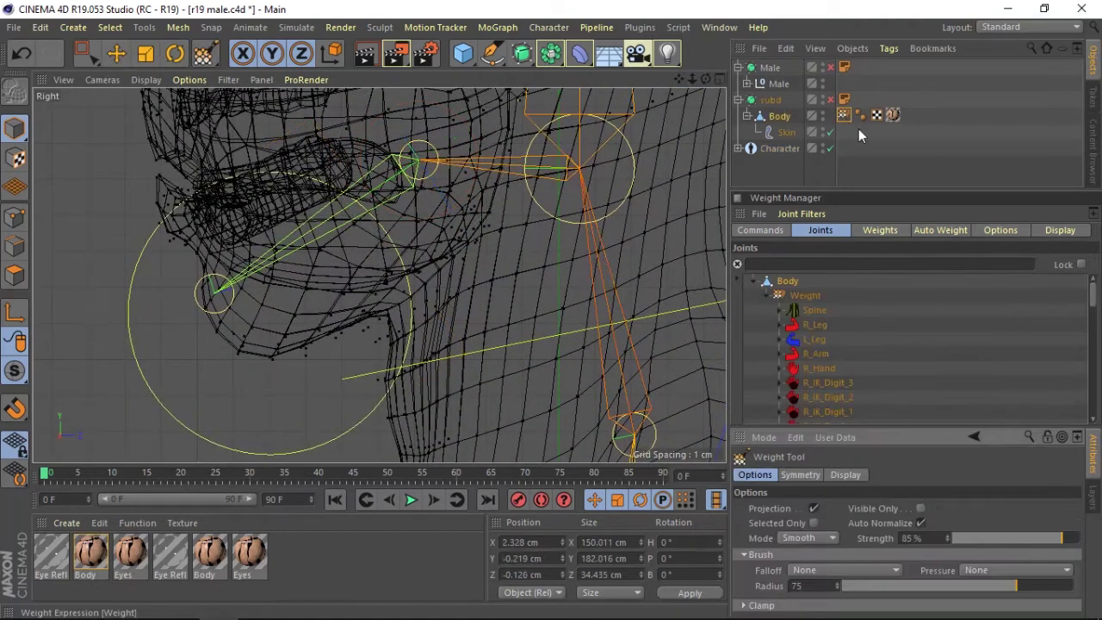
left_click_drag(1091, 301, 1096, 426)
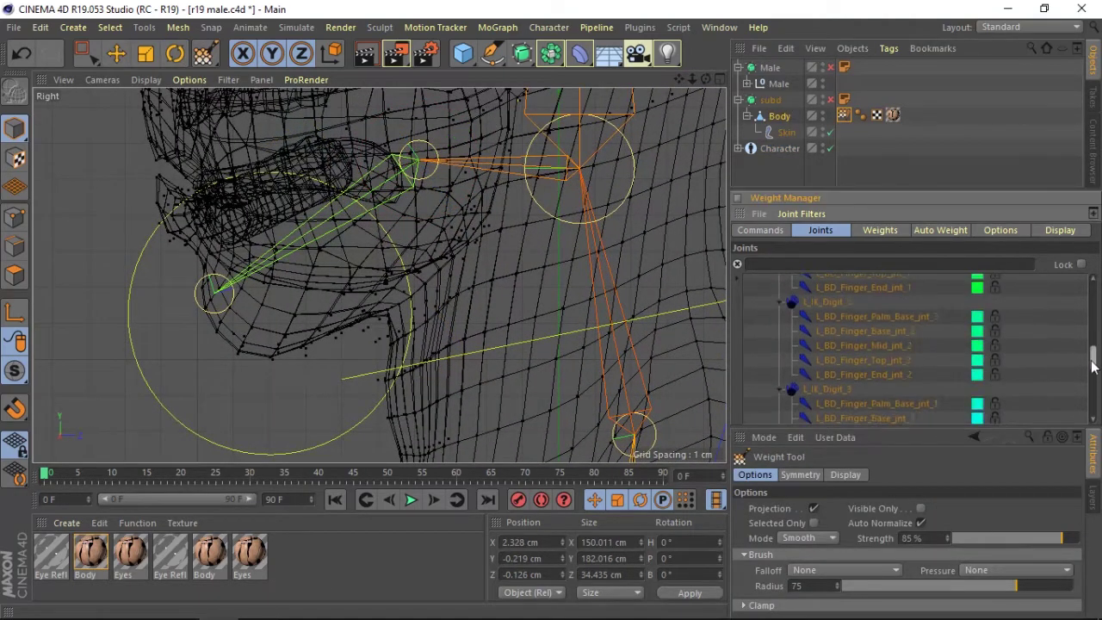
left_click(852, 378)
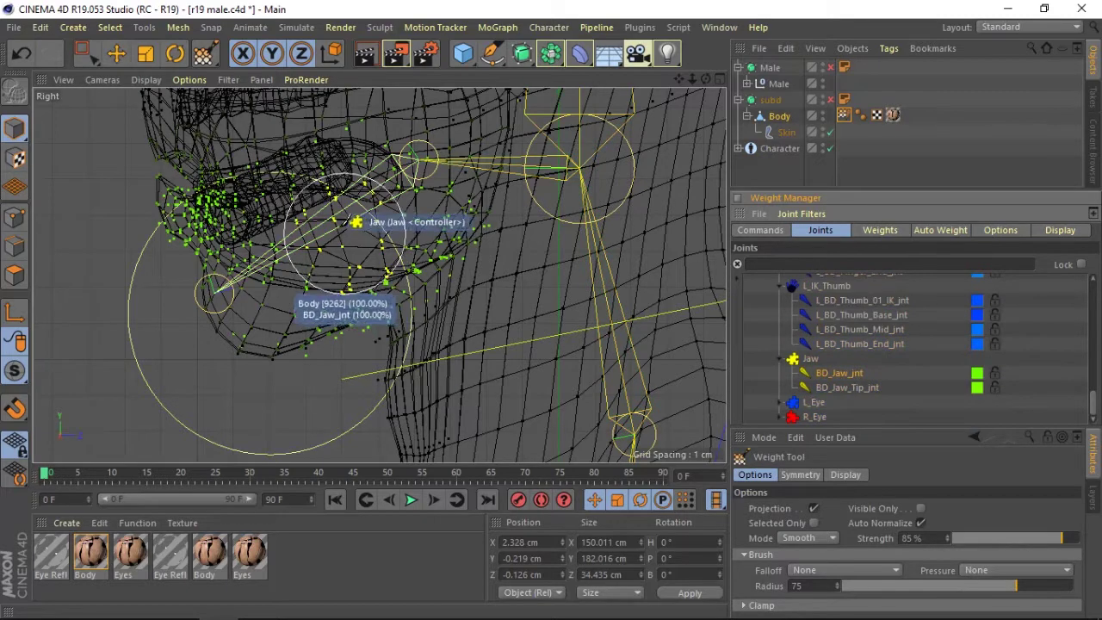
- Smooth BD_Jaw_jnt weights across the lips and upper jaw at 100% strength, brush radius 93
left_click(180, 177)
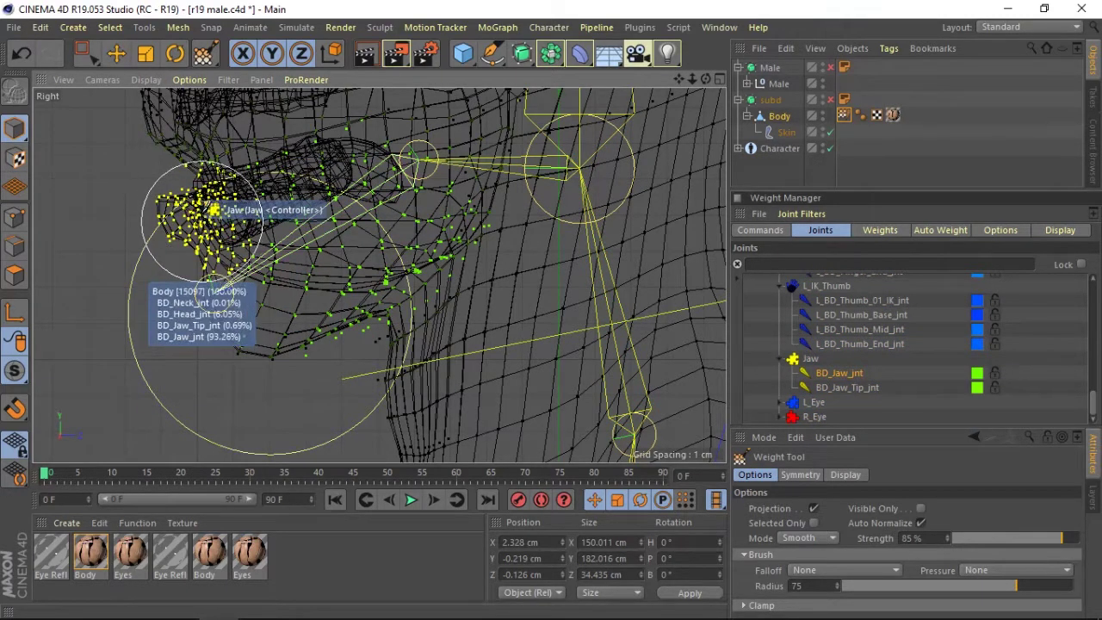
left_click_drag(197, 216, 209, 153)
middle_click_drag(212, 168, 213, 148)
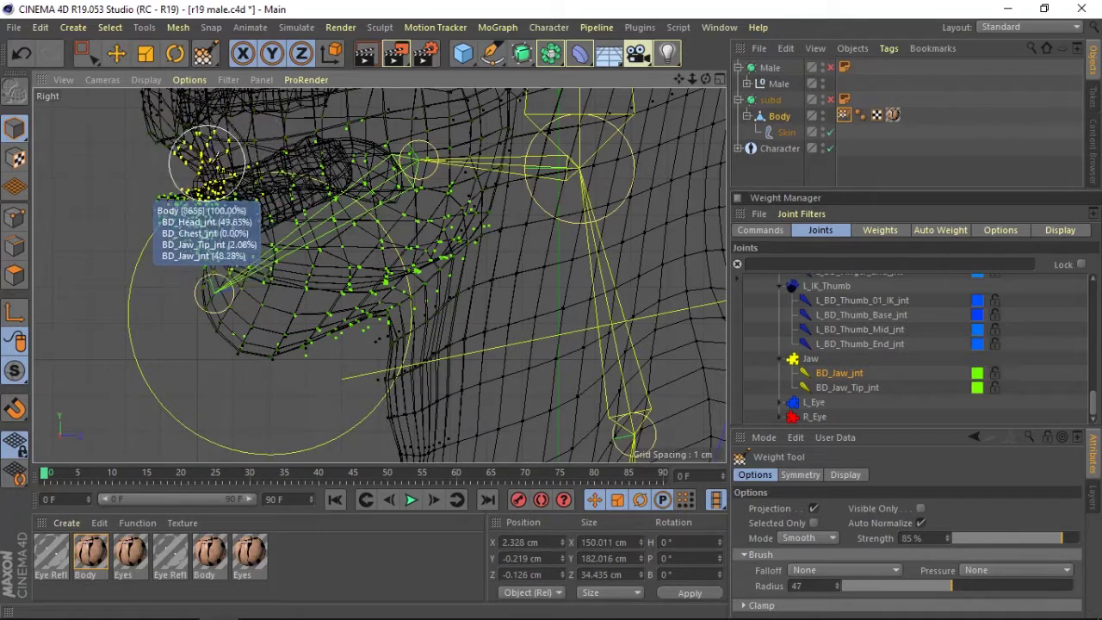
left_click_drag(213, 167, 222, 165)
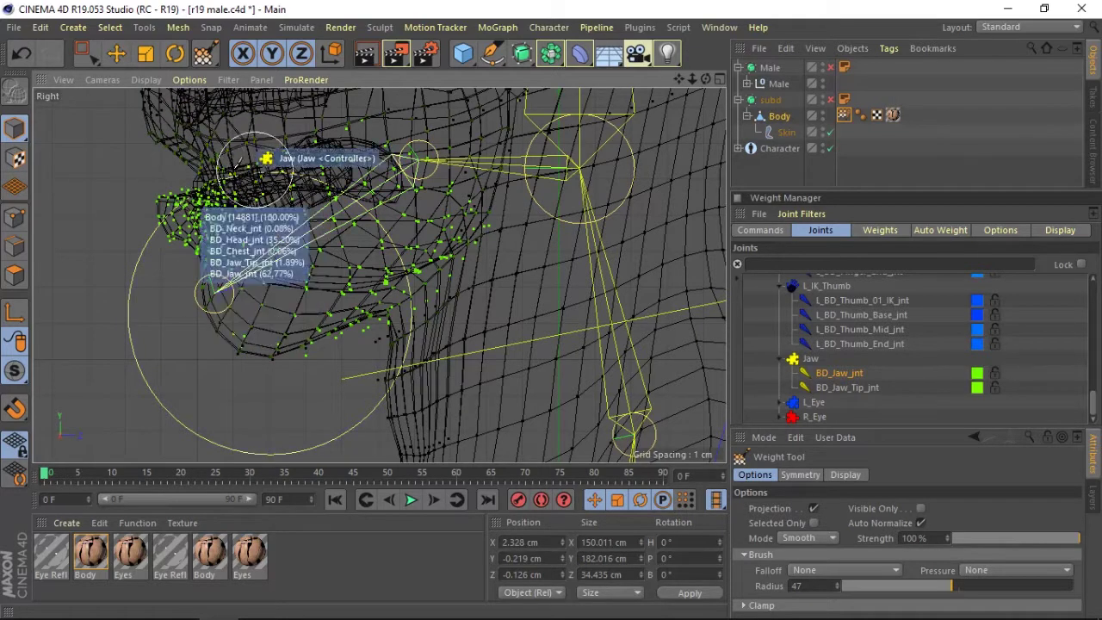
middle_click_drag(282, 171, 215, 168)
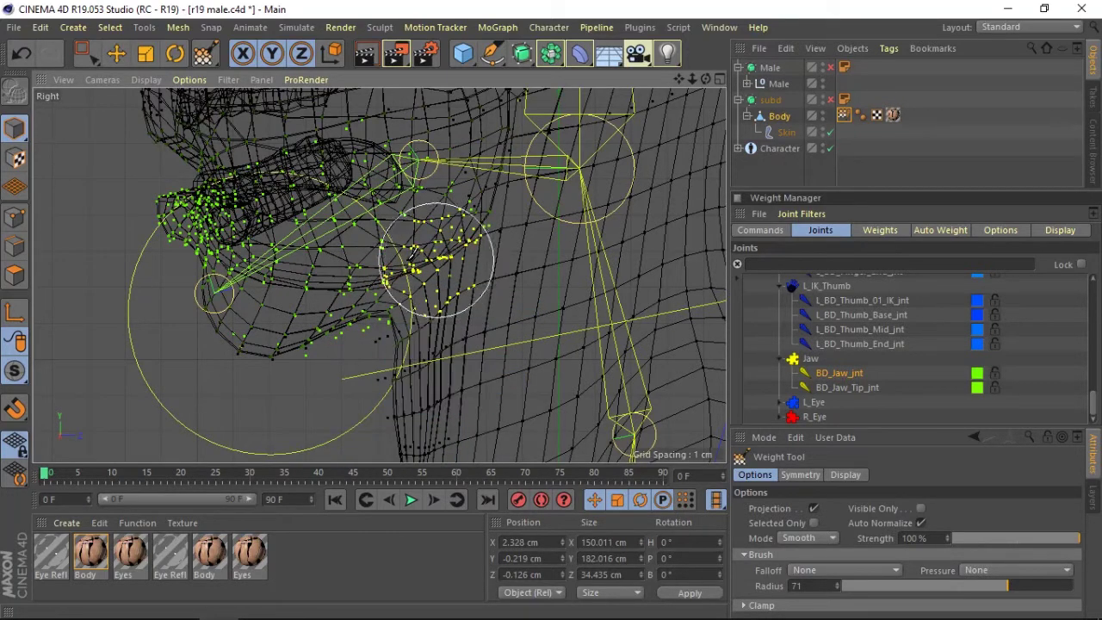
middle_click_drag(371, 253, 370, 266)
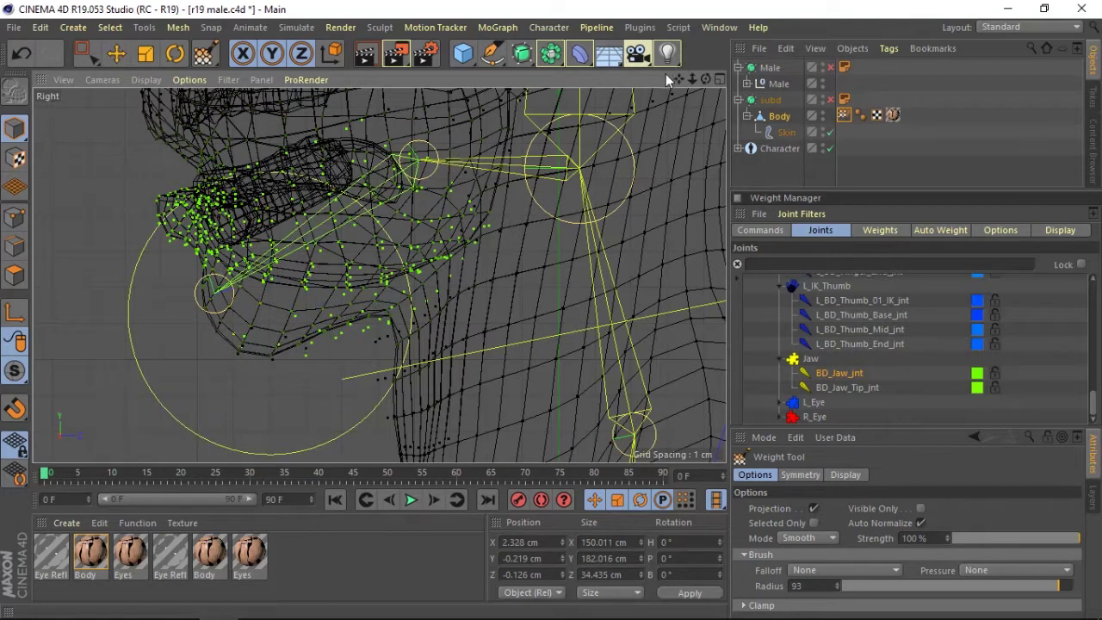
left_click_drag(692, 79, 690, 74)
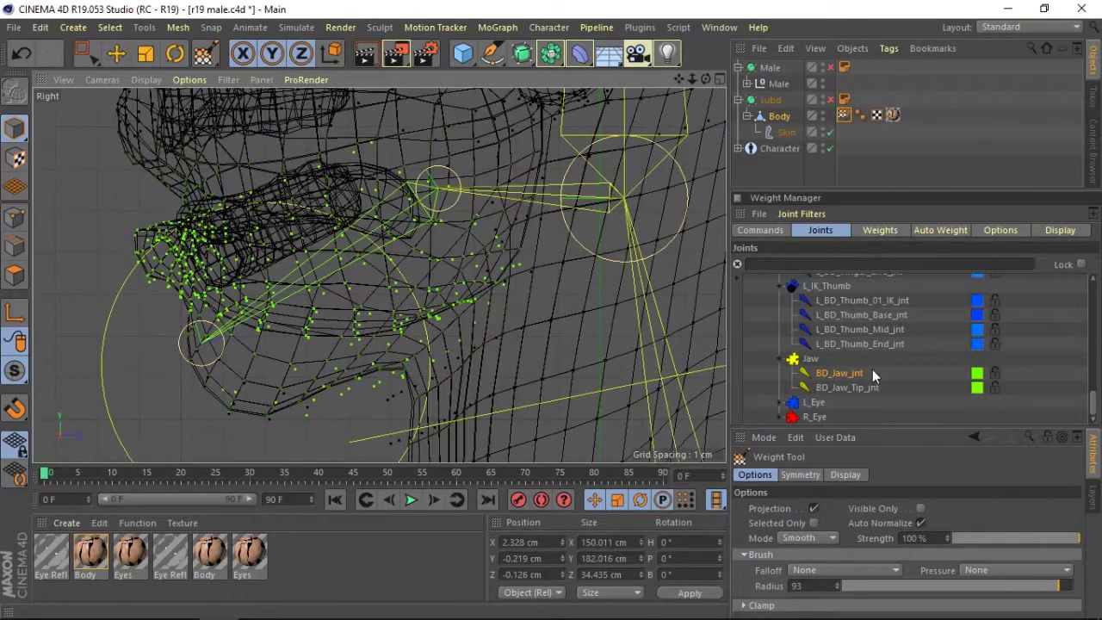
- Paint BD_Jaw_Tip_jnt weight along the chin, then switch back to BD_Jaw_jnt
left_click(840, 387)
left_click_drag(206, 396, 216, 386)
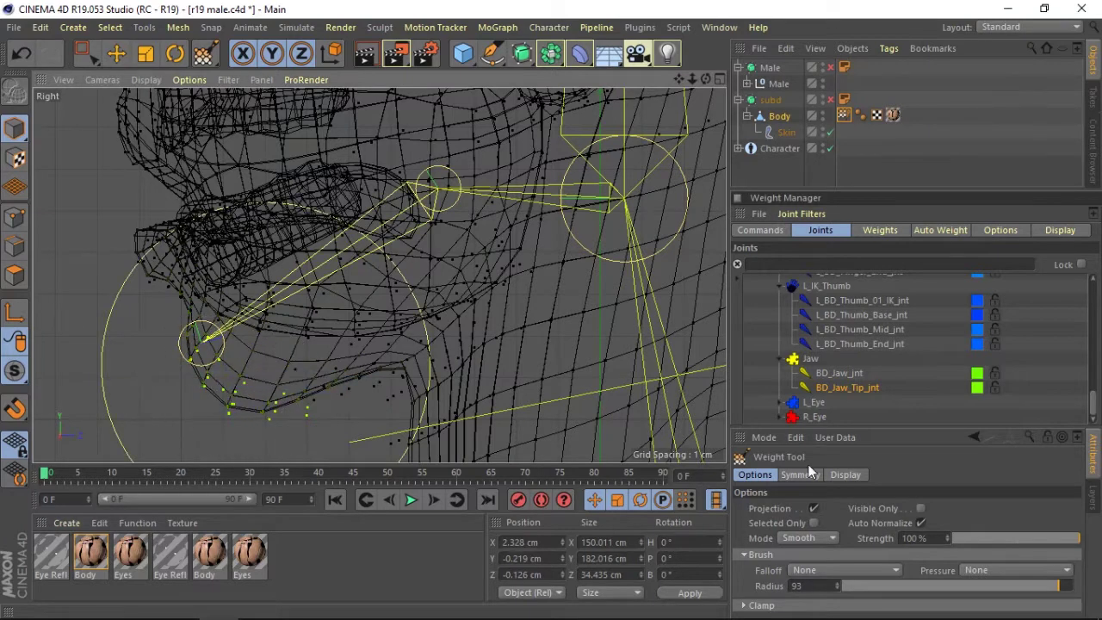
left_click(805, 538)
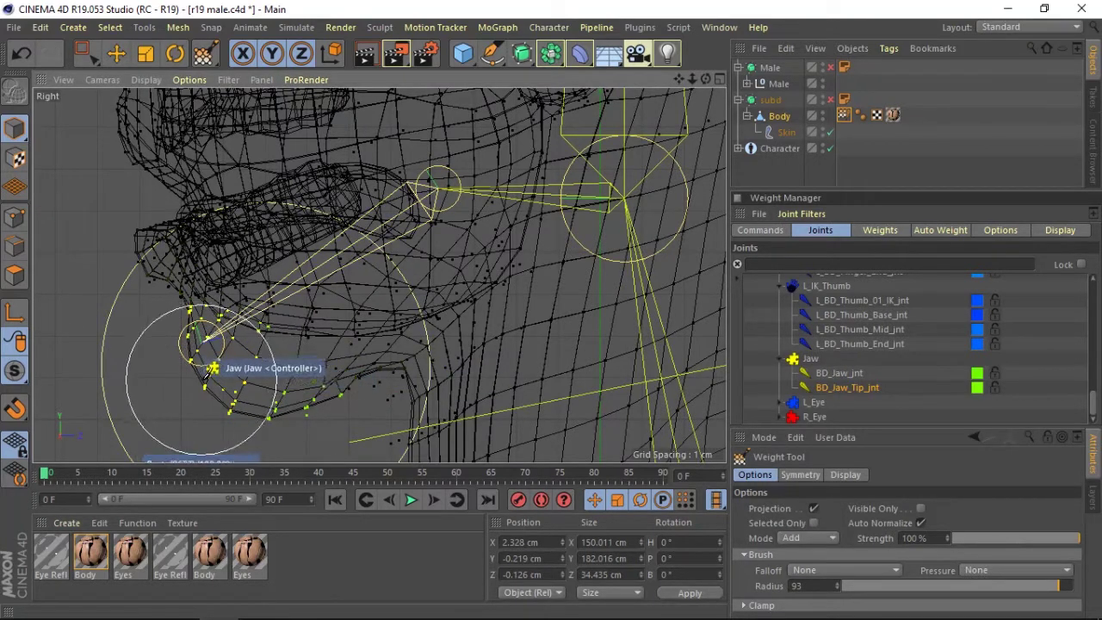
left_click(848, 376)
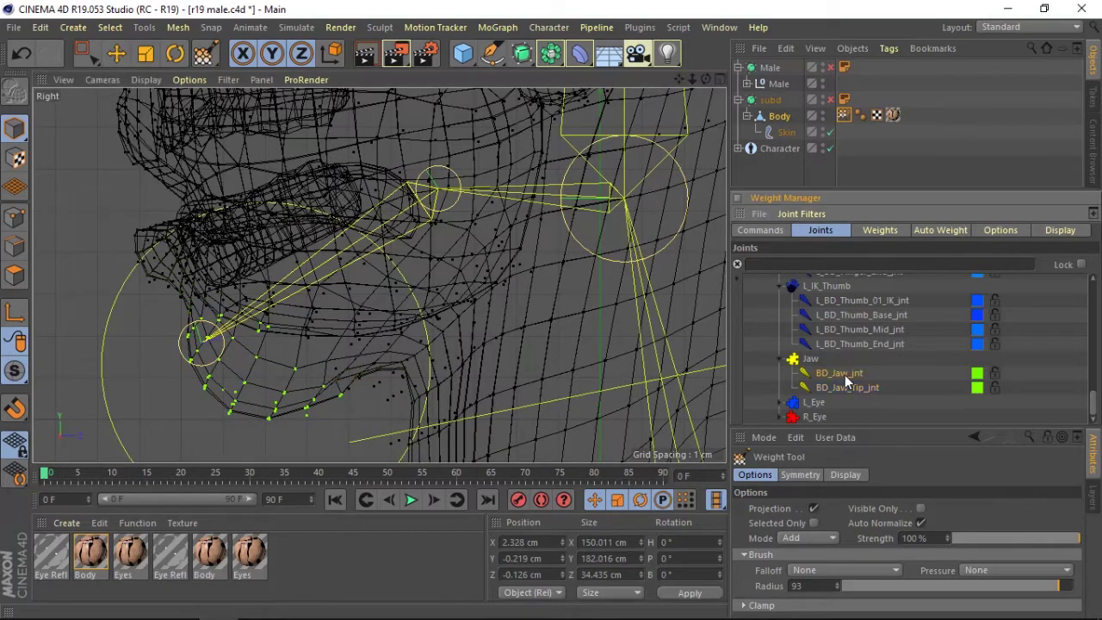
left_click(837, 537)
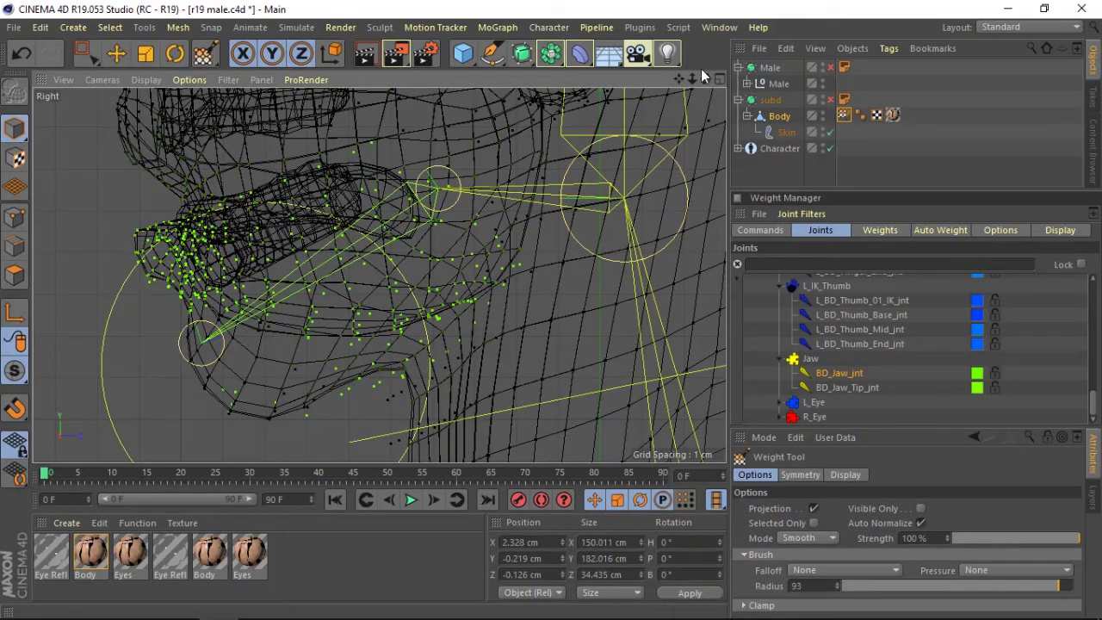
- Add BD_Jaw_jnt weight to the mouth-front points to 100%, then return the brush to Smooth mode
middle_click_drag(296, 262, 379, 275, "alt")
left_click_drag(692, 79, 687, 76)
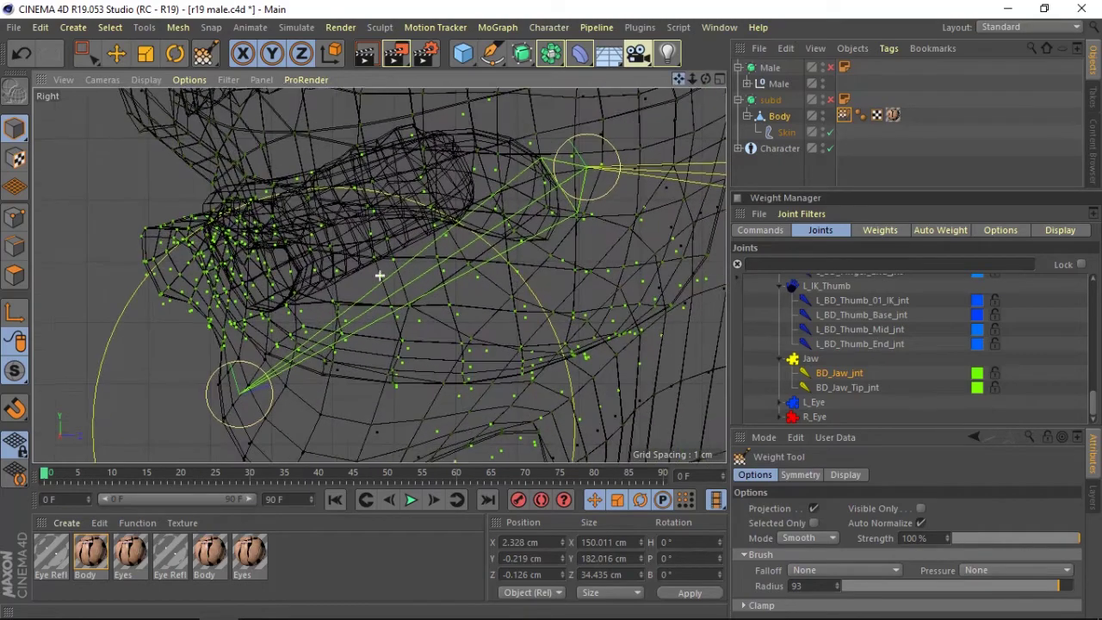
left_click(798, 538)
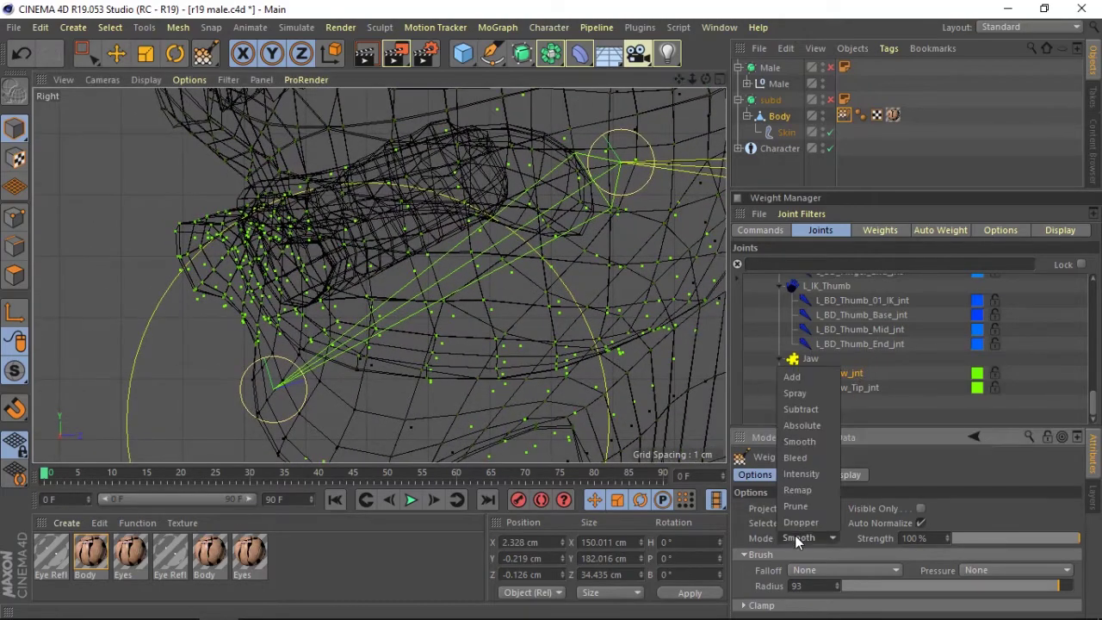
left_click(799, 376)
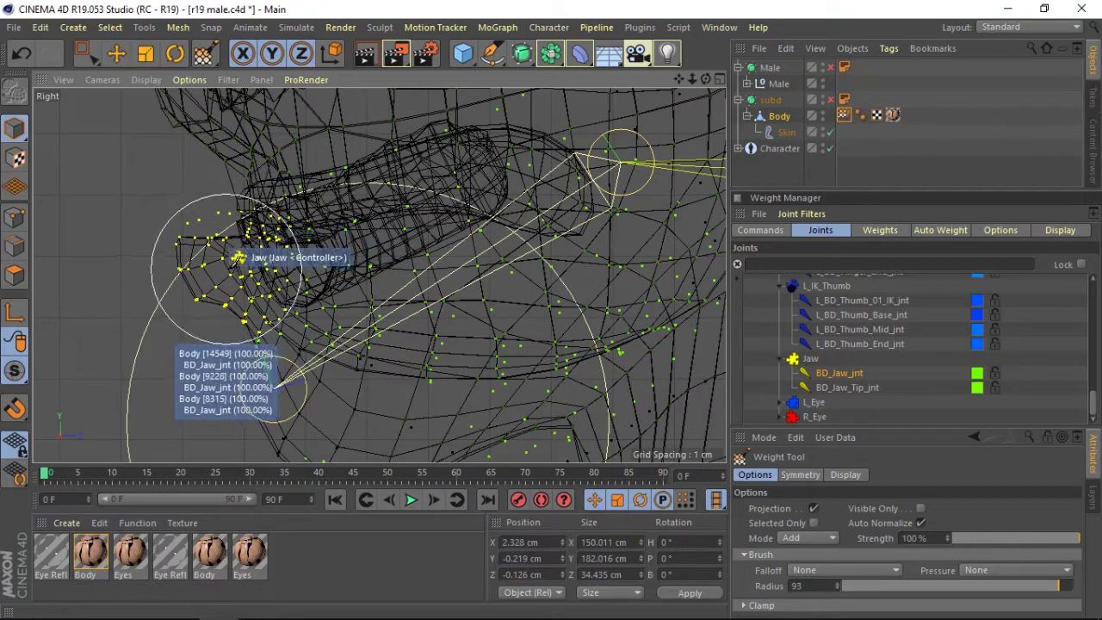
left_click(799, 539)
left_click(807, 442)
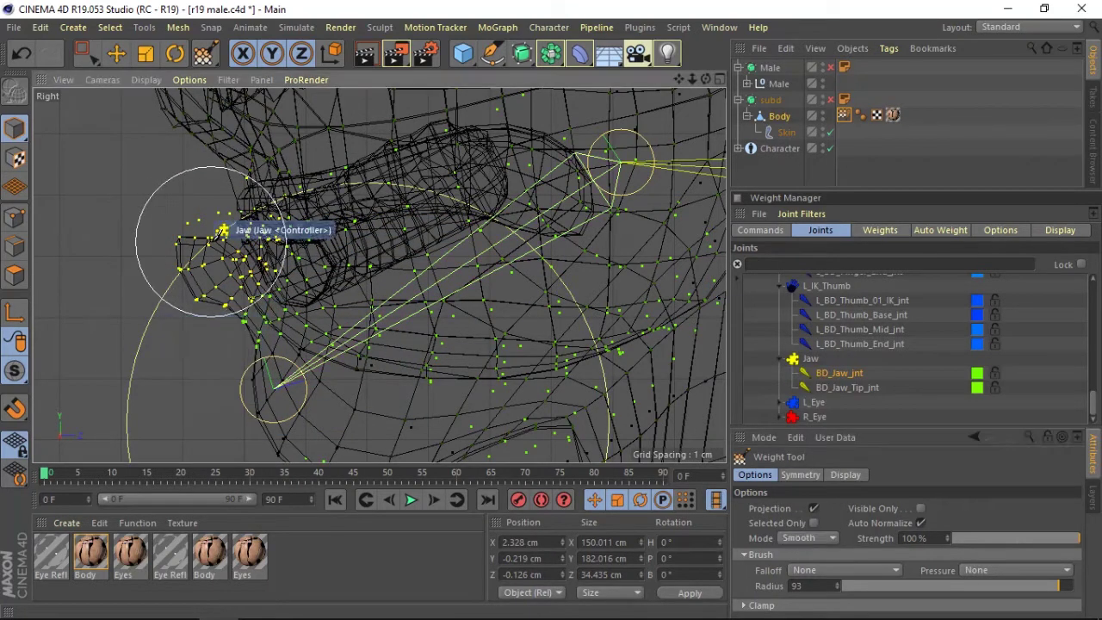
left_click(720, 79)
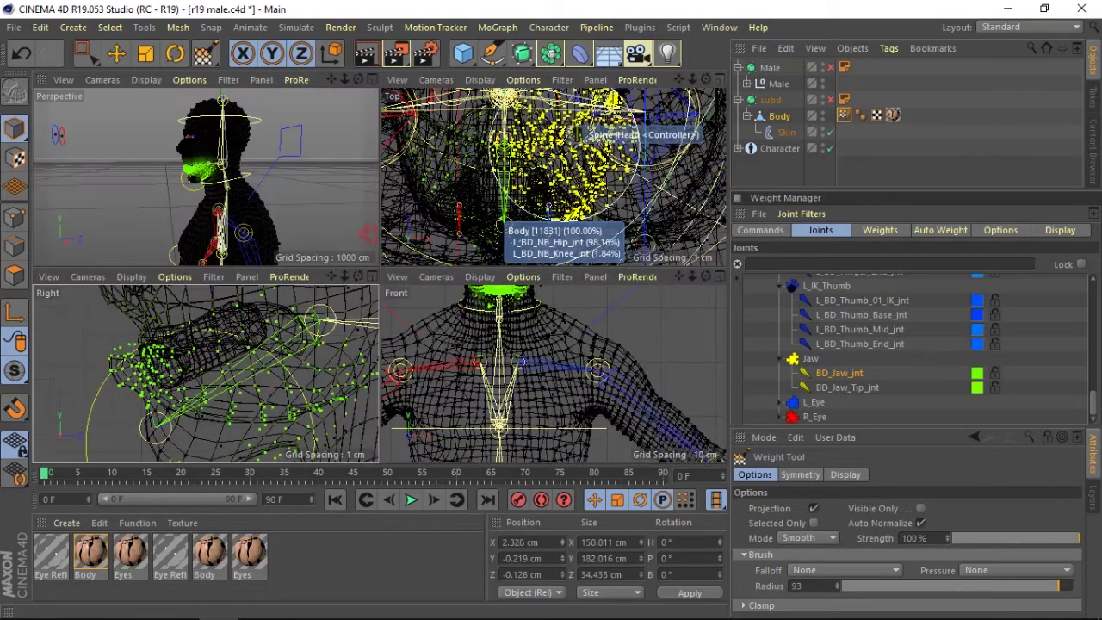
- Maximise the Perspective view, turn off brush Projection and set the brush Radius to 1
left_click(372, 80)
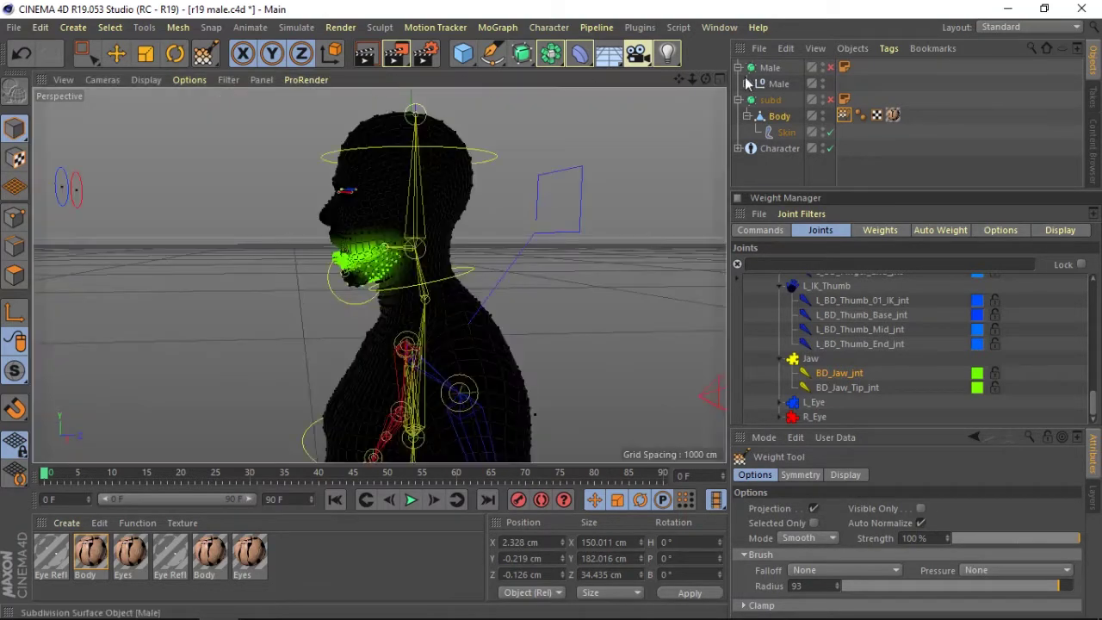
scroll(379, 276, "up", 3)
mouse_move(482, 276)
left_mouse_down("alt")
mouse_move(379, 276)
mouse_move(379, 327)
left_mouse_up("alt")
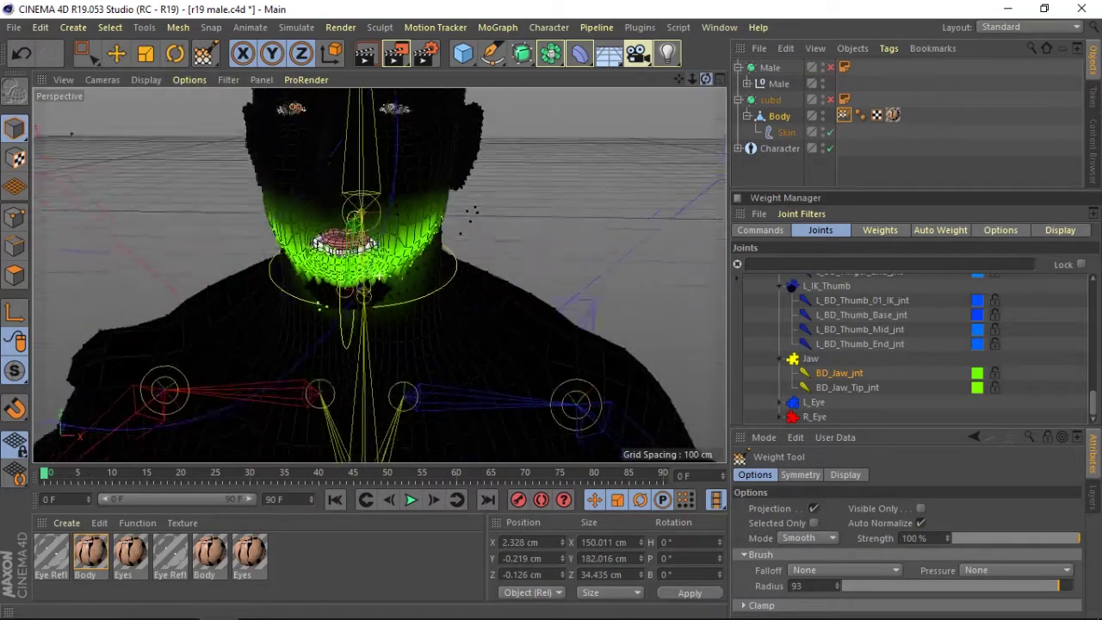
mouse_move(379, 275)
left_mouse_down("alt")
mouse_move(378, 224)
mouse_move(353, 198)
left_mouse_up("alt")
scroll(379, 276, "up", 2)
left_click(814, 508)
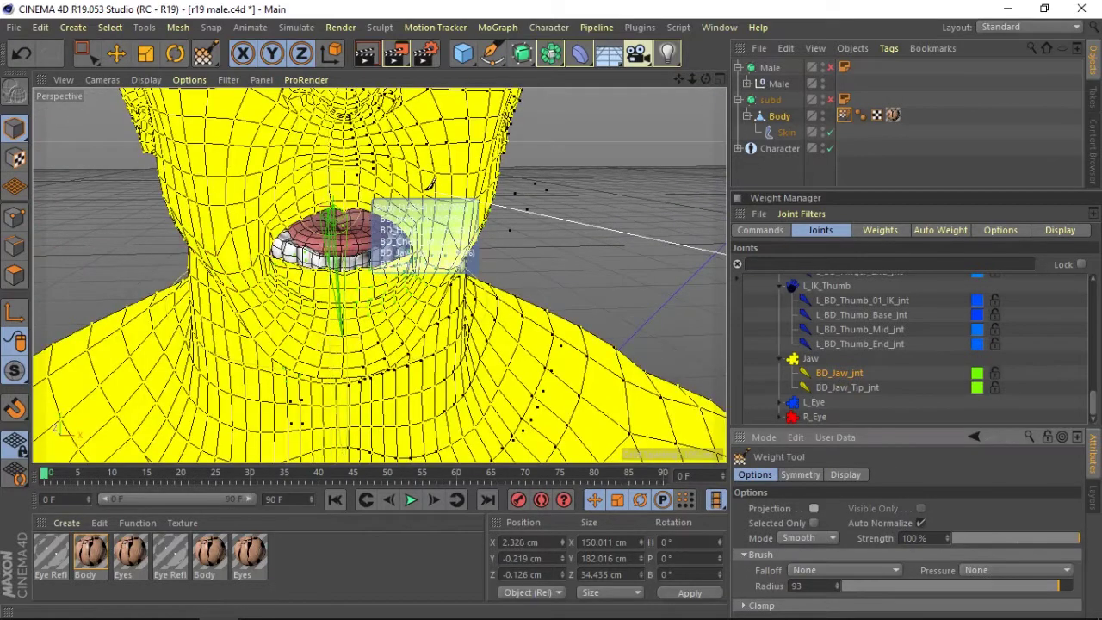
middle_click_drag(350, 198, 340, 204)
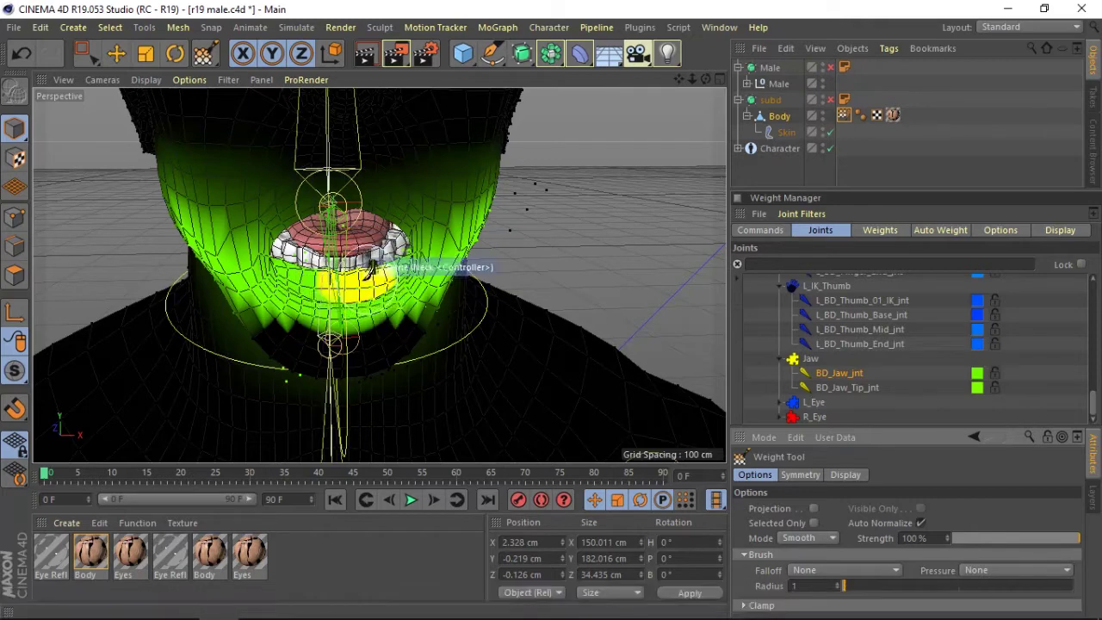
- Orbit around the mouth to check BD_Jaw_jnt coverage on the lower lip and chin, reviewing Symmetry settings
scroll(360, 269, "up", 3)
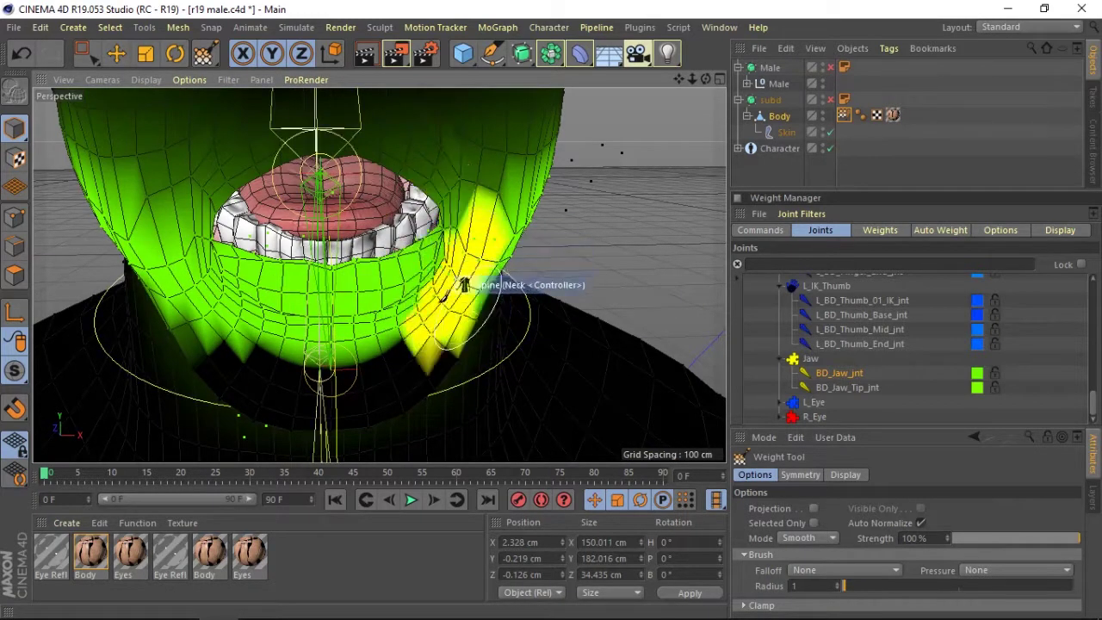
left_click_drag(704, 81, 714, 74)
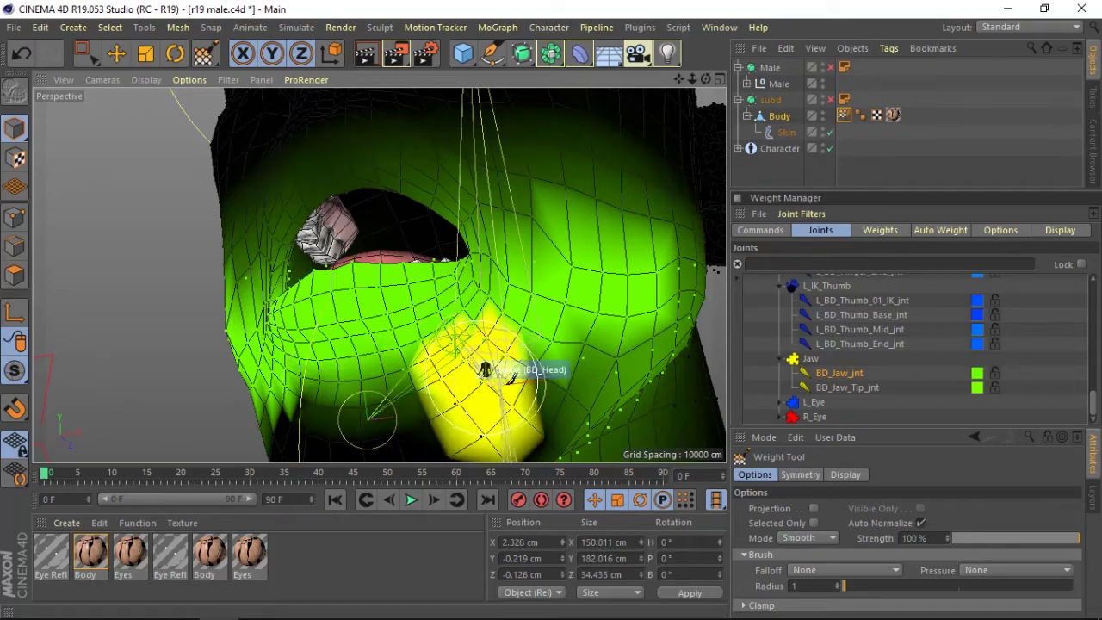
left_click_drag(704, 79, 672, 86)
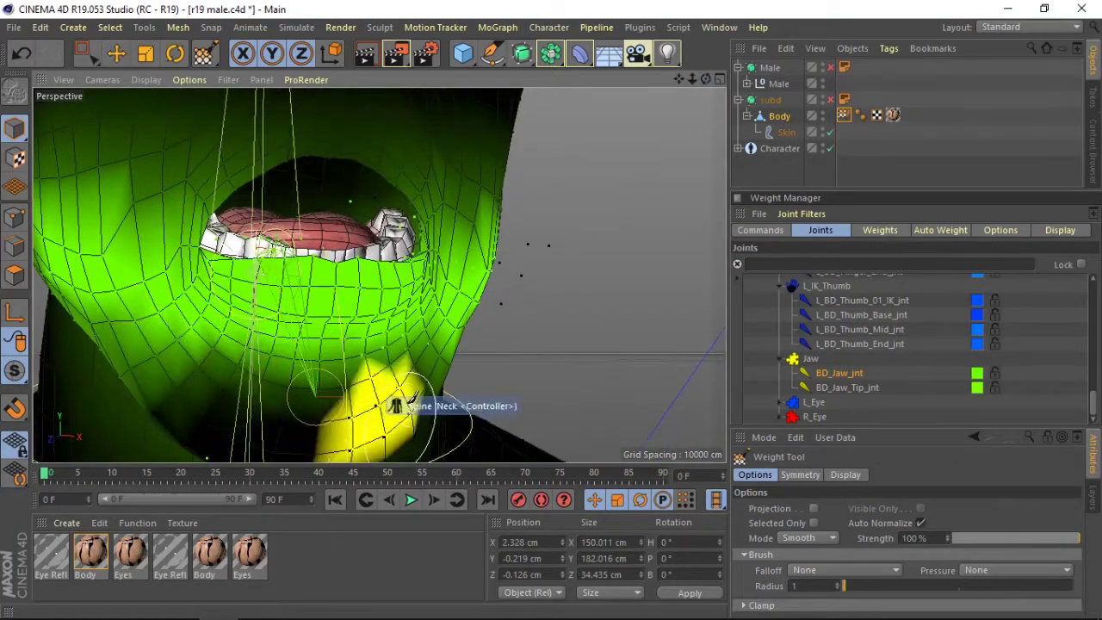
left_click(799, 475)
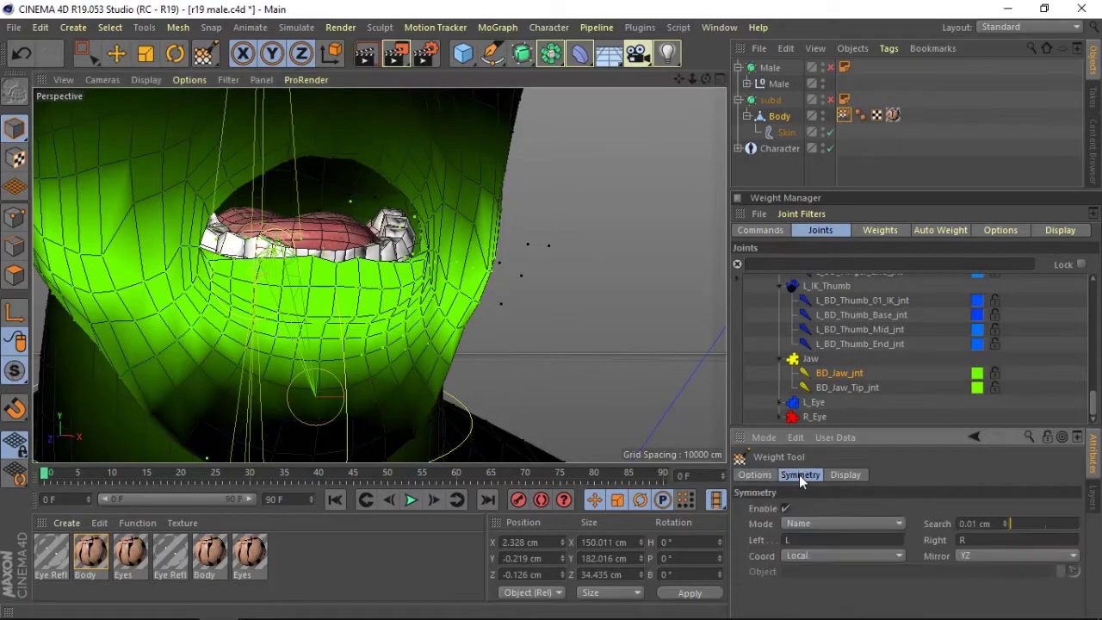
left_click(763, 479)
mouse_move(700, 78)
left_mouse_down()
mouse_move(655, 82)
mouse_move(732, 85)
left_mouse_up()
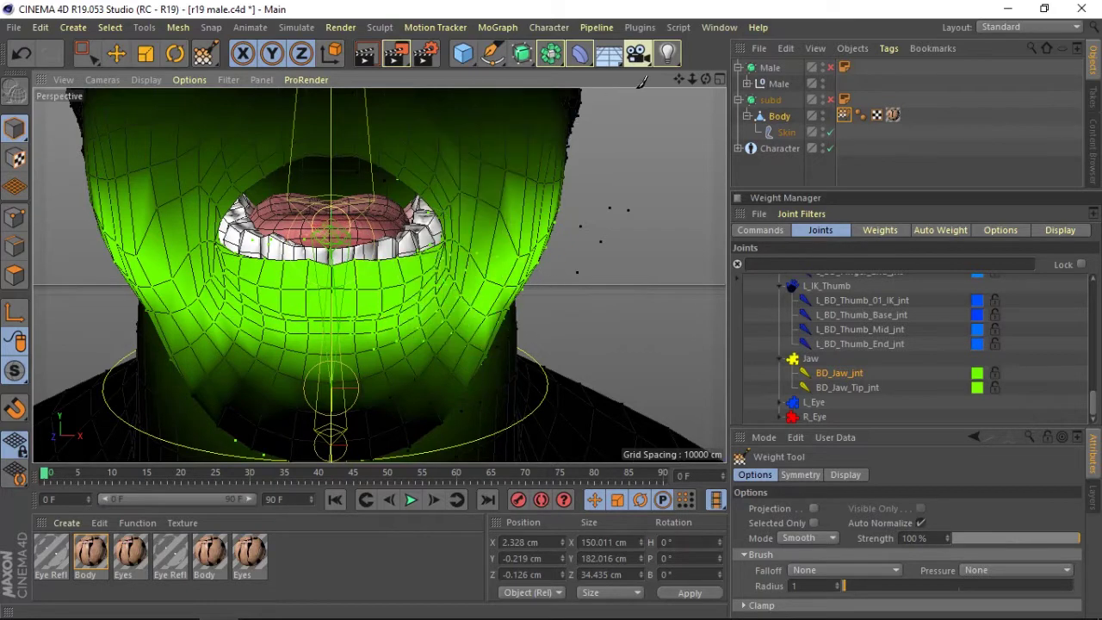
left_click_drag(697, 74, 703, 83)
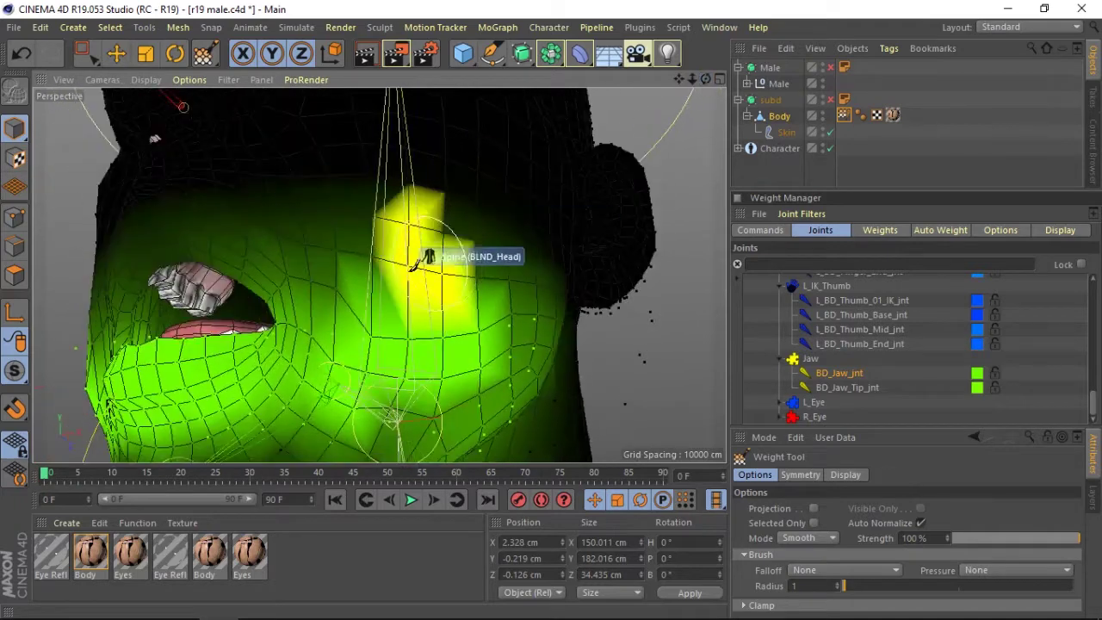
left_click(720, 83)
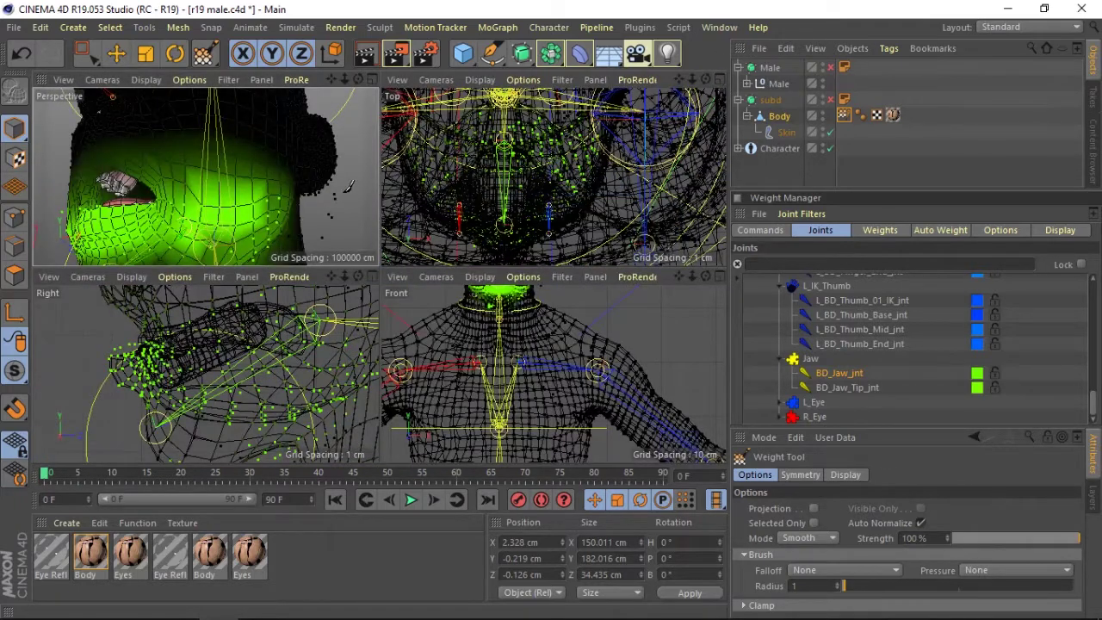
- Turn Projection back on and smooth BD_Jaw_jnt weights along the jawline with radius 65
middle_click_drag(213, 330, 200, 342)
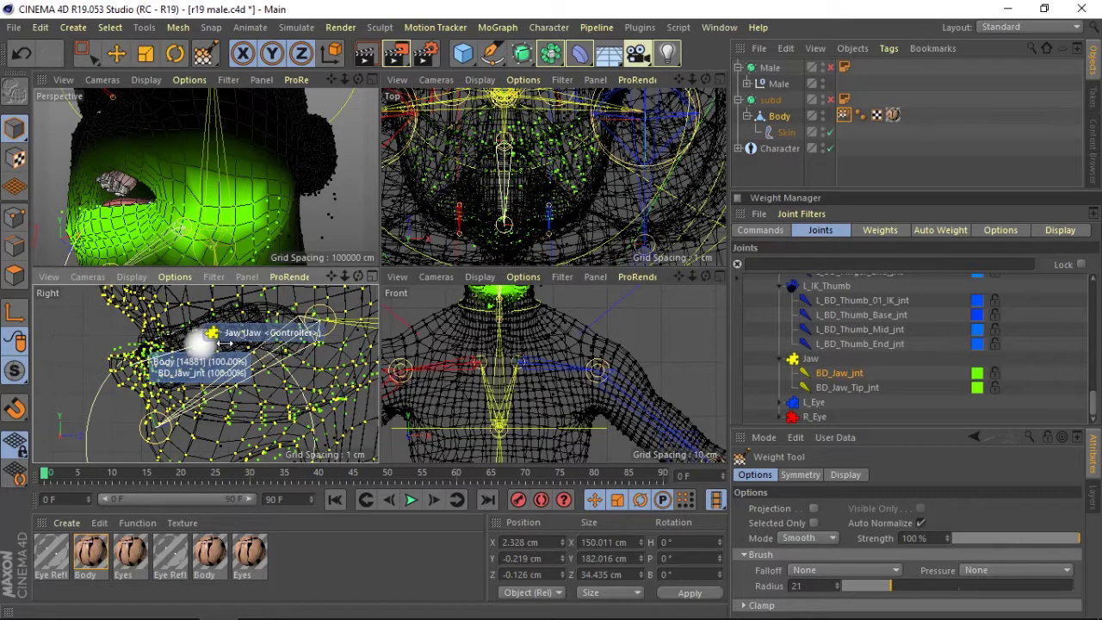
left_click(815, 509)
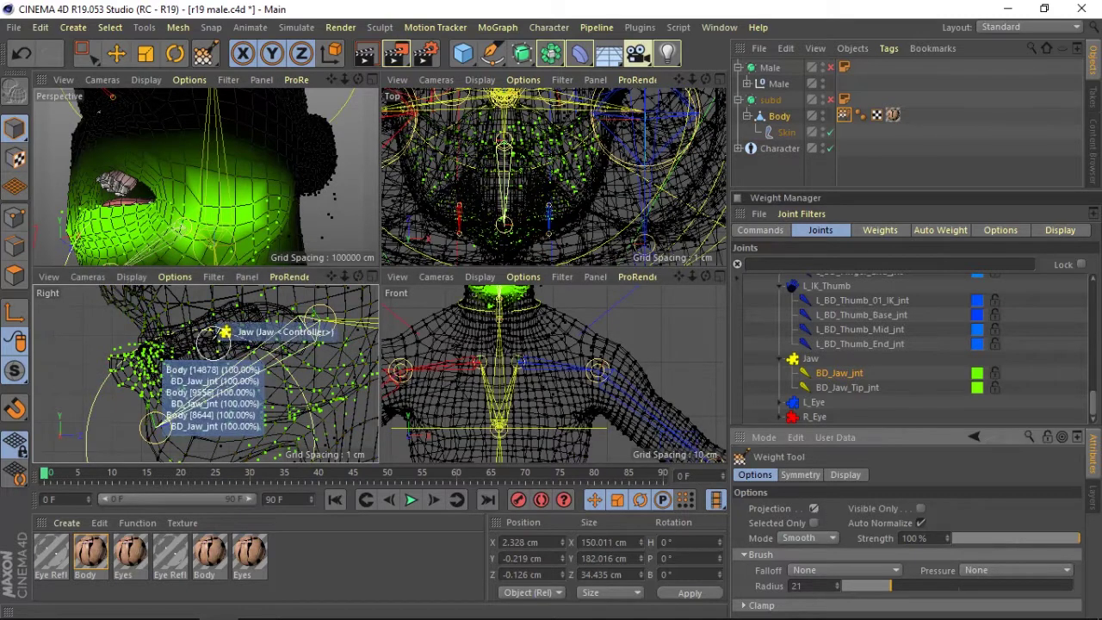
middle_click_drag(234, 332, 249, 336)
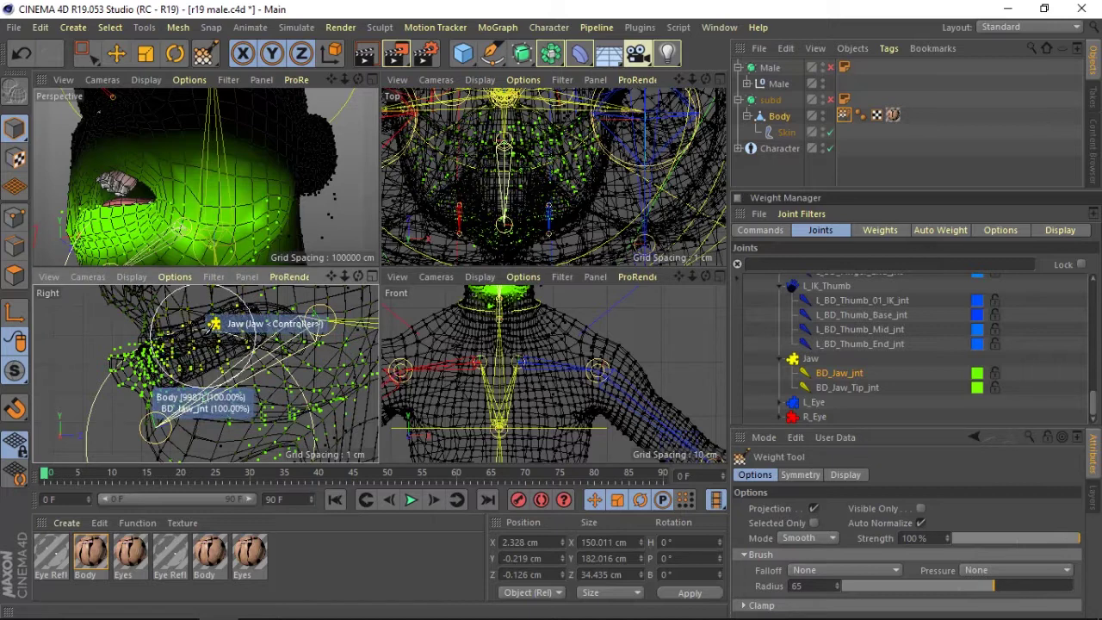
left_click_drag(152, 389, 199, 319)
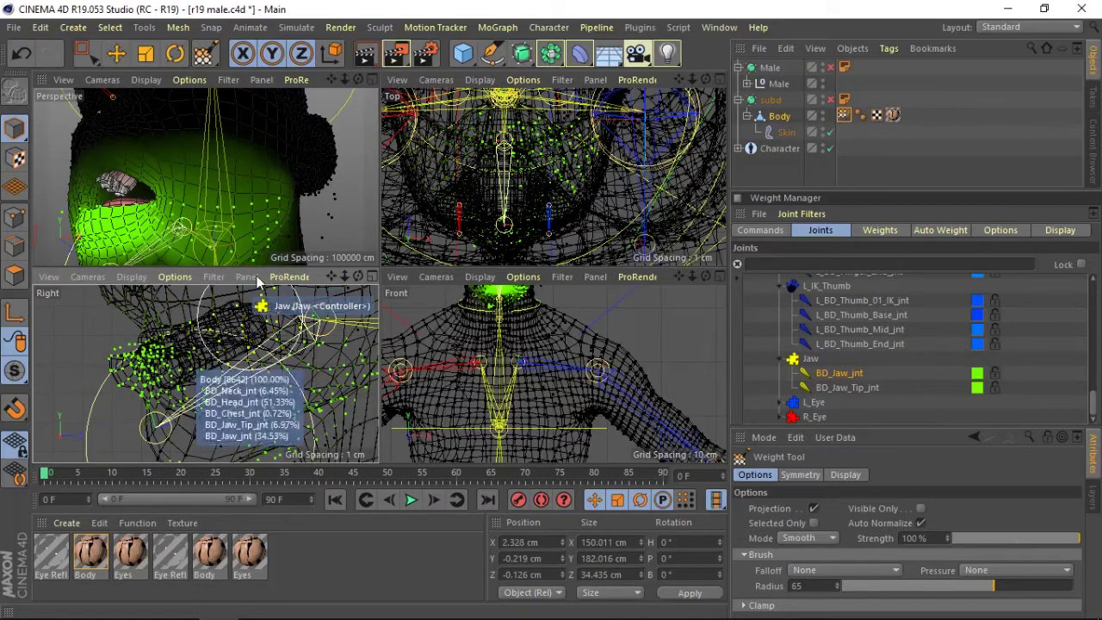
left_click(372, 80)
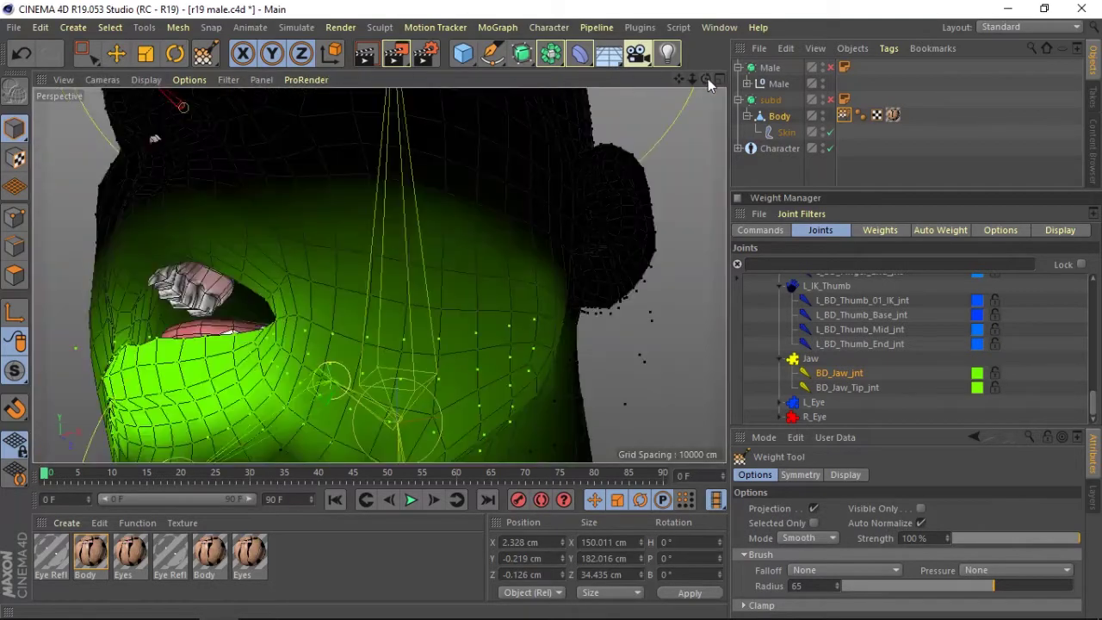
left_click_drag(708, 78, 603, 95)
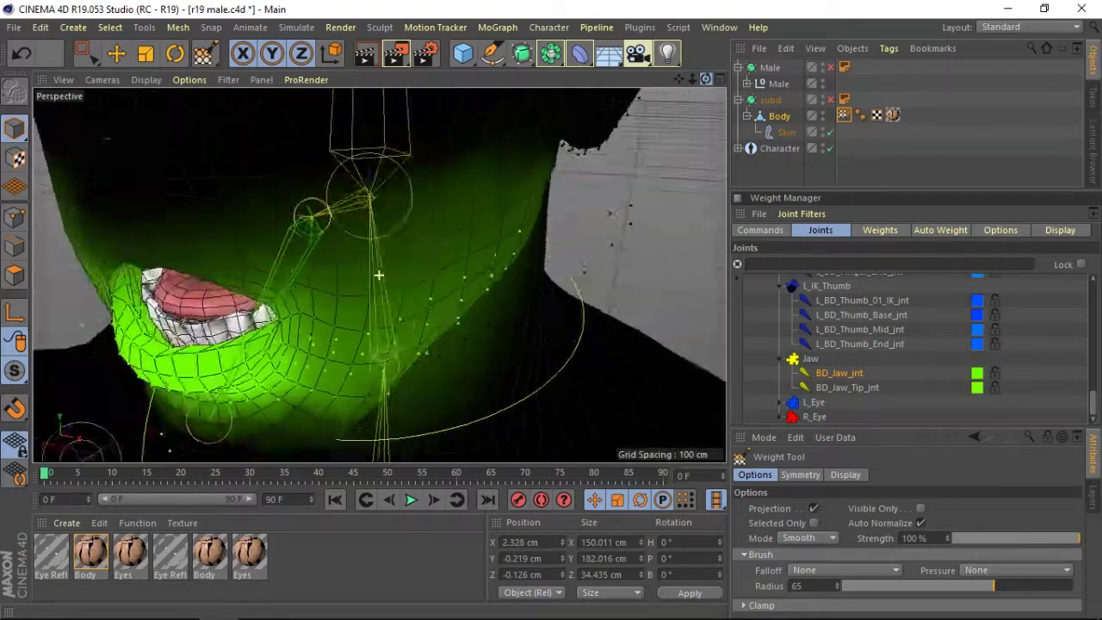
left_click_drag(379, 275, 222, 196, "alt")
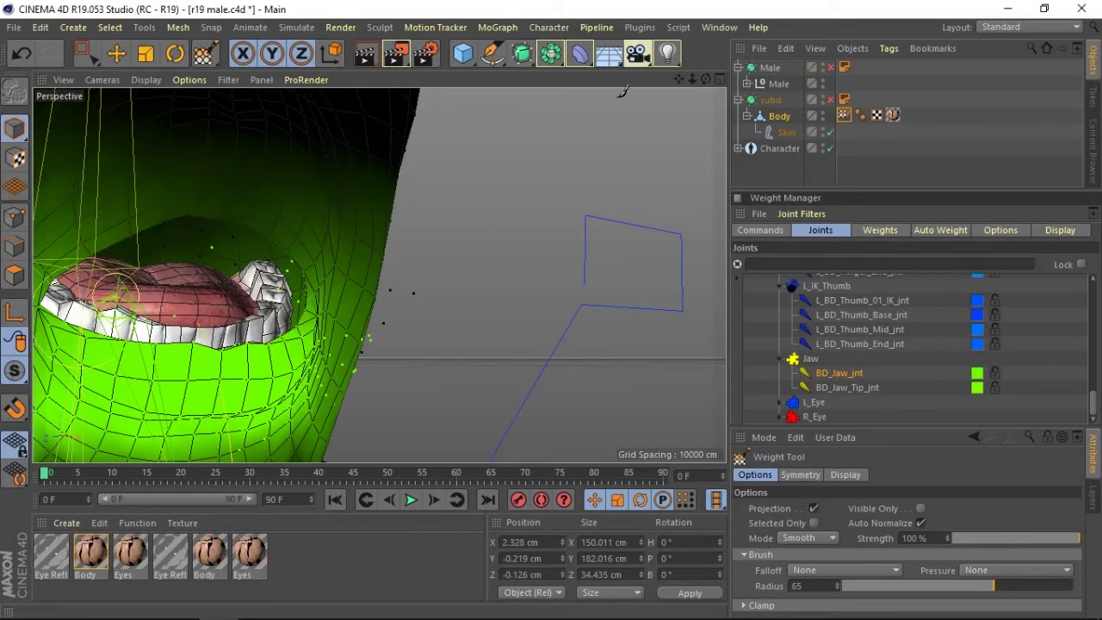
left_click_drag(694, 82, 692, 82)
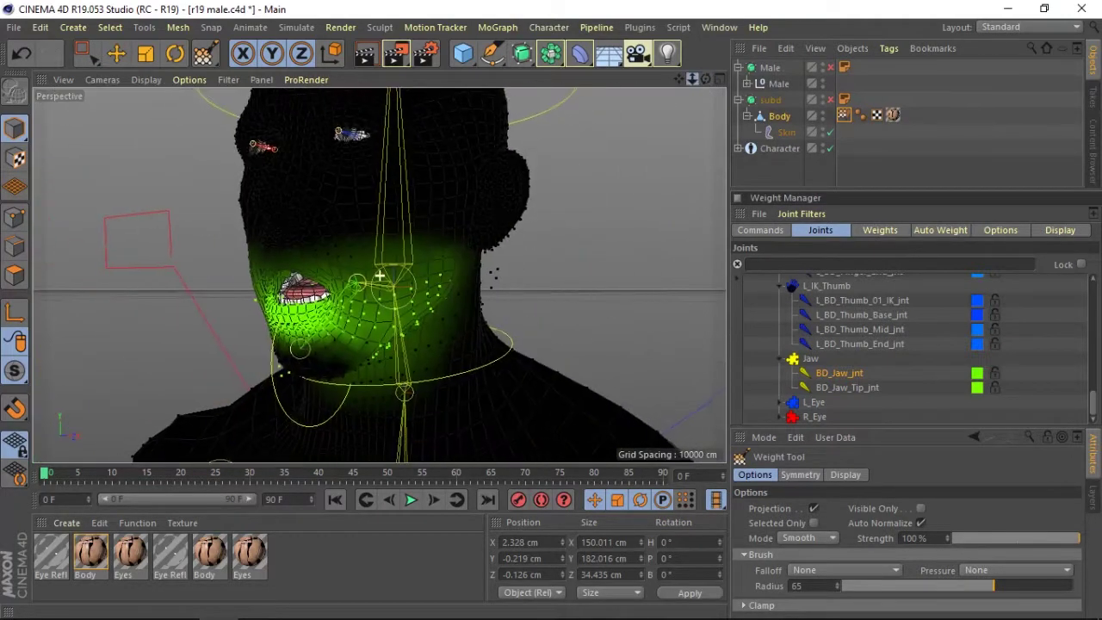
left_click_drag(704, 78, 382, 59)
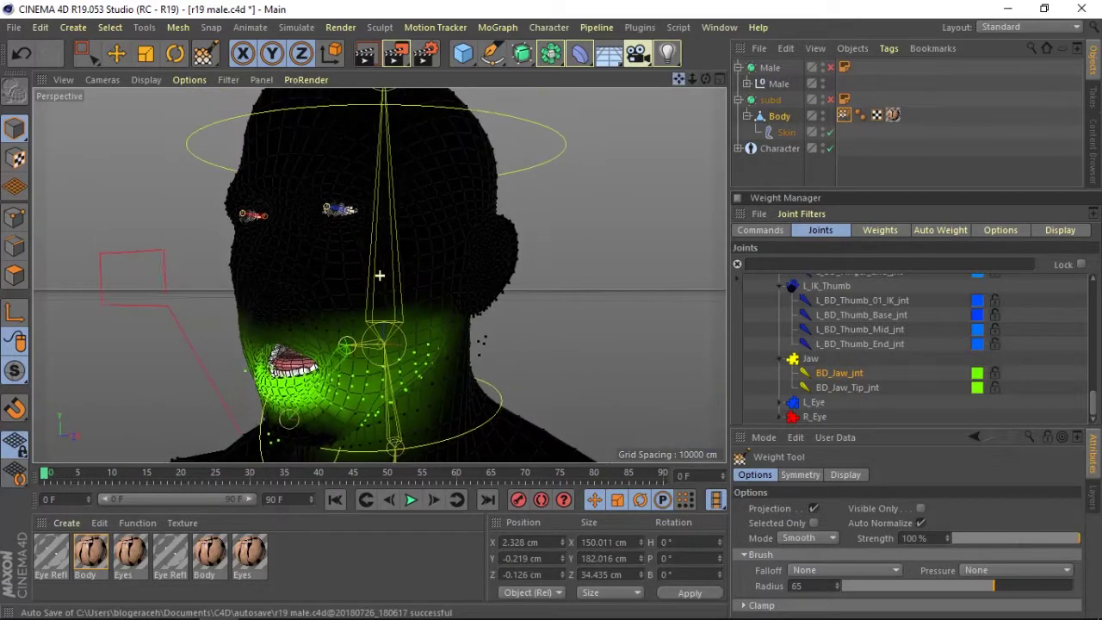
left_click(380, 55)
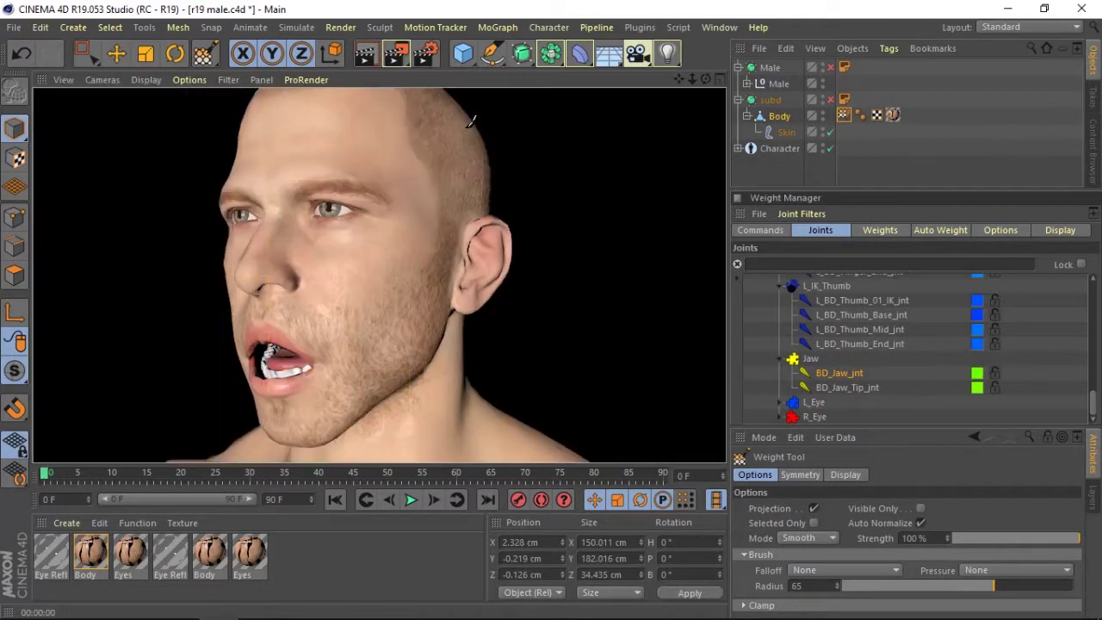
left_click_drag(700, 82, 833, 91)
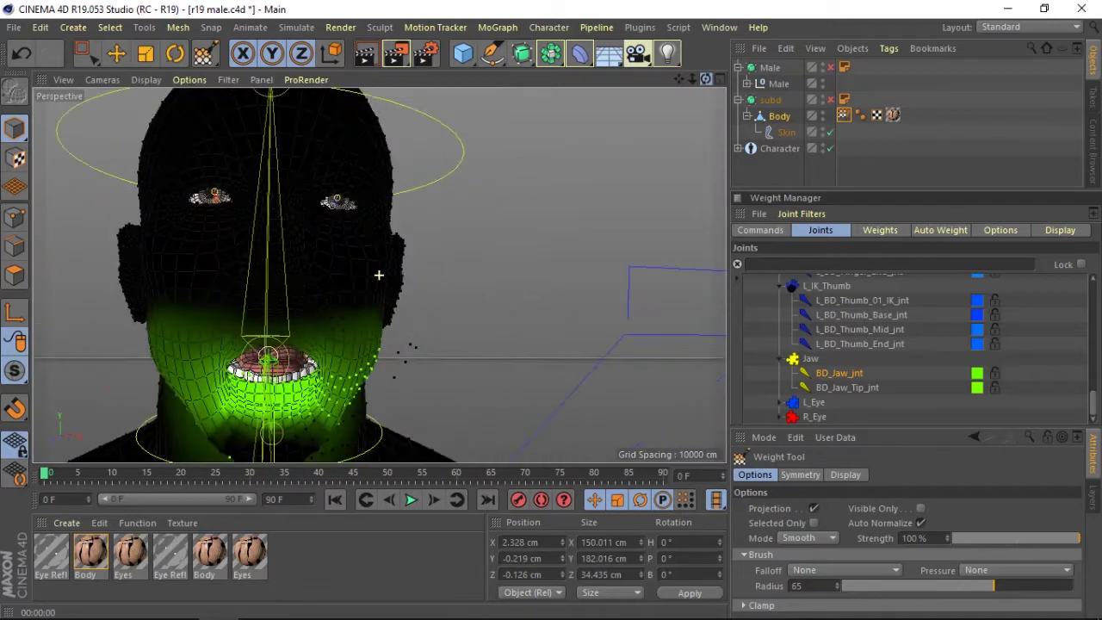
- Rotate the jaw controller's pitch to about -15.2° to open the mouth on the textured head
left_click(832, 101)
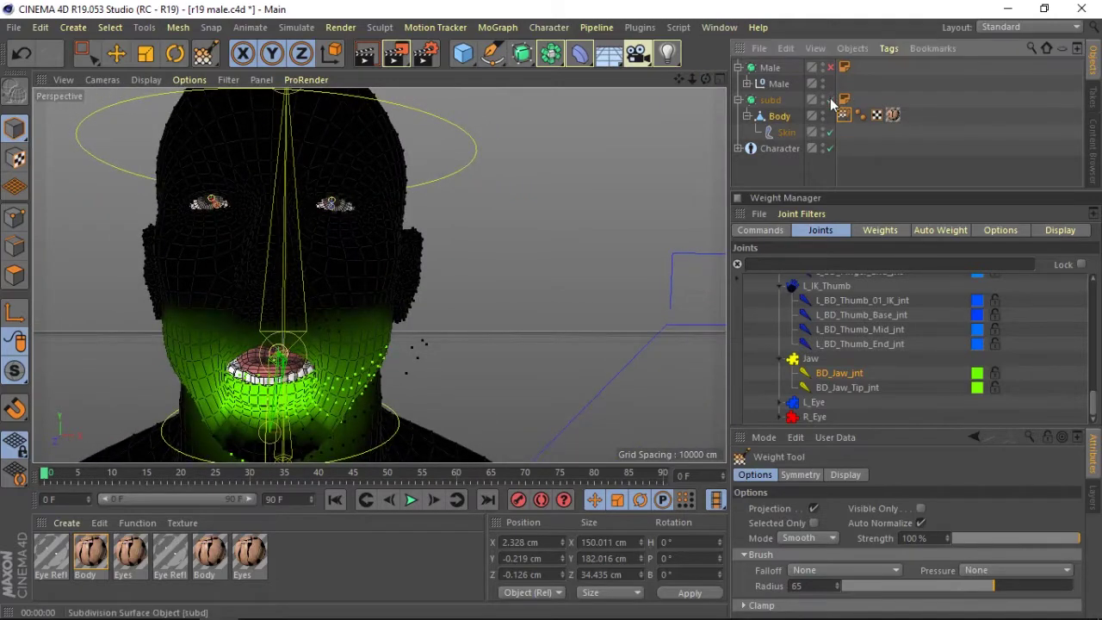
left_click_drag(310, 275, 379, 274, "alt")
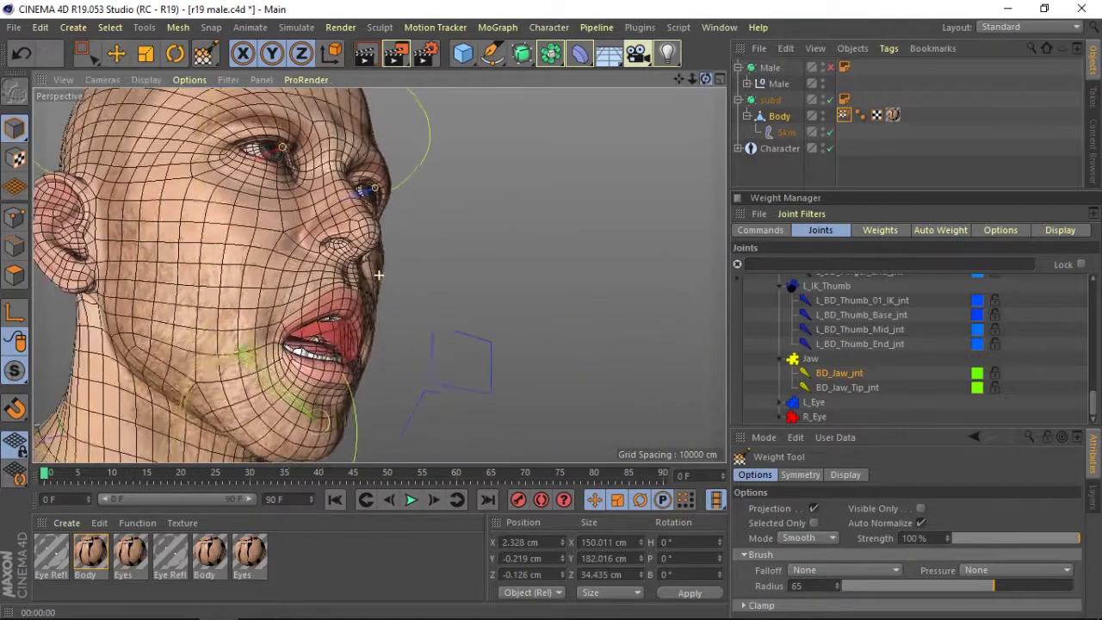
left_click_drag(705, 79, 671, 97)
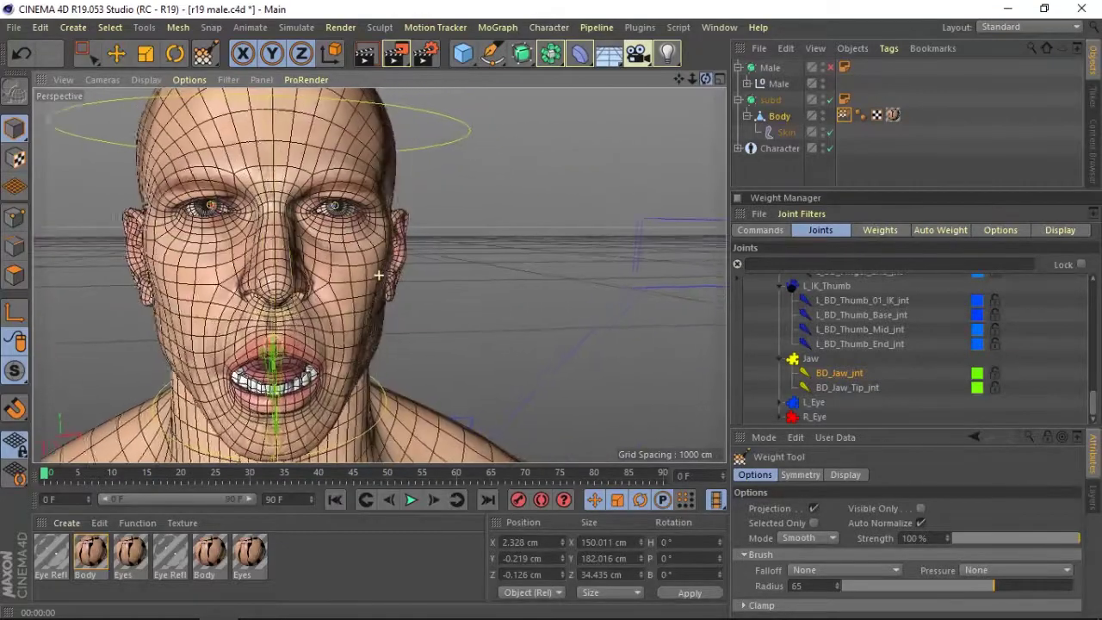
left_click(175, 54)
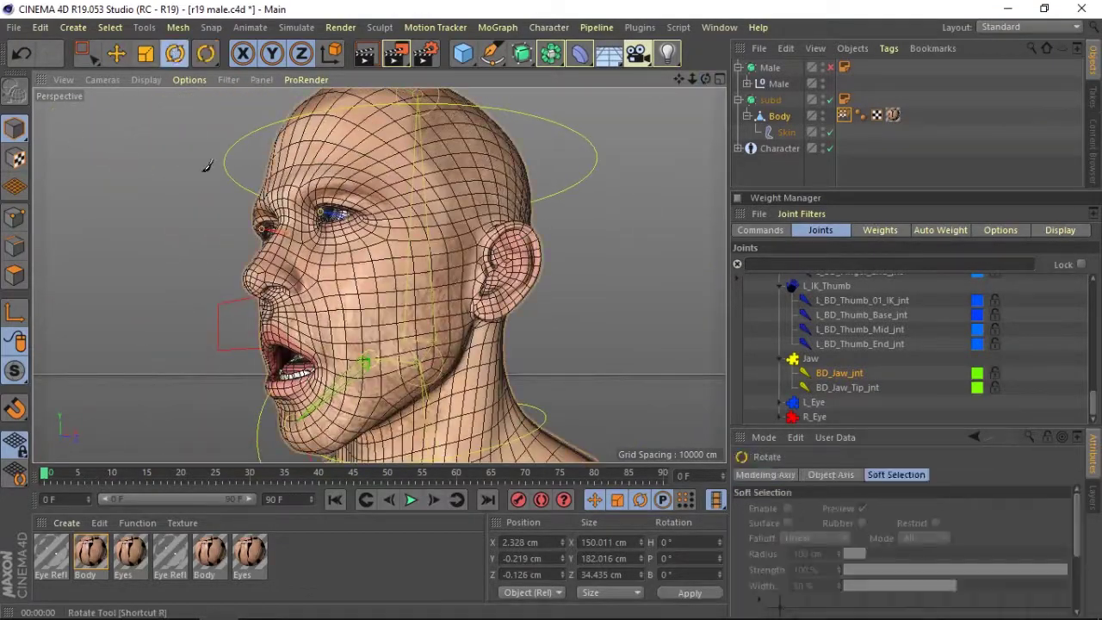
left_click(266, 435)
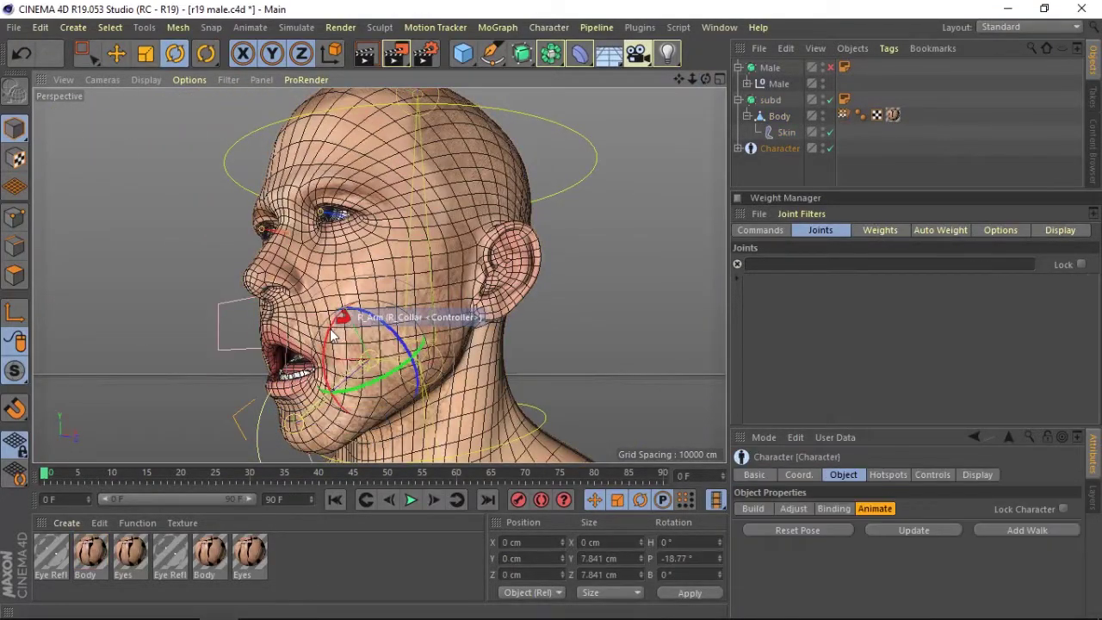
left_click_drag(332, 336, 342, 340)
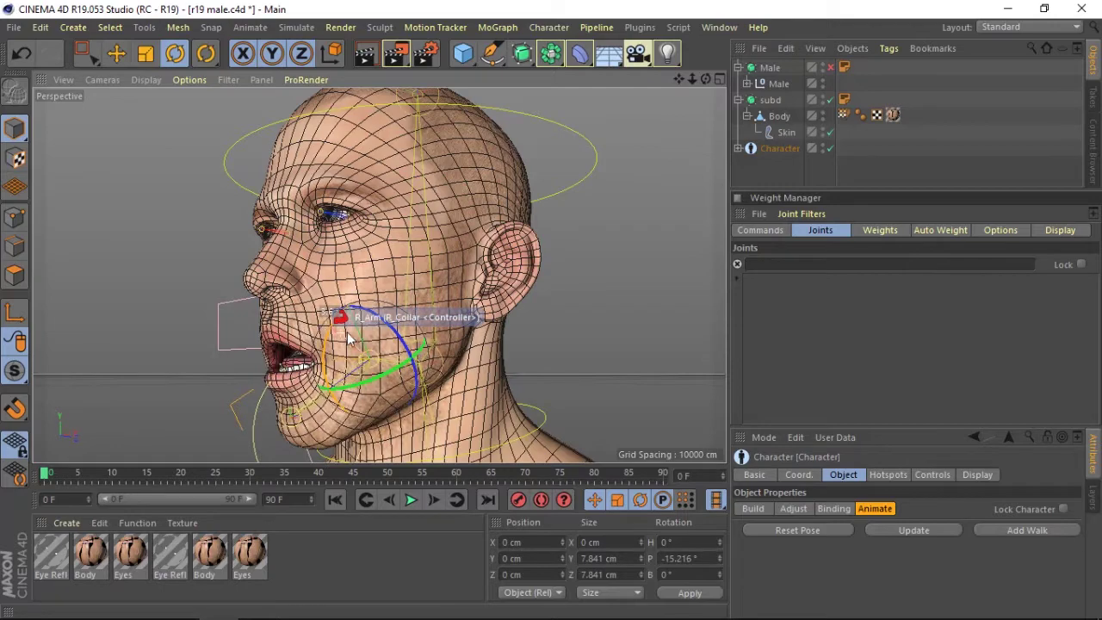
mouse_move(692, 79)
left_mouse_down()
mouse_move(715, 80)
mouse_move(663, 95)
left_mouse_up()
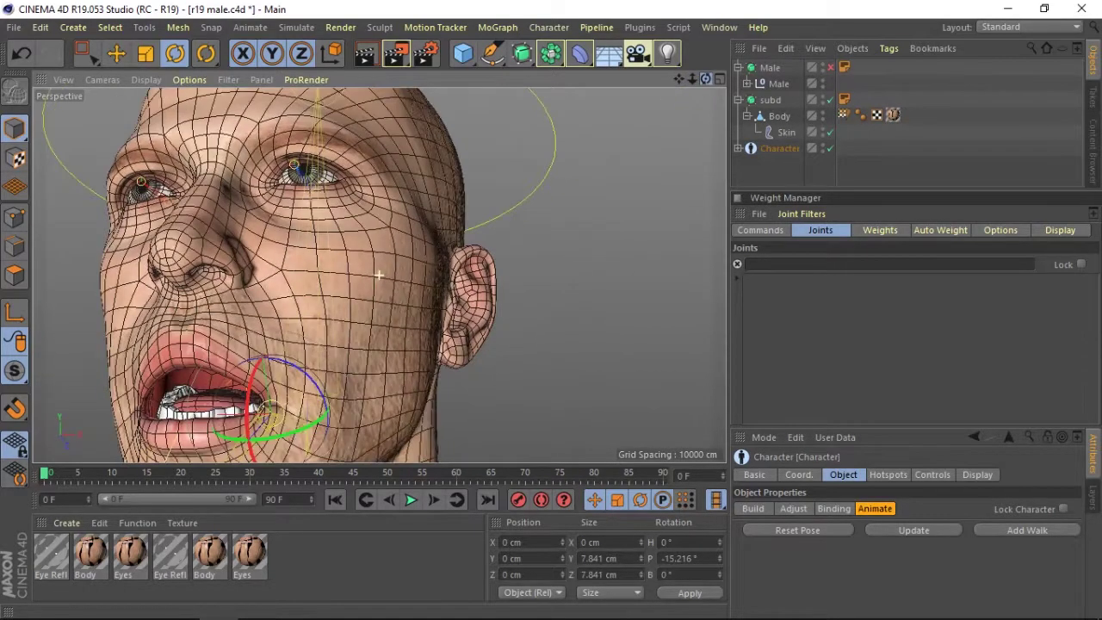
- Reopen the Body's weights, select BD_Jaw_jnt and reduce the brush radius to 58
double_click(844, 115)
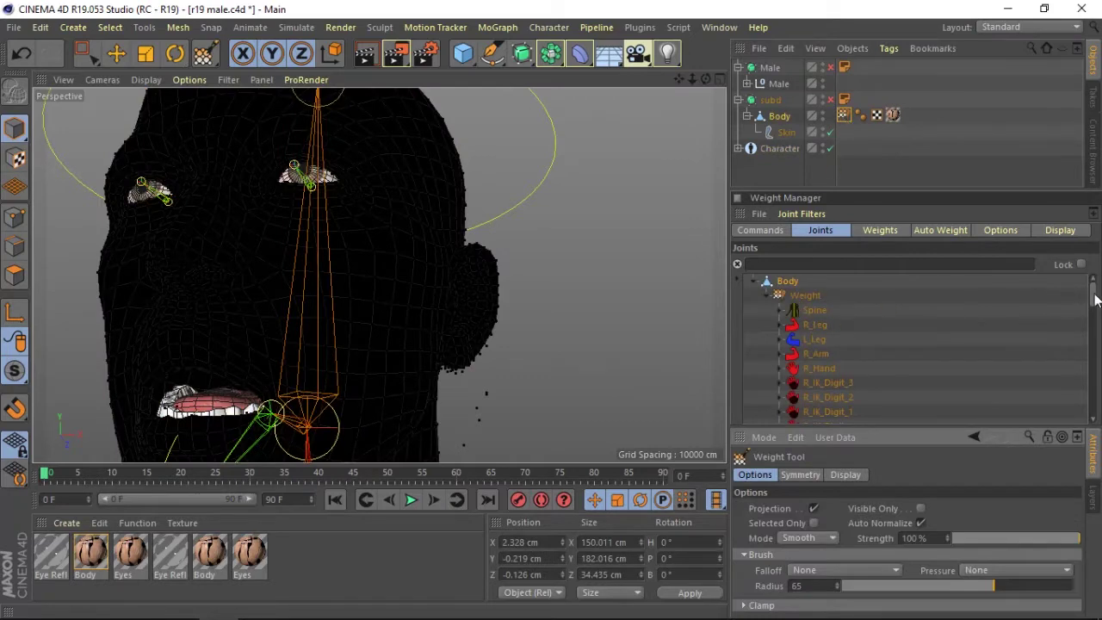
left_click_drag(1096, 297, 1071, 416)
left_click(835, 377)
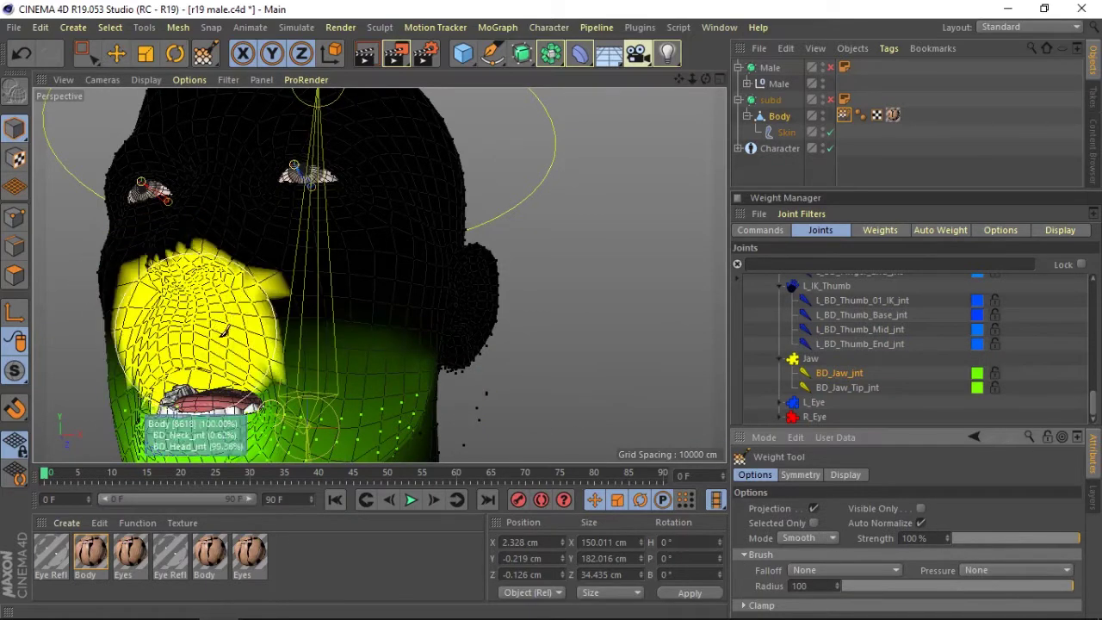
middle_click_drag(226, 340, 185, 339)
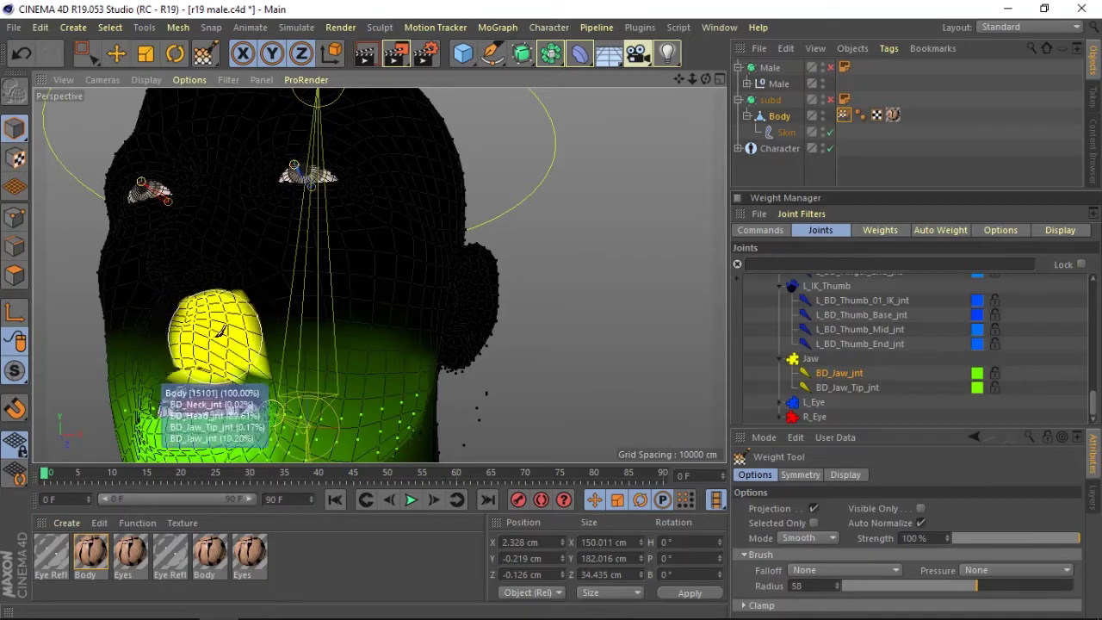
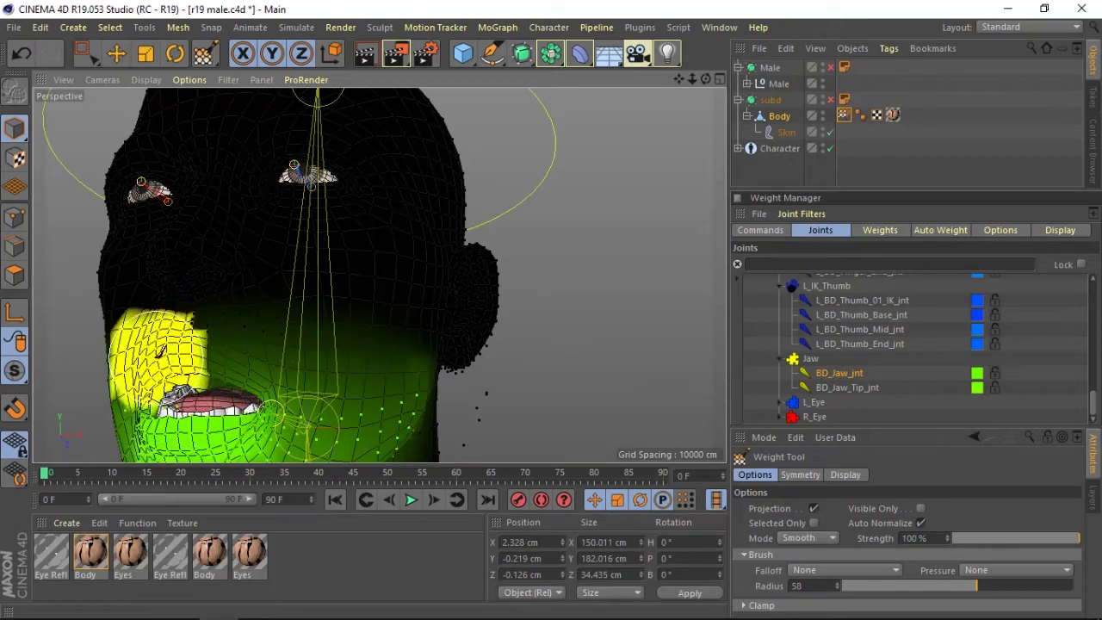
- Re-enable the subdivision surface and orbit around the head to inspect the smoothed mouth and jaw
left_click_drag(705, 79, 661, 103)
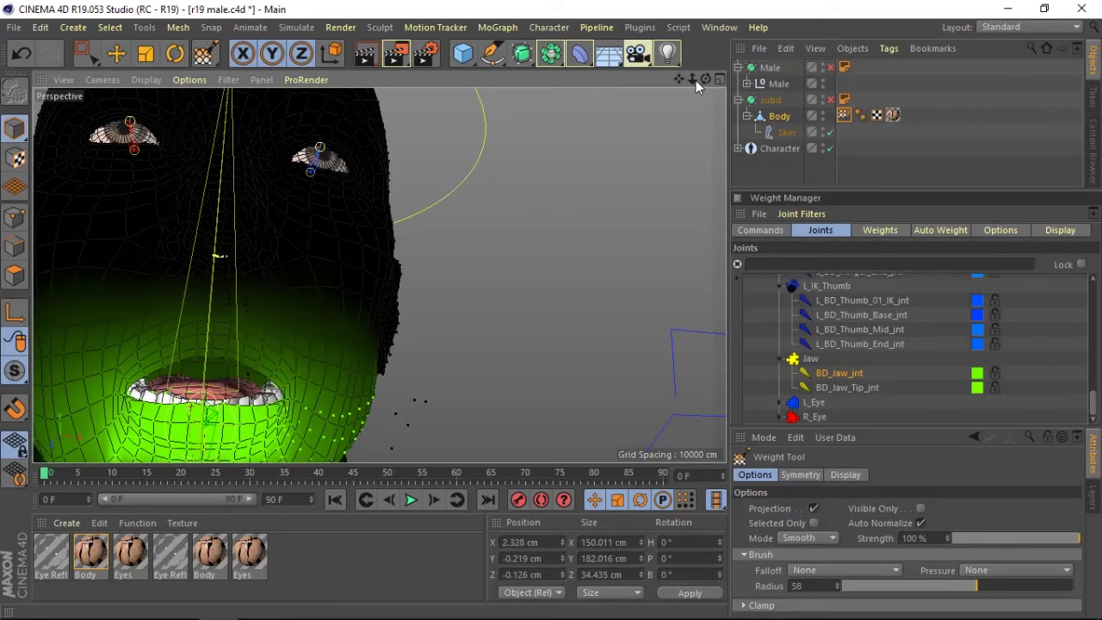
left_click_drag(706, 79, 637, 82)
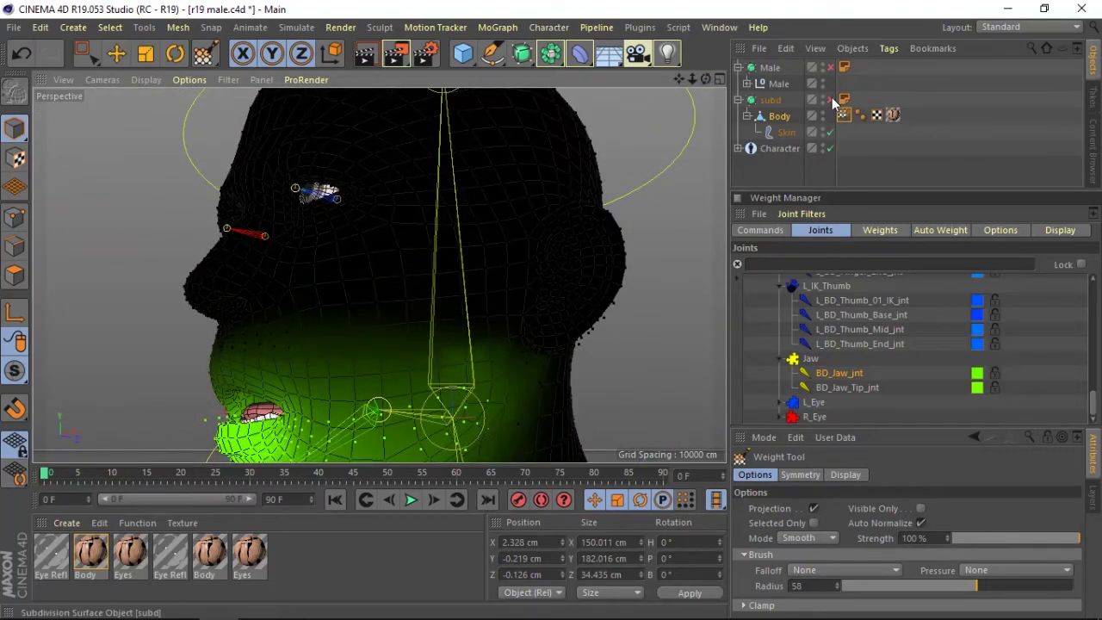
left_click(832, 100)
left_click_drag(705, 78, 758, 79)
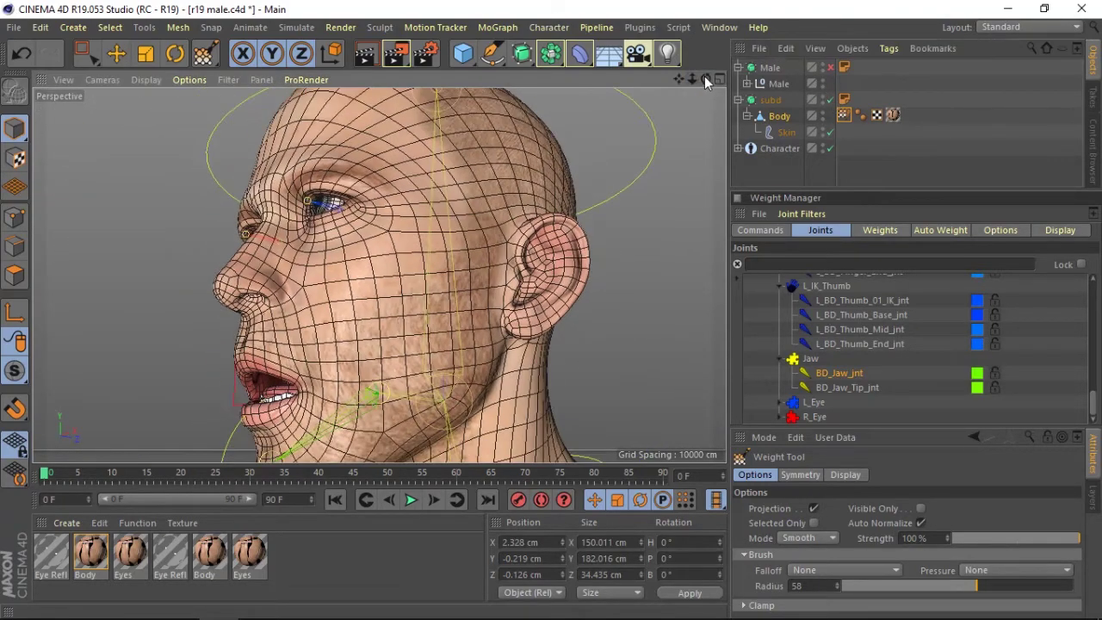
left_click_drag(379, 274, 379, 275, "alt")
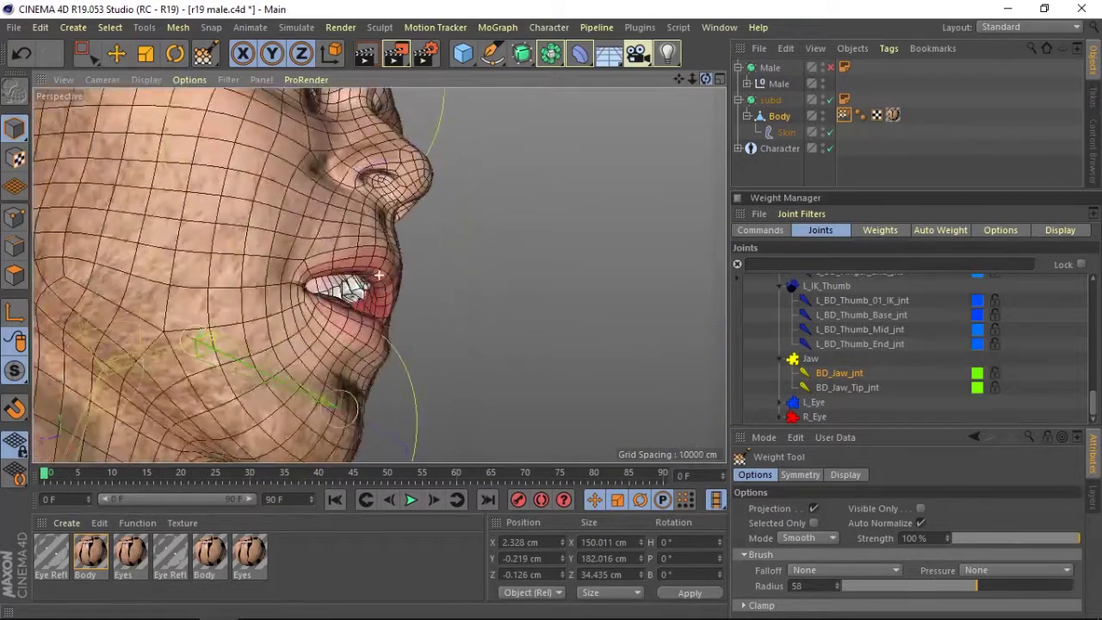
left_click_drag(704, 78, 379, 275)
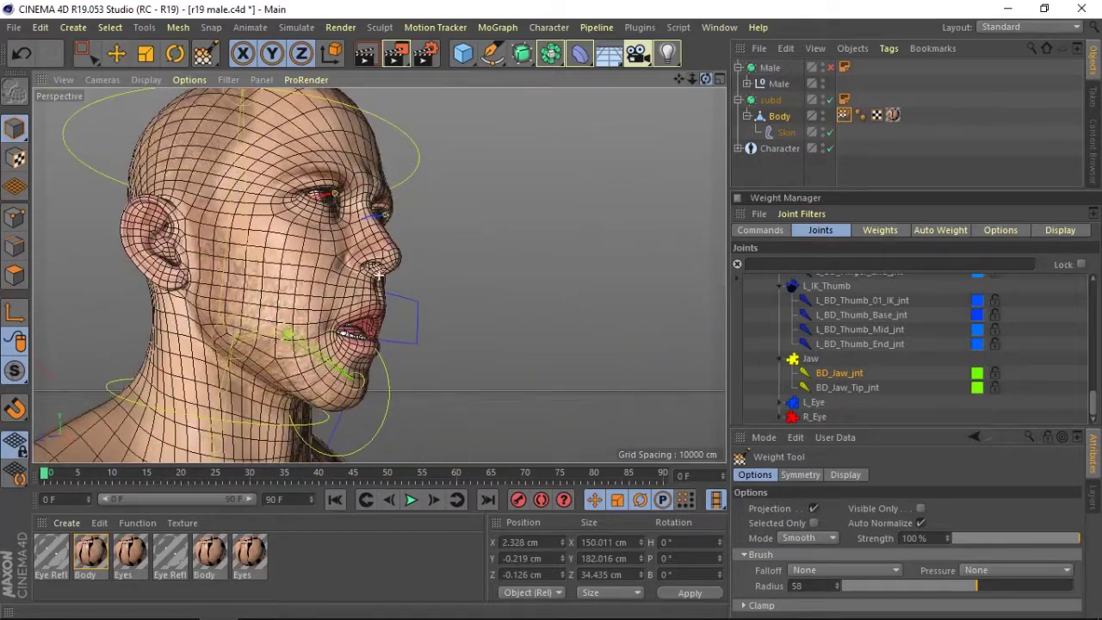
mouse_move(379, 275)
left_mouse_down()
mouse_move(706, 72)
mouse_move(794, 208)
left_mouse_up()
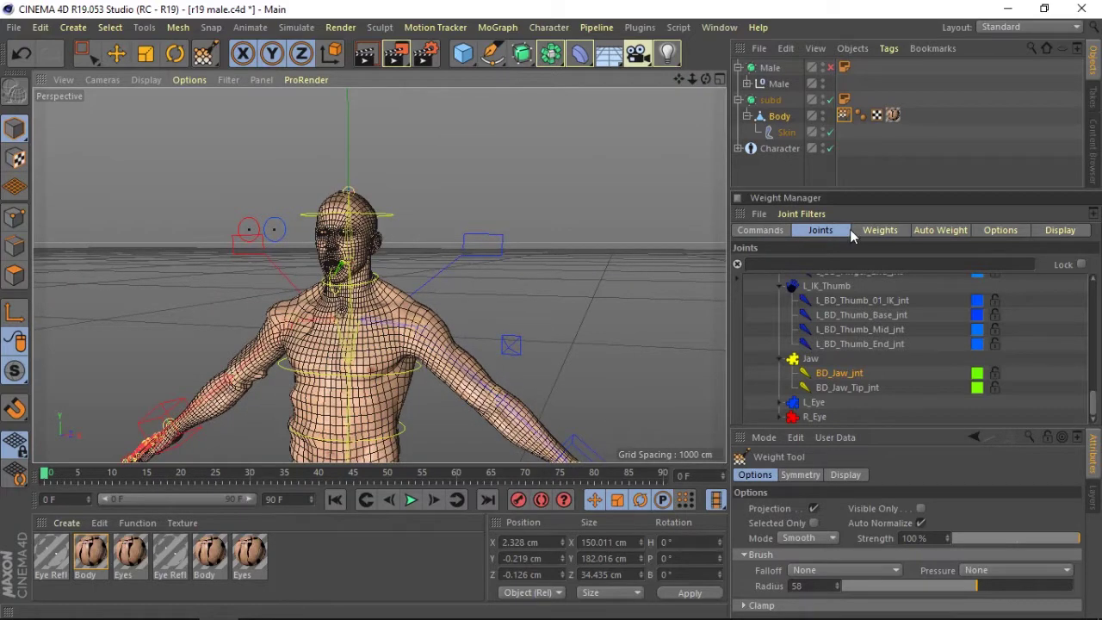
- Expand and collapse the R_Leg group, glance at Commands, and scroll the joint list to L_Hand's wrist joints
left_click_drag(1092, 412, 1068, 280)
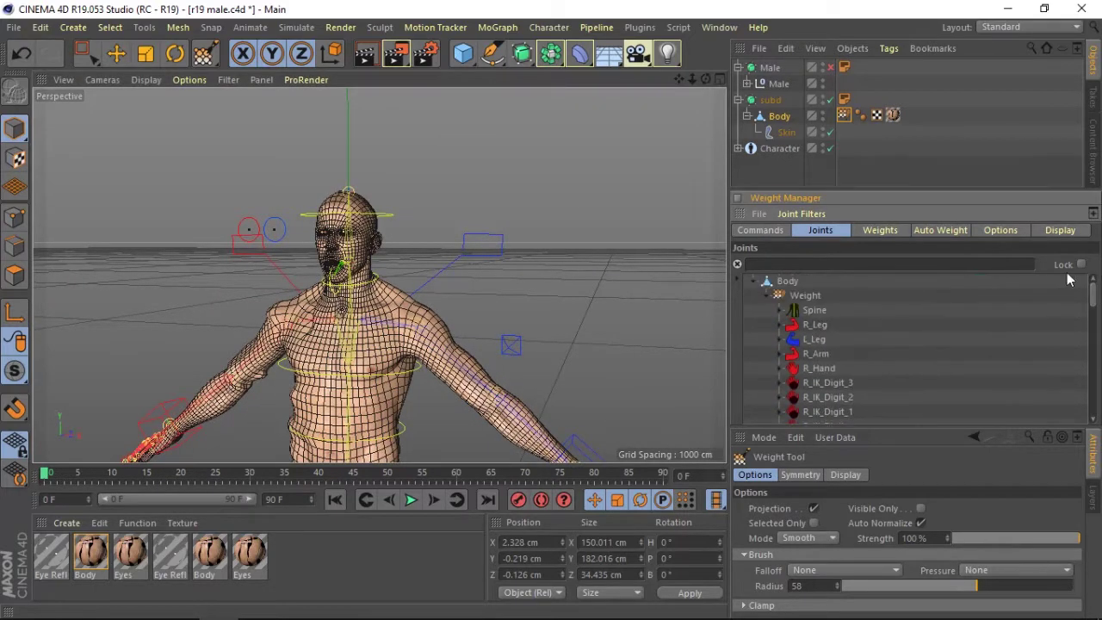
left_click(782, 325)
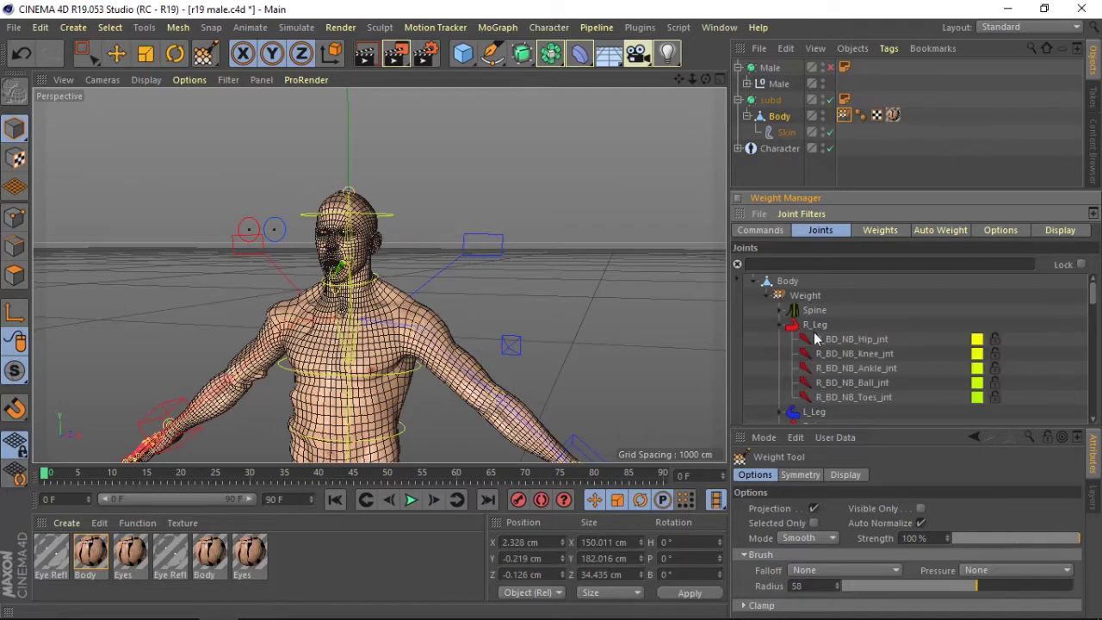
left_click(762, 231)
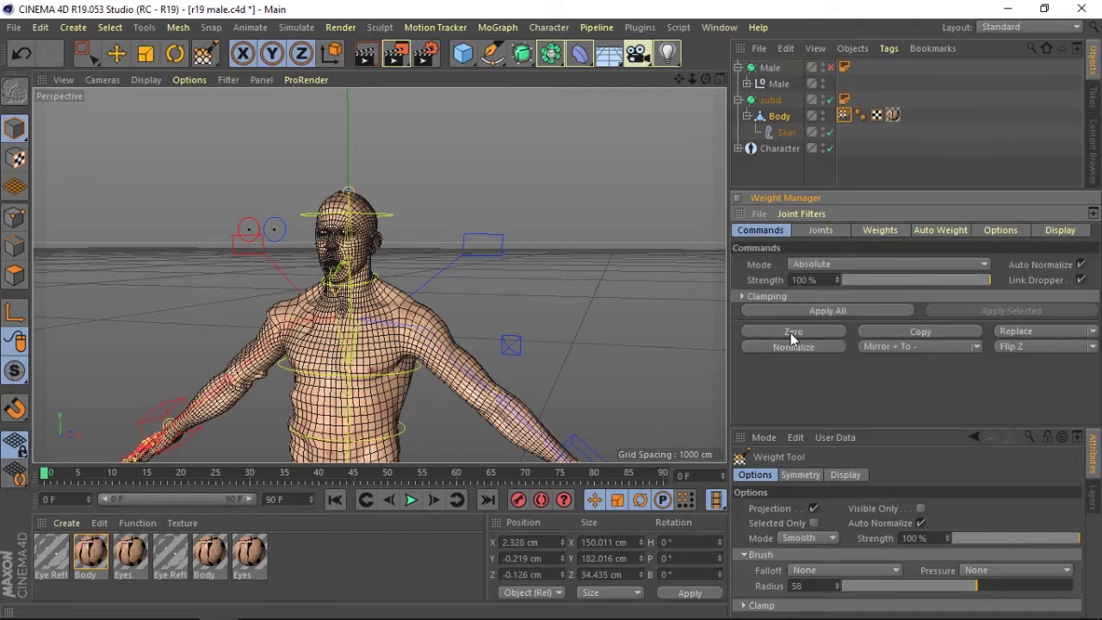
left_click(818, 230)
left_click(782, 325)
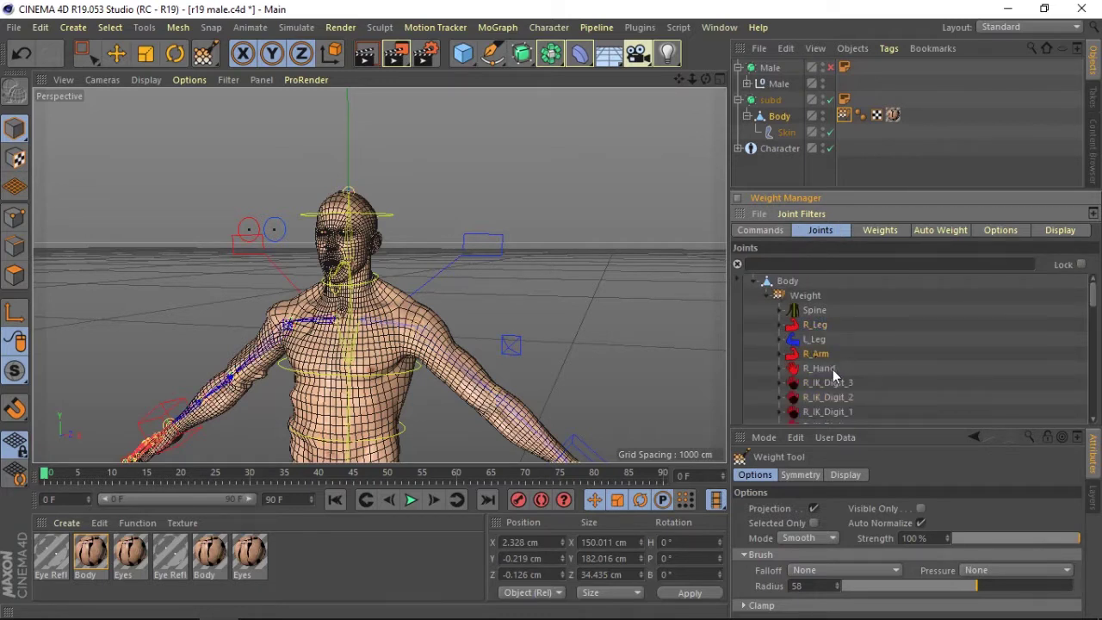
left_click_drag(1096, 306, 1095, 312)
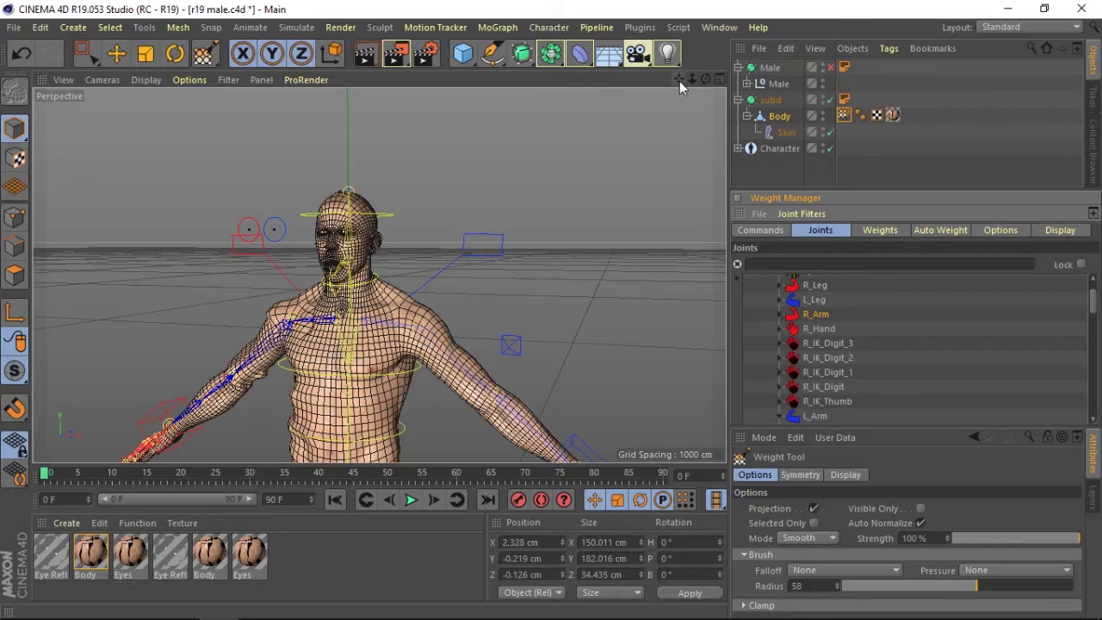
left_click_drag(679, 80, 684, 86)
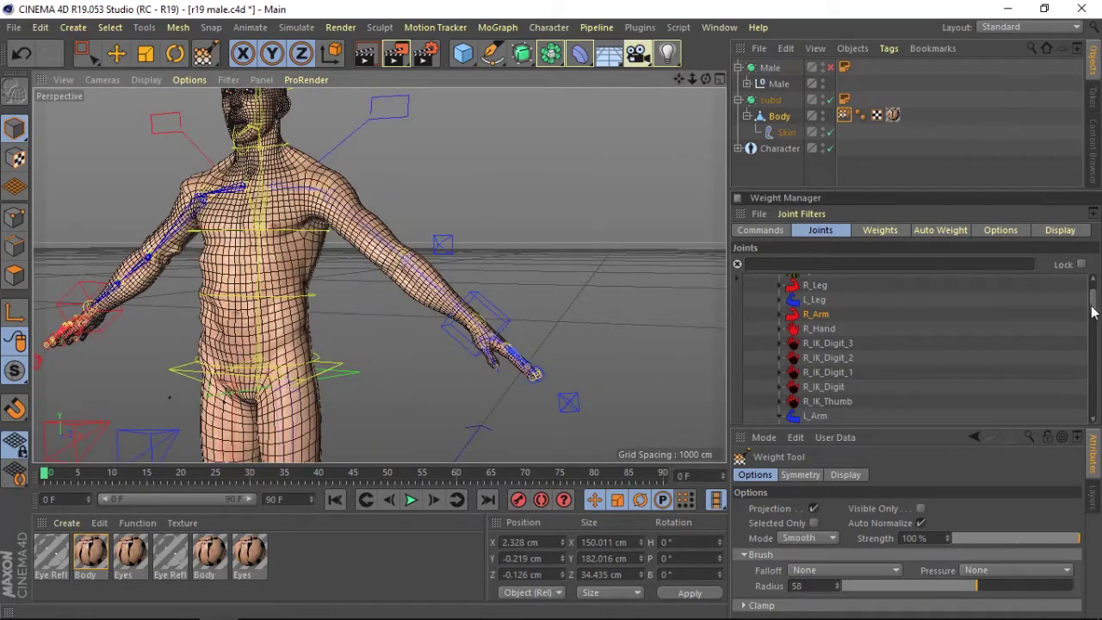
mouse_move(1092, 312)
left_mouse_down()
mouse_move(1090, 405)
mouse_move(1087, 348)
left_mouse_up()
- Collapse the L_Hand, L_IK_Digit_3, L_IK_Digit_2, L_IK_Digit_1 and L_IK_Thumb joint groups
scroll(882, 362, "up", 3)
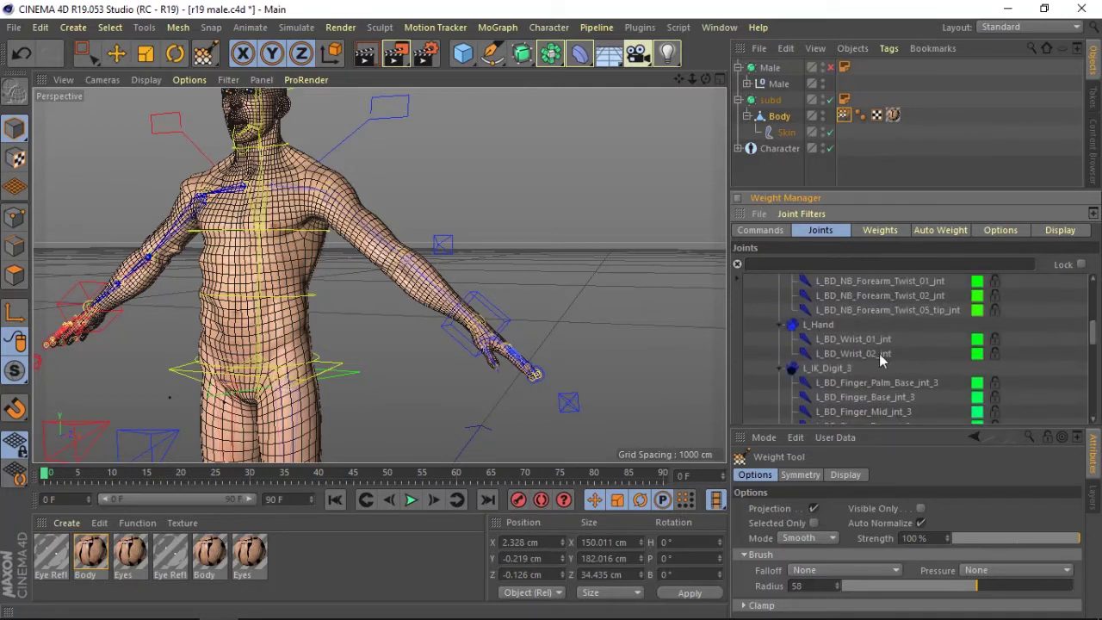
left_click(781, 327)
left_click(781, 340)
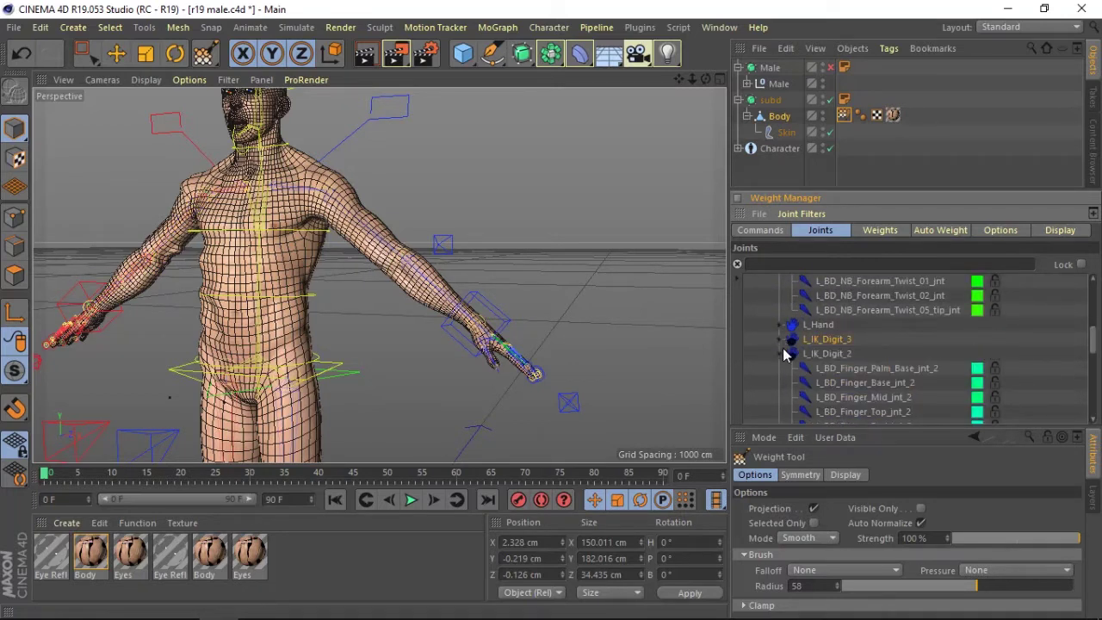
left_click(782, 354)
left_click(780, 369)
scroll(947, 353, "down", 2)
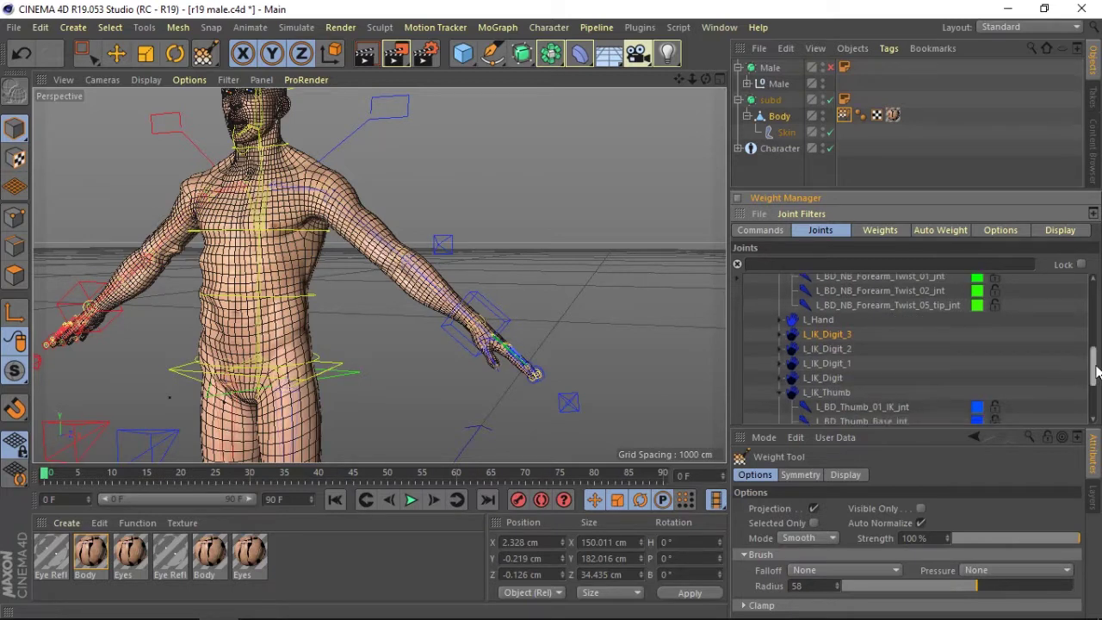
scroll(807, 347, "down", 2)
left_click(774, 327)
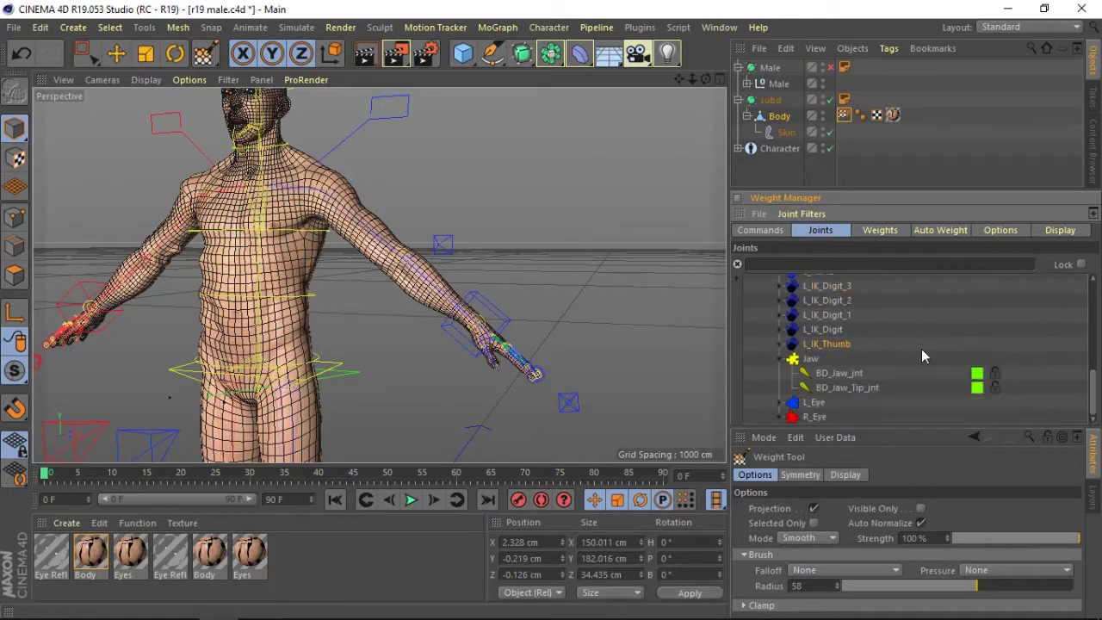
scroll(1096, 379, "up", 2)
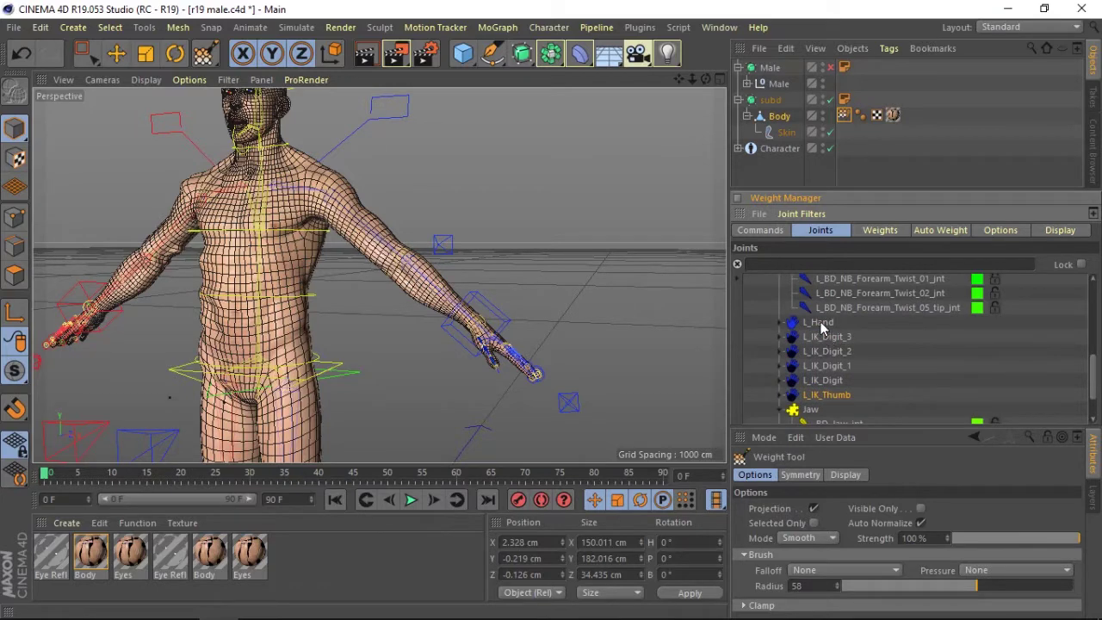
- Turn off subdivision and smooth the left finger weights with a 49% strength, radius 93 brush
left_click_drag(704, 80, 842, 107)
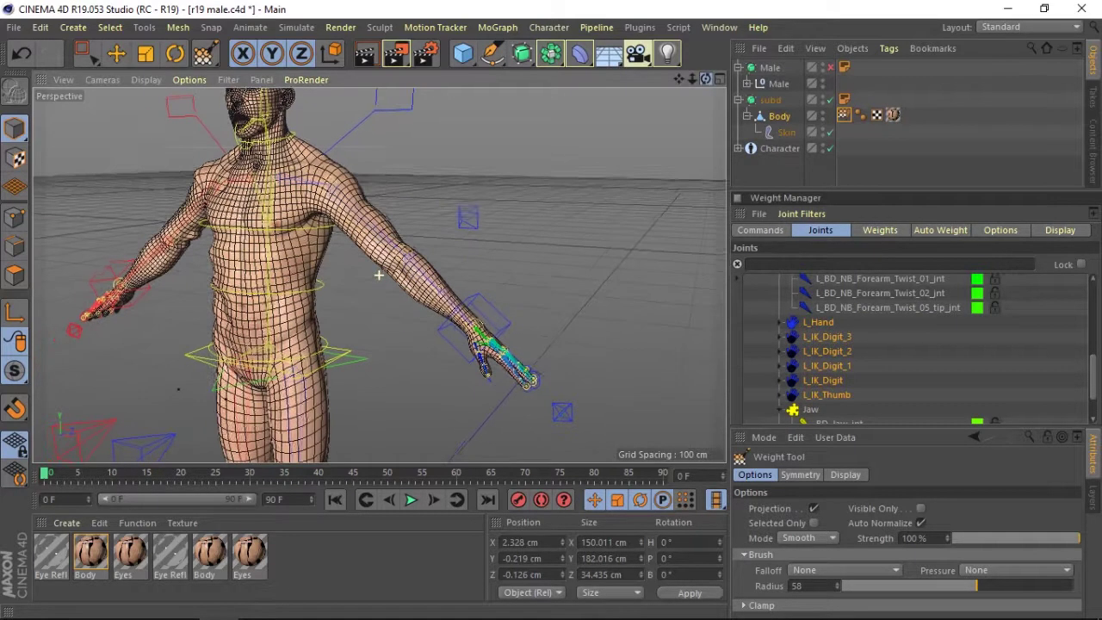
left_click(830, 101)
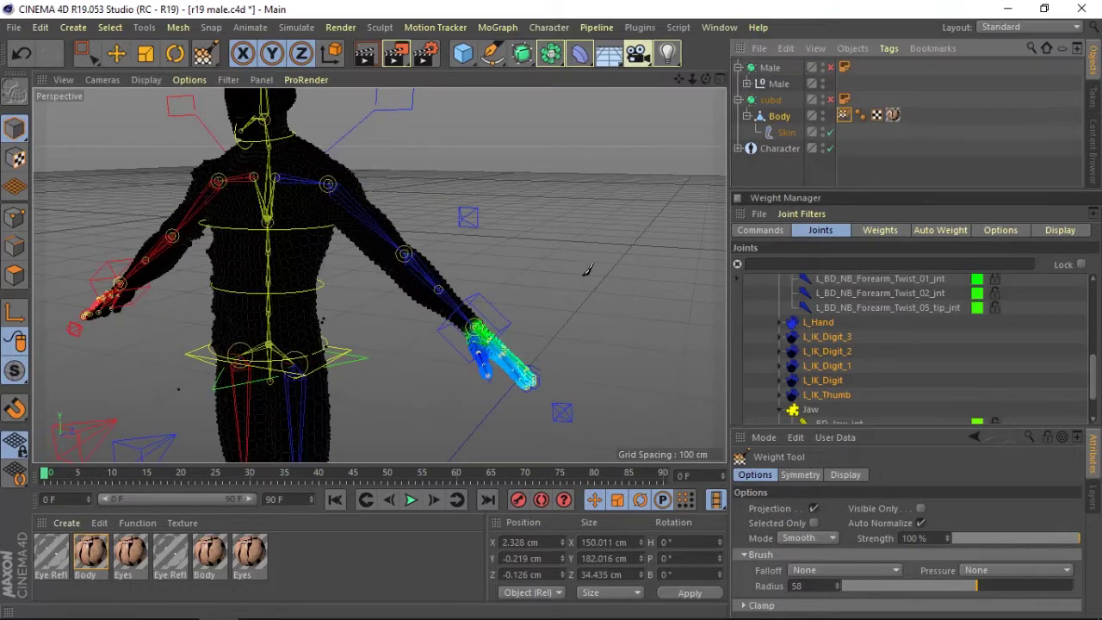
left_click_drag(512, 345, 529, 354)
left_click(1015, 539)
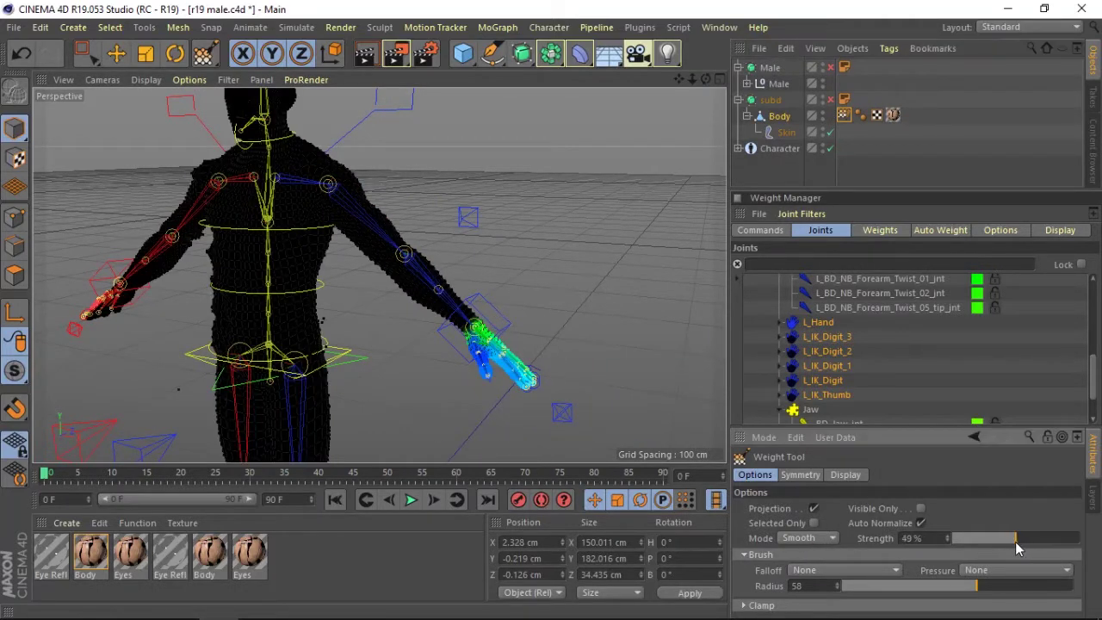
middle_click_drag(496, 340, 511, 339)
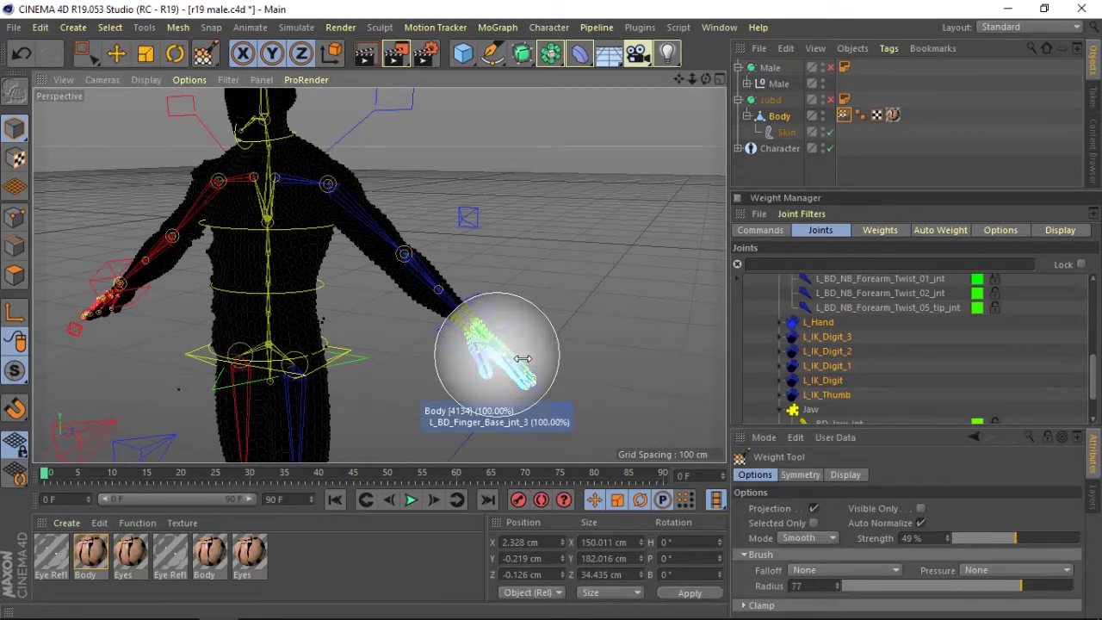
left_click(508, 341)
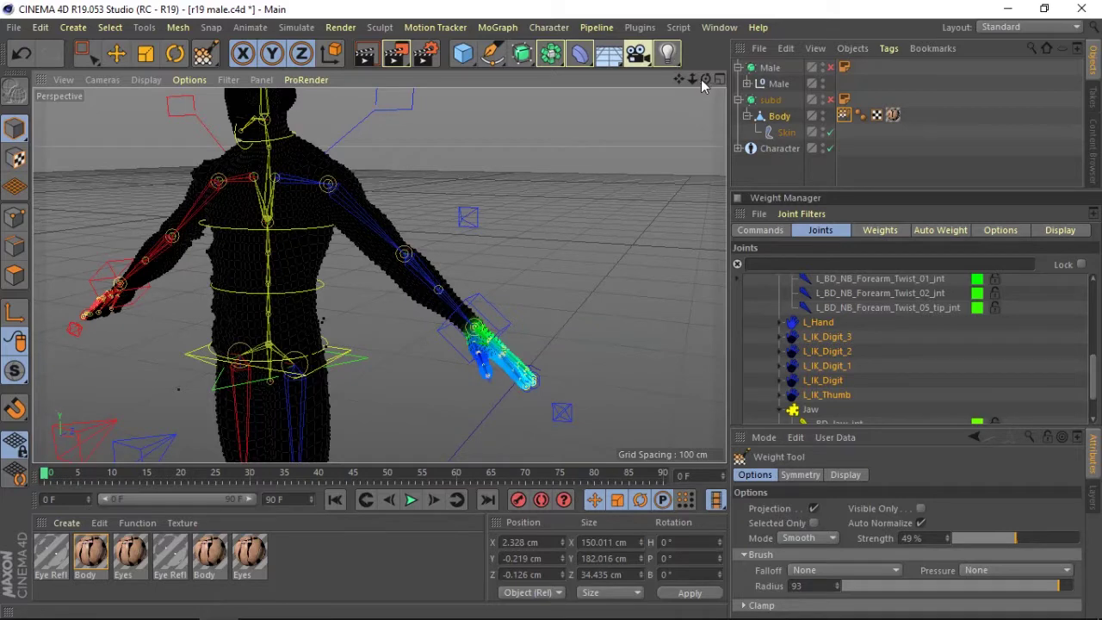
left_click_drag(704, 80, 204, 29)
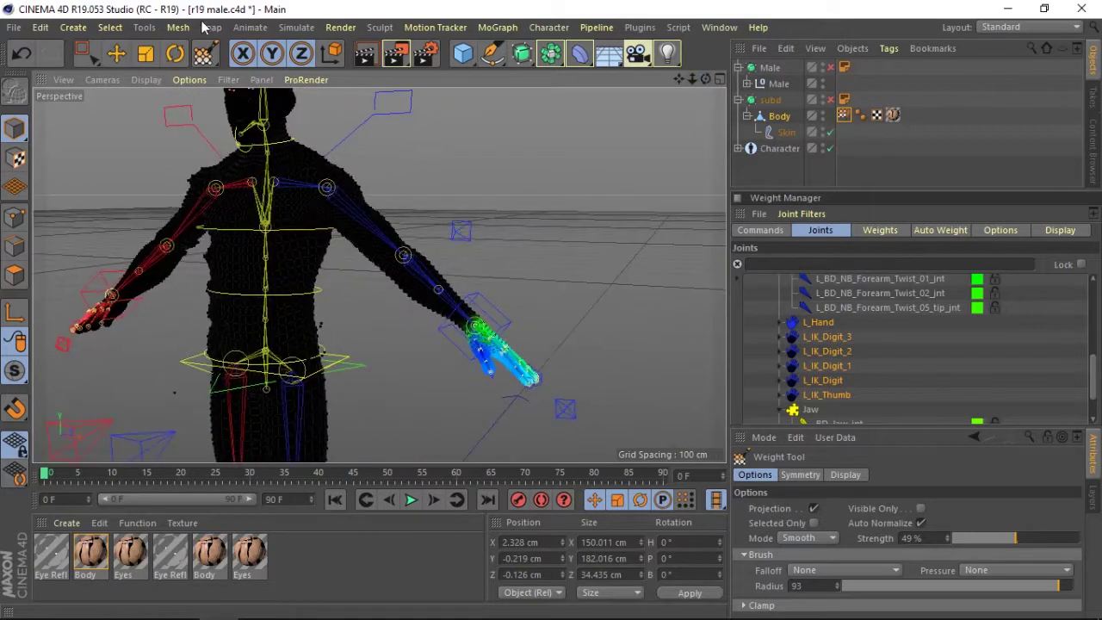
left_click(116, 53)
- Drag the L_IK_Arm hand controller to test the arm bend, then reopen the Body's Weight tag
left_click(517, 310)
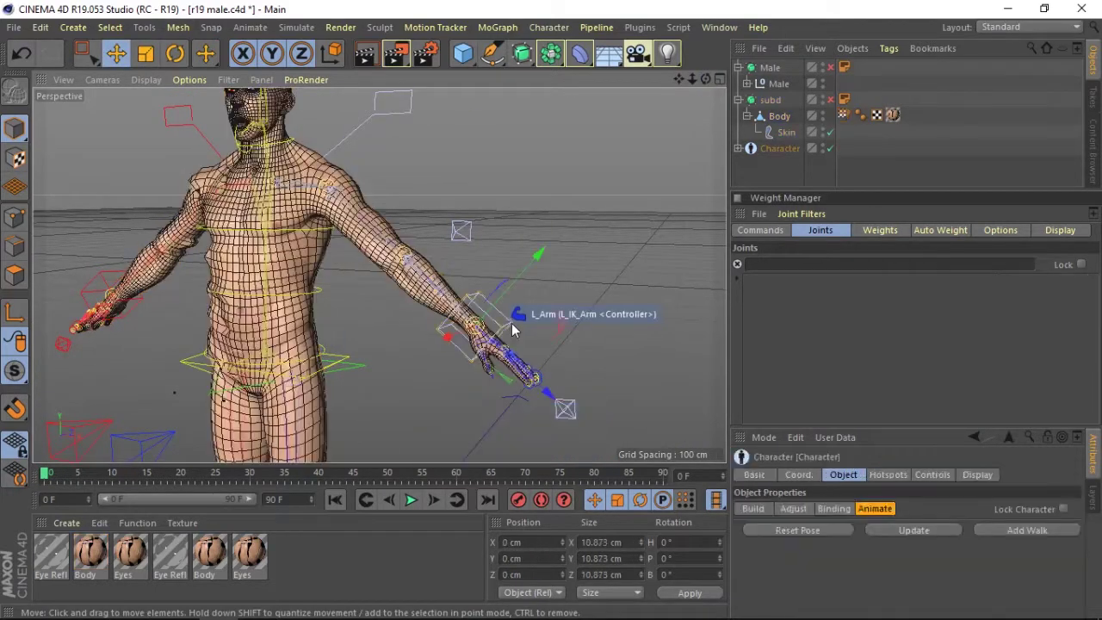
mouse_move(561, 326)
left_mouse_down()
mouse_move(580, 293)
mouse_move(486, 313)
mouse_move(482, 294)
mouse_move(560, 358)
mouse_move(459, 303)
mouse_move(577, 363)
mouse_move(452, 331)
mouse_move(457, 344)
left_mouse_up()
left_click_drag(706, 79, 560, 103)
mouse_move(327, 370)
left_mouse_down()
mouse_move(307, 374)
mouse_move(301, 313)
mouse_move(217, 275)
mouse_move(222, 202)
mouse_move(369, 351)
mouse_move(355, 283)
mouse_move(283, 340)
mouse_move(220, 309)
mouse_move(245, 310)
mouse_move(220, 307)
left_mouse_up()
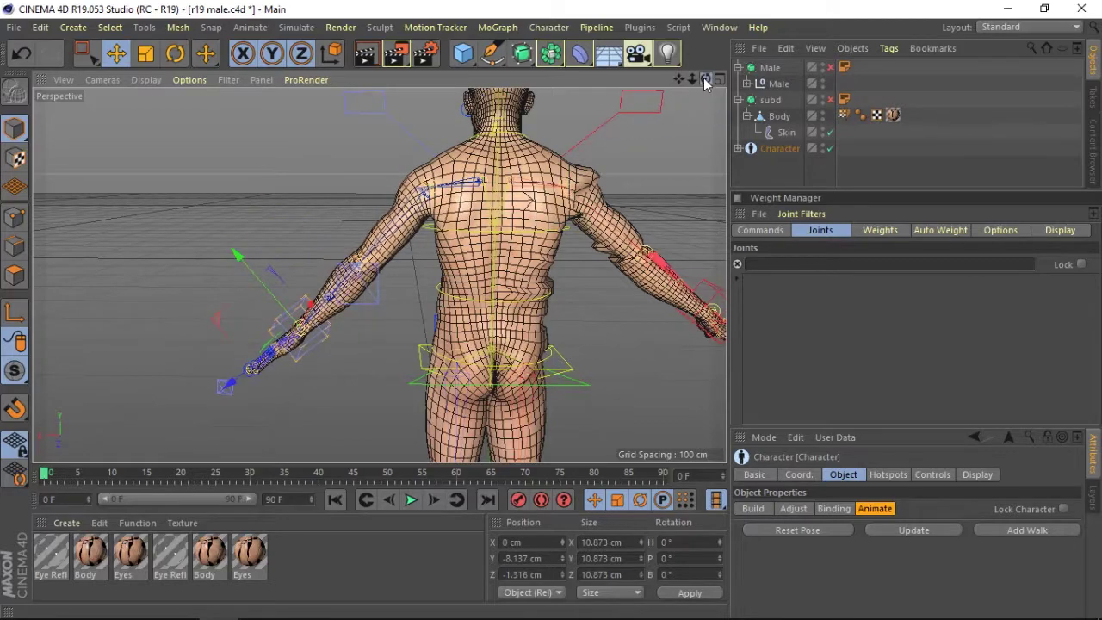
mouse_move(691, 78)
left_mouse_down()
mouse_move(379, 274)
mouse_move(685, 76)
mouse_move(676, 83)
mouse_move(681, 75)
mouse_move(838, 365)
left_mouse_up()
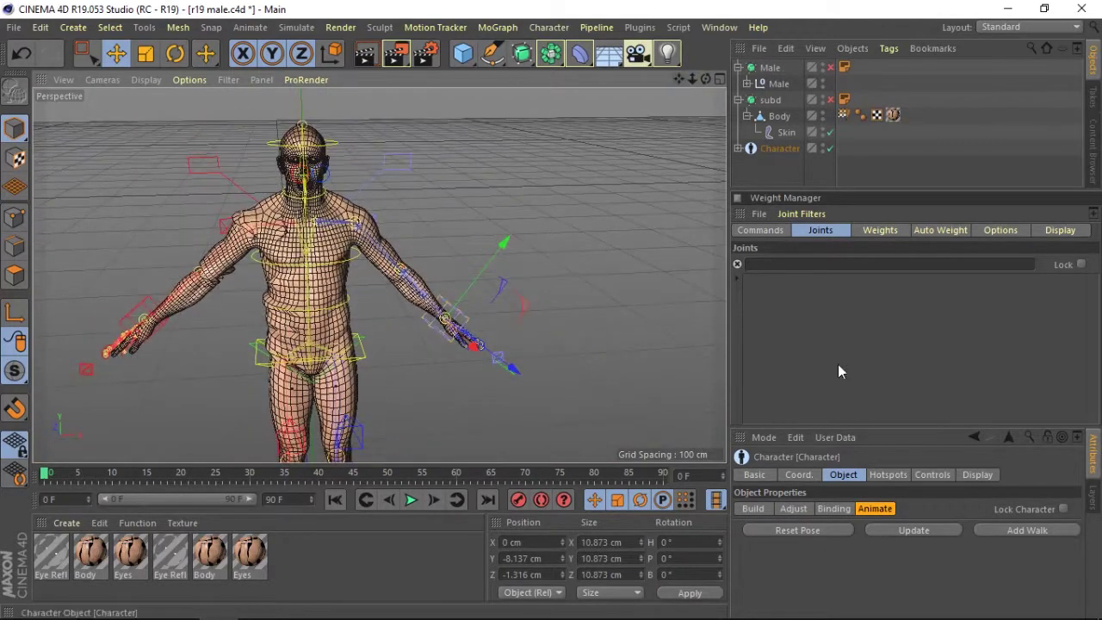
double_click(844, 115)
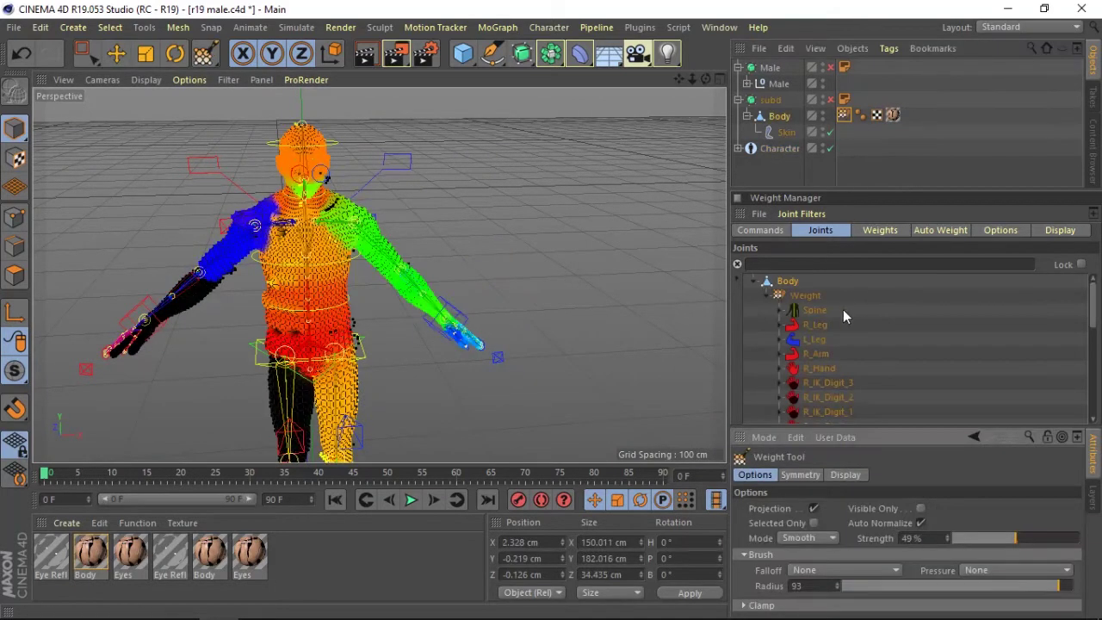
- Select the R_Arm joints and zero out their weights
left_click(813, 341)
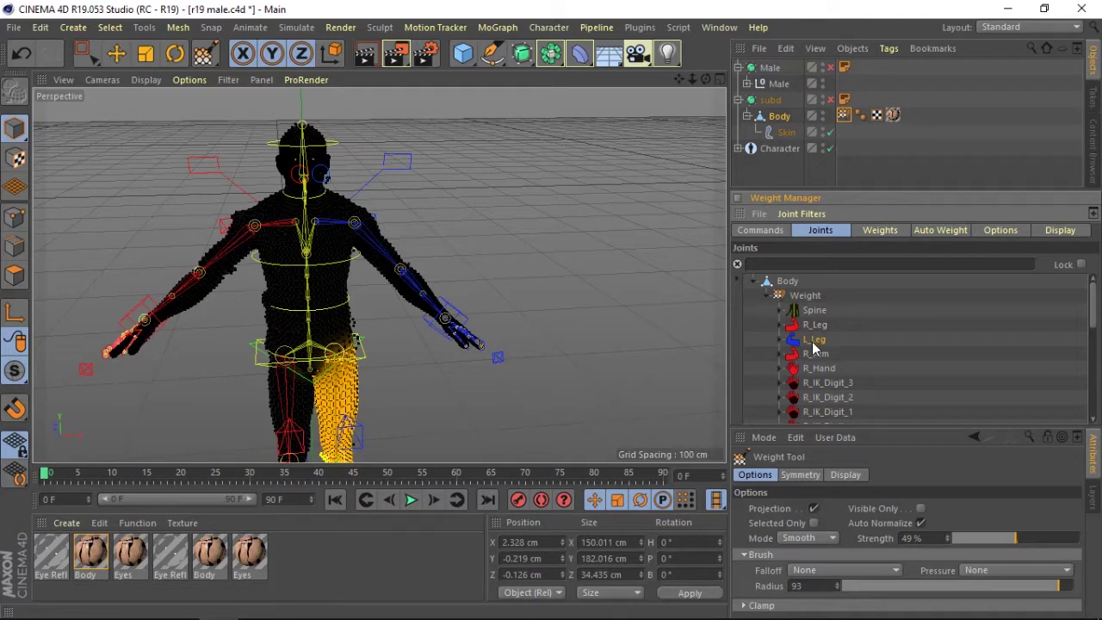
left_click(814, 354)
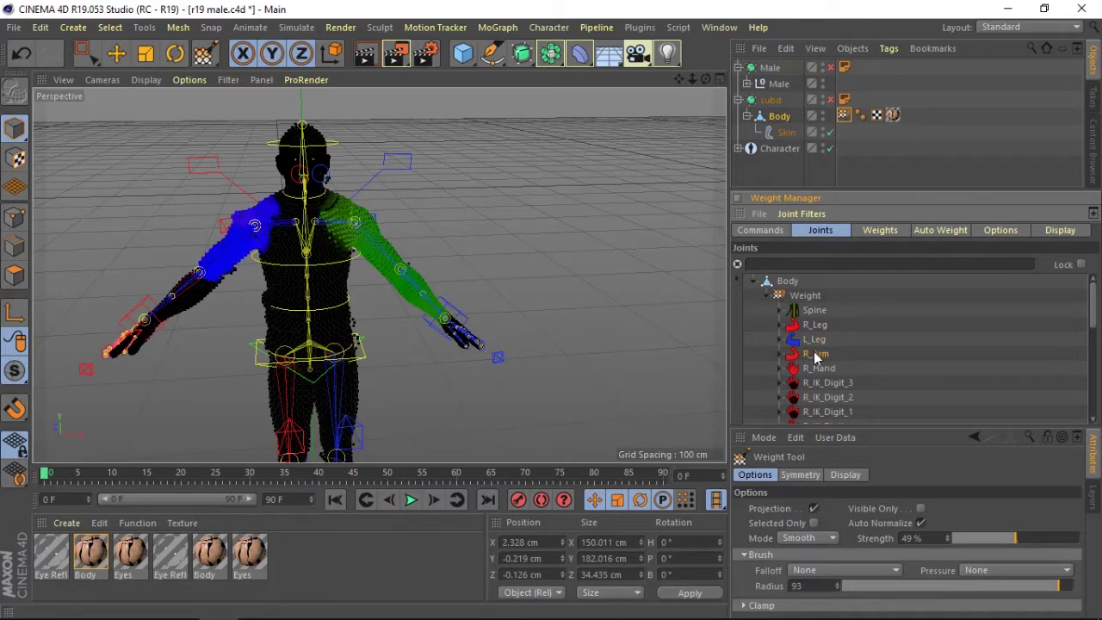
scroll(1096, 310, "down", 3)
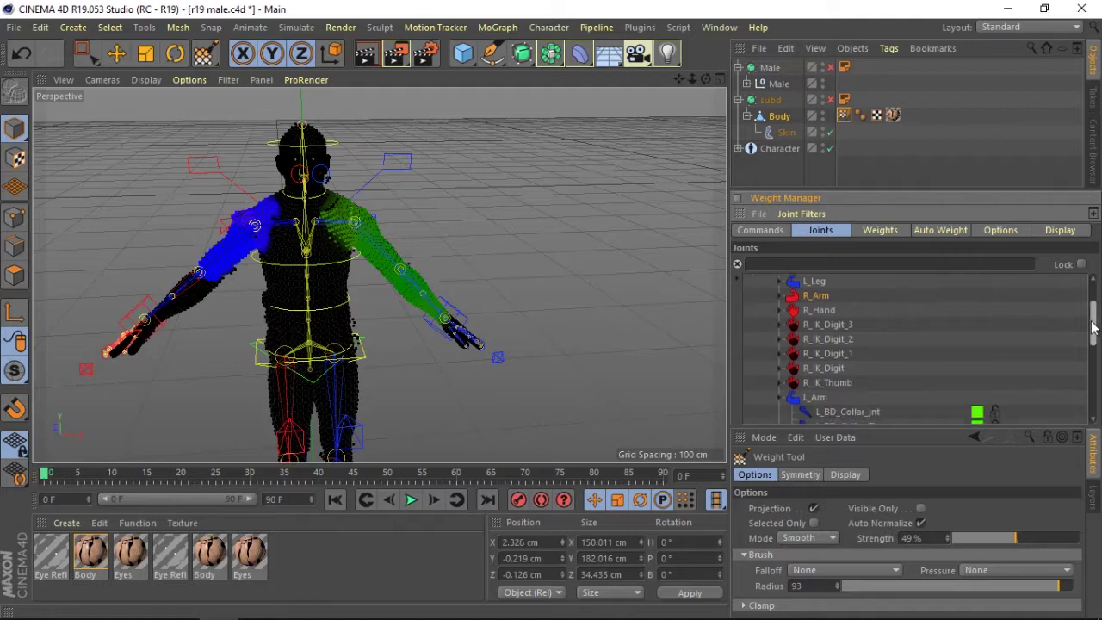
left_click(760, 230)
left_click(792, 331)
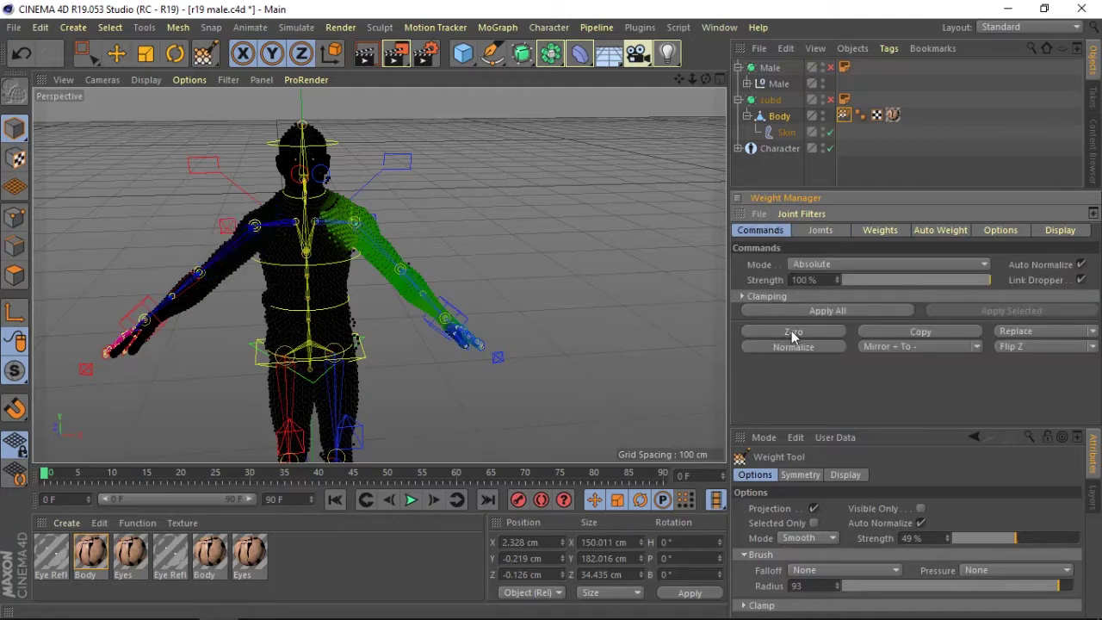
left_click(819, 231)
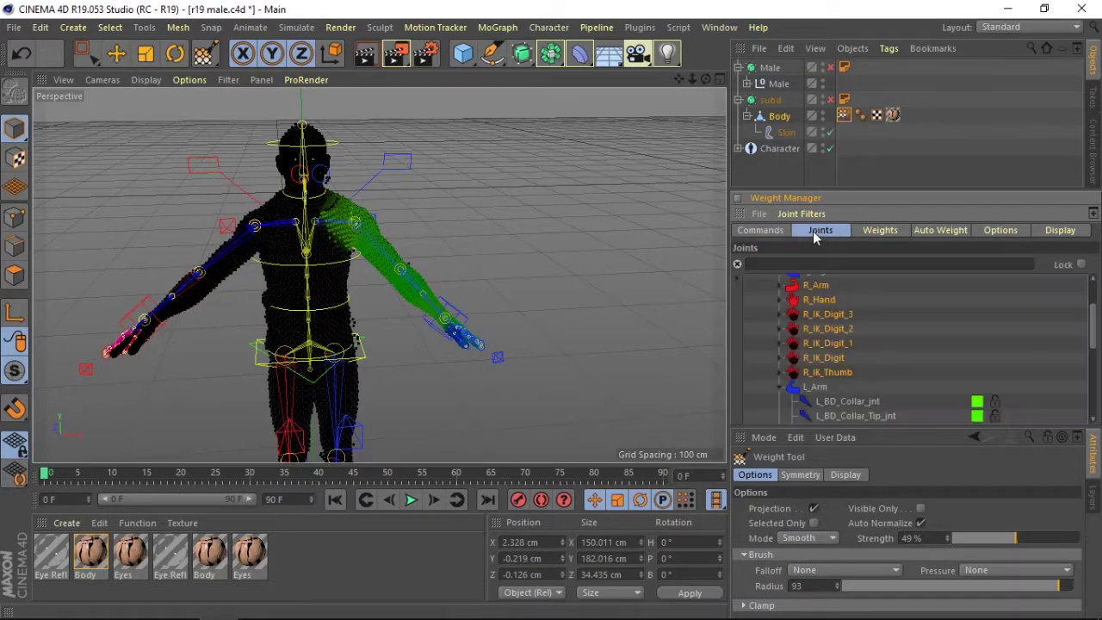
- Collapse L_Arm, expand and select the L_Leg joints, and orbit to view the legs
left_click(777, 387)
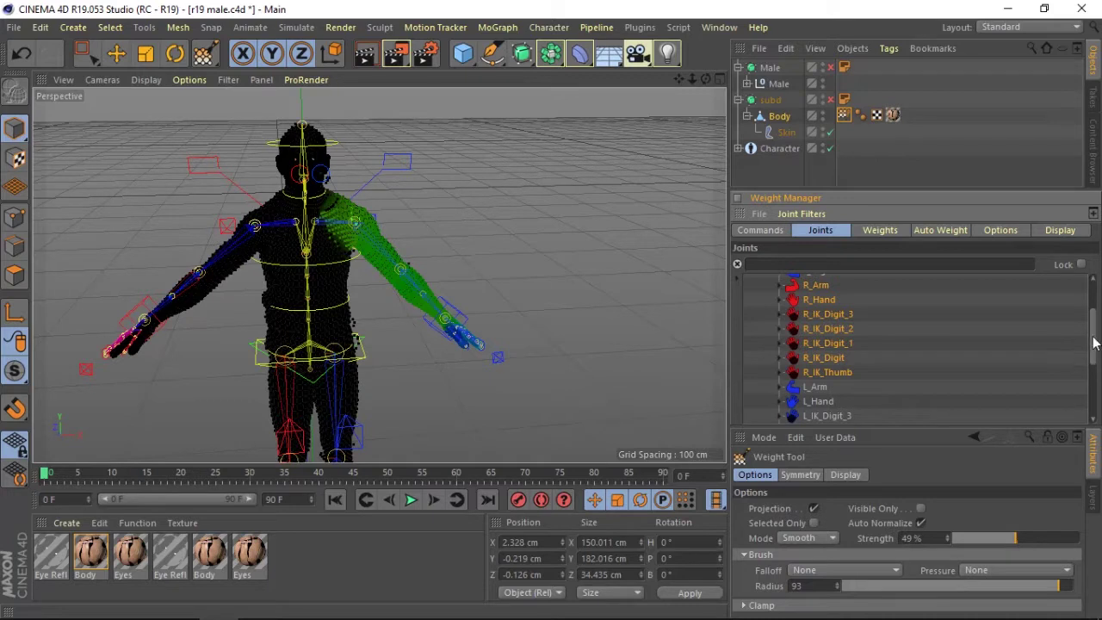
left_click_drag(1094, 344, 1097, 308)
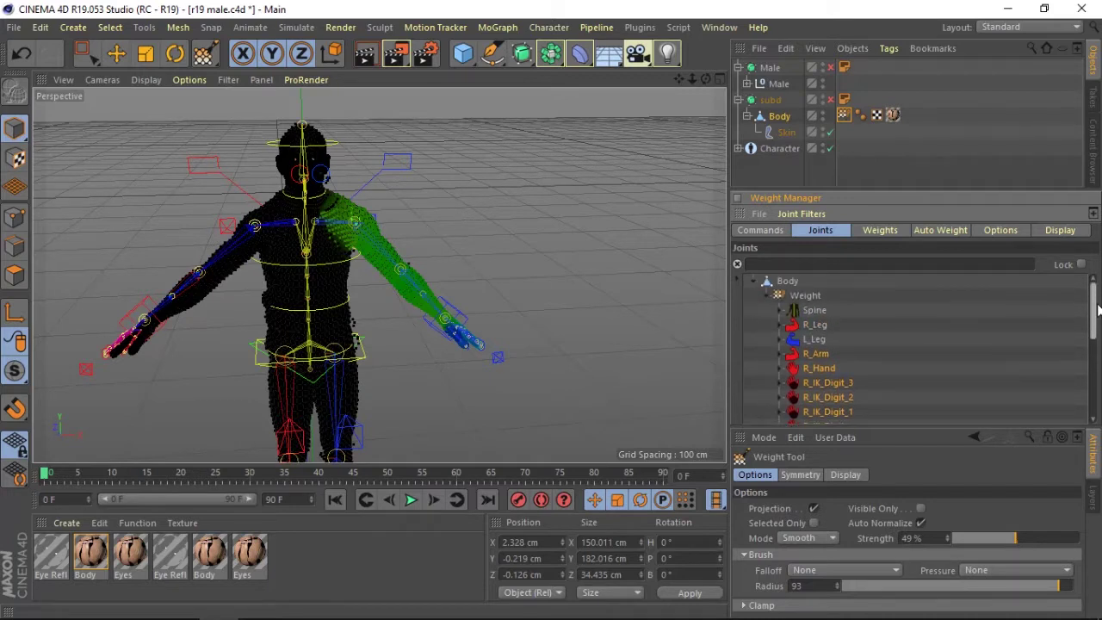
left_click(783, 343)
scroll(1088, 299, "down", 3)
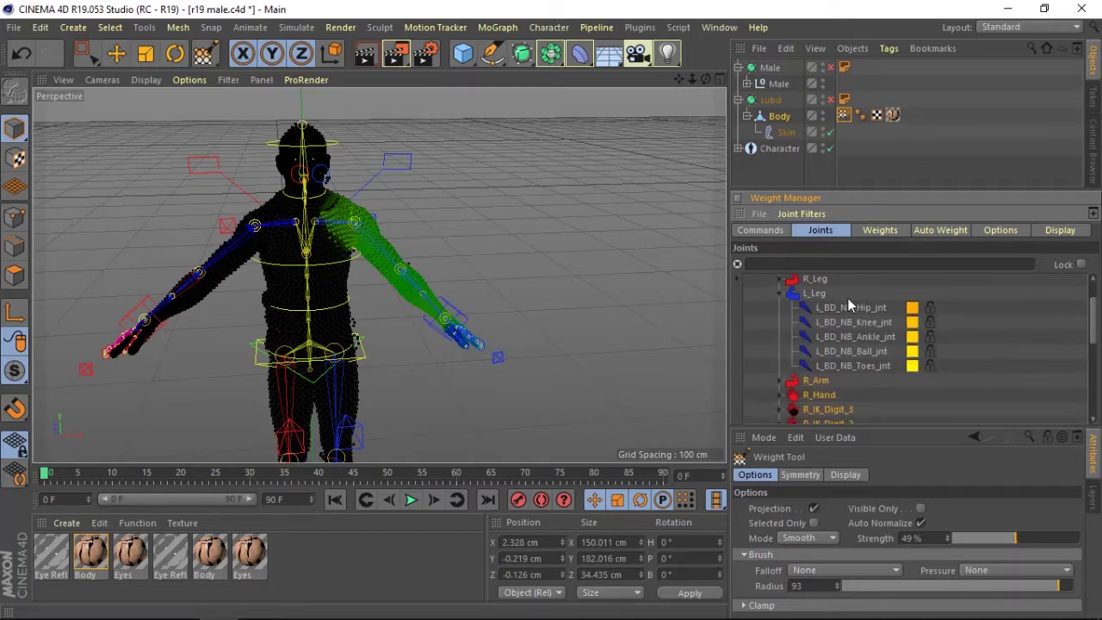
left_click(819, 296)
left_click(761, 230)
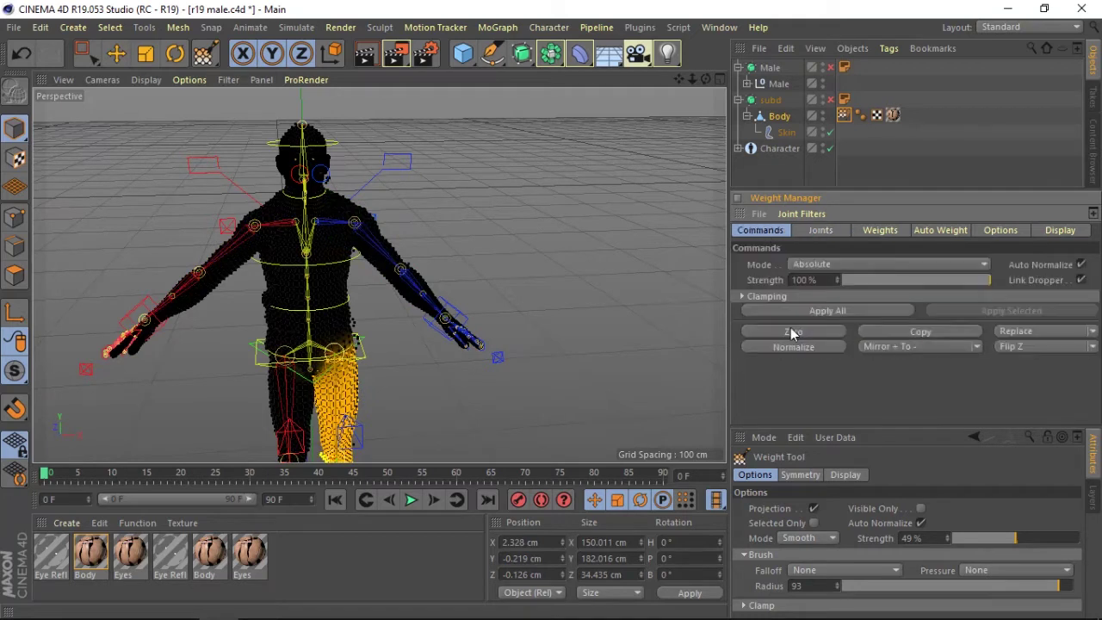
left_click(823, 231)
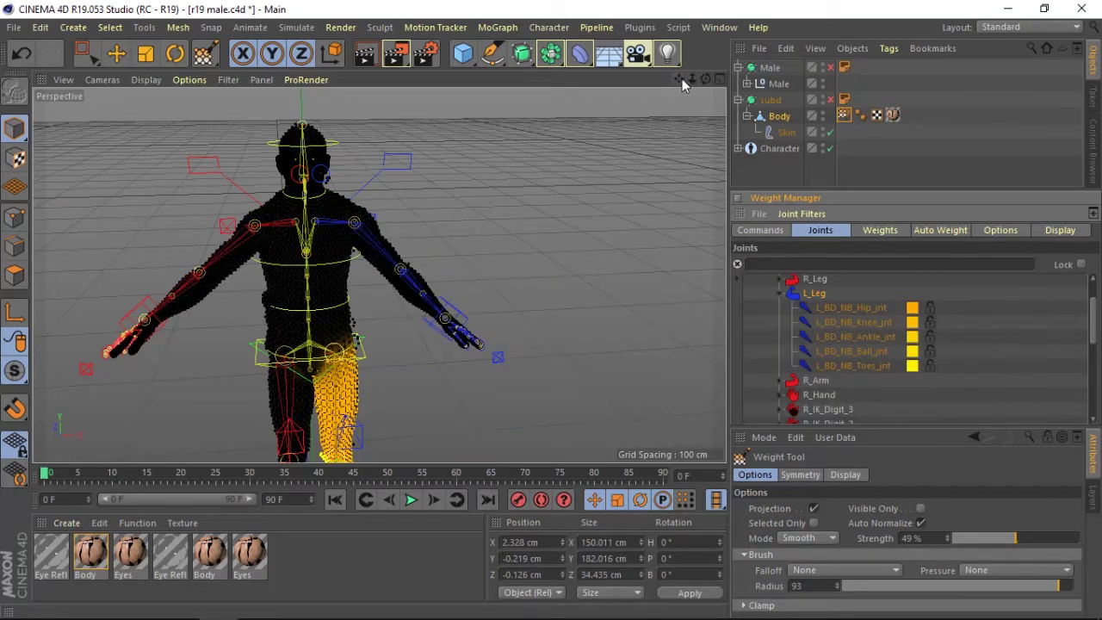
mouse_move(683, 84)
left_mouse_down()
mouse_move(380, 276)
mouse_move(866, 265)
left_mouse_up()
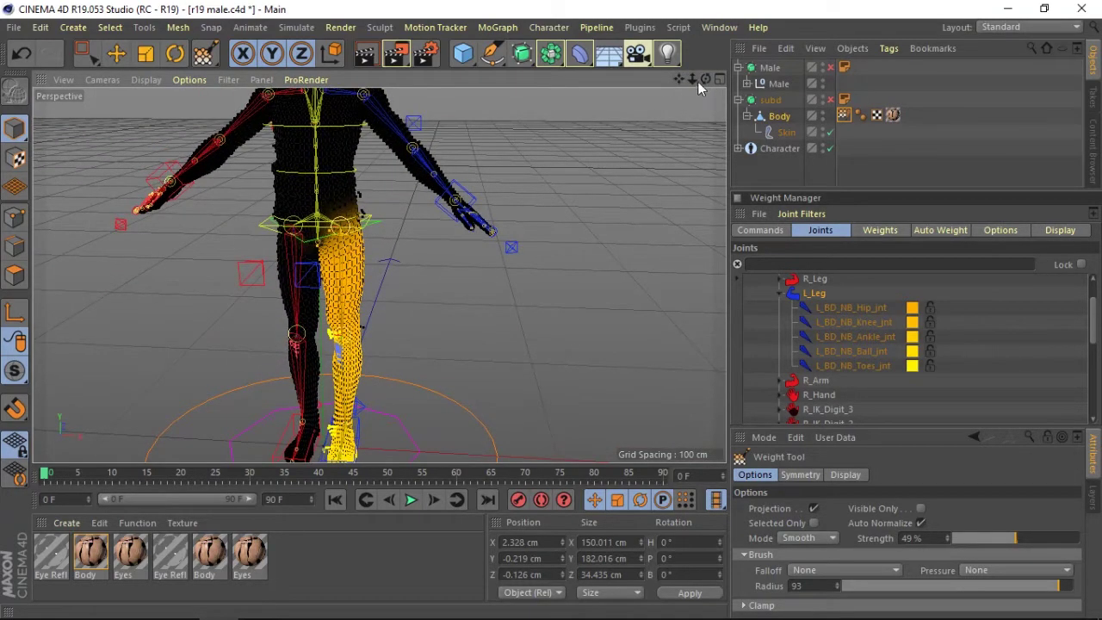
left_click_drag(699, 84, 637, 88)
left_click_drag(379, 275, 379, 275, "alt")
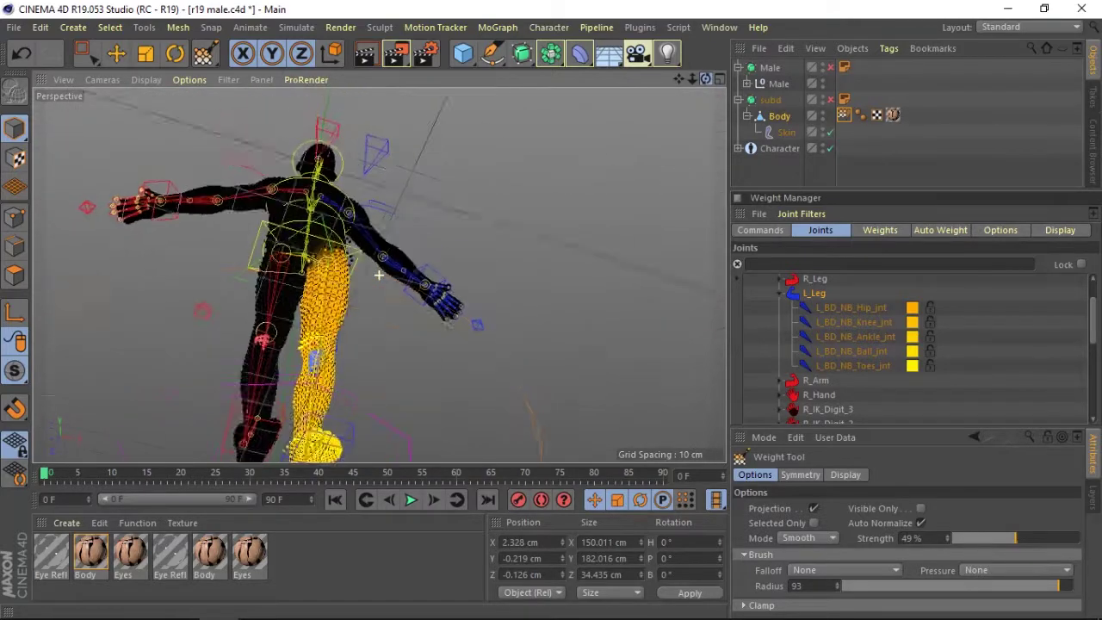
- Copy the weights of all five L_Leg joints
left_click(806, 278)
left_click(772, 231)
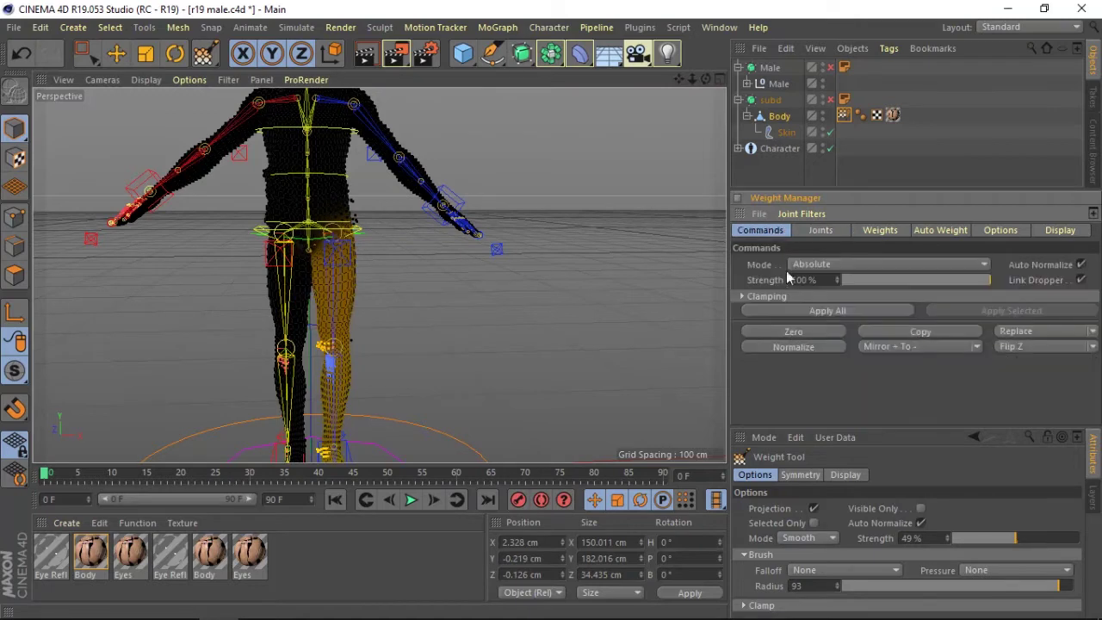
left_click(792, 332)
left_click(819, 231)
left_click(821, 304)
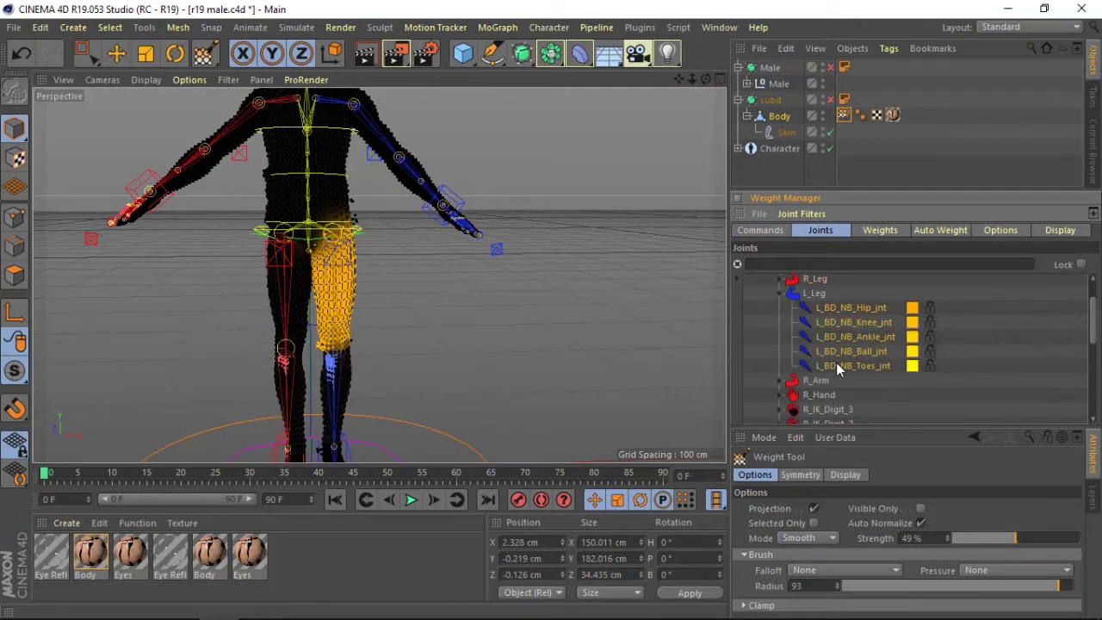
left_click(842, 366, "shift")
right_click(836, 338)
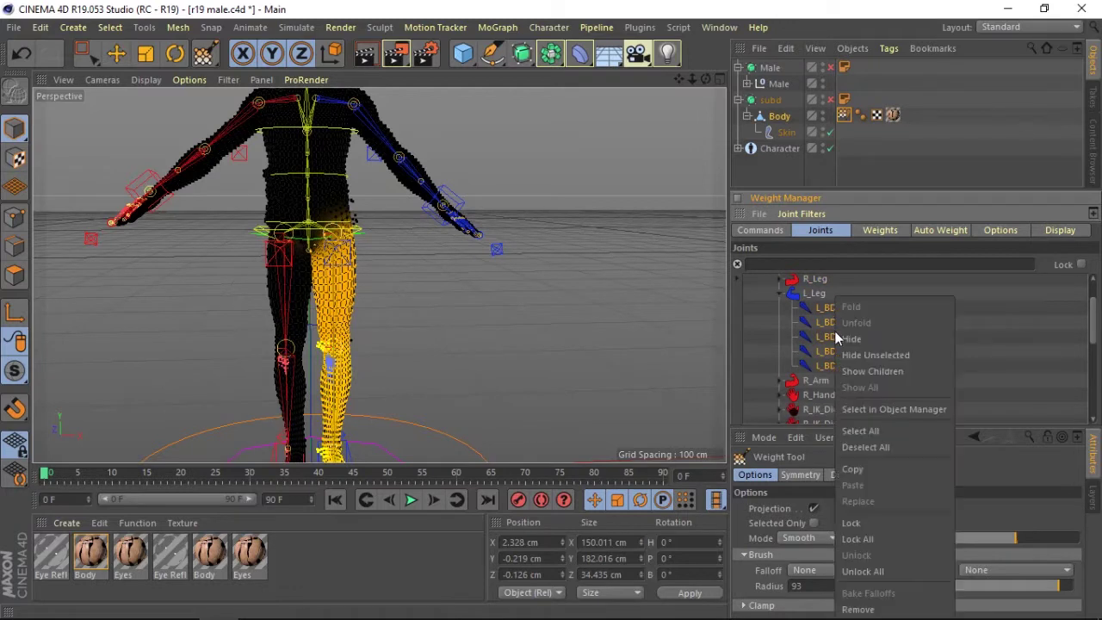
left_click(853, 468)
left_click(779, 232)
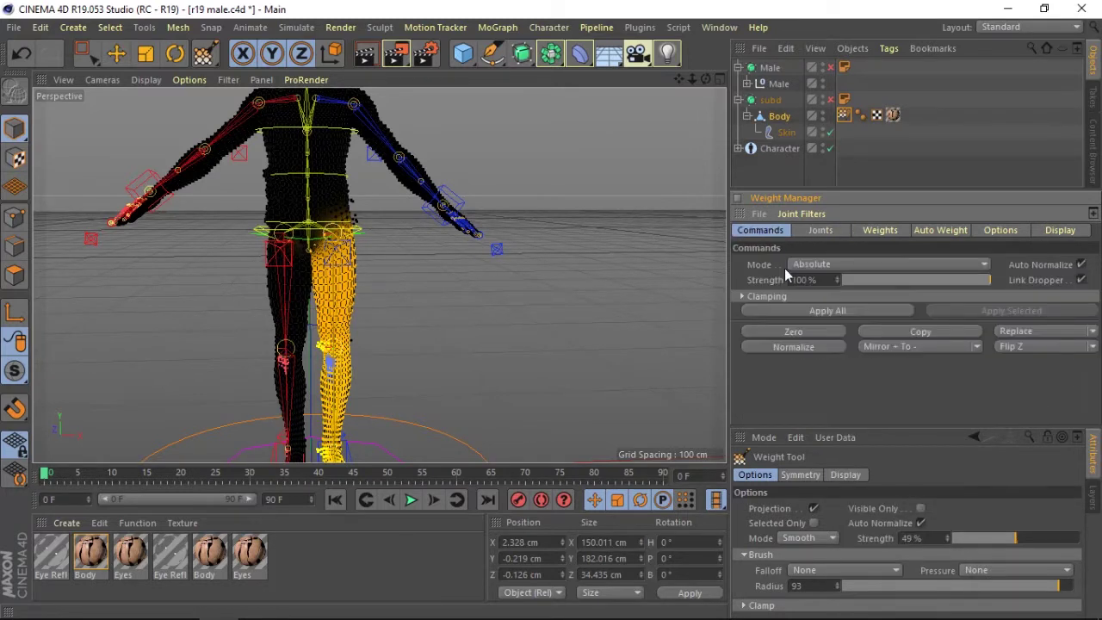
left_click(922, 333)
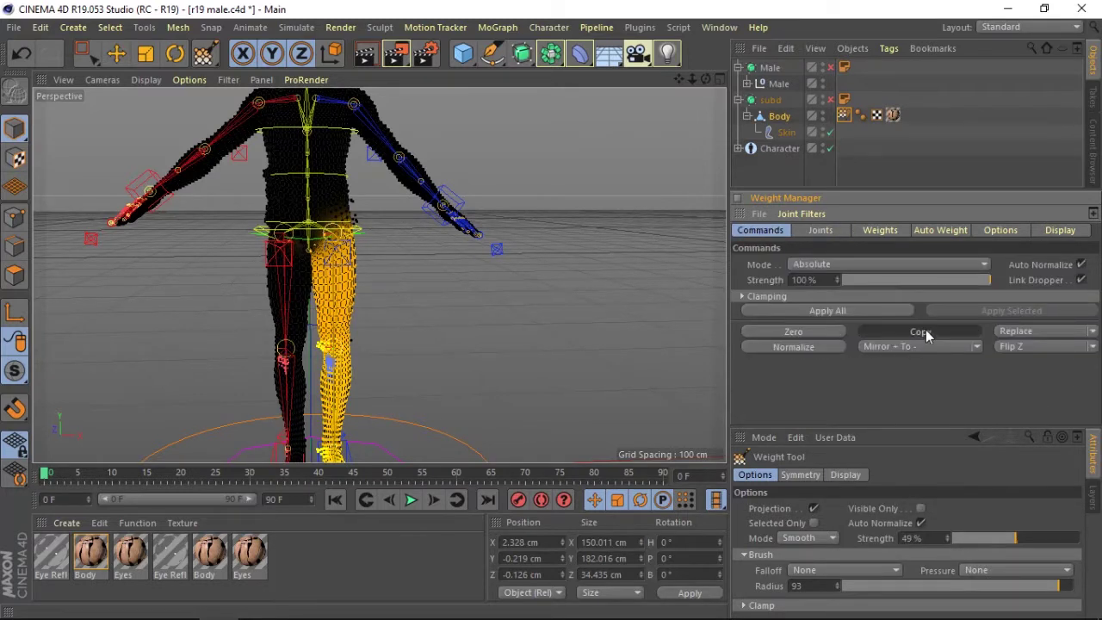
left_click(819, 230)
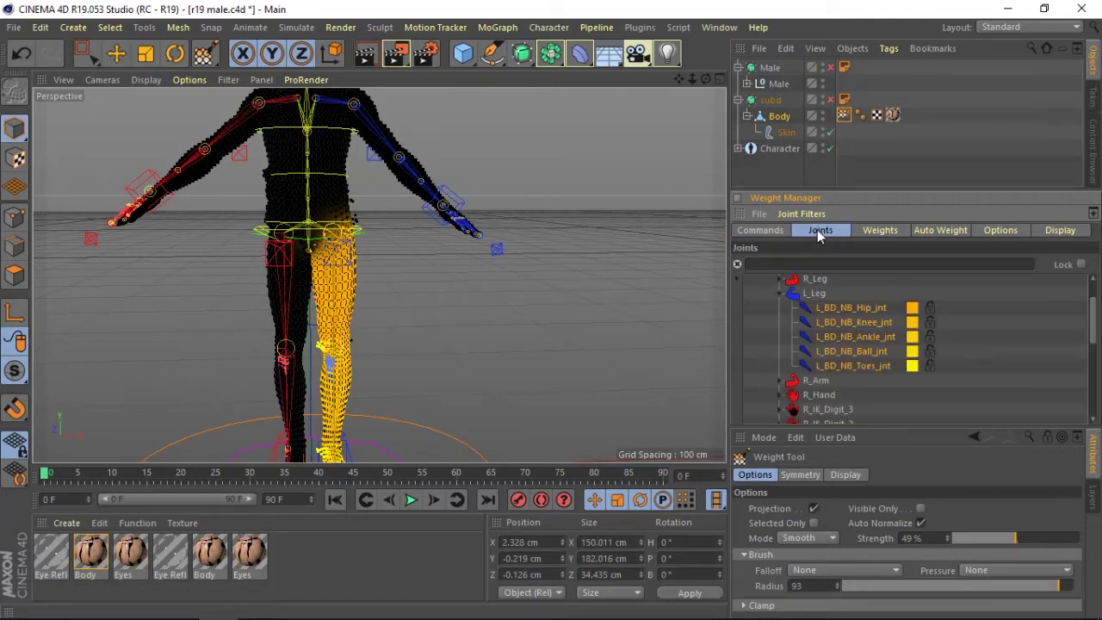
- Select the five R_Leg joints and replace their weights with the copied left-leg weights
left_click(782, 293)
left_click(779, 281)
left_click(823, 298)
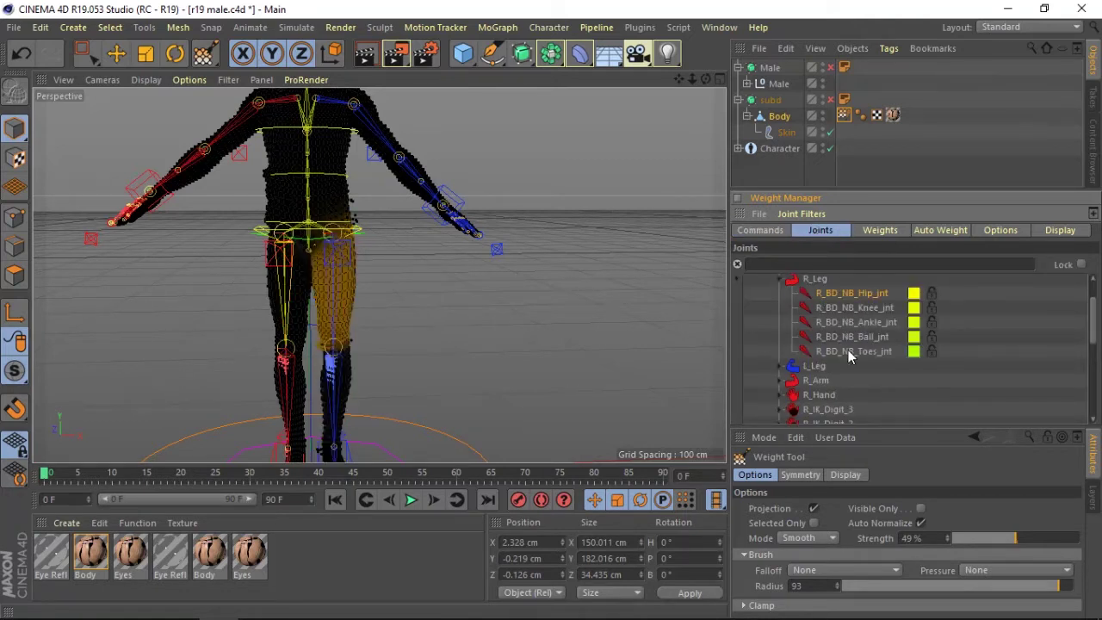
left_click(844, 351, "shift")
right_click(842, 355)
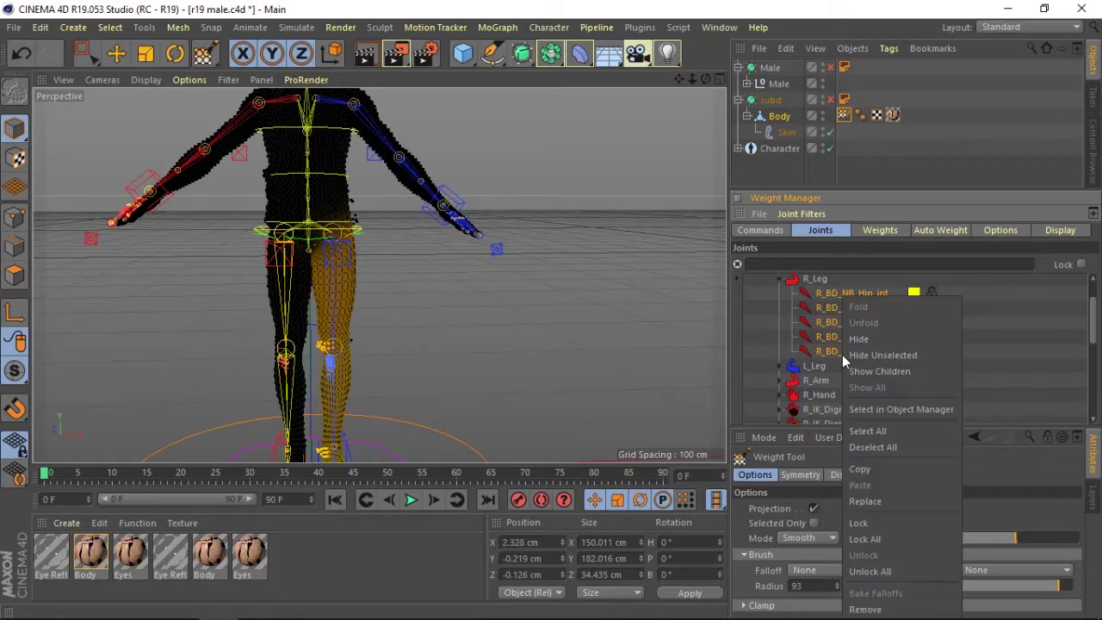
left_click(879, 506)
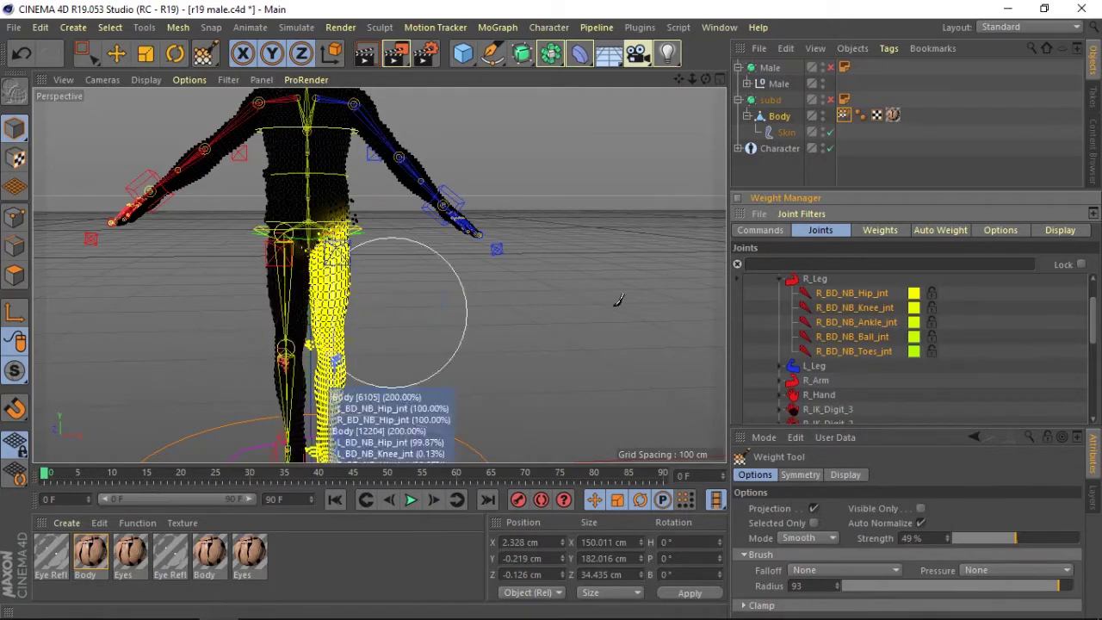
- Set the flip axis to Flip X and mirror the pasted leg weights
left_click(779, 231)
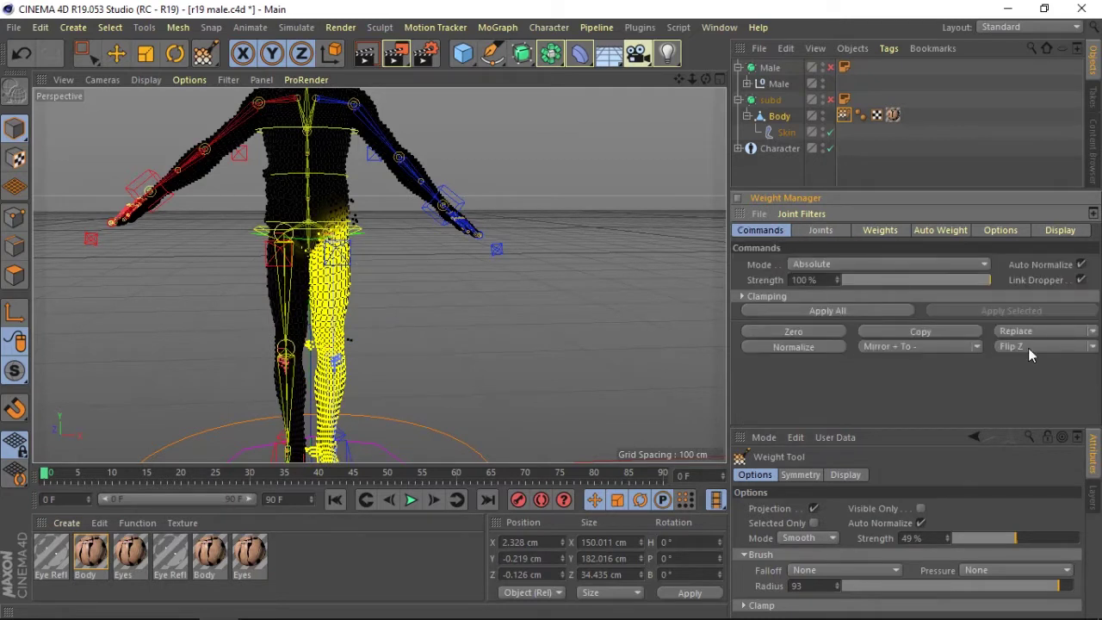
left_click(1087, 347)
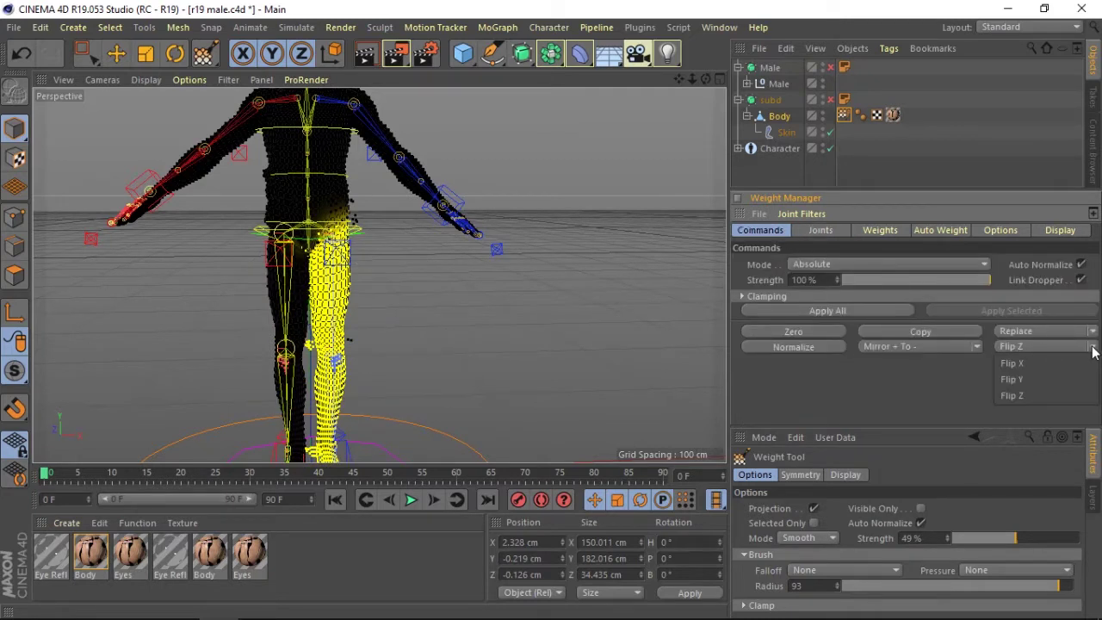
left_click(1027, 365)
left_click(1022, 349)
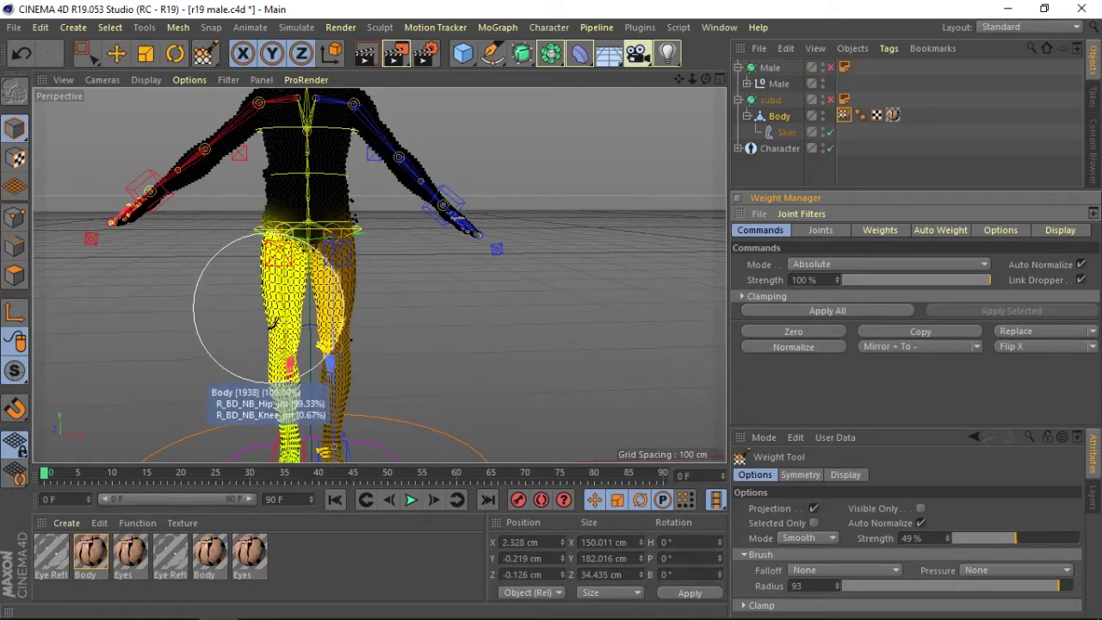
- Lift the right leg and left foot with their IK controllers, then reset the character pose
left_click(116, 53)
left_click(687, 90)
mouse_move(692, 79)
left_mouse_down()
mouse_move(376, 275)
mouse_move(397, 381)
left_mouse_up()
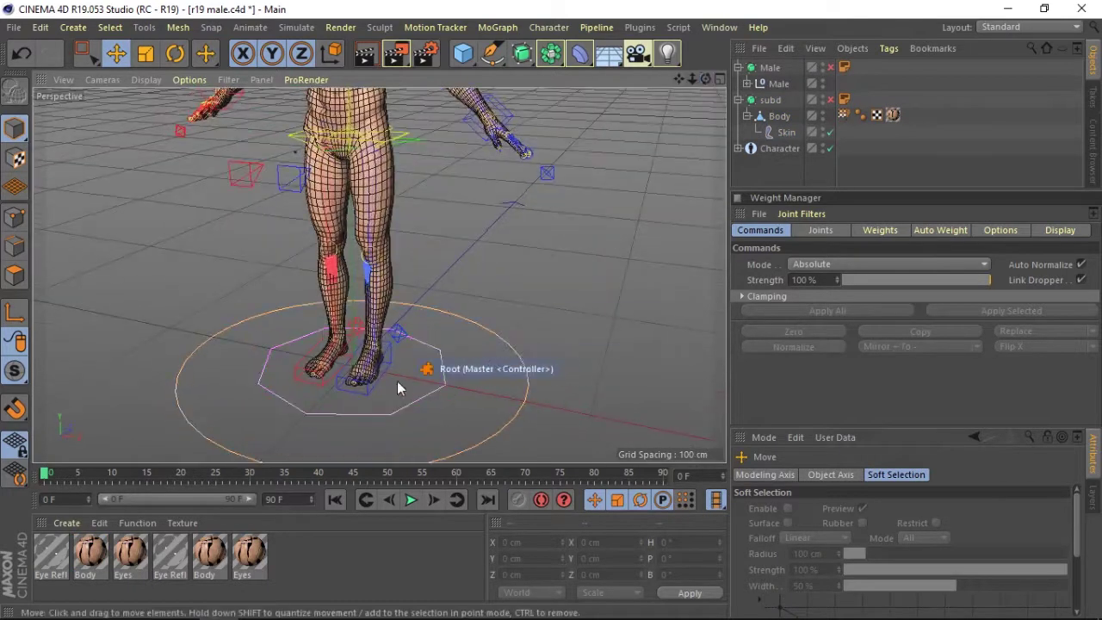
left_click(318, 376)
mouse_move(318, 375)
left_mouse_down()
mouse_move(280, 239)
mouse_move(340, 224)
mouse_move(317, 236)
left_mouse_up()
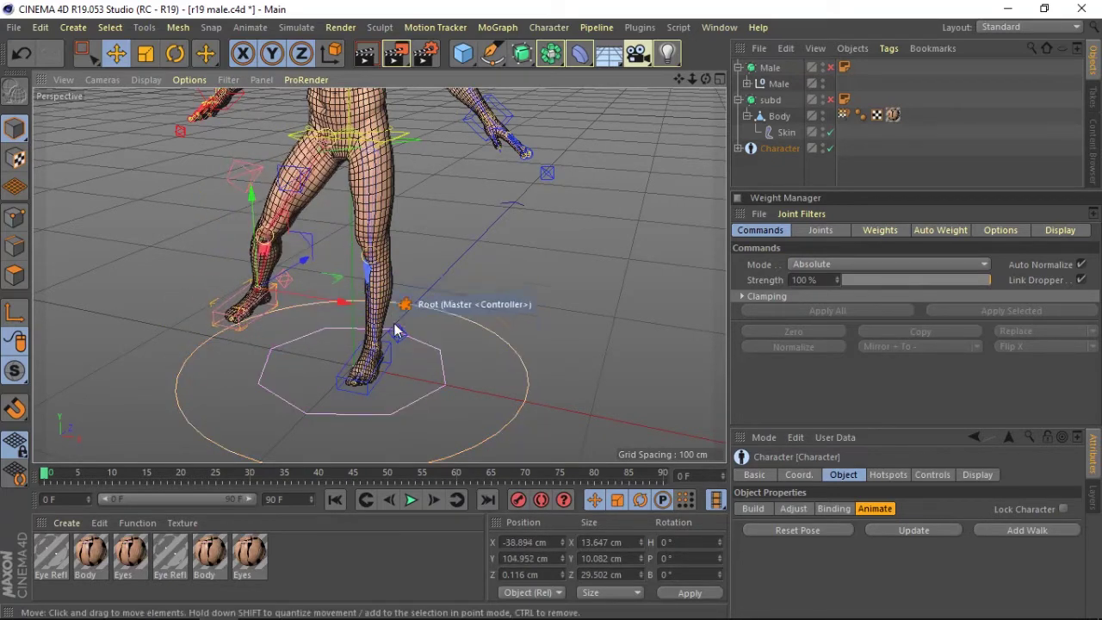
left_click_drag(392, 351, 536, 281)
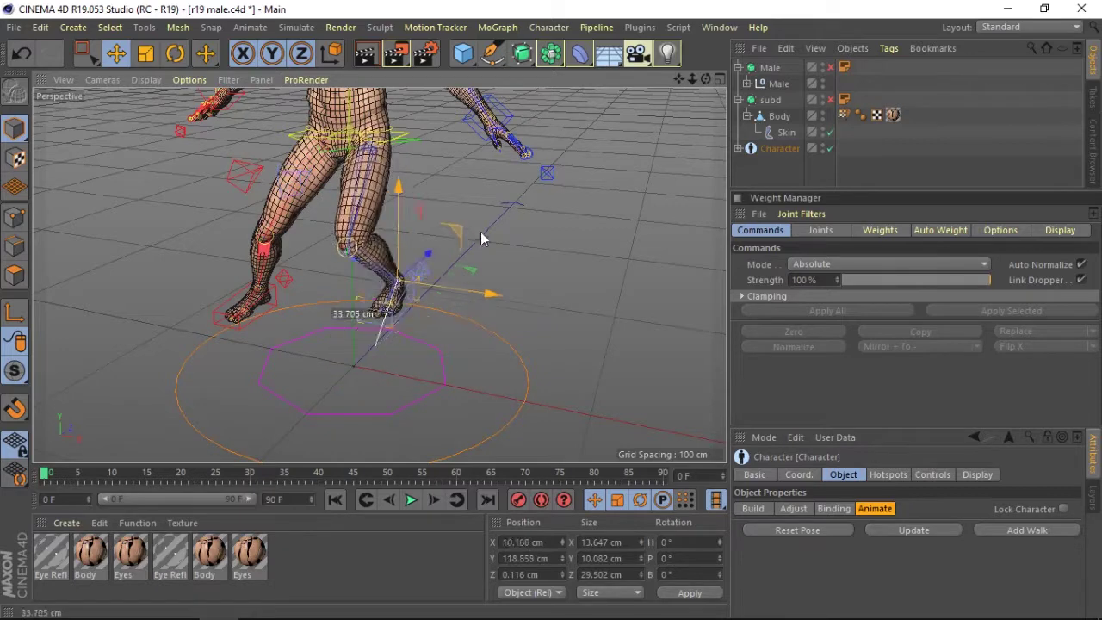
left_click_drag(535, 281, 469, 307)
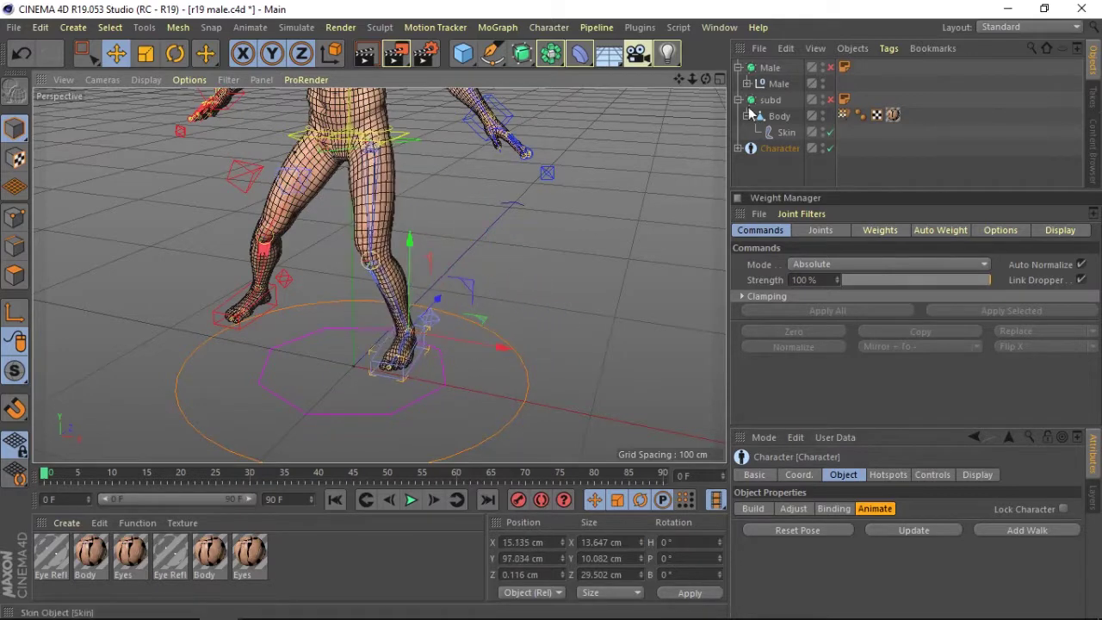
mouse_move(705, 75)
left_mouse_down()
mouse_move(684, 81)
mouse_move(684, 291)
left_mouse_up()
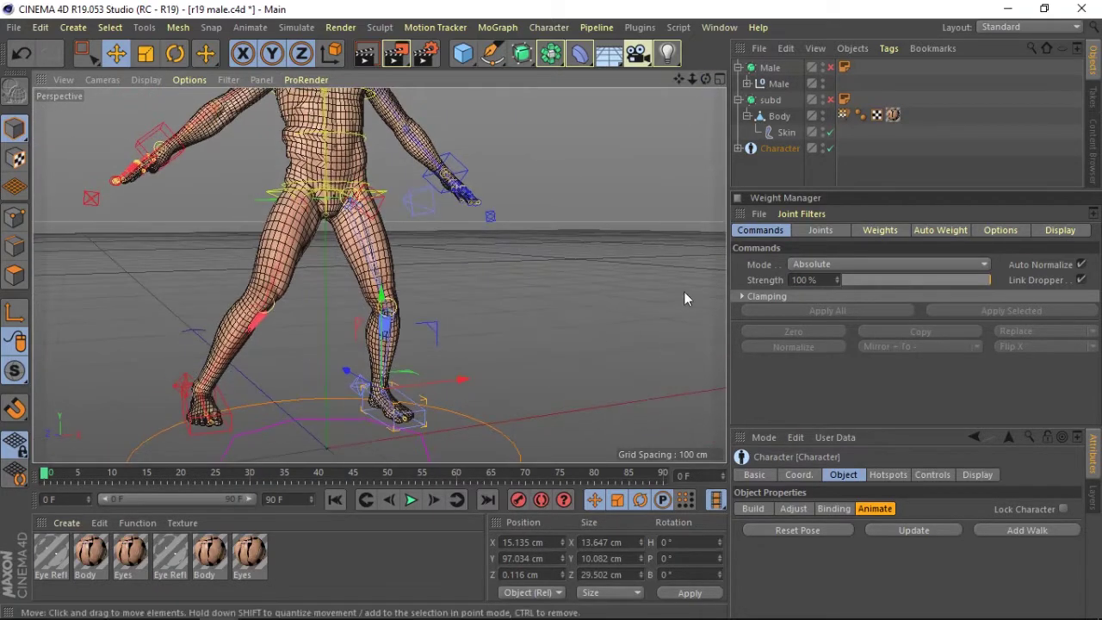
left_click(798, 529)
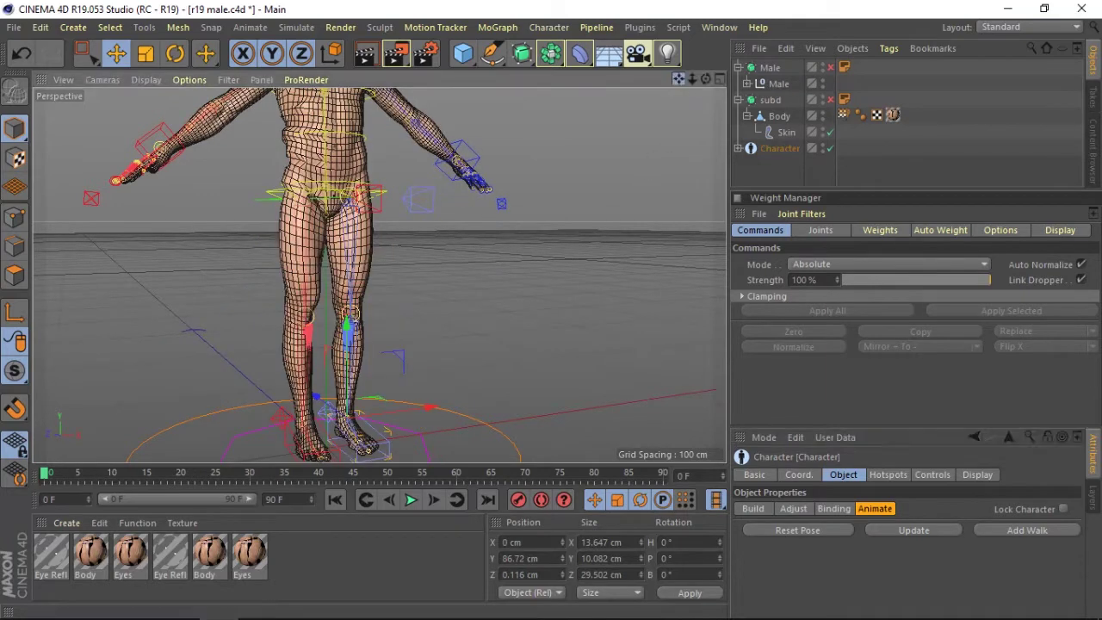
- Pull the feet into a wide lunge, then return the character to its standing pose
left_click_drag(705, 79, 705, 121)
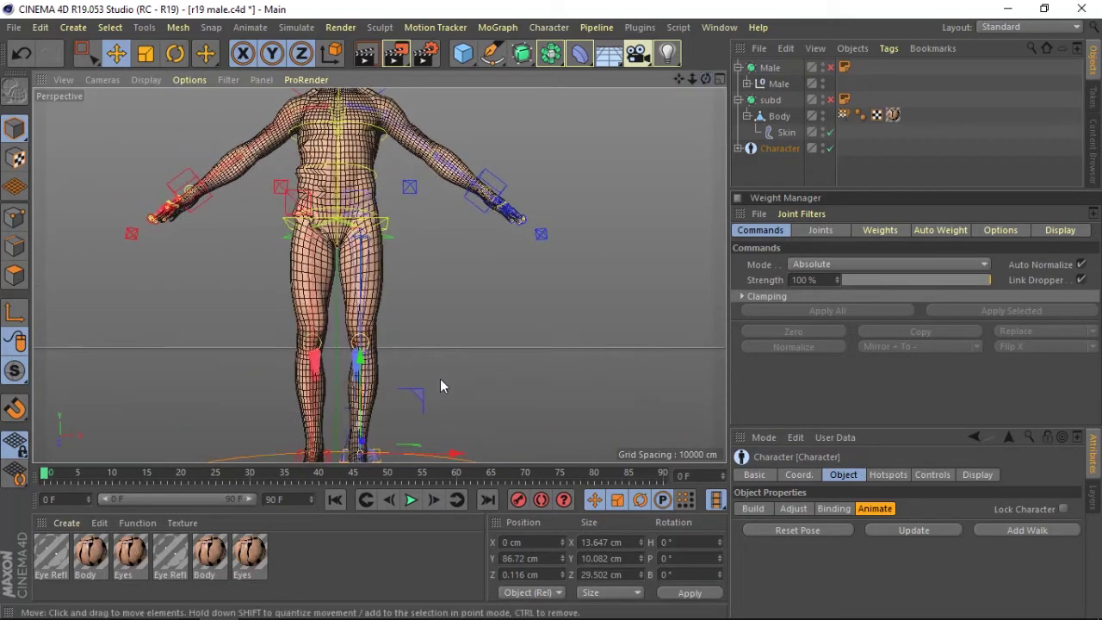
mouse_move(422, 396)
left_mouse_down()
mouse_move(479, 306)
mouse_move(516, 369)
left_mouse_up()
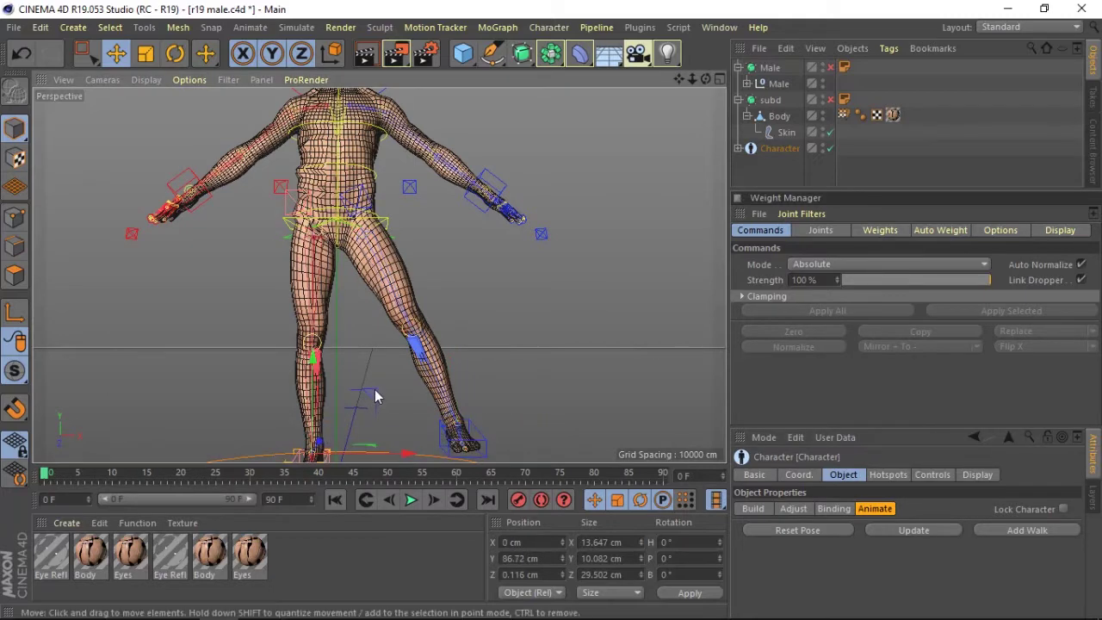
mouse_move(376, 393)
left_mouse_down()
mouse_move(231, 340)
mouse_move(300, 364)
left_mouse_up()
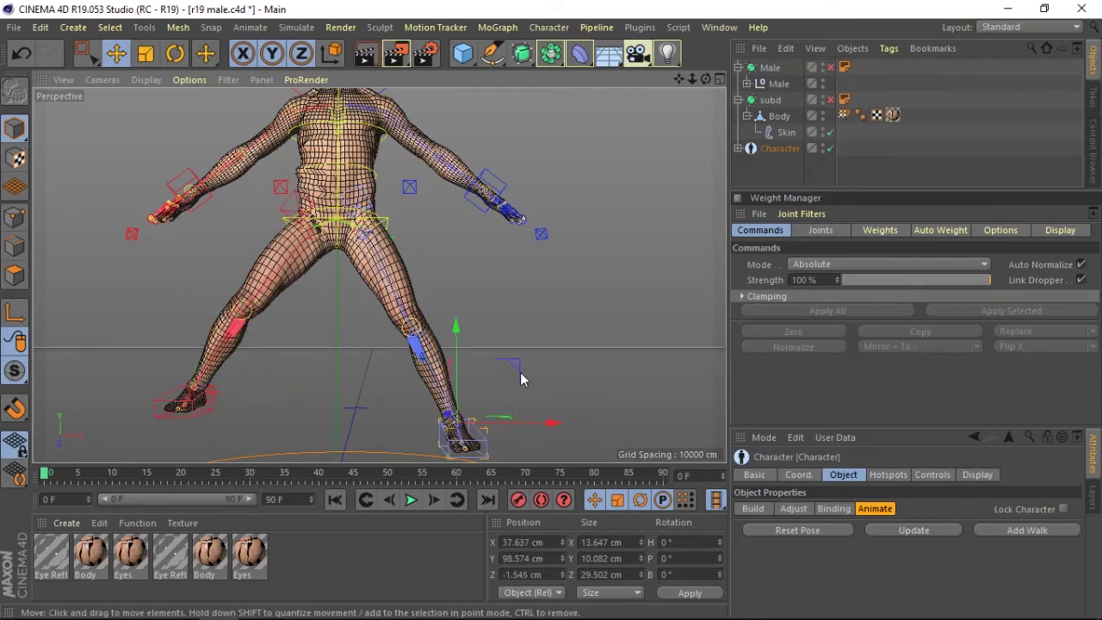
left_click(814, 528)
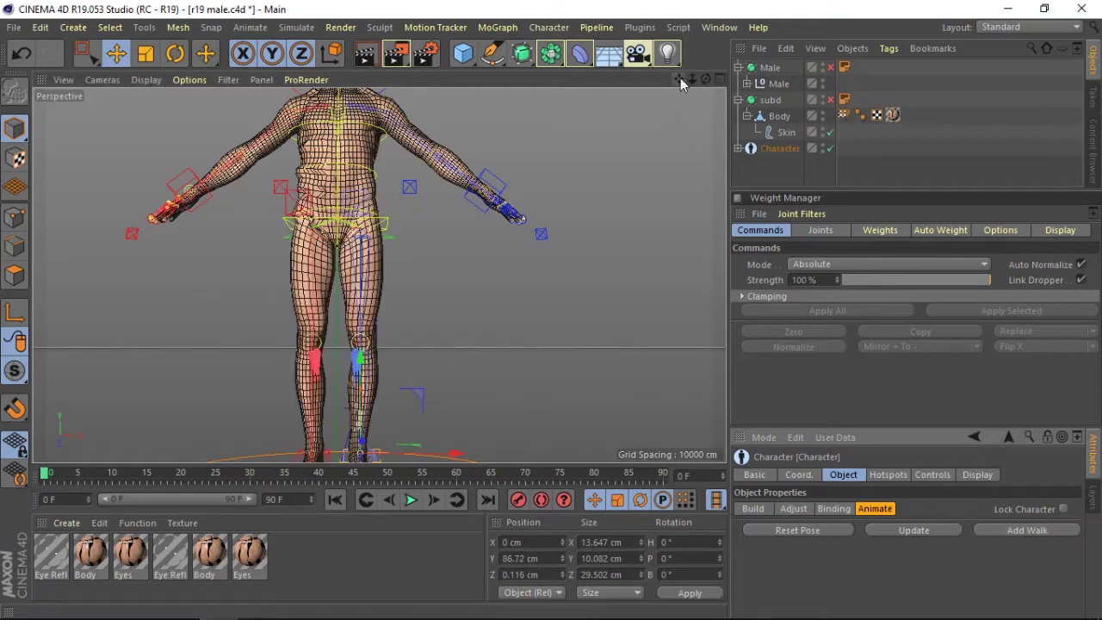
- Frame the character, reload the Body's joint list, and copy the L_Arm joints' weights
key("h")
left_click(215, 259)
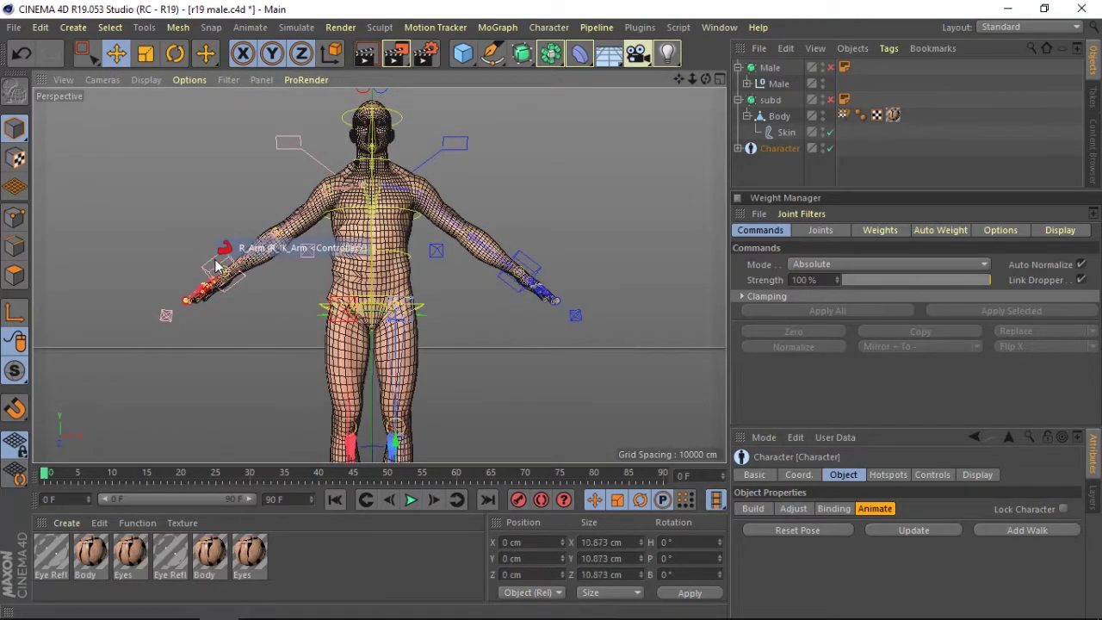
left_click(818, 230)
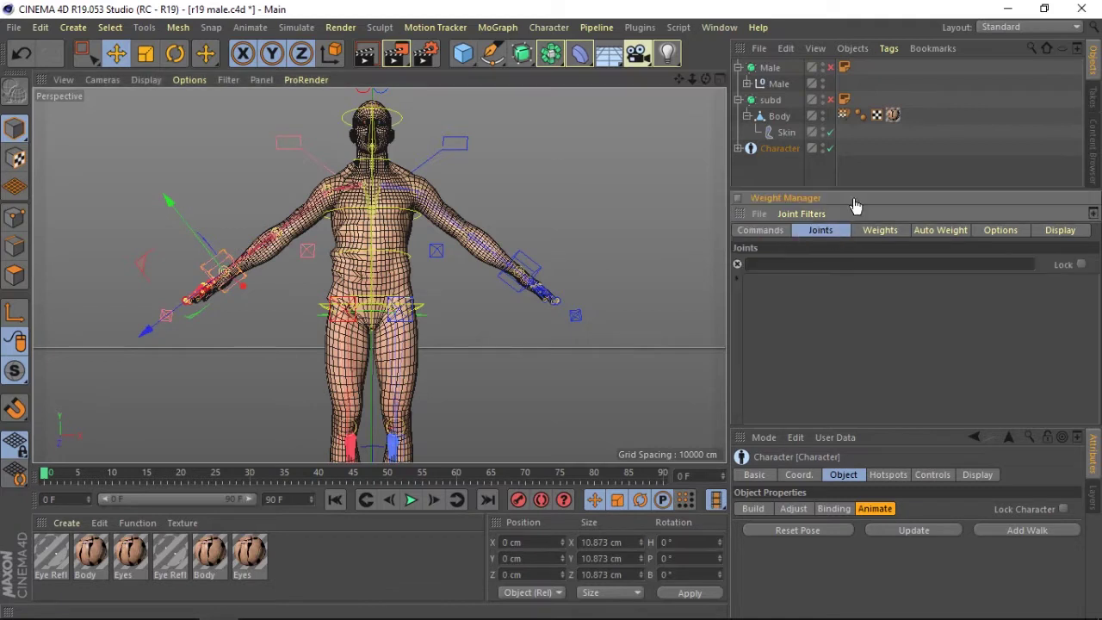
left_click(844, 114)
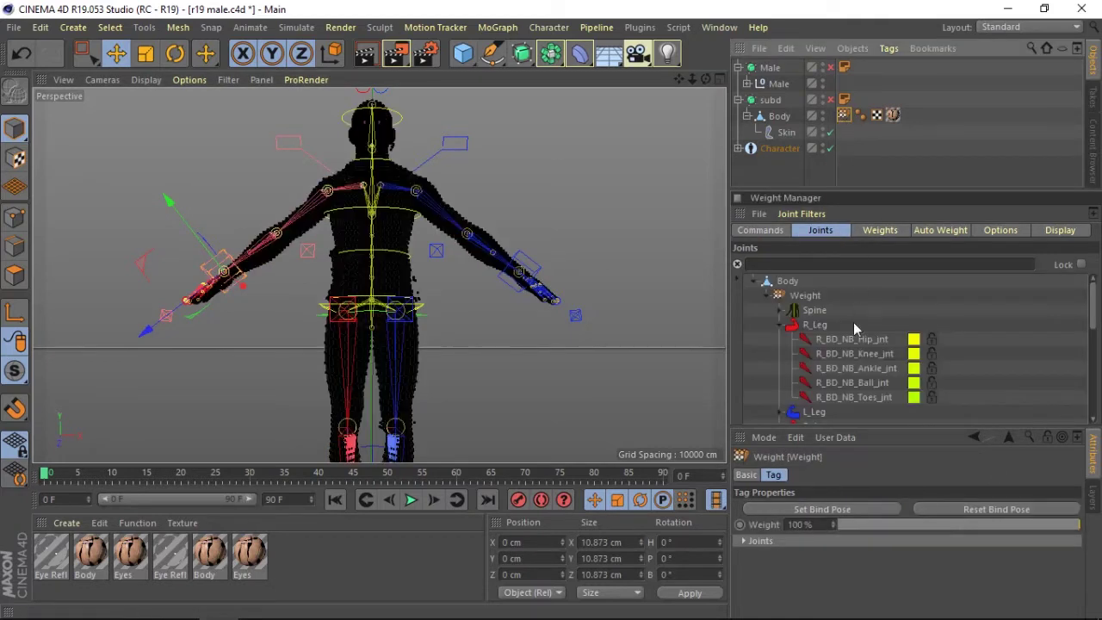
left_click(783, 330)
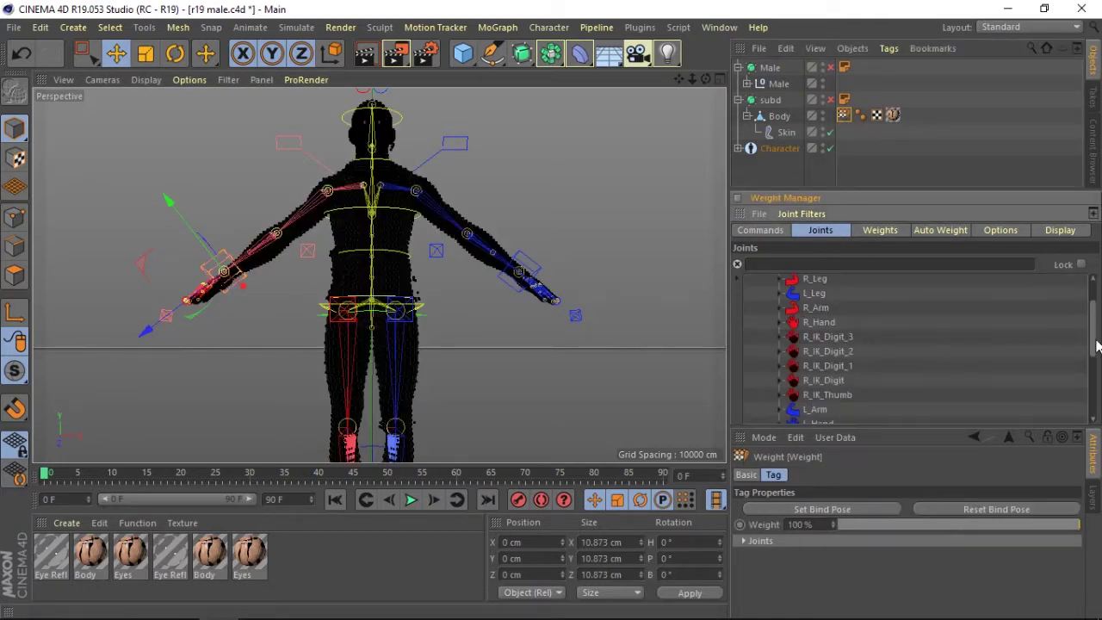
left_click_drag(1096, 345, 1086, 319)
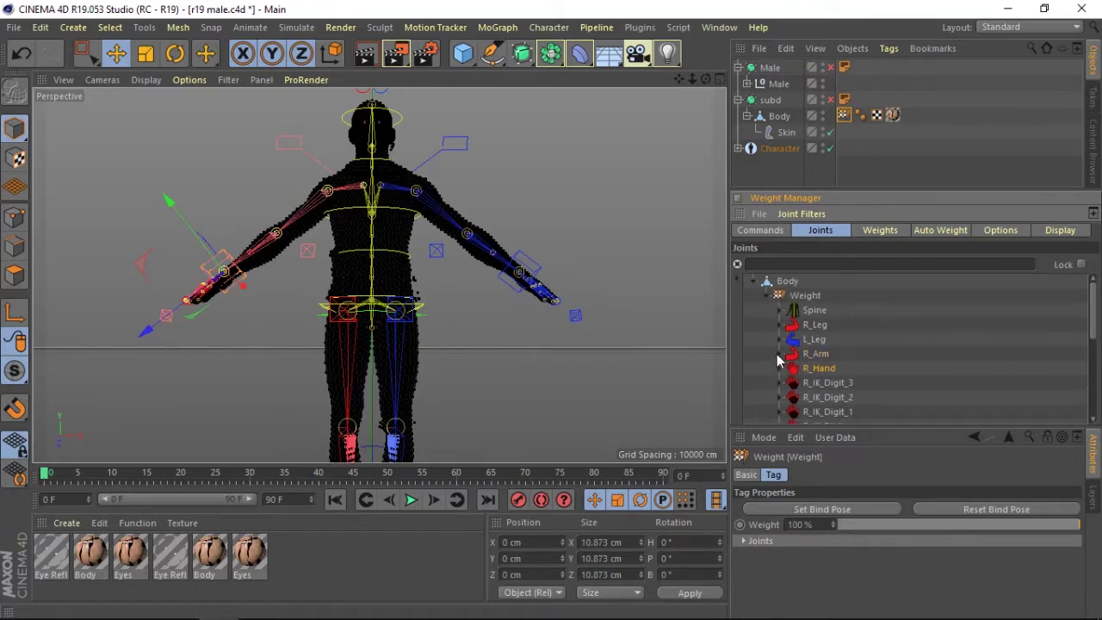
left_click_drag(1087, 323, 1090, 353)
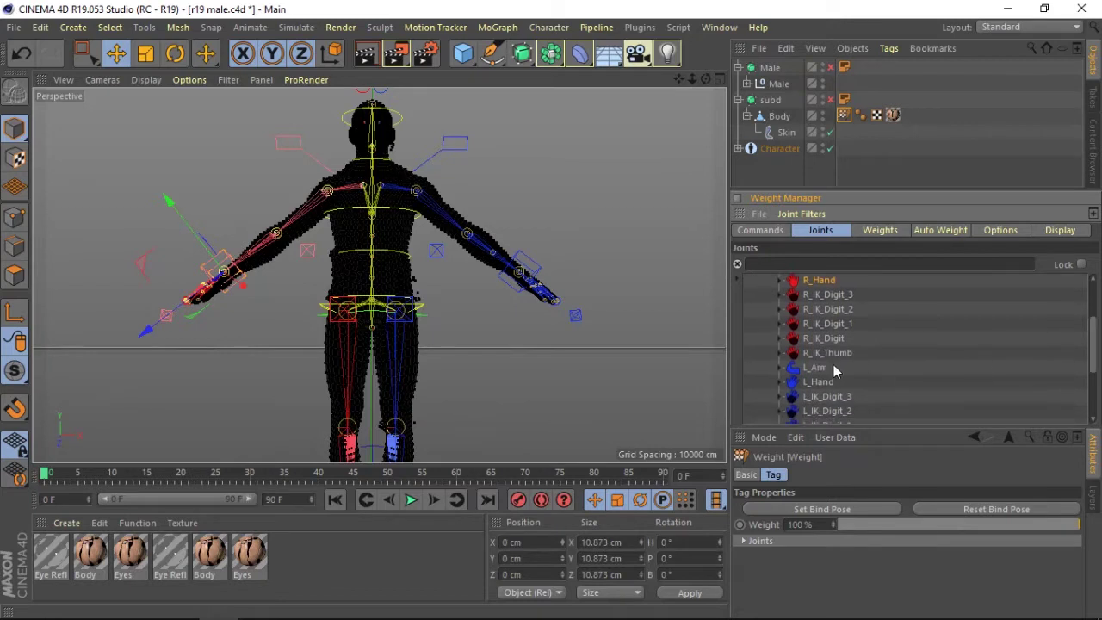
left_click(784, 368)
left_click(827, 382)
left_click_drag(1087, 342, 1094, 366)
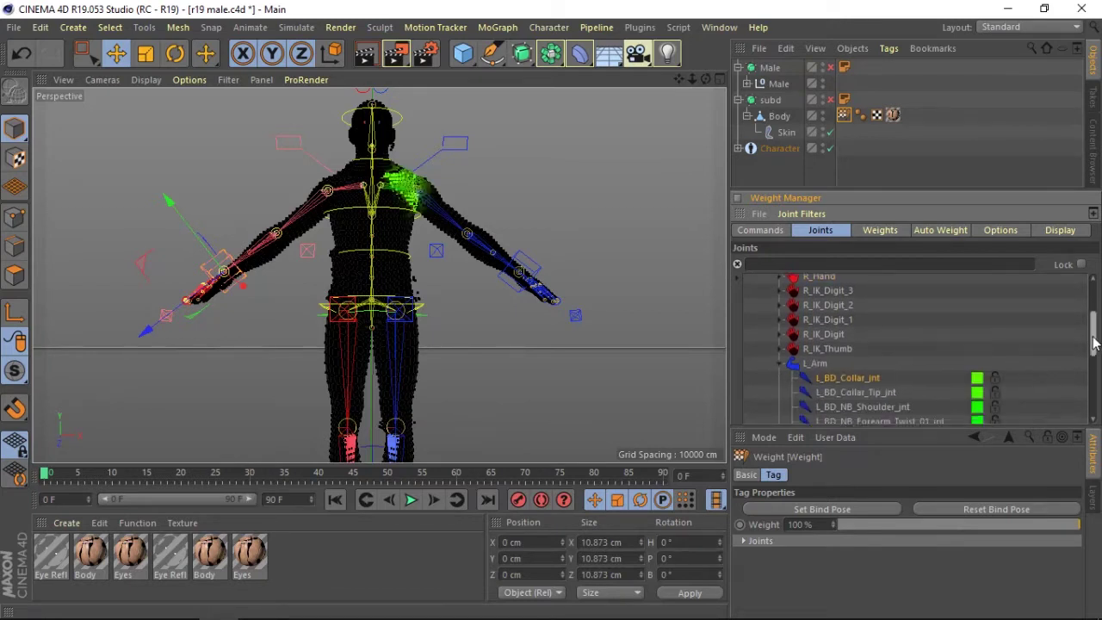
right_click(880, 360)
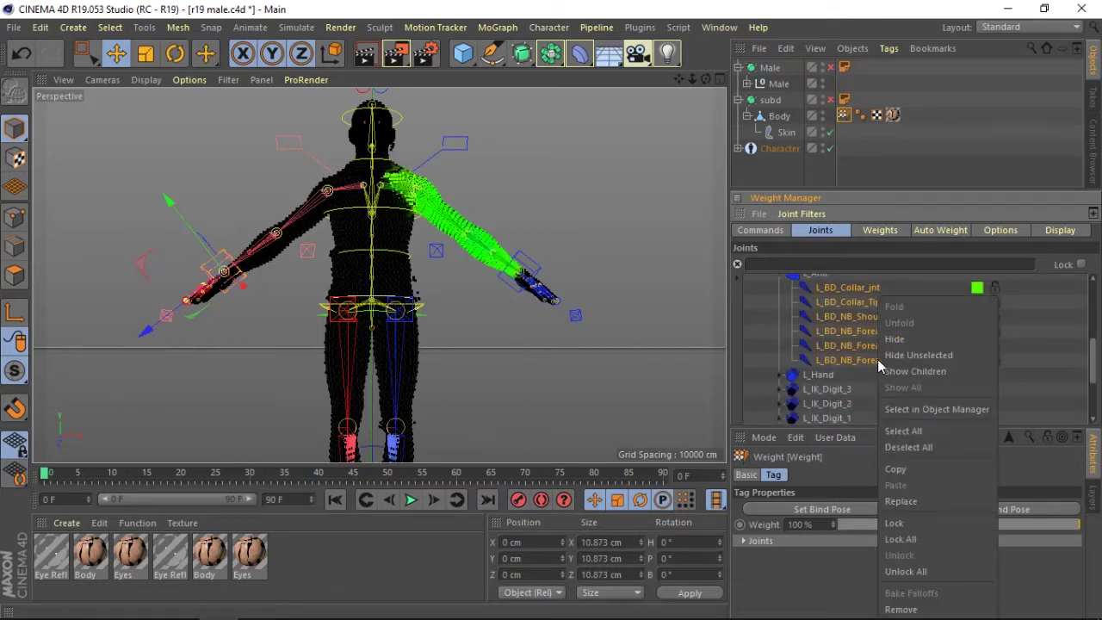
left_click(900, 472)
- Replace the R_Arm joints' weights with the copied left-arm weights and view the result
left_click_drag(1095, 365, 971, 323)
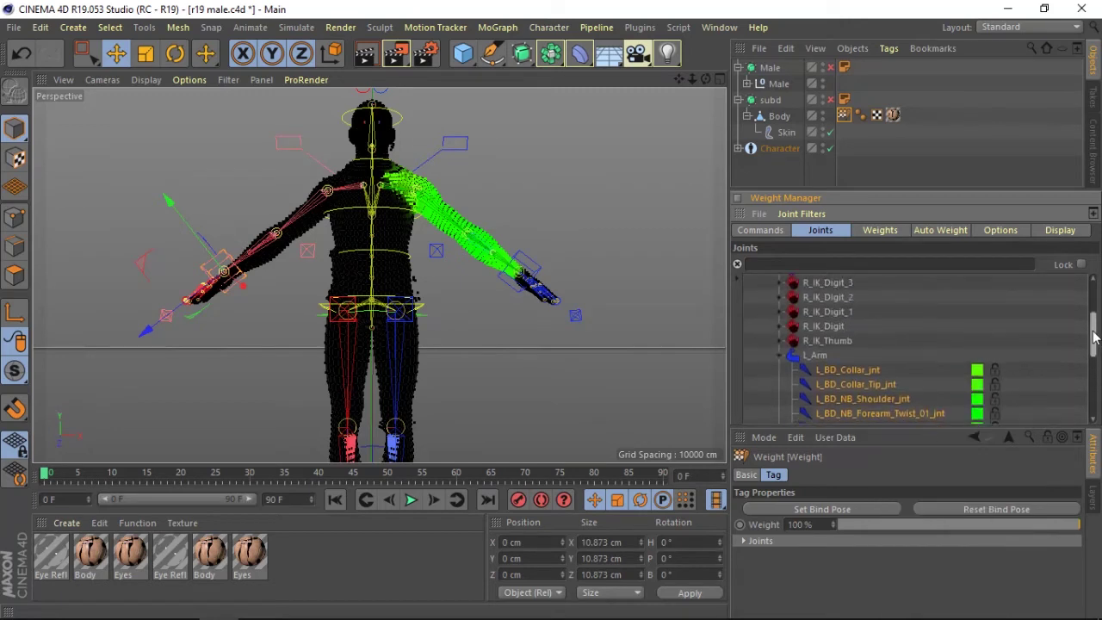
left_click(780, 322)
left_click(840, 337)
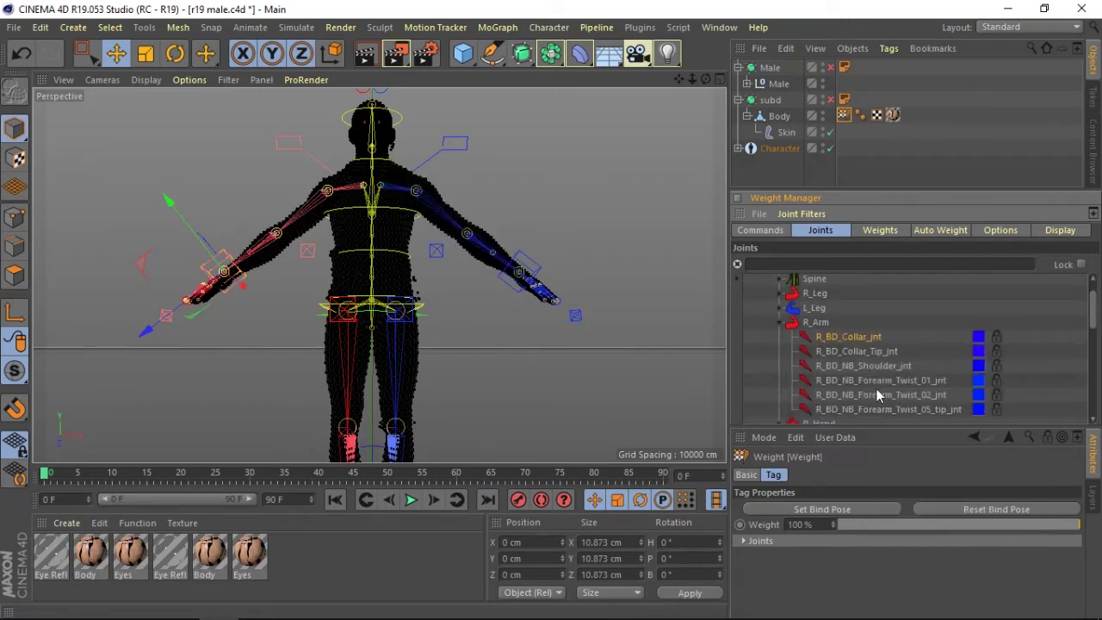
right_click(829, 415)
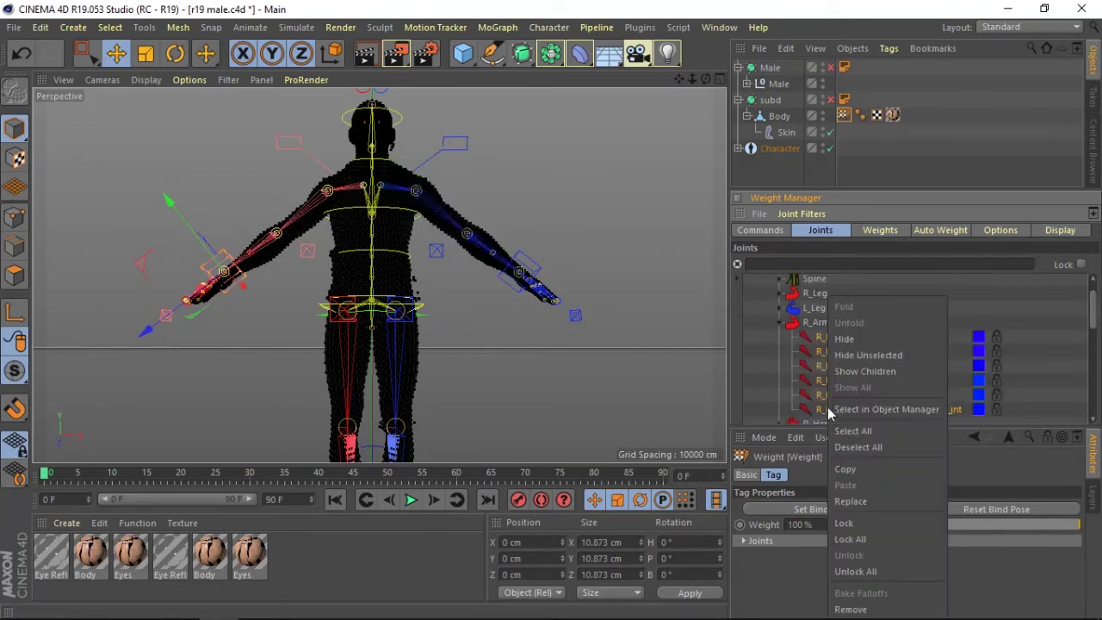
left_click(854, 500)
left_click(760, 230)
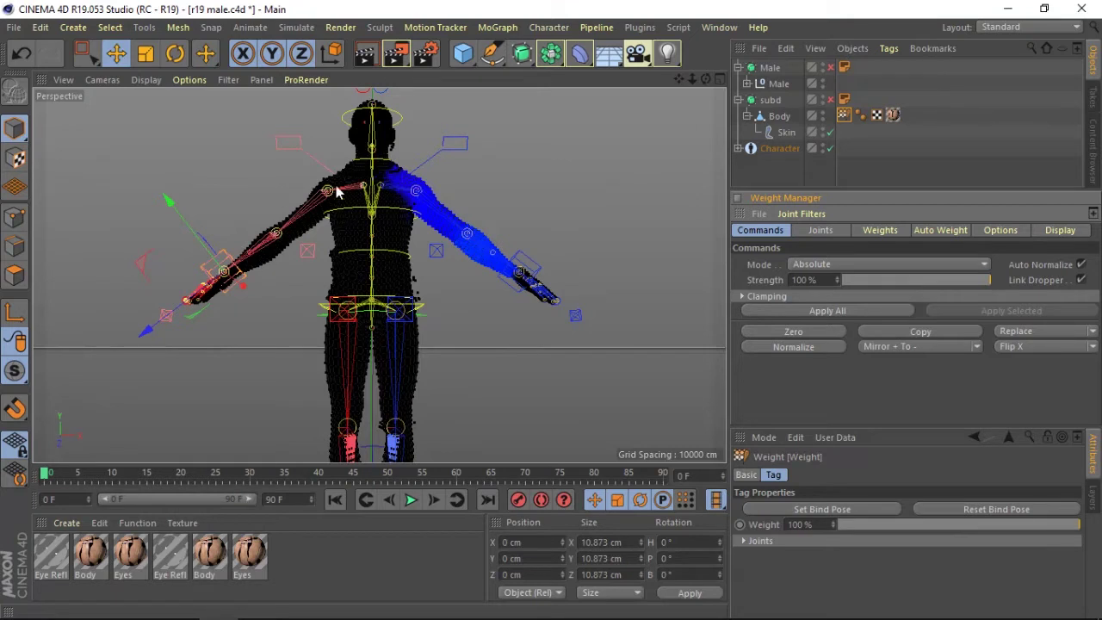
left_click(274, 249)
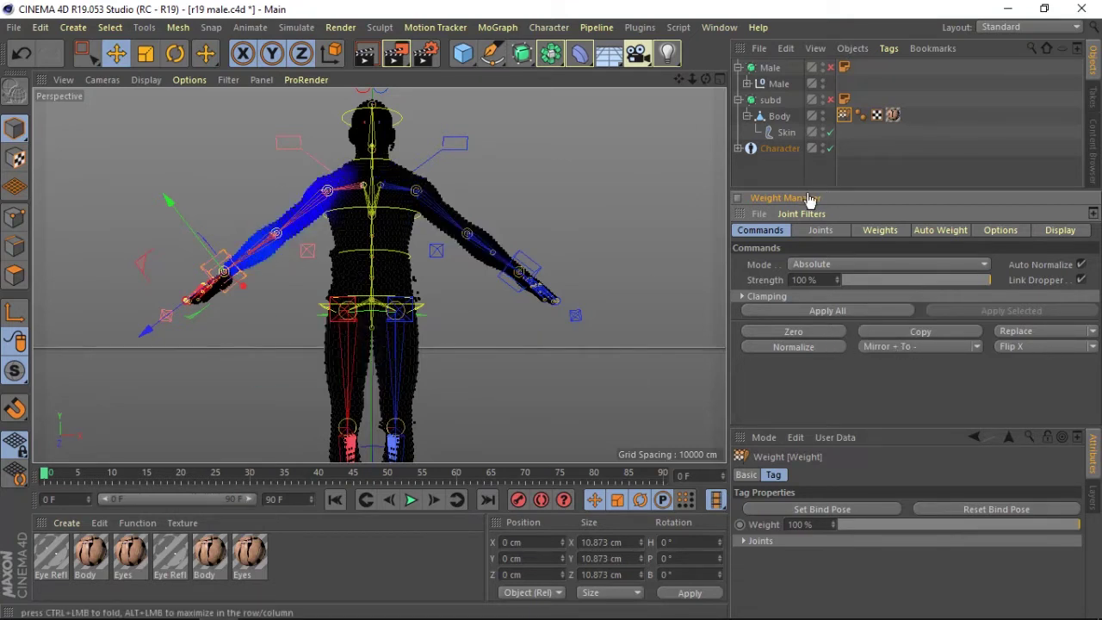
mouse_move(705, 79)
left_mouse_down()
mouse_move(710, 87)
mouse_move(671, 82)
left_mouse_up()
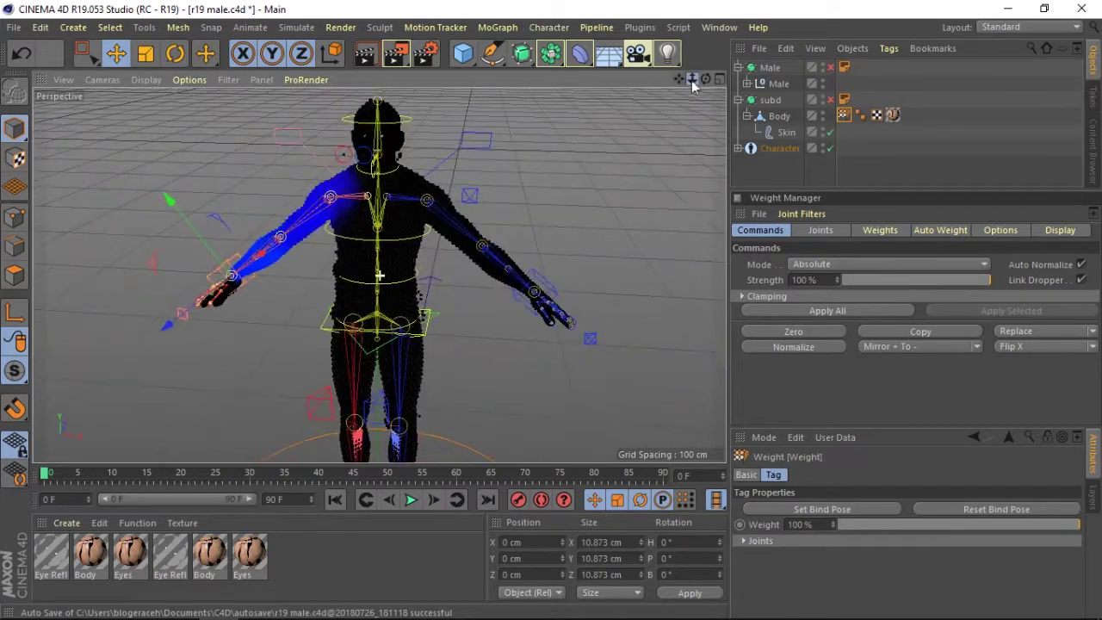
- Raise the right arm with its IK controller, then reopen the Body's weight tag for painting
left_click(116, 53)
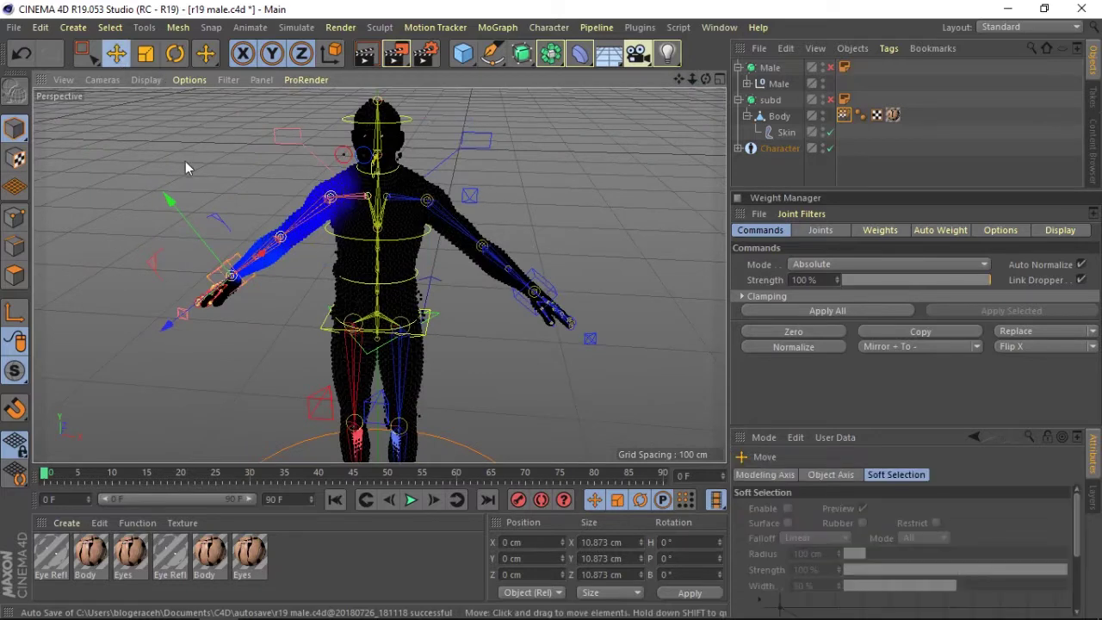
left_click(227, 274)
mouse_move(158, 265)
left_mouse_down()
mouse_move(180, 263)
mouse_move(171, 211)
mouse_move(151, 185)
left_mouse_up()
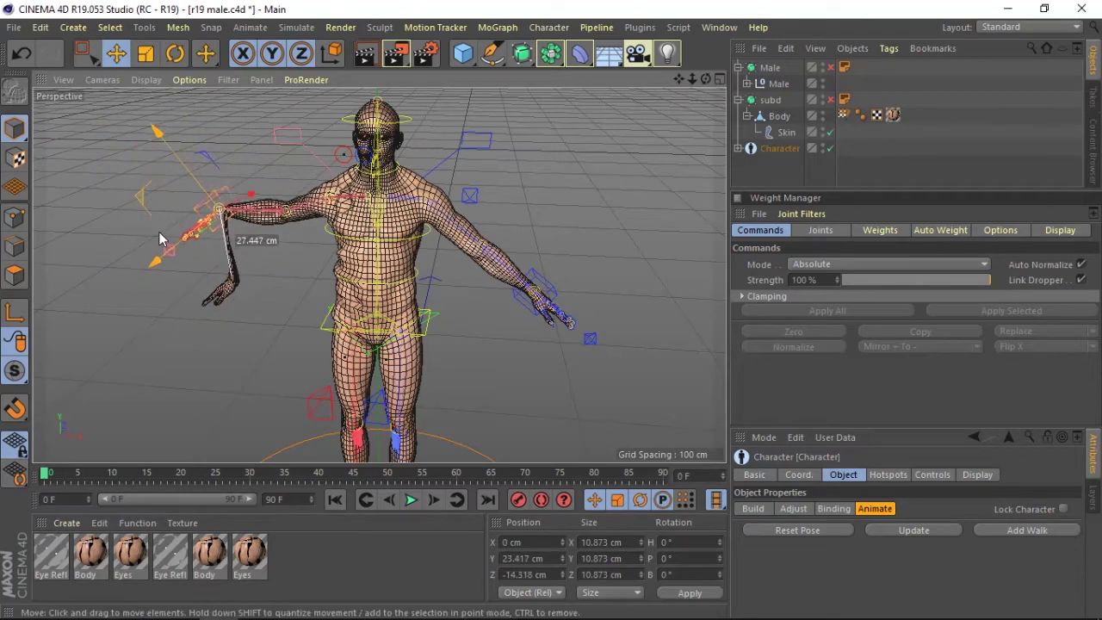
left_click(819, 231)
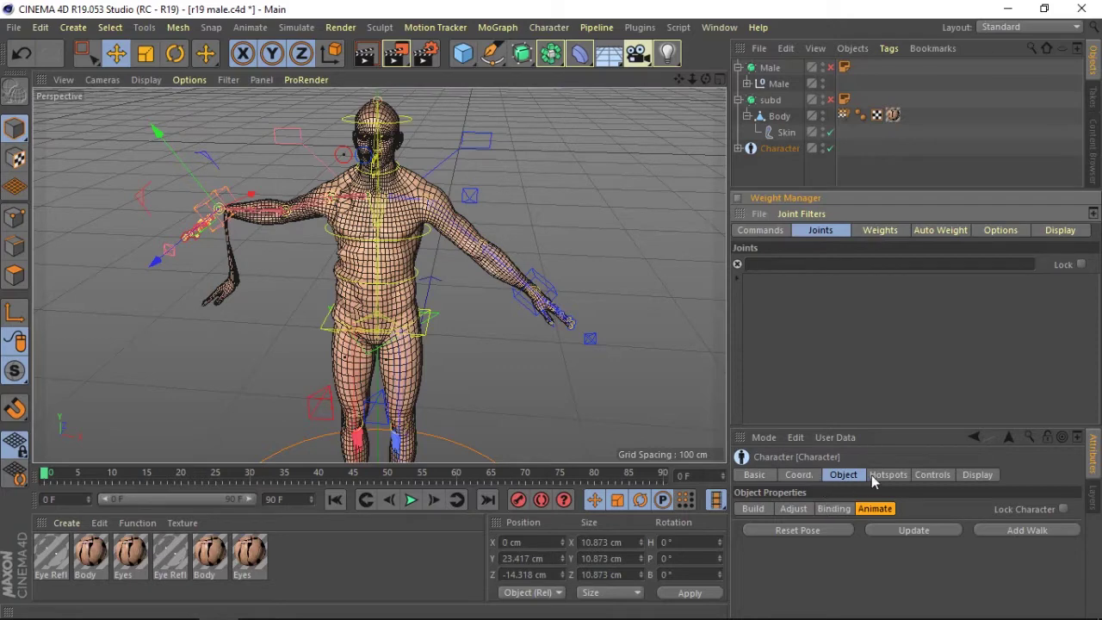
double_click(844, 115)
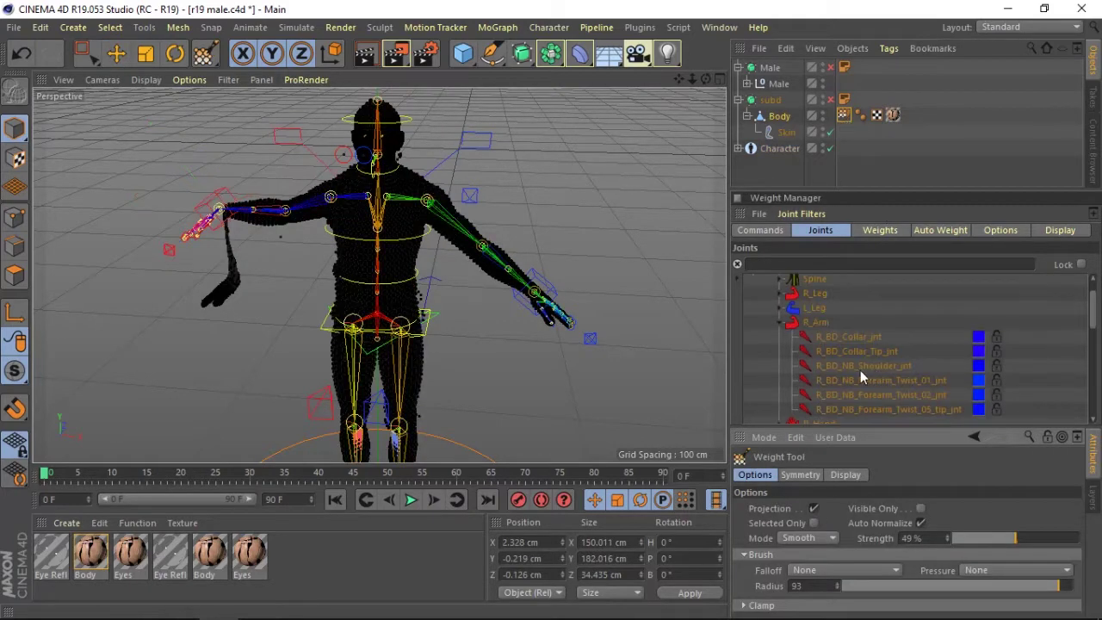
- Select both L_Hand wrist joints and copy their weights
left_click(782, 324)
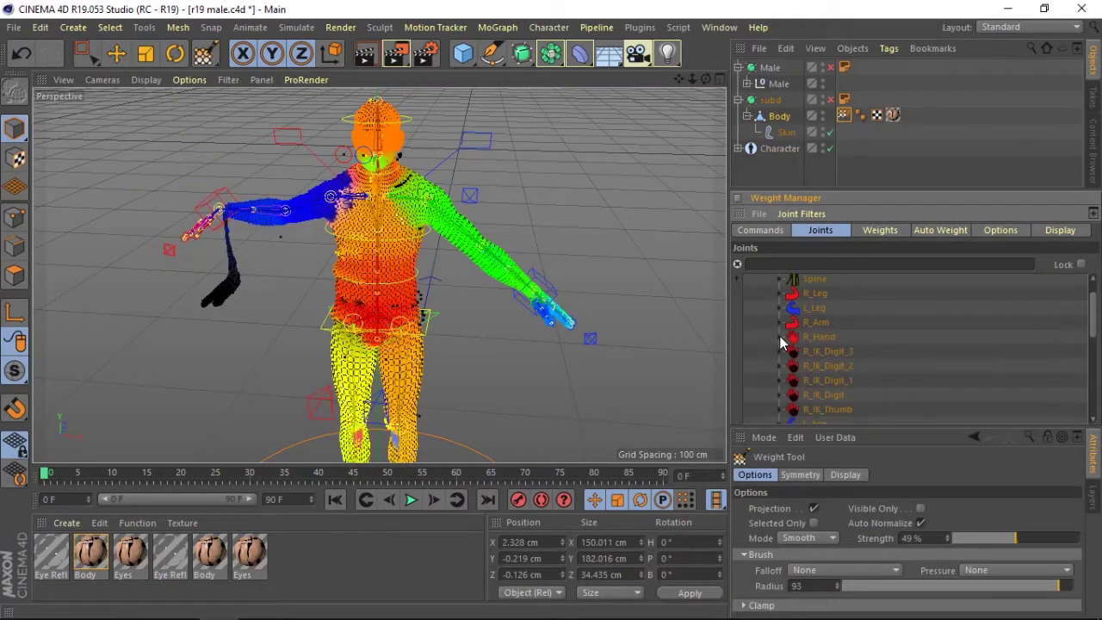
left_click(782, 339)
scroll(1094, 328, "down", 2)
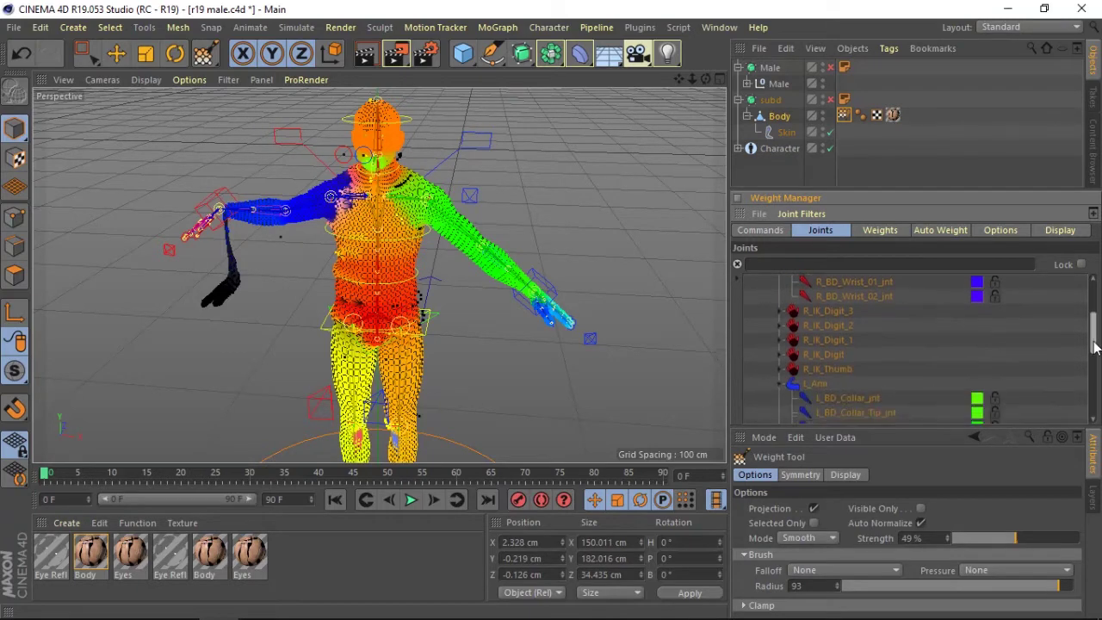
left_click(784, 366)
left_click(819, 379)
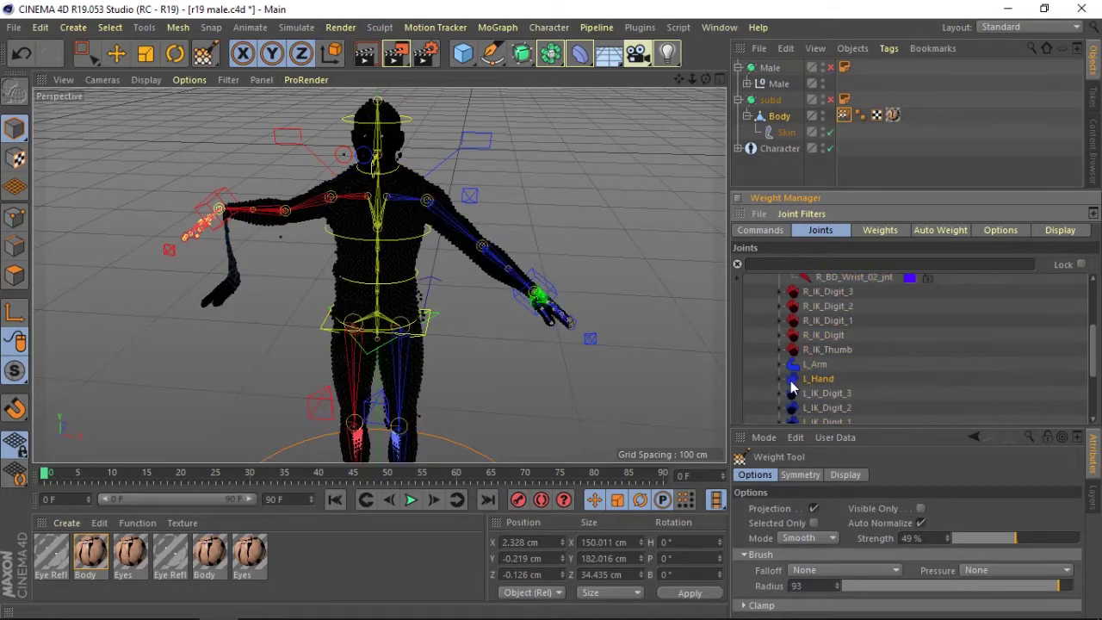
left_click(783, 379)
left_click(844, 406, "ctrl")
right_click(844, 406)
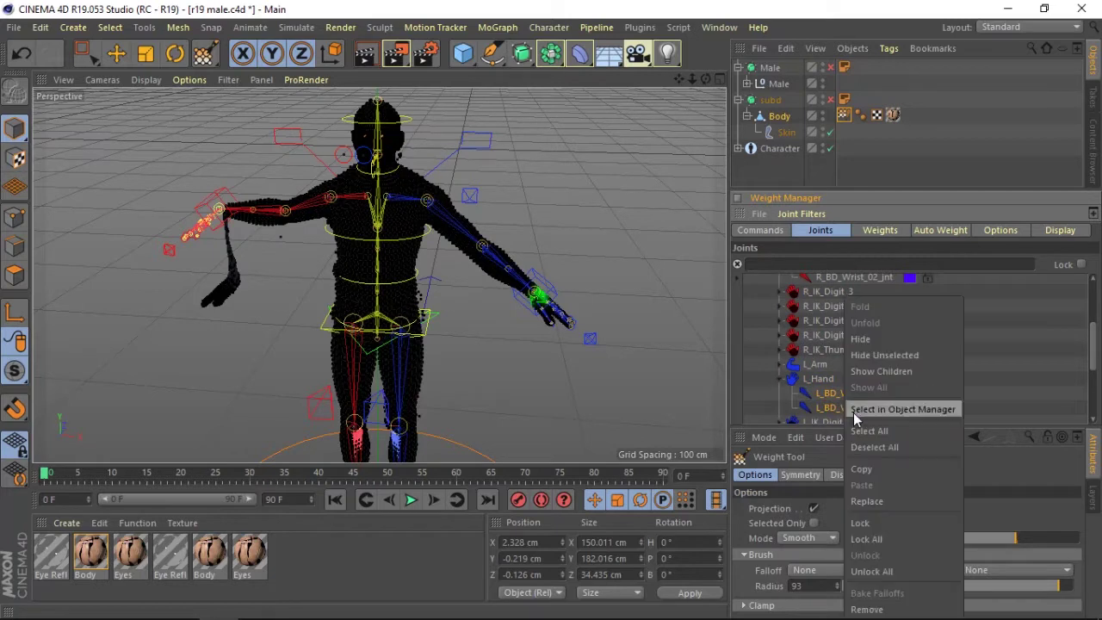
left_click(913, 468)
- Replace R_BD_Wrist_01_jnt and R_BD_Wrist_02_jnt weights with the copied left-wrist weights
scroll(1090, 363, "up", 5)
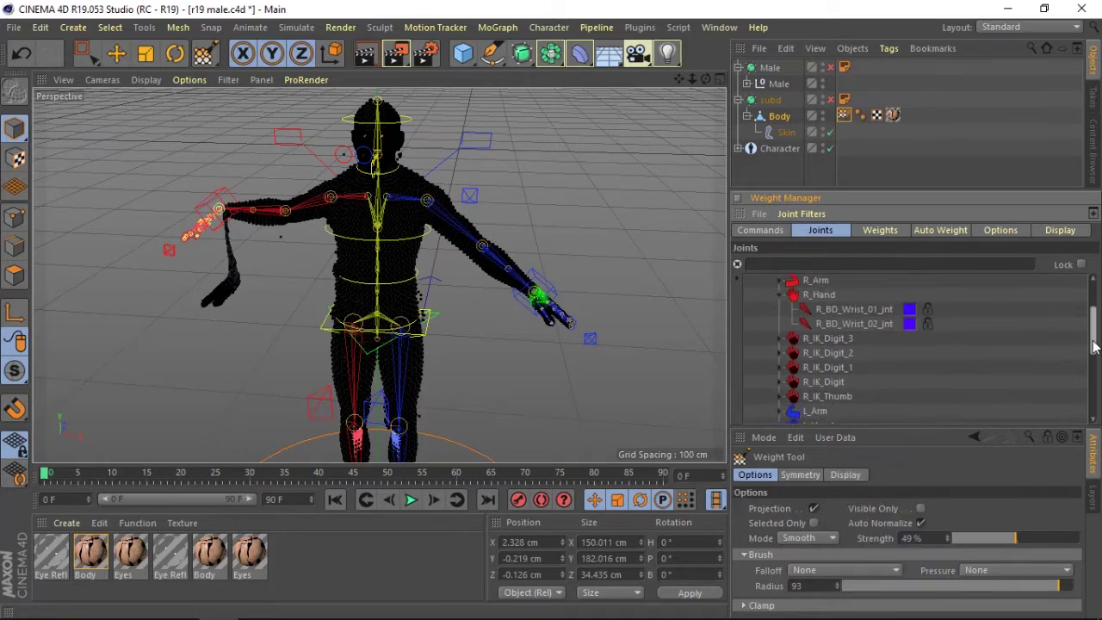
left_click(879, 348, "ctrl")
right_click(865, 363)
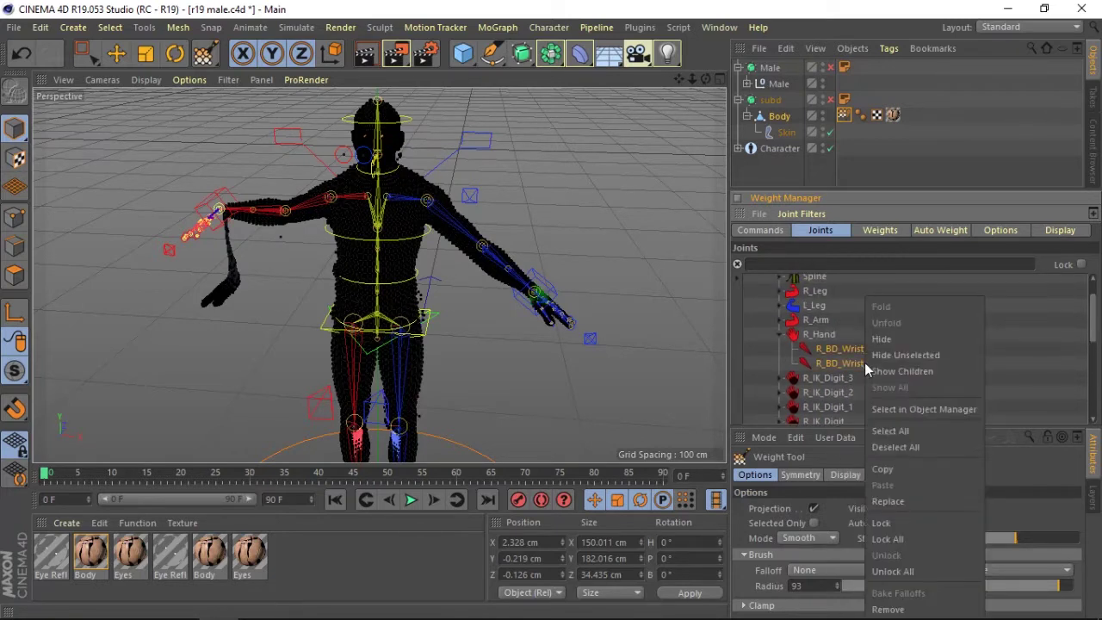
left_click(892, 501)
left_click(761, 230)
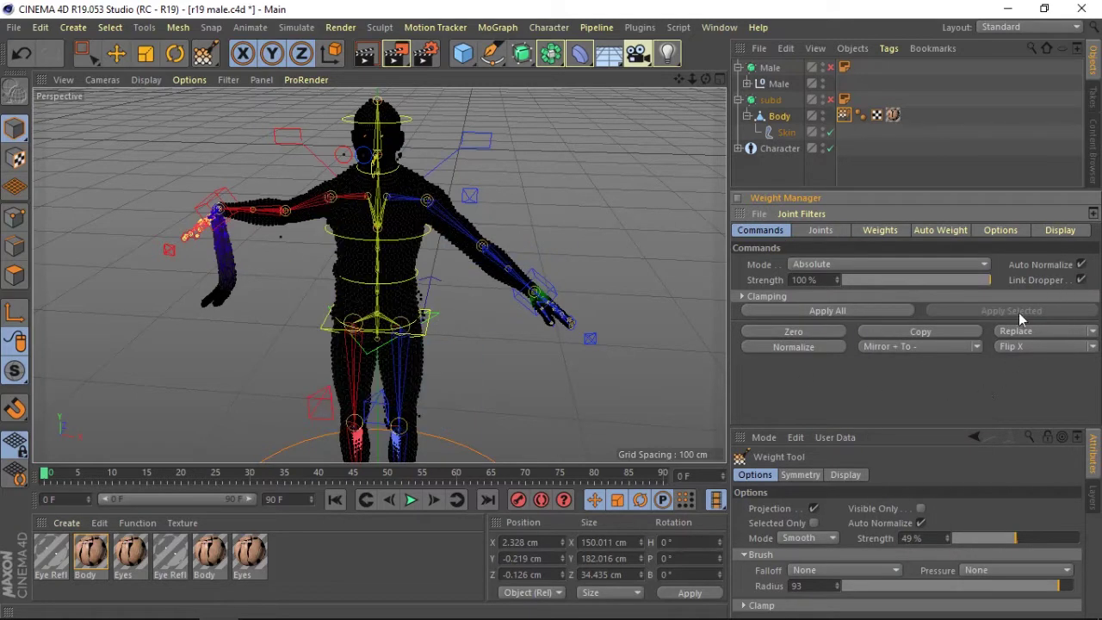
left_click(822, 231)
- Copy the weights of the five L_IK_Digit_3 finger joints
left_click(783, 335)
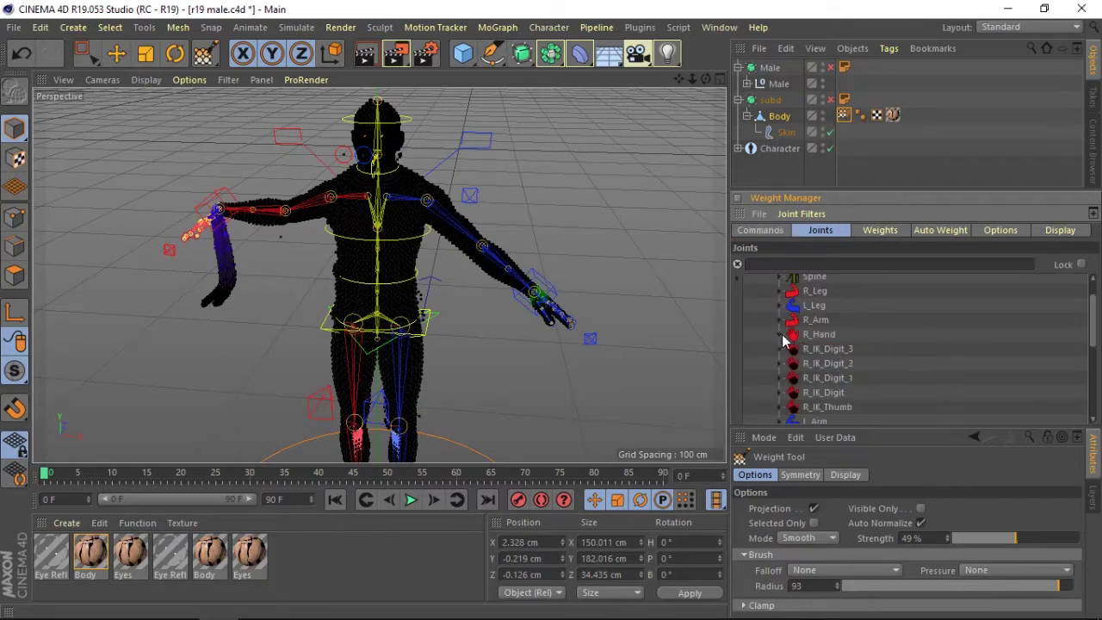
left_click(784, 348)
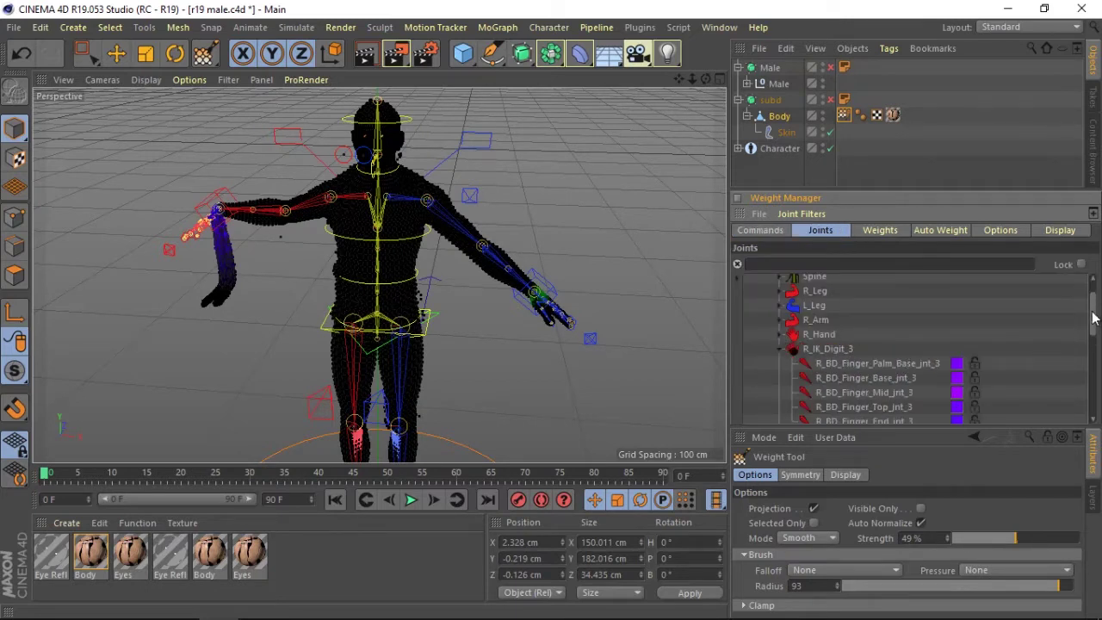
scroll(905, 349, "down", 3)
scroll(904, 350, "down", 2)
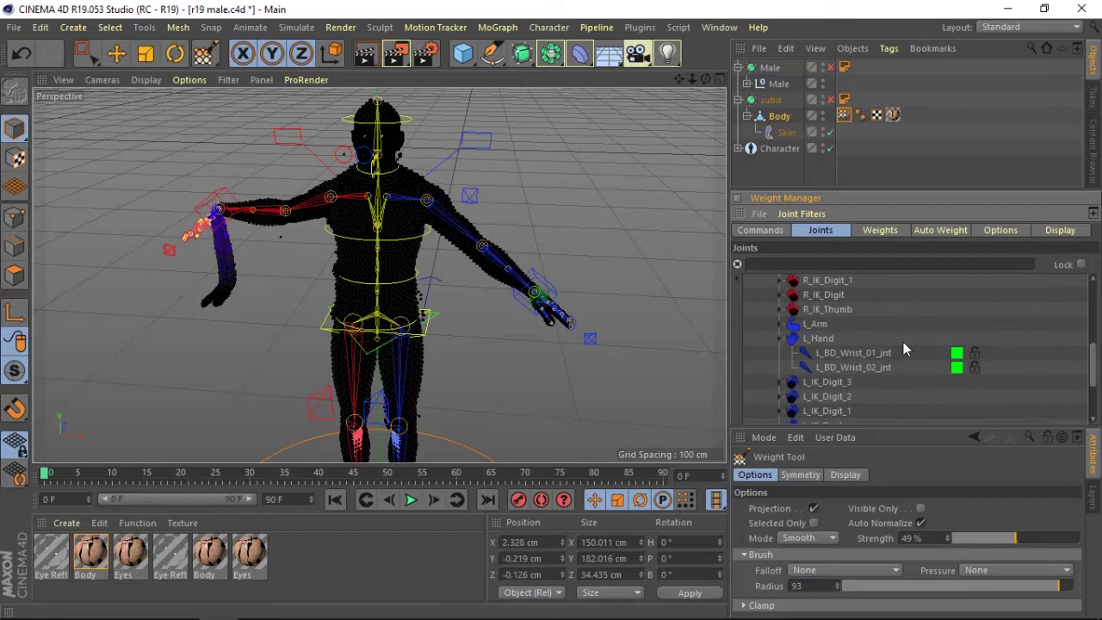
left_click(783, 339)
left_click(784, 353)
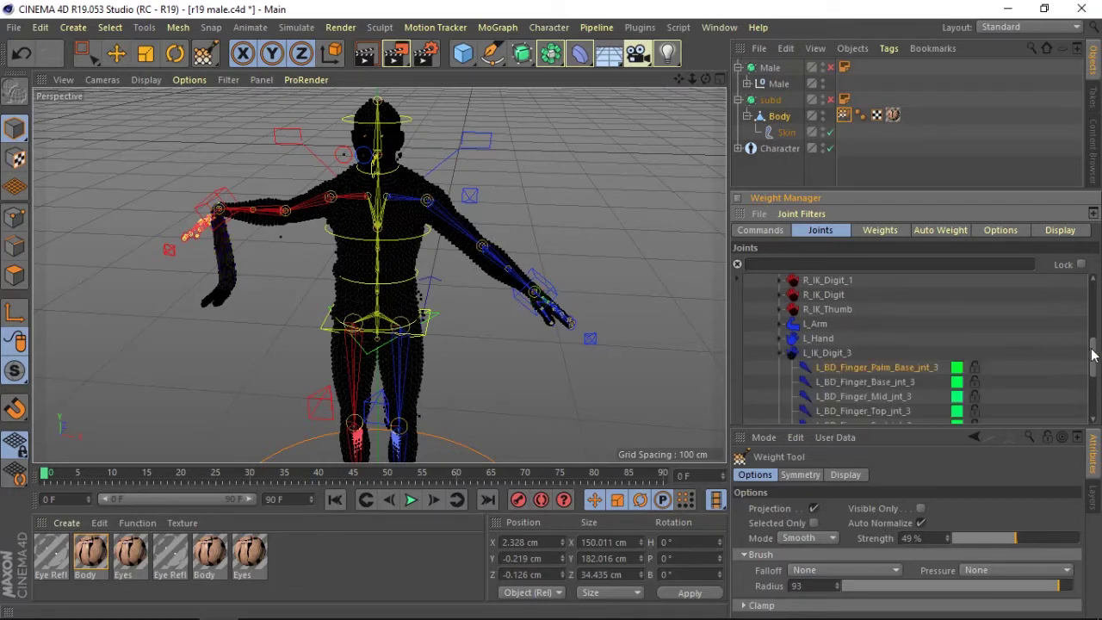
scroll(1094, 353, "down", 2)
left_click(881, 345, "shift")
right_click(881, 344)
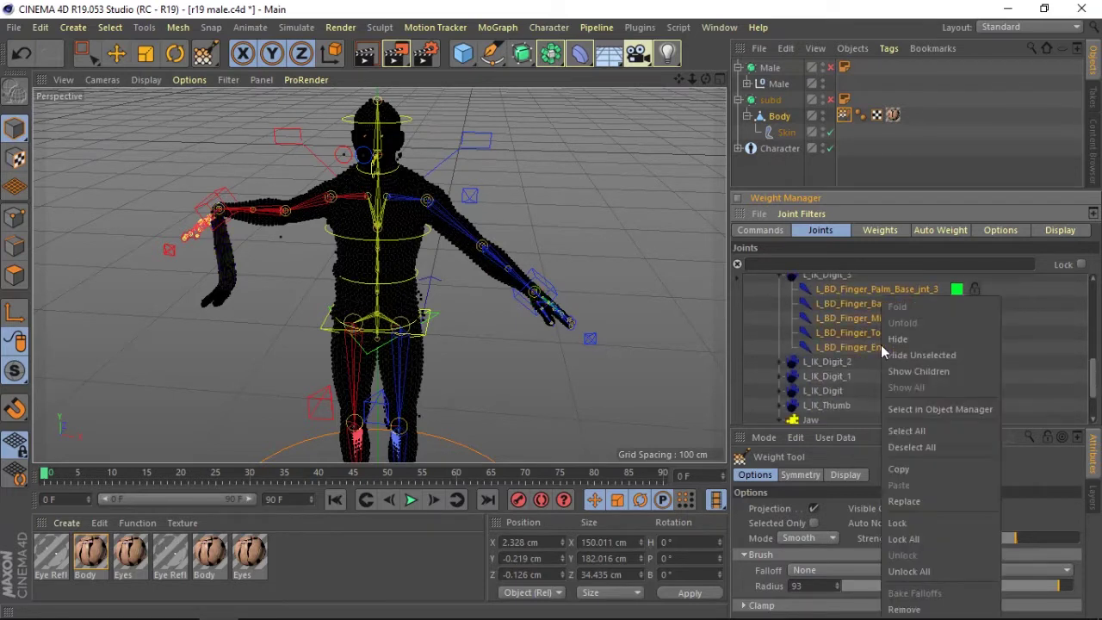
left_click(911, 469)
- Replace the five R_IK_Digit_3 joints' weights with the copied ones, flipped across X
scroll(1091, 371, "up", 3)
scroll(1090, 366, "up", 2)
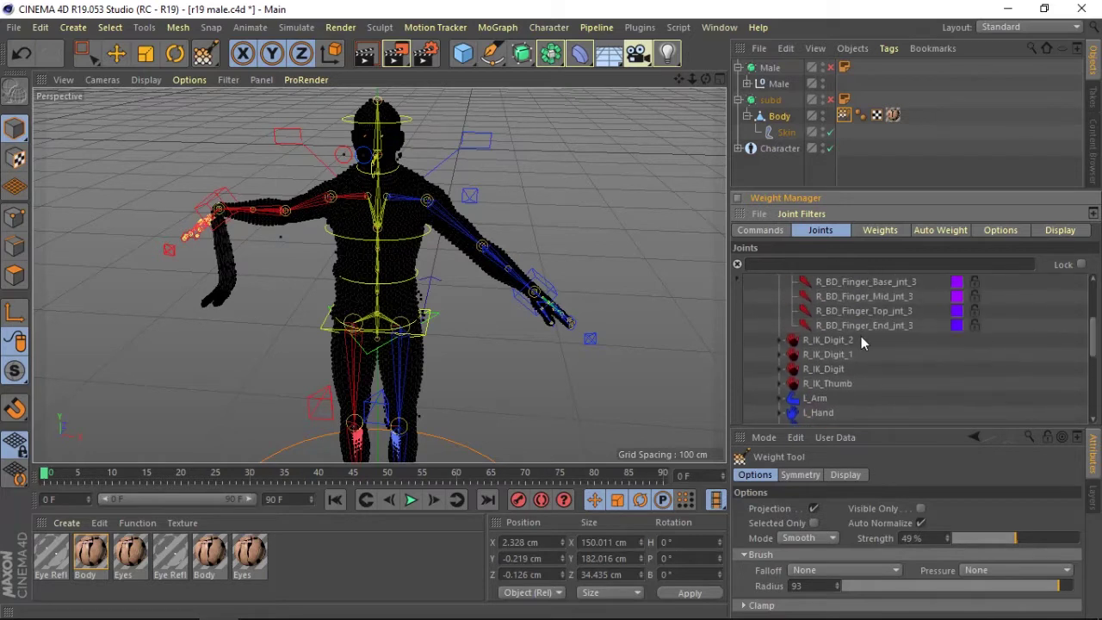
scroll(1092, 339, "up", 2)
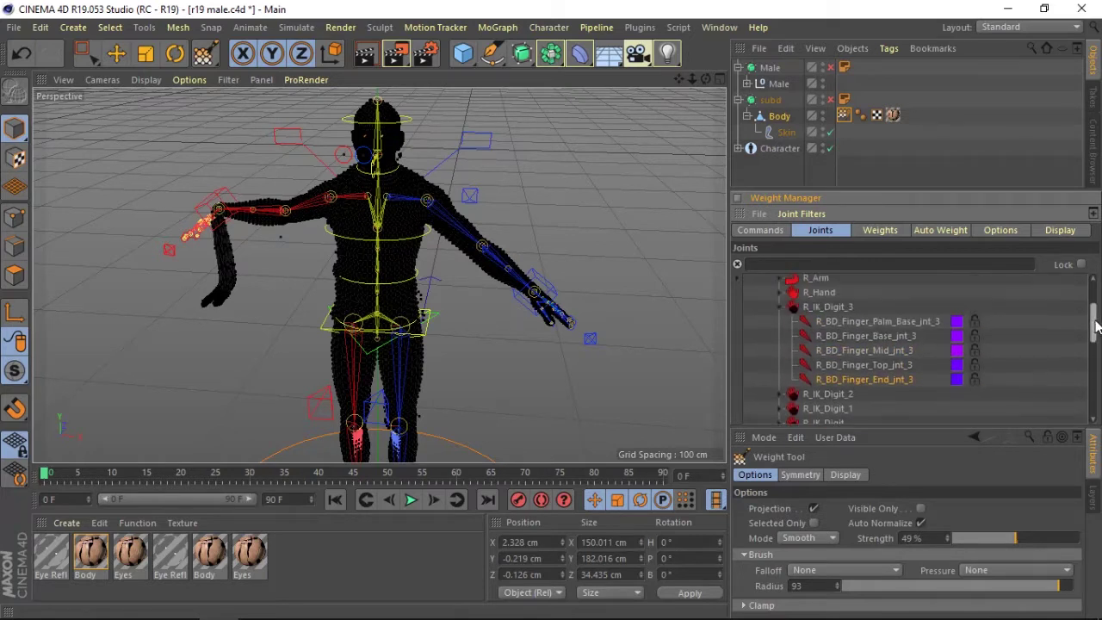
left_click(877, 373, "shift")
right_click(877, 376)
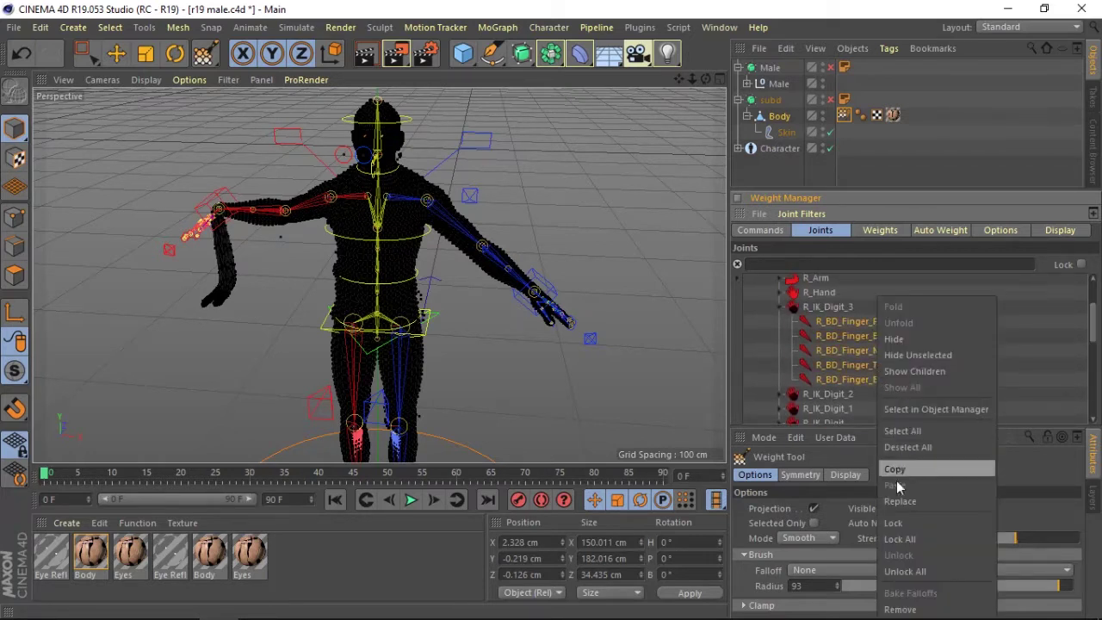
left_click(907, 499)
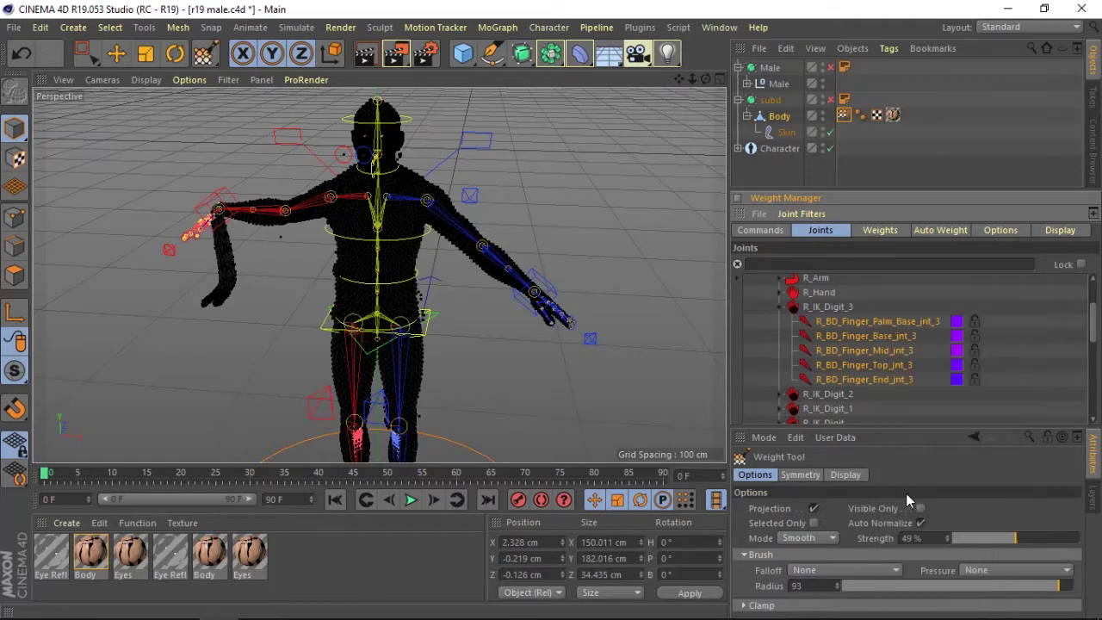
left_click(762, 230)
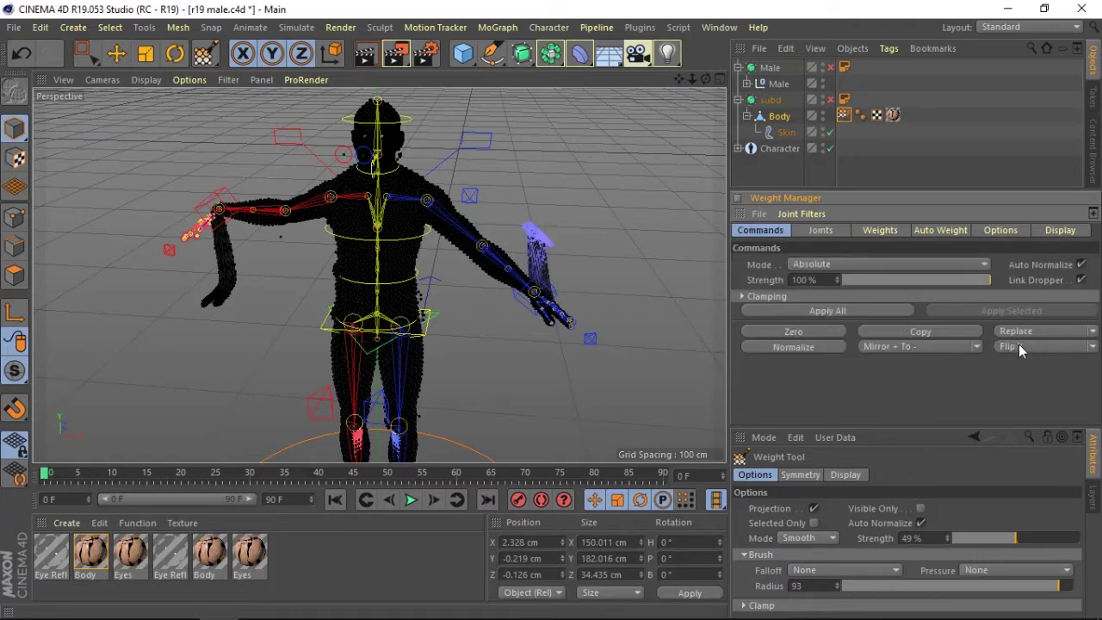
left_click(821, 231)
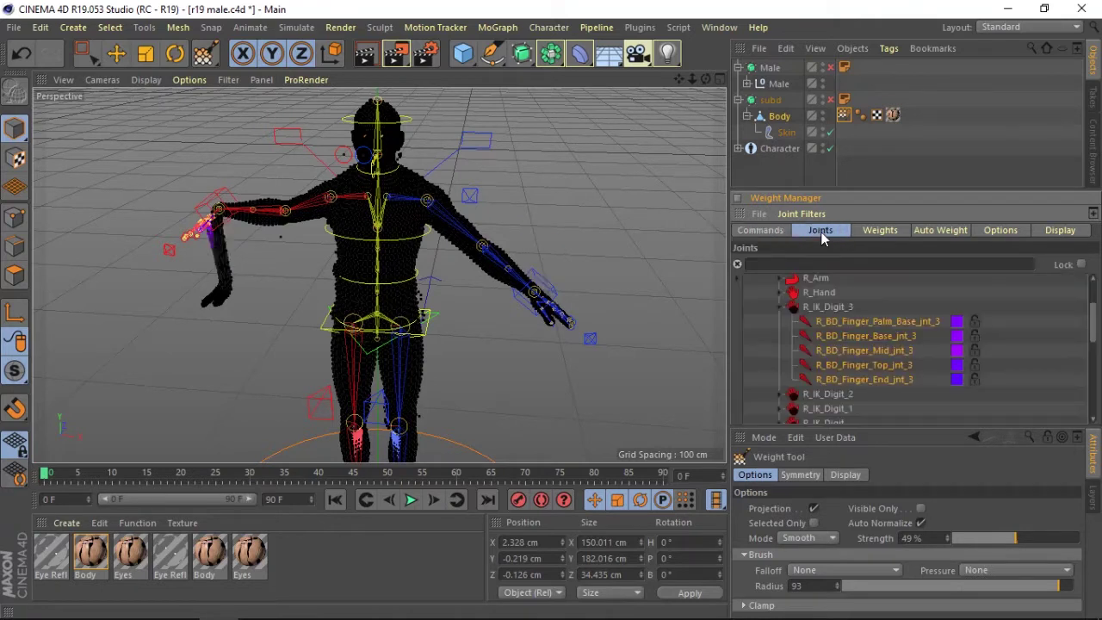
- Copy the weights of the L_IK_Digit_2 finger joints
left_click(784, 310)
left_click(783, 323)
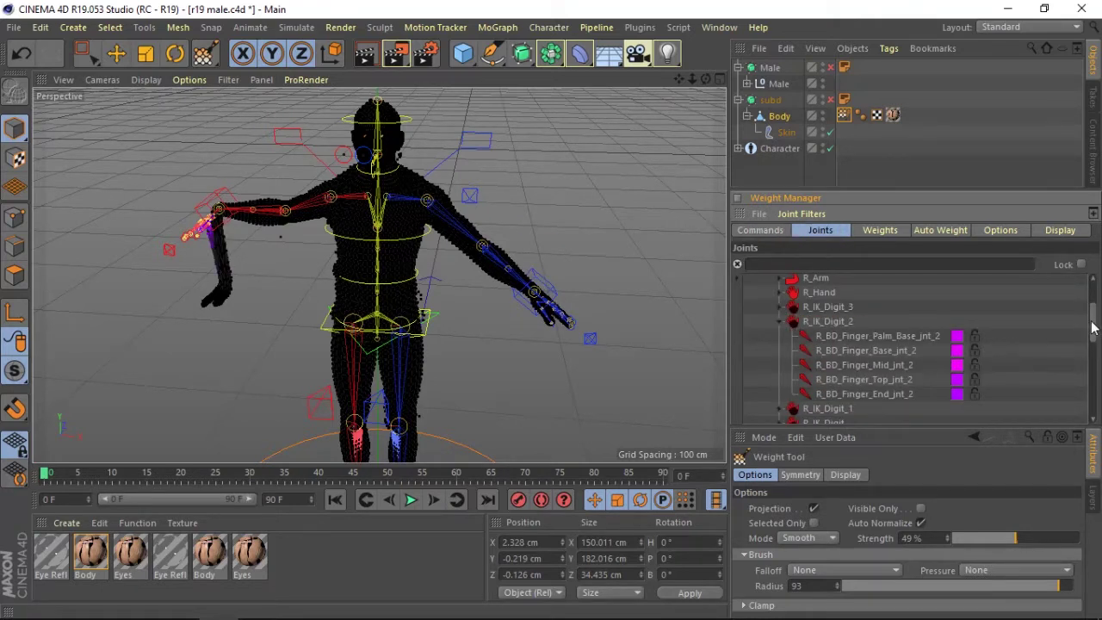
left_click_drag(1092, 327, 1092, 379)
left_click(782, 296)
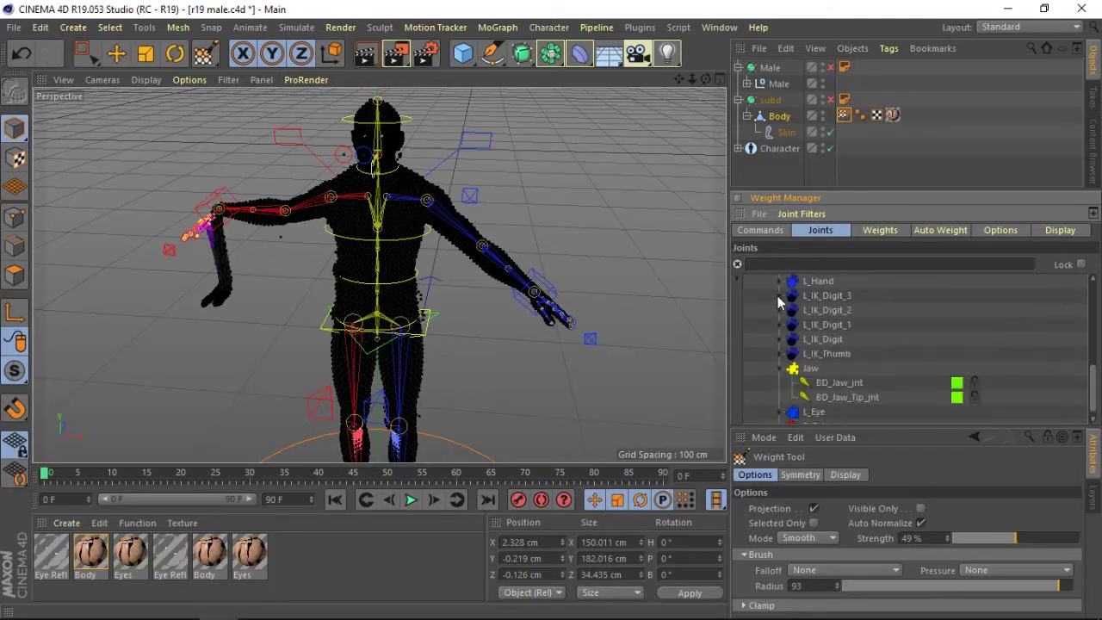
left_click(782, 310)
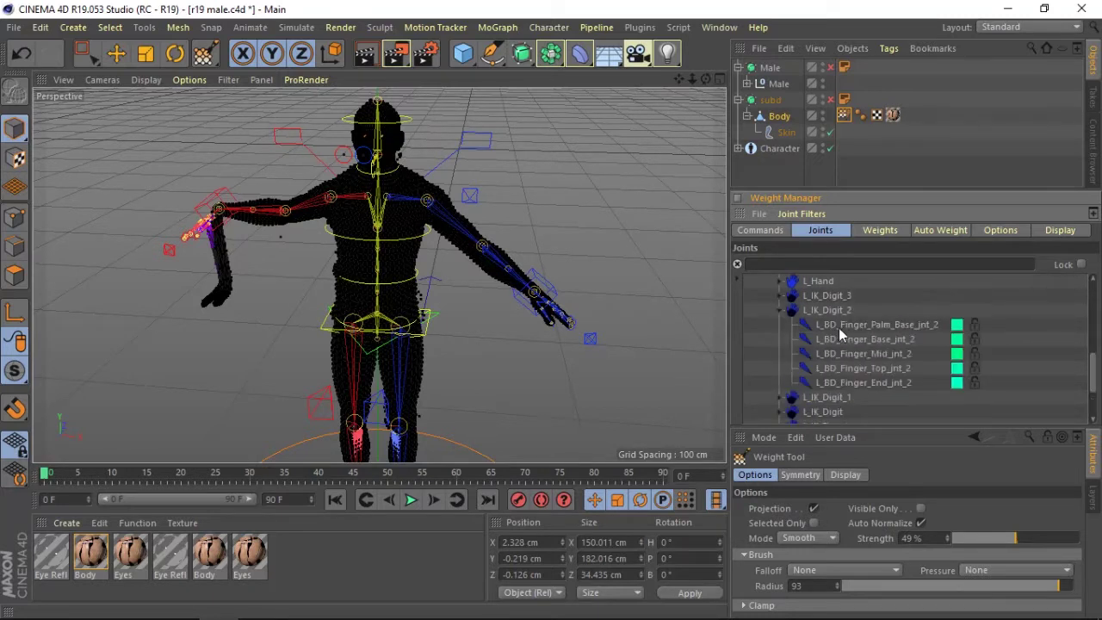
right_click(857, 389)
left_click(876, 463)
- Replace the R_IK_Digit_2 joints' weights with the copied left-finger weights
left_click_drag(1094, 366, 1092, 343)
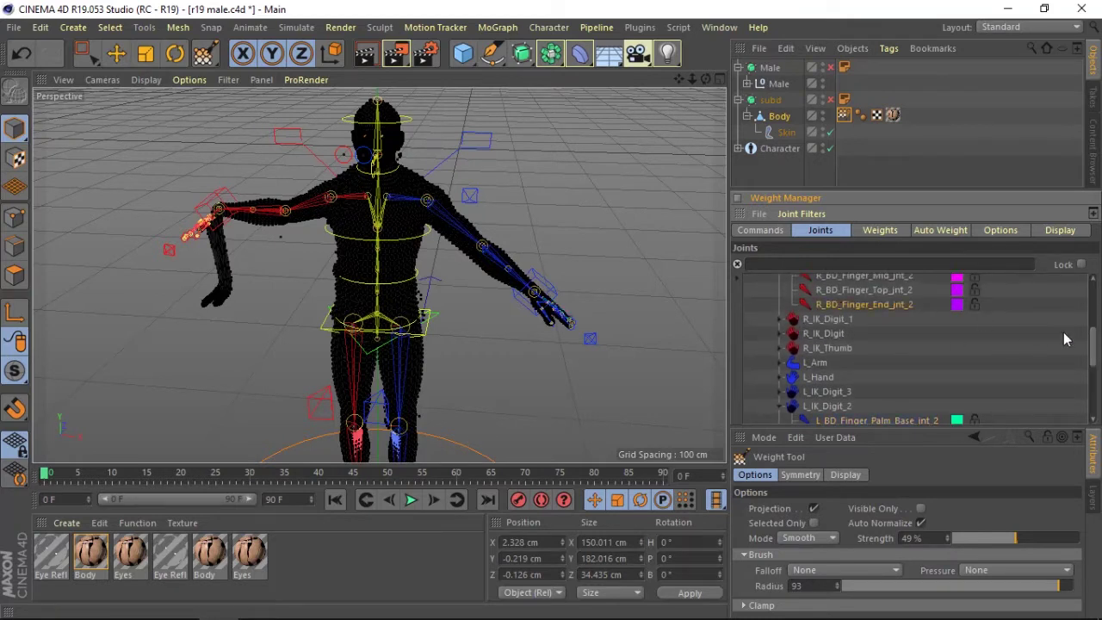
scroll(958, 336, "up", 3)
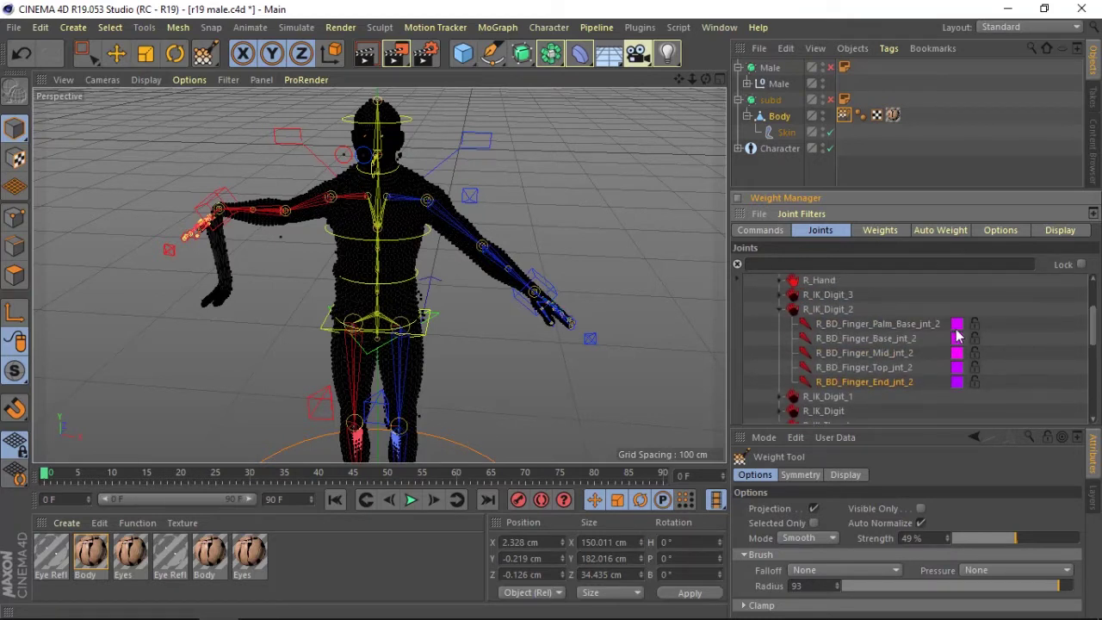
right_click(885, 378)
left_click(901, 502)
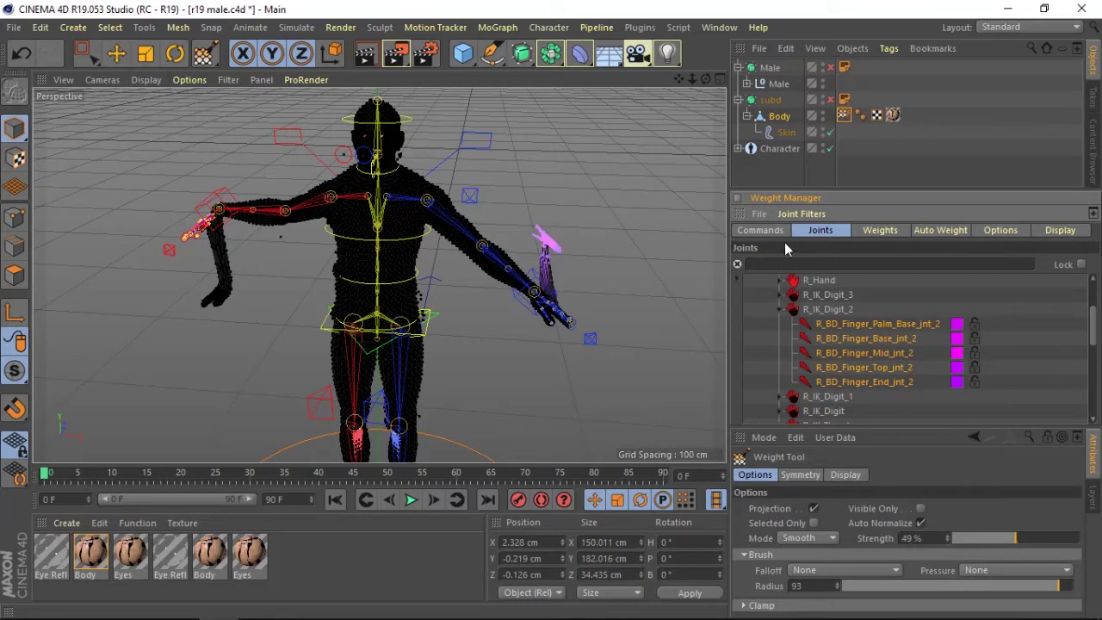
left_click(761, 230)
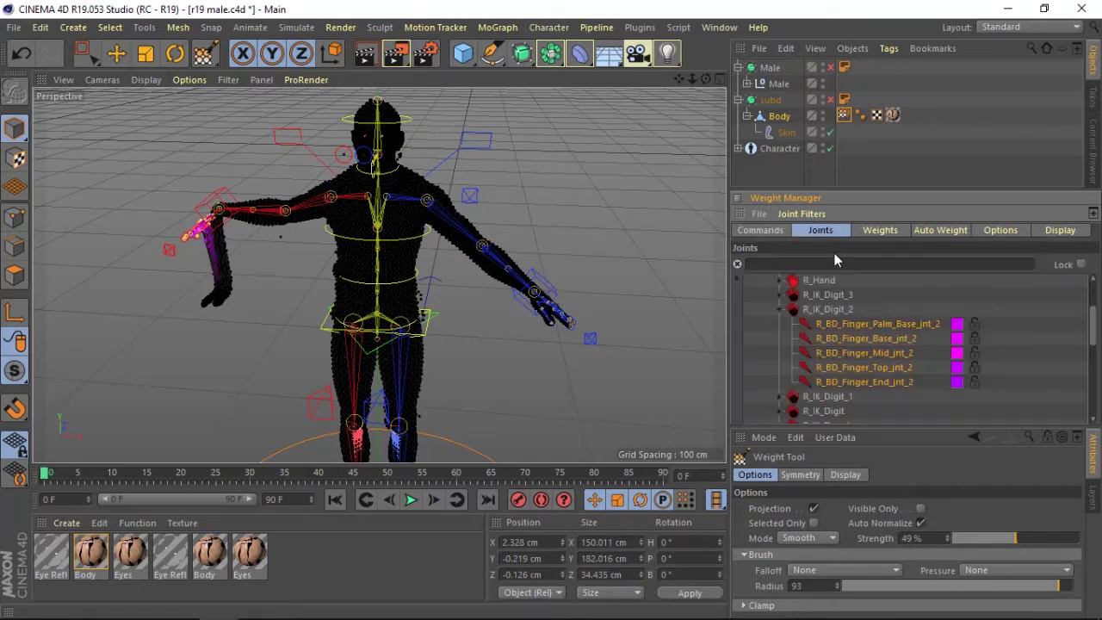
- Copy the R_IK_Digit_1 finger weights and paste them over the L_IK_Digit_1 joints
left_click(782, 309)
left_click(782, 324)
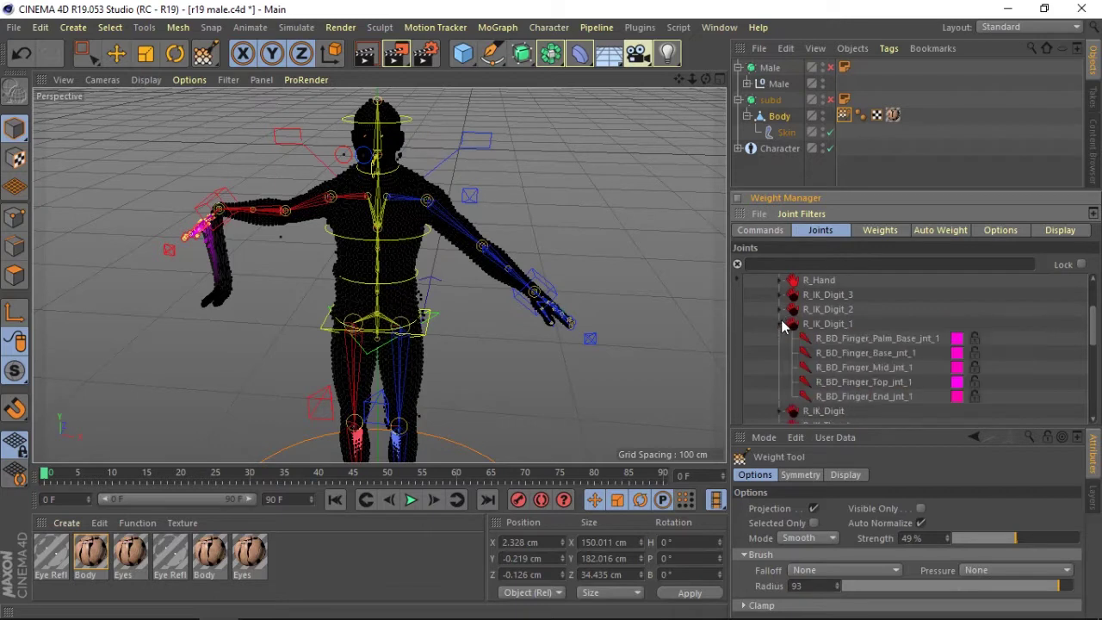
right_click(845, 396)
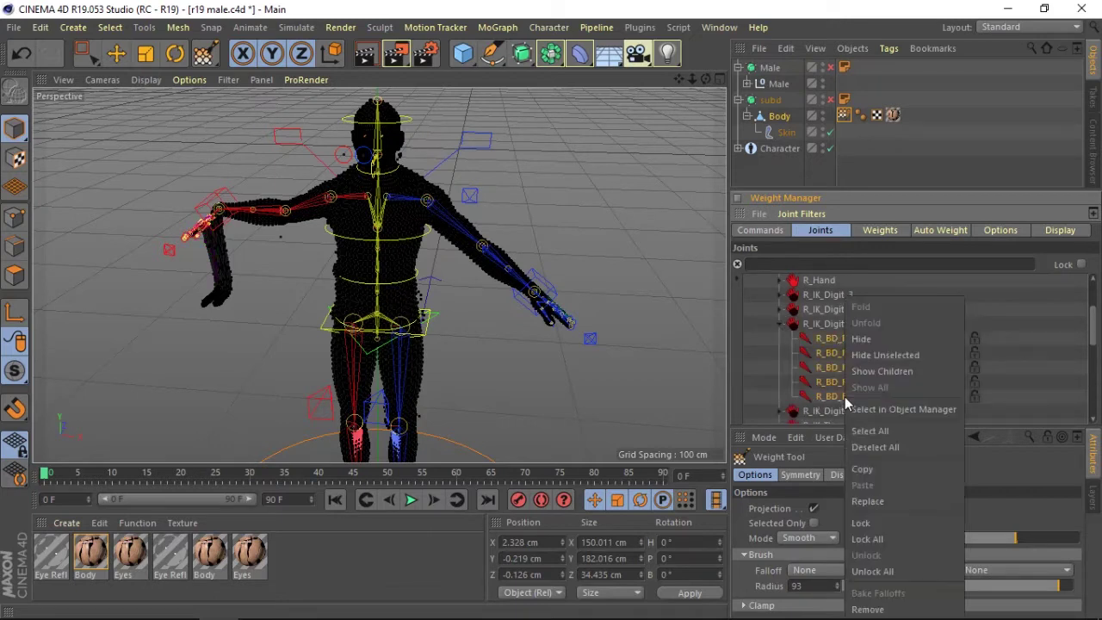
left_click(861, 468)
scroll(1095, 341, "down", 3)
scroll(1094, 343, "down", 3)
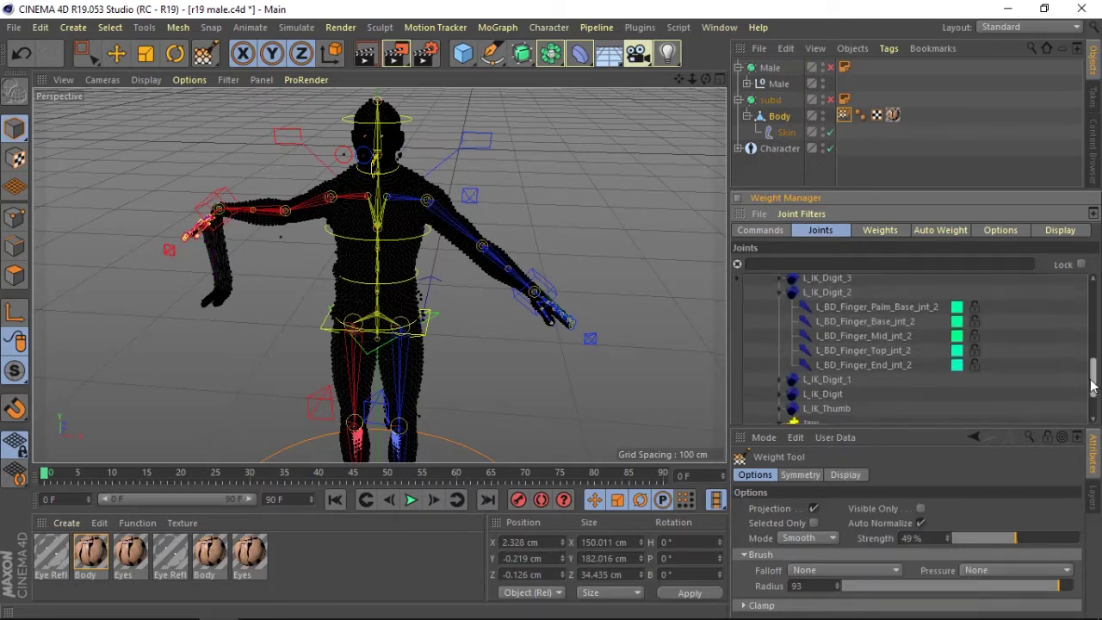
scroll(1095, 344, "down", 3)
left_click(788, 326)
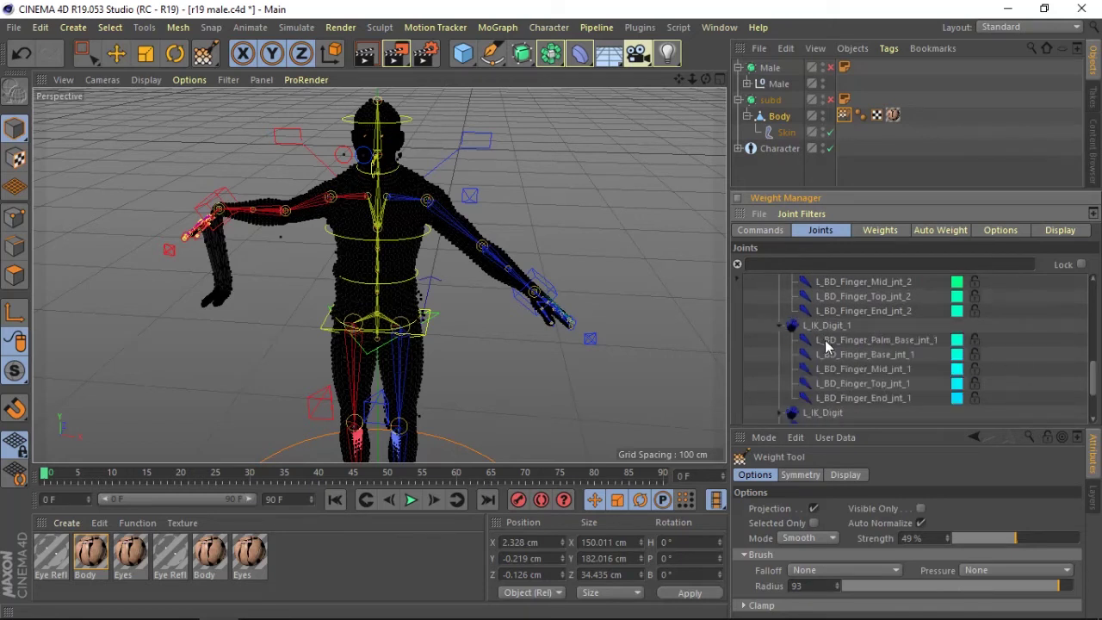
right_click(841, 397)
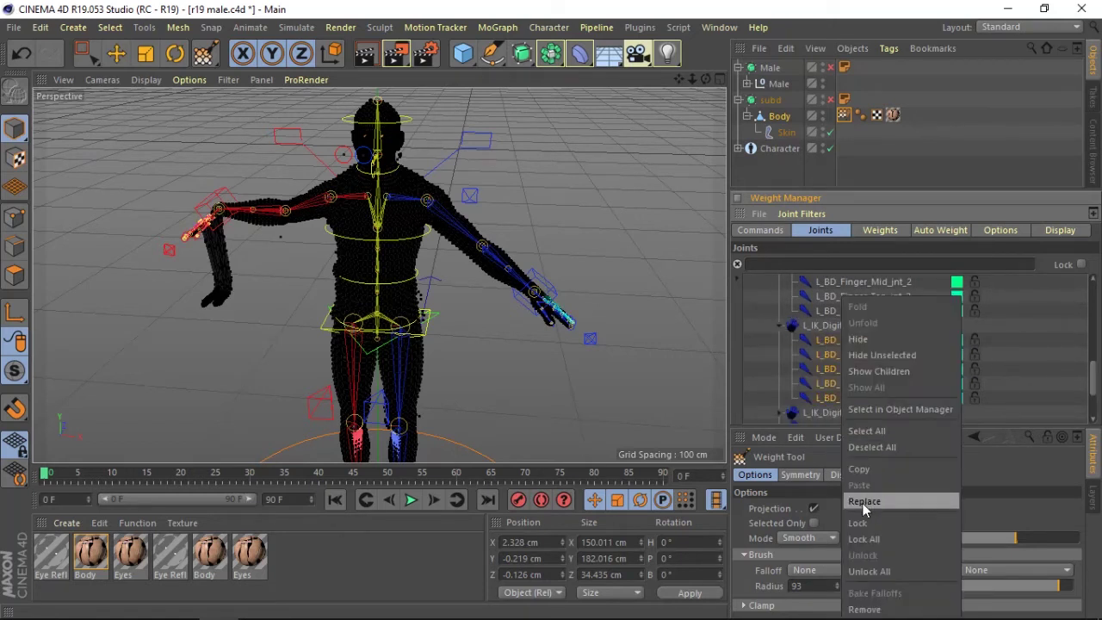
left_click(920, 468)
- Replace the five right Digit_1 finger joints' weights with the copied values
left_click(782, 343)
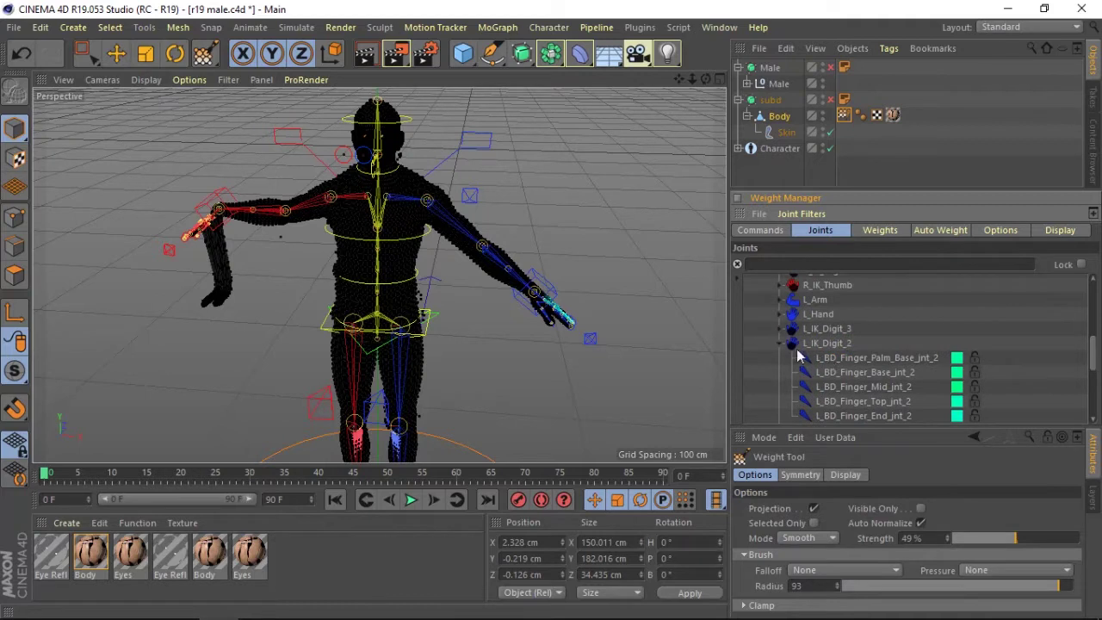
scroll(1090, 353, "up", 3)
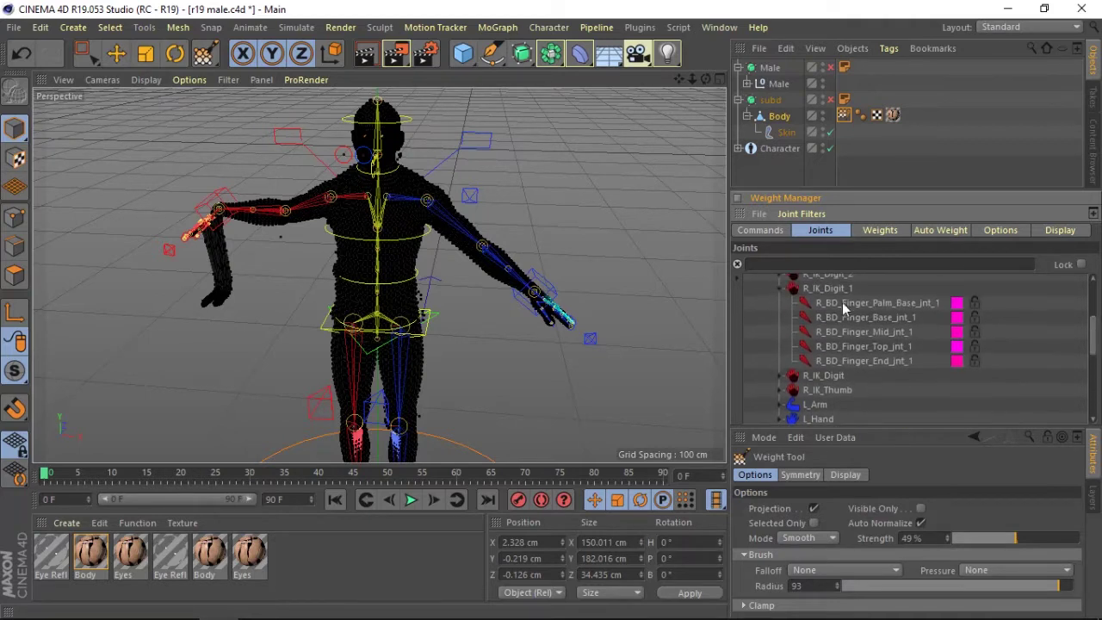
left_click(852, 356, "shift")
right_click(852, 357)
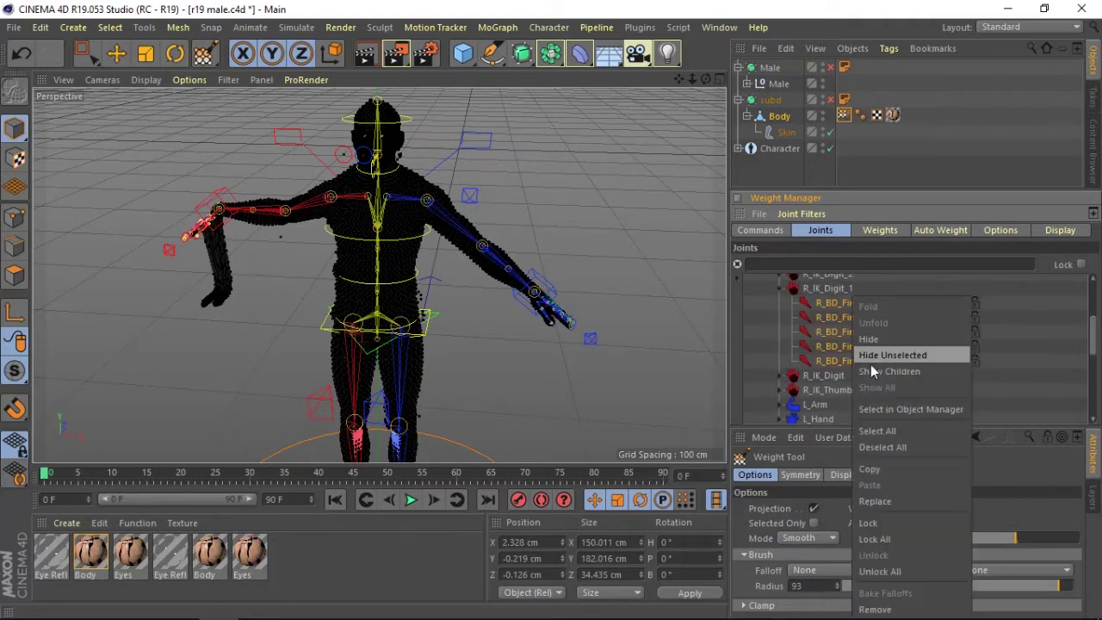
left_click(880, 504)
left_click(760, 231)
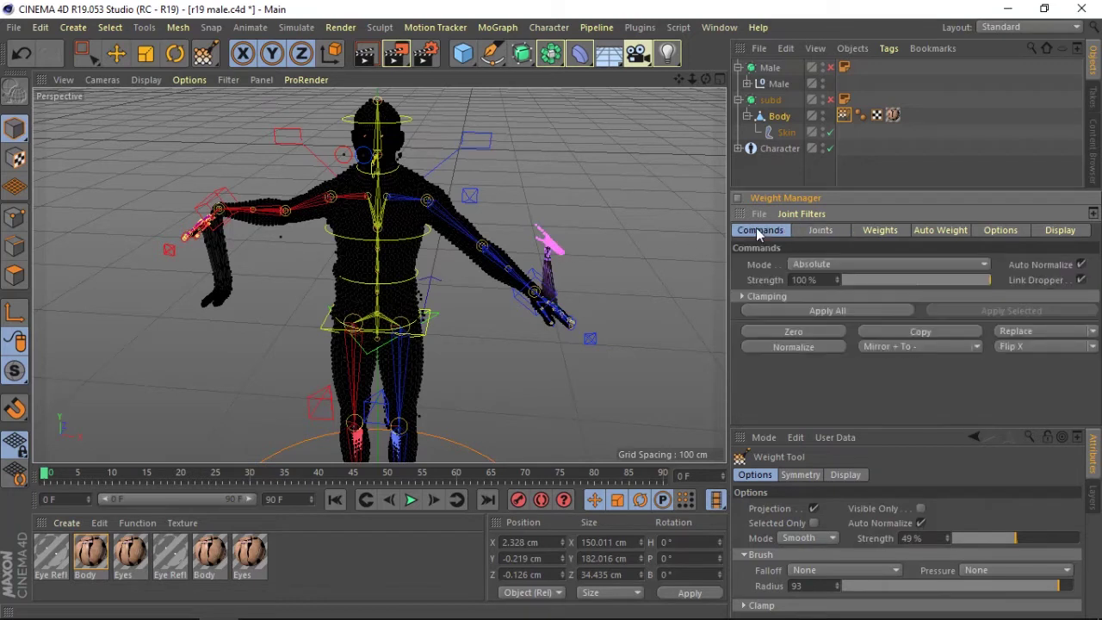
left_click(822, 233)
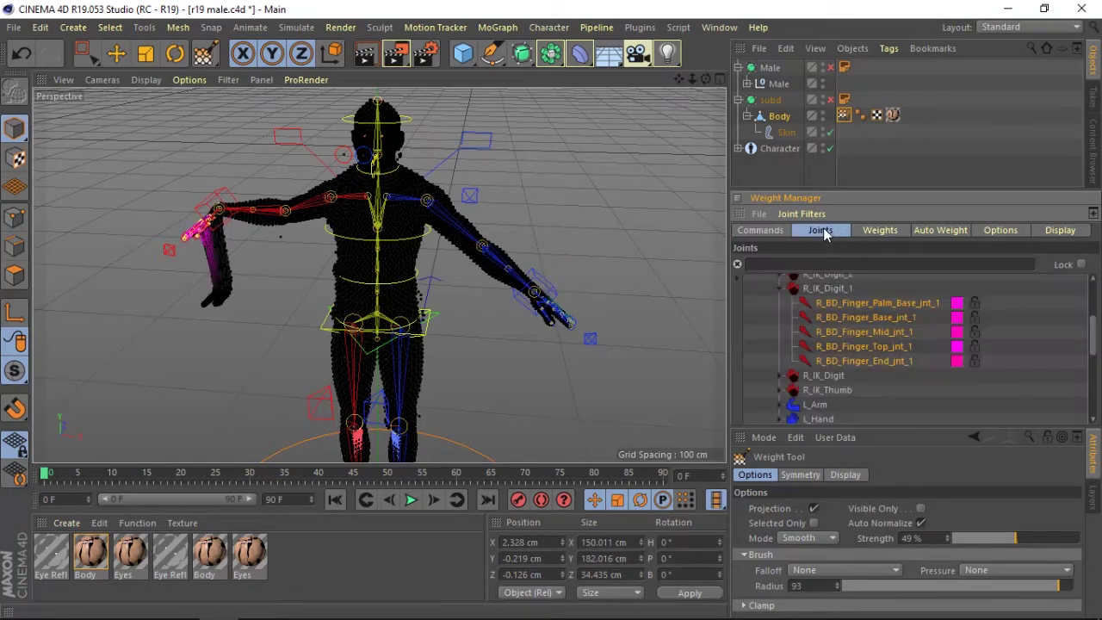
- Copy the weights of all five L_BD_Finger joints under L_IK_Digit
left_click(782, 289)
left_click(782, 304)
left_click_drag(1091, 333, 1093, 368)
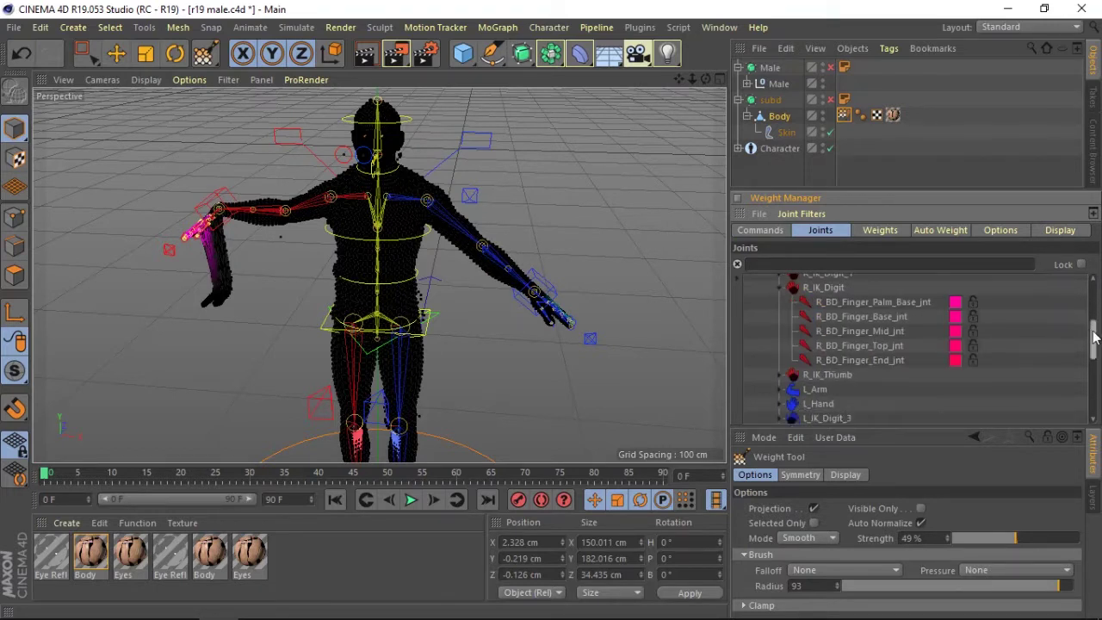
left_click(781, 320)
left_click(780, 320)
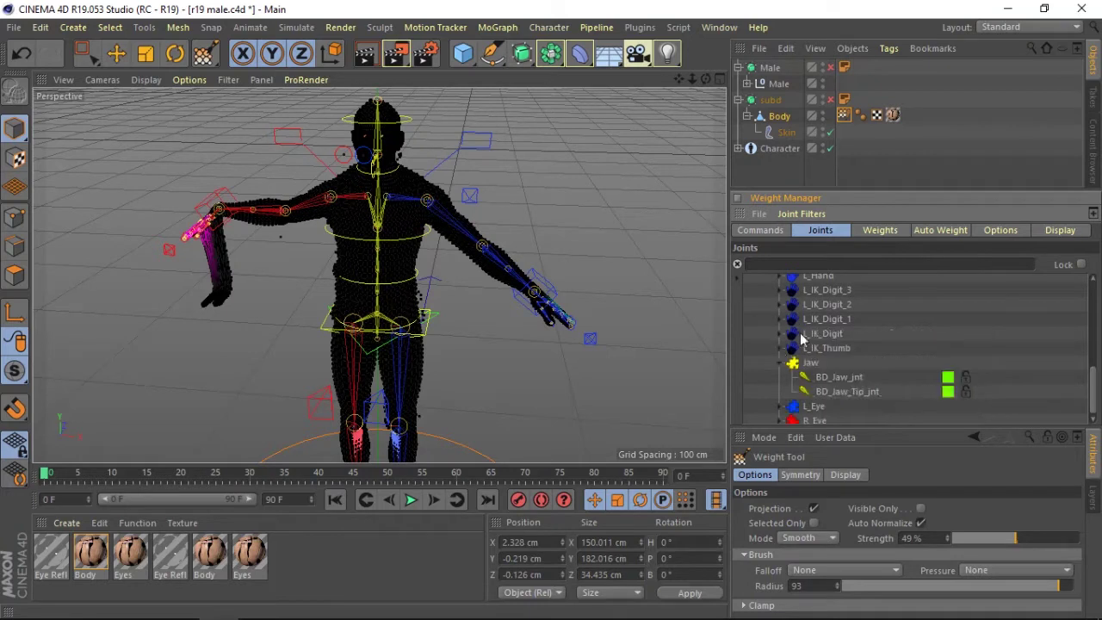
left_click(782, 334)
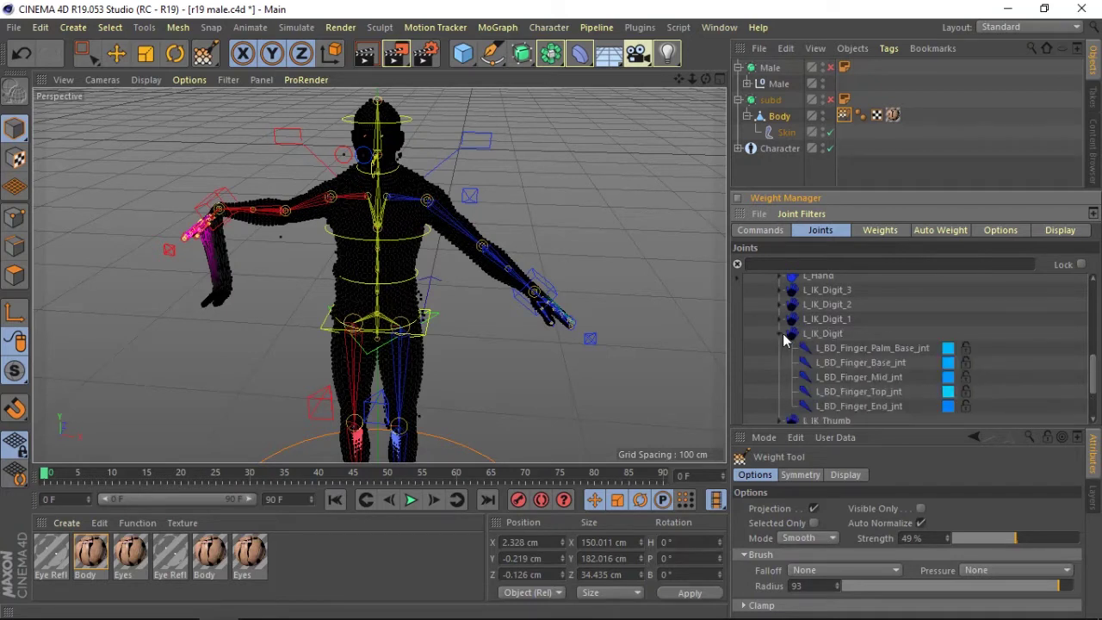
left_click_drag(851, 350, 852, 403)
right_click(852, 402)
left_click(872, 468)
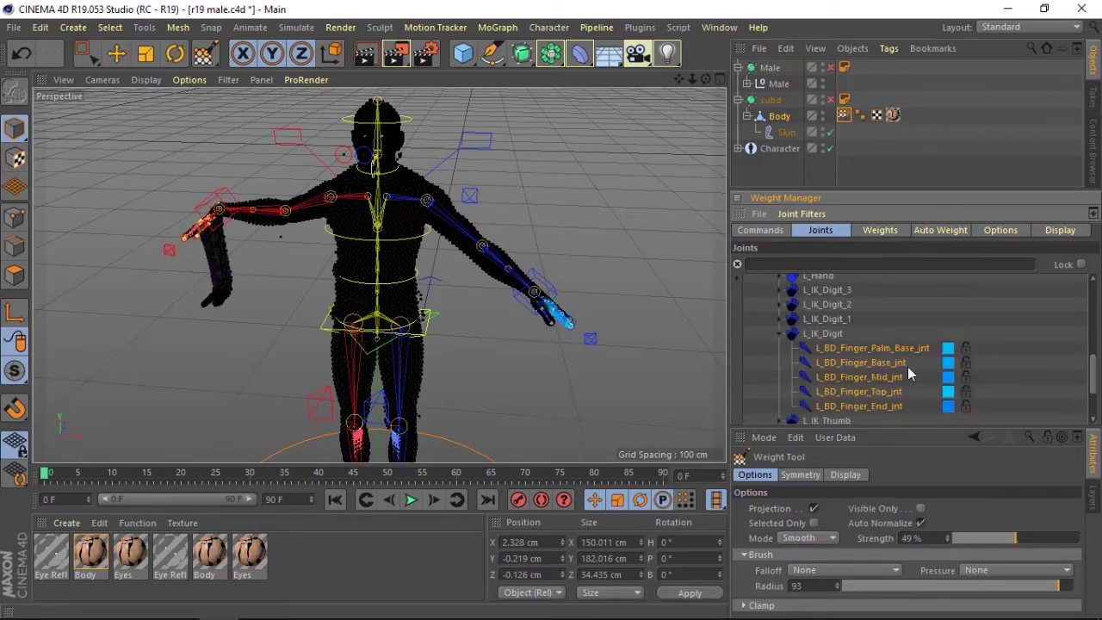
- Replace the R_BD_Finger joints' weights with the copied left-finger weights
left_click_drag(1087, 369, 1090, 345)
scroll(820, 317, "up", 2)
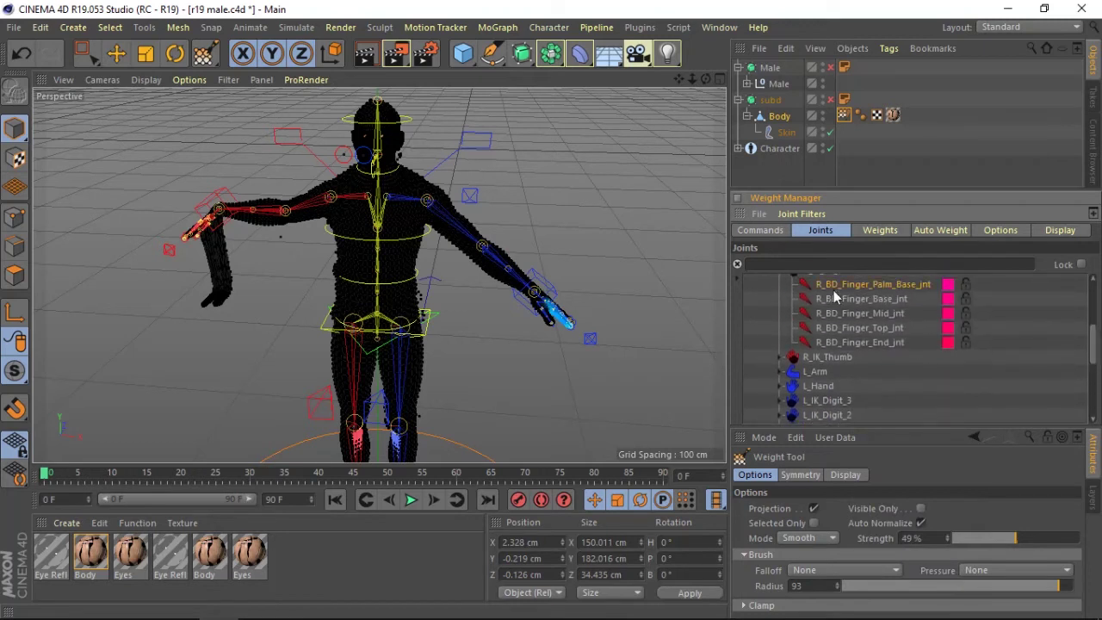
right_click(844, 343)
left_click(858, 500)
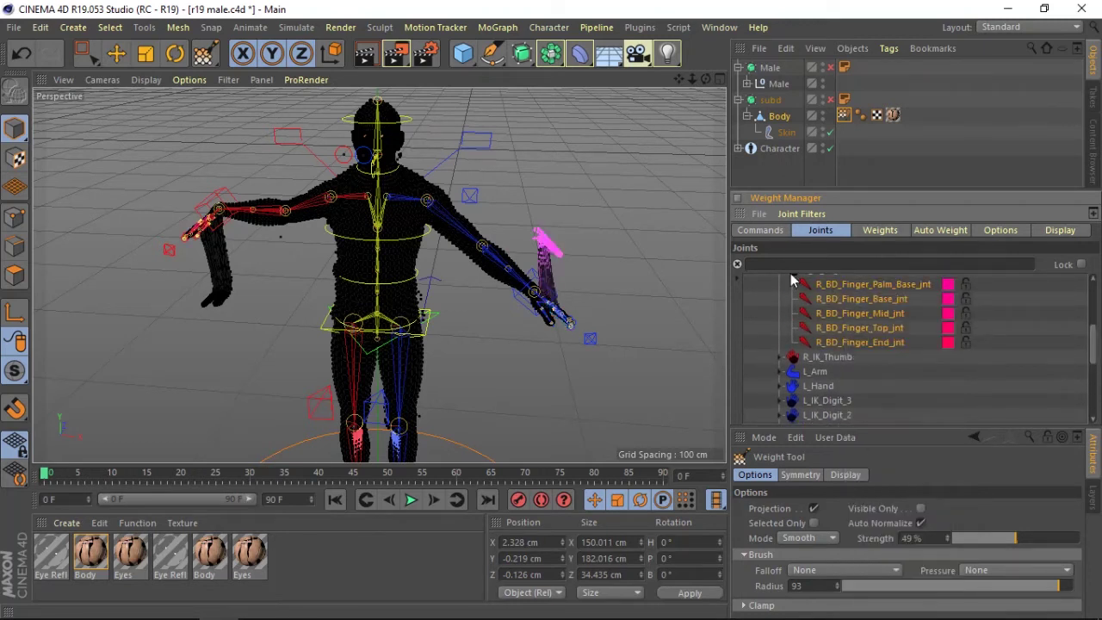
left_click(758, 230)
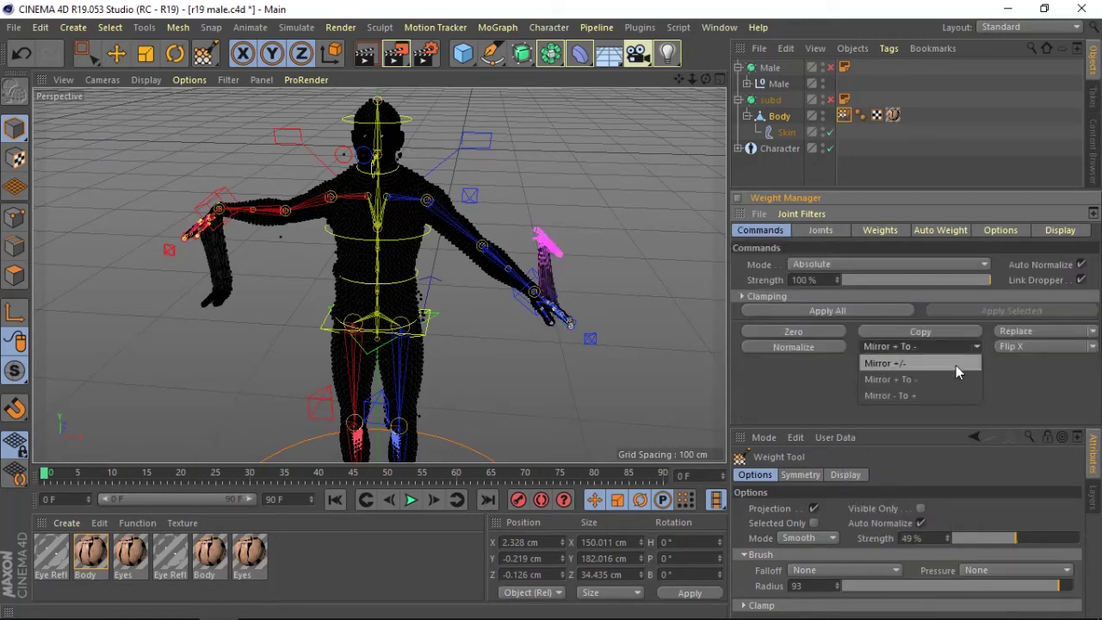
left_click_drag(871, 343, 1035, 353)
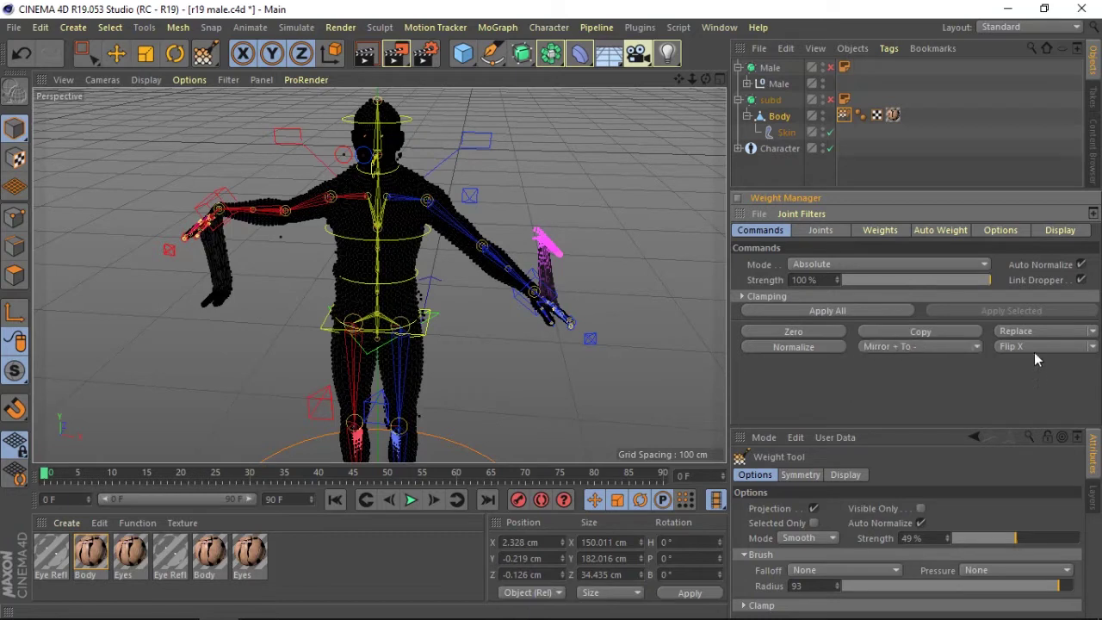
left_click(829, 231)
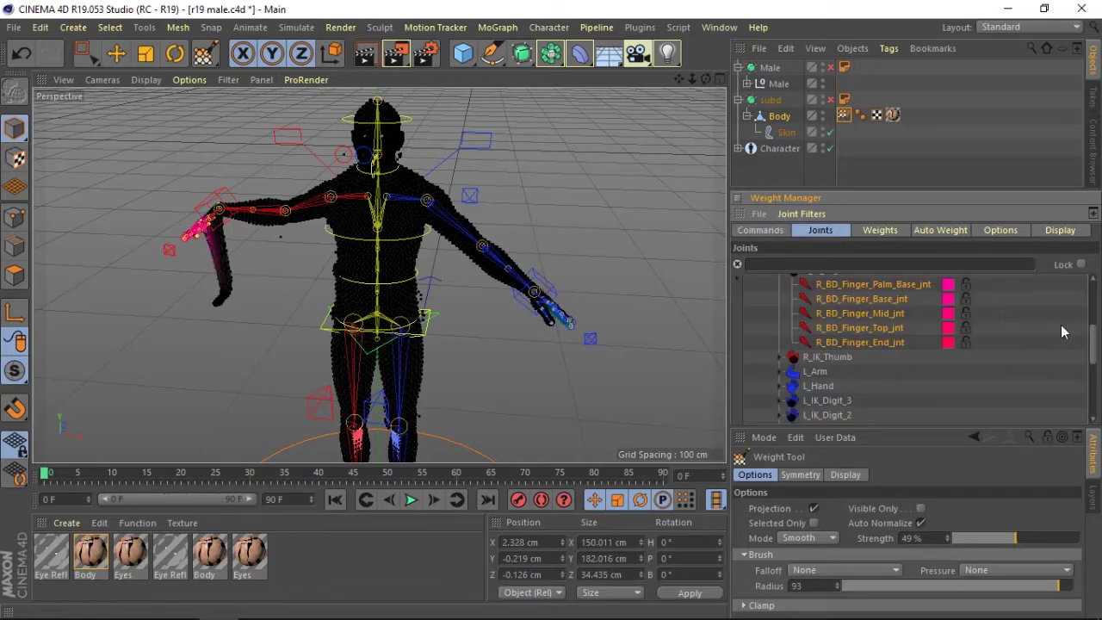
left_click_drag(1094, 340, 1078, 336)
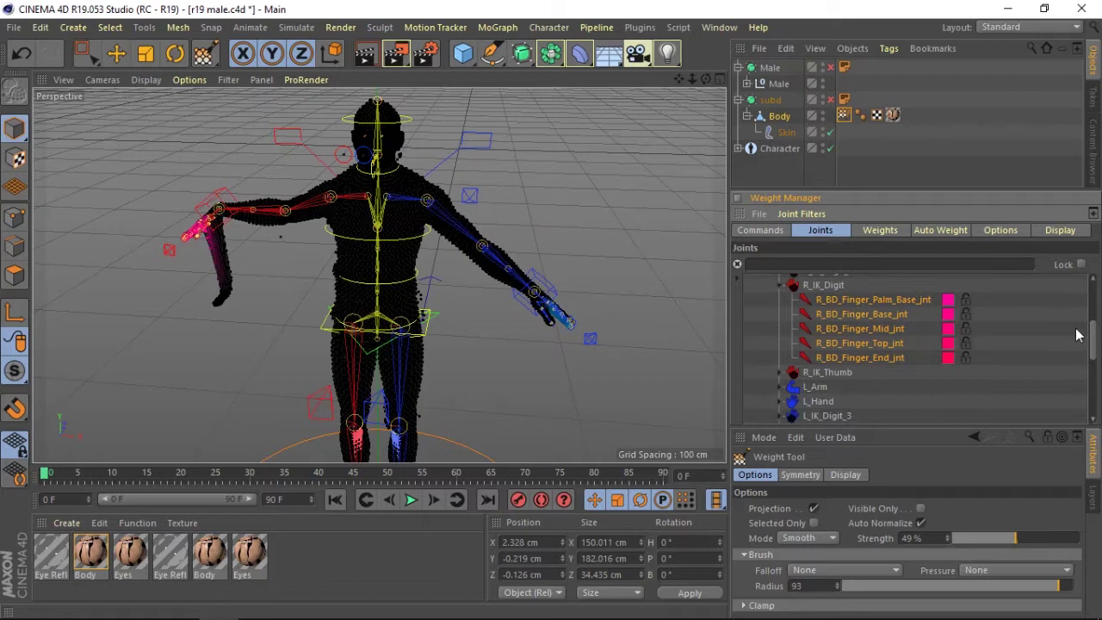
- Collapse the digit groups and list the R_IK_Thumb joints
left_click(780, 285)
left_click(781, 300)
scroll(1087, 339, "down", 4)
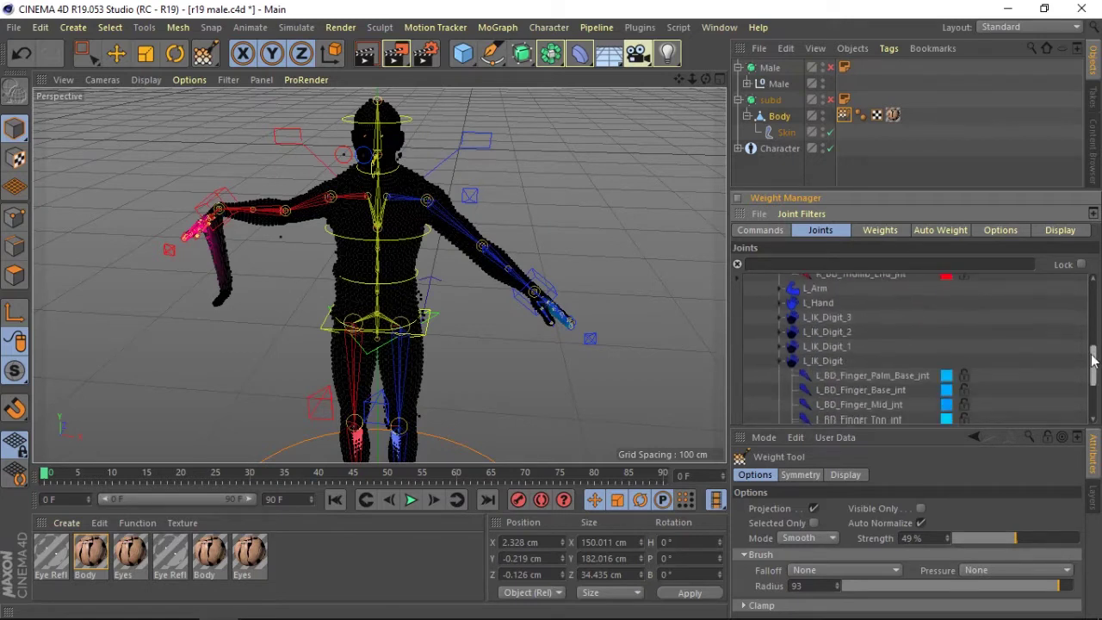
scroll(1087, 344, "down", 2)
left_click(782, 340)
- Copy the four L_BD_Thumb joint weights and replace the R_BD_Thumb weights with them
left_click(782, 352)
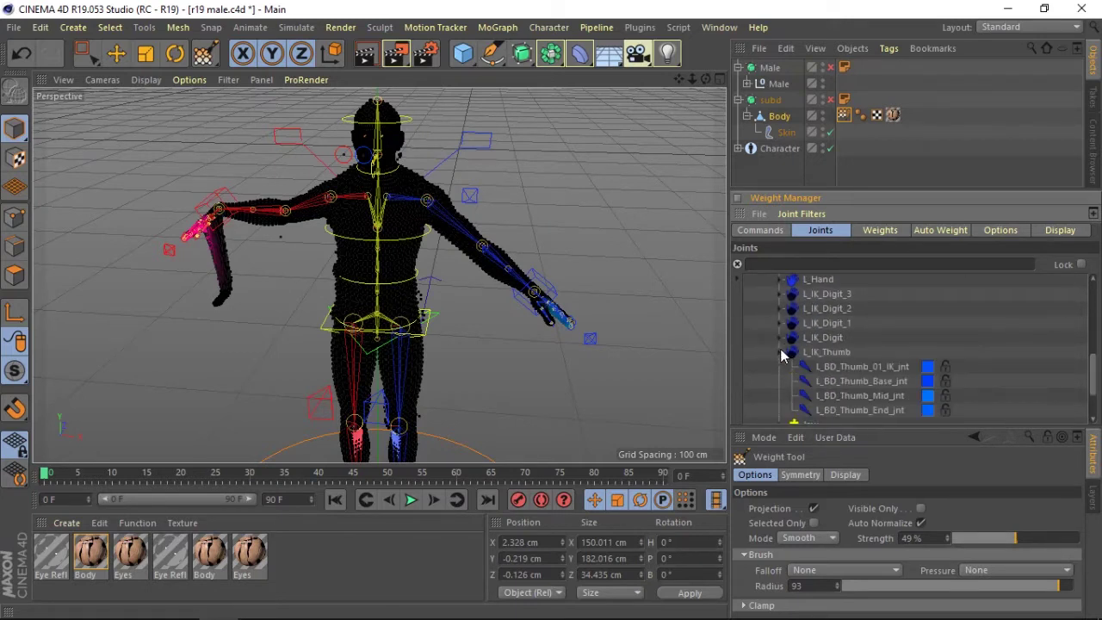
left_click(836, 411, "shift")
right_click(836, 413)
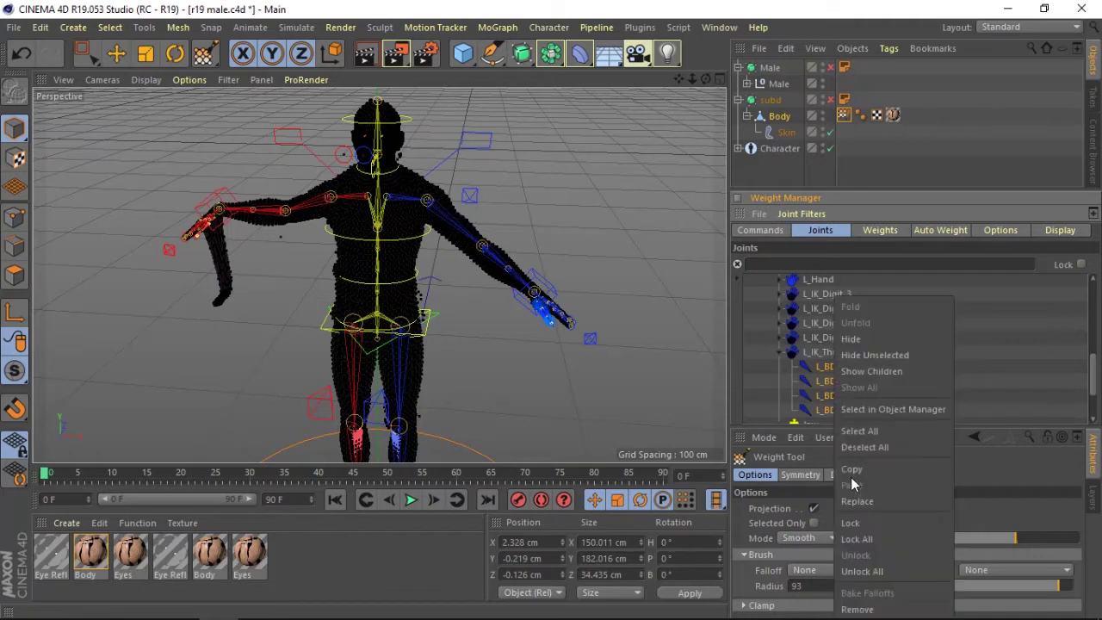
left_click(849, 468)
left_click(782, 353)
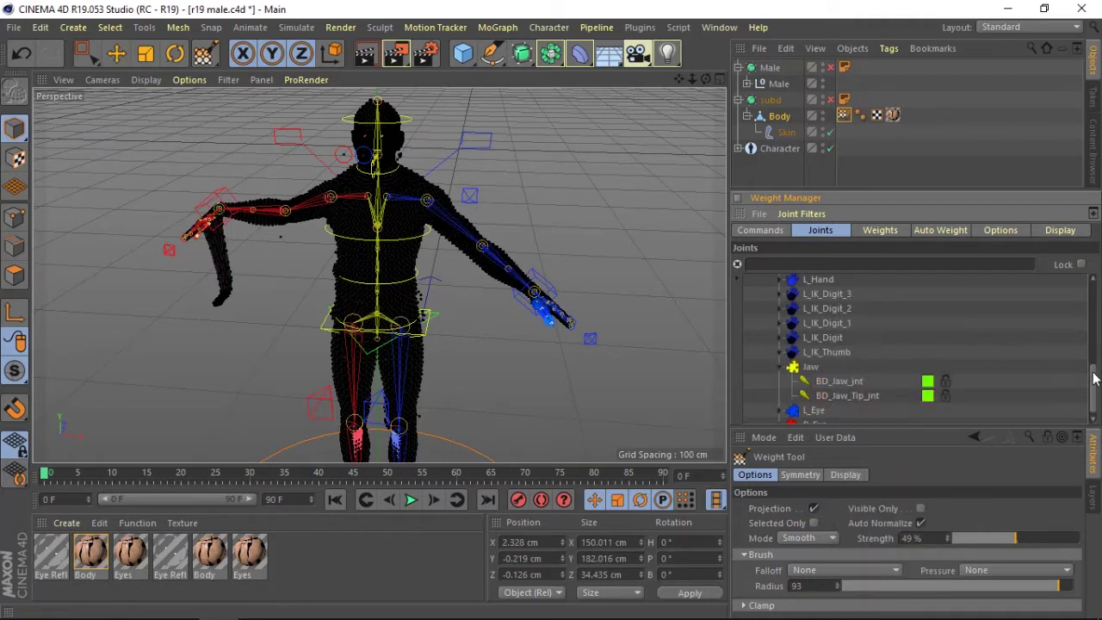
left_click_drag(1095, 379, 1097, 358)
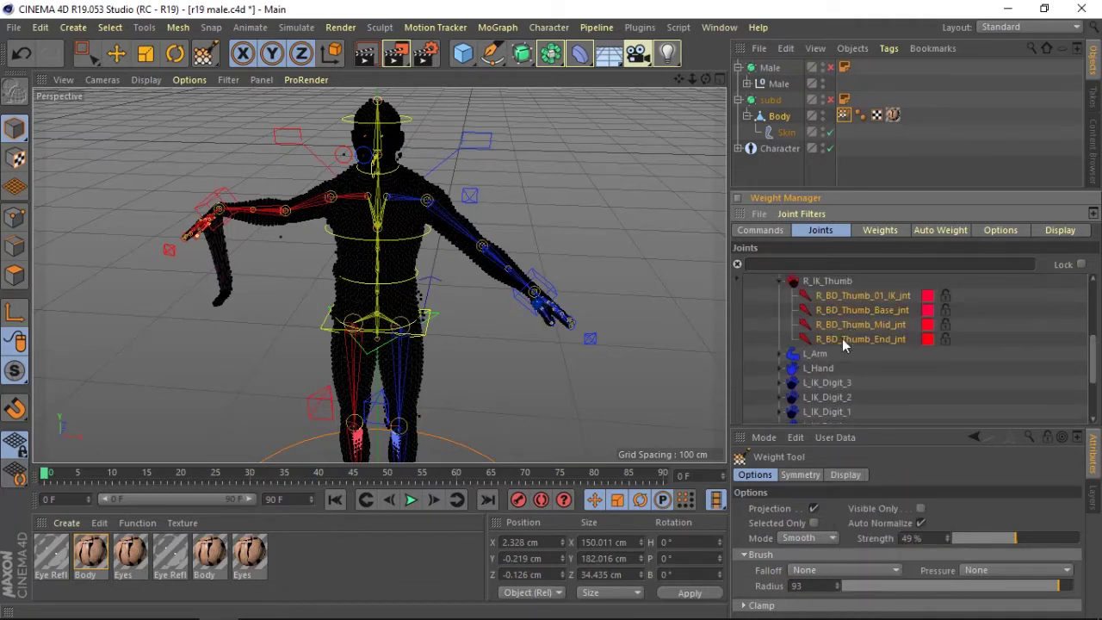
right_click(843, 338)
left_click(860, 501)
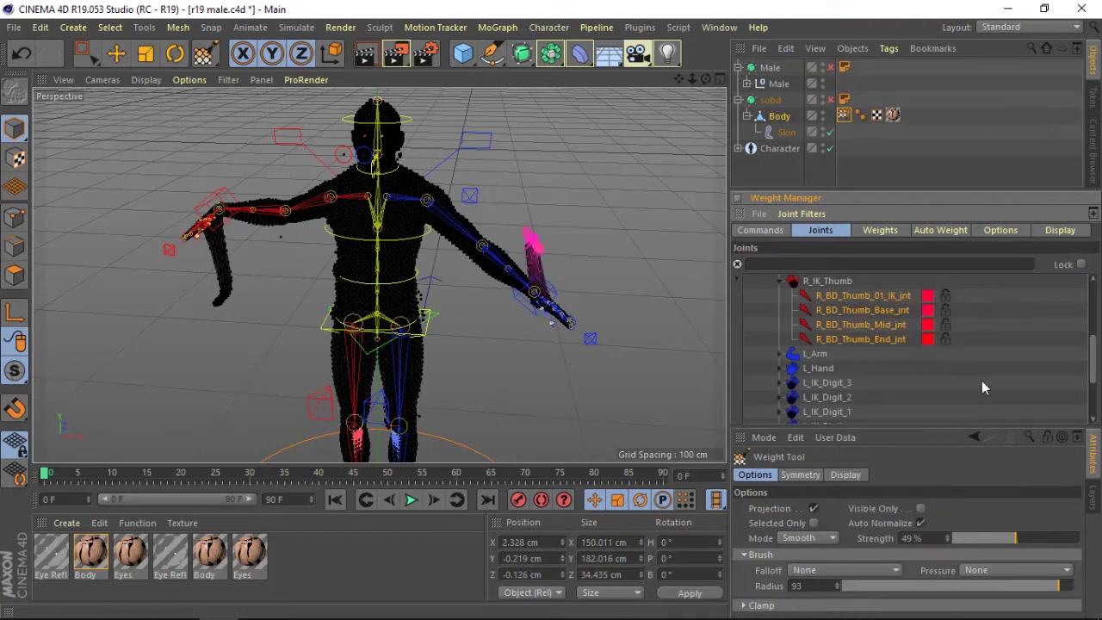
left_click(760, 230)
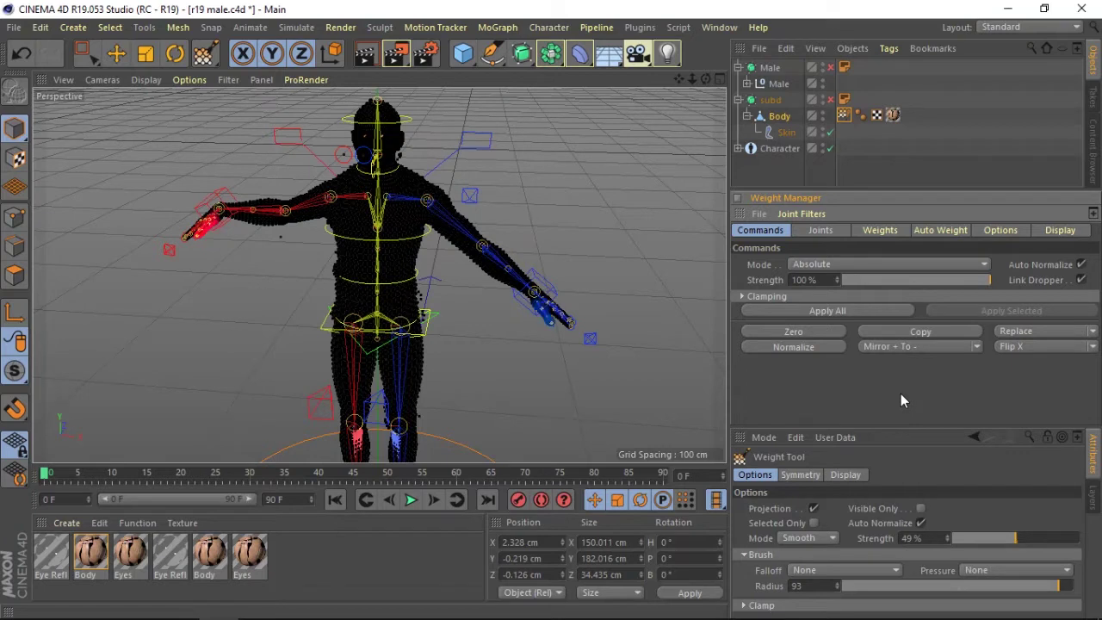
- Collapse the R_IK_Thumb and Jaw groups, scroll up to Body, and orbit the view
left_click(814, 230)
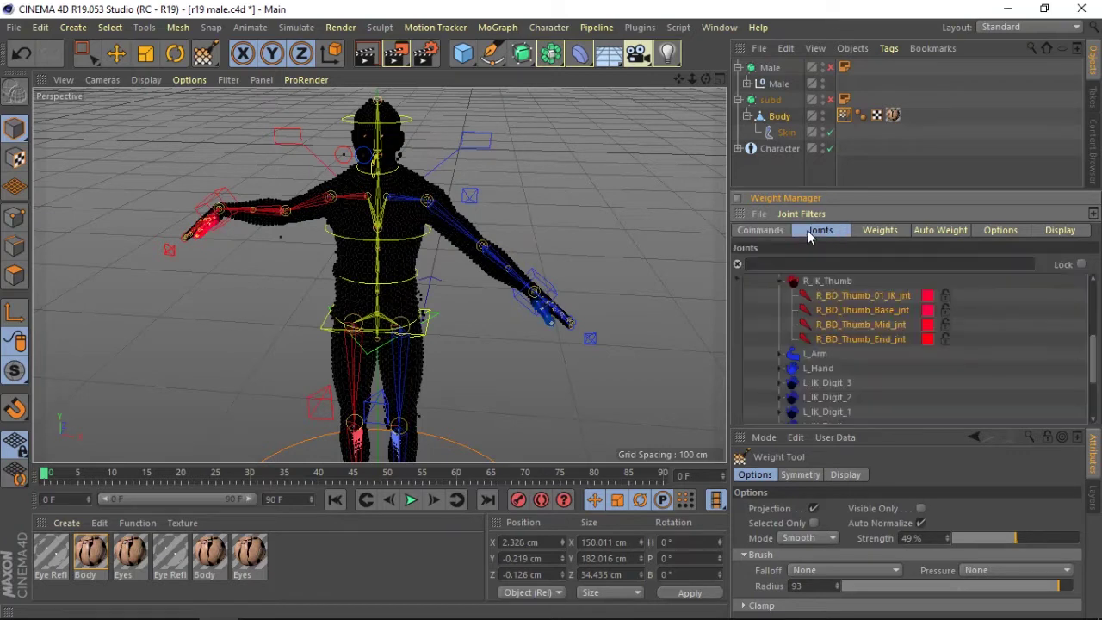
left_click(782, 282)
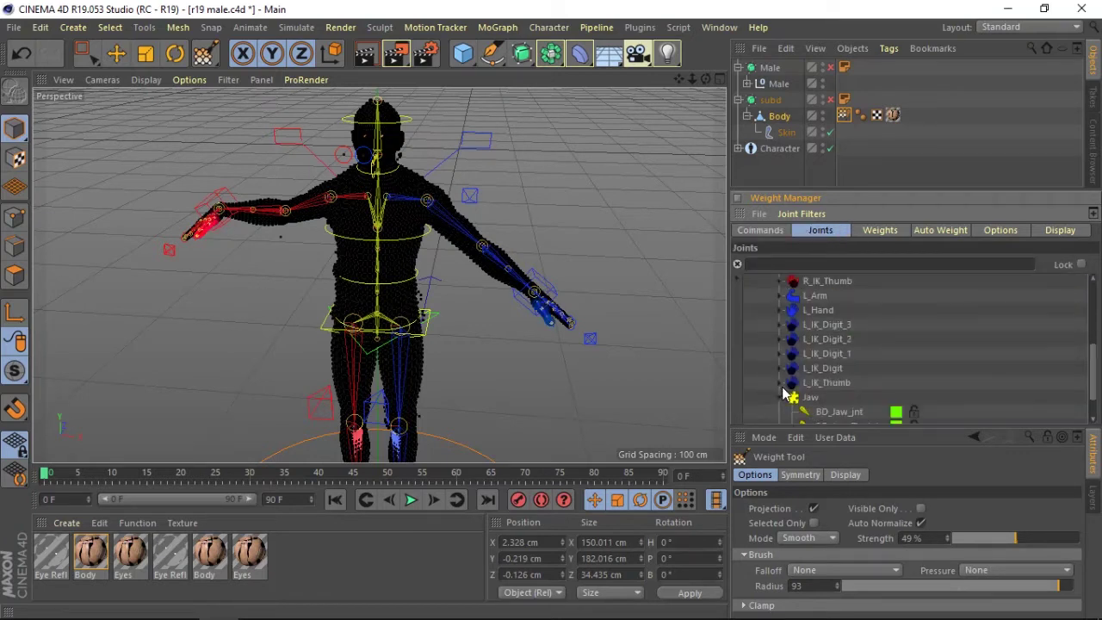
scroll(1098, 376, "down", 1)
scroll(1098, 376, "down", 1)
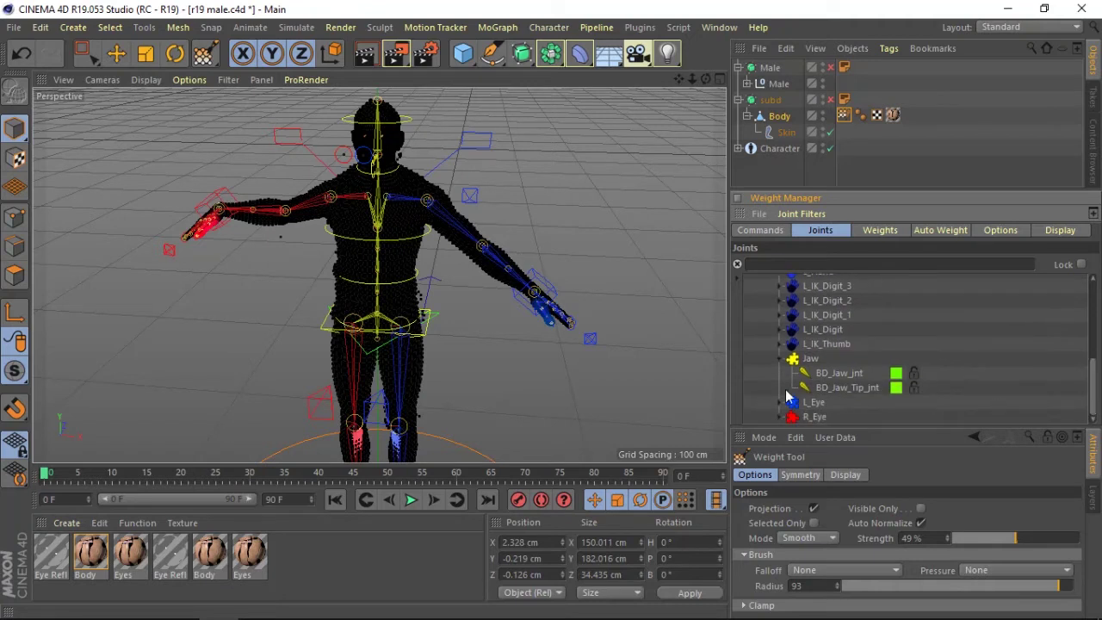
left_click(781, 360)
left_click_drag(1096, 380, 1082, 270)
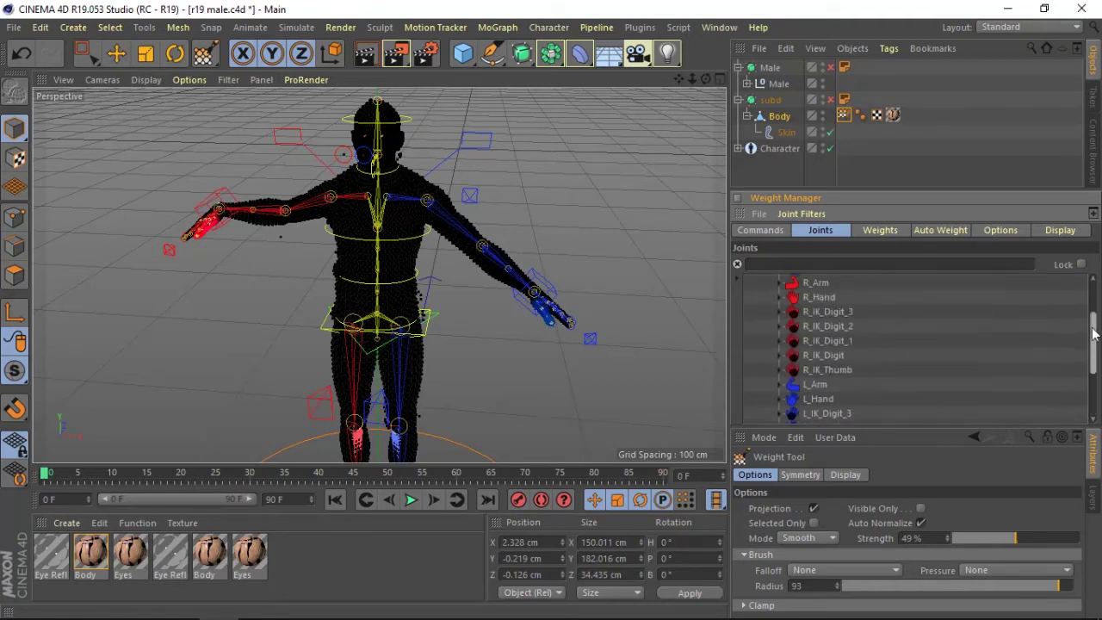
left_click(755, 284)
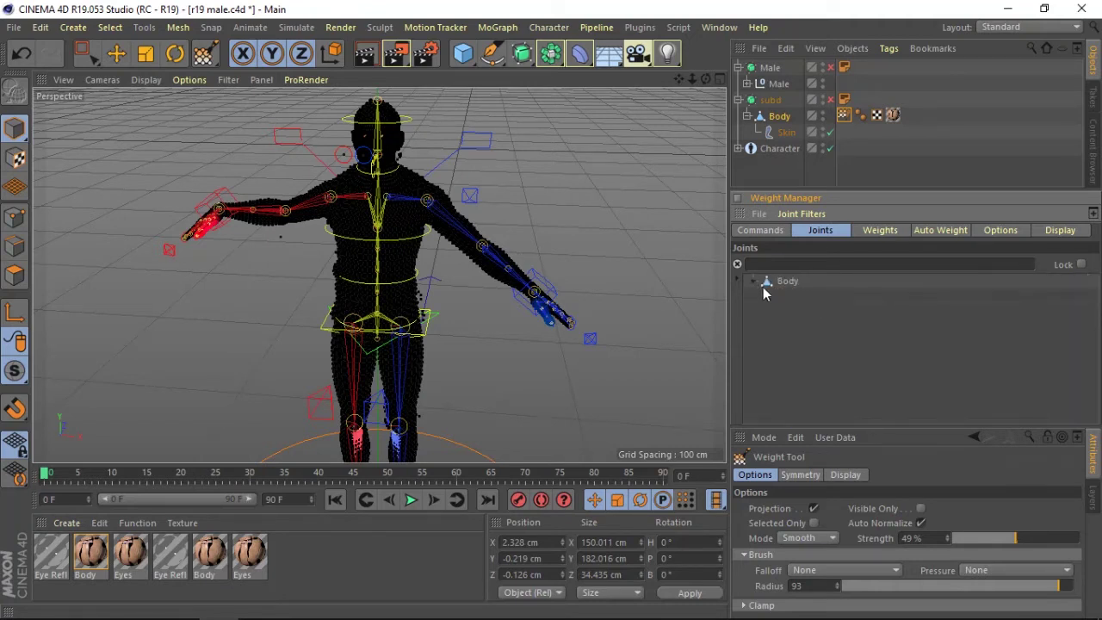
left_click(756, 284)
left_click_drag(701, 80, 715, 82)
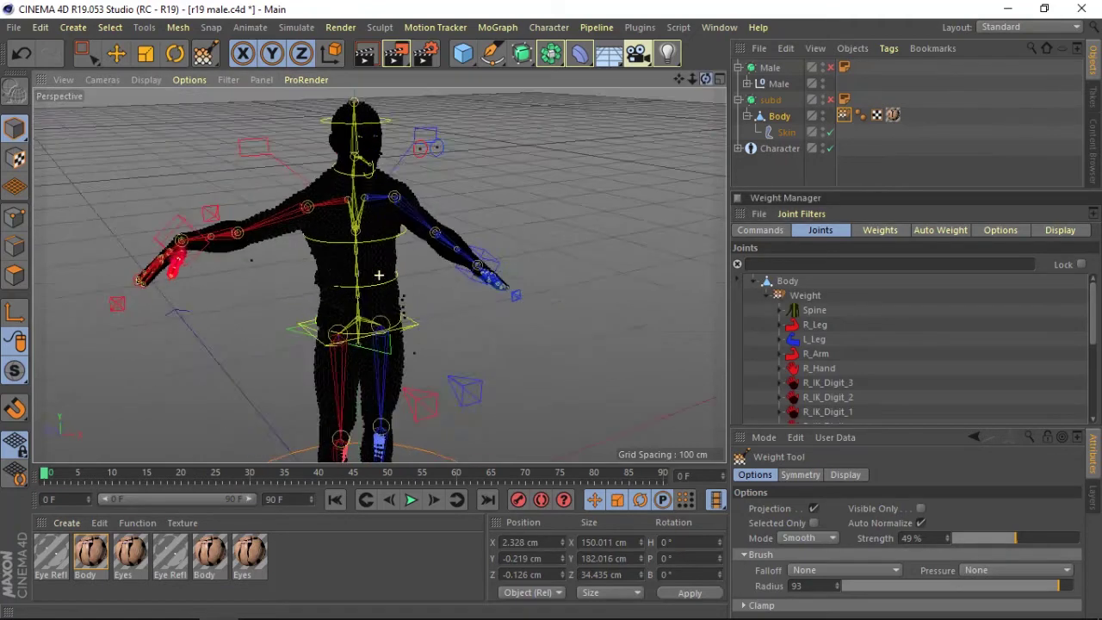
- Select the Spine joints and frame the whole character in a maximized Front view
left_click(844, 116)
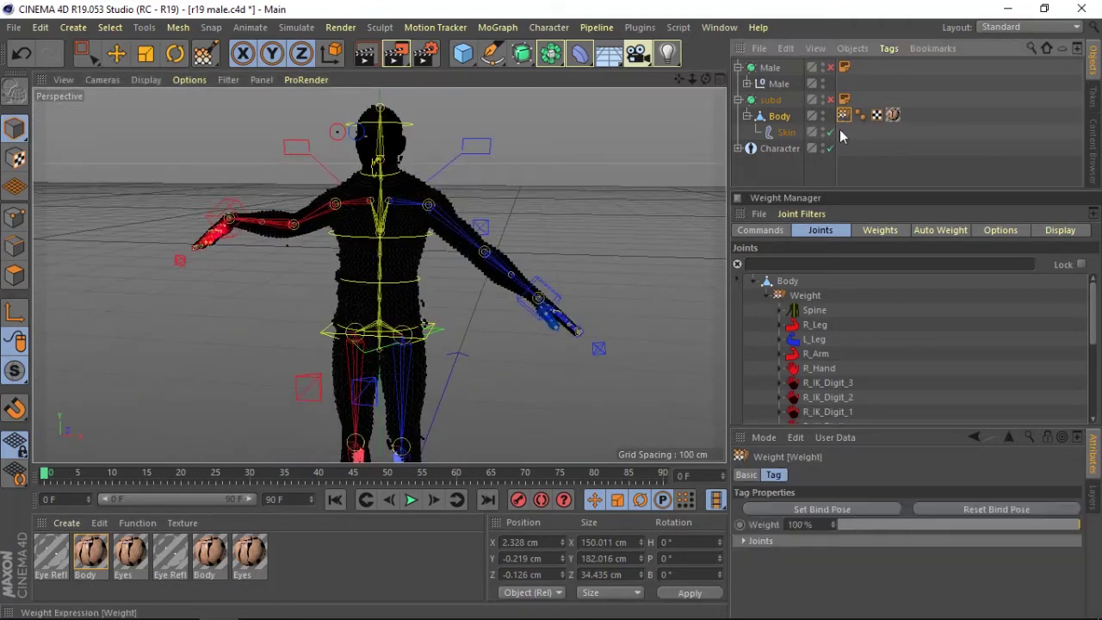
left_click(780, 310)
left_click(817, 313)
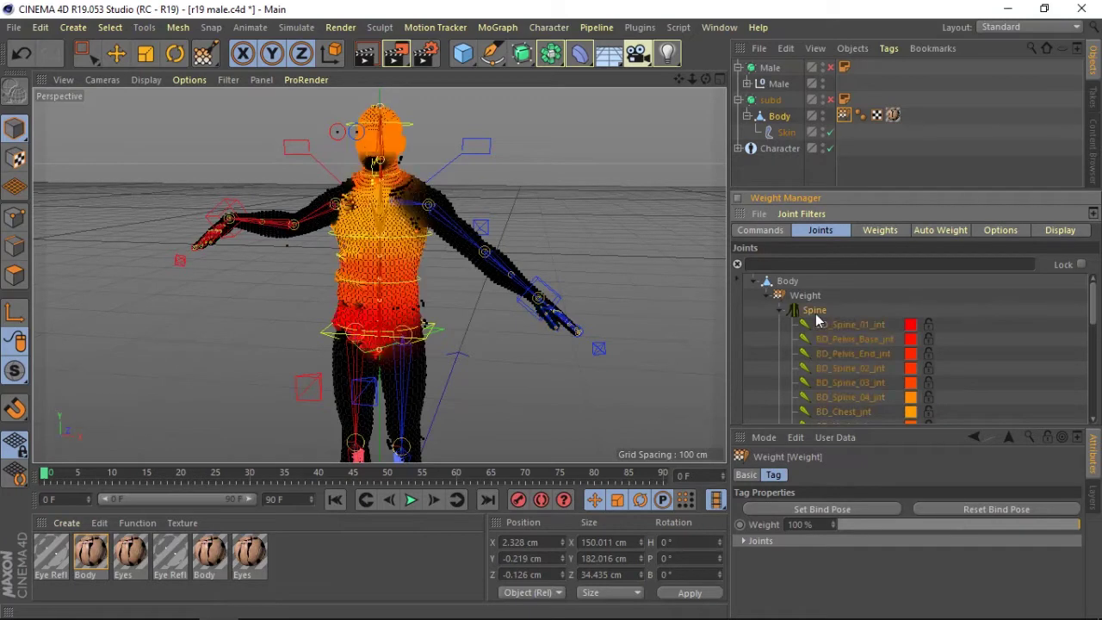
left_click_drag(706, 83, 712, 78)
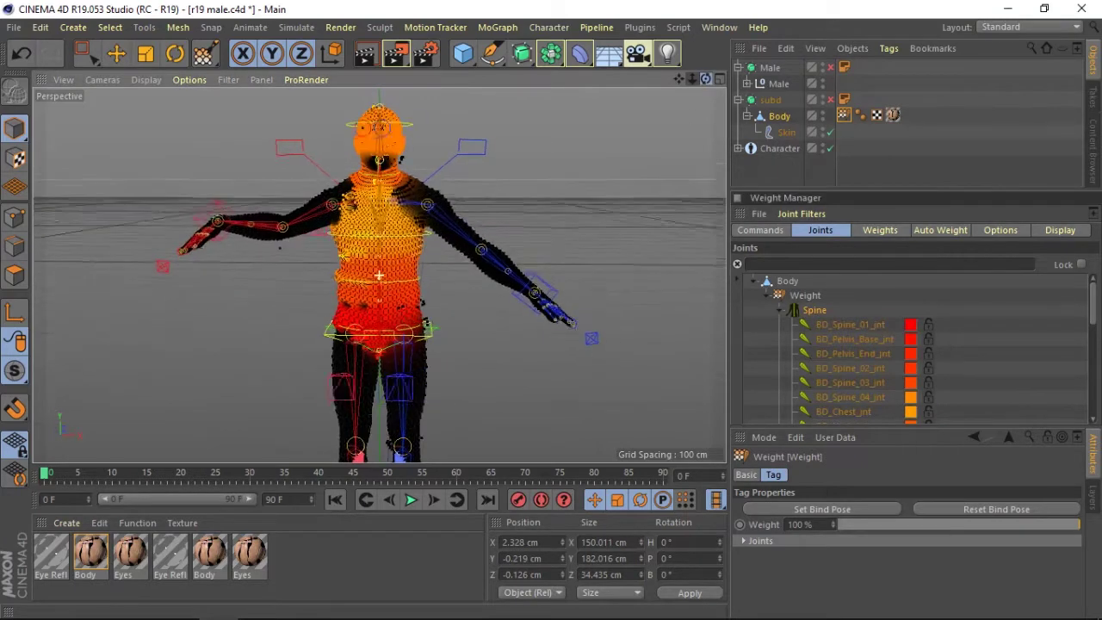
left_click(720, 80)
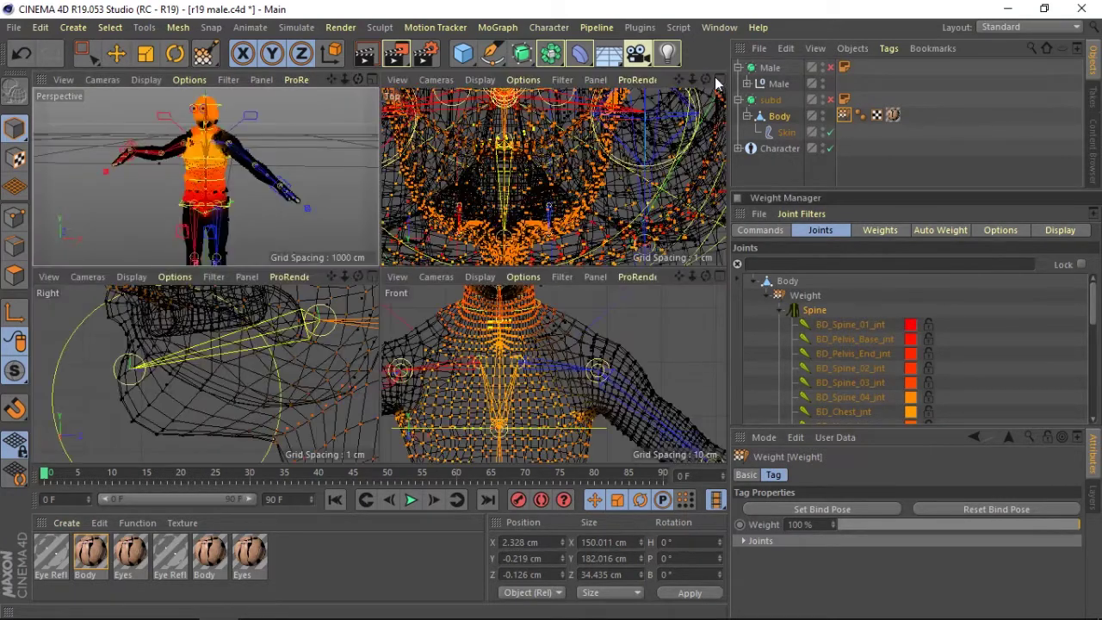
left_click(720, 277)
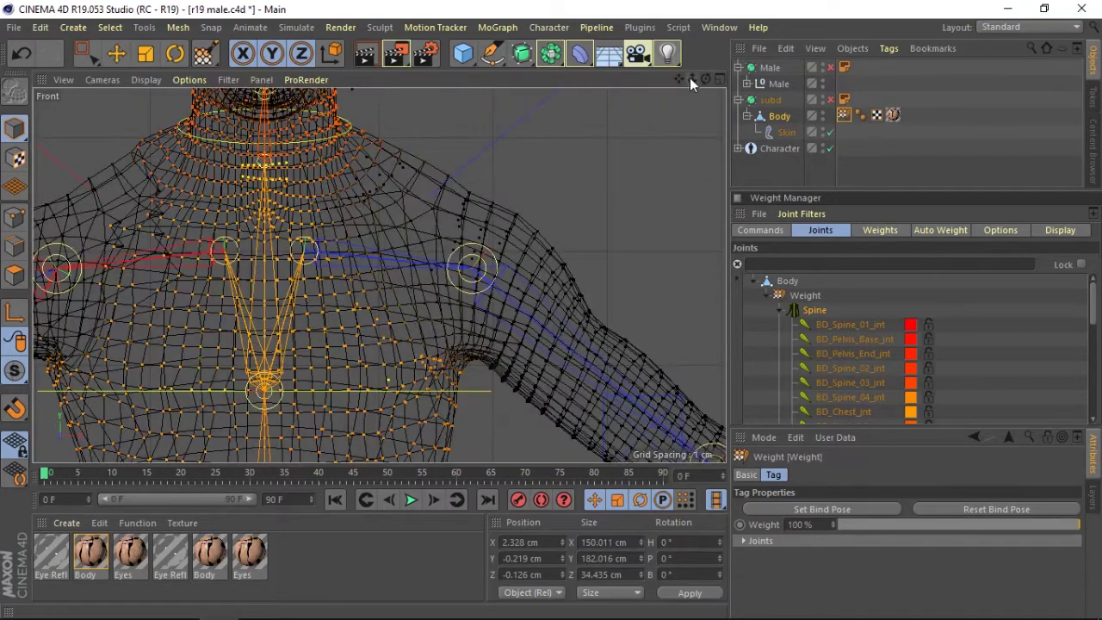
left_click_drag(693, 79, 681, 103)
left_click_drag(380, 276, 691, 76)
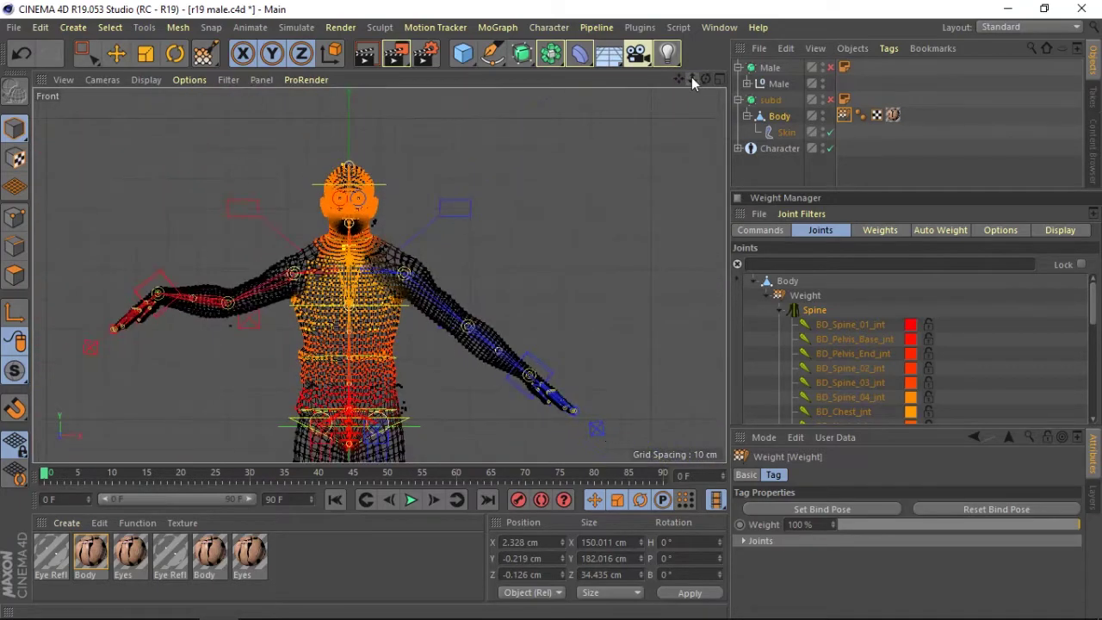
- Return to four views and reset the Character object to its default pose
left_click(769, 232)
left_click(818, 231)
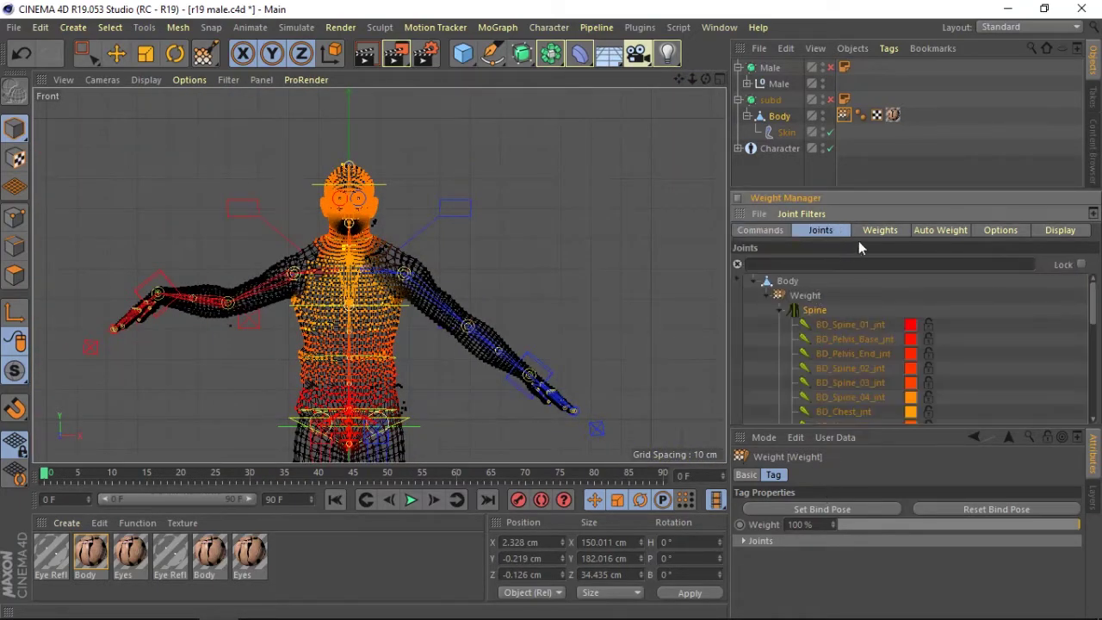
left_click(721, 79)
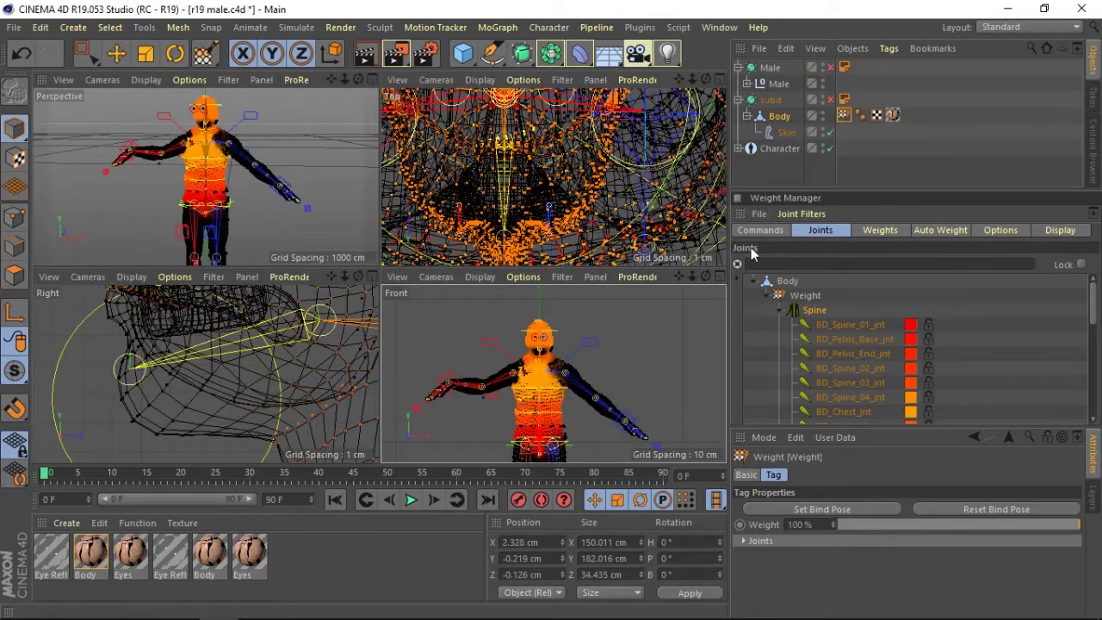
left_click(775, 148)
left_click(813, 528)
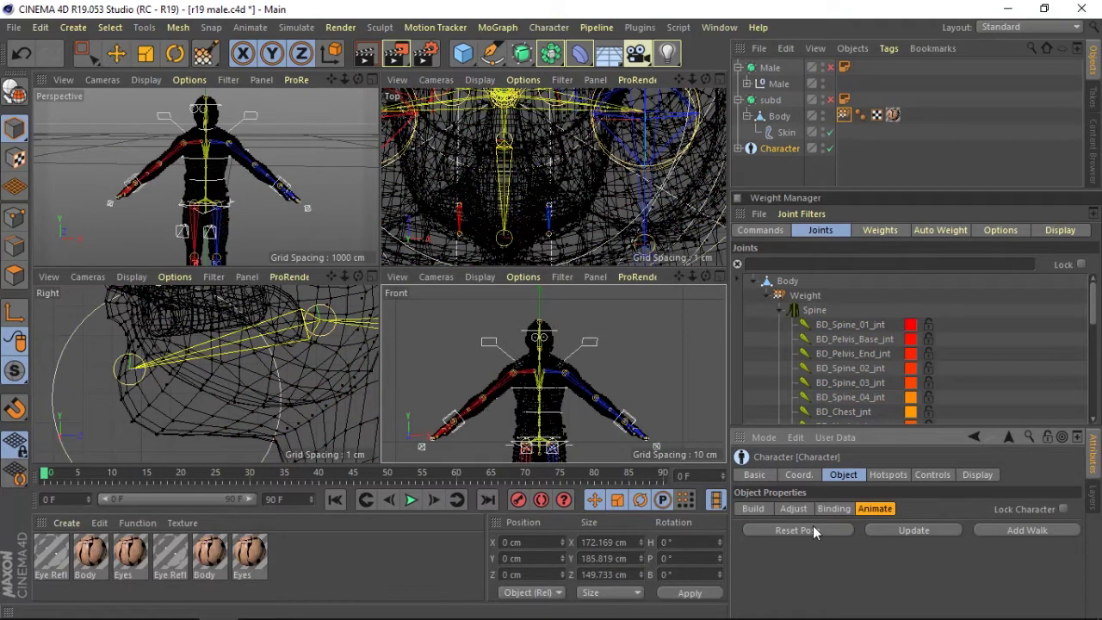
- Zoom and orbit around the torso in Perspective, then frame the chest and arms in Front view
left_click(368, 78)
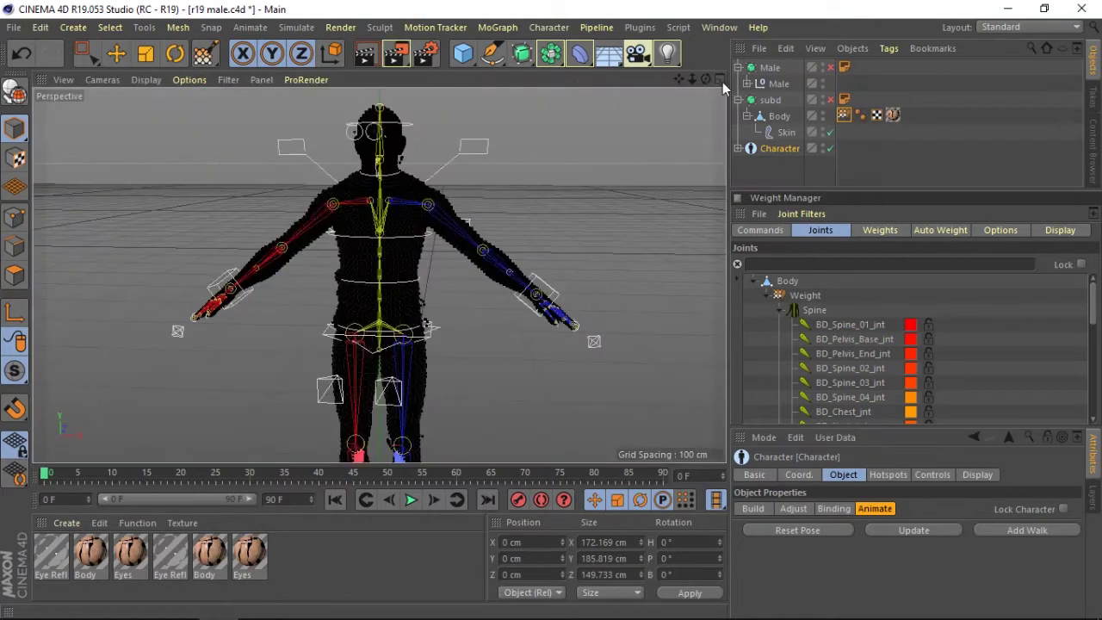
left_click_drag(697, 78, 672, 82)
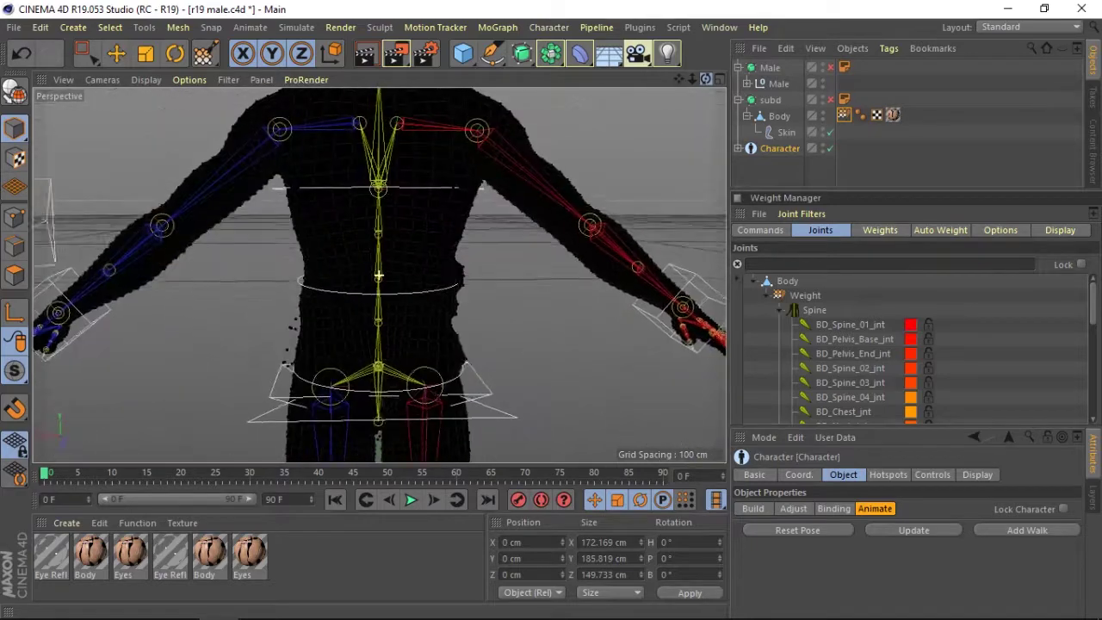
left_click_drag(706, 79, 711, 78)
left_click(717, 78)
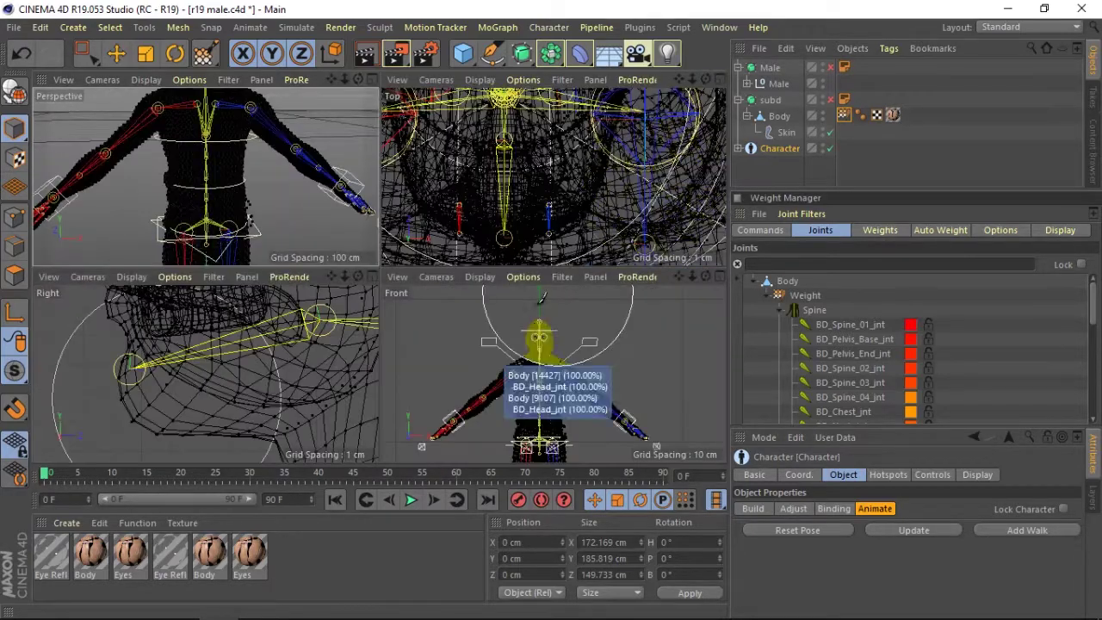
left_click(720, 276)
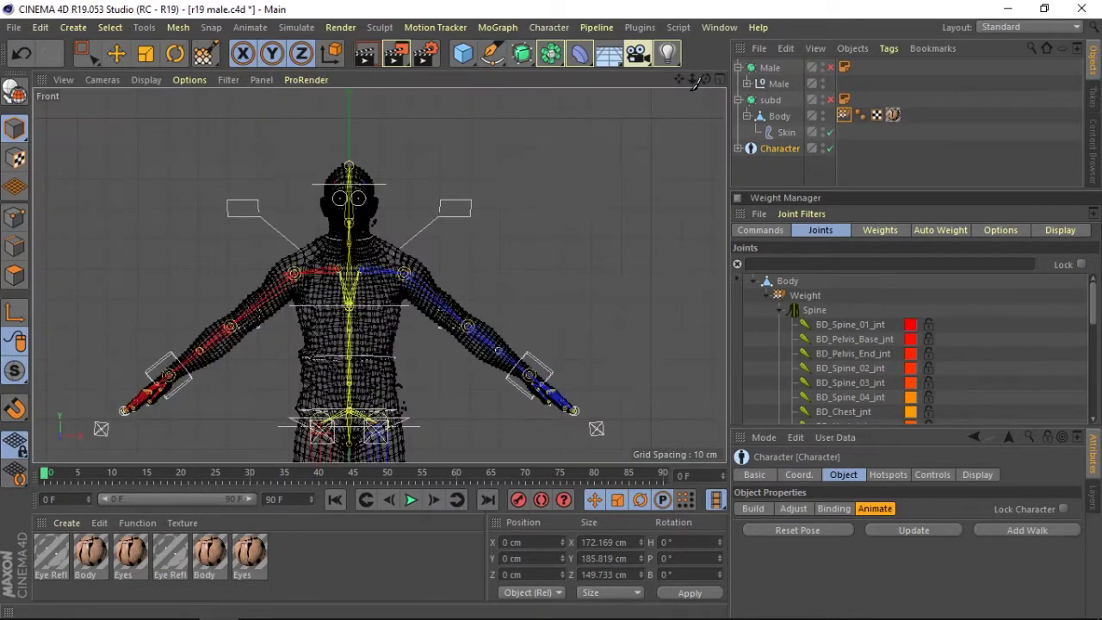
mouse_move(693, 79)
left_mouse_down()
mouse_move(718, 80)
mouse_move(679, 77)
mouse_move(721, 420)
left_mouse_up()
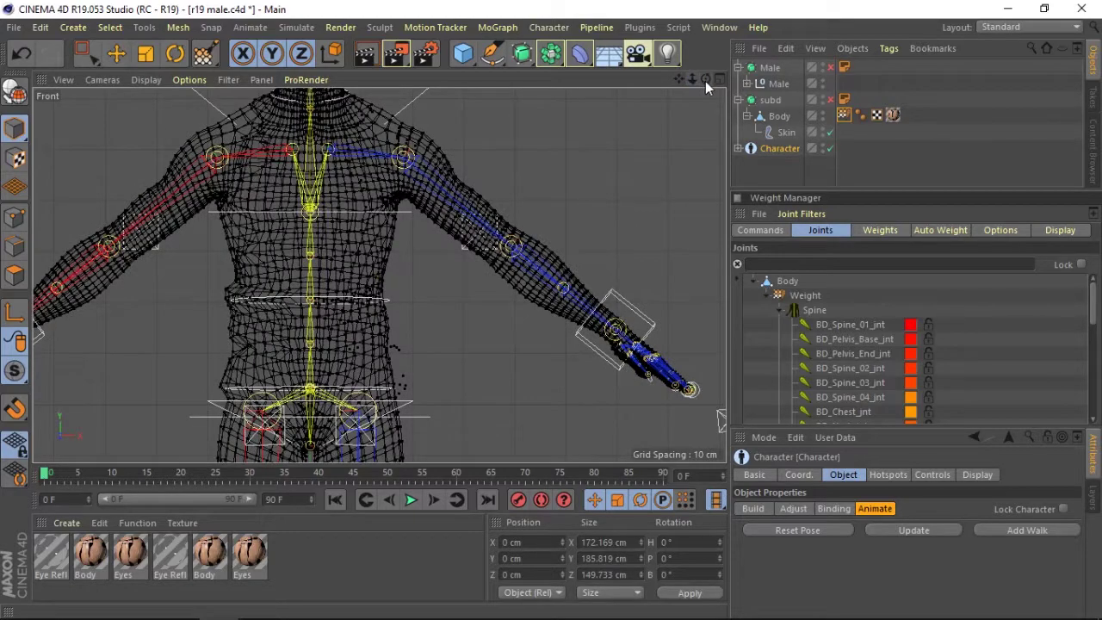
left_click_drag(691, 79, 654, 79)
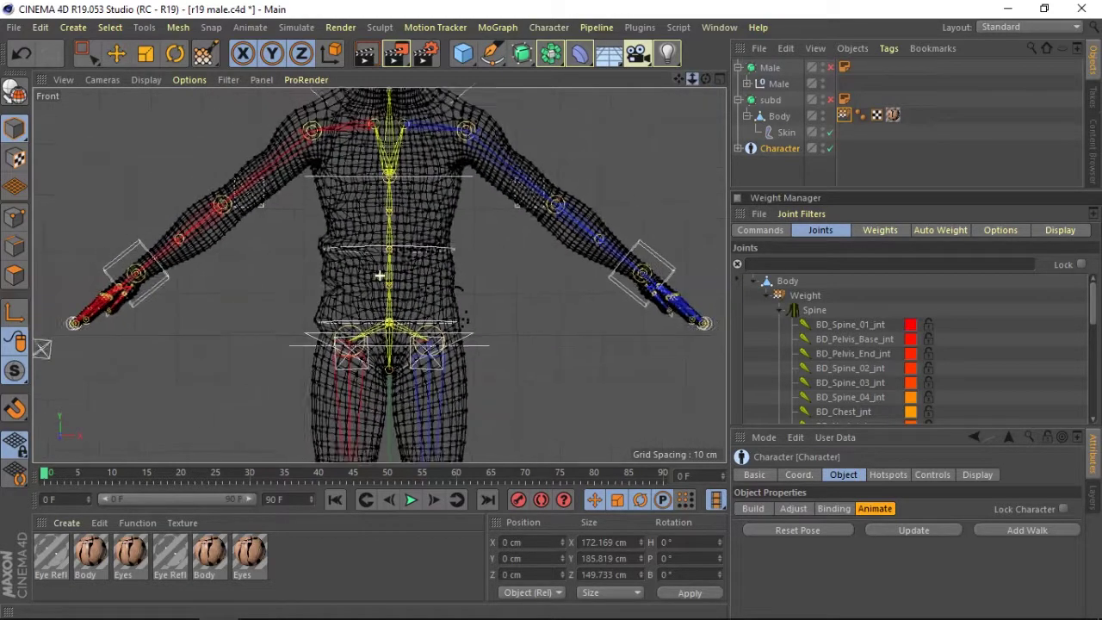
left_click_drag(41, 349, 35, 430)
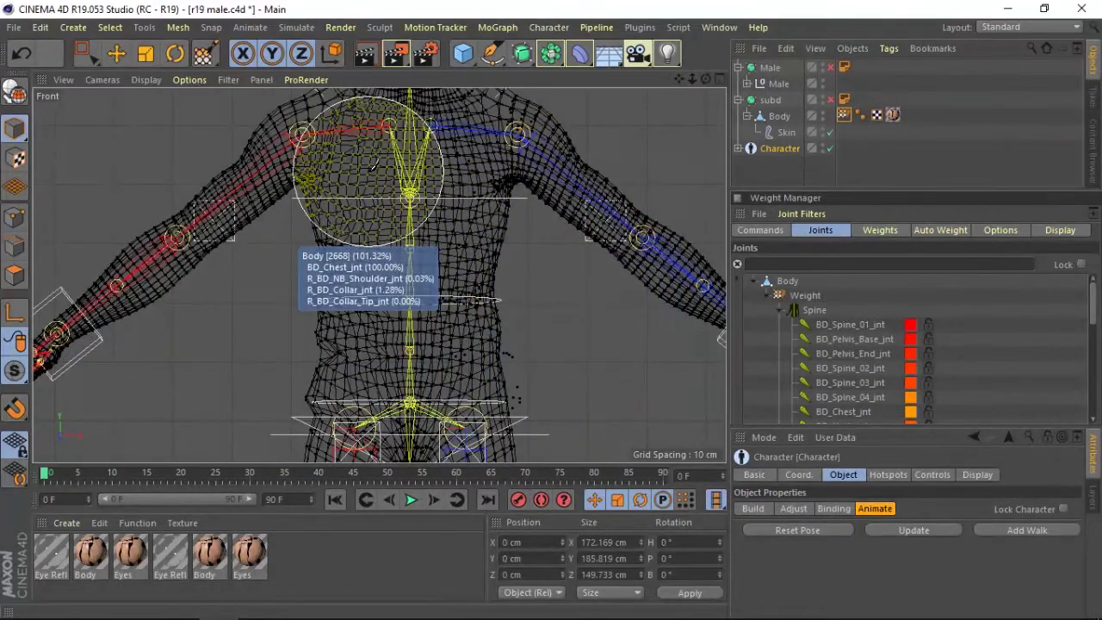
mouse_move(694, 79)
left_mouse_down()
mouse_move(680, 80)
mouse_move(699, 79)
mouse_move(675, 101)
left_mouse_up()
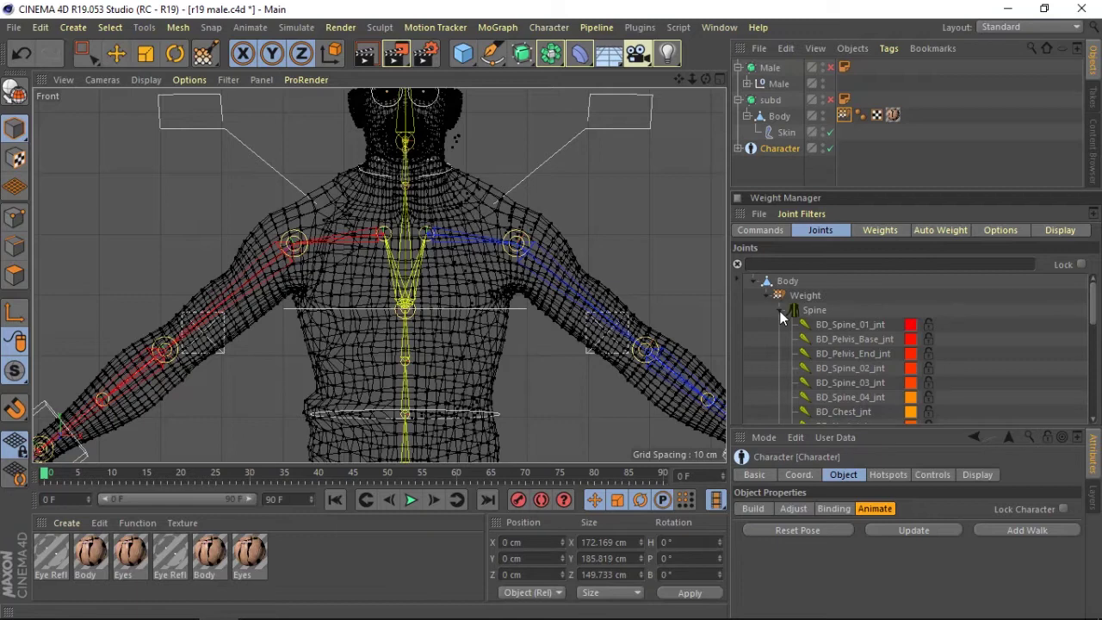
- Lock the weights of all joints in the Weight Manager
left_click(781, 312)
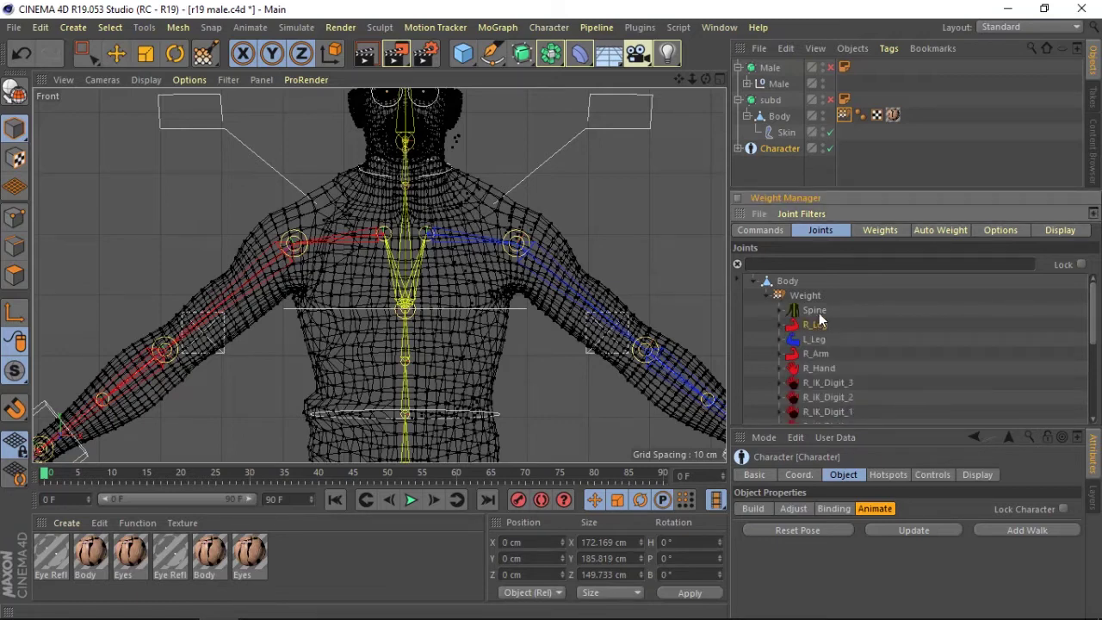
right_click(807, 296)
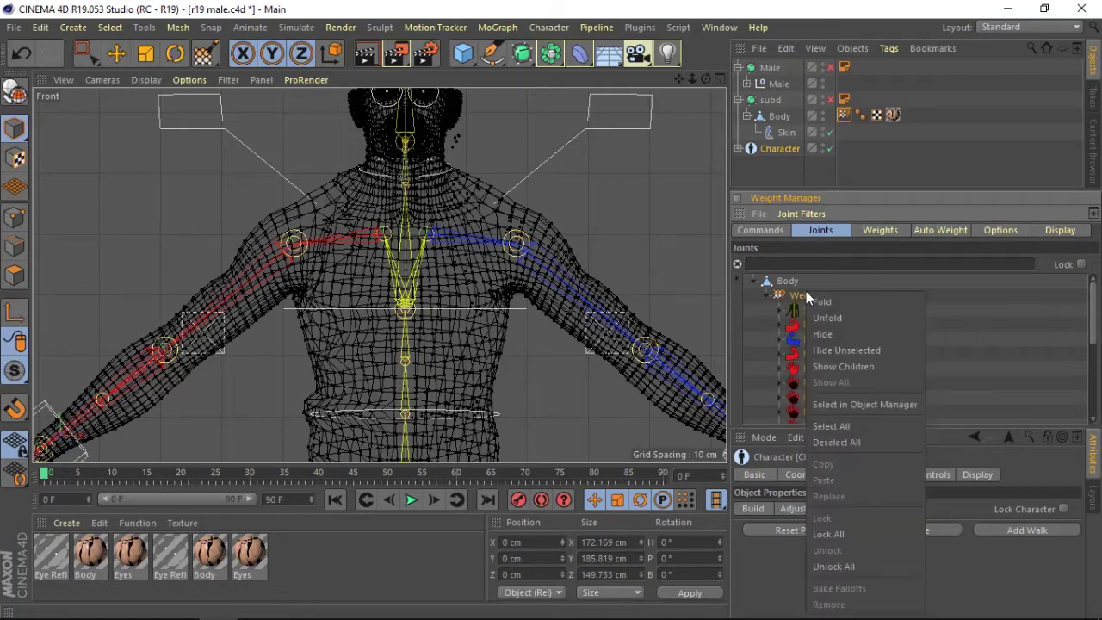
left_click(846, 534)
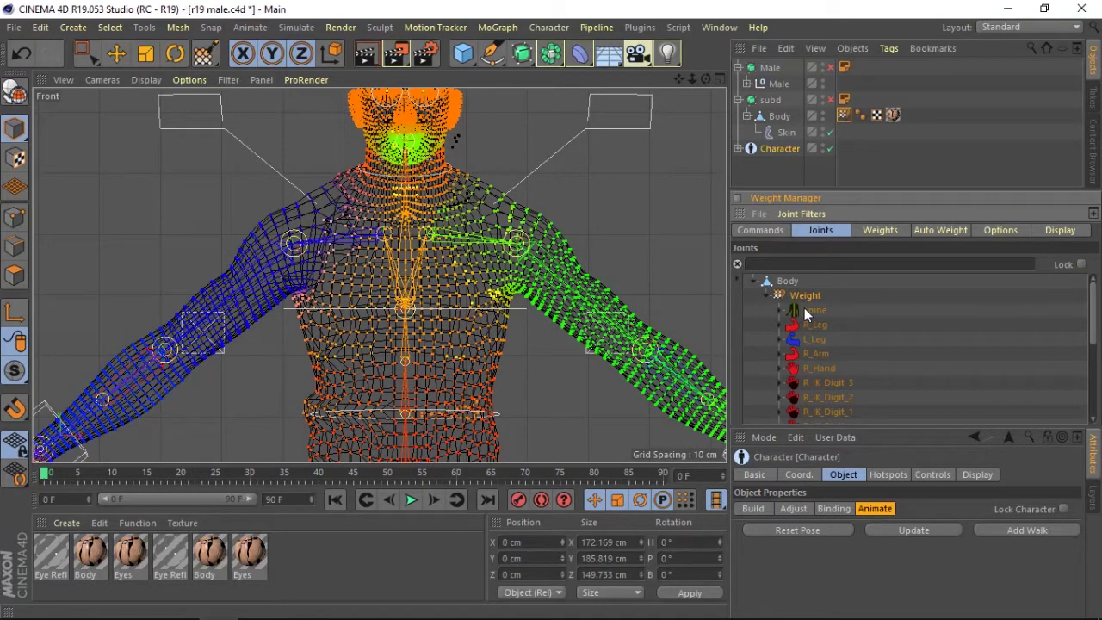
- Unlock the spine joints from BD_Pelvis_End through BD_Neck
left_click(805, 309)
left_click(782, 310)
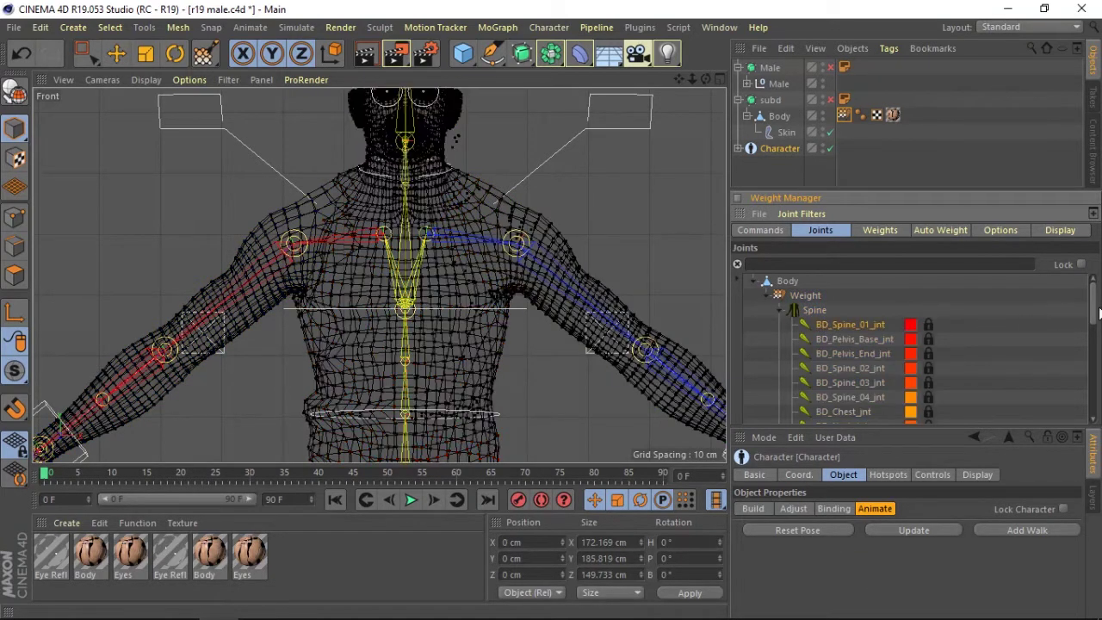
scroll(1094, 315, "down", 5)
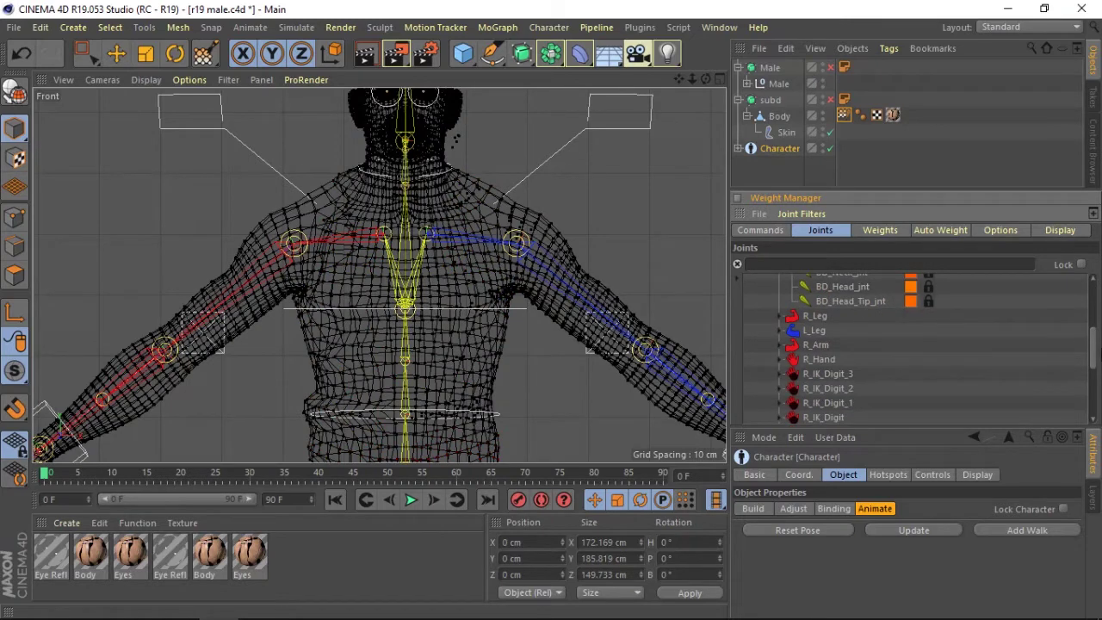
mouse_move(1097, 362)
left_mouse_down()
mouse_move(1092, 321)
mouse_move(1087, 337)
left_mouse_up()
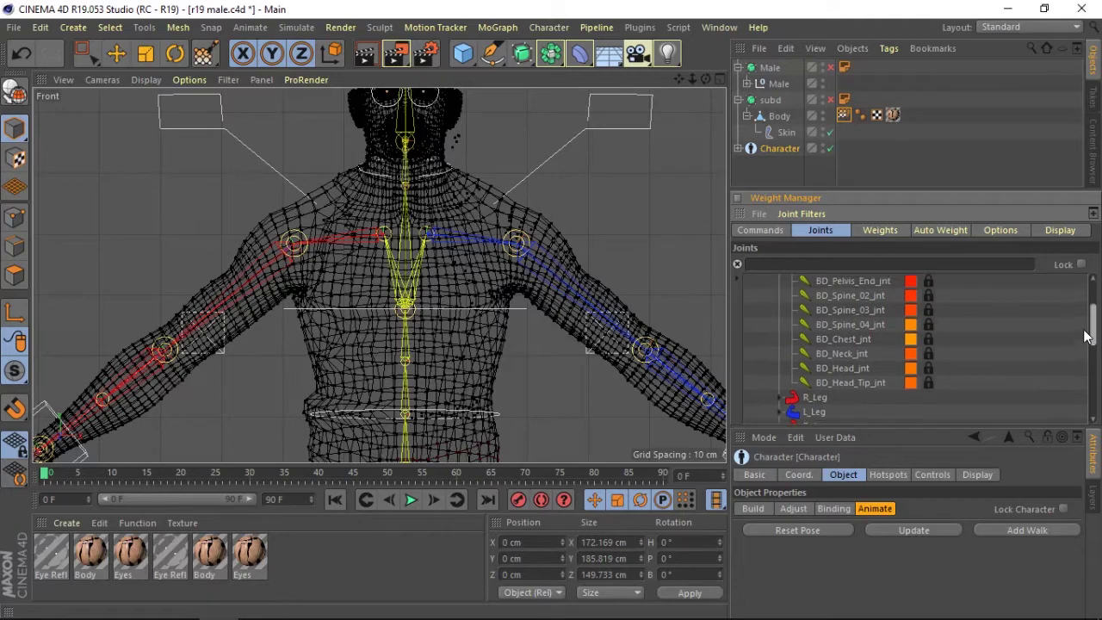
left_click(852, 353, "shift")
right_click(850, 352)
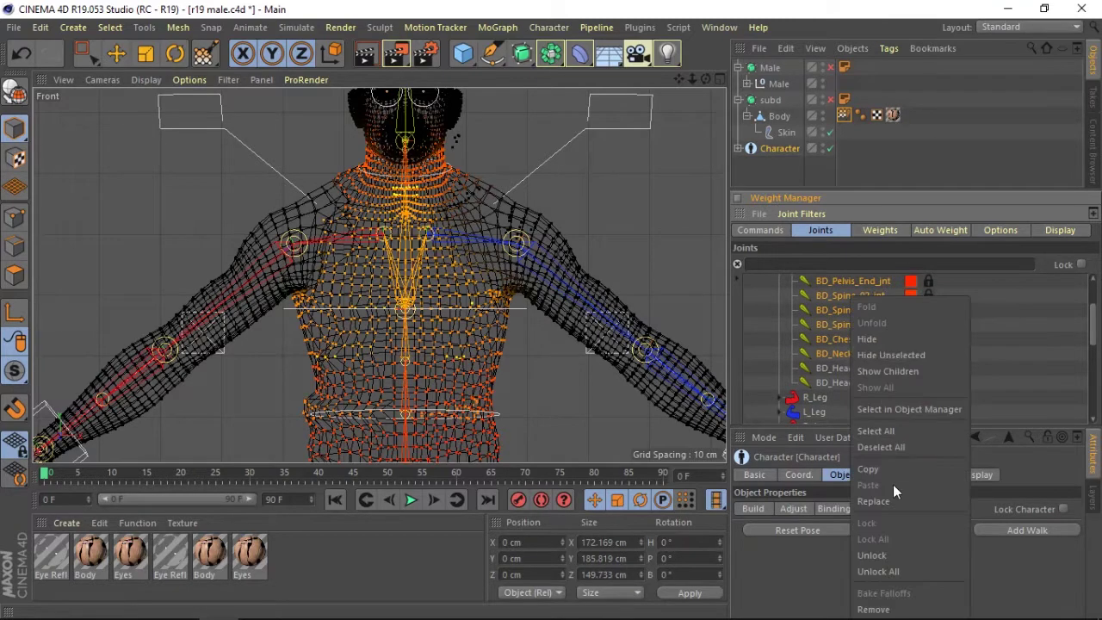
left_click(886, 554)
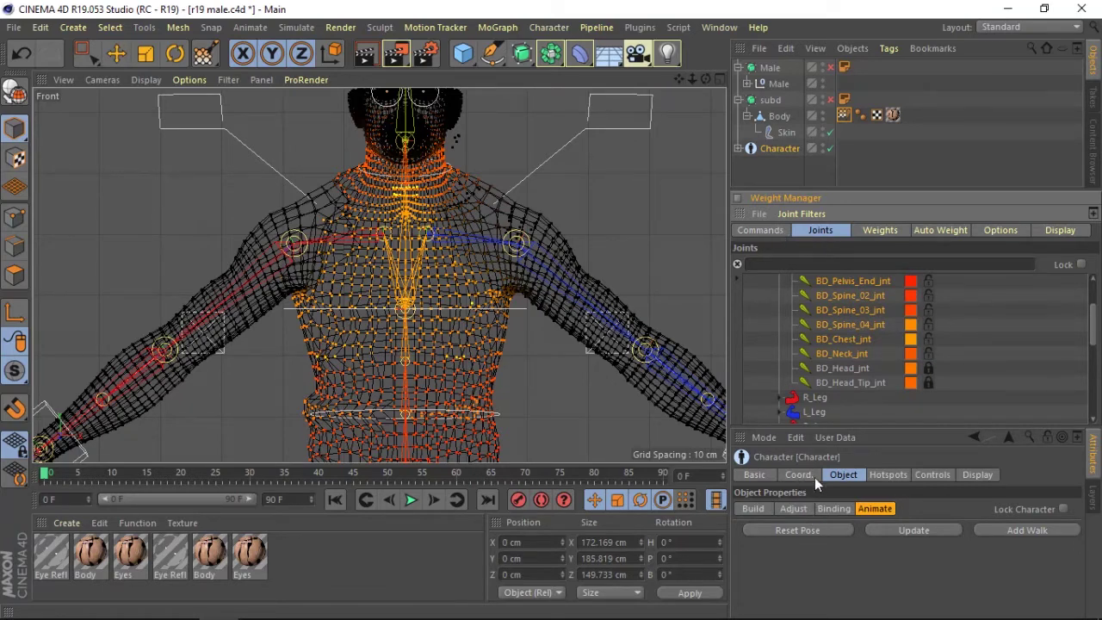
double_click(840, 116)
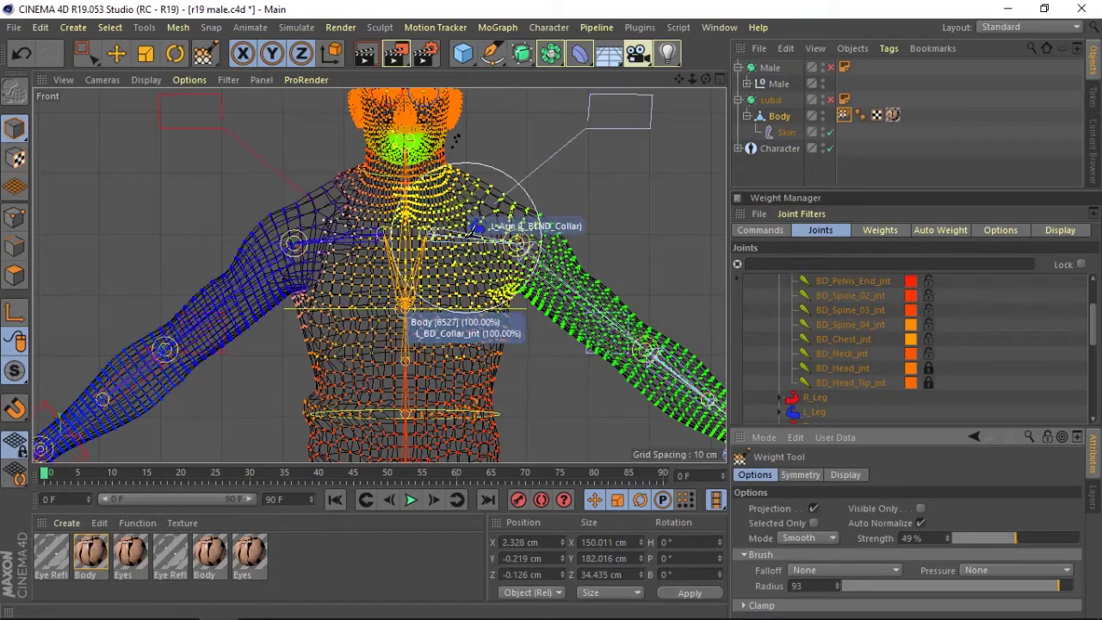
- Smooth the weights at 49% over the chest, lower torso and pelvis in Front view
mouse_move(698, 76)
left_mouse_down()
mouse_move(724, 78)
mouse_move(702, 93)
left_mouse_up()
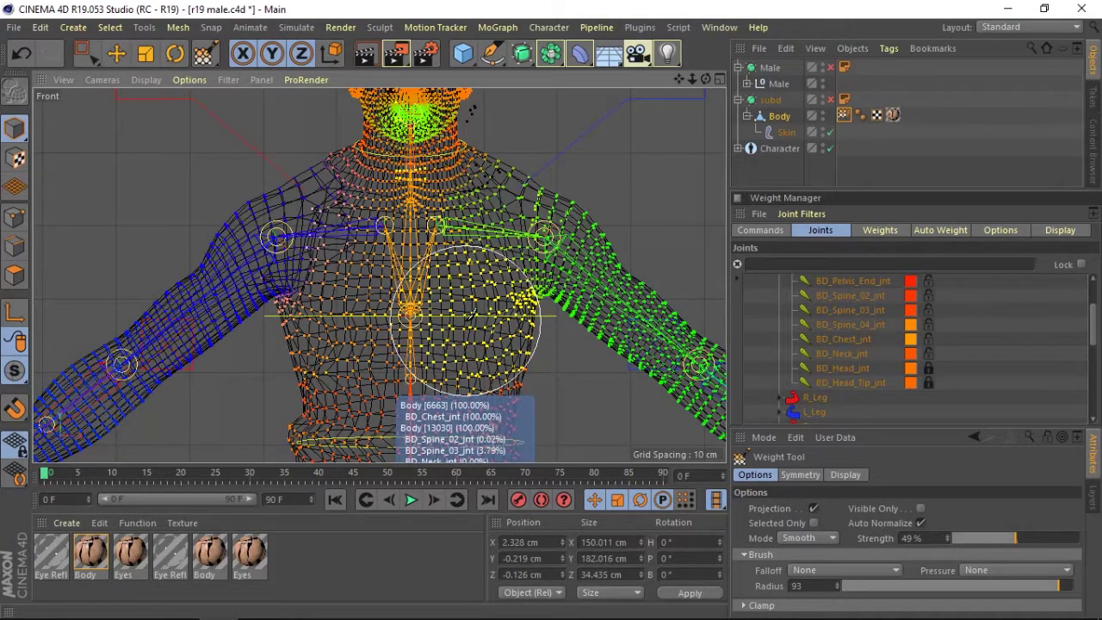
mouse_move(470, 315)
left_mouse_down()
mouse_move(341, 336)
mouse_move(326, 229)
mouse_move(466, 213)
mouse_move(358, 295)
mouse_move(332, 357)
mouse_move(529, 393)
left_mouse_up()
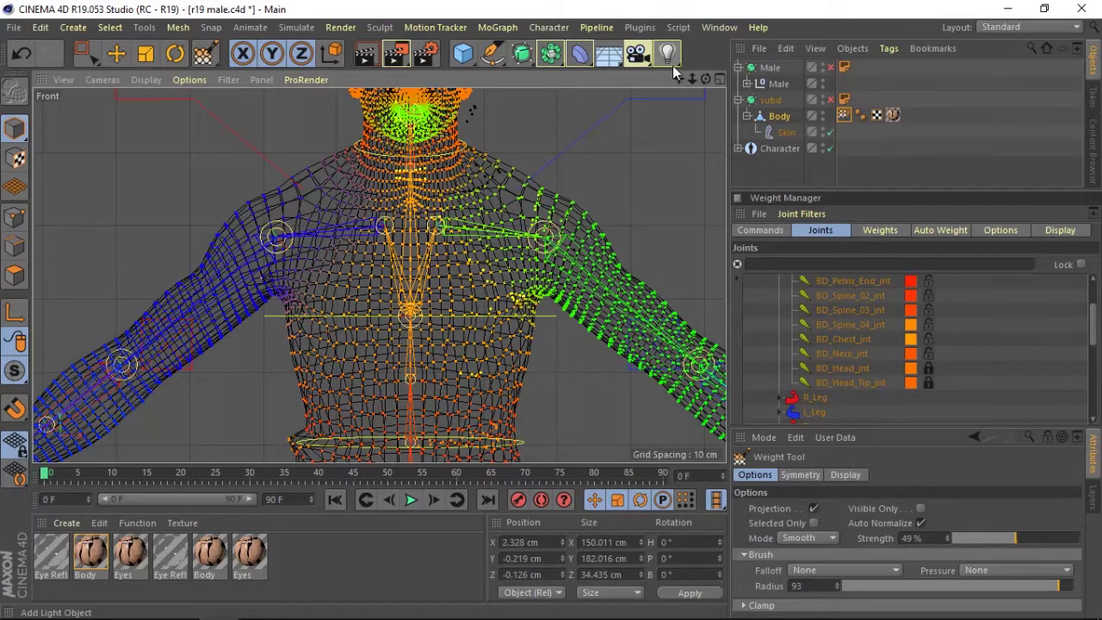
left_click_drag(692, 78, 684, 18)
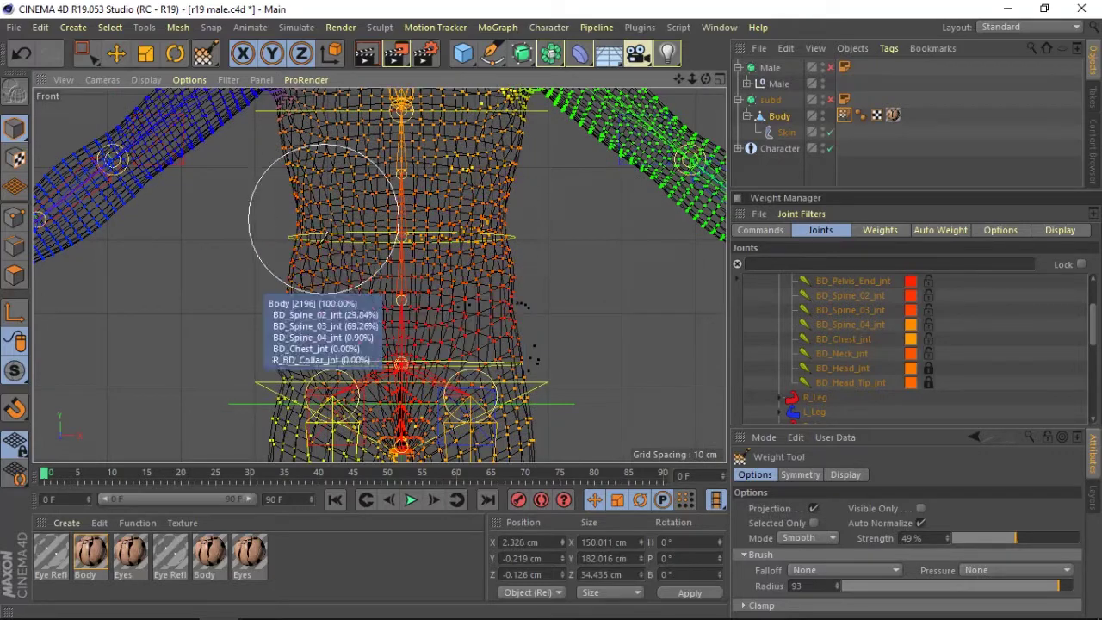
mouse_move(324, 219)
left_mouse_down()
mouse_move(433, 202)
mouse_move(505, 246)
mouse_move(456, 283)
mouse_move(519, 301)
mouse_move(517, 333)
mouse_move(295, 394)
mouse_move(494, 354)
left_mouse_up()
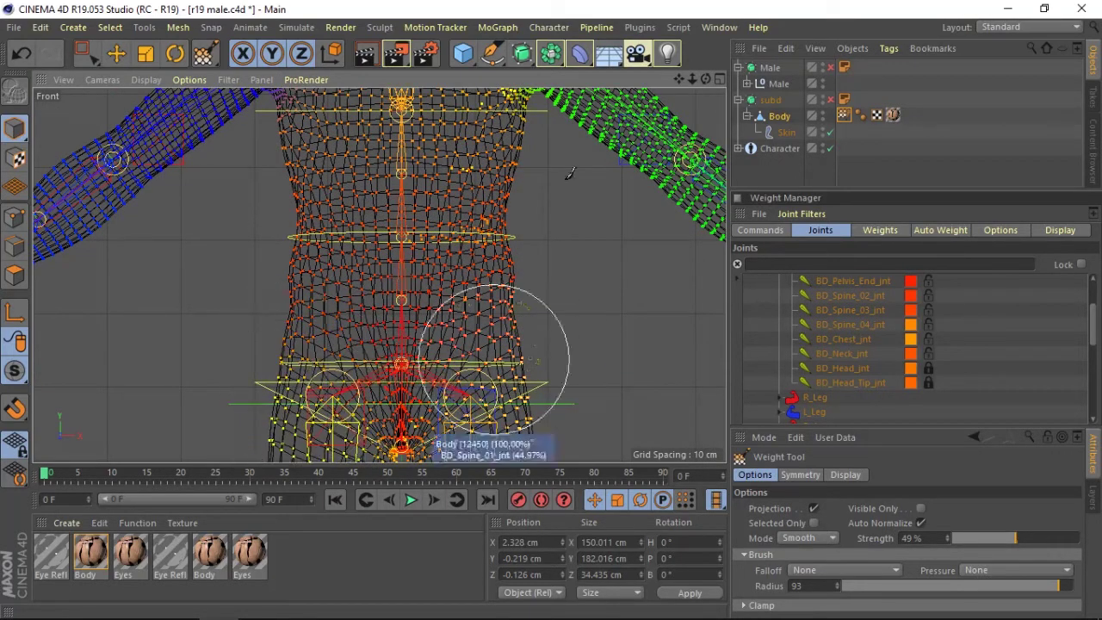
middle_click_drag(577, 323, 570, 147, "alt")
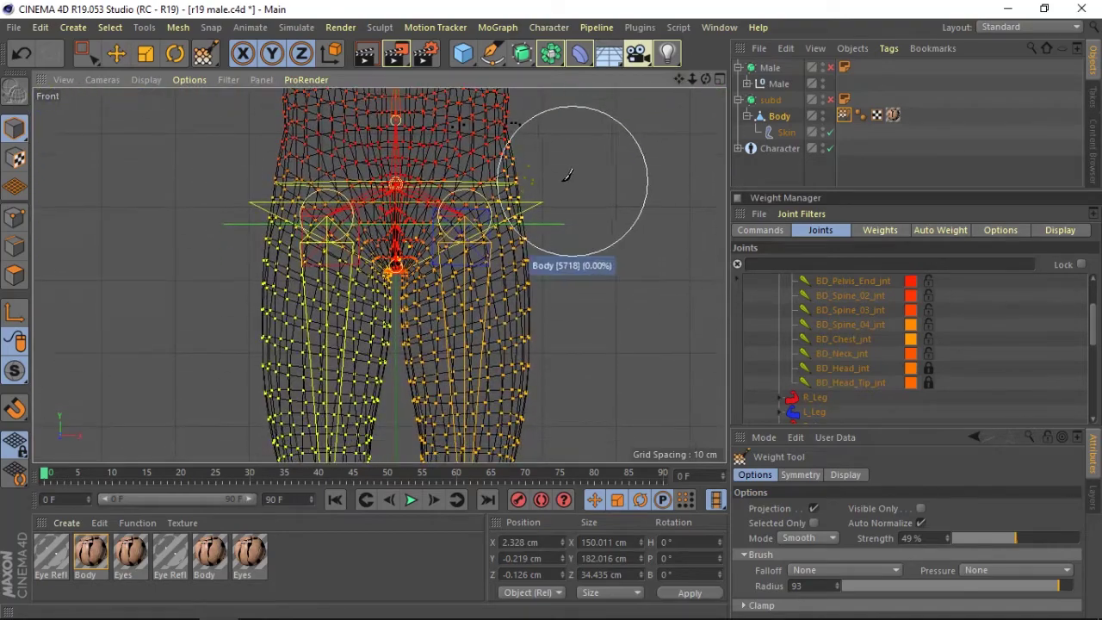
left_click_drag(392, 252, 362, 335)
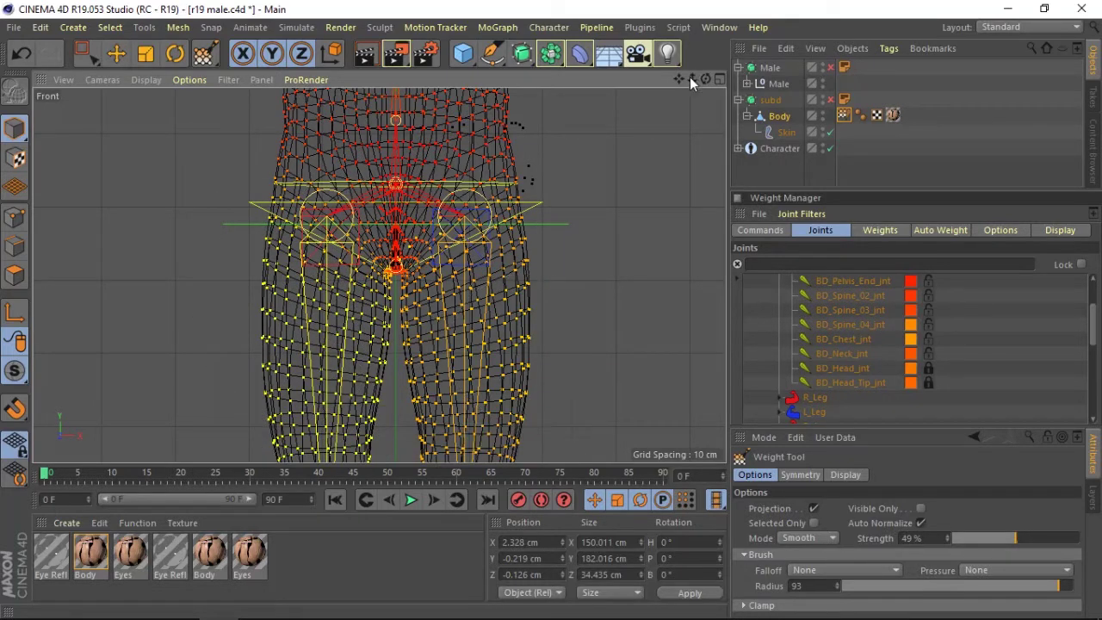
left_click_drag(698, 78, 681, 81)
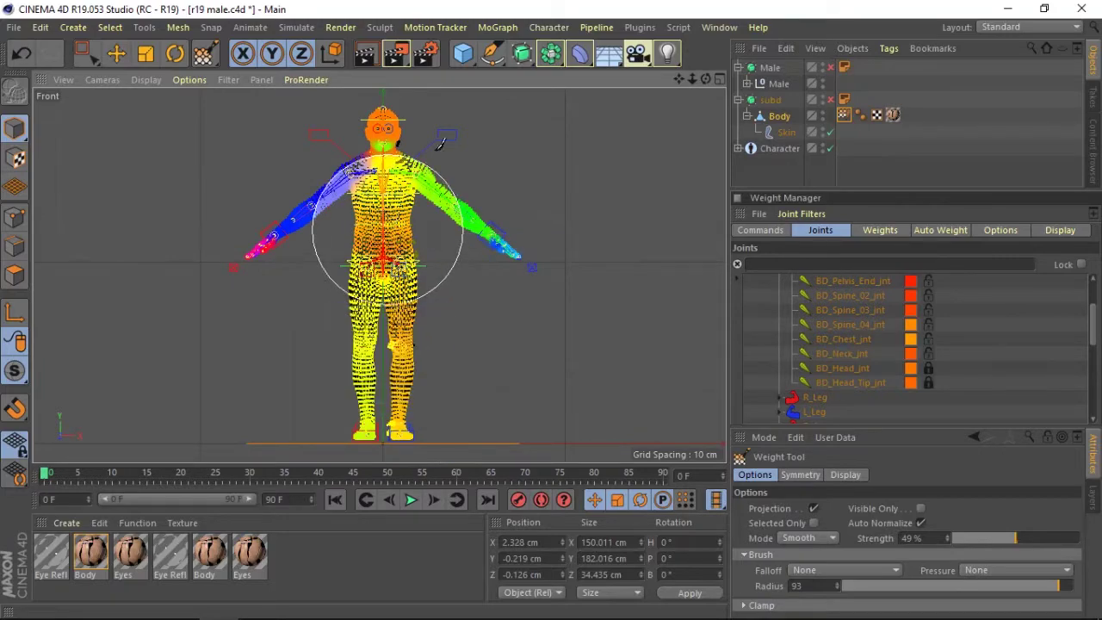
left_click_drag(691, 80, 676, 84)
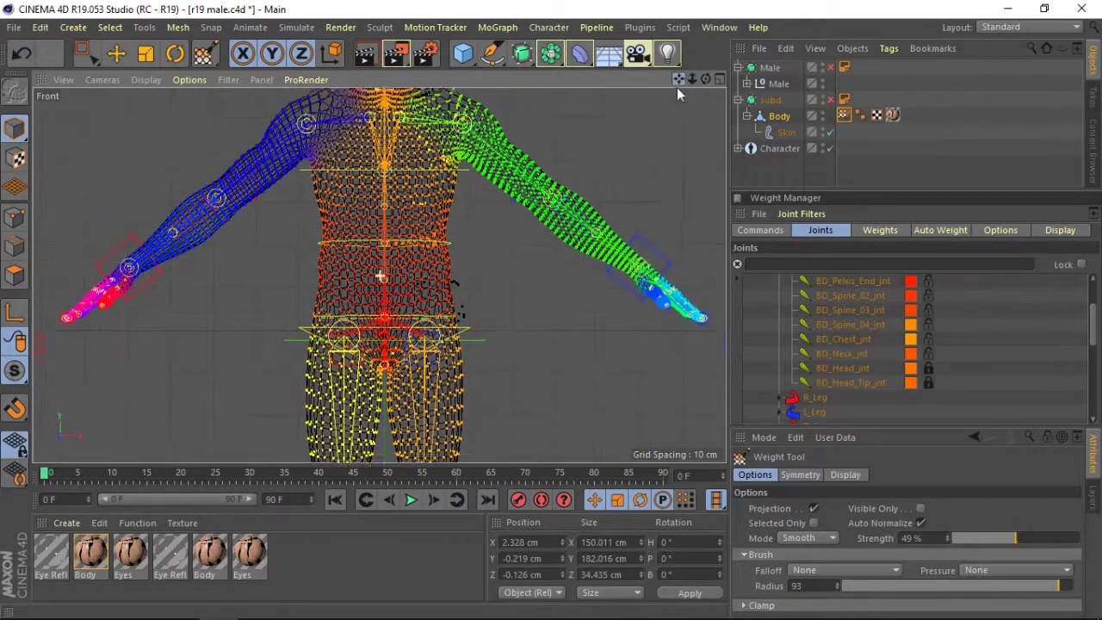
left_click_drag(422, 302, 400, 150)
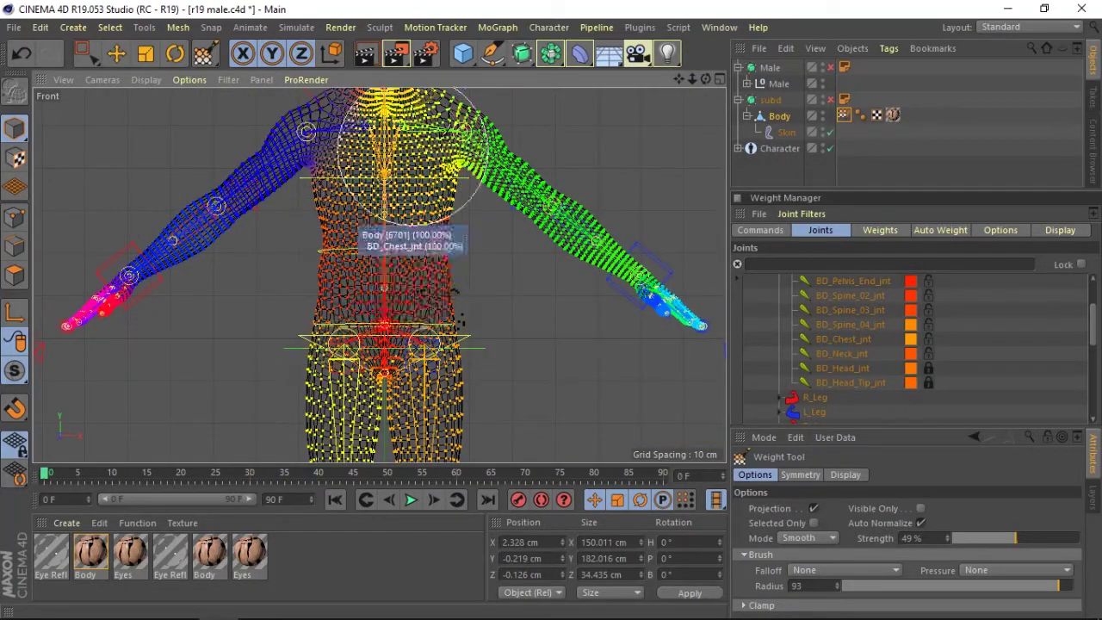
left_click_drag(691, 80, 708, 77)
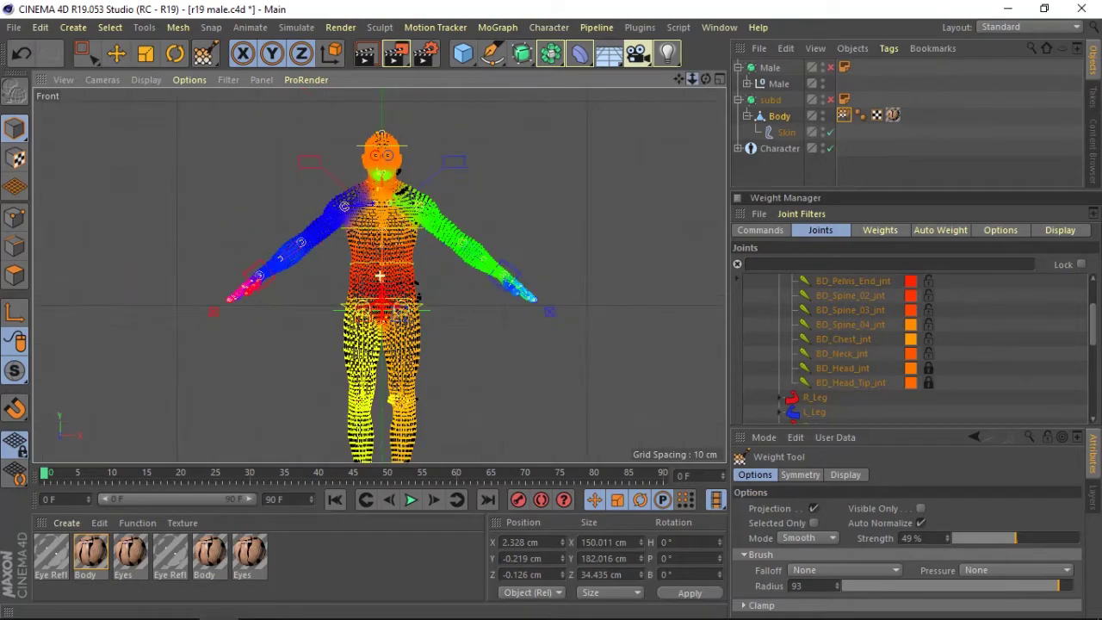
- Collapse the Spine group, select the Character object and switch to the Move tool
left_click(719, 80)
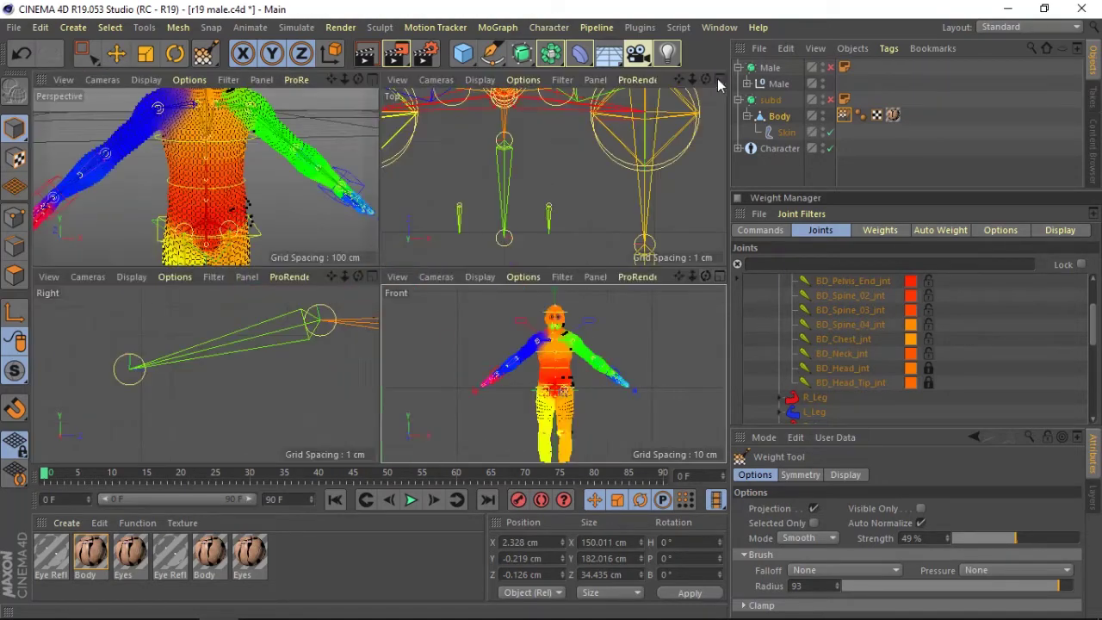
left_click(719, 277)
left_click_drag(1096, 323, 1096, 295)
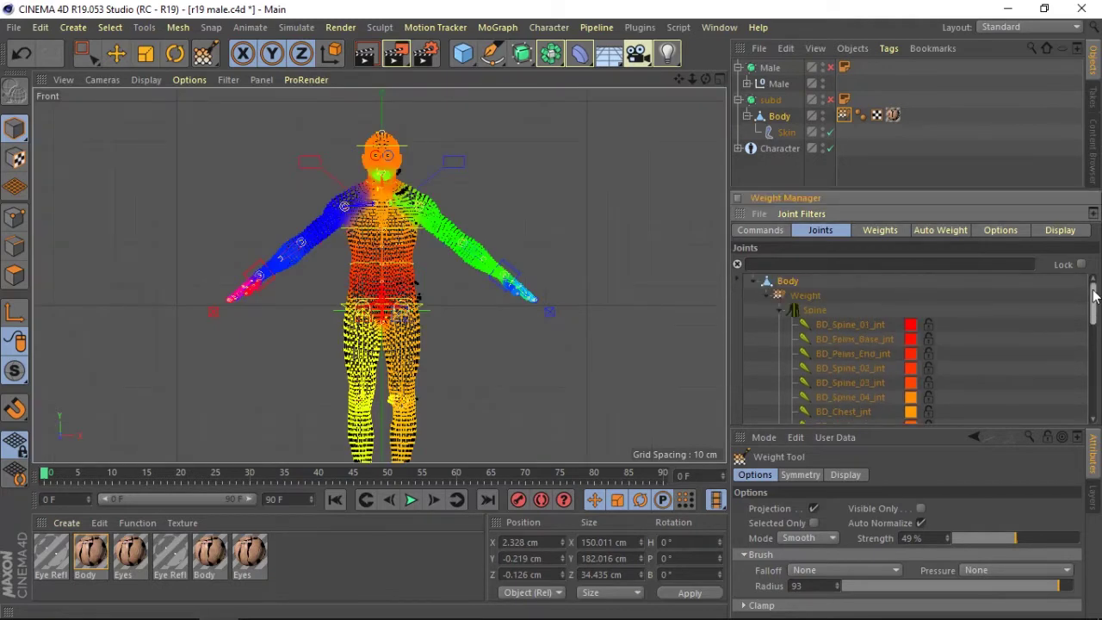
left_click(782, 311)
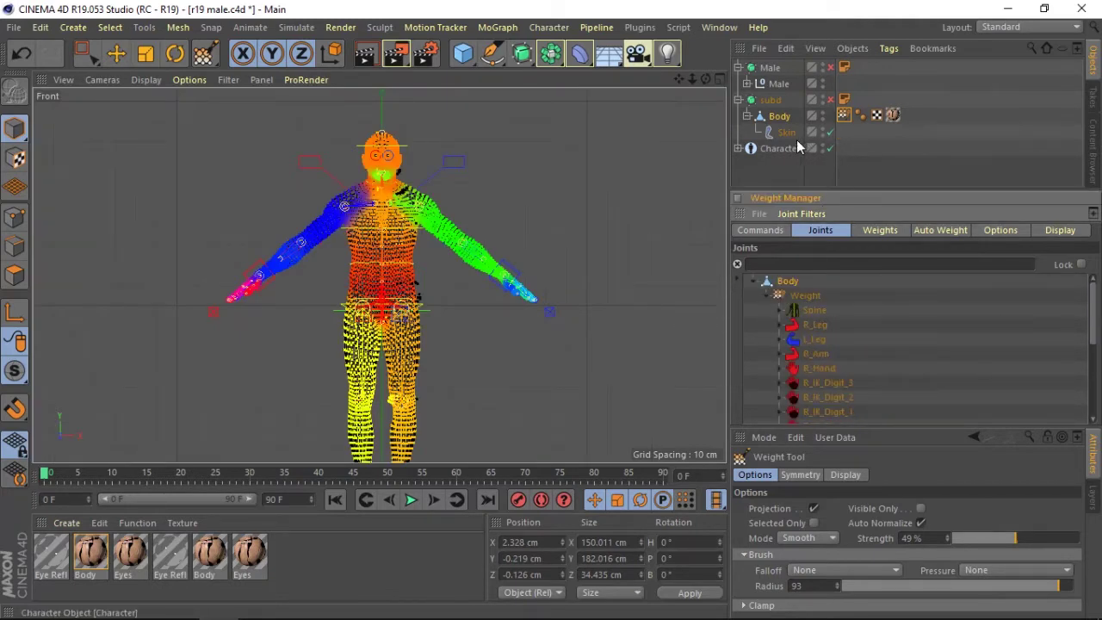
left_click(769, 147)
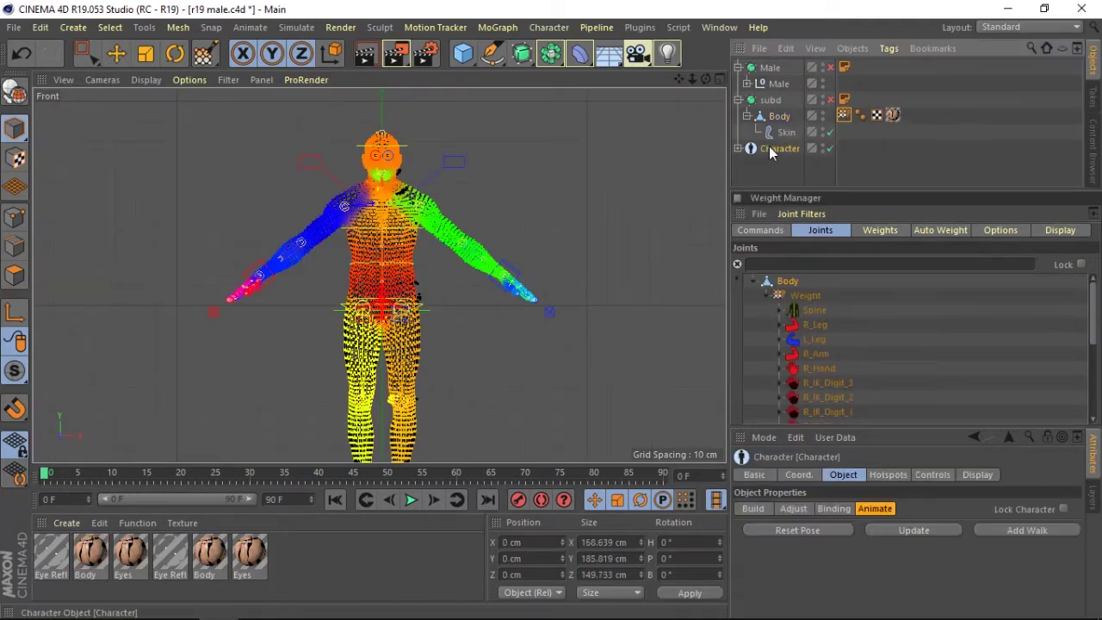
left_click(116, 54)
- Enable the subdivision surface and show the character in a maximized Perspective view
left_click_drag(678, 80, 675, 83)
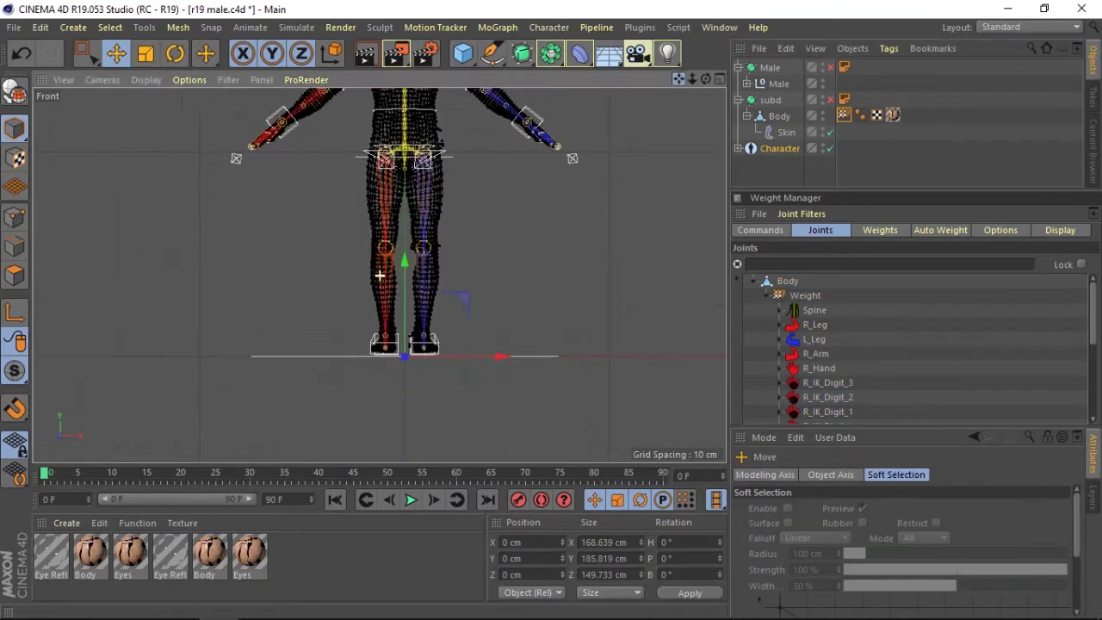
left_click(830, 100)
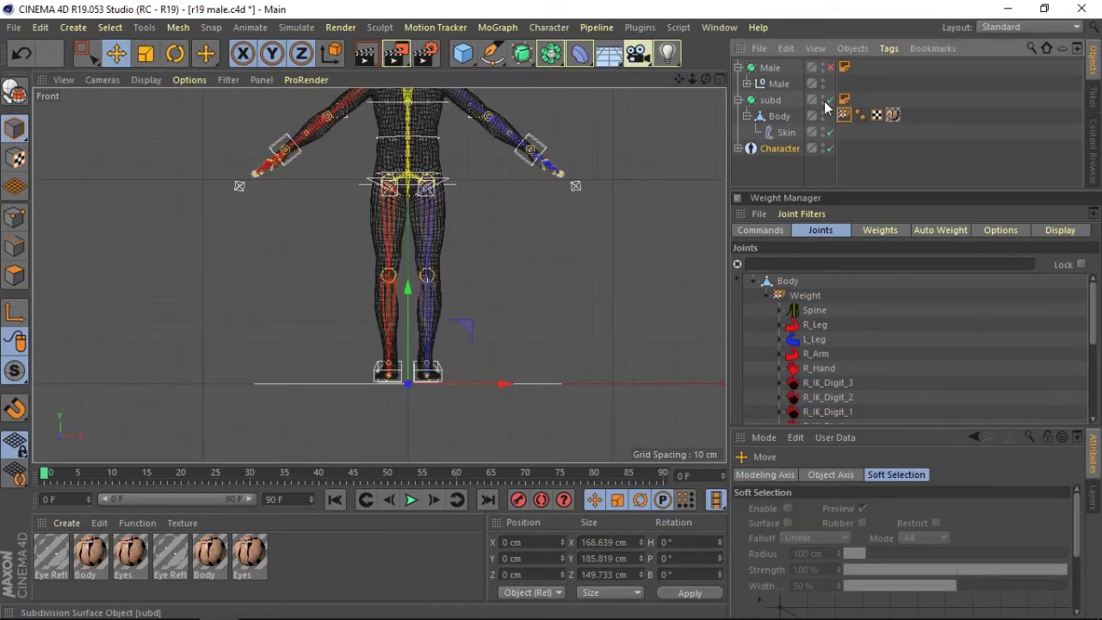
left_click(720, 80)
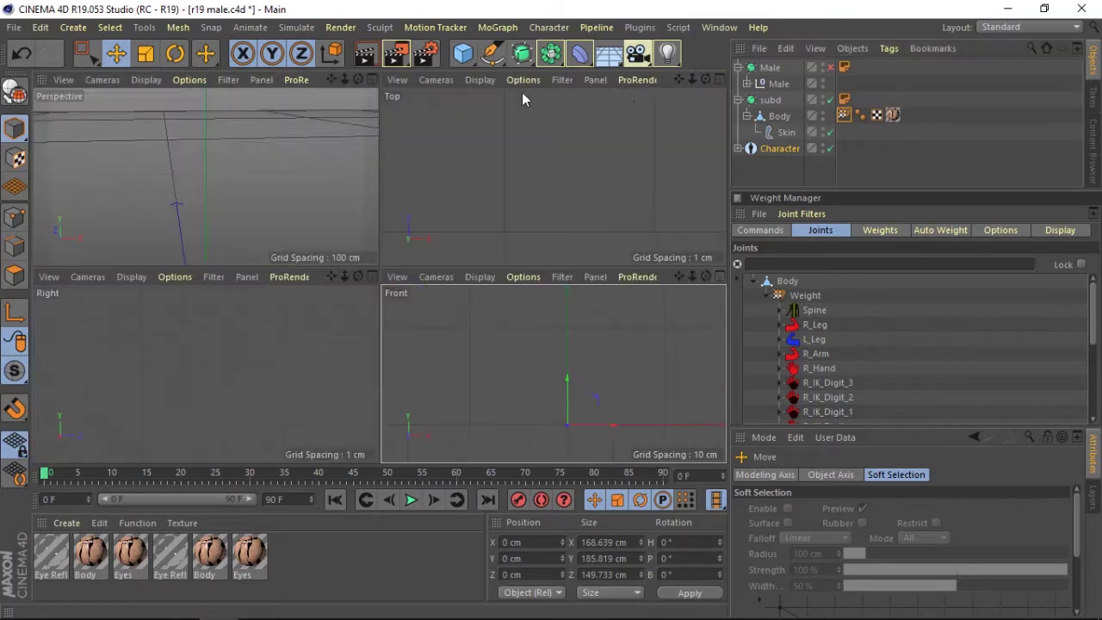
left_click(371, 80)
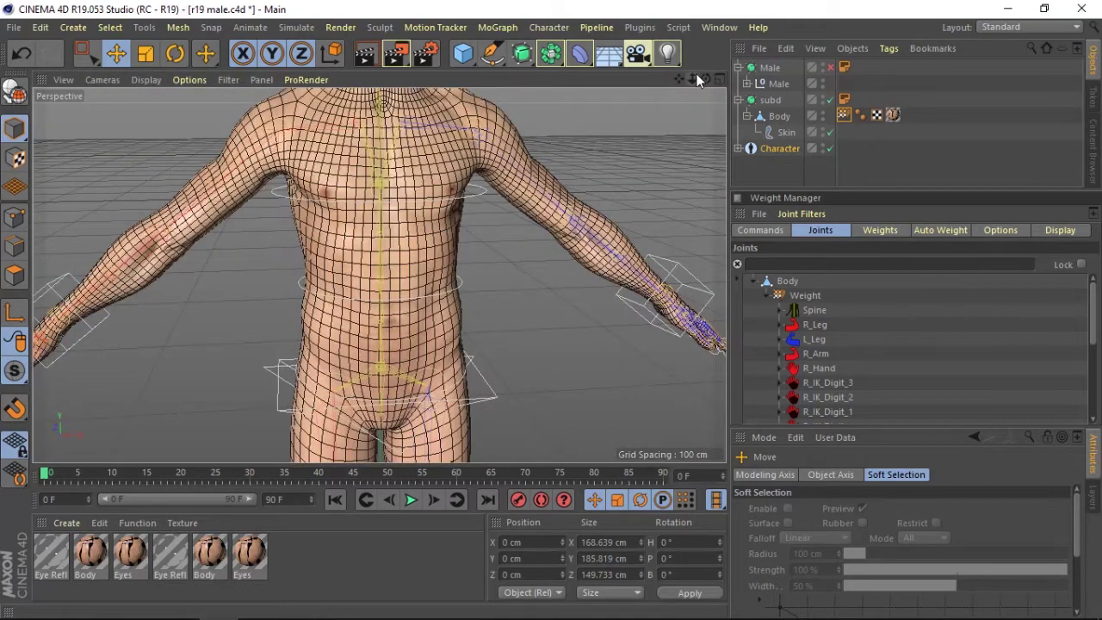
- Pull the right foot outward with the R_Leg IK controller, undoing the trial L_Leg move
left_click_drag(699, 79, 563, 230)
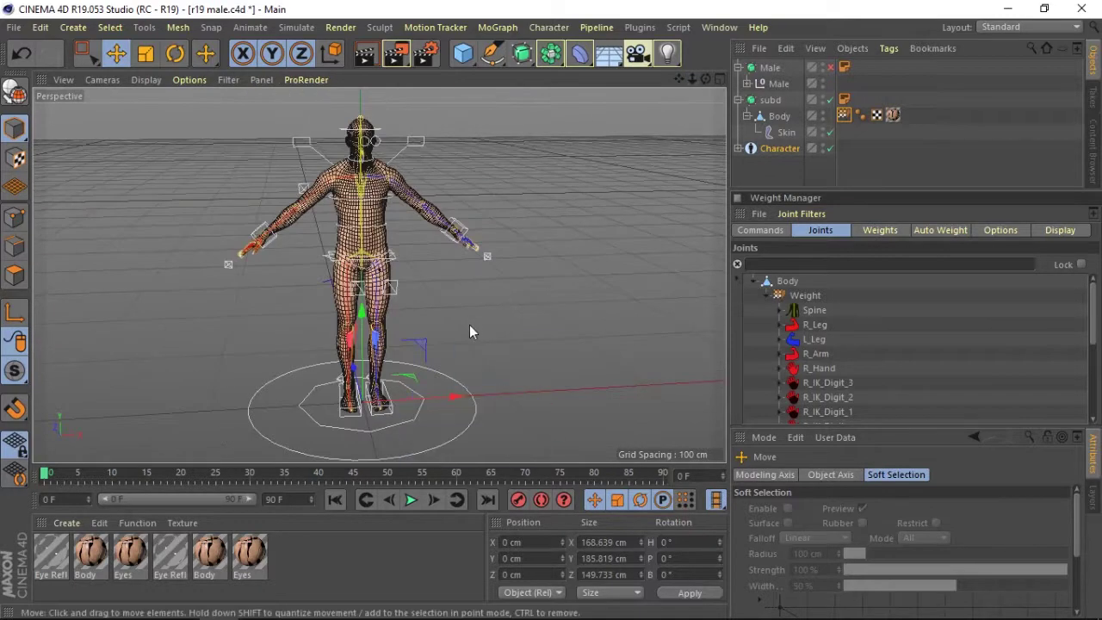
left_click(469, 324)
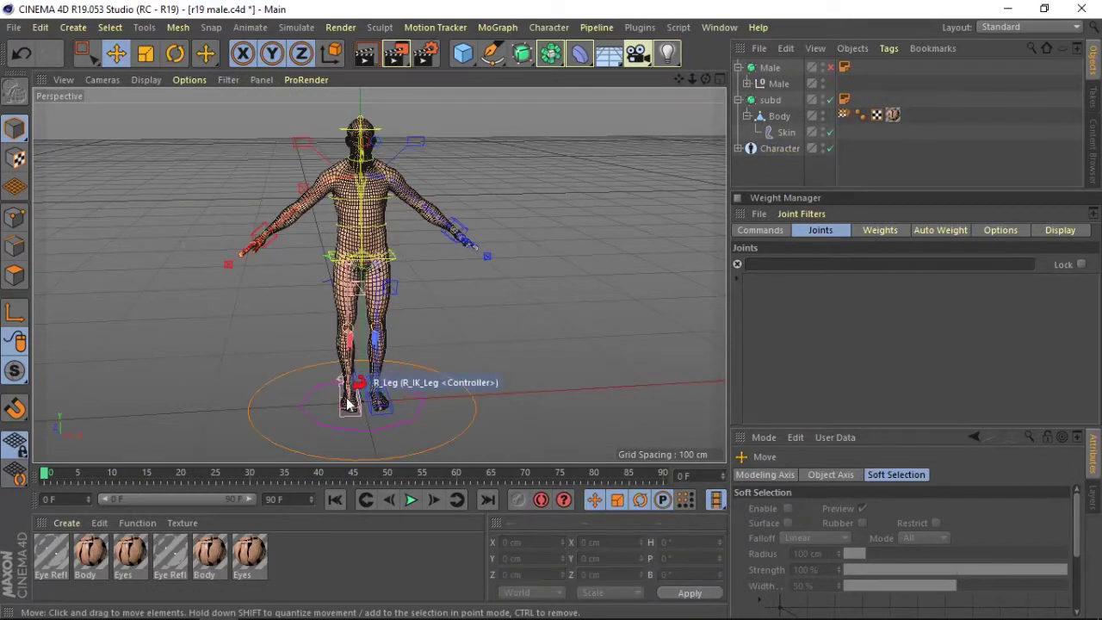
left_click(372, 406)
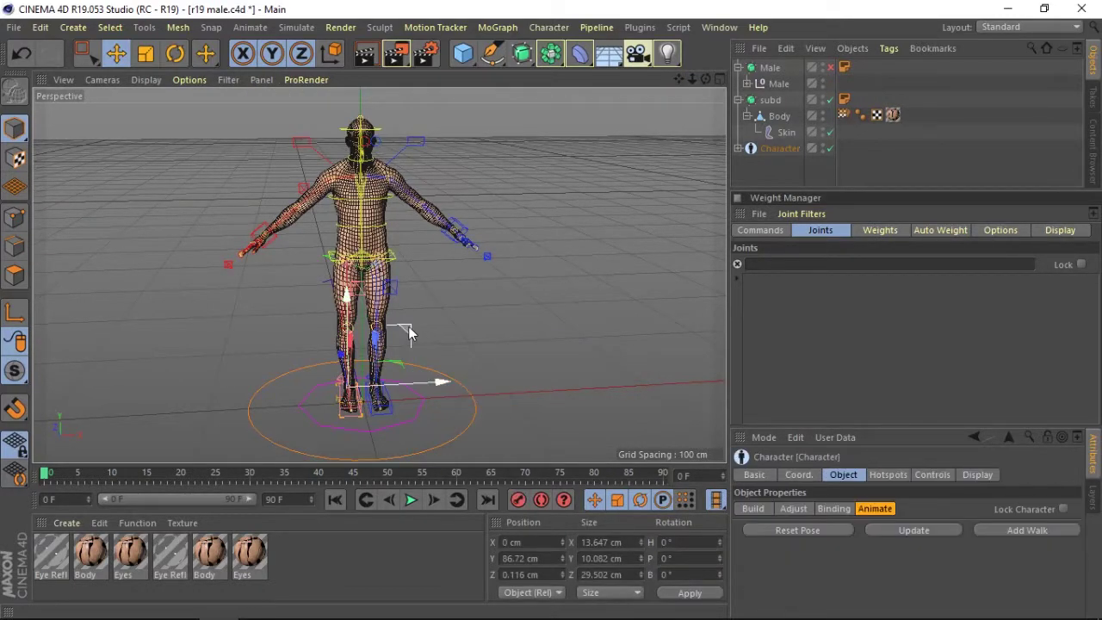
left_click_drag(408, 326, 347, 319)
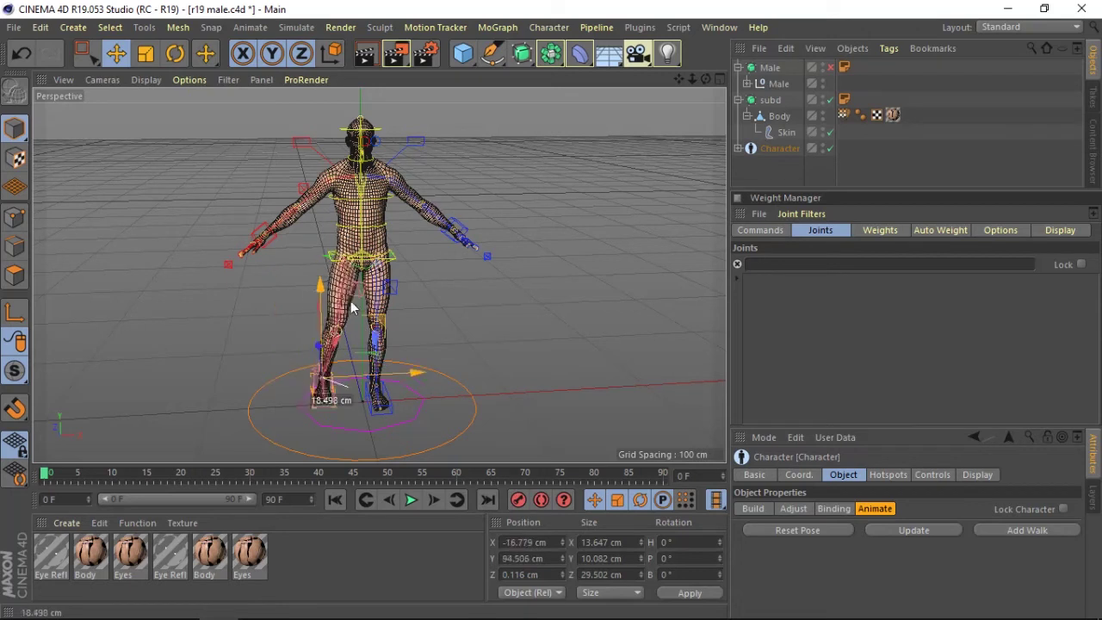
left_click_drag(366, 334, 293, 317)
left_click(390, 393)
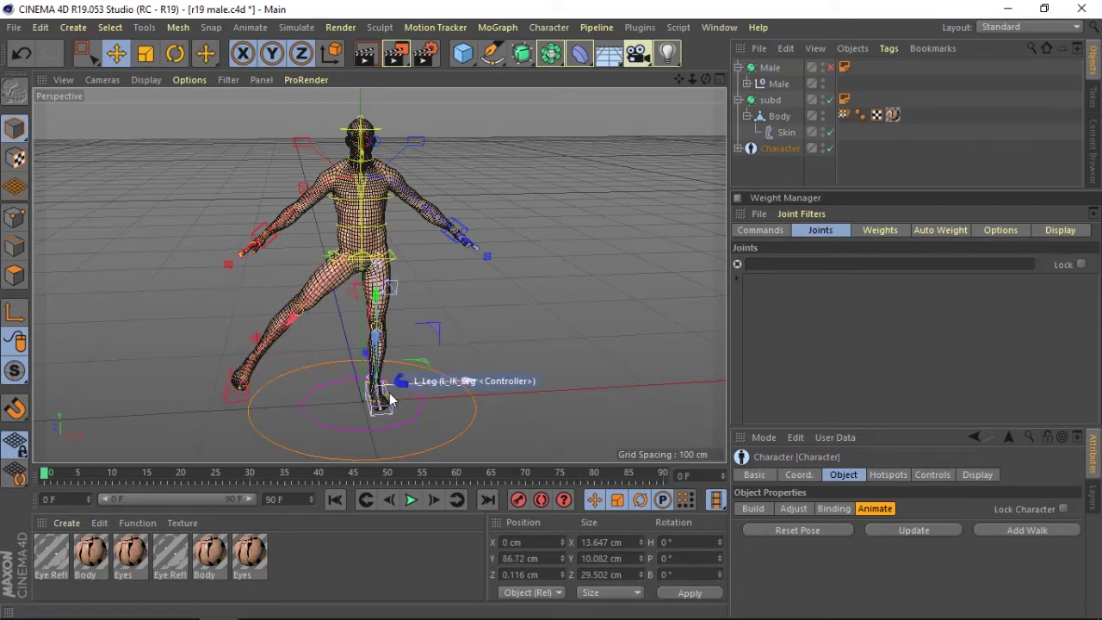
left_click_drag(446, 284, 489, 317)
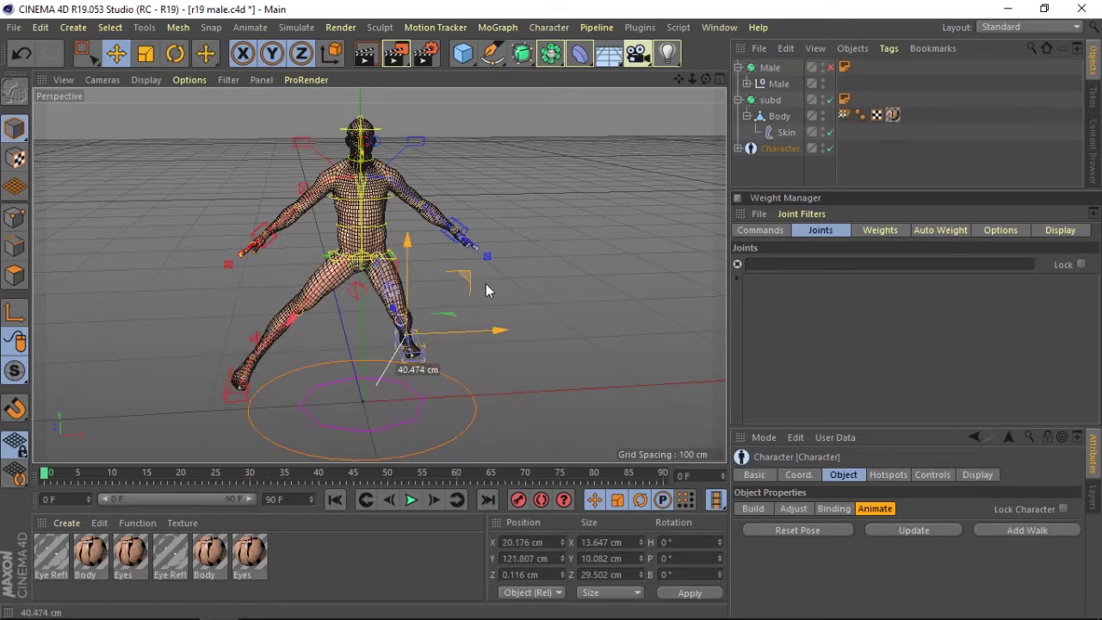
key("ctrl+z")
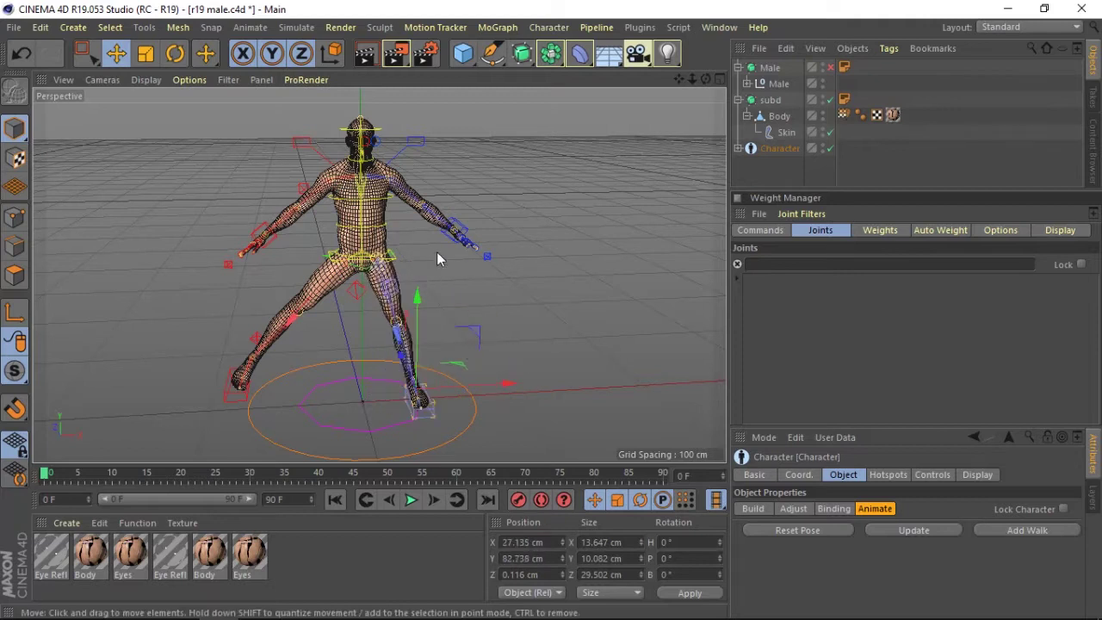
- Raise both hands with the R_Arm and L_Arm IK controllers and orbit to inspect the skin
left_click(263, 232)
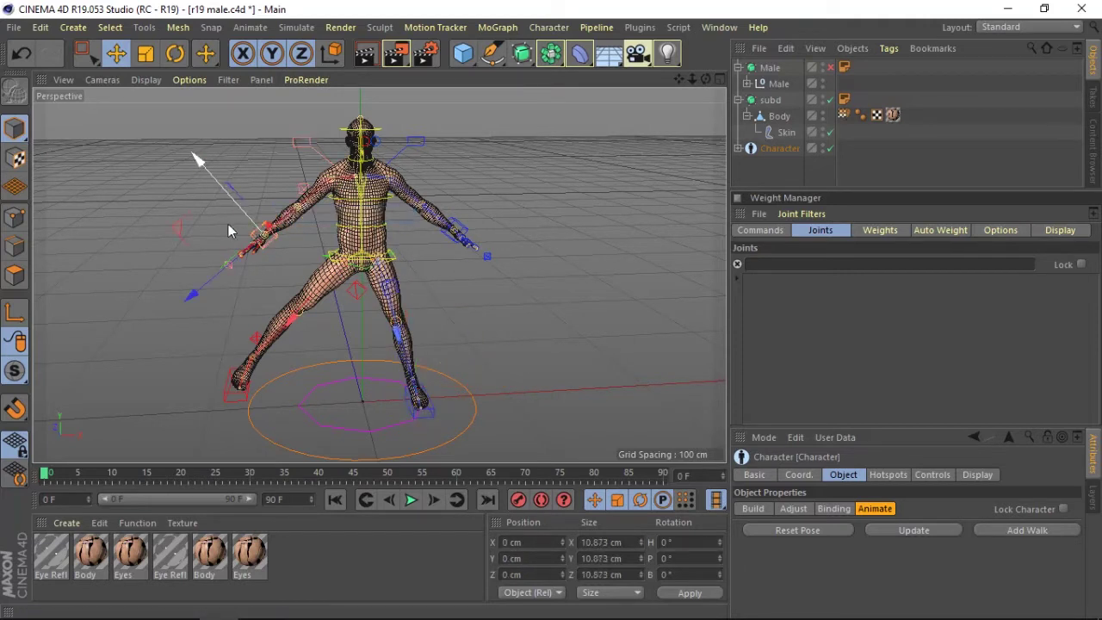
mouse_move(180, 226)
left_mouse_down()
mouse_move(205, 175)
mouse_move(192, 185)
left_mouse_up()
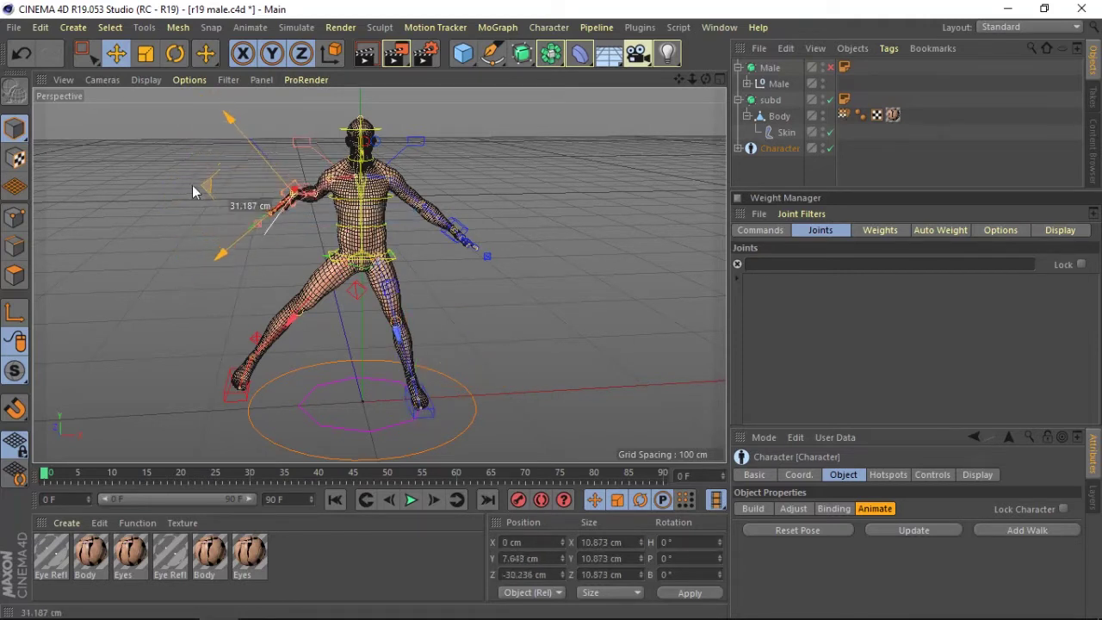
left_click(465, 231)
mouse_move(532, 211)
left_mouse_down()
mouse_move(556, 177)
mouse_move(520, 200)
left_mouse_up()
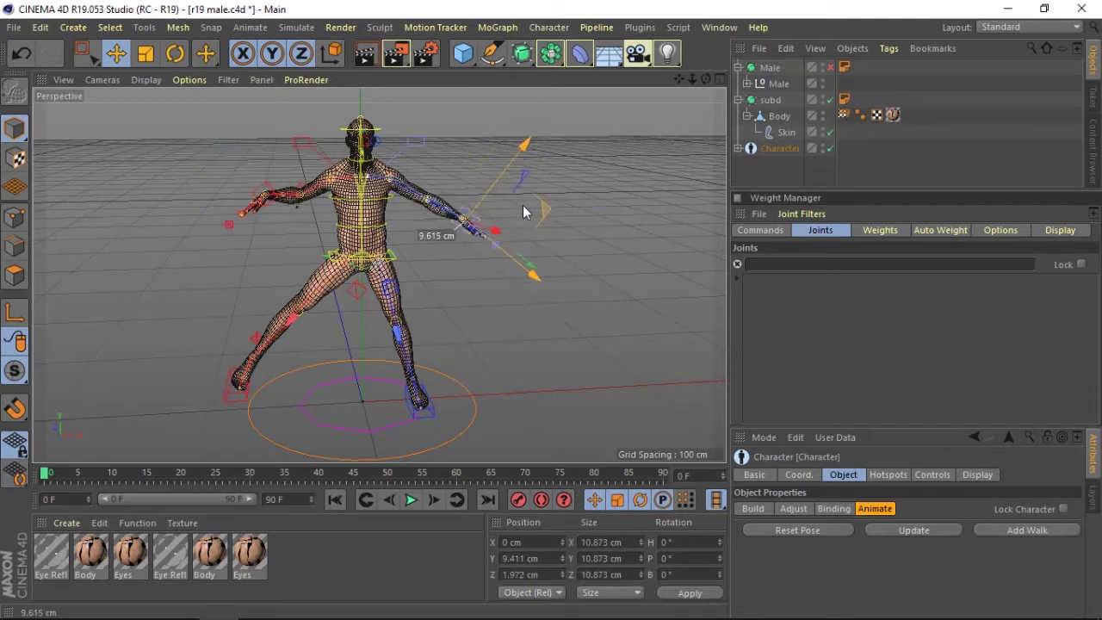
mouse_move(704, 76)
left_mouse_down()
mouse_move(685, 85)
mouse_move(707, 78)
mouse_move(689, 79)
mouse_move(570, 305)
left_mouse_up()
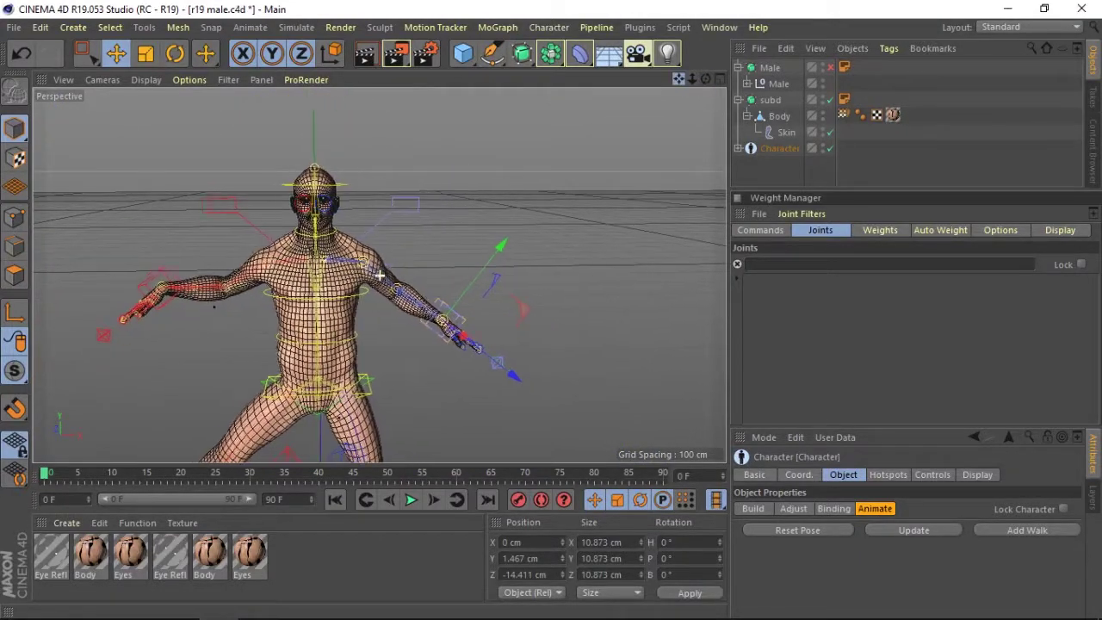
- Reset the pose, returning the character to its standing T-pose at 0 cm on every axis
left_click(811, 533)
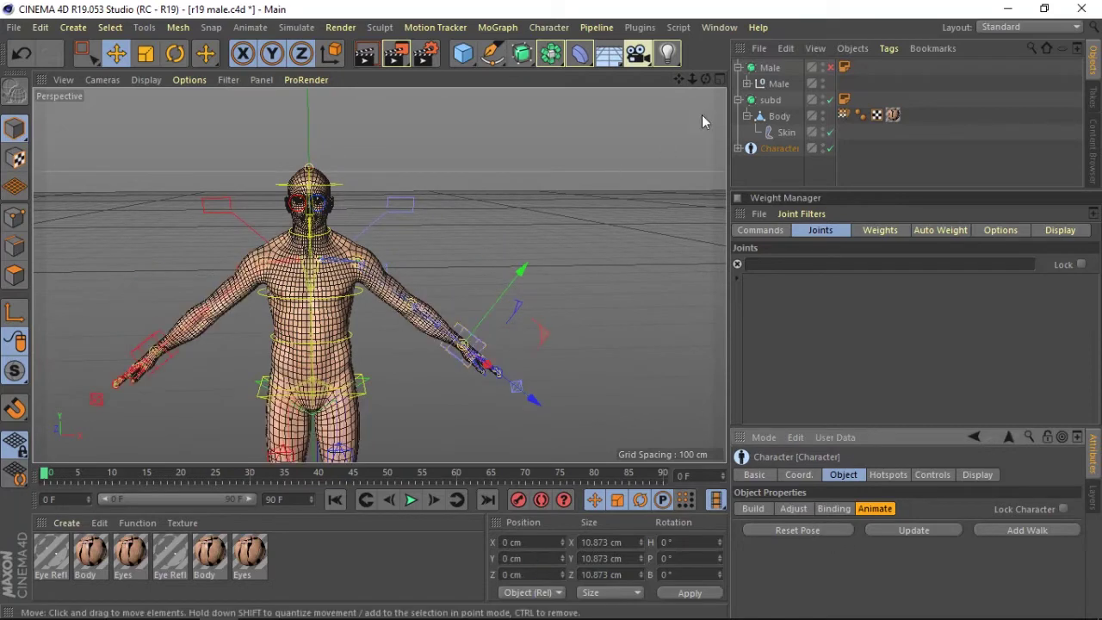
left_click_drag(706, 78, 706, 79)
left_click(775, 170)
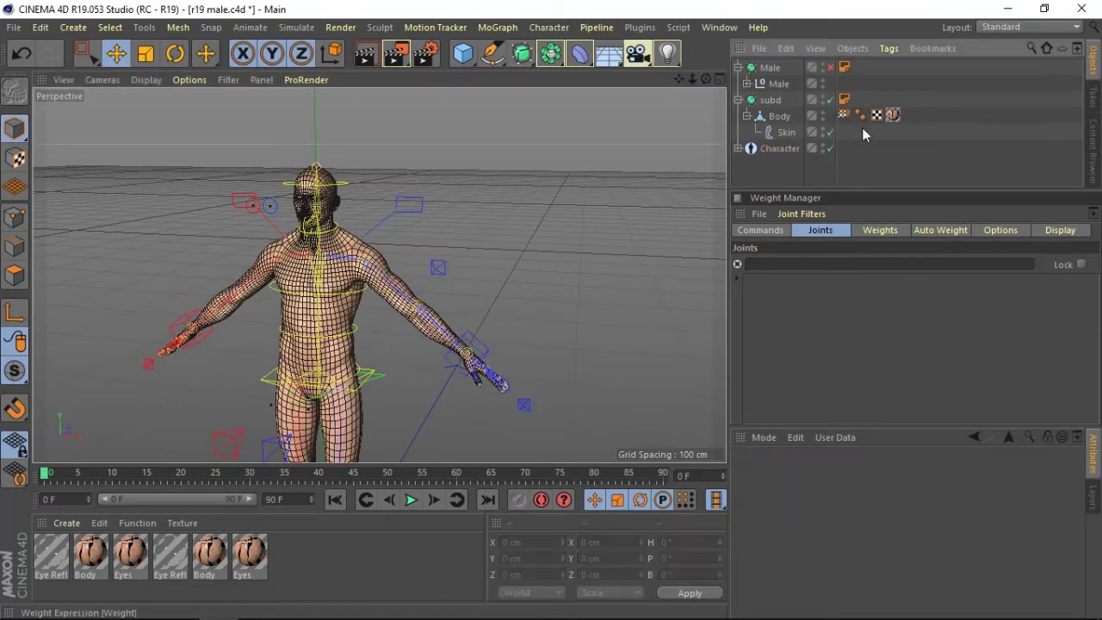